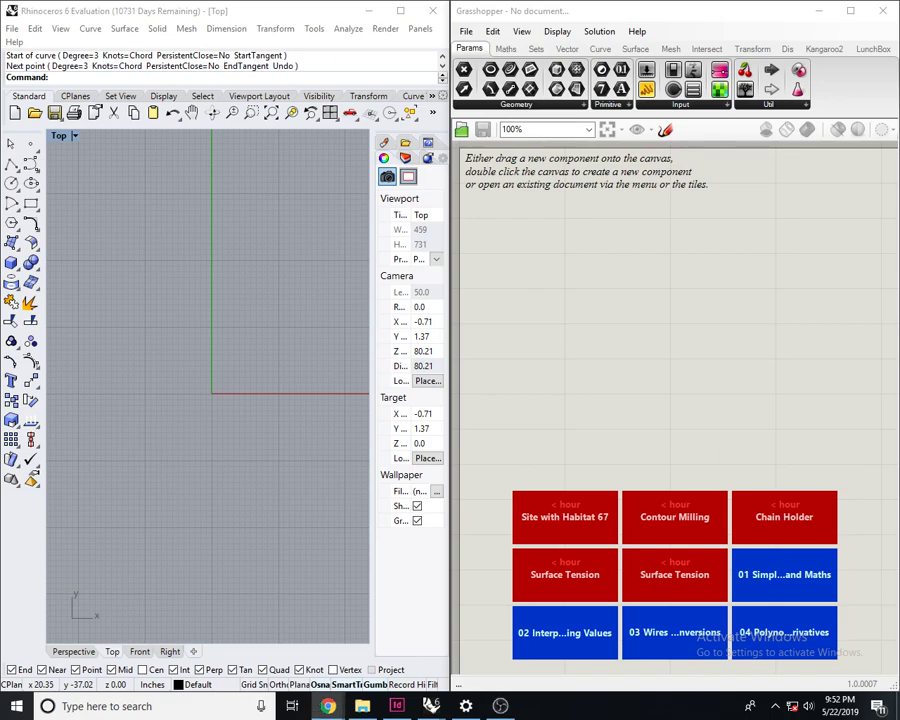
- View the Beijing Bird's Nest stadium reference photo in the web browser and return to the modelling windows
left_click_drag(899, 338, 578, 2)
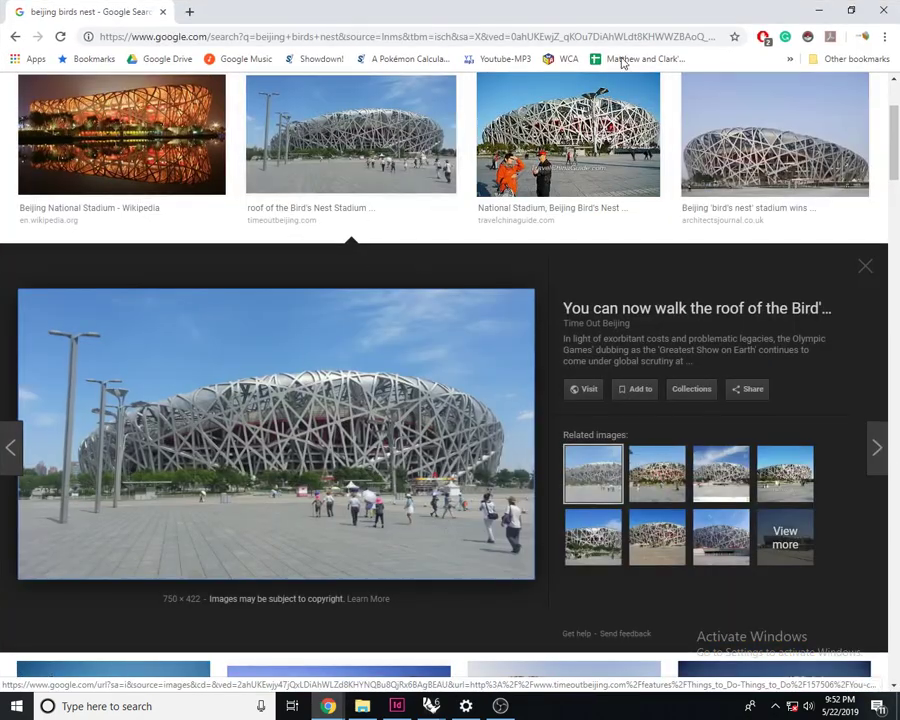
key("super+Down")
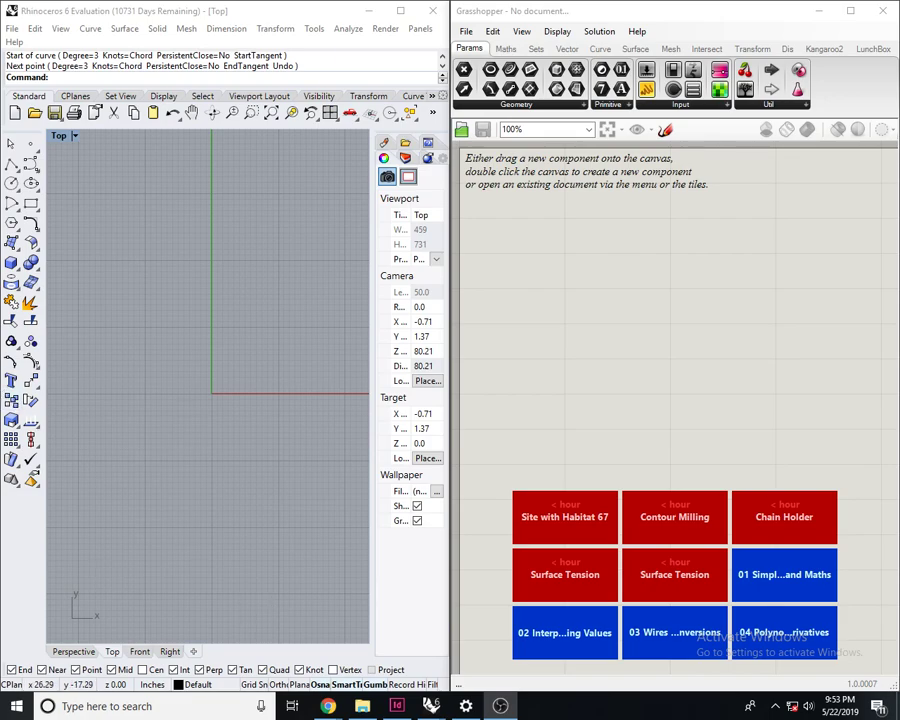
- Draw an open C-shaped interpolated curve through six points near the origin in the Top view with InterpCrv
right_click_drag(283, 390, 262, 380)
right_click_drag(133, 369, 205, 442)
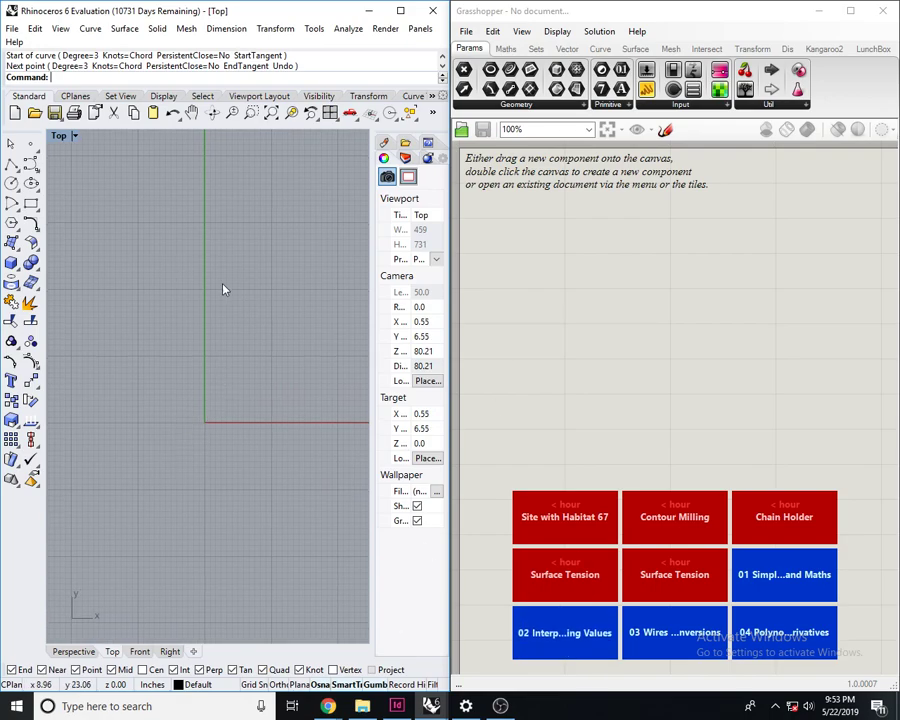
type("InterpCrv")
key("Return")
right_click_drag(220, 414, 206, 405)
left_click(215, 426)
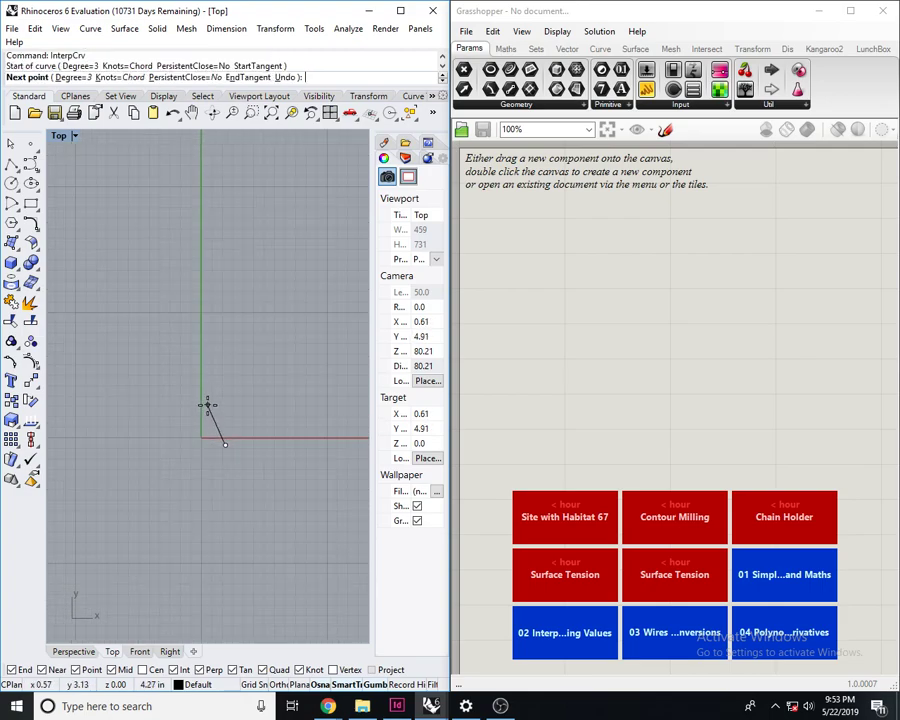
left_click(195, 408)
left_click(171, 290)
scroll(211, 272, "down", 2)
right_click_drag(214, 277, 159, 332)
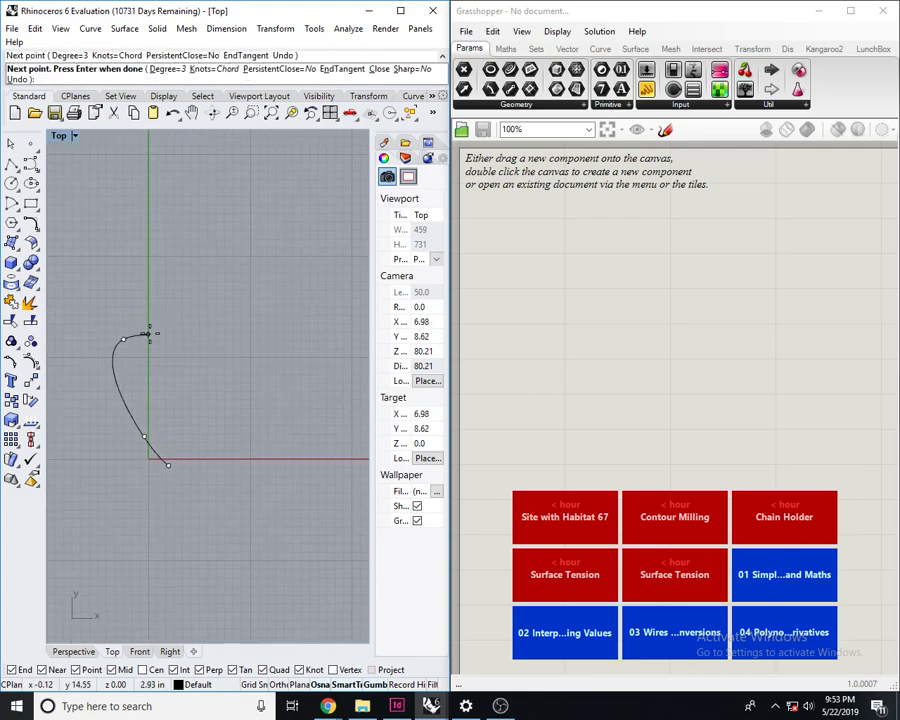
left_click(171, 305)
left_click(205, 318)
left_click(224, 327)
right_click(224, 327)
- Select the new curve and rotate it upright off the ground plane in the Perspective view
scroll(238, 371, "down", 6)
right_click_drag(246, 380, 185, 398)
left_click_drag(187, 411, 85, 323)
right_click_drag(137, 367, 187, 367)
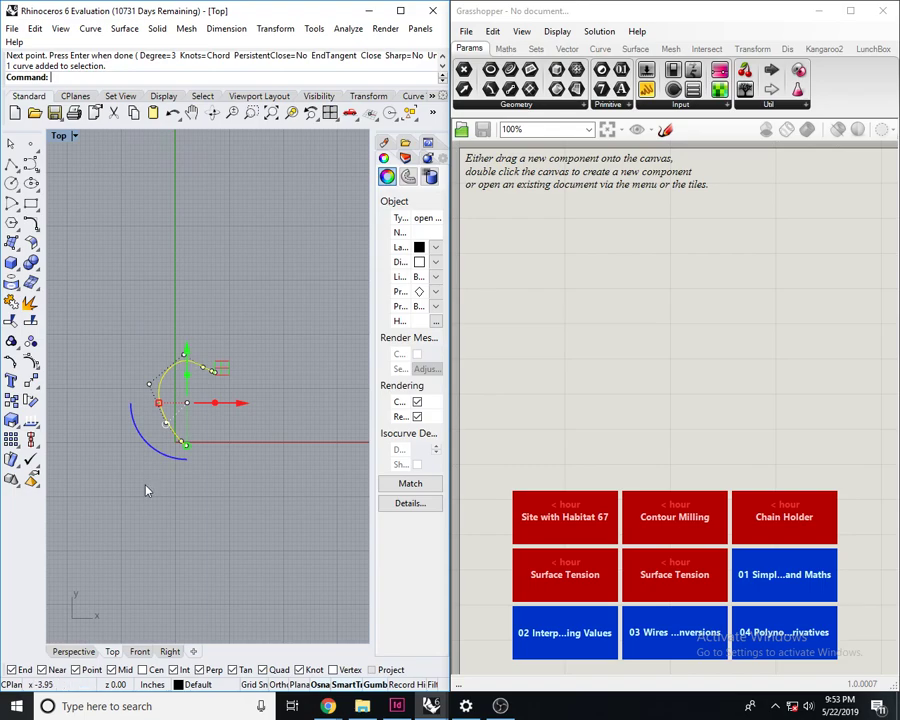
left_click(74, 651)
scroll(128, 527, "up", 3)
right_click_drag(240, 383, 243, 460)
left_click_drag(217, 454, 302, 458)
right_click_drag(275, 369, 243, 376)
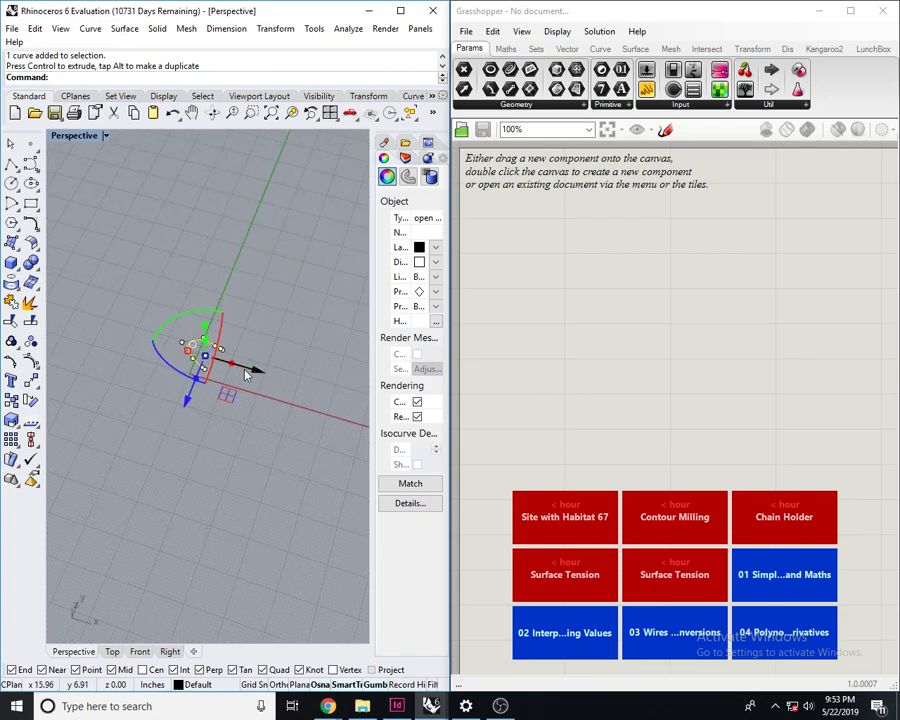
- Move the upright curve in the negative X direction away from the origin and adjust its height
left_click_drag(246, 370, 181, 346)
right_click_drag(183, 346, 197, 284)
right_click_drag(199, 284, 279, 348, "shift")
left_click_drag(212, 383, 212, 346)
left_click(272, 350)
- Copy the upright curve three times in an evenly spaced row along the X direction with Ortho on
right_click_drag(285, 352, 238, 390)
scroll(236, 392, "up", 6)
left_click(206, 346)
right_click_drag(212, 348, 170, 348)
scroll(192, 404, "down", 6)
right_click_drag(192, 416, 194, 412)
type("opy")
key("Return")
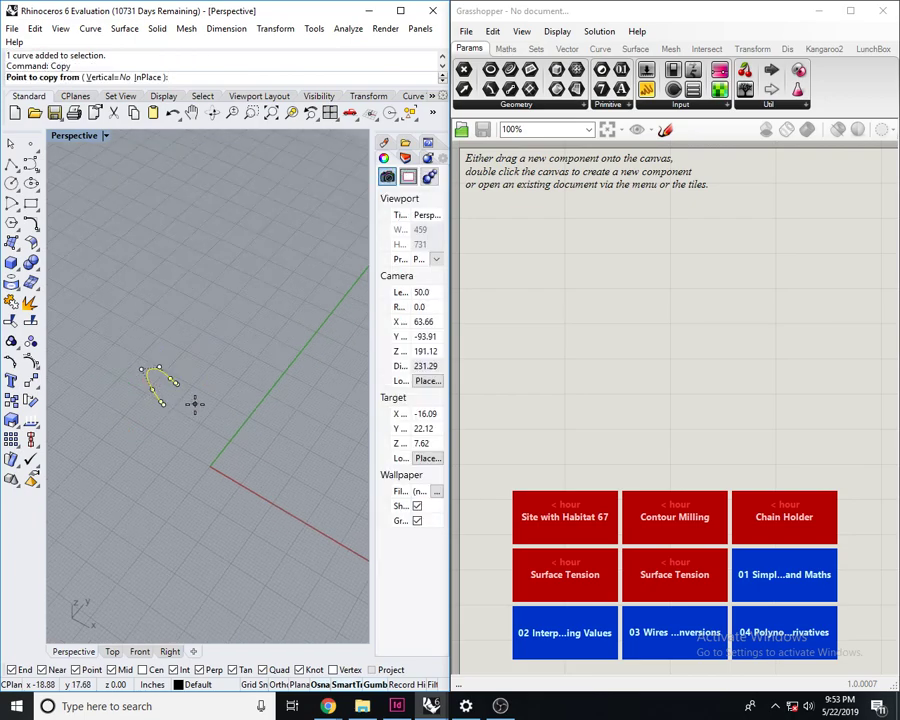
left_click(194, 408)
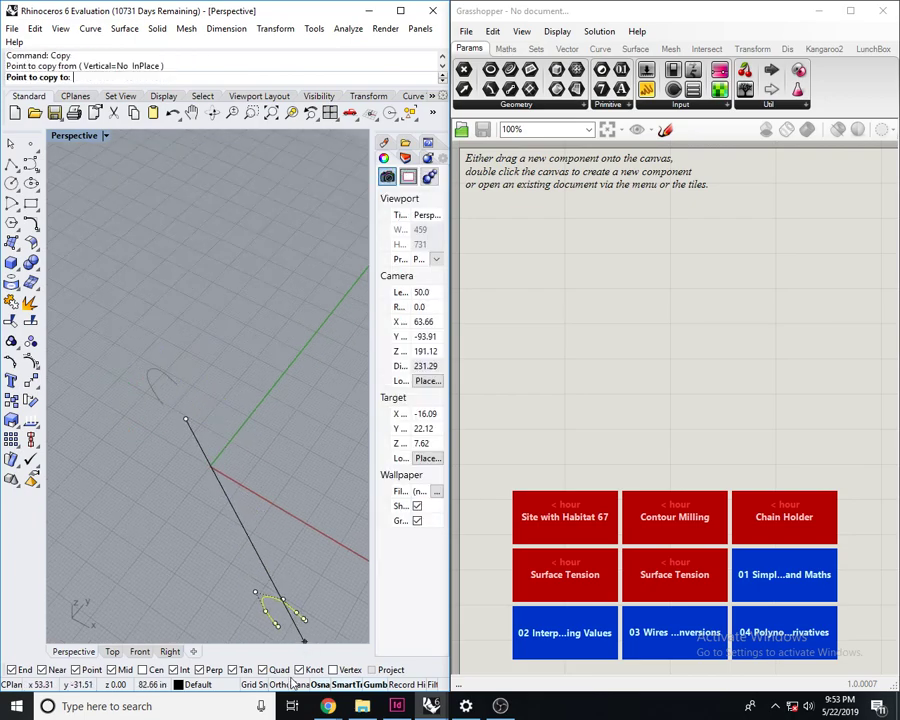
left_click(234, 429)
left_click(282, 456)
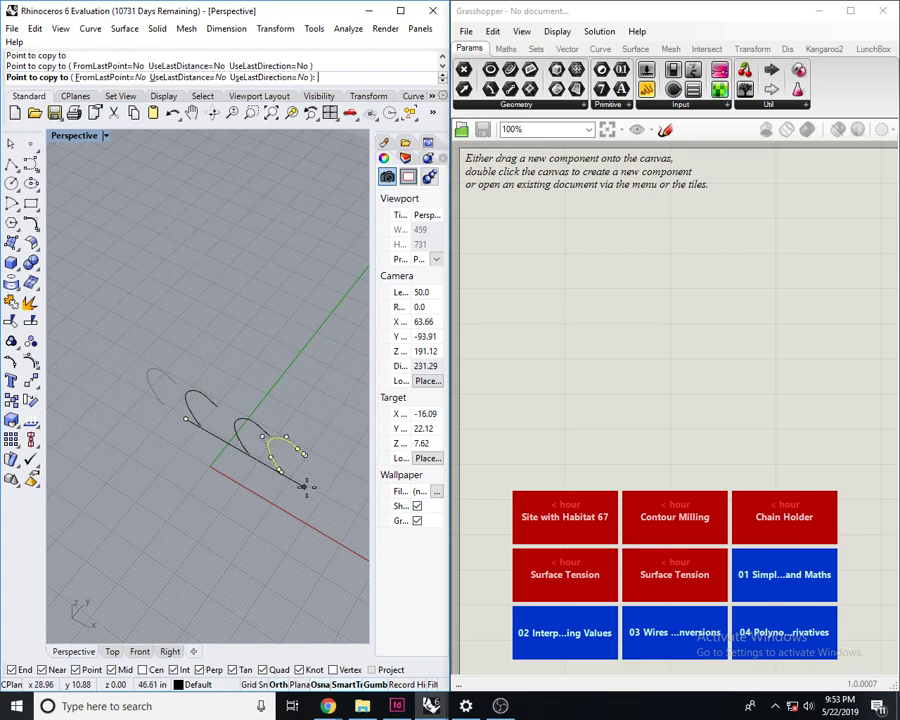
left_click(325, 479)
key("Return")
- Rotate the second curve in the row about its vertical axis
right_click_drag(208, 477, 240, 496)
left_click_drag(229, 451, 208, 346)
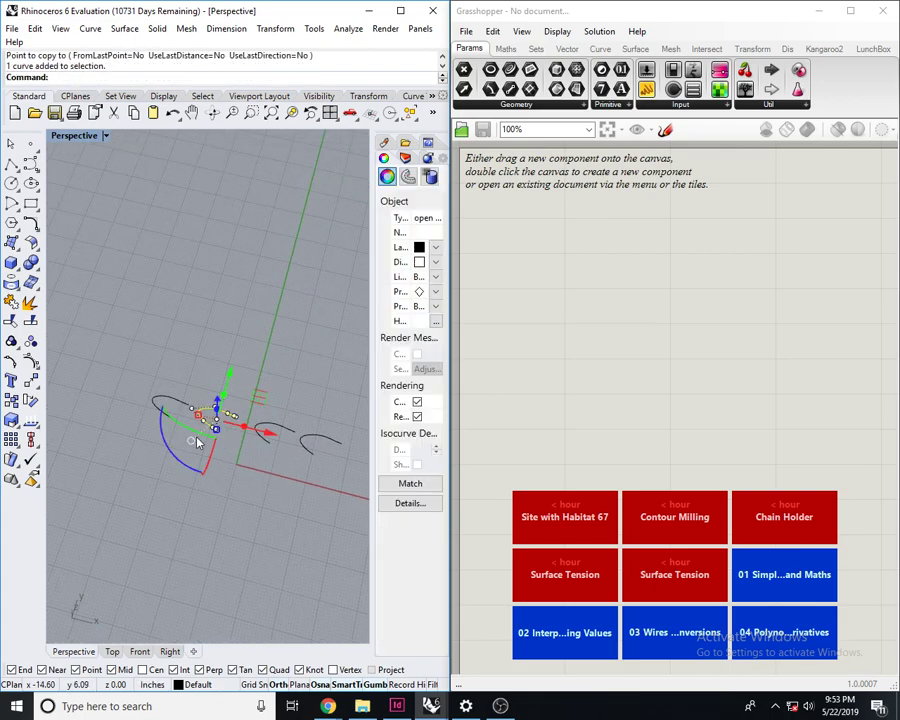
left_click_drag(173, 455, 203, 355)
left_click(283, 489)
right_click_drag(264, 478, 279, 452)
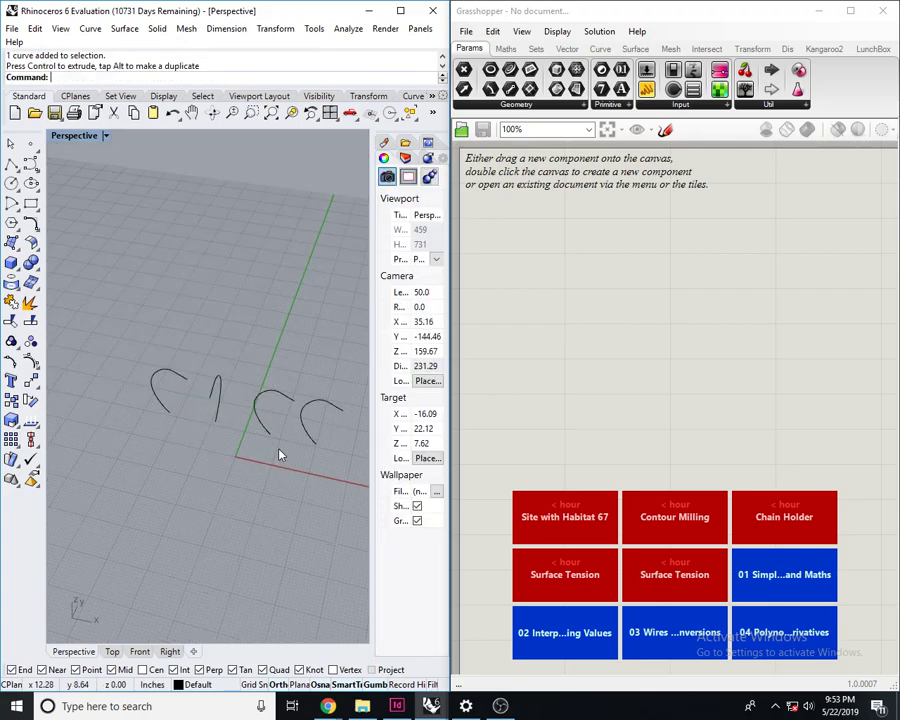
- Rotate the third curve in the row about its vertical axis
left_click(260, 402)
right_click_drag(255, 400, 235, 405)
left_click_drag(219, 450, 299, 543)
left_click(300, 510)
- Rotate and move the copied curves so the four profiles stand around a rough ring with their bulges facing outward
right_click_drag(301, 506, 187, 400)
left_click(187, 398)
left_click(228, 458)
left_click_drag(253, 412, 199, 497)
left_click_drag(215, 552, 156, 521)
left_click_drag(283, 538, 231, 391)
left_click_drag(230, 492, 306, 408)
left_click(271, 367)
left_click(285, 469)
left_click_drag(314, 484, 243, 458)
left_click_drag(238, 397, 210, 444)
left_click(228, 409)
right_click_drag(228, 409, 171, 408)
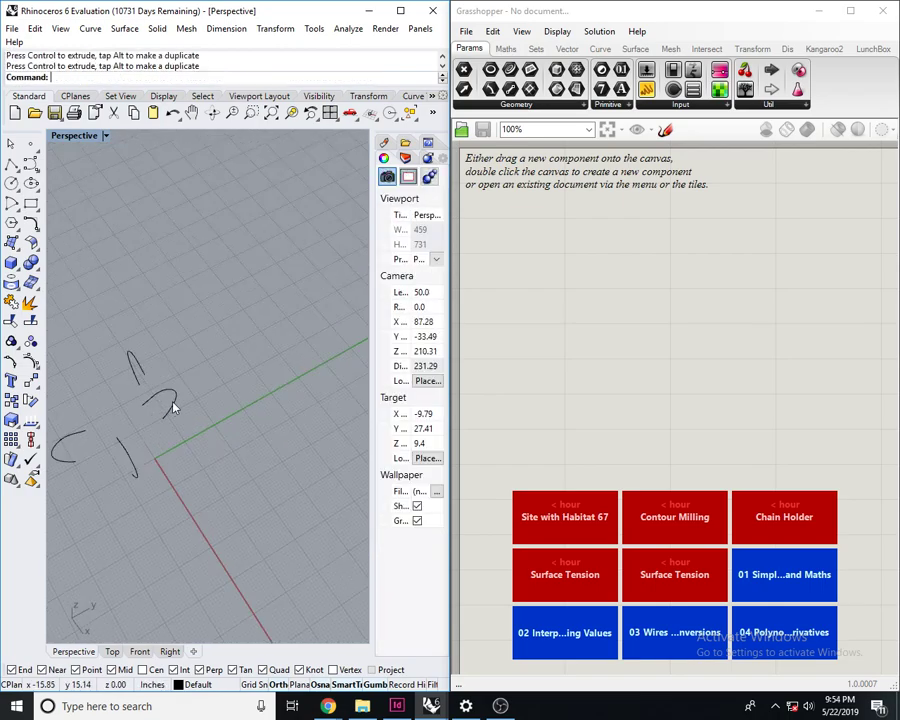
- Move the profile curve nearest the Y axis along Y and X to refine its place in the ring
left_click(172, 406)
left_click_drag(203, 384, 238, 367)
left_click_drag(226, 434, 240, 451)
left_click(240, 306)
right_click_drag(240, 306, 294, 309)
right_click_drag(141, 406, 186, 350)
scroll(216, 462, "up", 4)
- Move the profile curve nearest the X axis outward along X and along Y to even out the ring
left_click(232, 484)
left_click_drag(248, 495, 288, 506)
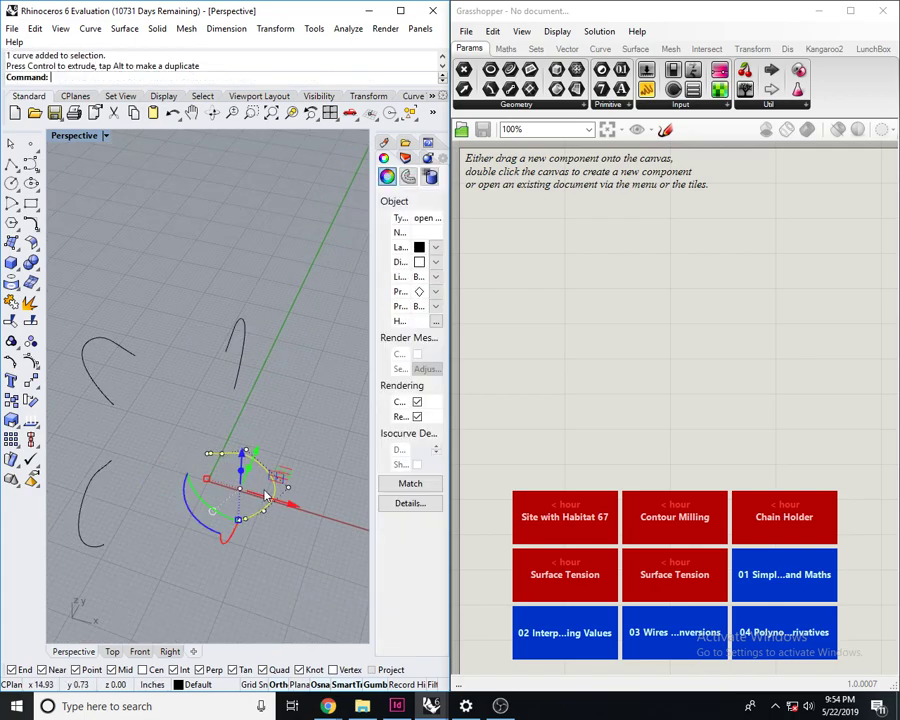
left_click_drag(259, 456, 284, 411)
left_click(298, 402)
right_click_drag(298, 402, 286, 298)
scroll(286, 299, "down", 6)
right_click_drag(308, 343, 221, 410)
right_click_drag(221, 410, 260, 405)
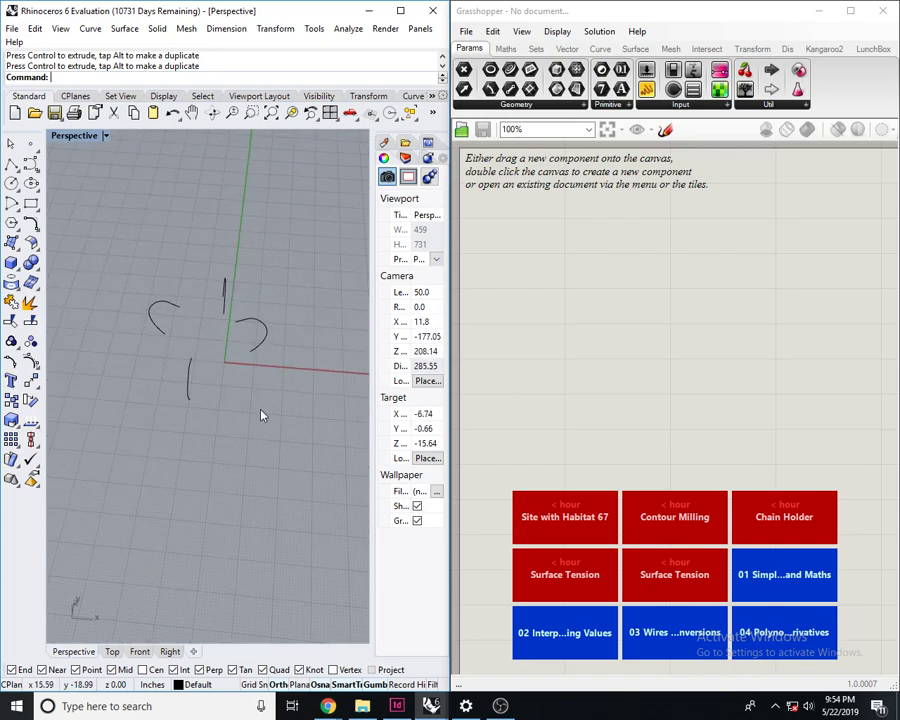
- Shift the front profile curve slightly along Y toward the ring's centre and clear the selection
left_click(183, 390)
right_click_drag(191, 382, 175, 398)
left_click_drag(197, 352, 201, 342)
key("Escape")
- Loft all four profile curves with the Normal style and the Closed loft option
right_click_drag(233, 283, 216, 339)
right_click_drag(216, 339, 160, 438, "shift")
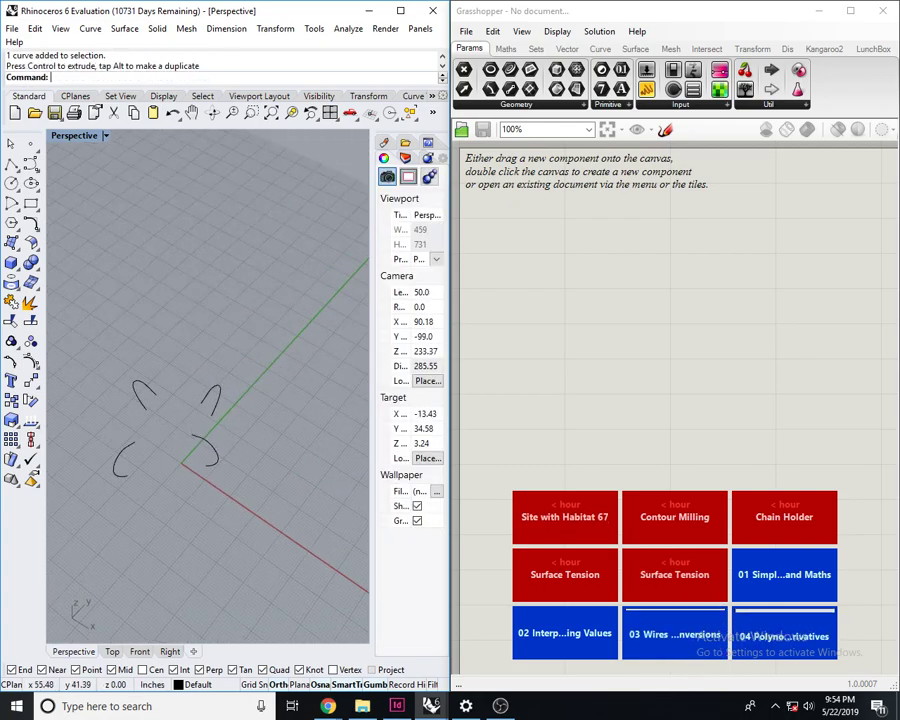
right_click_drag(160, 455, 215, 437)
key("ctrl+a")
type("loft")
key("Return")
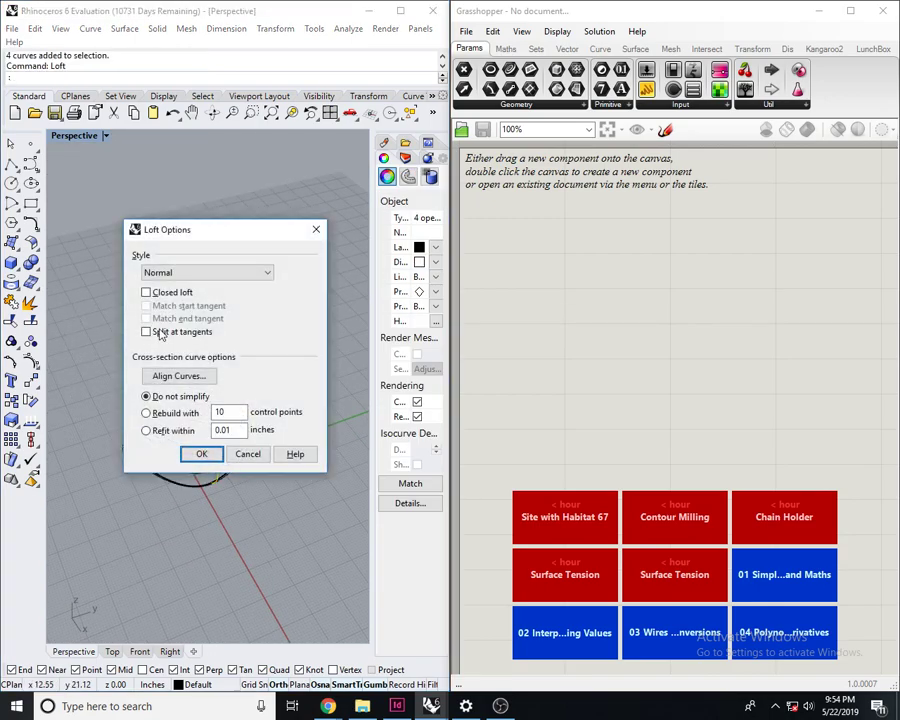
left_click(172, 292)
left_click_drag(204, 229, 370, 221)
scroll(211, 377, "up", 3)
right_click_drag(211, 377, 177, 450)
scroll(177, 450, "down", 6)
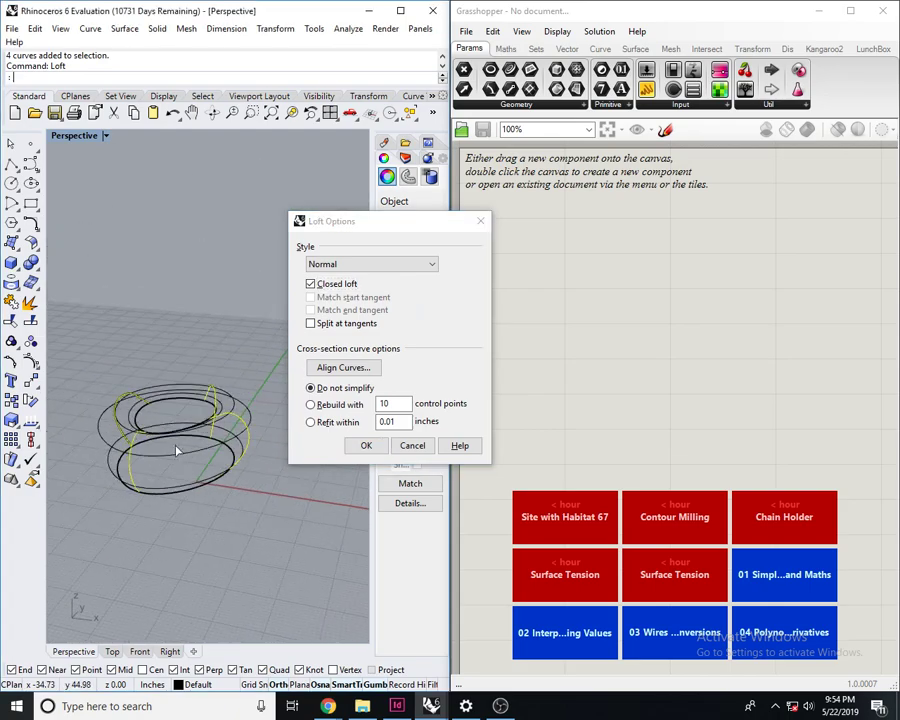
left_click(410, 445)
- Set the Perspective viewport to Shaded display and inspect the lofted ring surface
left_click(106, 137)
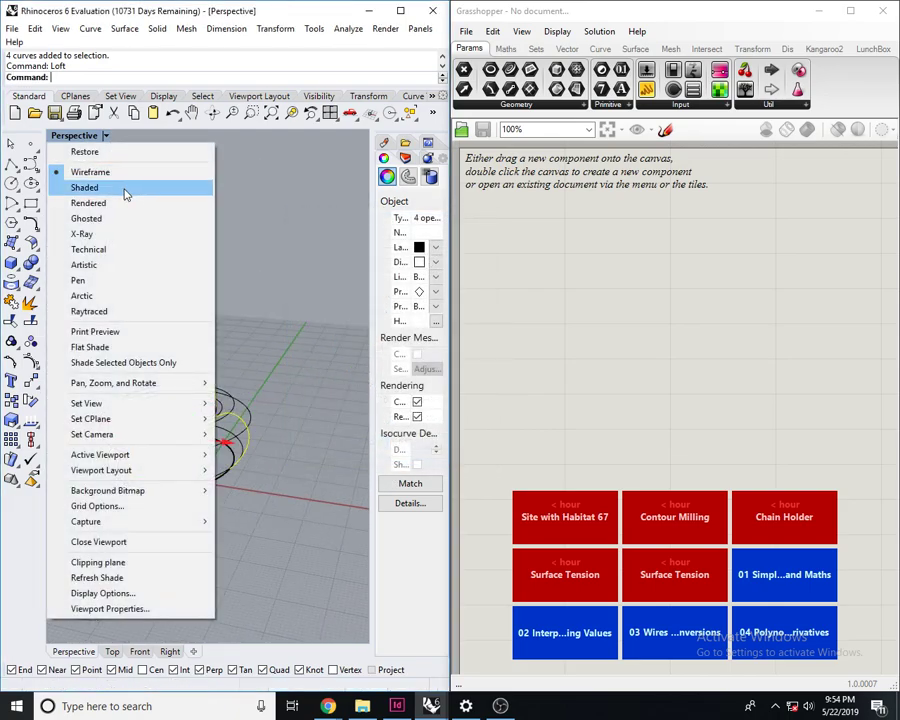
left_click(124, 190)
scroll(173, 476, "up", 5)
right_click_drag(173, 476, 299, 320)
scroll(165, 490, "down", 4)
left_click(165, 490)
scroll(288, 350, "up", 6)
right_click_drag(280, 378, 309, 549)
scroll(245, 473, "down", 2)
scroll(245, 473, "down", 5)
- Select the lofted surface together with its four curves and scale them all up uniformly
left_click_drag(312, 551, 140, 298)
scroll(262, 268, "down", 8)
right_click_drag(262, 420, 241, 350)
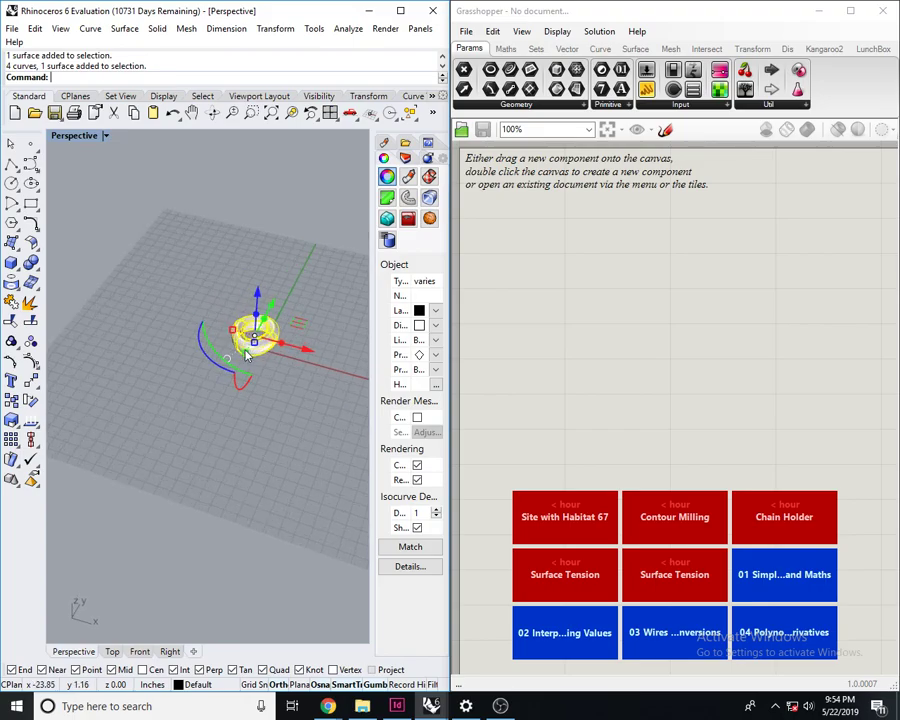
left_click_drag(233, 330, 164, 280)
left_click(256, 205)
right_click_drag(258, 205, 200, 240)
scroll(128, 308, "down", 4)
scroll(221, 323, "up", 6)
right_click_drag(221, 323, 188, 250)
scroll(240, 256, "up", 8)
scroll(255, 250, "down", 8)
right_click_drag(255, 250, 122, 275)
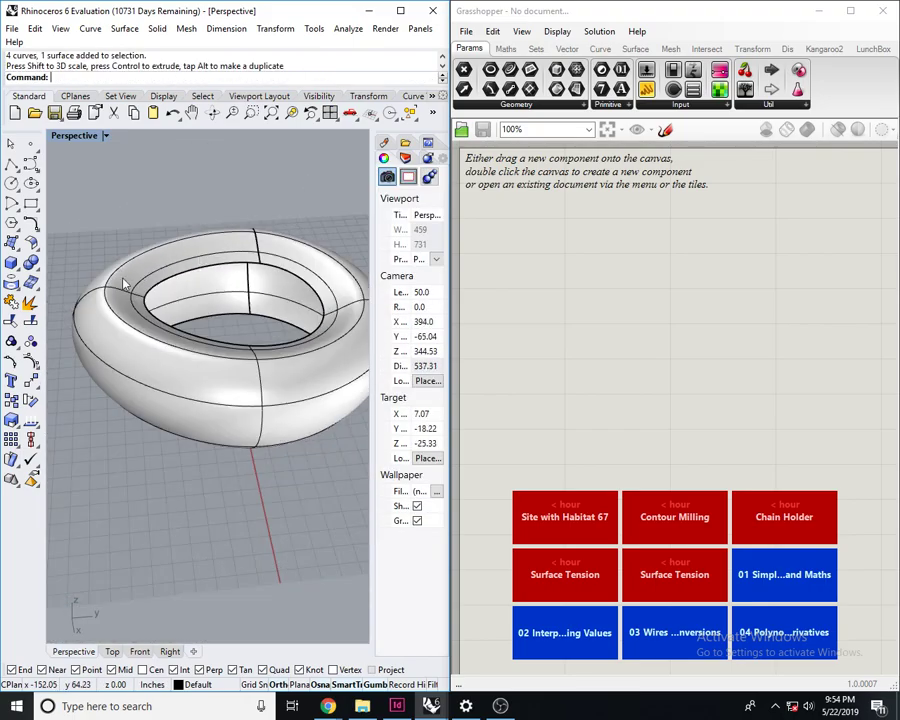
- Delete the lofted surface, keeping only the four profile curves
scroll(195, 240, "up", 6)
left_click(203, 257)
scroll(203, 257, "down", 9)
right_click_drag(203, 257, 250, 330)
key("Delete")
- Place a Curve parameter on the Grasshopper canvas and reference the four profile curves in order around the ring
double_click(575, 287)
type("curve")
key("Return")
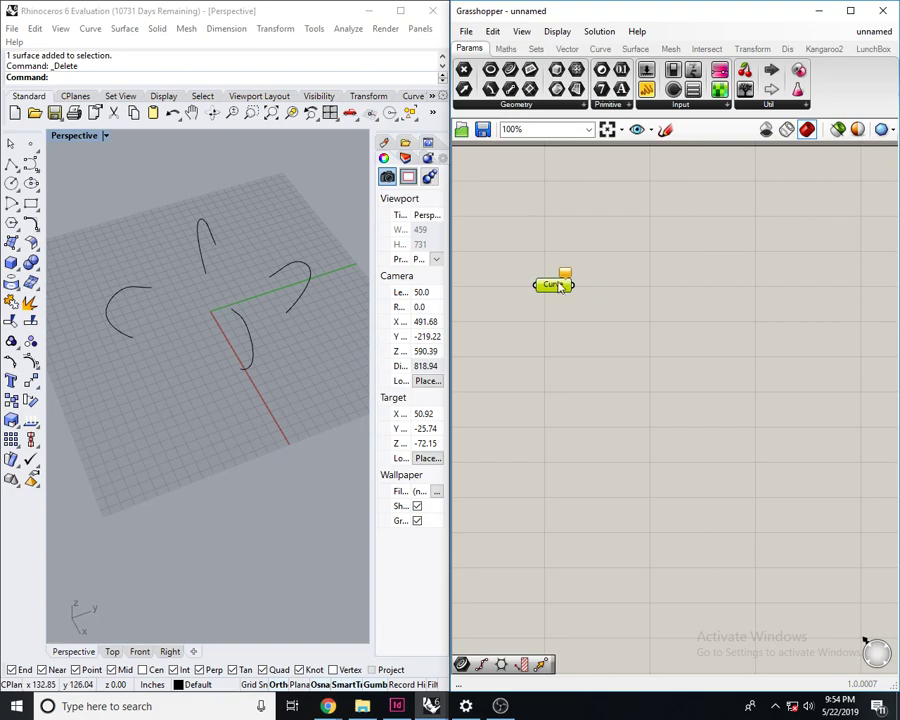
right_click(571, 288)
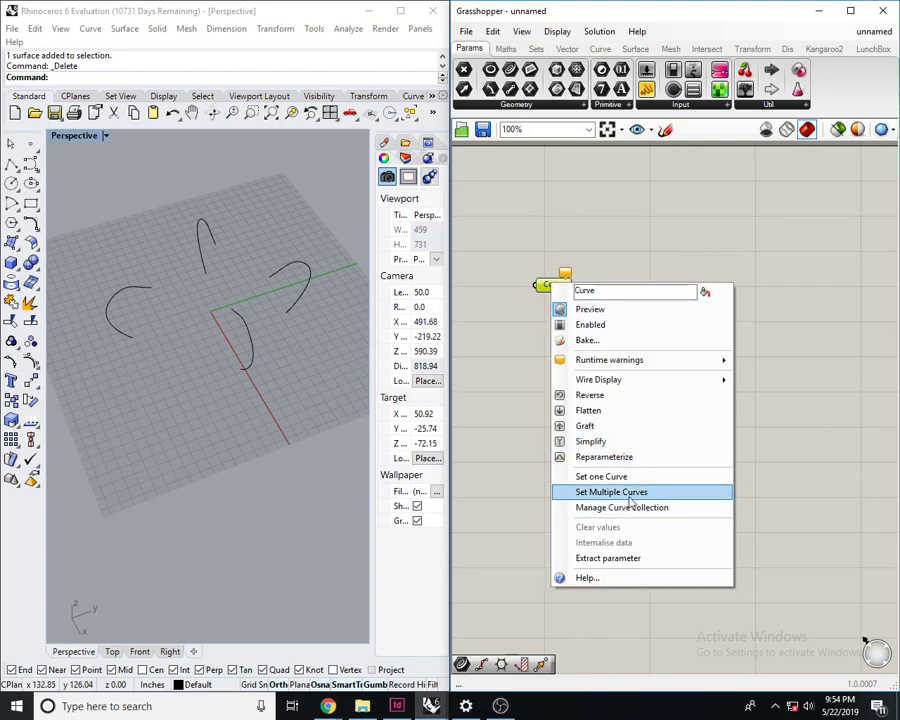
left_click(612, 492)
left_click(252, 360)
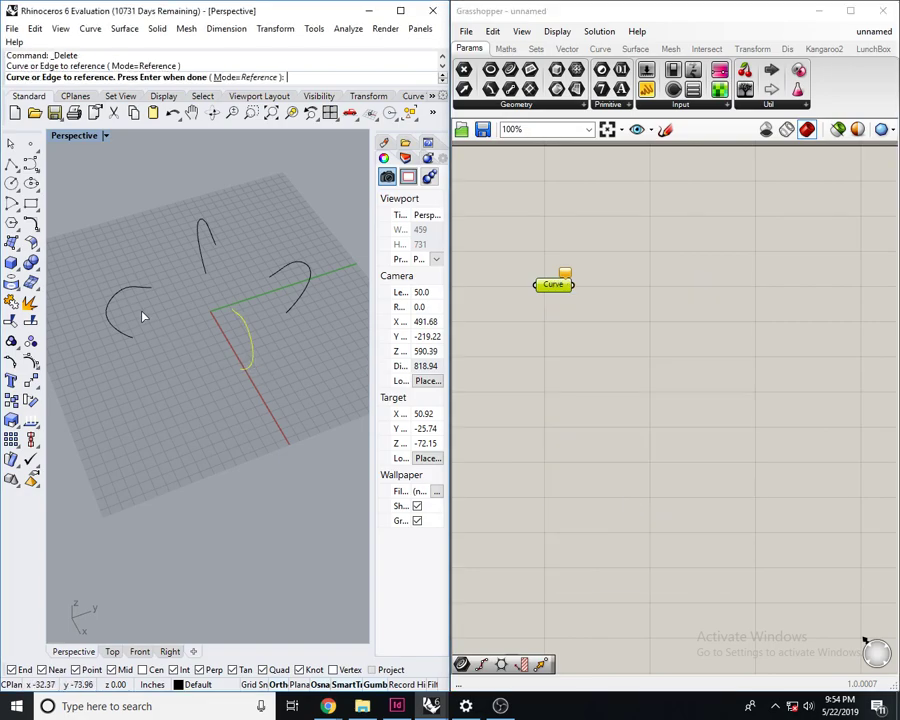
left_click(127, 298)
left_click(207, 236)
left_click(307, 268)
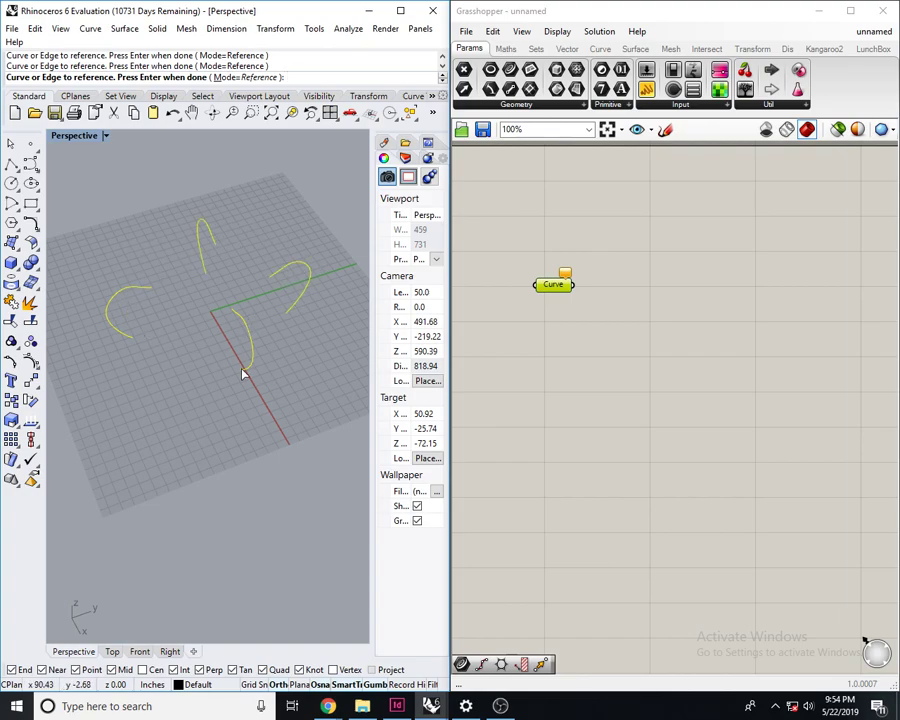
key("Return")
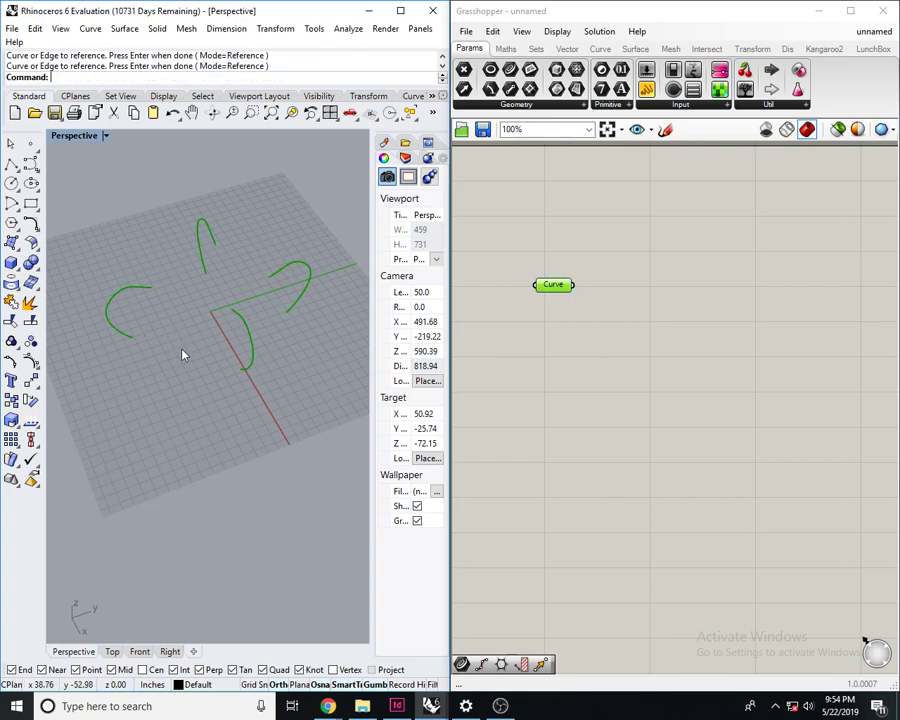
- Add a Loft component, connect the Curve parameter to its Curves input, and set it apart on the canvas
double_click(663, 296)
type("loft")
key("Return")
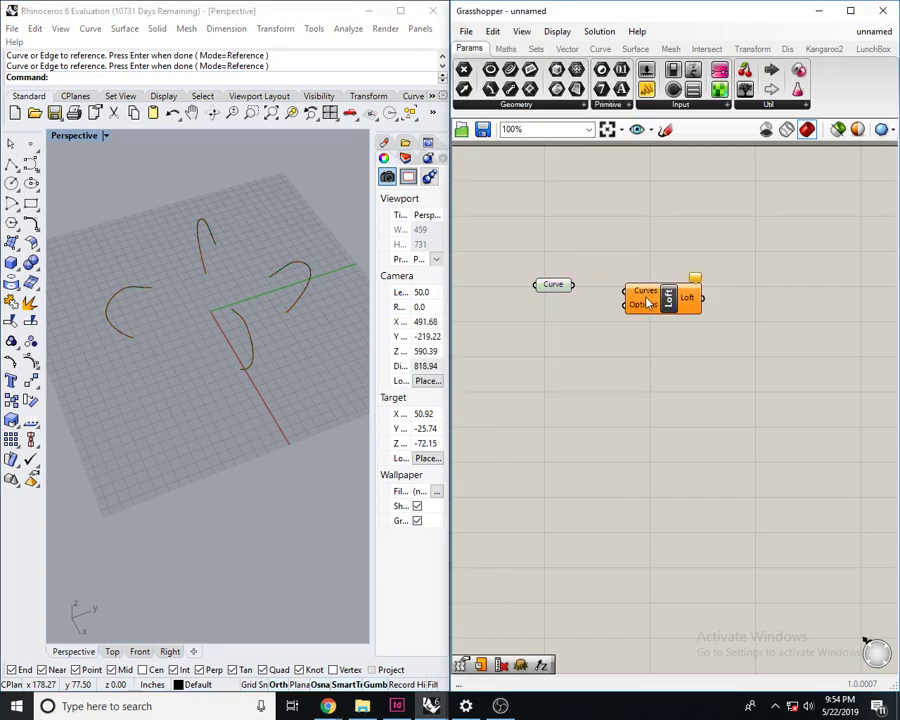
scroll(648, 303, "up", 4)
left_click_drag(477, 268, 603, 283)
left_click_drag(636, 325, 724, 265)
- Add a Loft Options component below the Loft component and connect it to the Options input
double_click(702, 331)
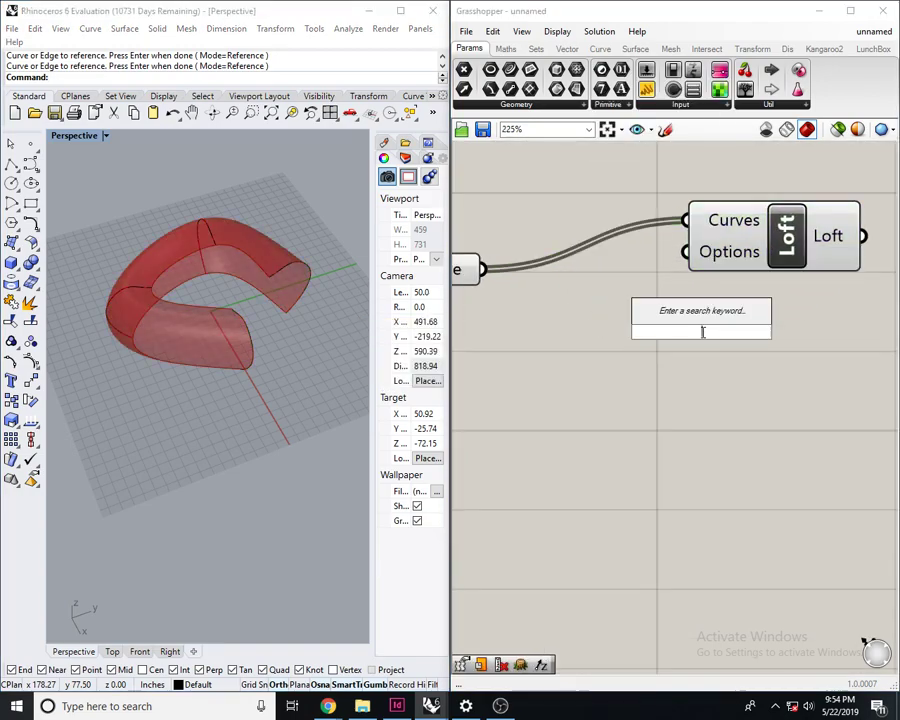
type("loft")
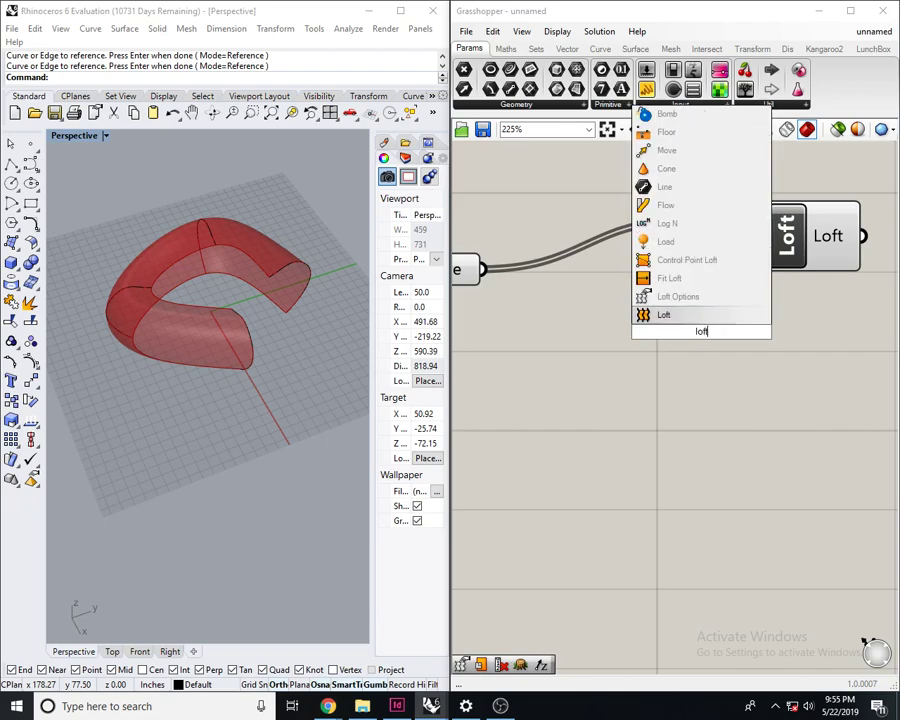
left_click(678, 296)
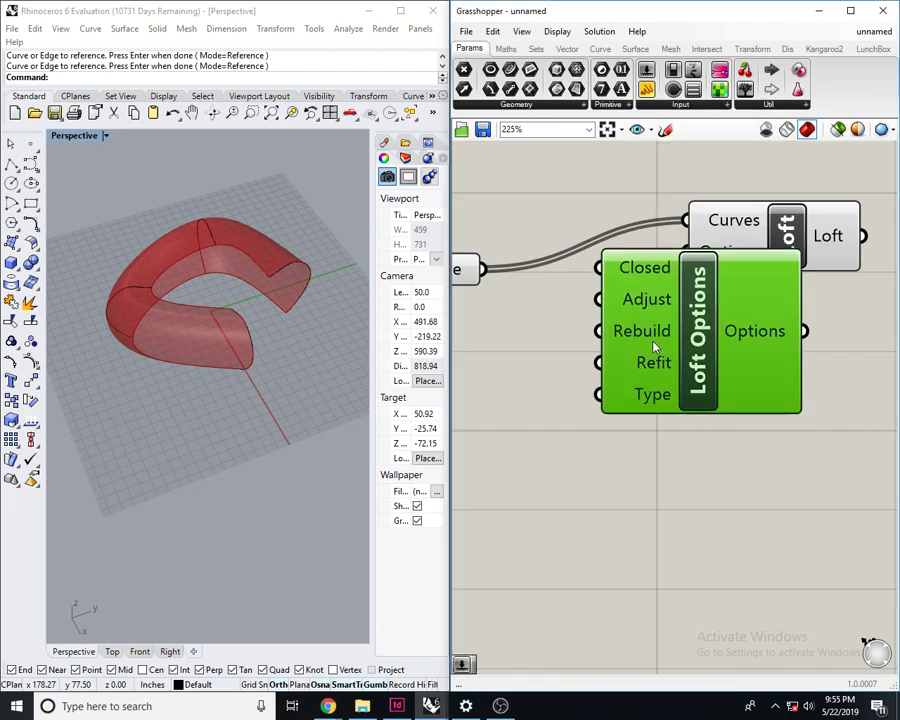
left_click_drag(652, 340, 497, 485)
left_click_drag(688, 251, 622, 475)
- Set the Closed input of Loft Options to True
right_click_drag(578, 502, 852, 388)
scroll(756, 302, "up", 1)
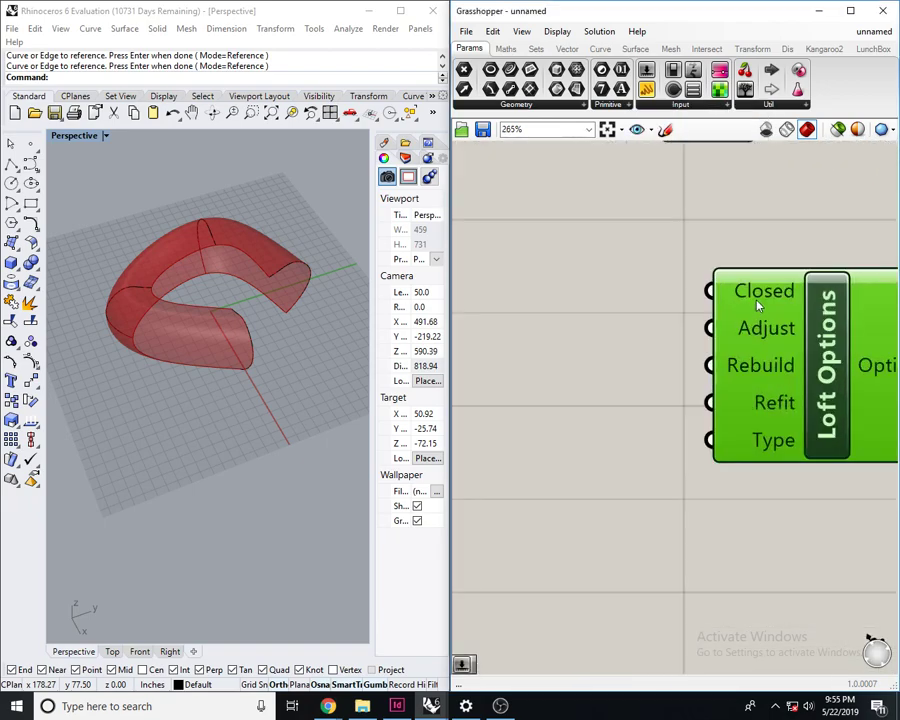
right_click(759, 292)
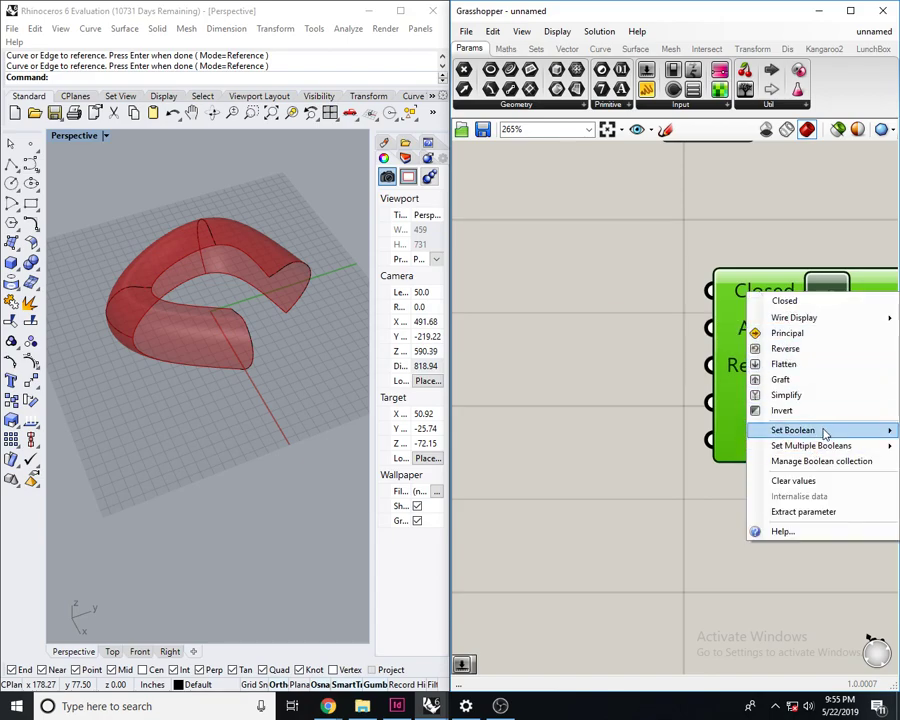
left_click(892, 446)
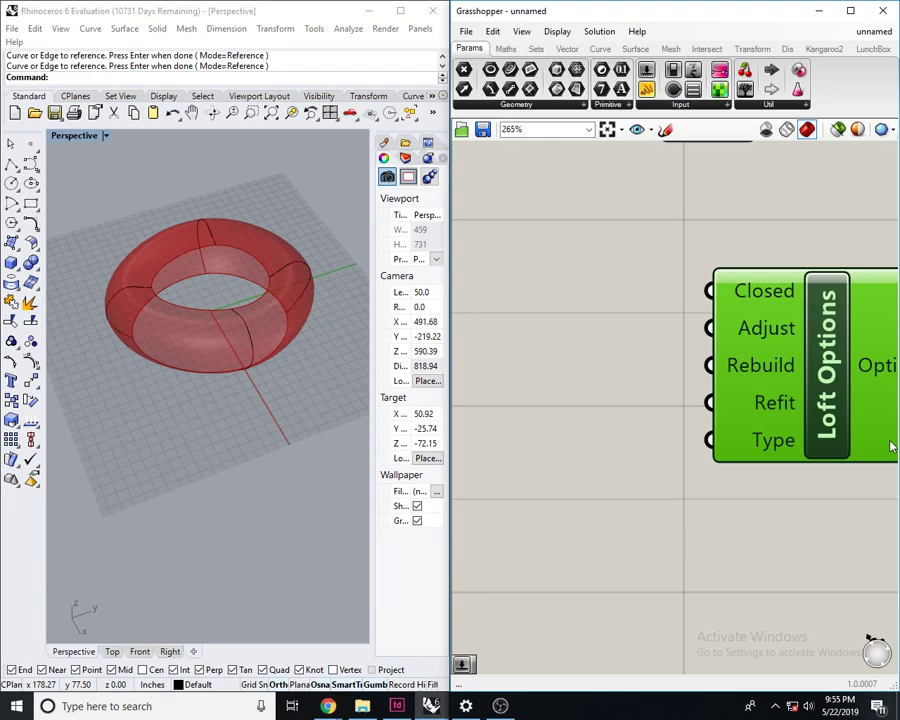
- Move the Loft component farther away from the Curve and Loft Options components on the canvas
right_click_drag(764, 334, 668, 345)
right_click_drag(631, 343, 617, 341)
right_click_drag(784, 304, 529, 372)
left_click_drag(636, 264, 744, 264)
left_click(755, 380)
right_click_drag(755, 380, 671, 405)
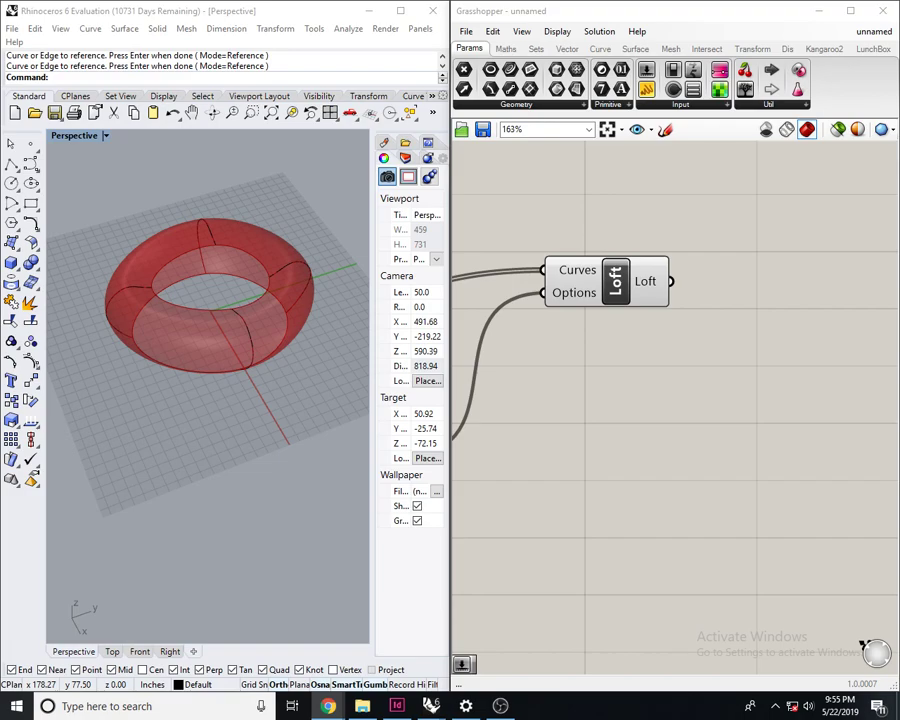
right_click_drag(545, 314, 590, 321)
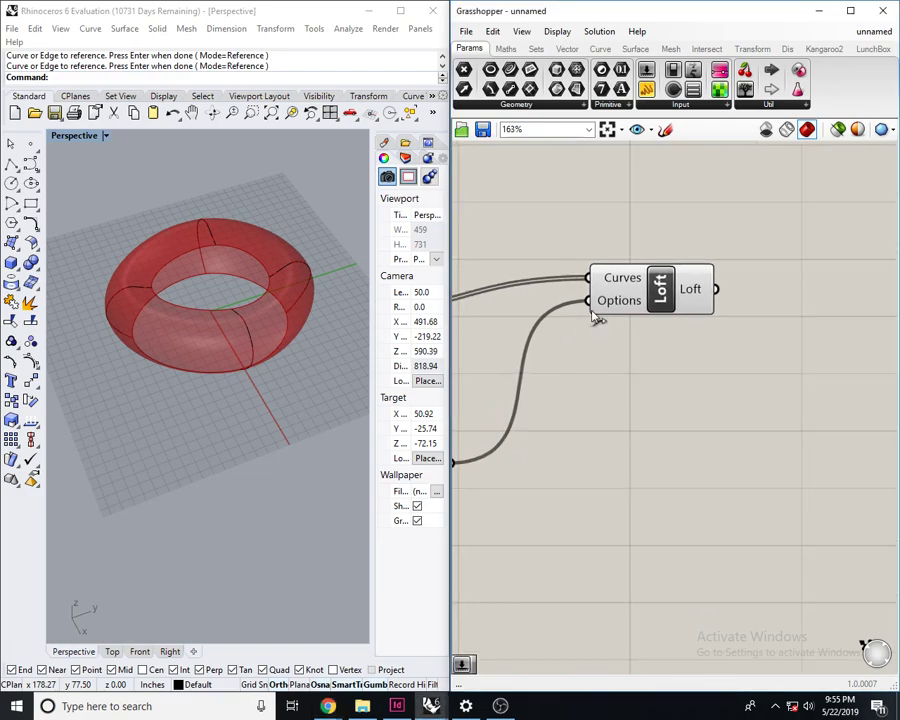
- Highlight the Loft component's preview and lower an upper control point of one profile curve
left_click(630, 283)
scroll(208, 268, "up", 6)
right_click_drag(108, 350, 252, 312)
left_click(157, 333)
left_click(235, 301)
left_click_drag(253, 285, 253, 300)
right_click_drag(253, 300, 210, 363)
- Lower an upper control point on a second profile curve of the ring
scroll(210, 363, "up", 2)
scroll(206, 370, "down", 12)
scroll(150, 370, "up", 6)
left_click(150, 378)
left_click(157, 374)
right_click_drag(157, 374, 158, 330)
left_click_drag(158, 330, 159, 342)
- Move an outer control point of the adjacent profile curve horizontally inward
scroll(180, 375, "down", 6)
right_click_drag(181, 372, 175, 405)
scroll(173, 392, "up", 6)
left_click(104, 389)
left_click_drag(152, 391, 200, 393)
- Lower the upper control point of the same profile curve to dip the ring's top surface
scroll(122, 400, "down", 6)
right_click_drag(122, 400, 187, 362)
scroll(92, 421, "up", 4)
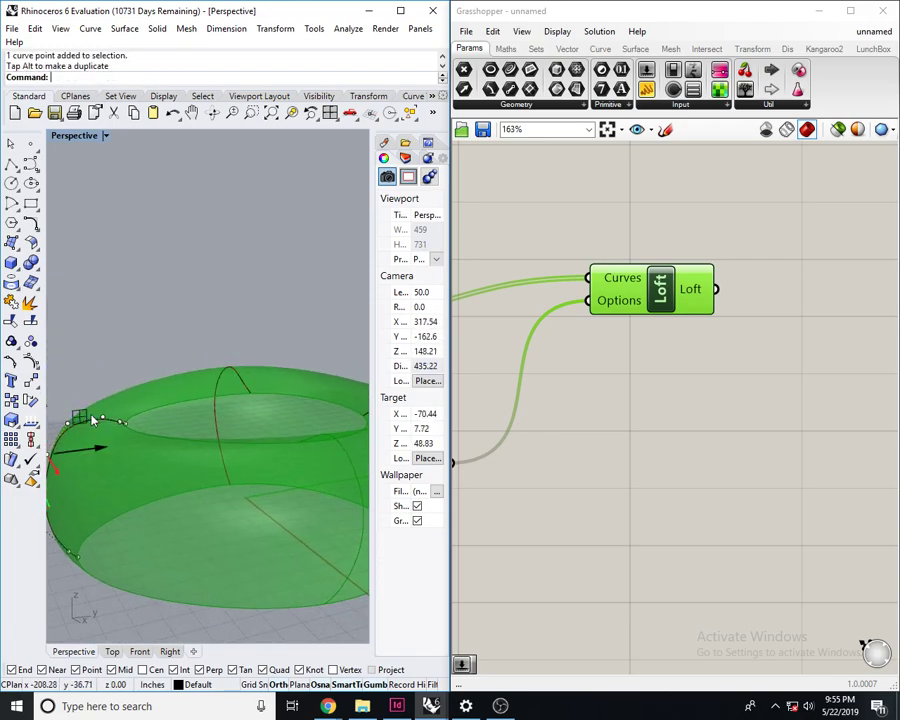
left_click(104, 420)
right_click_drag(124, 406, 109, 414)
left_click_drag(87, 372, 88, 394)
- Pull the outermost control point of the profile curve on the positive X side inward along the X axis
right_click_drag(149, 289, 175, 328)
scroll(98, 334, "down", 6)
right_click_drag(131, 363, 92, 414)
scroll(92, 413, "up", 12)
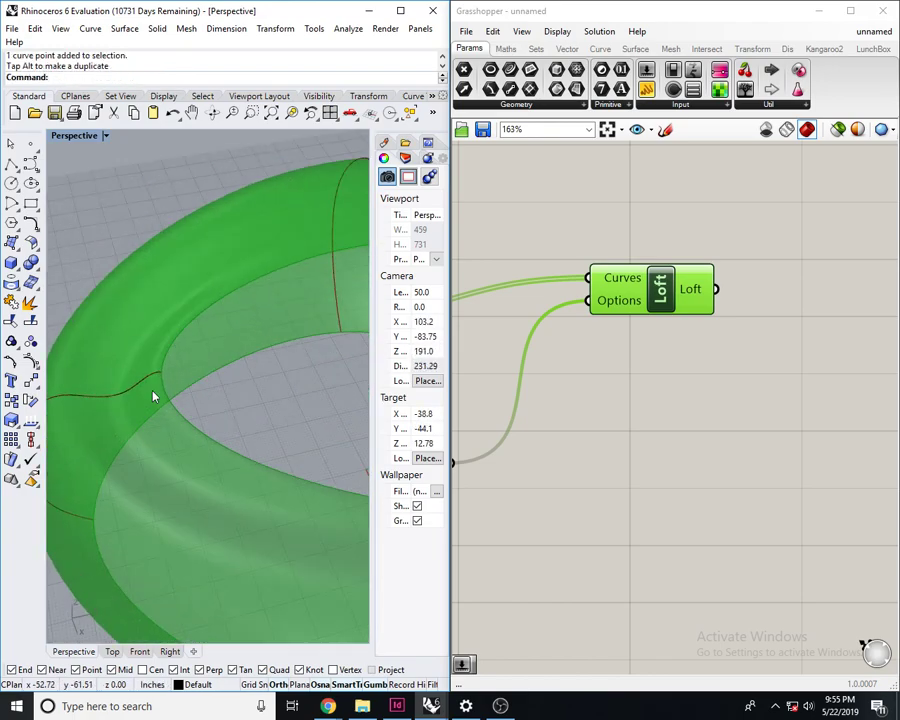
right_click_drag(152, 393, 136, 375)
scroll(115, 368, "down", 8)
right_click_drag(235, 410, 287, 358)
scroll(131, 308, "down", 6)
right_click_drag(196, 318, 260, 368)
scroll(213, 349, "up", 6)
left_click(222, 350)
scroll(190, 346, "down", 5)
scroll(262, 368, "up", 3)
left_click(264, 367)
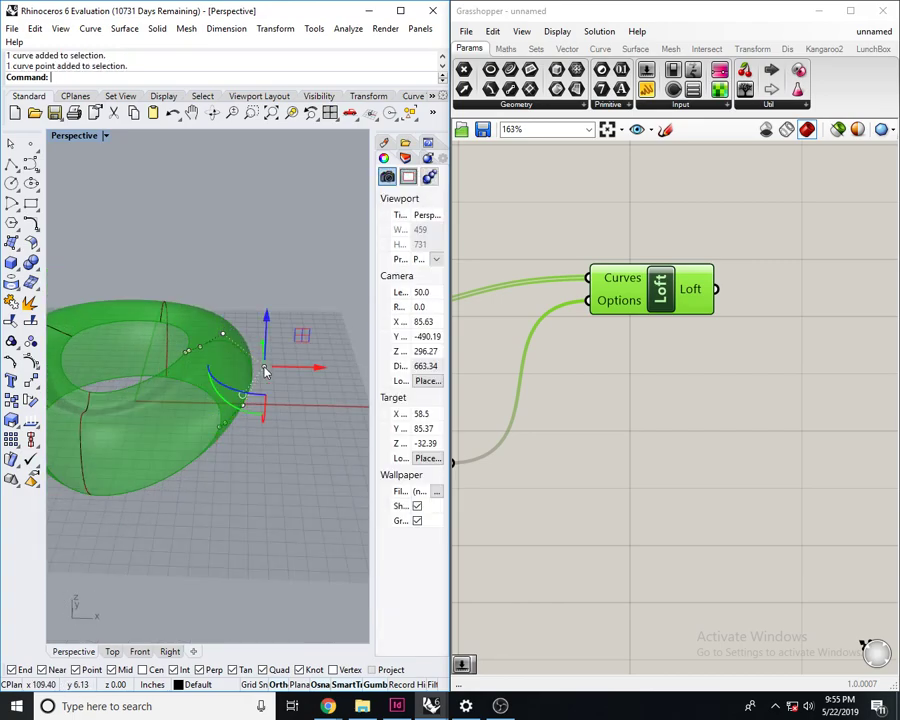
left_click_drag(303, 372, 286, 372)
left_click(307, 343)
- Scale another profile curve slightly along one axis
mouse_move(240, 360)
right_mouse_down()
mouse_move(235, 310)
mouse_move(255, 349)
right_mouse_up()
right_click_drag(175, 342, 192, 385)
left_click(109, 359)
left_click_drag(160, 421, 152, 422)
left_click(252, 272)
right_click_drag(252, 272, 211, 275)
- Reposition the control points at the inner end of the profile curve at the back of the ring
scroll(205, 341, "down", 3)
scroll(187, 348, "up", 2)
right_click_drag(213, 394, 210, 427, "shift")
scroll(228, 420, "down", 2)
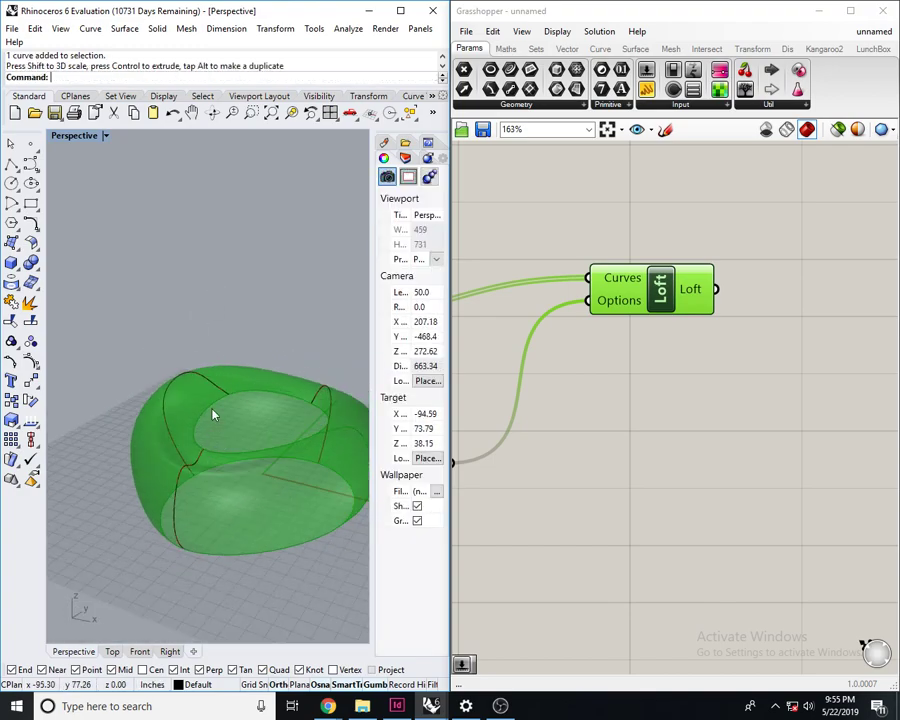
left_click(222, 397)
scroll(240, 420, "up", 5)
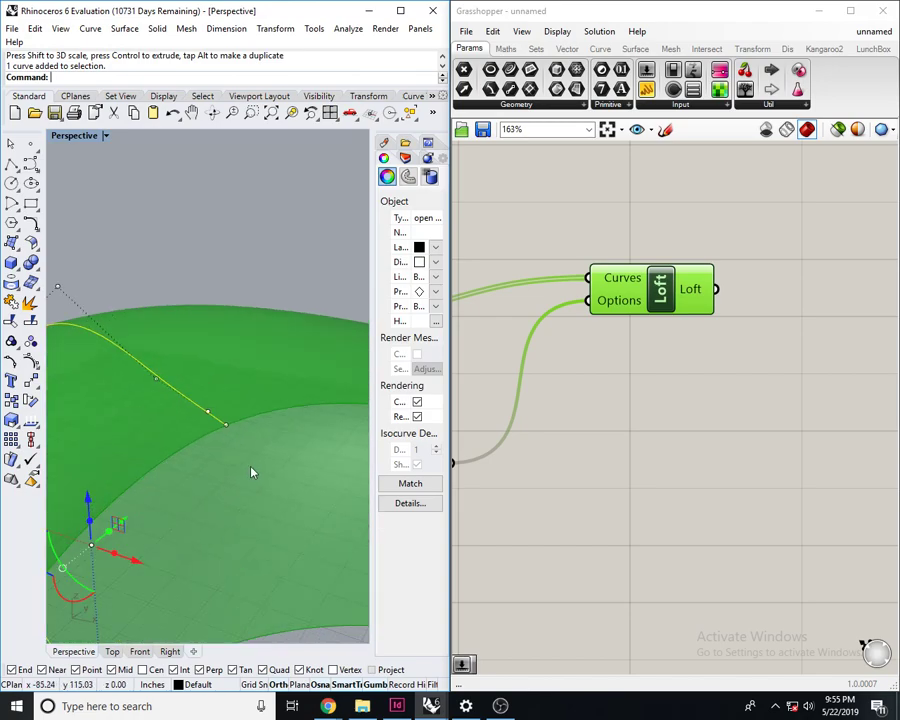
left_click_drag(248, 474, 225, 343)
left_click(188, 401, "ctrl")
scroll(226, 334, "down", 8)
right_click_drag(227, 340, 250, 330)
left_click(273, 246)
- Raise a control point of the profile curve on the positive Y side of the ring
scroll(193, 352, "down", 7)
right_click_drag(195, 330, 190, 400)
scroll(229, 349, "up", 9)
left_click(229, 351)
scroll(210, 370, "down", 5)
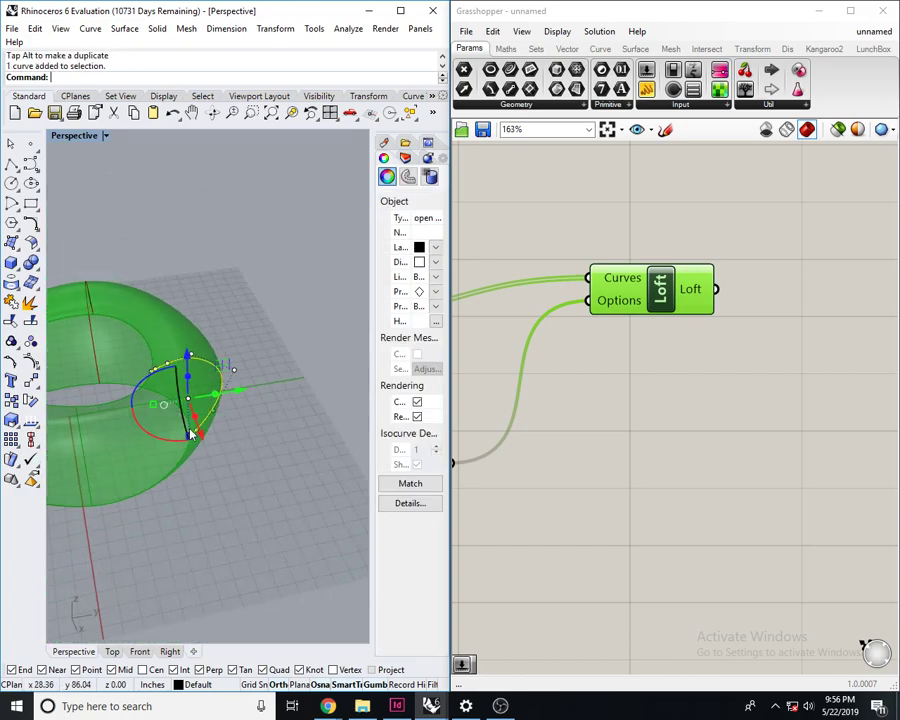
scroll(192, 430, "up", 8)
left_click(193, 431)
left_click_drag(197, 410, 199, 380)
left_click(222, 412)
- Move all four profile curves together slightly upward
right_click_drag(226, 420, 240, 326)
scroll(250, 326, "down", 11)
right_click_drag(330, 485, 350, 550)
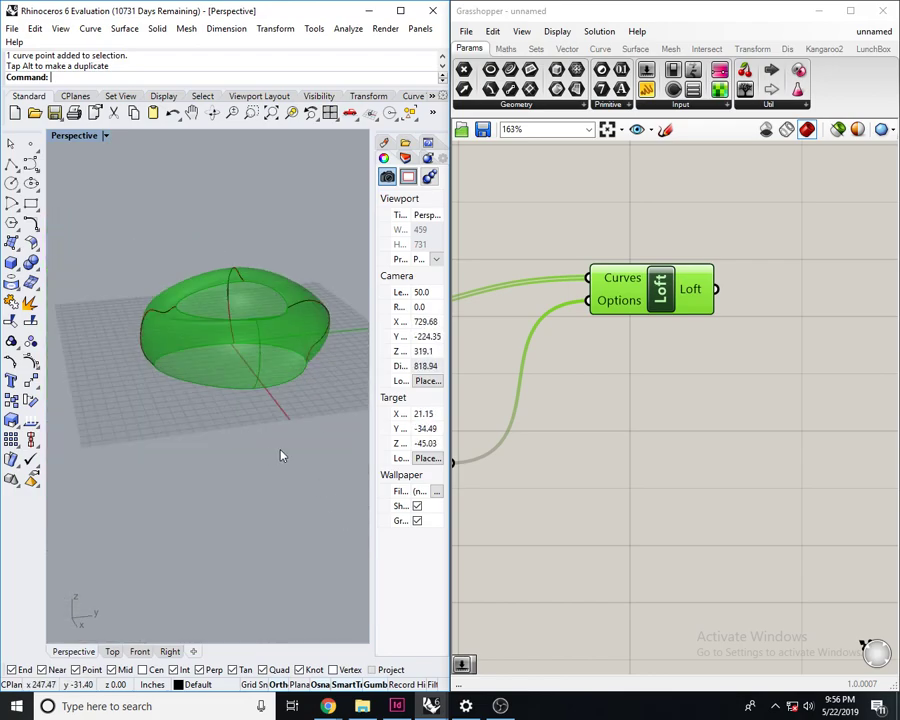
scroll(273, 452, "down", 6)
right_click_drag(277, 488, 321, 496)
left_click_drag(287, 485, 165, 335)
scroll(214, 365, "up", 13)
left_click_drag(193, 432, 193, 405)
left_click(236, 355)
right_click_drag(240, 355, 262, 336)
scroll(258, 338, "down", 6)
right_click_drag(250, 356, 243, 350, "shift")
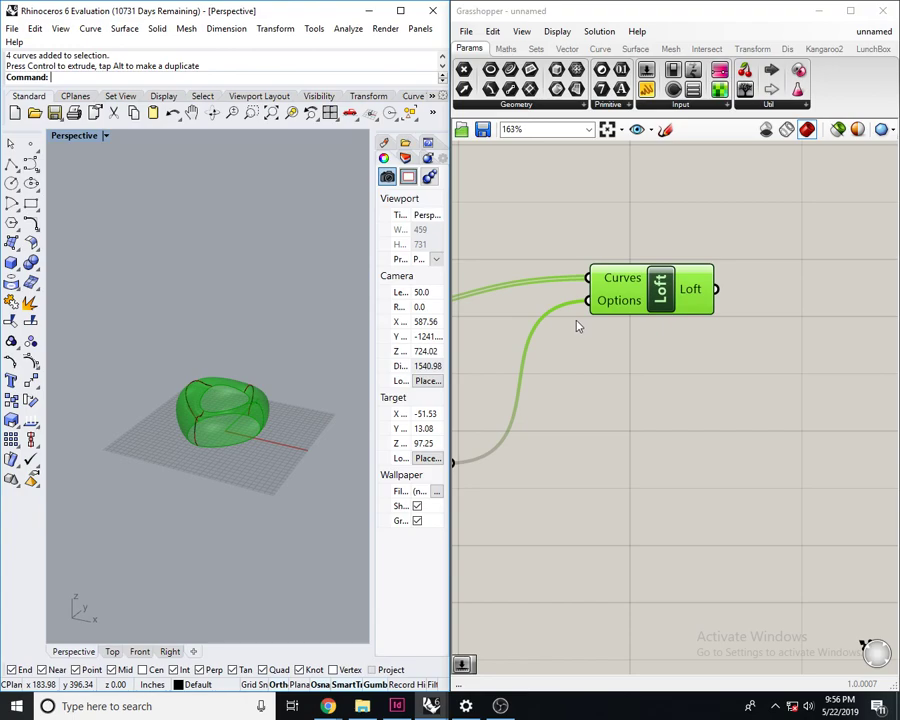
- Add a Sphere component and place it well beyond the Loft component on the canvas
left_click(568, 378)
scroll(568, 378, "down", 5)
scroll(700, 414, "up", 2)
key("ctrl+a")
left_click(812, 376)
double_click(815, 373)
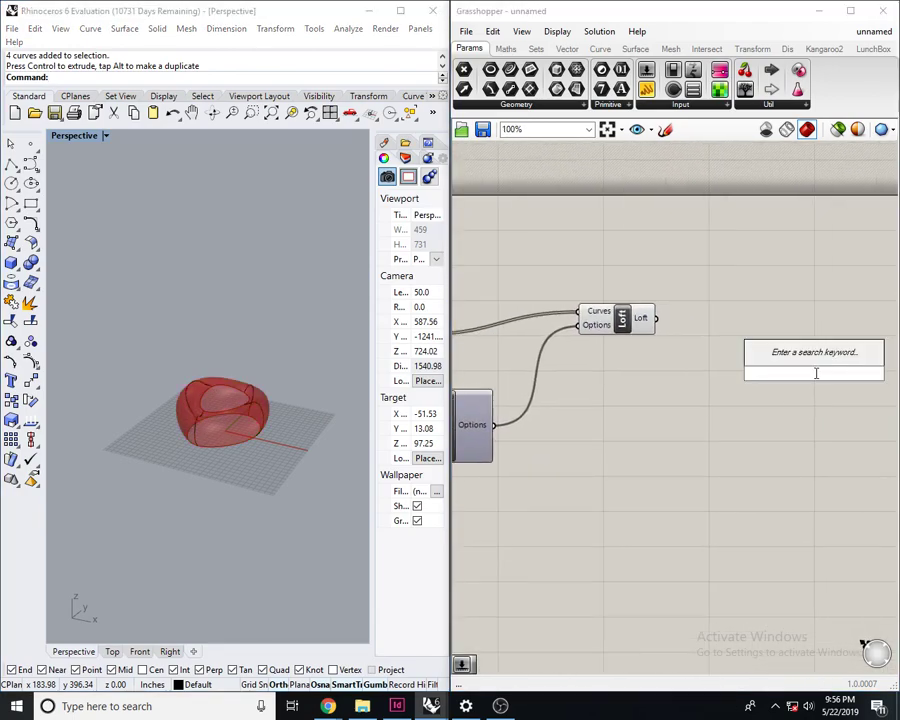
type("sphe")
key("Return")
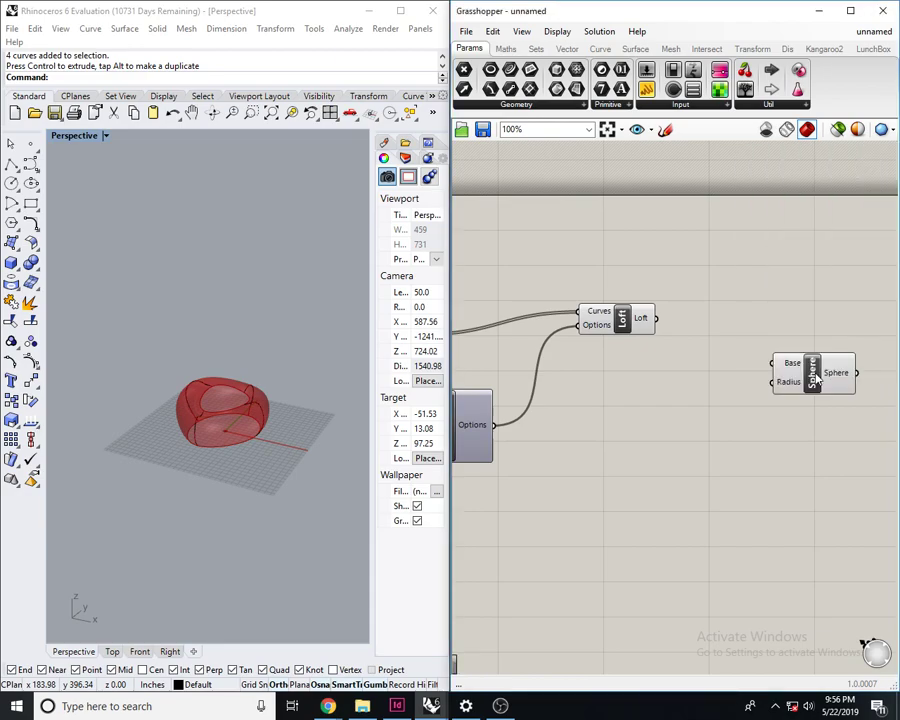
scroll(732, 362, "down", 1)
scroll(733, 361, "up", 3)
right_click_drag(733, 361, 594, 371)
left_click_drag(711, 390, 839, 339)
right_click_drag(648, 237, 679, 257)
scroll(653, 313, "down", 2)
- Try to connect the Loft output to the Sphere's Base input and undo the connection
left_click_drag(772, 321, 566, 316)
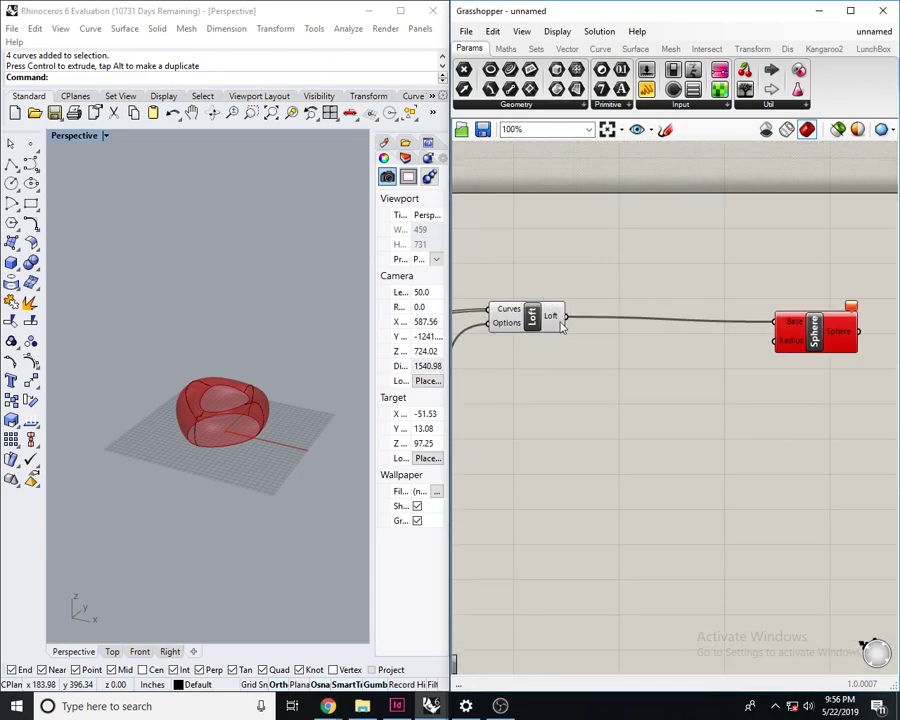
right_click_drag(210, 400, 190, 442)
right_click_drag(828, 220, 694, 280)
key("ctrl+z")
- Add an Area component between Loft and Sphere, and connect the Loft output to its Geometry input
right_click_drag(666, 335, 684, 332)
double_click(647, 361)
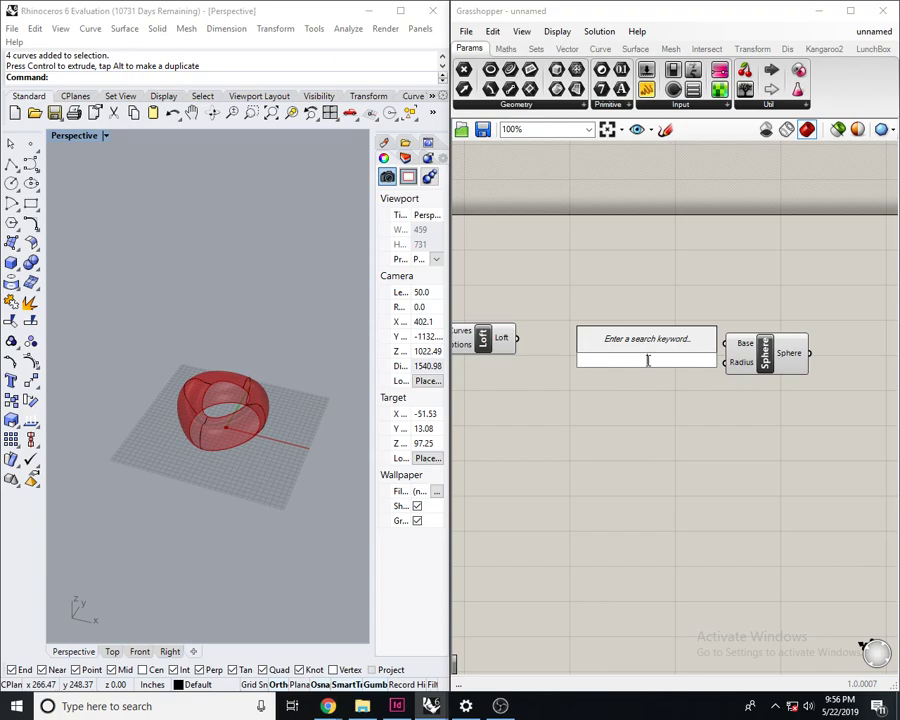
left_click(496, 326)
right_click_drag(604, 362, 680, 366)
left_click(682, 372)
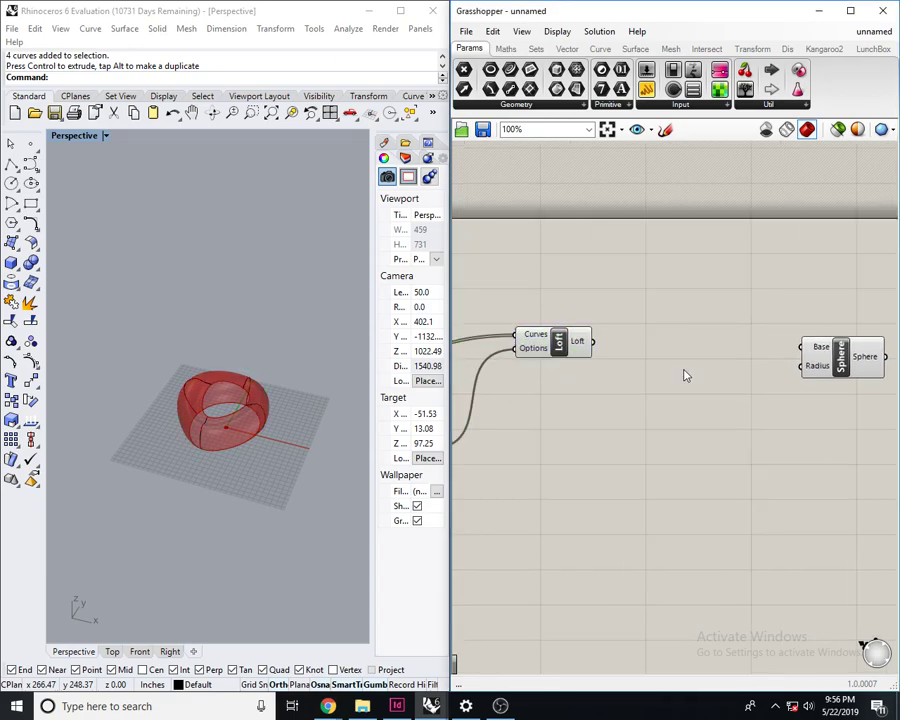
double_click(683, 369)
type("area")
key("Return")
scroll(636, 375, "up", 3)
left_click_drag(636, 372, 573, 335)
right_click_drag(683, 344, 625, 330)
left_click_drag(622, 358, 640, 296)
- Move the four profile curves together a short distance in the negative X direction
right_click_drag(240, 400, 227, 355)
scroll(237, 414, "up", 5)
scroll(285, 470, "down", 4)
left_click_drag(285, 470, 175, 311)
right_click_drag(217, 308, 165, 385)
left_click_drag(278, 424, 255, 418)
left_click(298, 318)
- Move the four profile curves together in the positive X direction
right_click_drag(298, 318, 262, 350)
left_click_drag(300, 491, 105, 271)
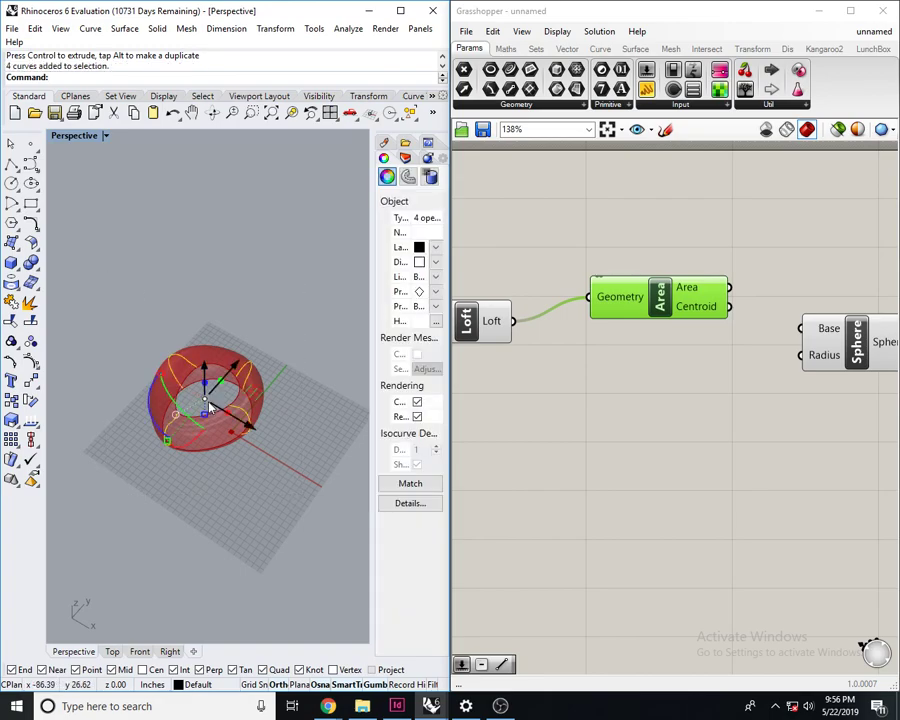
right_click_drag(206, 405, 250, 398)
left_click_drag(253, 408, 300, 419)
left_click(335, 405)
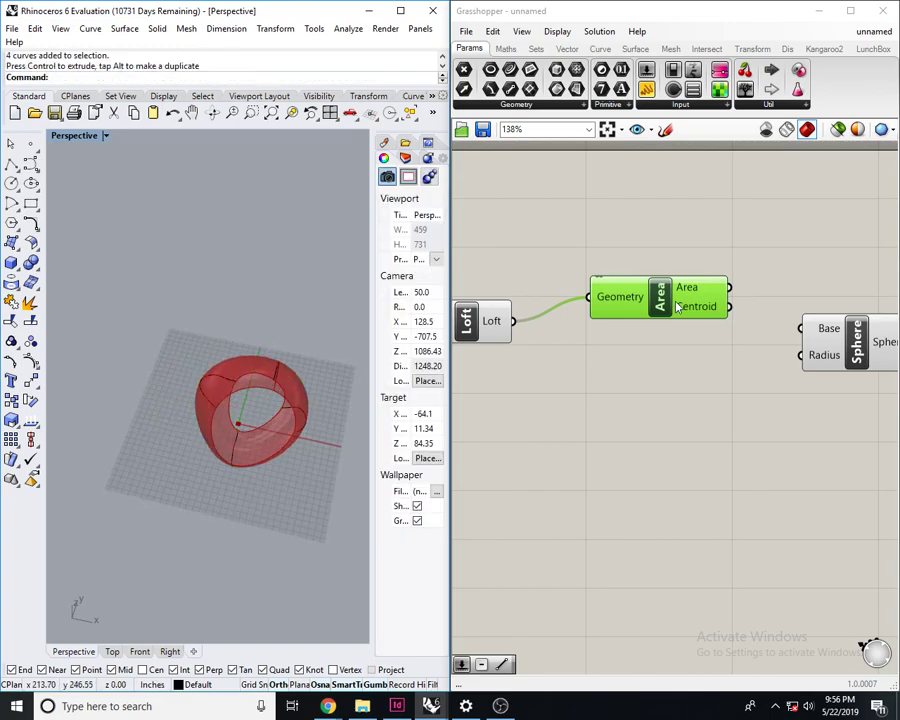
- Connect the Area component's Centroid output to the Sphere's Base input
left_click(703, 268)
left_click(686, 296)
right_click_drag(299, 459, 268, 388)
scroll(268, 388, "up", 6)
left_click(771, 364)
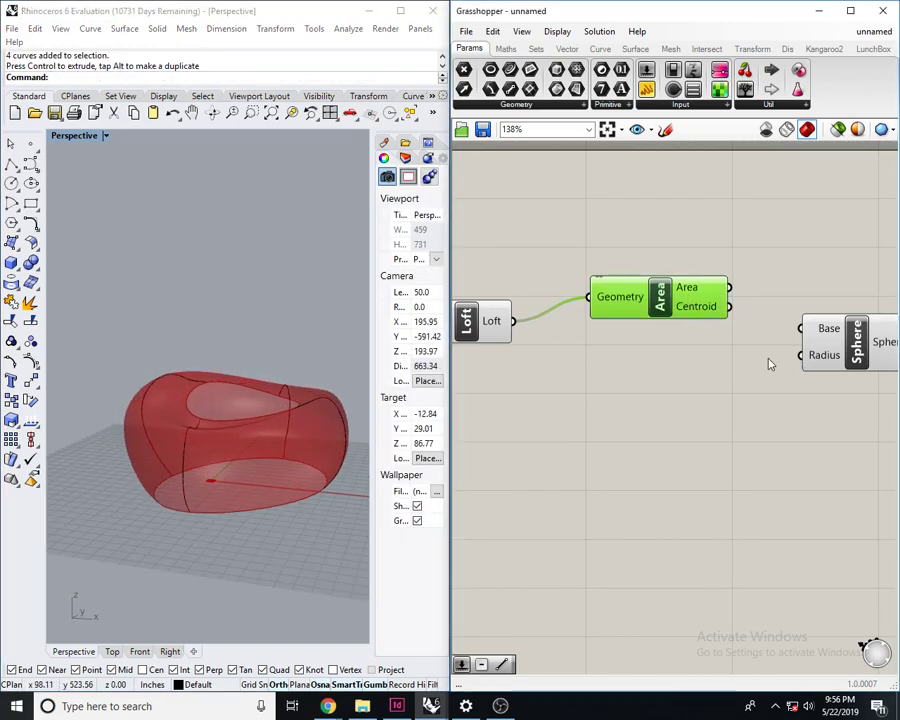
right_click_drag(771, 364, 648, 323)
left_click_drag(621, 307, 692, 329)
scroll(860, 267, "up", 2)
- Shift the four profile curves back along the negative X axis and inspect the ring
scroll(207, 389, "down", 6)
left_click_drag(320, 500, 150, 350)
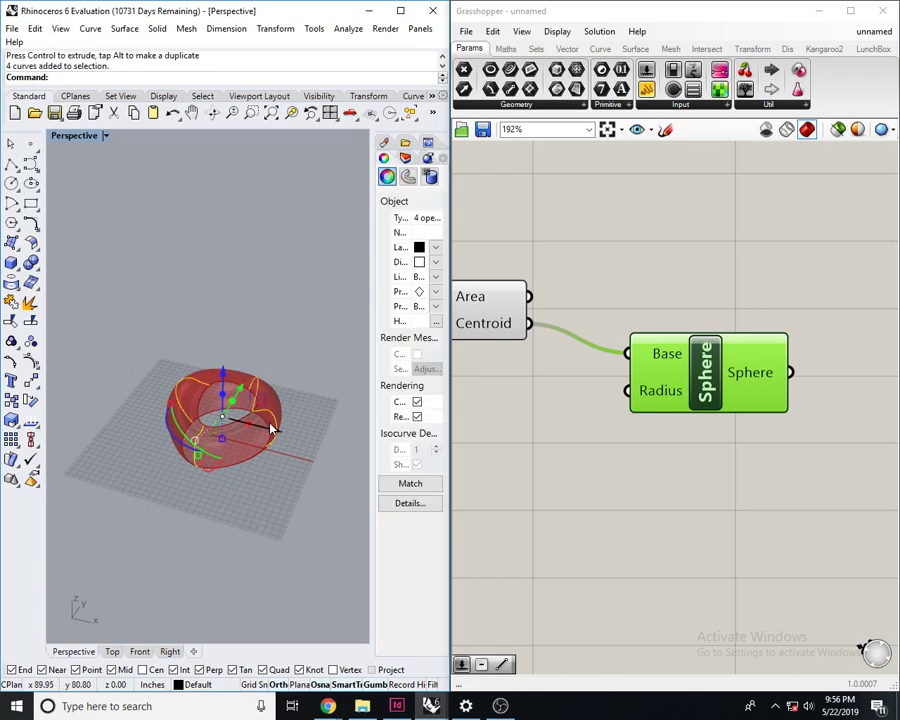
left_click_drag(271, 428, 241, 420)
left_click(275, 300)
right_click_drag(275, 300, 182, 391)
scroll(182, 391, "up", 6)
scroll(172, 376, "up", 6)
scroll(172, 376, "down", 8)
right_click_drag(169, 434, 184, 311)
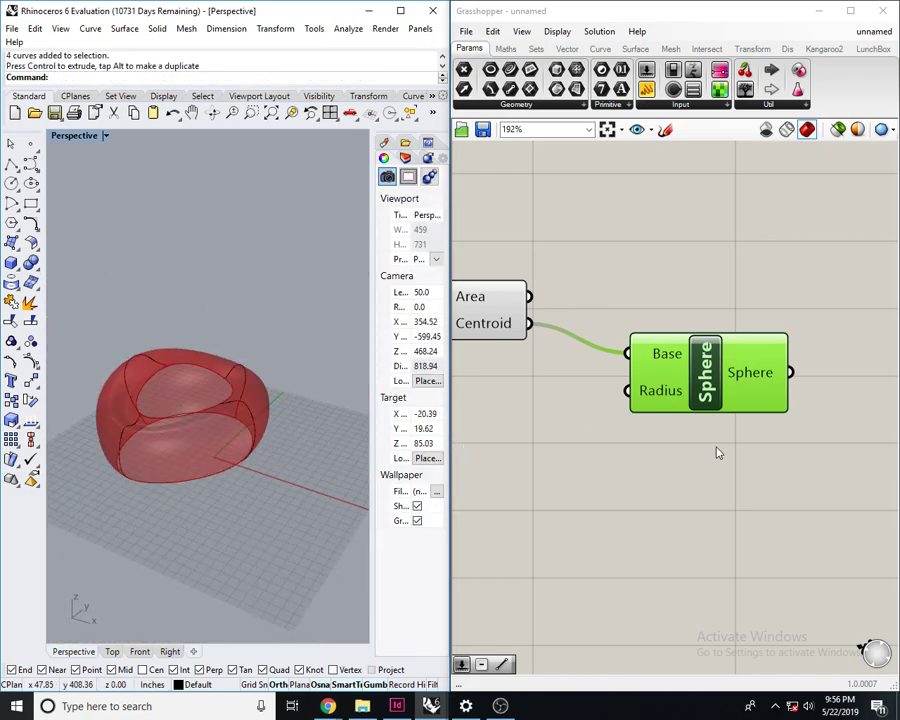
- Add a Number Slider with the value 200 and connect it to the Sphere's Radius input
scroll(796, 316, "up", 2)
scroll(648, 425, "down", 4)
double_click(642, 515)
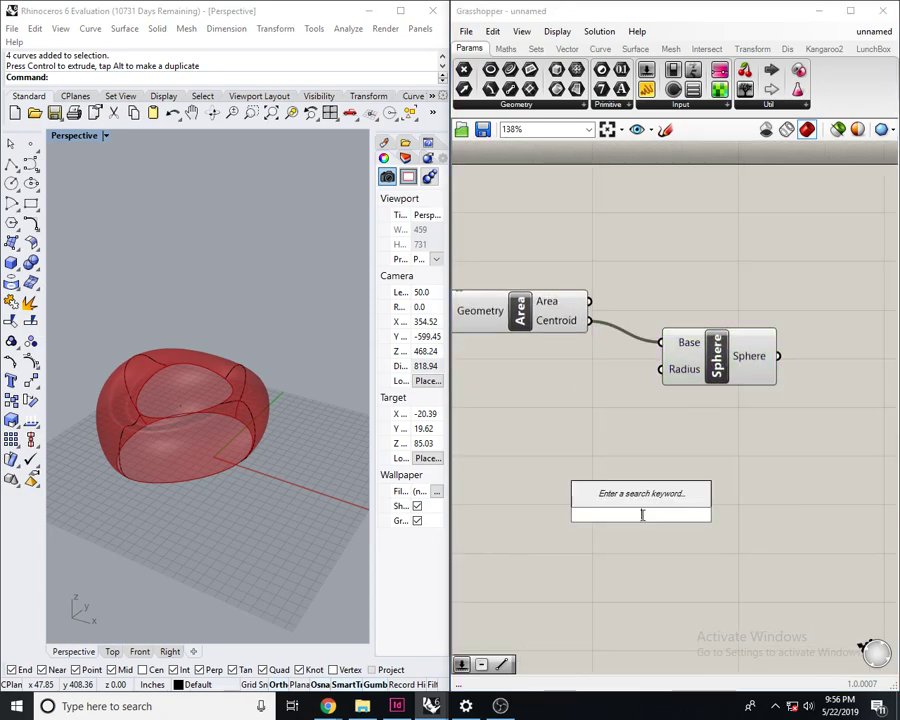
right_click_drag(560, 417, 576, 386)
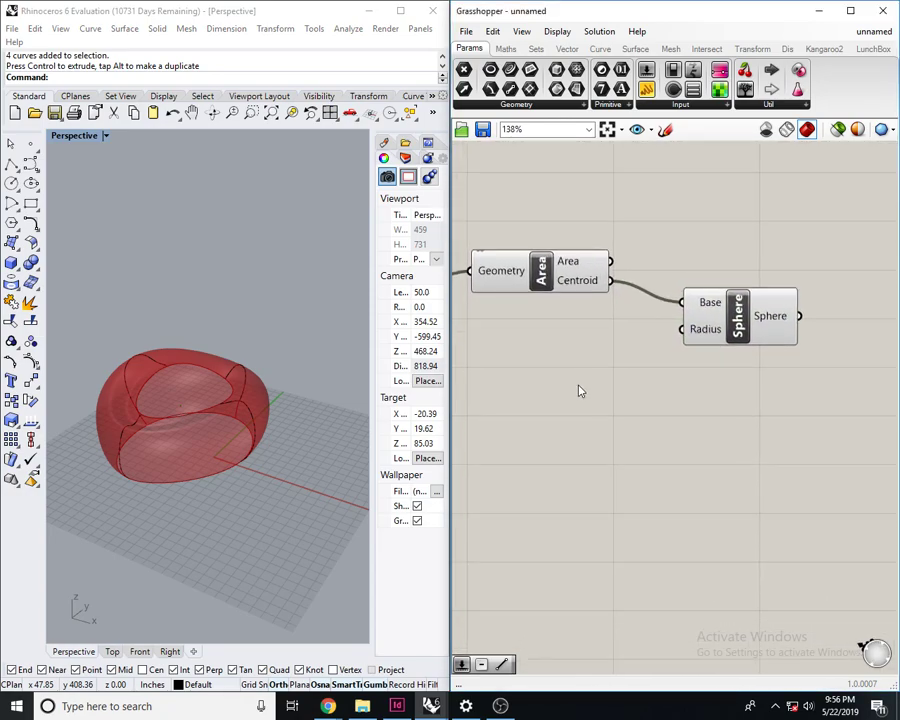
double_click(588, 417)
type("200")
key("Return")
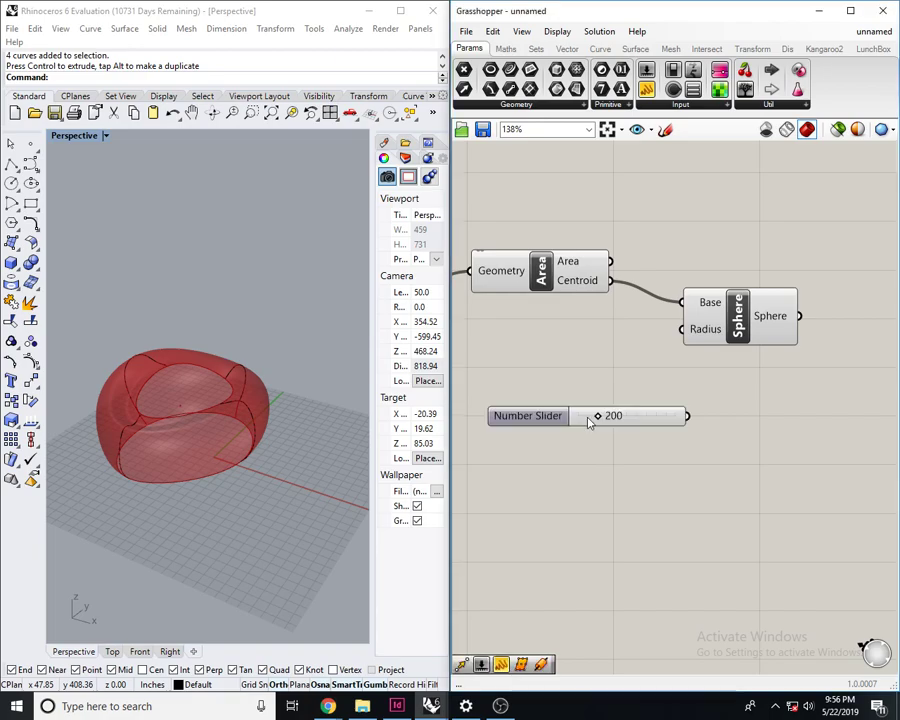
left_click_drag(683, 330, 594, 417)
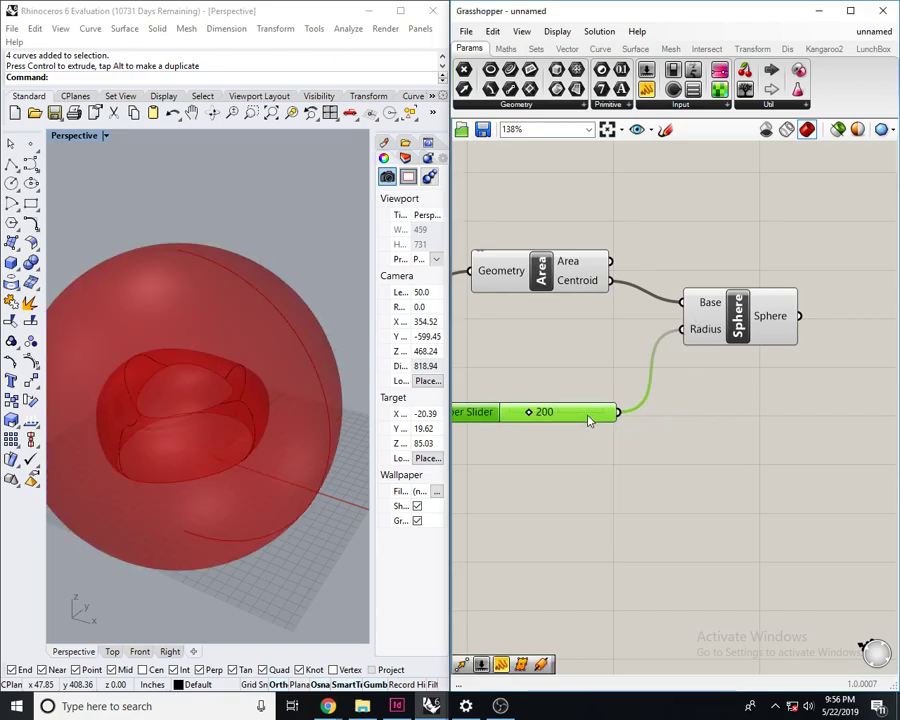
right_click_drag(532, 416, 613, 421)
scroll(609, 420, "up", 2)
mouse_move(613, 421)
left_mouse_down()
mouse_move(604, 425)
mouse_move(615, 423)
left_mouse_up()
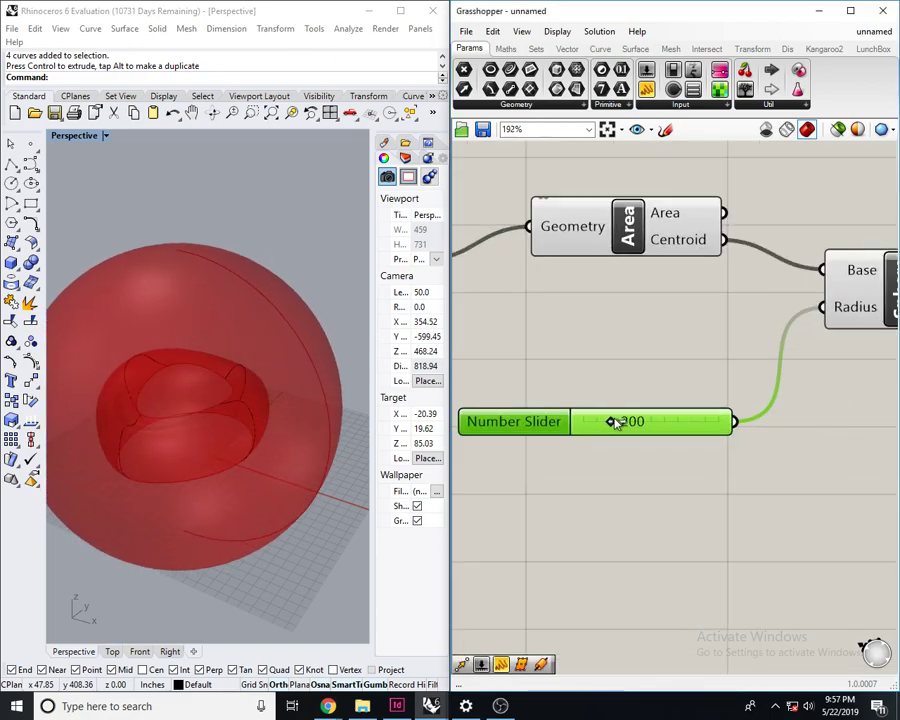
- Enlarge the four profile curves uniformly in 3D until the ring is wider than the sphere
scroll(194, 350, "down", 8)
right_click_drag(194, 350, 219, 388)
left_click_drag(262, 444, 71, 288)
right_click_drag(135, 358, 209, 417, "shift")
left_click_drag(202, 424, 152, 402, "shift")
right_click_drag(318, 300, 270, 290)
left_click(235, 295)
scroll(601, 327, "down", 5)
scroll(658, 318, "up", 2)
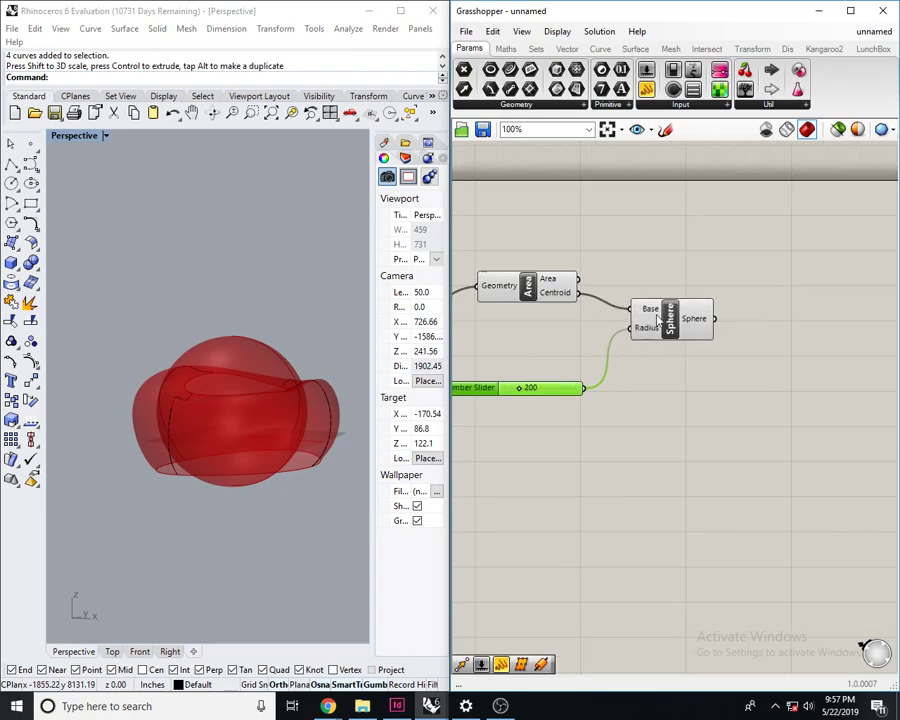
- Rearrange the canvas by moving the Sphere and Area components away from the Loft and the Number Slider above them
left_click_drag(658, 318, 734, 279)
left_click(558, 401)
left_click(553, 390)
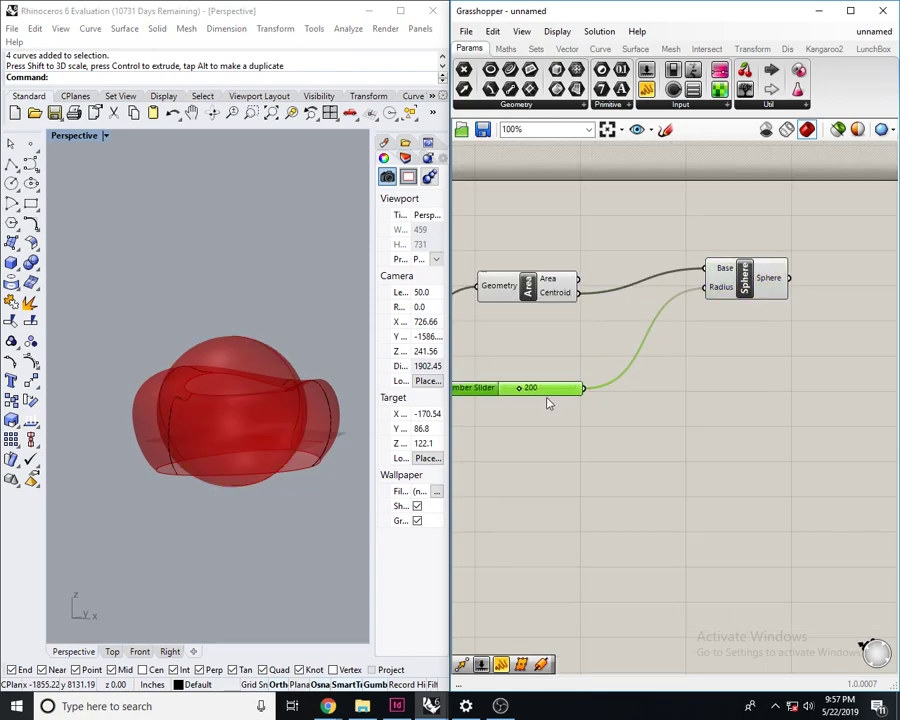
scroll(718, 389, "down", 4)
scroll(700, 382, "up", 2)
left_click_drag(699, 382, 677, 232)
right_click_drag(742, 308, 566, 310)
scroll(566, 310, "up", 3)
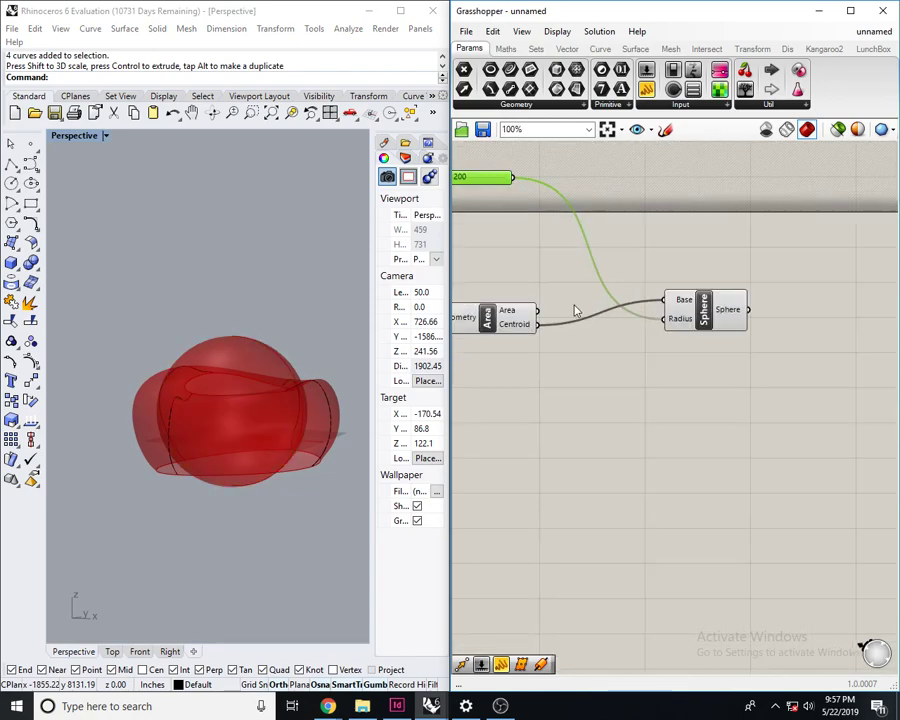
scroll(628, 306, "down", 3)
left_click_drag(711, 306, 794, 311)
left_click_drag(567, 310, 634, 317)
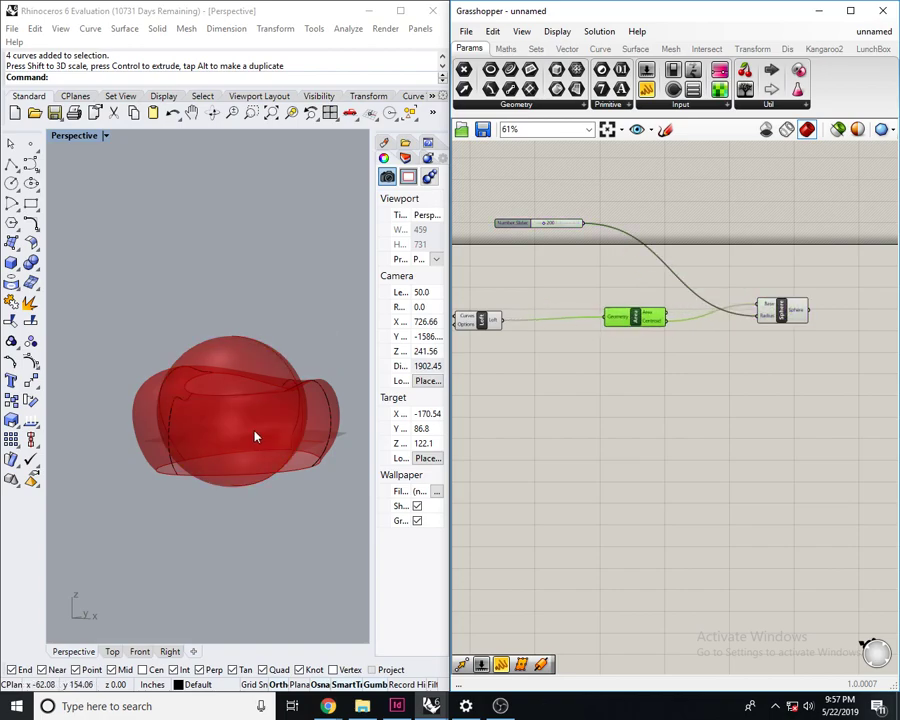
- Add a Bounding Box component below the Loft and connect the Loft output to its Content input
right_click_drag(490, 406, 530, 412)
double_click(541, 404)
double_click(611, 488)
right_click(606, 489)
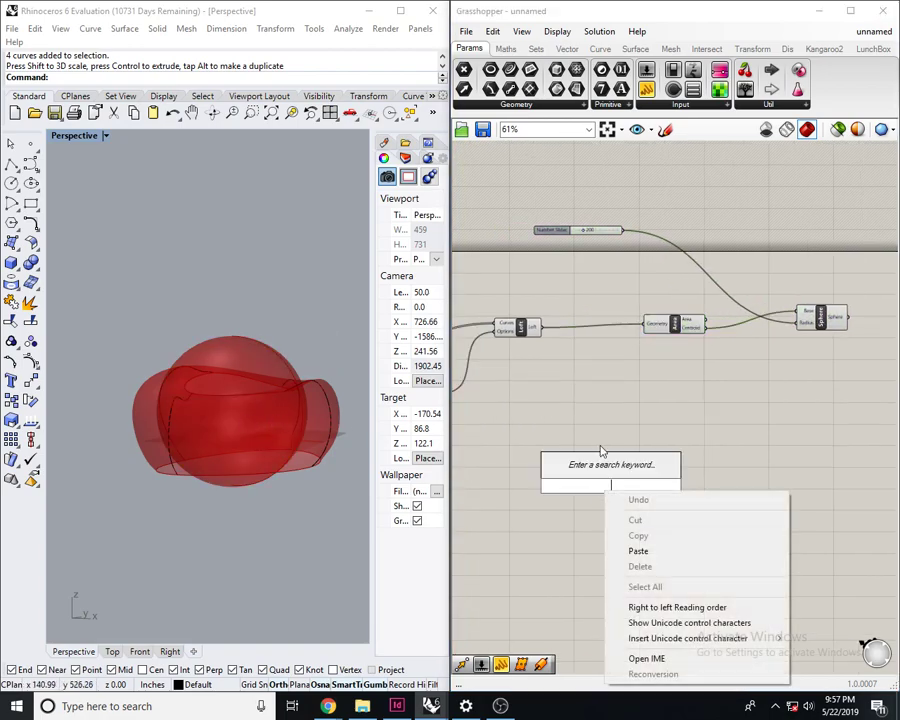
right_click_drag(612, 395, 576, 409)
double_click(576, 408)
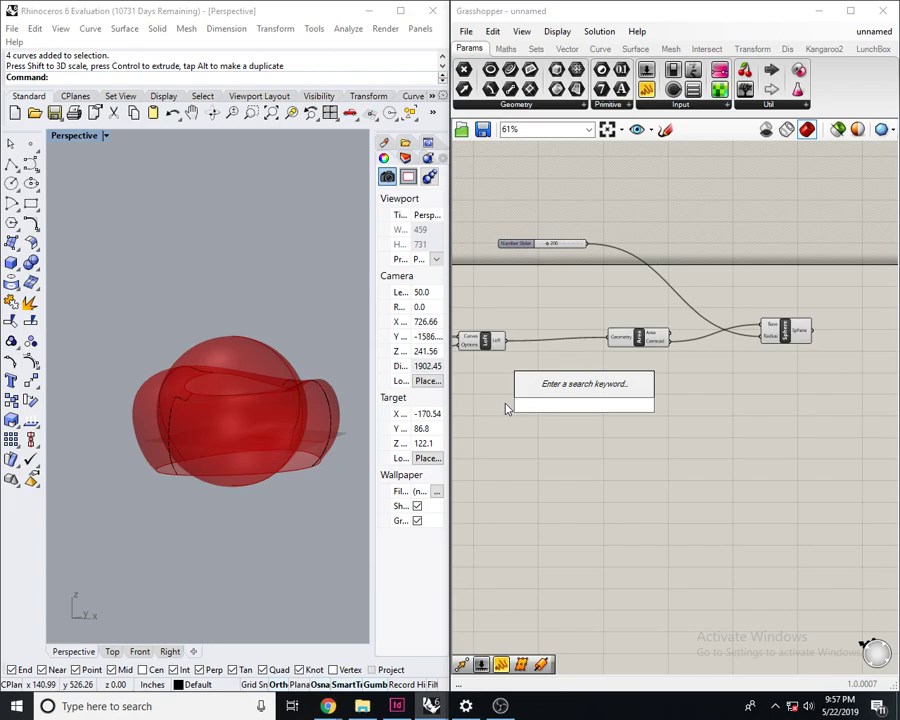
type("bounding")
key("Return")
left_click_drag(581, 396, 480, 283)
scroll(525, 405, "up", 3)
right_click_drag(576, 418, 661, 378)
right_click_drag(201, 374, 203, 399)
scroll(620, 400, "up", 1)
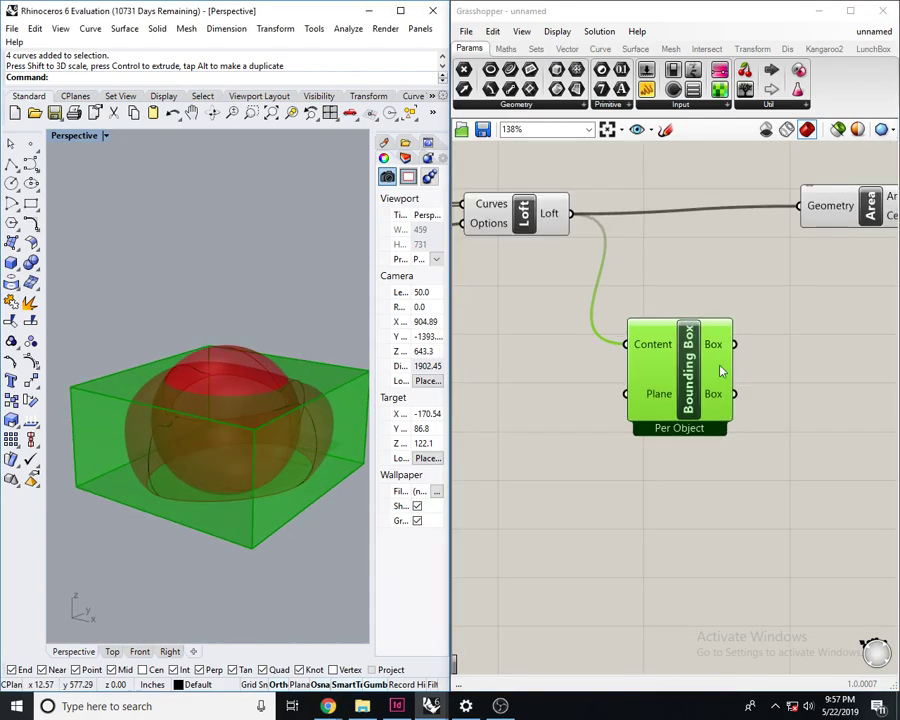
- Reposition the Bounding Box component, add a Panel and connect it to the second Box output
left_click_drag(727, 371, 703, 370)
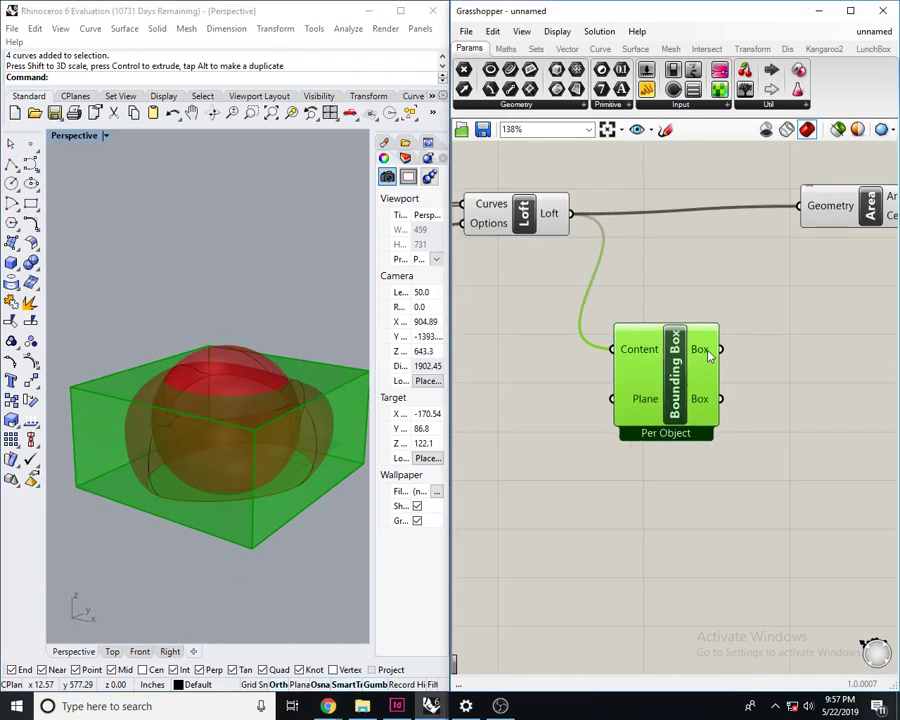
right_click_drag(784, 333, 713, 352)
left_click(713, 352)
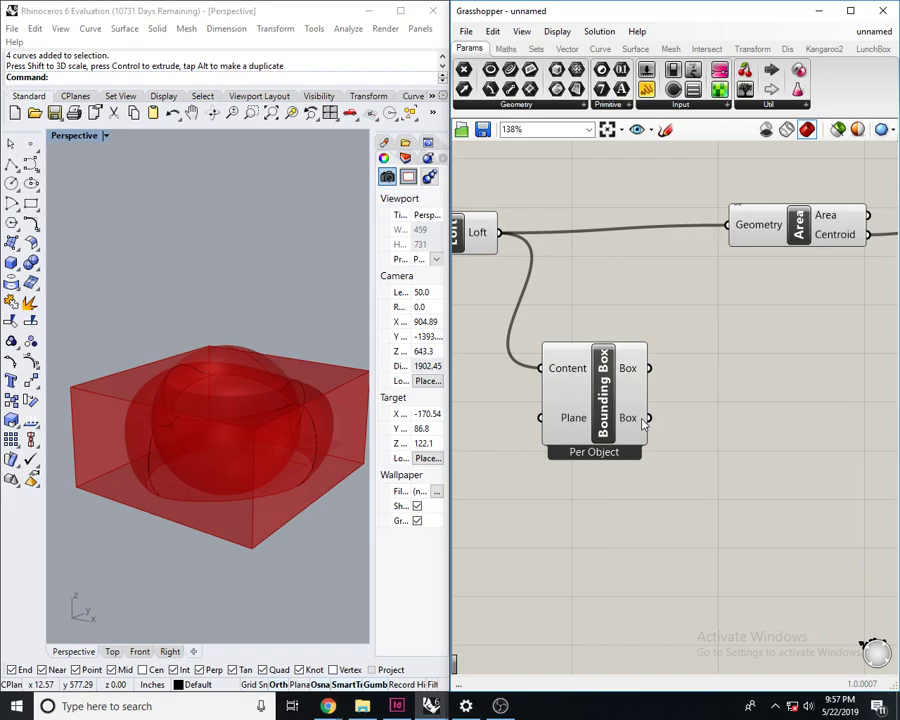
double_click(712, 406)
type("p")
key("Return")
left_click_drag(672, 424, 649, 418)
right_click_drag(780, 362, 718, 338)
left_click(652, 487)
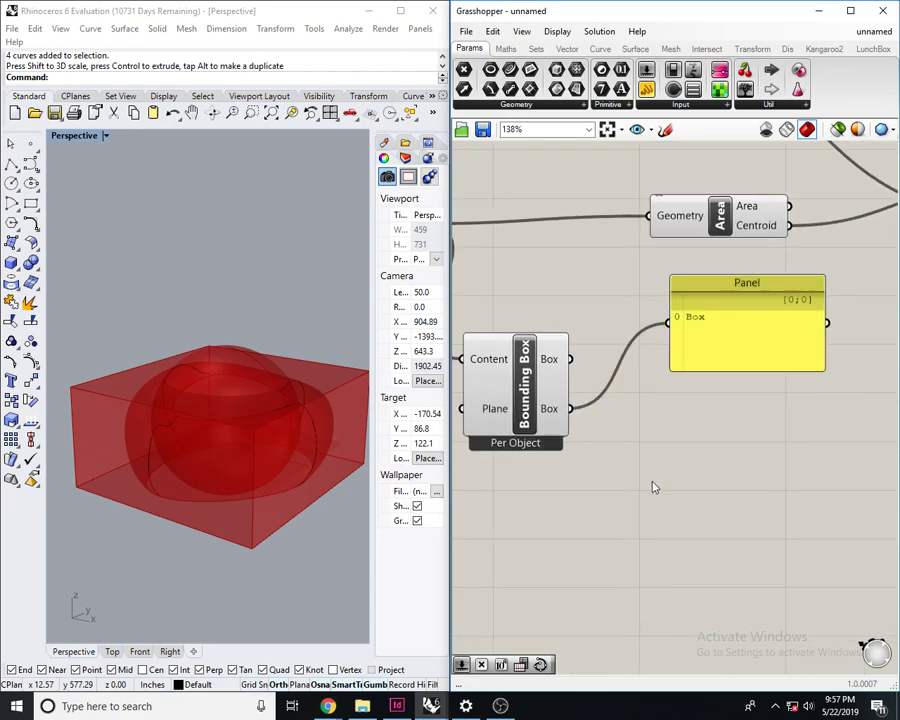
- Add a Deconstruct Box component and connect the Bounding Box's second Box output to its Box input
double_click(652, 487)
type("deco")
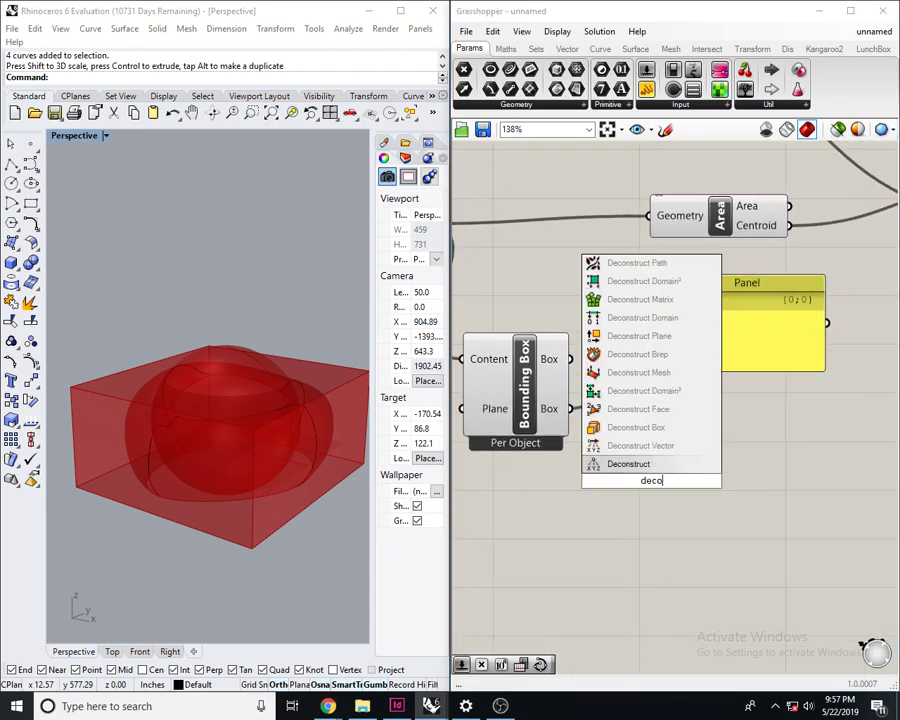
type("nsutrct box")
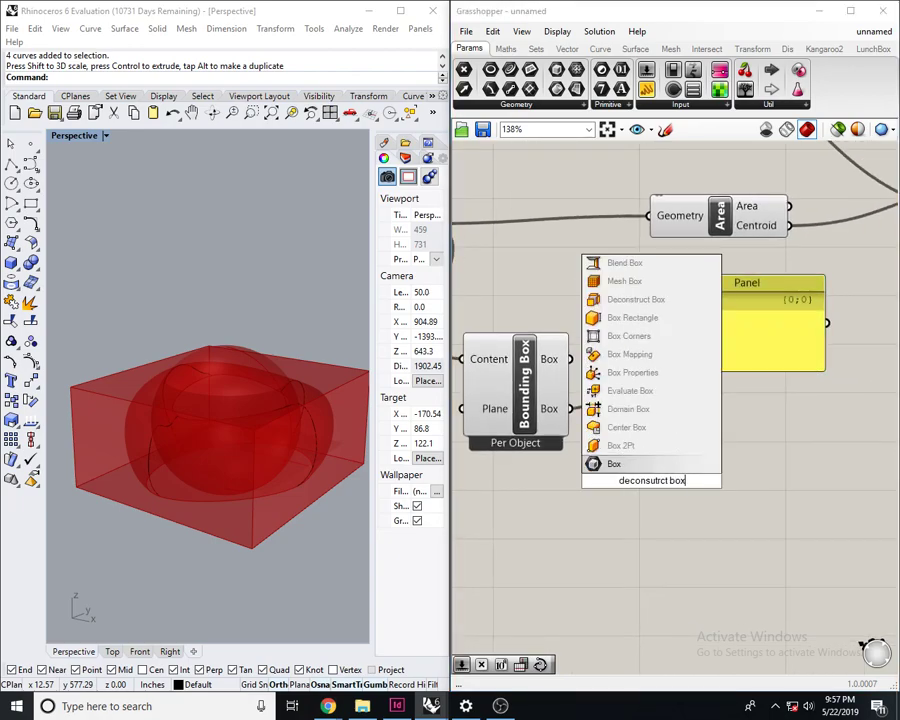
key("Up")
key("Up")
key("Up")
key("Up")
key("Down")
key("Down")
key("Up")
key("Up")
key("Up")
key("Up")
key("Up")
key("Up")
key("Up")
key("Up")
key("Up")
key("Down")
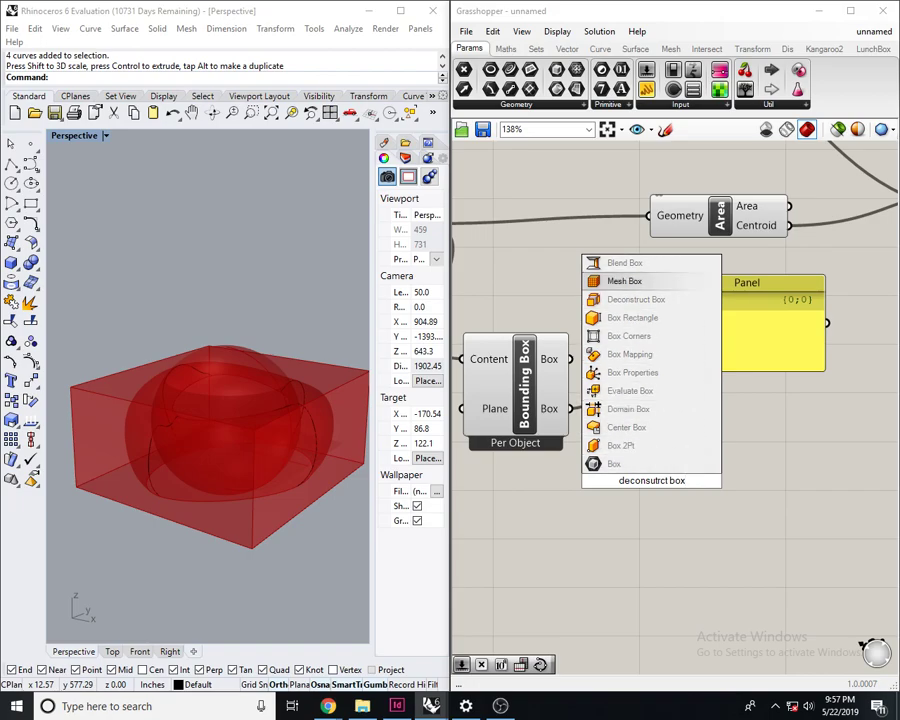
key("Down")
key("Return")
left_click_drag(604, 480, 570, 408)
scroll(591, 474, "up", 2)
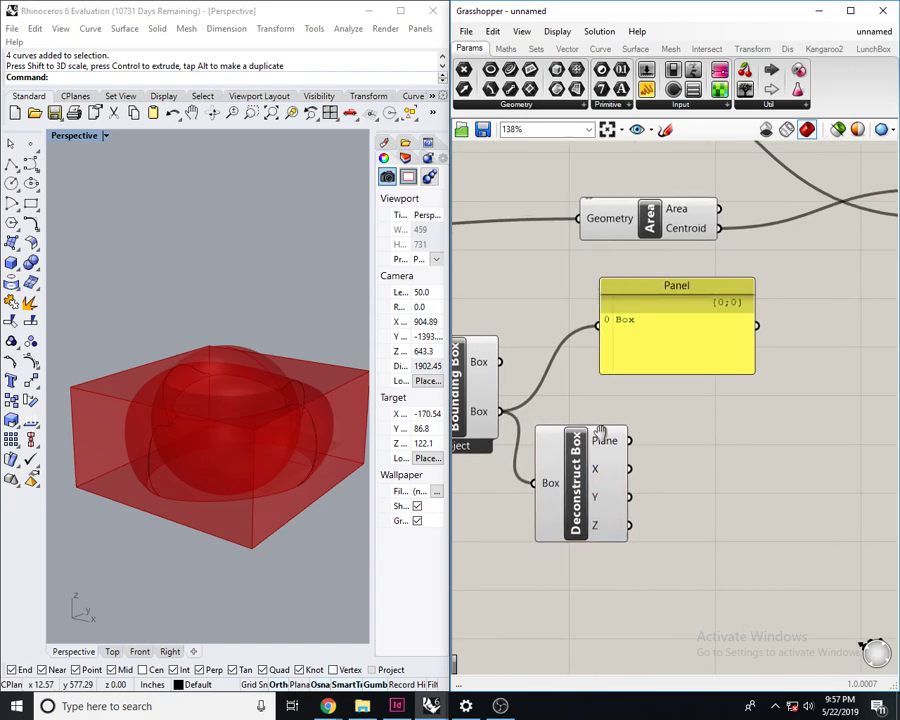
- Examine the Deconstruct Box's X and Y dimension outputs against the bounding box around the ring in the Perspective view
mouse_move(598, 482)
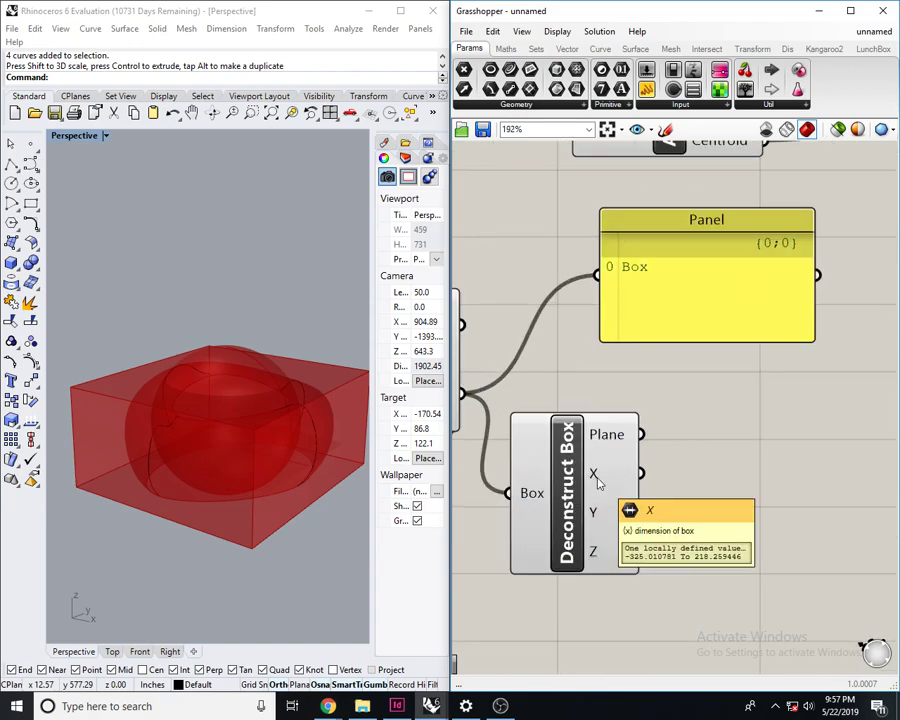
right_click_drag(238, 426, 237, 413)
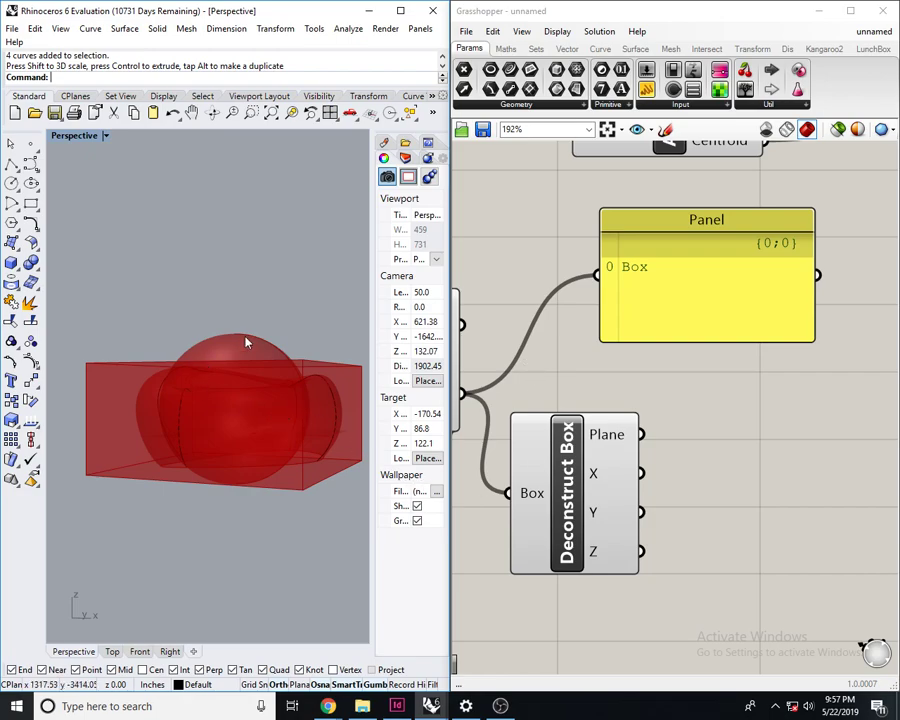
right_click_drag(247, 342, 226, 404)
left_click(578, 490)
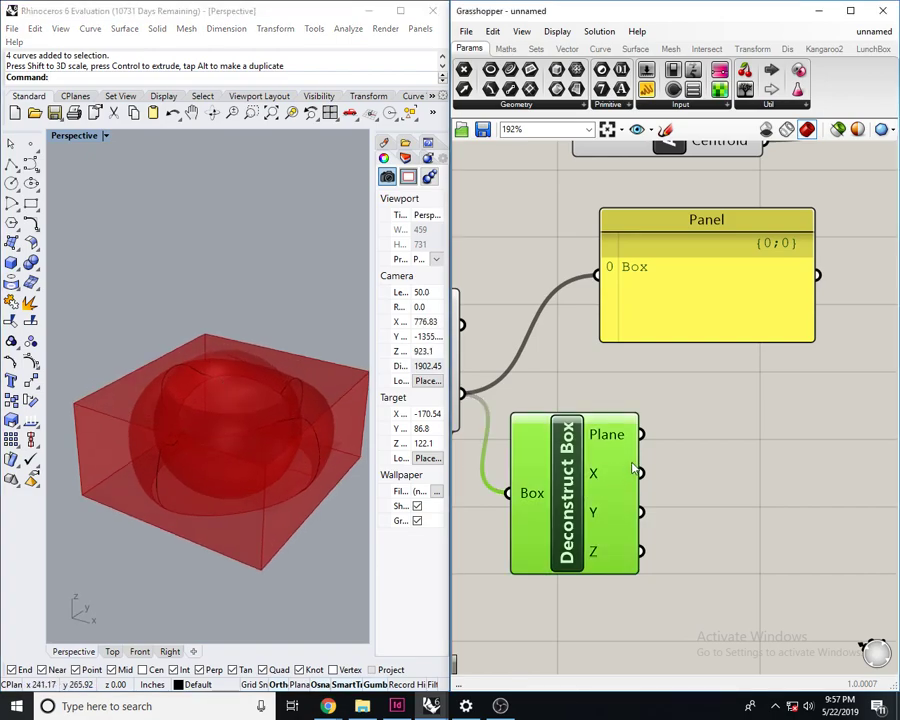
left_click(694, 424)
right_click_drag(243, 366, 299, 443)
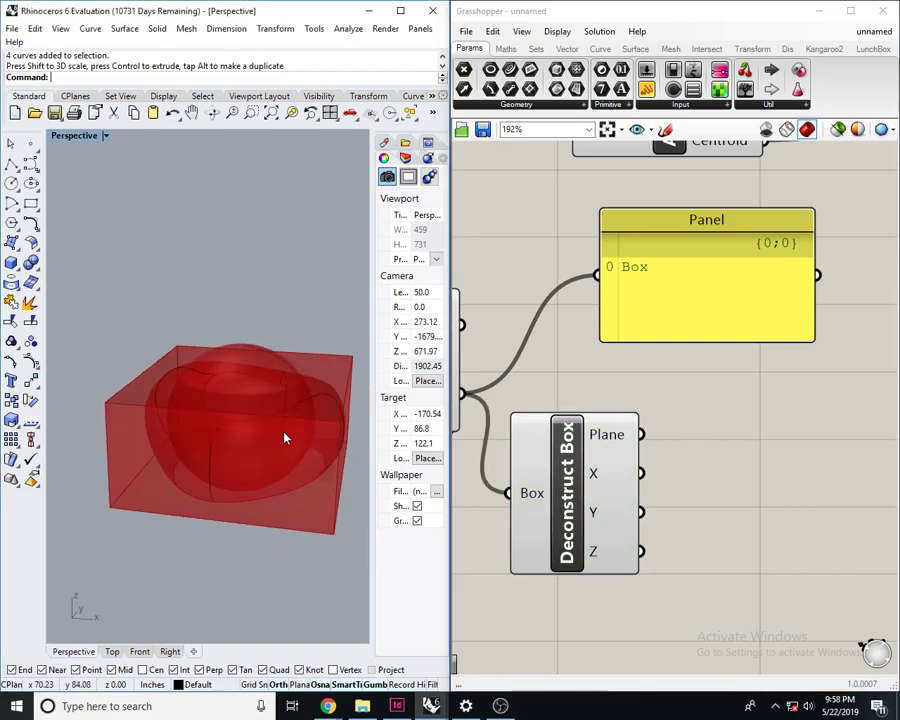
right_click_drag(366, 478, 251, 393)
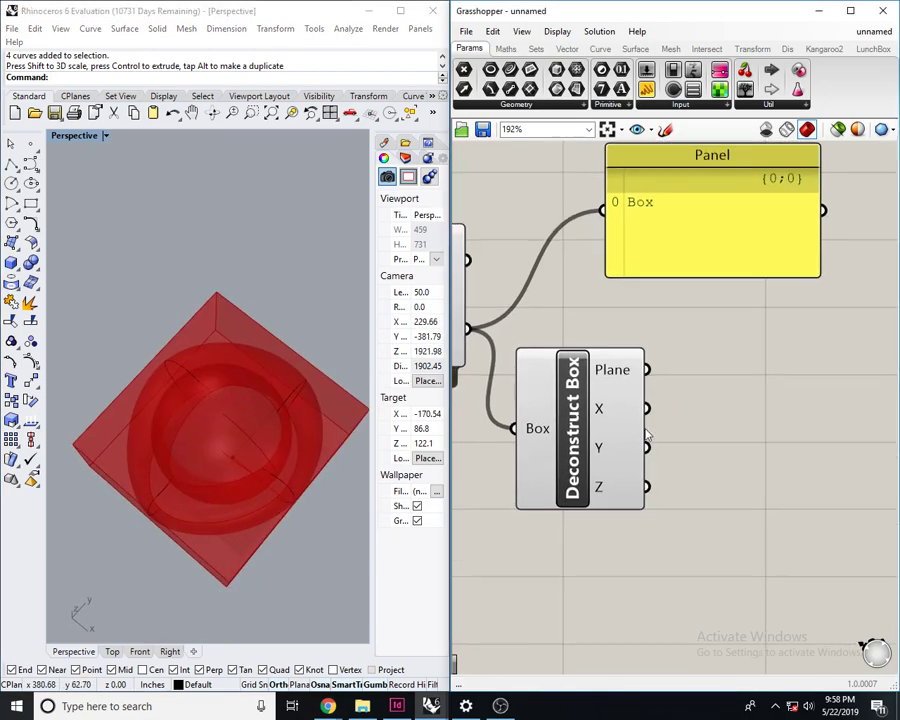
scroll(612, 488, "up", 1)
scroll(613, 478, "up", 2)
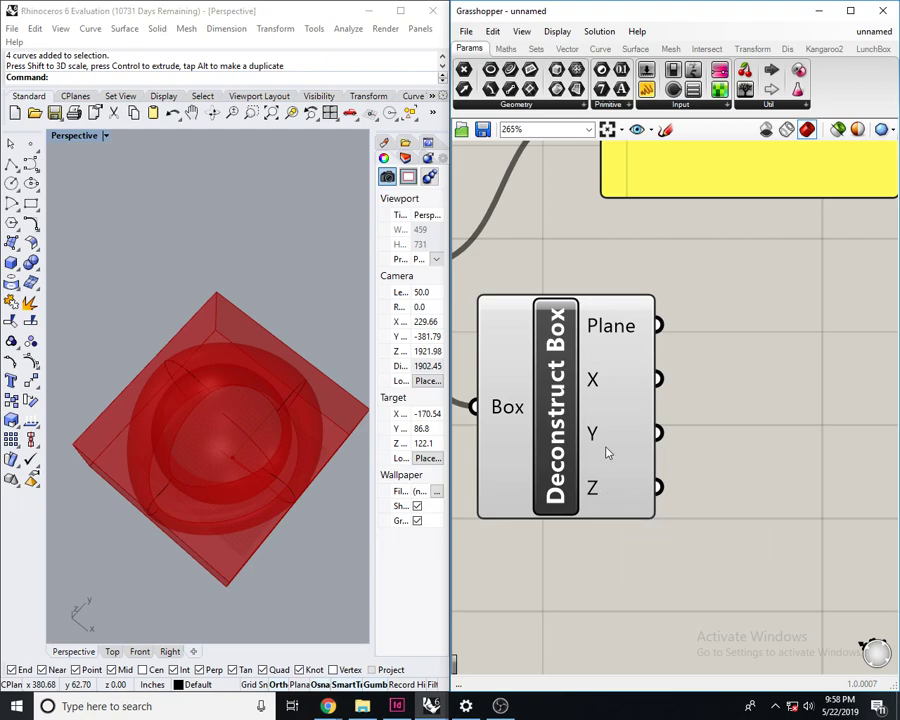
mouse_move(606, 447)
right_click_drag(711, 424, 611, 417)
right_click_drag(711, 447, 674, 441)
right_click_drag(738, 395, 717, 399)
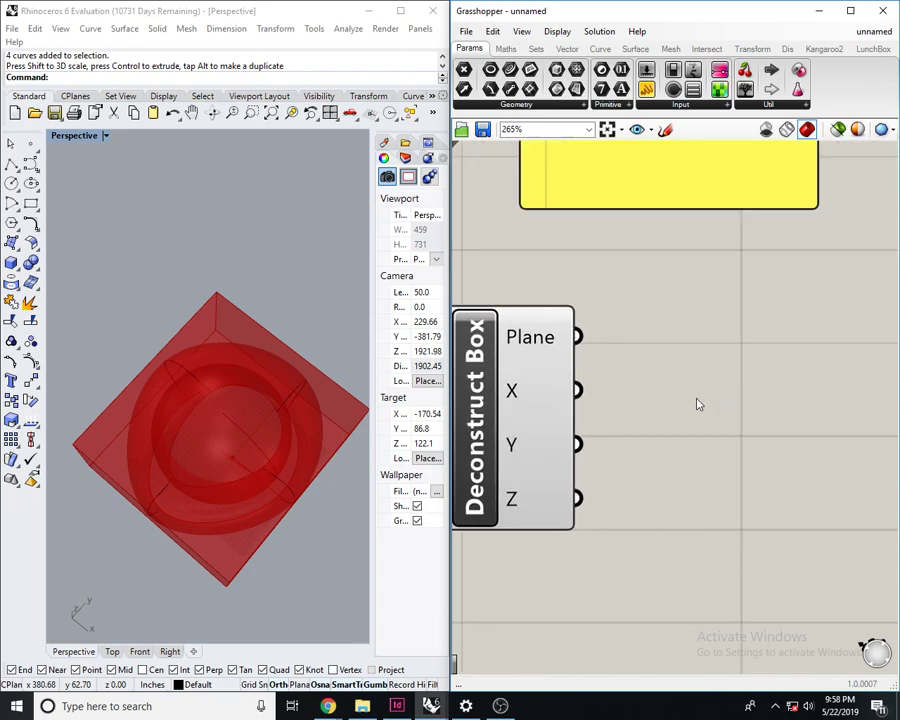
scroll(634, 406, "down", 3)
right_click_drag(634, 406, 674, 392)
right_click_drag(258, 470, 281, 396)
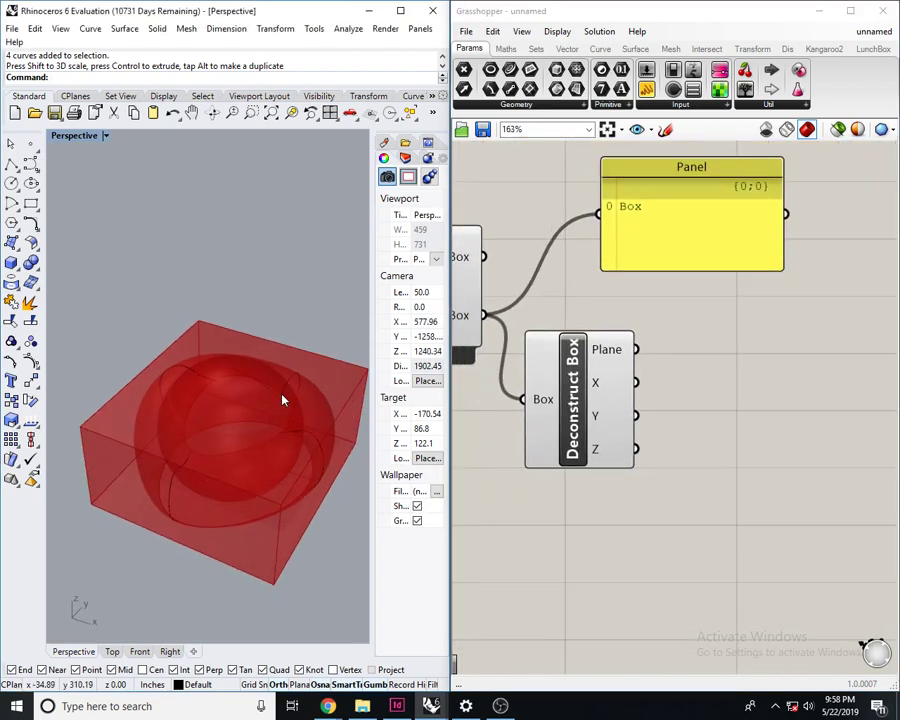
scroll(281, 396, "down", 2)
right_click_drag(742, 421, 684, 432)
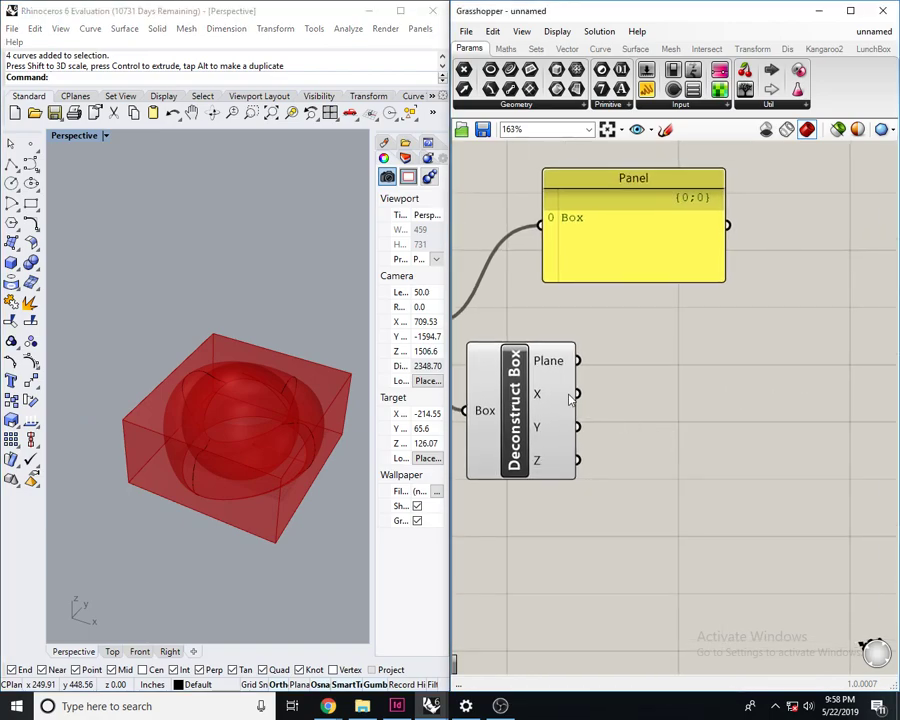
- Rewire the Panel to the Deconstruct Box's X output and read the X domain
double_click(648, 383)
left_click_drag(542, 226, 578, 394)
left_click_drag(625, 273, 734, 278)
left_click(748, 392)
right_click_drag(748, 392, 678, 422)
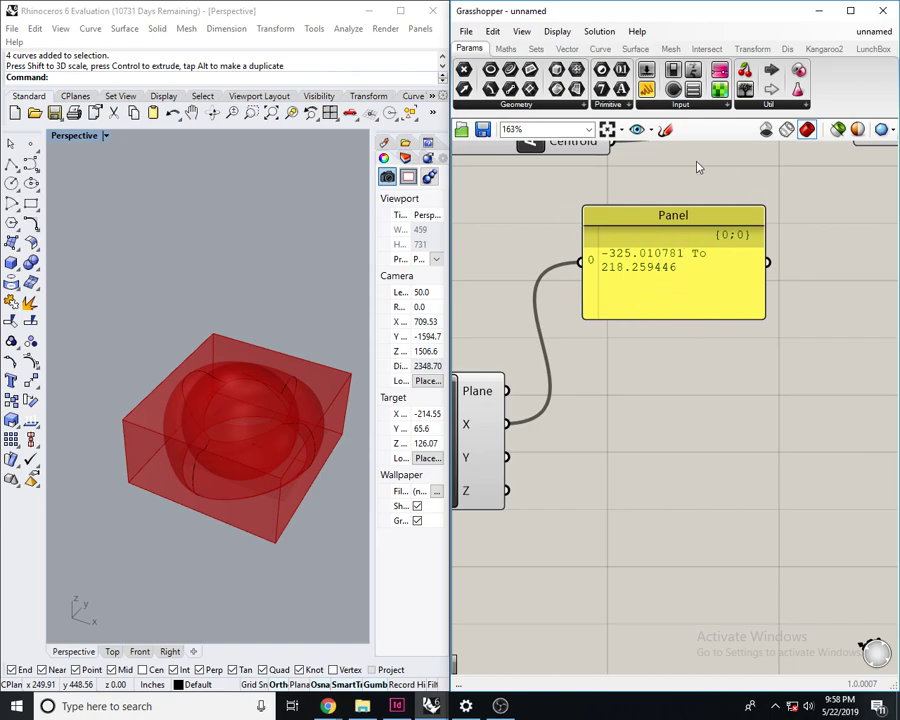
right_click_drag(683, 270, 646, 280)
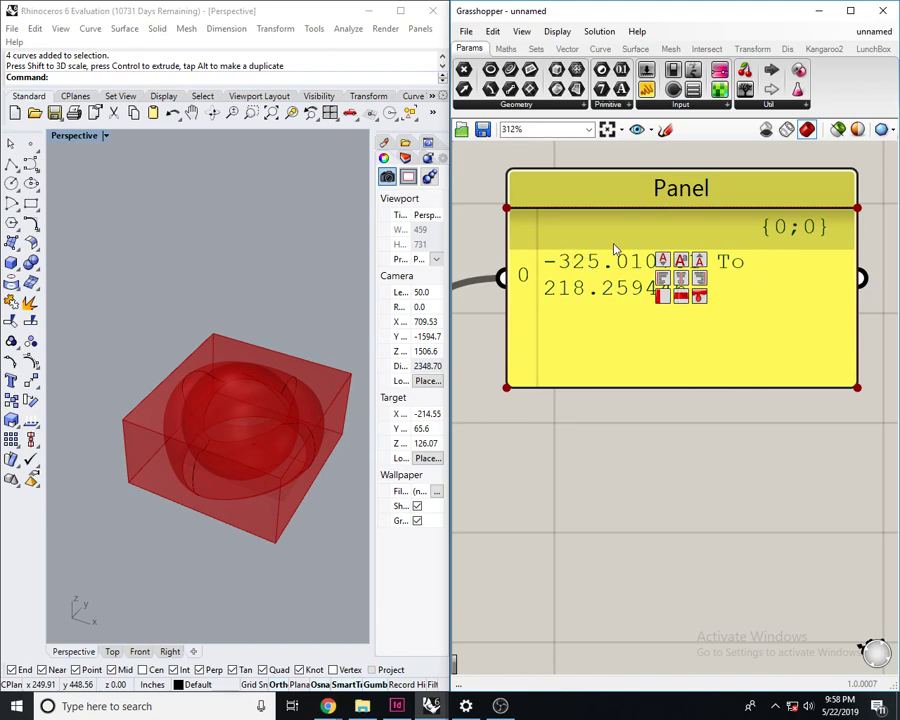
scroll(625, 452, "down", 2)
right_click_drag(609, 450, 627, 397)
left_click_drag(659, 326, 687, 302)
- Add a Deconstruct Domain component and connect the Deconstruct Box's X output to its Domain input
double_click(669, 400)
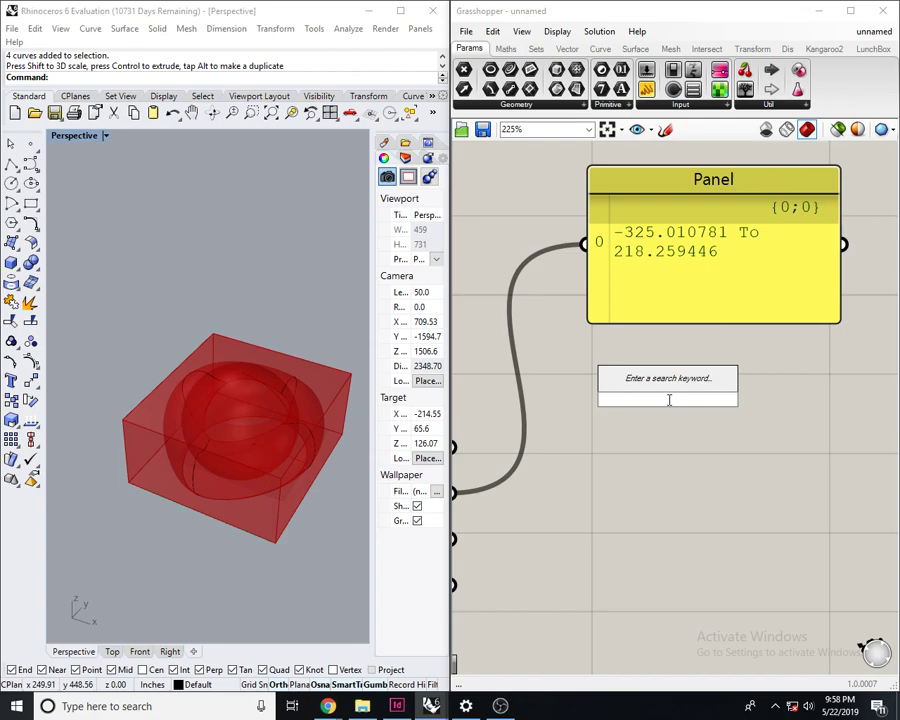
type("decons")
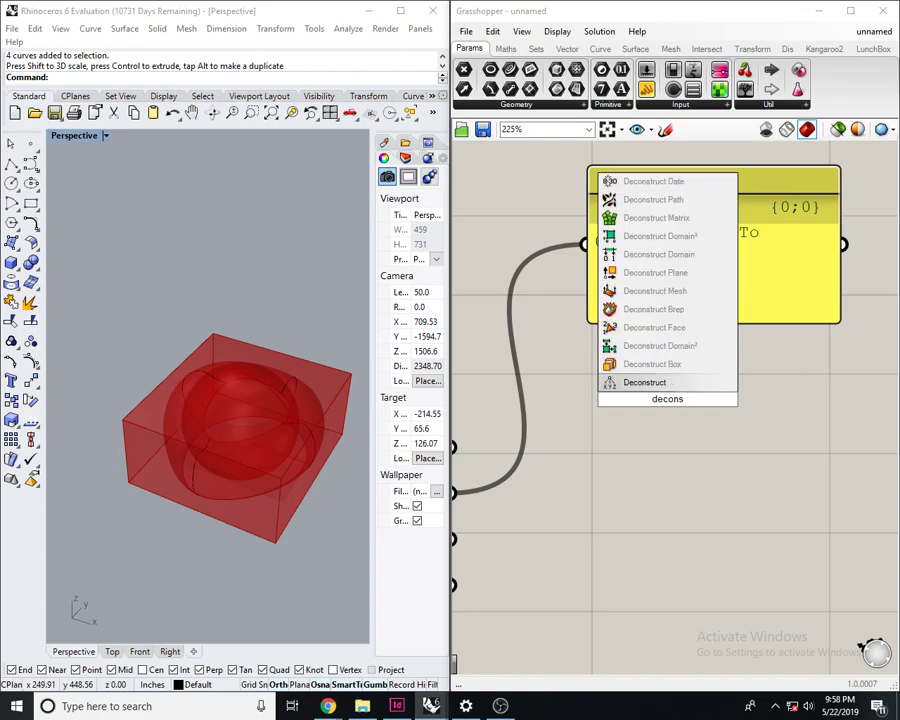
key("Up")
key("Up")
key("Up")
key("Up")
key("Up")
key("Up")
key("Up")
key("Return")
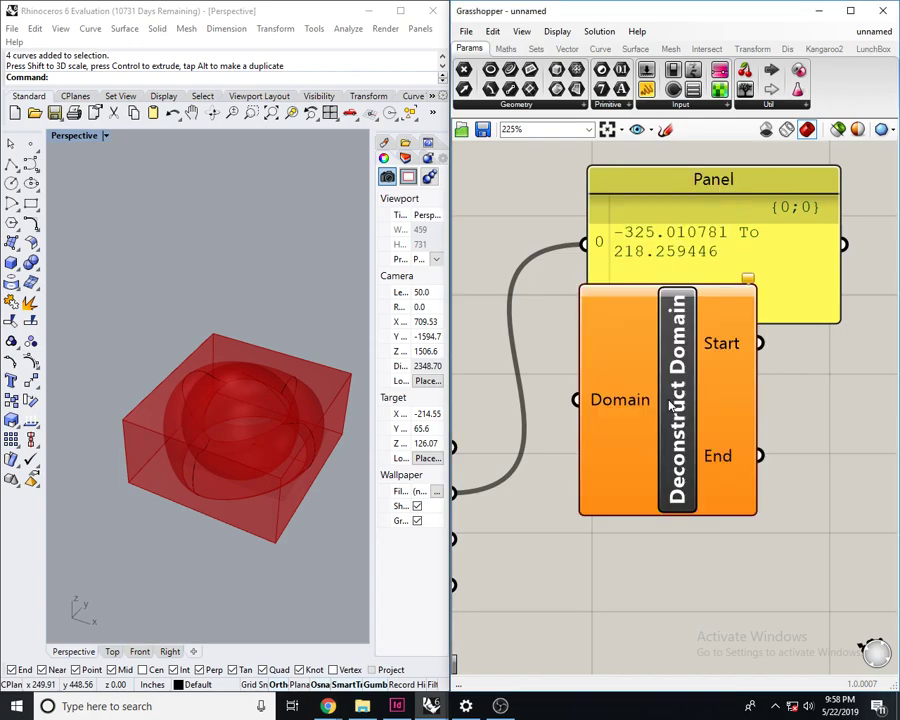
scroll(631, 425, "down", 2)
right_click_drag(631, 425, 671, 333)
left_click_drag(630, 310, 527, 380)
- Read the Deconstruct Domain's Start and End values by wiring the Panel to each output in turn
right_click_drag(814, 344, 650, 380)
left_click_drag(610, 260, 692, 235)
left_click_drag(555, 214, 612, 454)
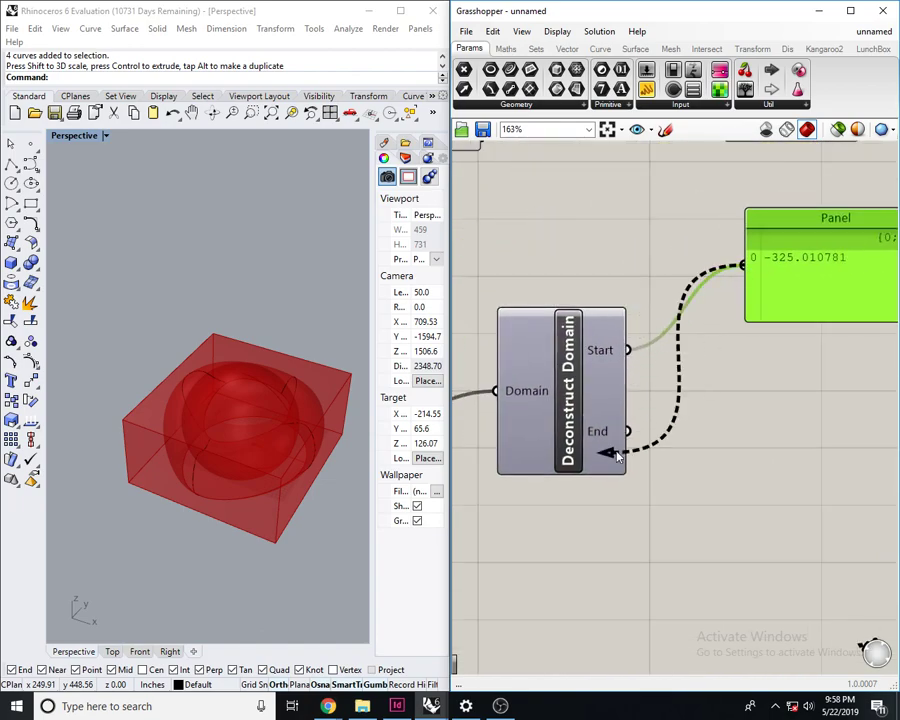
right_click_drag(682, 329, 596, 355)
left_click_drag(659, 293, 543, 455)
left_click_drag(742, 331, 791, 300)
- Add an Addition component with the Deconstruct Domain's Start connected to A and End connected to B
left_click(768, 438)
double_click(768, 438)
type("add")
key("Return")
left_click_drag(720, 428, 541, 457)
right_click_drag(759, 281, 686, 294)
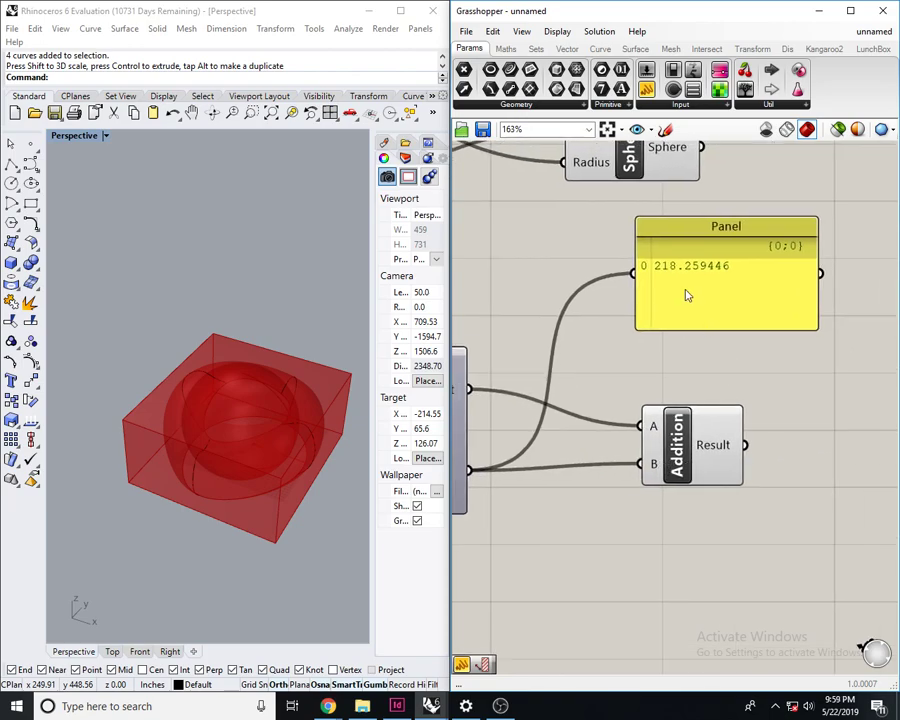
- Rewire the Panel to the Addition's Result output and place it beside the Addition component
left_click_drag(630, 275, 744, 445)
right_click_drag(759, 428, 727, 445)
left_click_drag(675, 452, 614, 446)
left_click_drag(753, 306, 869, 385)
left_click(790, 468)
right_click_drag(790, 468, 744, 474)
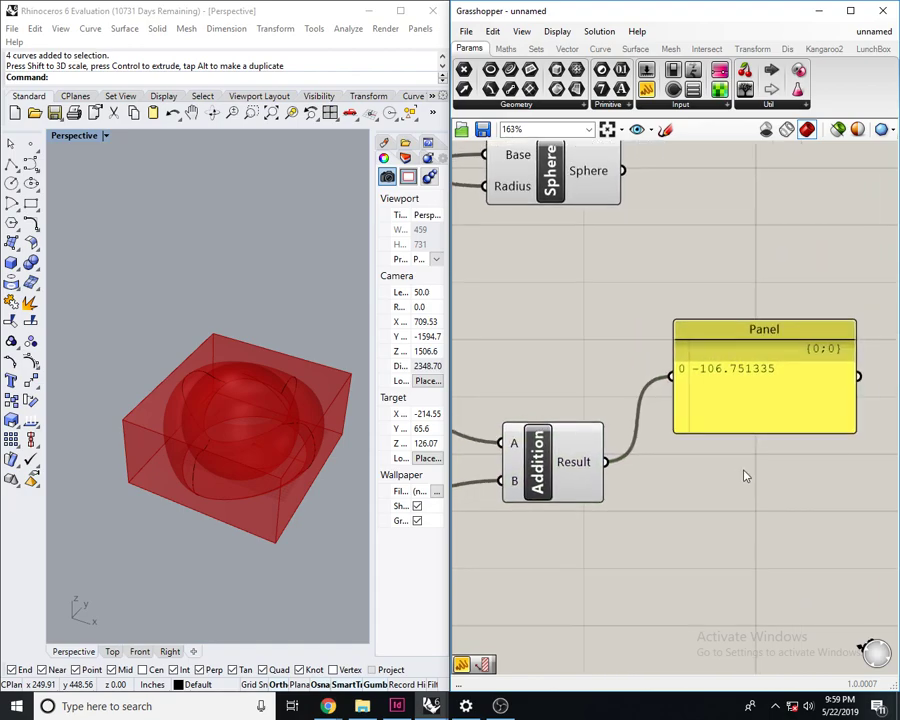
- Examine the Deconstruct Domain's Start and End values and the Addition result against the bounding box's extent along X
right_click_drag(558, 466, 684, 466)
scroll(494, 422, "up", 2)
scroll(704, 411, "down", 2)
right_click_drag(711, 412, 590, 478)
scroll(788, 414, "up", 2)
left_click_drag(788, 414, 750, 345)
right_click_drag(636, 432, 854, 378)
scroll(854, 378, "down", 2)
scroll(621, 428, "up", 3)
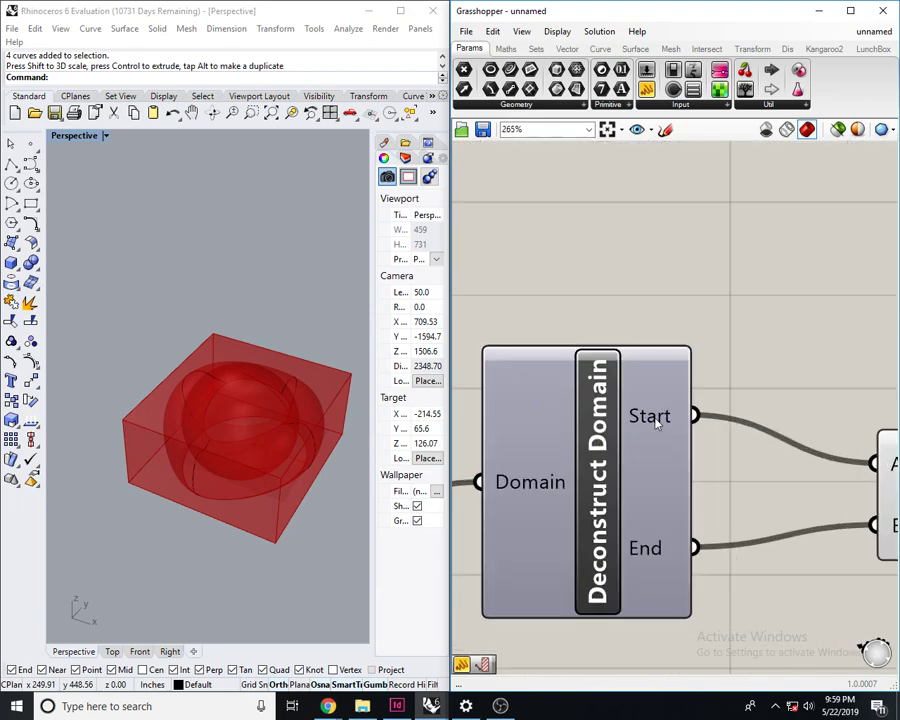
right_click_drag(245, 410, 263, 435)
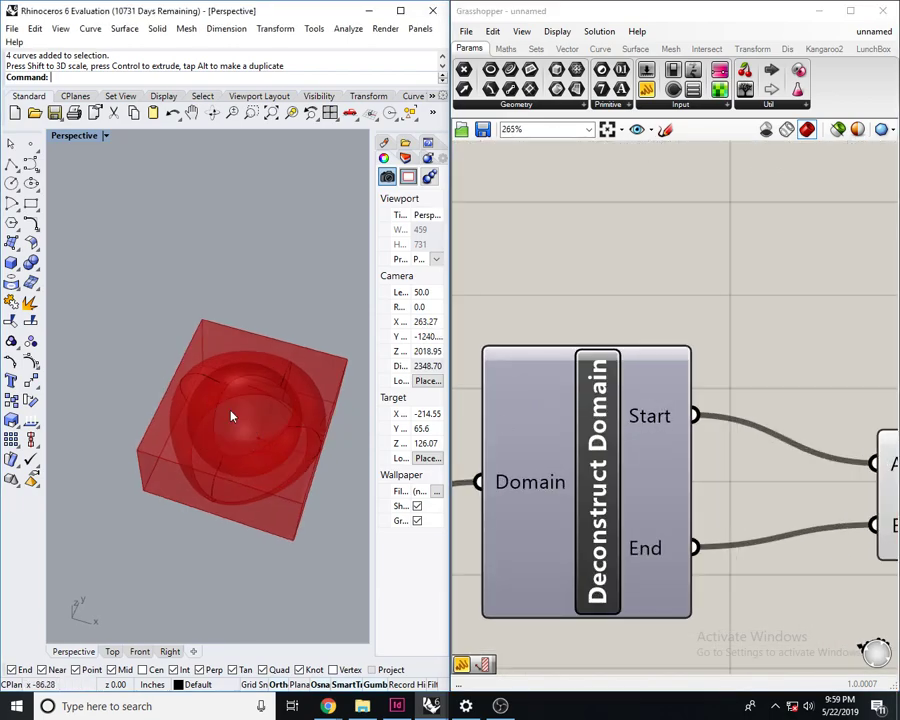
scroll(583, 475, "down", 4)
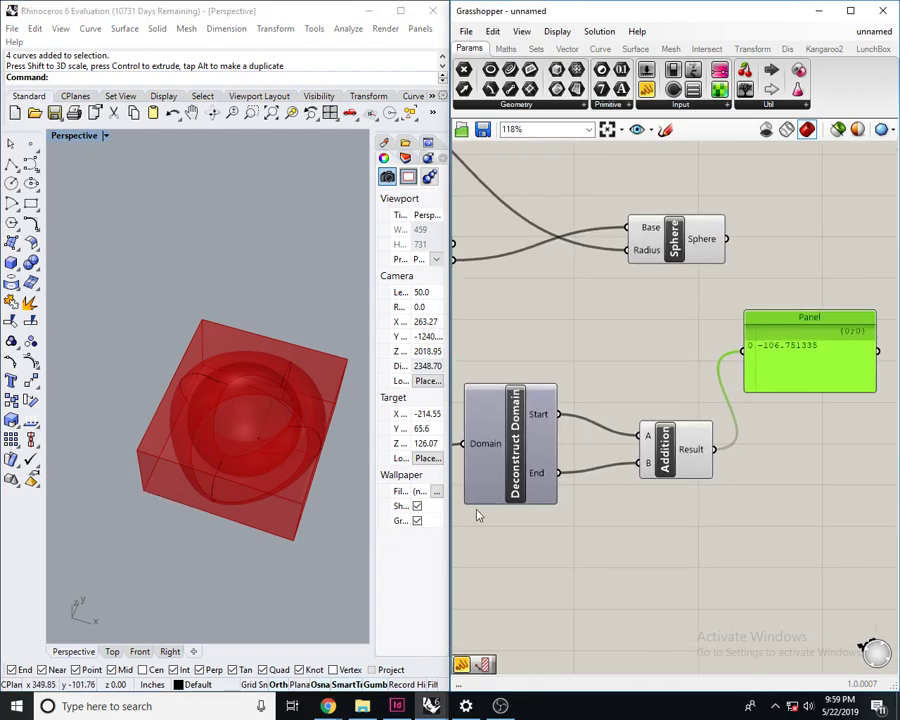
scroll(503, 489, "down", 3)
scroll(561, 473, "up", 3)
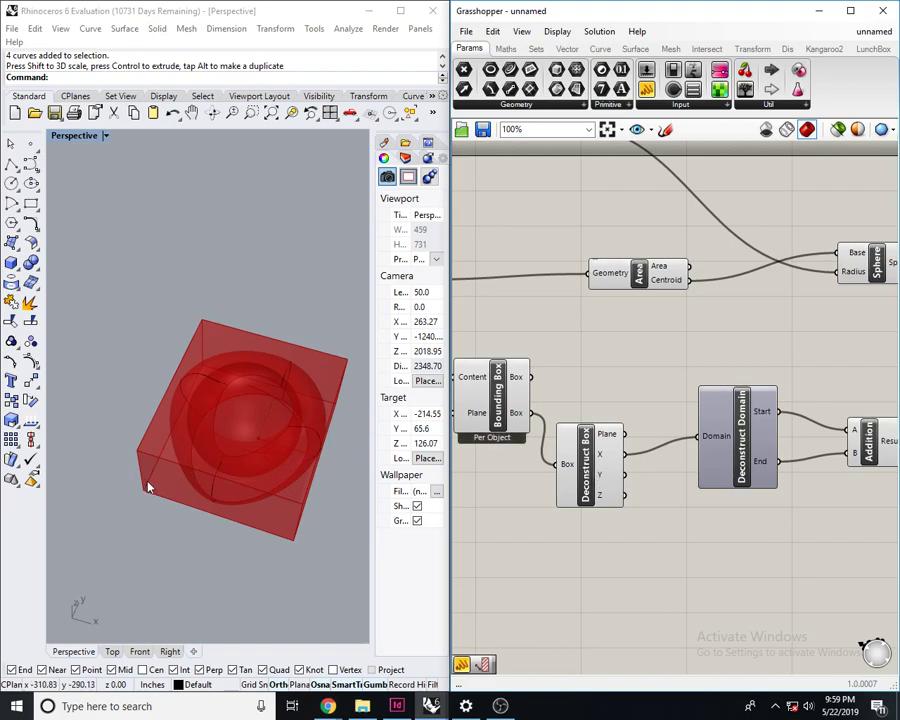
scroll(480, 476, "down", 3)
scroll(758, 433, "up", 4)
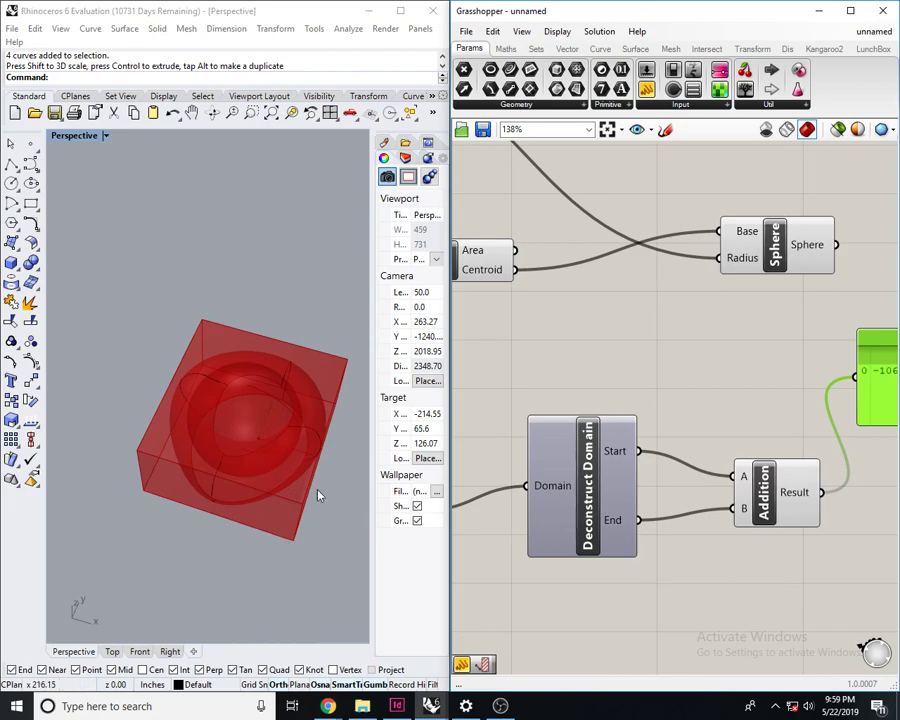
- Add a Negative component above the Addition and connect the Deconstruct Domain's Start output to its Value input
scroll(625, 496, "down", 4)
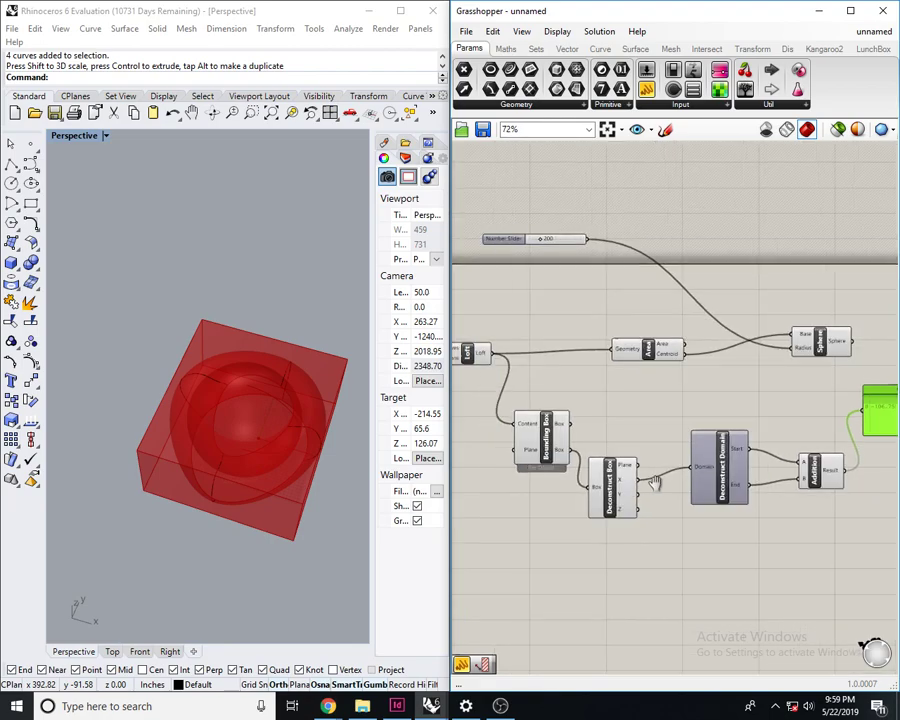
scroll(582, 490, "up", 3)
scroll(727, 466, "down", 3)
scroll(614, 497, "up", 5)
right_click_drag(614, 497, 711, 472)
double_click(727, 364)
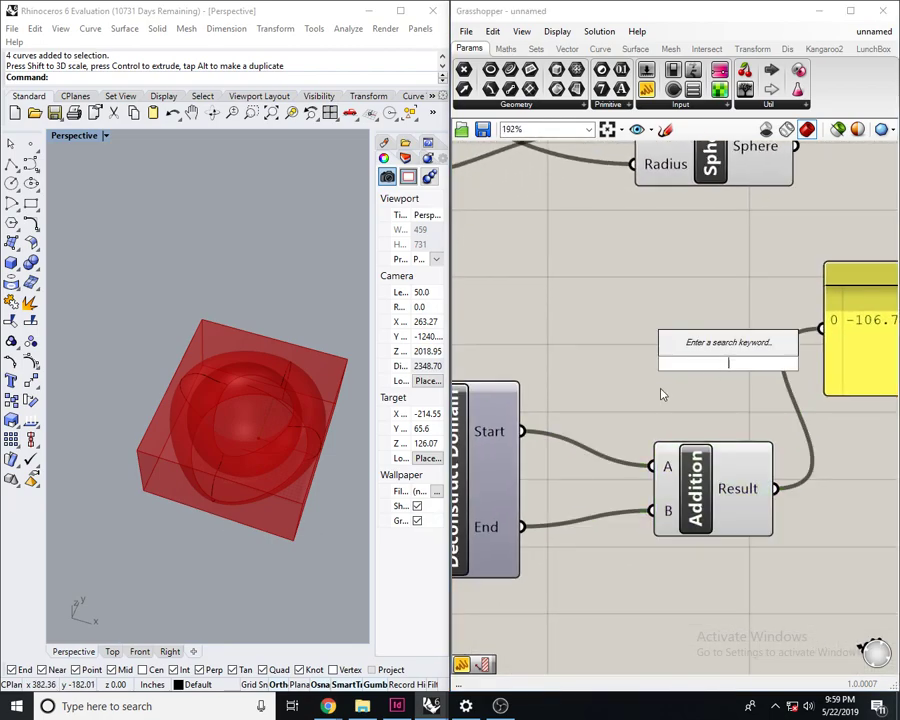
key("Escape")
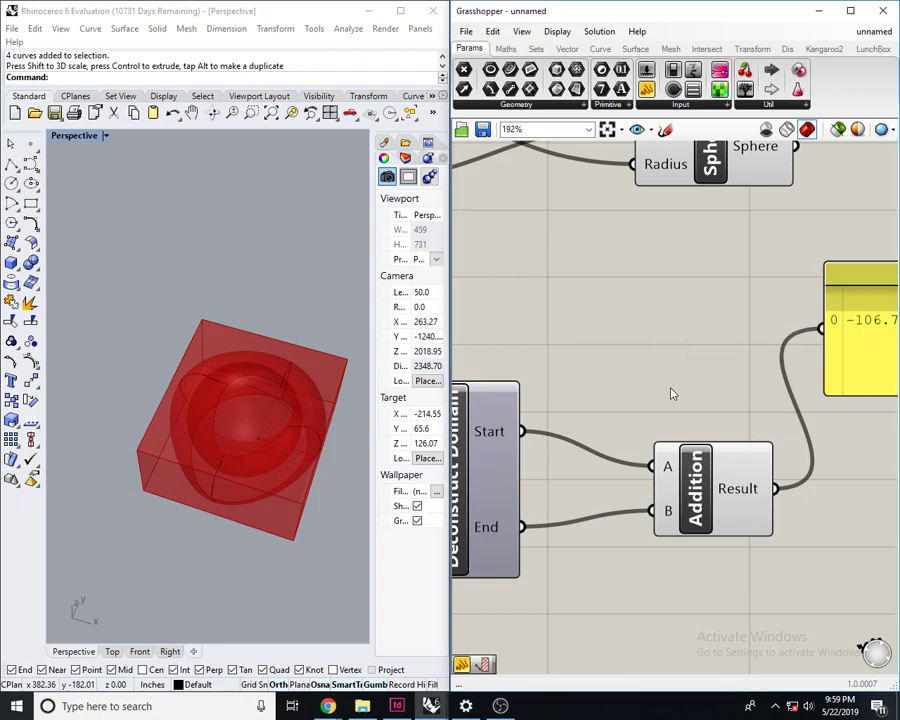
double_click(670, 388)
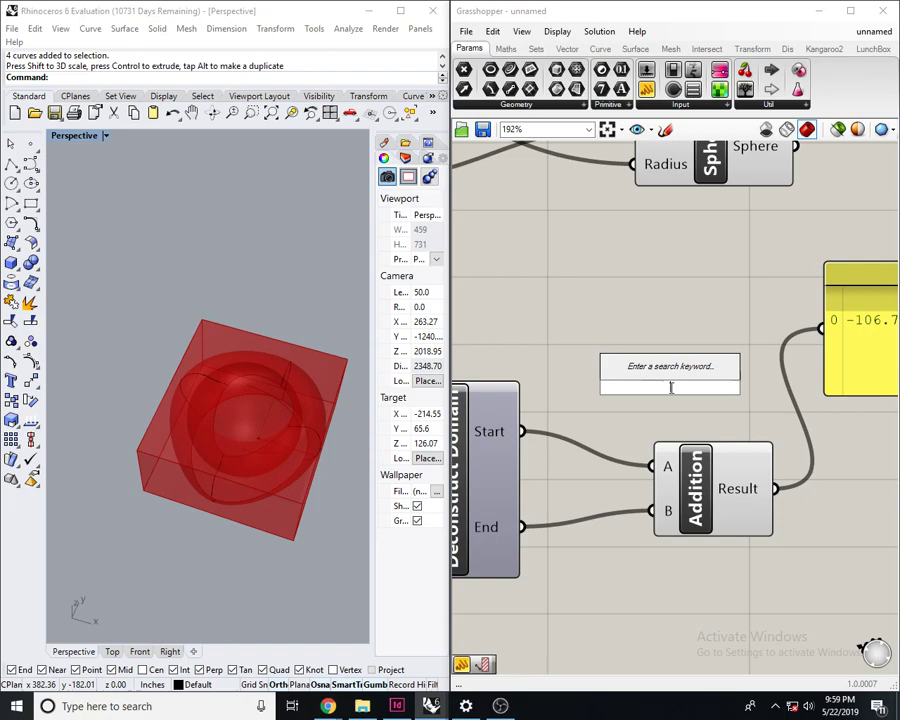
type("negat")
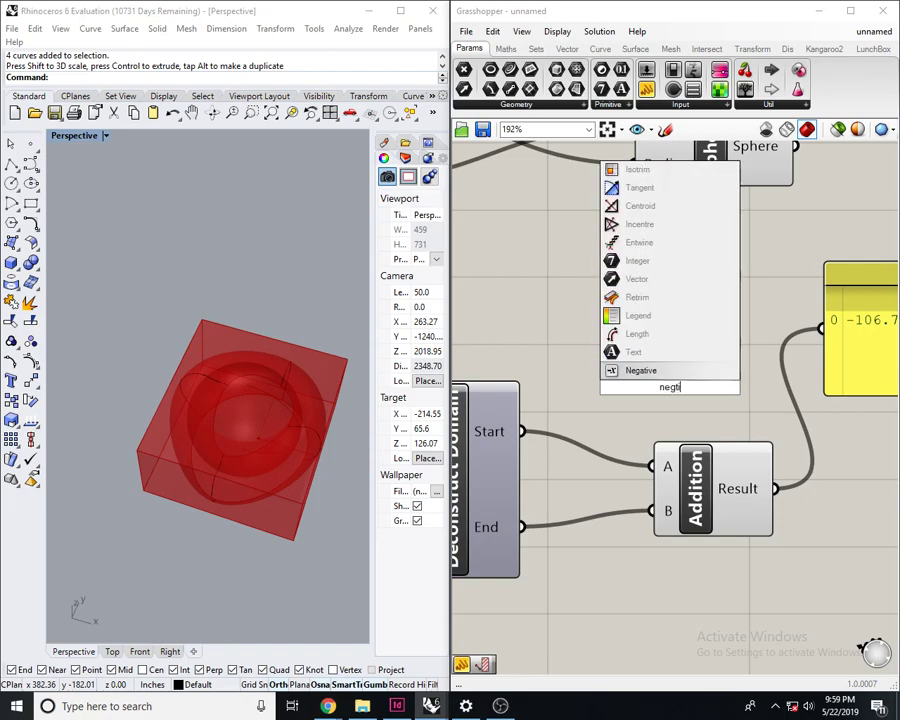
key("Return")
left_click_drag(608, 388, 520, 431)
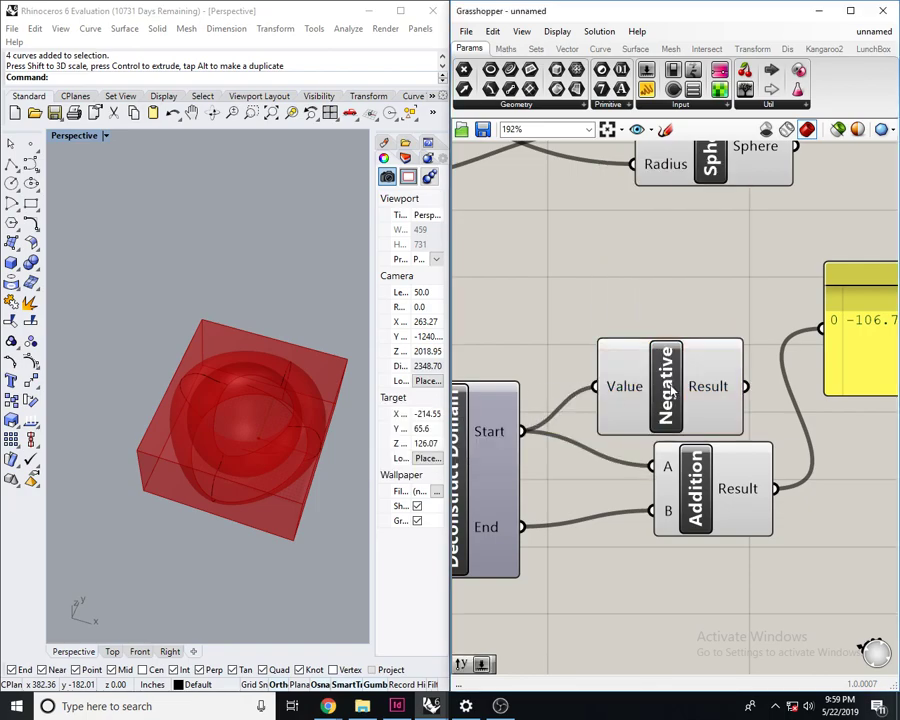
mouse_move(696, 392)
left_click(664, 386)
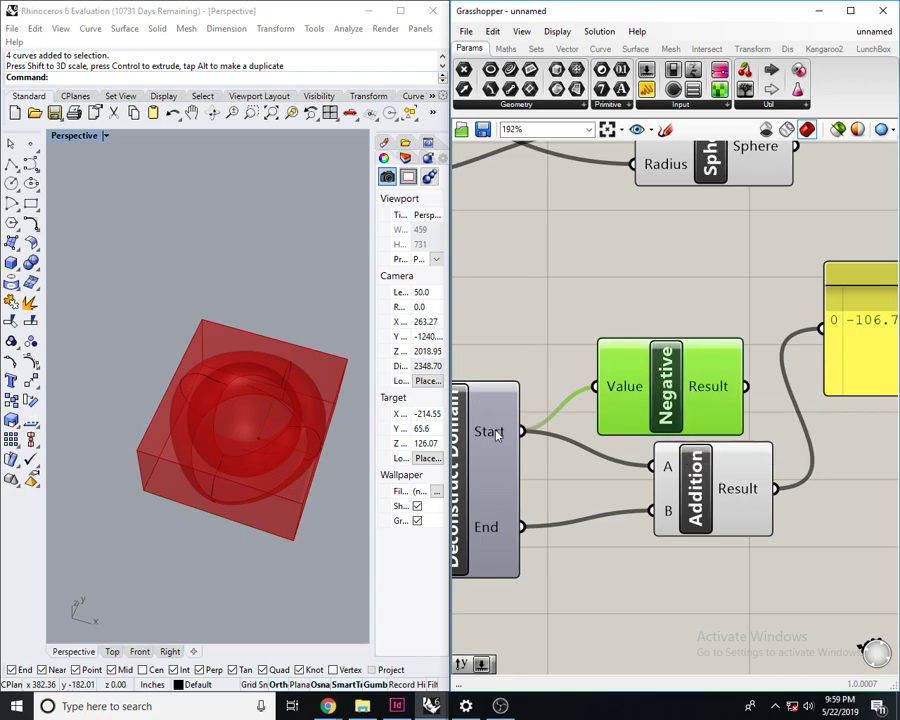
left_click_drag(676, 356, 645, 345)
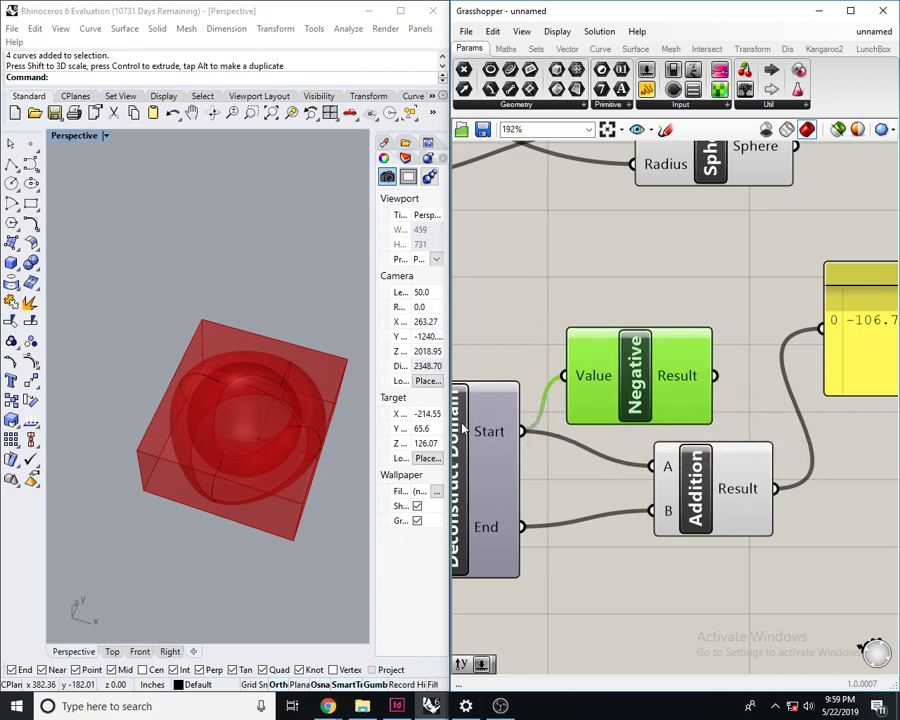
scroll(668, 362, "up", 1)
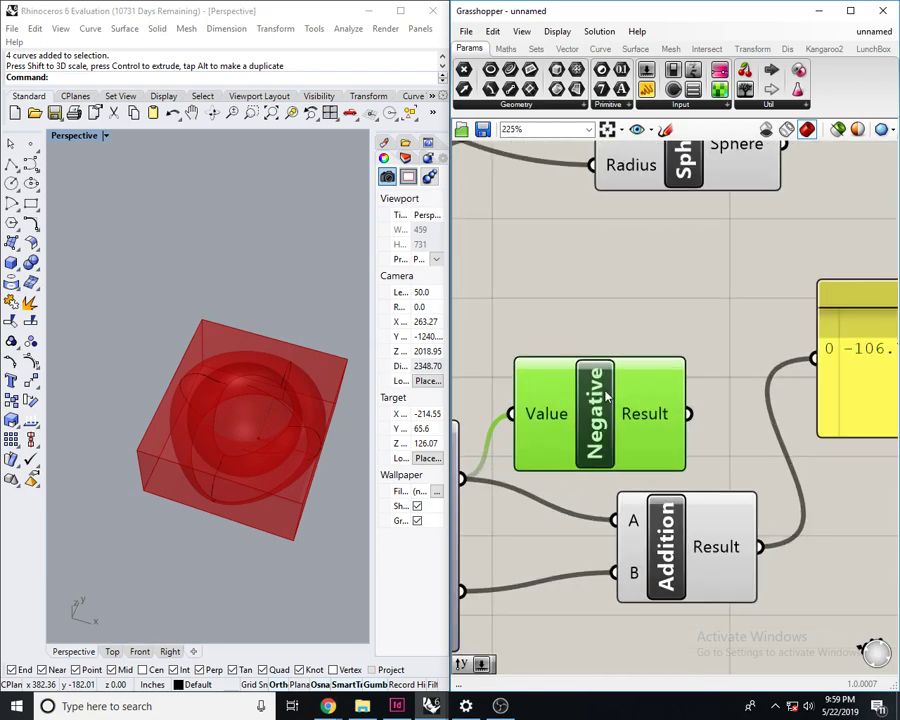
double_click(638, 265)
type("multip")
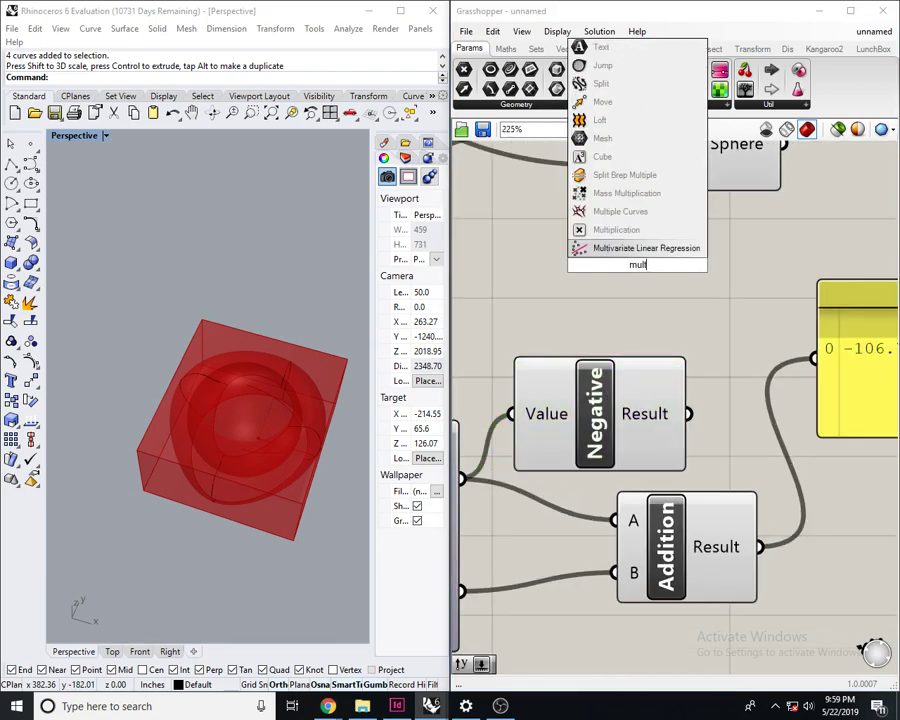
key("Return")
scroll(585, 260, "down", 2)
left_click(585, 260)
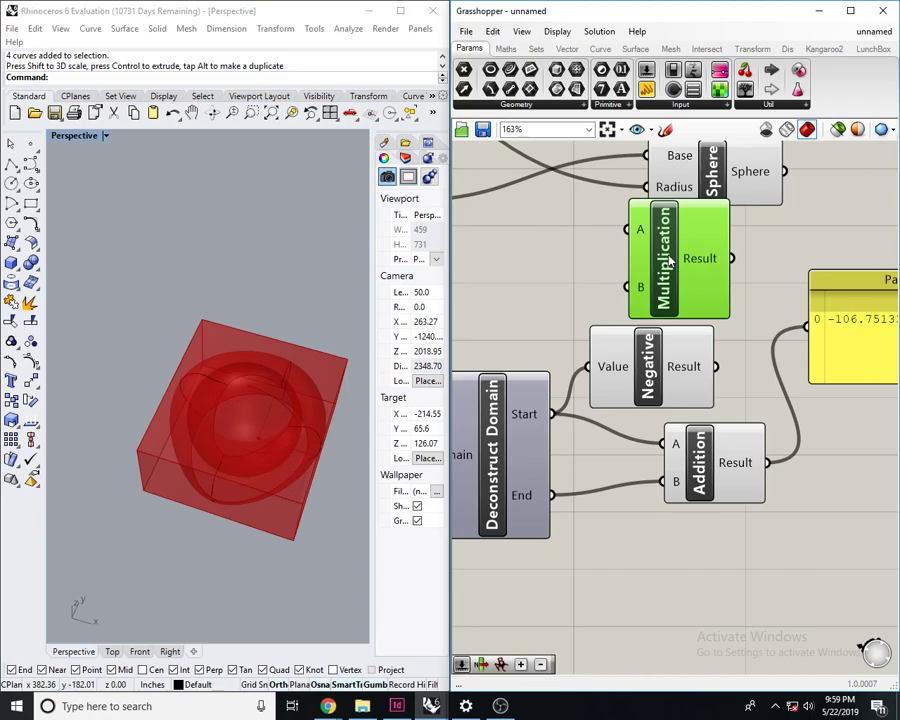
scroll(600, 280, "down", 2)
key("Delete")
scroll(585, 315, "up", 1)
double_click(585, 315)
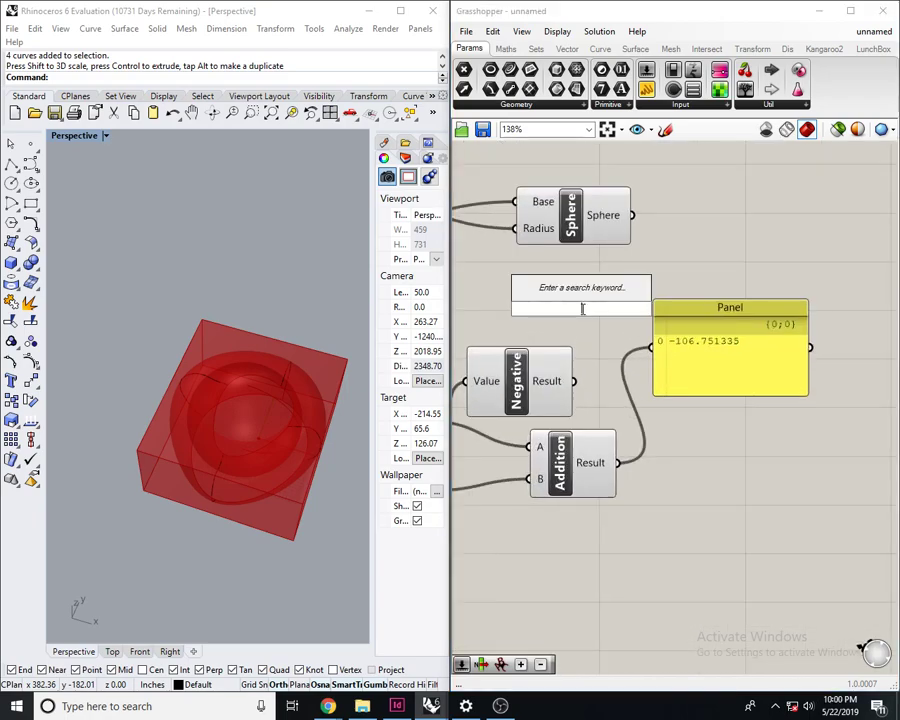
type("expre")
key("Return")
scroll(584, 312, "down", 2)
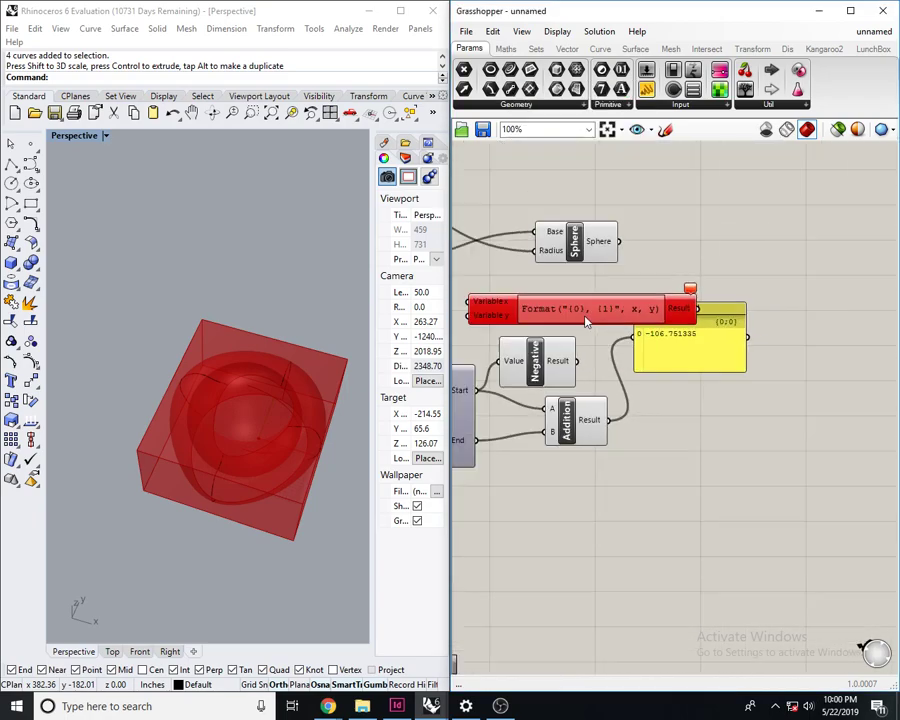
right_click_drag(586, 314, 766, 363)
left_click(734, 358)
scroll(706, 364, "up", 2)
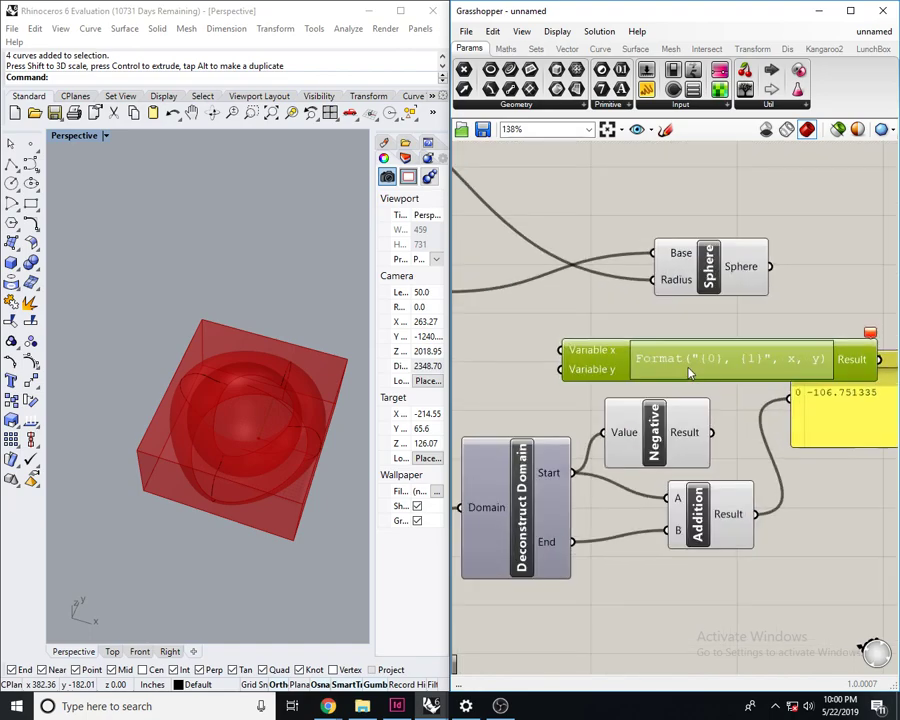
key("Delete")
- Move the Addition component away from the Negative and connect the Negative's Result to the Addition's A input
right_click_drag(850, 410, 776, 415)
left_click_drag(834, 586, 660, 445)
right_click_drag(735, 456, 671, 458)
left_click(606, 620)
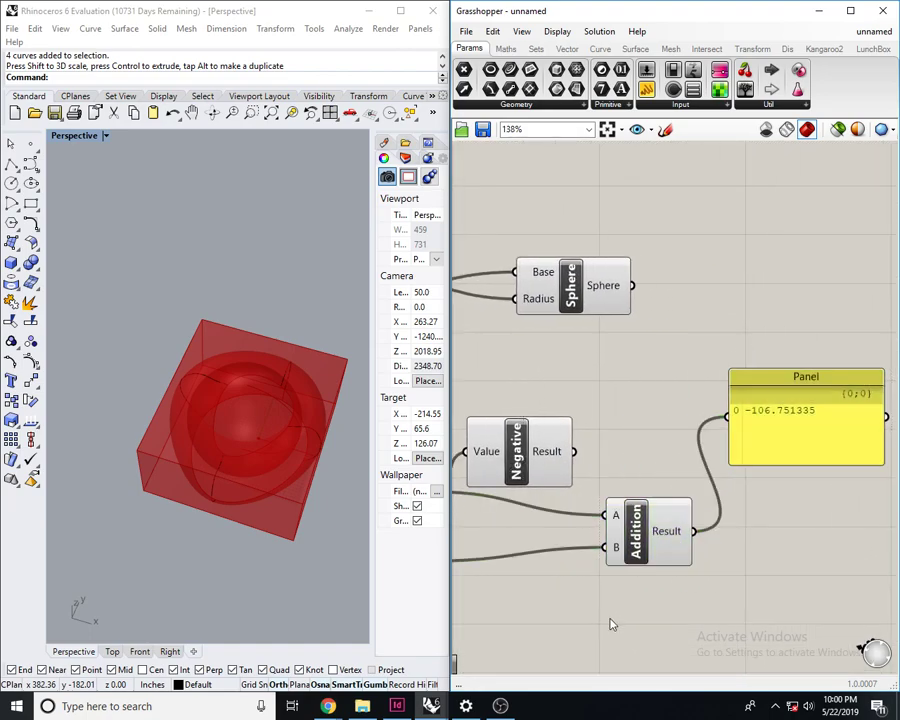
scroll(670, 474, "up", 3)
scroll(700, 470, "down", 4)
scroll(688, 513, "up", 4)
left_click(768, 454)
scroll(743, 517, "down", 4)
- Duplicate the Deconstruct Domain, Negative and Addition components, place the copies below, and connect the Deconstruct Box's Y output to the copied Domain input
right_click_drag(743, 517, 676, 420)
scroll(676, 420, "down", 3)
right_click_drag(608, 440, 572, 442)
left_click_drag(700, 506, 578, 402)
right_click_drag(637, 470, 726, 401)
key("ctrl+c")
key("ctrl+v")
scroll(599, 488, "down", 2)
left_click_drag(682, 382, 678, 437)
scroll(617, 394, "up", 4)
scroll(617, 399, "up", 1)
left_click_drag(624, 396, 706, 481)
scroll(729, 487, "down", 4)
- Rewire the Panel to the copied Addition's Result and move it clear of the other components
right_click_drag(729, 487, 637, 483)
right_click_drag(786, 517, 686, 534)
left_click(720, 490)
scroll(745, 424, "up", 4)
left_click_drag(745, 424, 781, 409)
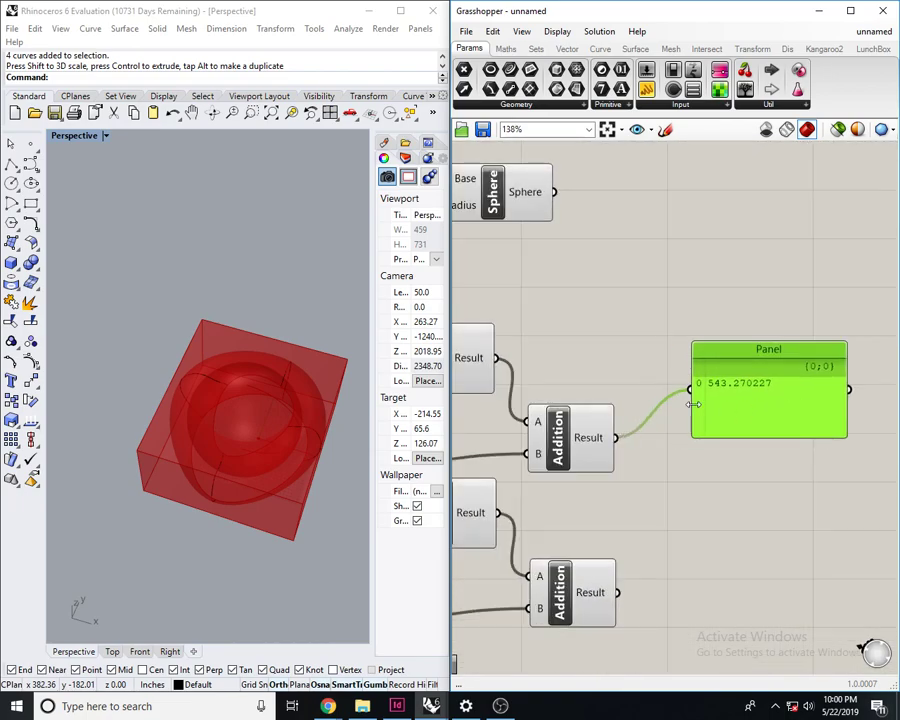
left_click_drag(690, 393, 617, 592)
right_click_drag(724, 505, 672, 530)
left_click_drag(703, 406, 748, 375)
left_click(699, 527)
right_click_drag(699, 527, 677, 528)
right_click_drag(657, 445, 708, 448)
scroll(707, 447, "down", 2)
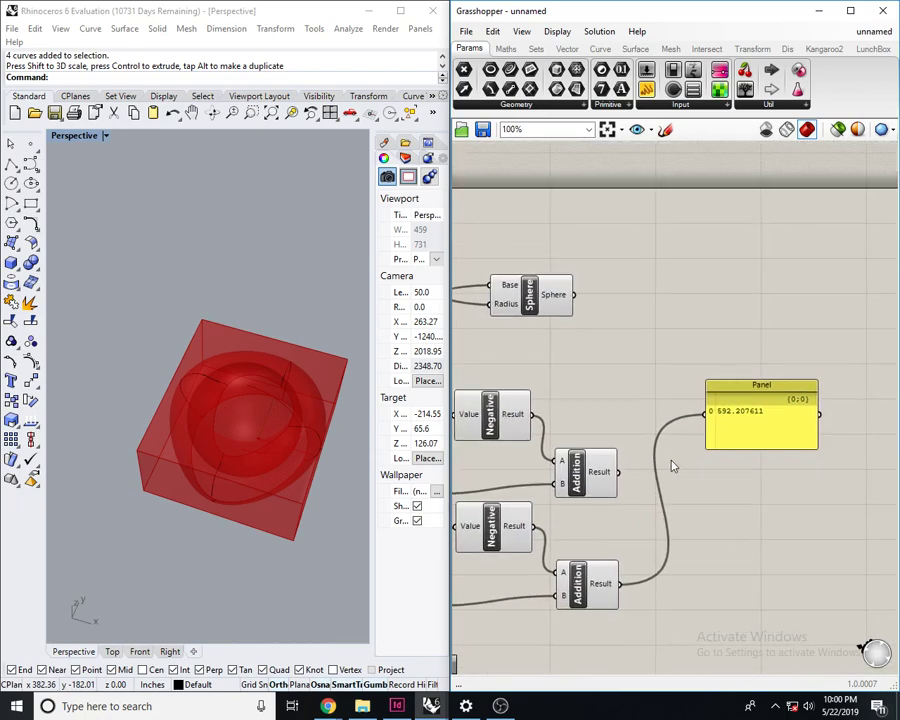
- Compare the X and Y extents by wiring the Panel to each Addition's Result in turn, ending on the Y one
left_click(612, 489)
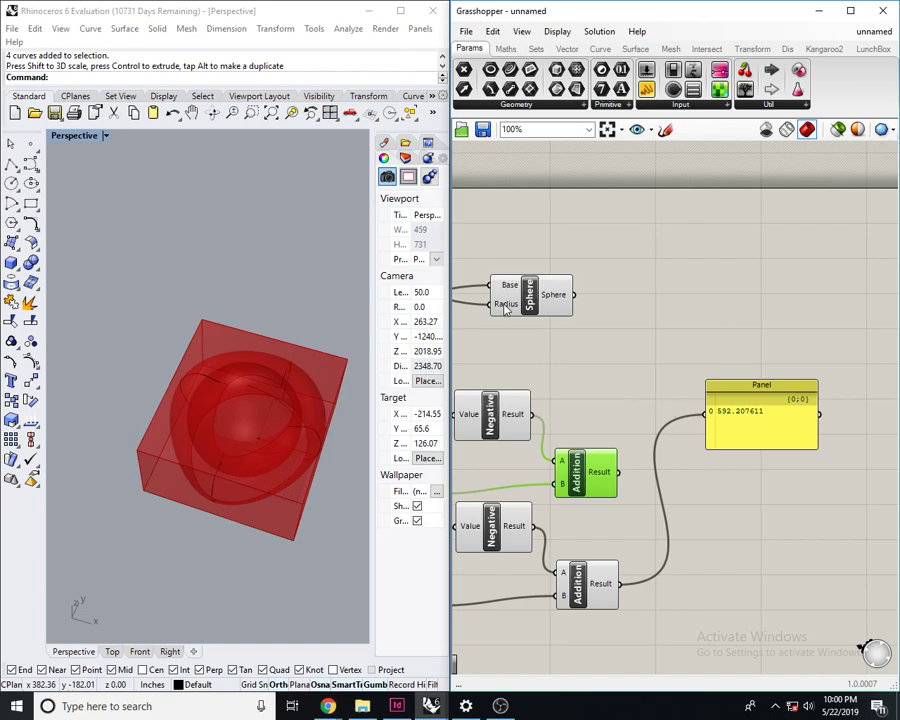
left_click_drag(704, 414, 619, 472)
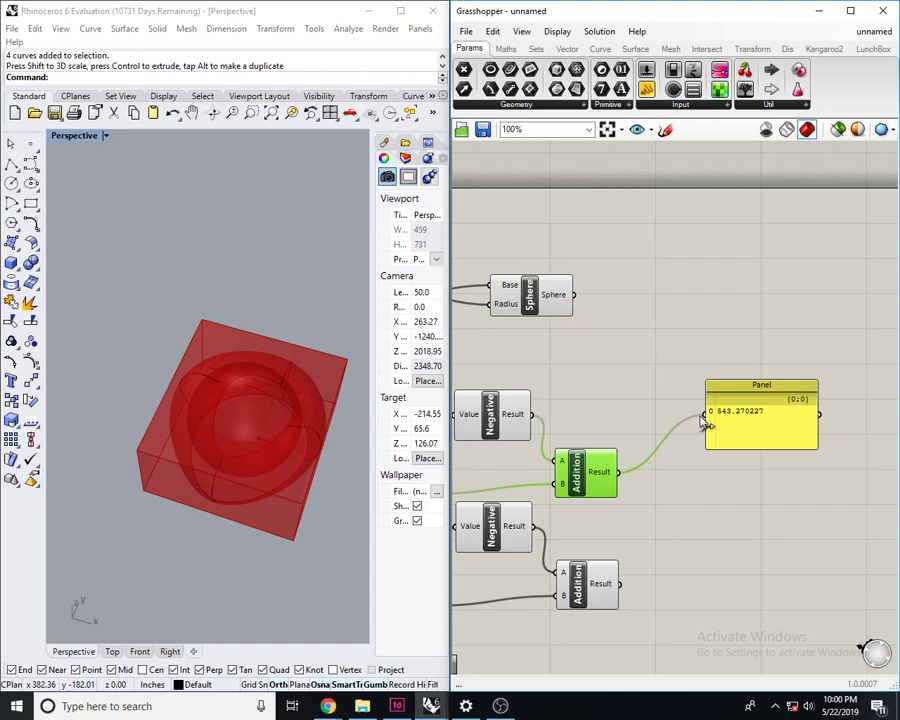
left_click_drag(704, 414, 619, 584)
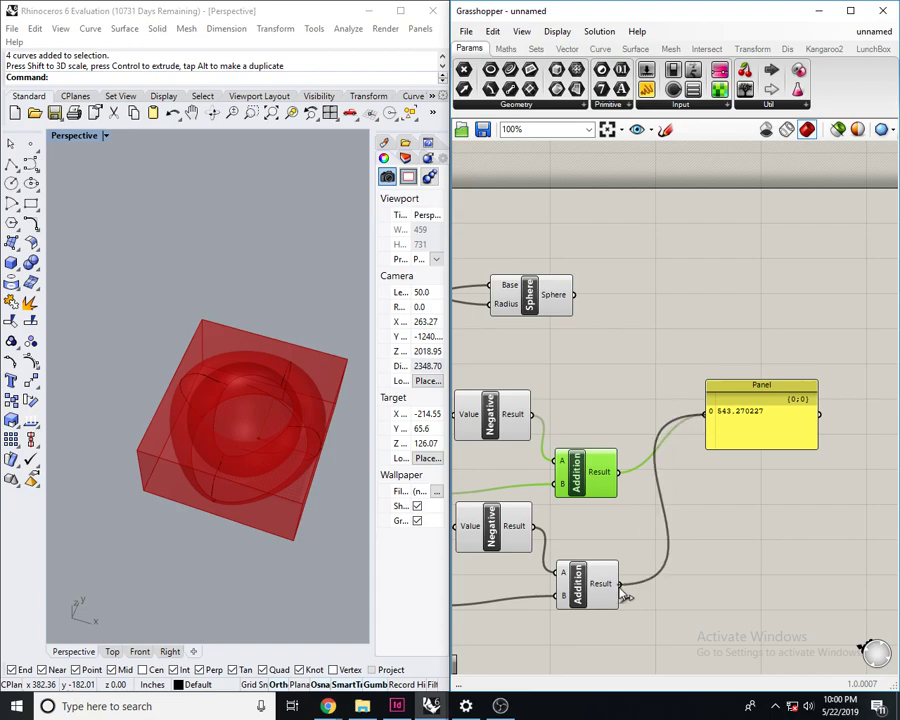
right_click_drag(240, 398, 243, 477)
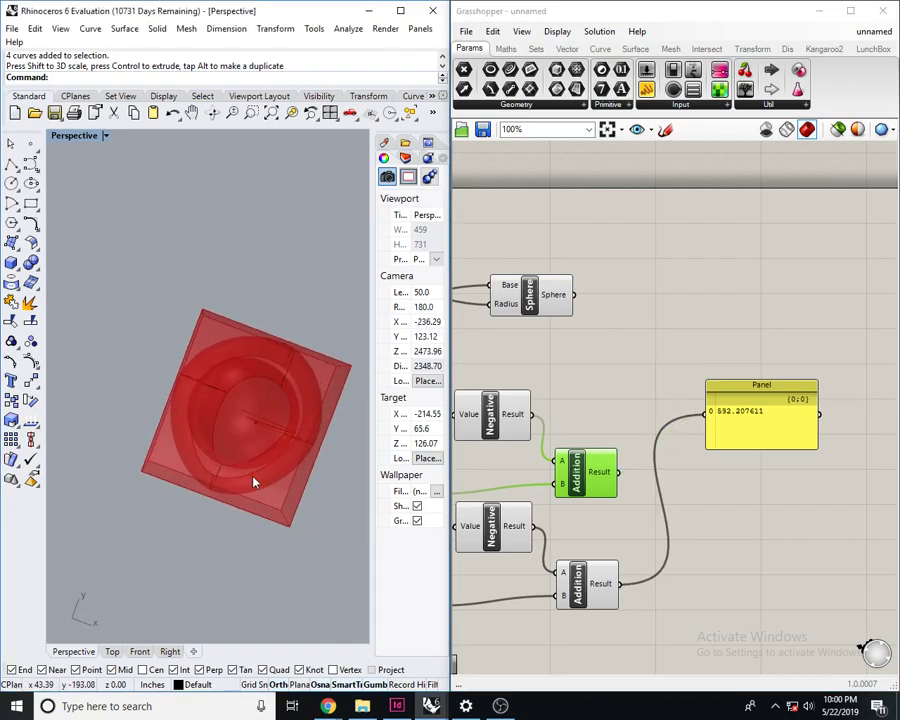
- Move the Panel and the Sphere component farther from the two Addition components to make room on the canvas
right_click_drag(692, 509, 682, 533)
left_click_drag(739, 452, 789, 358)
right_click_drag(668, 441, 640, 451)
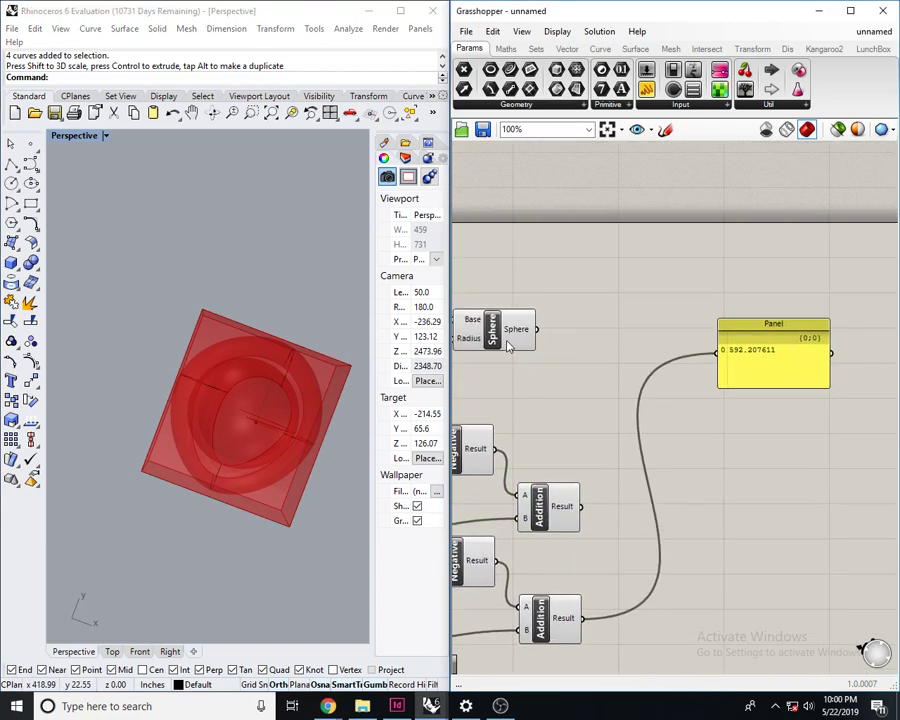
left_click_drag(511, 338, 724, 335)
- Delete the Number Slider driving the Sphere's Radius and connect the Y Addition's Result to Radius instead
scroll(637, 329, "down", 1)
right_click_drag(475, 312, 634, 334)
scroll(640, 334, "down", 3)
scroll(478, 269, "up", 3)
left_click_drag(496, 304, 460, 229)
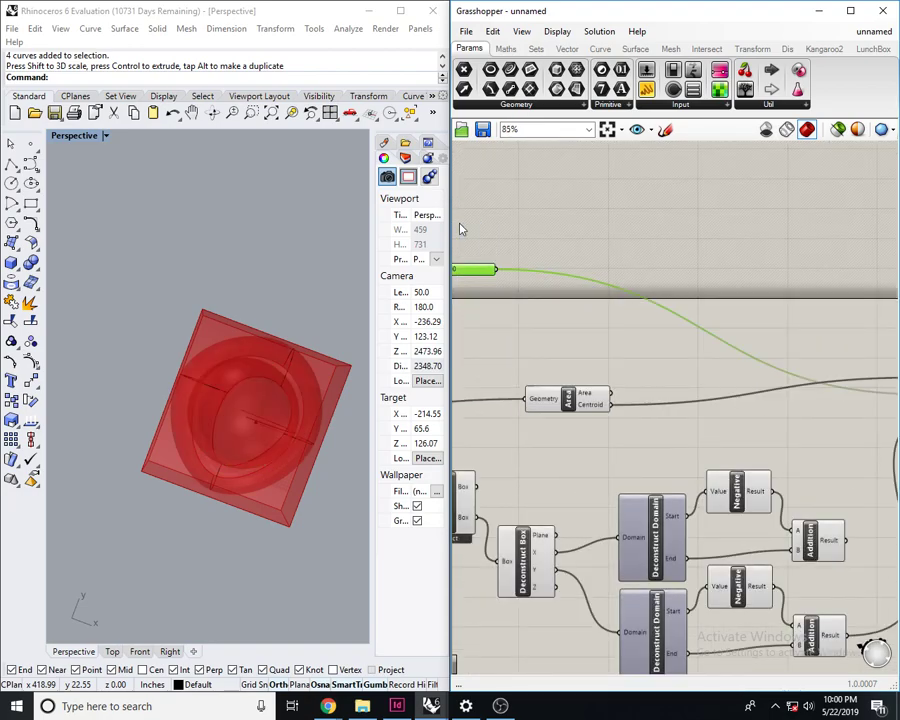
key("Delete")
right_click_drag(706, 446, 626, 374)
scroll(626, 374, "up", 2)
left_click_drag(751, 316, 660, 648)
right_click_drag(687, 658, 618, 556)
- Examine the sphere's size relative to the bounding box and ring loft from several angles in the Perspective viewport
right_click_drag(214, 626, 199, 446)
scroll(283, 406, "up", 4)
scroll(305, 425, "down", 10)
right_click_drag(315, 432, 265, 392)
scroll(268, 436, "up", 8)
right_click_drag(254, 480, 256, 459)
scroll(163, 414, "down", 5)
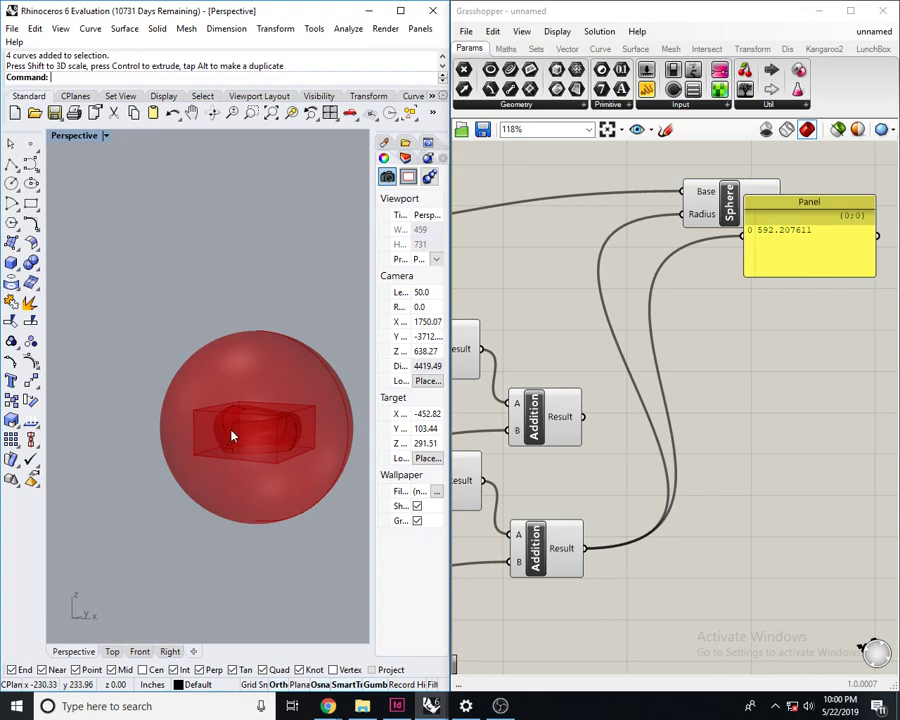
scroll(617, 237, "up", 3)
scroll(760, 249, "down", 3)
- Reposition the Panel below the Sphere component and shift the Sphere to free up space between them
right_click_drag(798, 270, 670, 258)
left_click_drag(656, 247, 727, 385)
right_click_drag(509, 442, 659, 438)
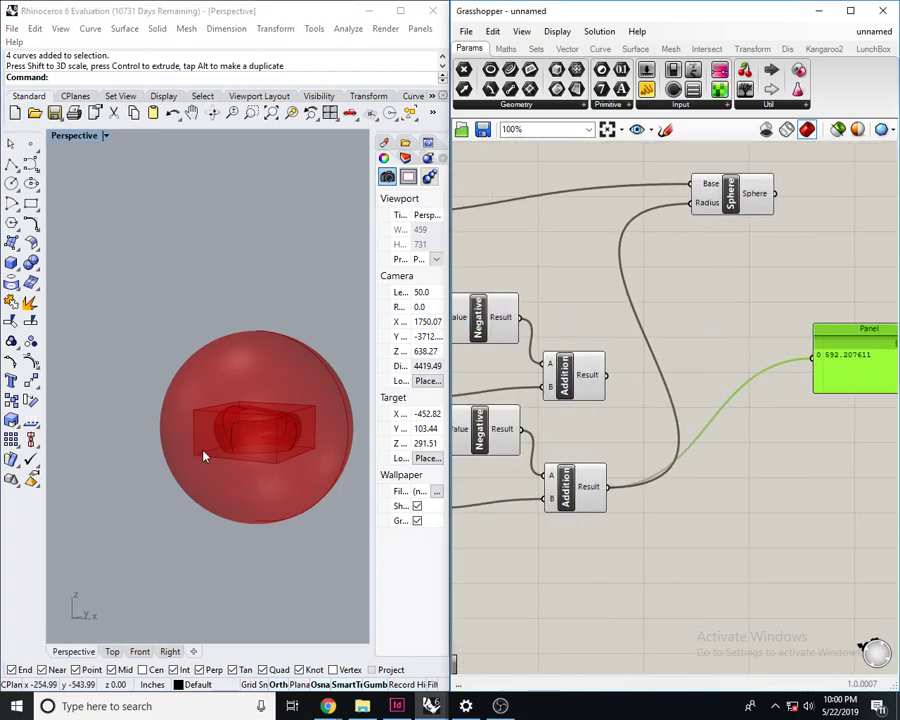
right_click_drag(800, 315, 717, 331)
left_click(678, 225)
left_click_drag(678, 225, 753, 236)
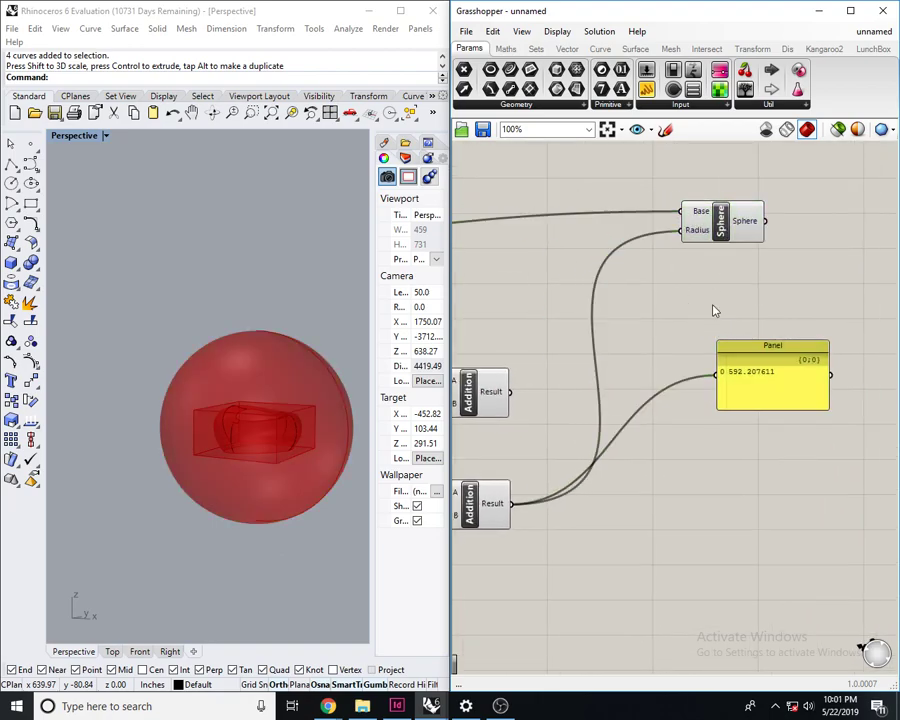
- Add a Division component with the Y Addition's Result as A and a new Number Slider of 2 as B
double_click(713, 305)
type("division")
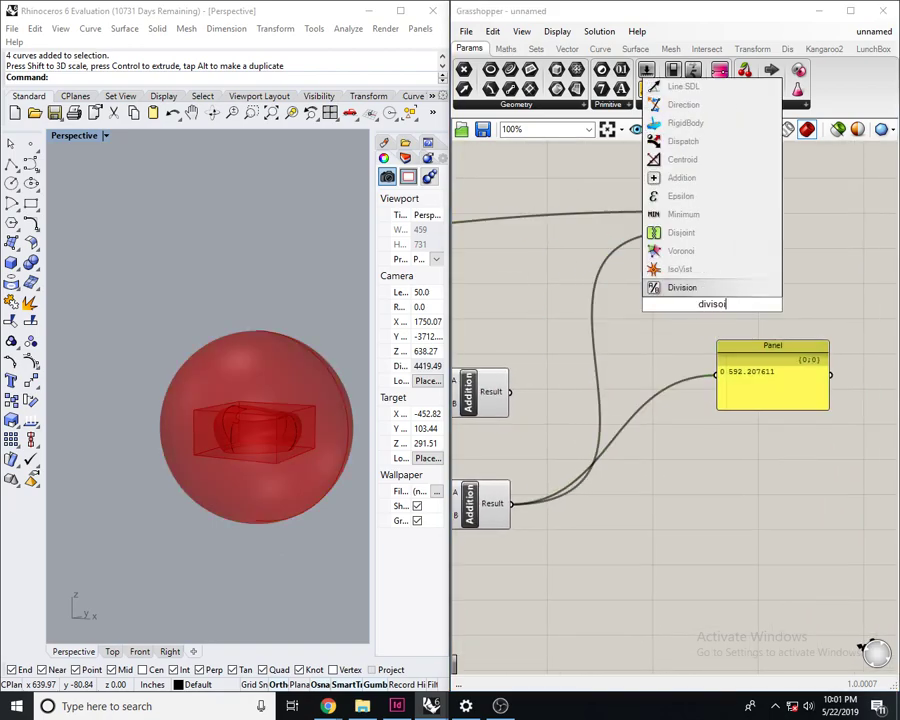
key("Return")
scroll(755, 313, "up", 2)
left_click_drag(676, 295, 467, 538)
double_click(563, 569)
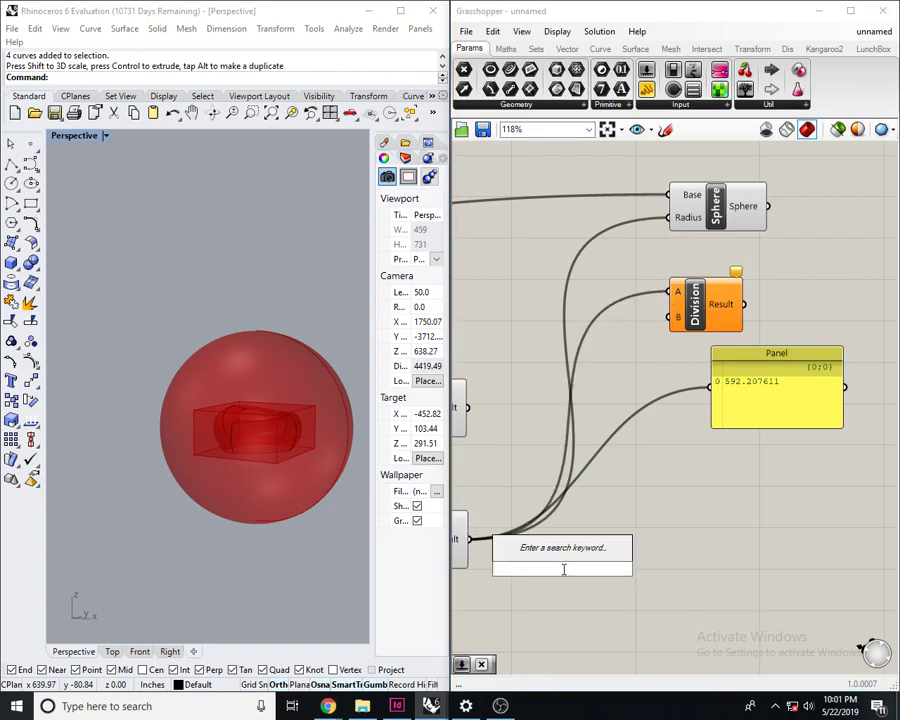
type("2")
key("Return")
left_click_drag(673, 316, 648, 569)
- Move the Sphere component away from the Division and connect the Division's Result to the Sphere's Radius
right_click_drag(782, 325, 721, 354)
left_click_drag(662, 253, 769, 271)
left_click_drag(710, 262, 683, 333)
right_click_drag(692, 356, 656, 362)
right_click_drag(250, 385, 231, 450)
scroll(233, 448, "up", 6)
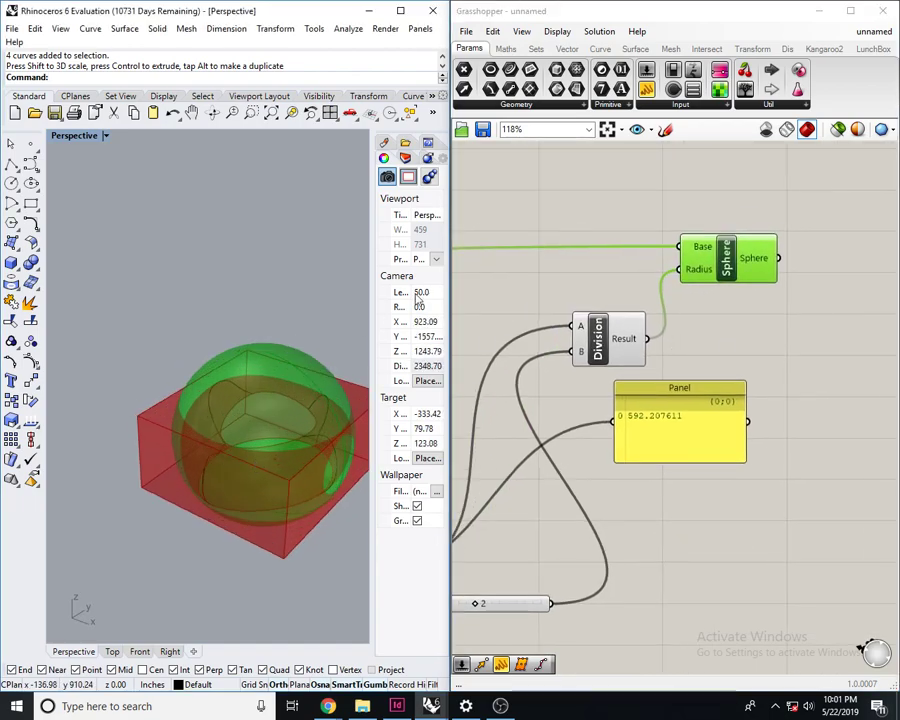
left_click(520, 295)
- Turn off the preview of the Bounding Box and Deconstruct Box components
scroll(692, 356, "down", 8)
right_click_drag(482, 430, 622, 440)
scroll(672, 351, "up", 5)
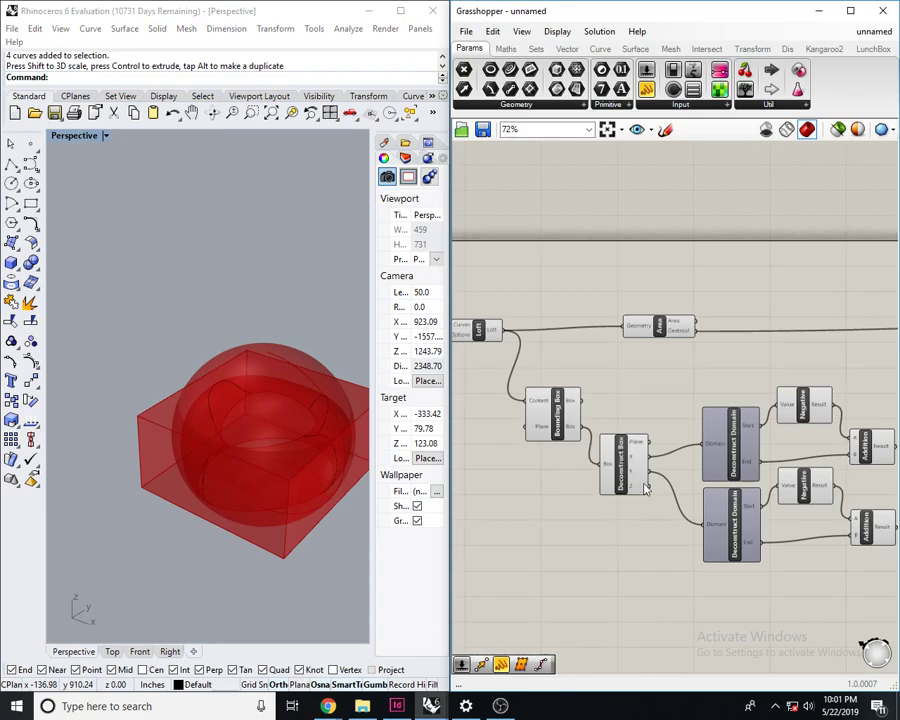
left_click_drag(624, 526, 569, 429)
middle_click(605, 404)
left_click(636, 358)
left_click(741, 368)
- Examine how the sphere fits around the ring loft from several angles in the Perspective viewport
right_click_drag(741, 368, 584, 401)
right_click_drag(223, 441, 257, 475)
scroll(241, 432, "up", 8)
scroll(205, 405, "down", 8)
scroll(287, 410, "up", 5)
scroll(263, 400, "down", 7)
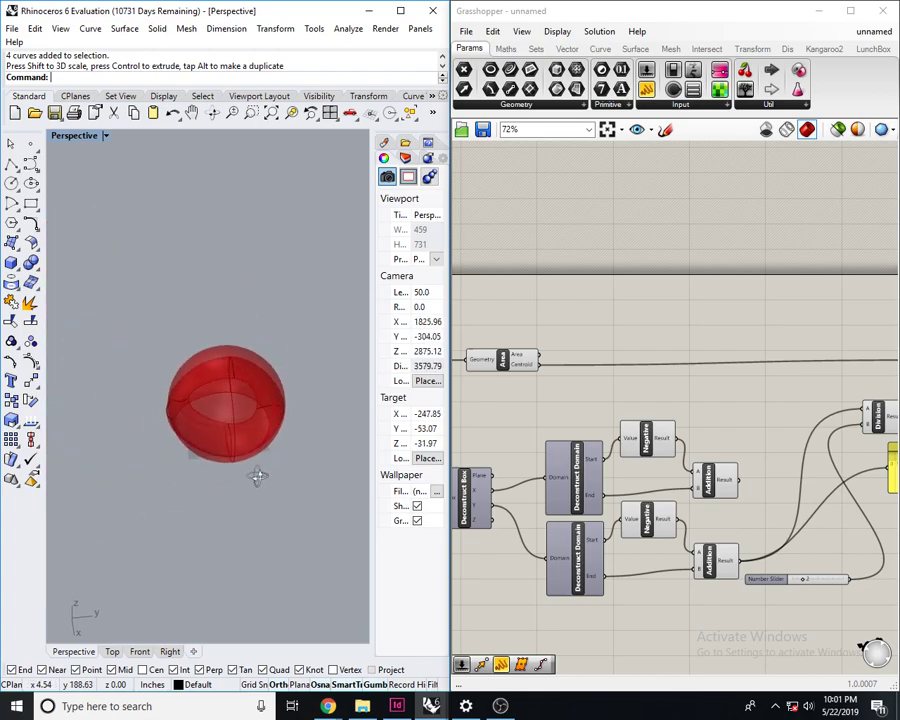
scroll(153, 420, "up", 10)
right_click_drag(202, 362, 108, 283)
scroll(112, 330, "down", 10)
right_click_drag(114, 352, 203, 392)
- Set the Number Slider feeding the Division's B input to 1 and check the sphere's size in the viewport
right_click_drag(881, 521, 627, 478)
scroll(598, 510, "up", 3)
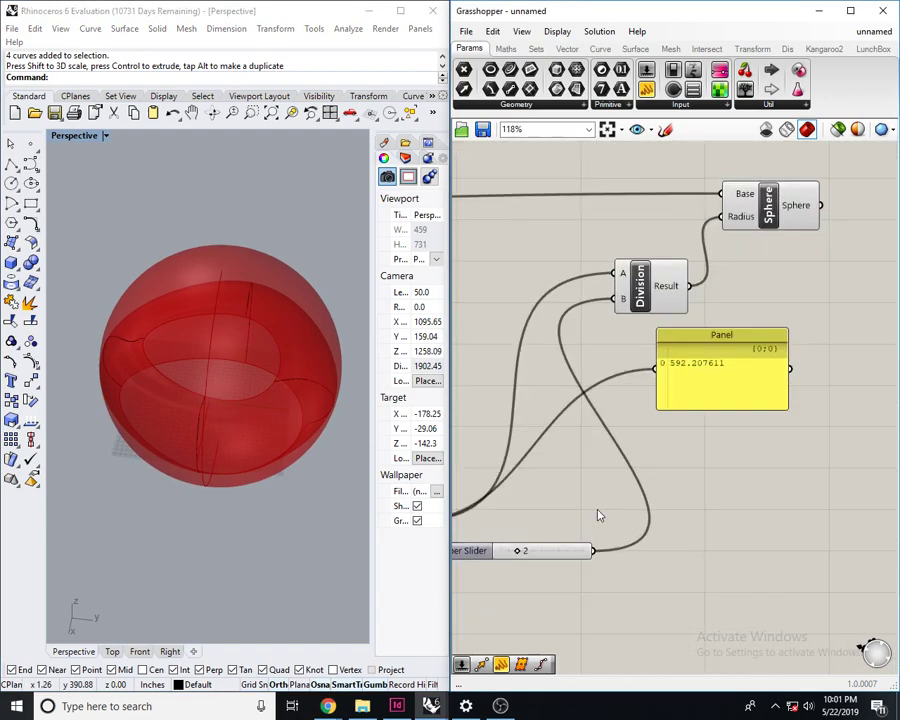
scroll(540, 544, "up", 5)
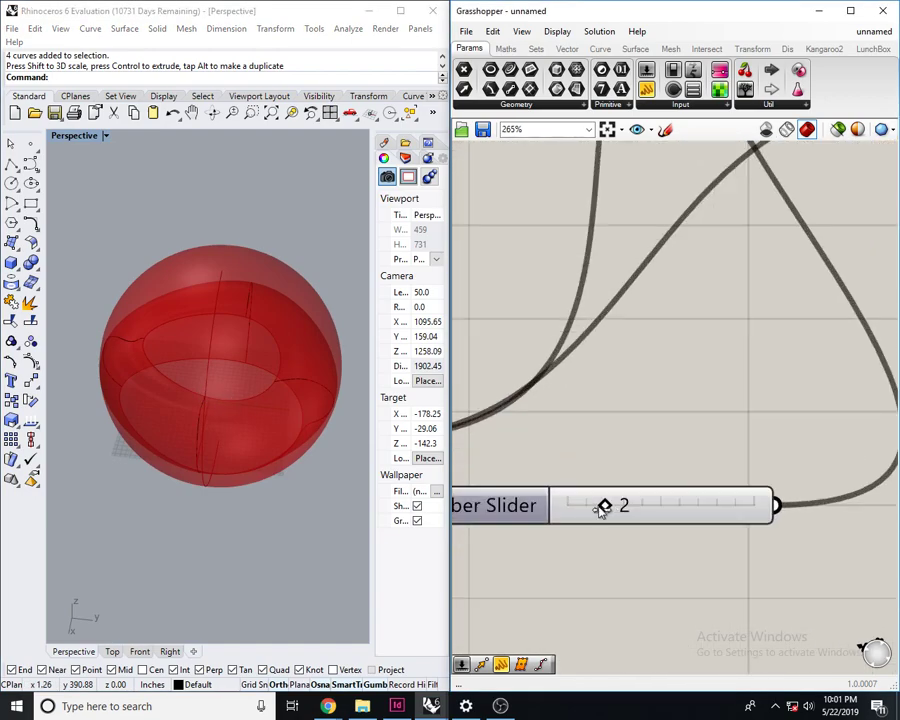
left_click_drag(602, 509, 591, 511)
scroll(235, 375, "up", 2)
scroll(235, 375, "down", 8)
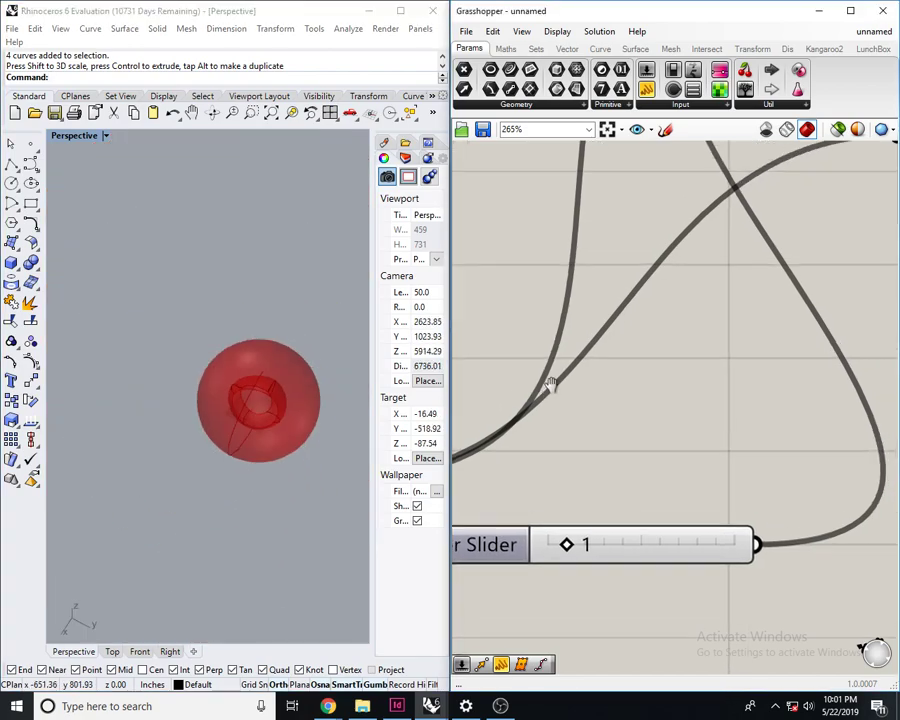
scroll(550, 374, "down", 3)
scroll(680, 206, "down", 9)
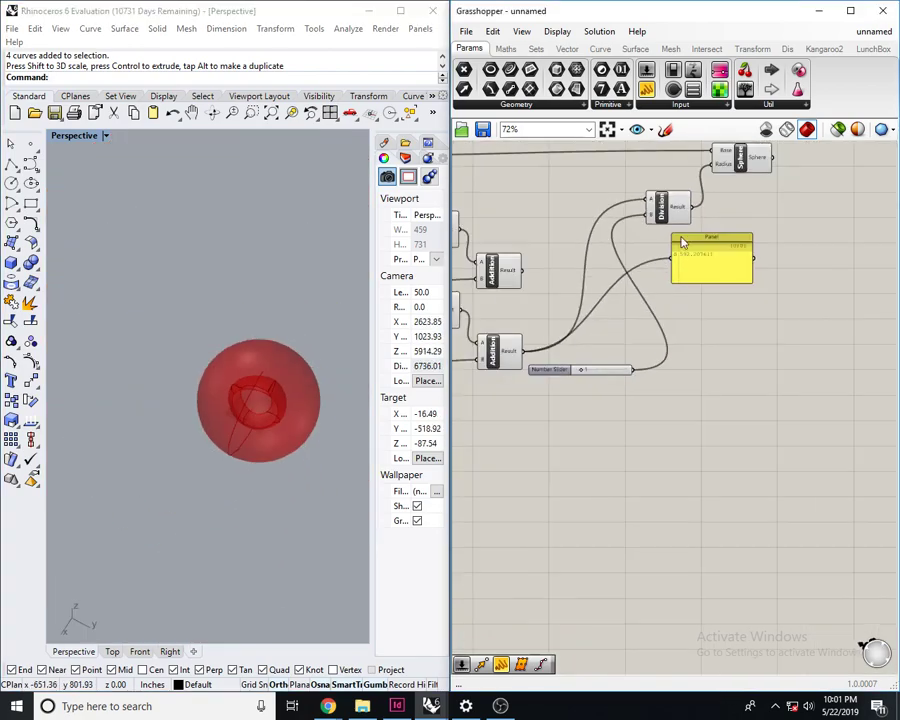
- Try the Division's Number Slider at 2 and return it to 1, comparing the sphere's size with the ring loft
scroll(601, 387, "up", 8)
scroll(579, 396, "up", 2)
scroll(645, 372, "down", 2)
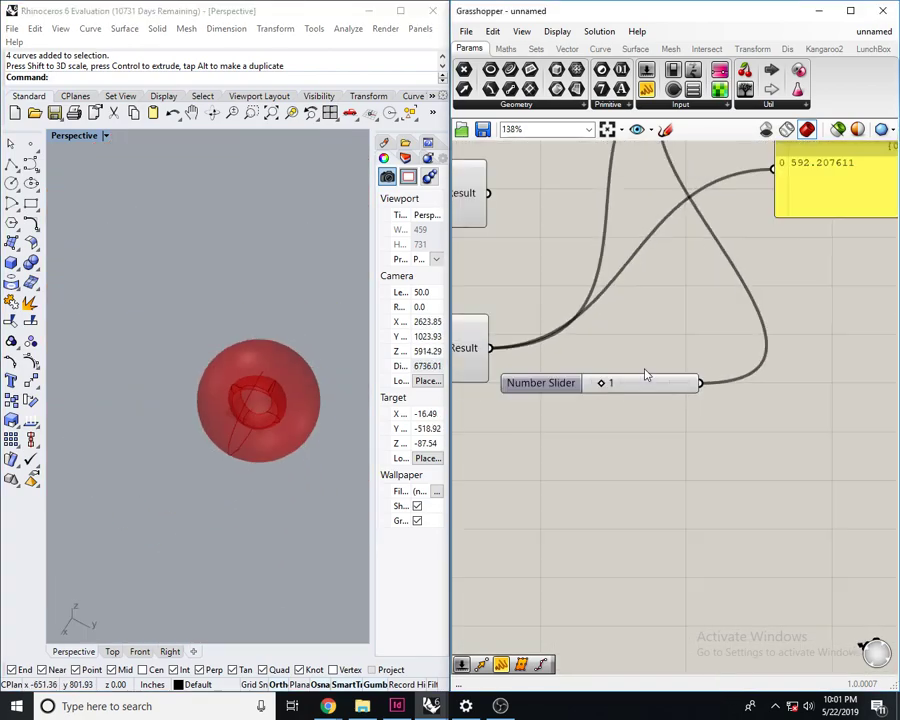
right_click_drag(645, 372, 614, 398)
double_click(527, 409)
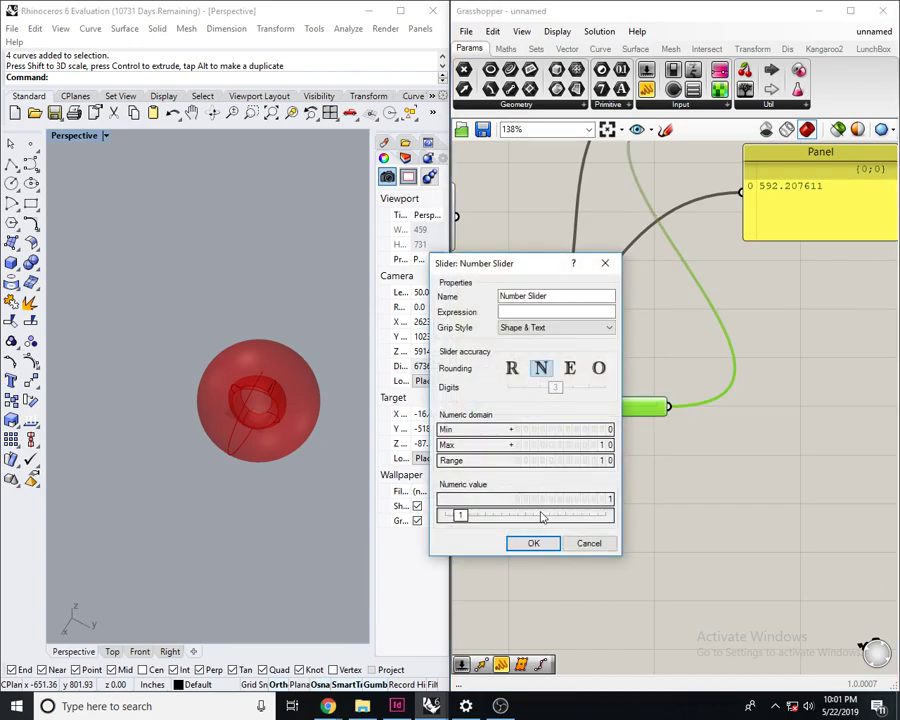
left_click(576, 543)
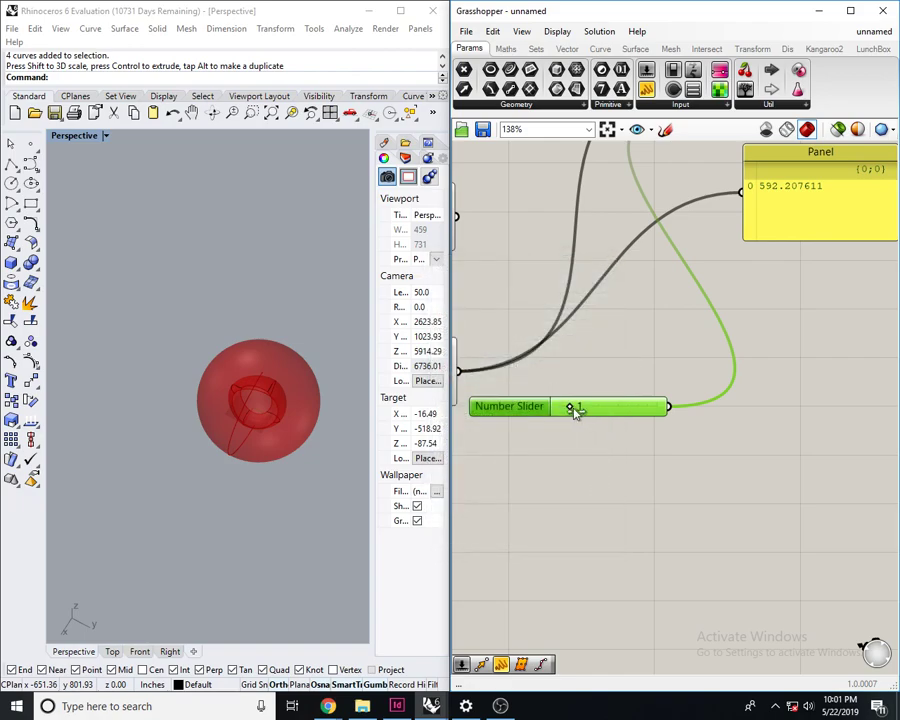
left_click_drag(574, 408, 582, 408)
scroll(314, 354, "up", 5)
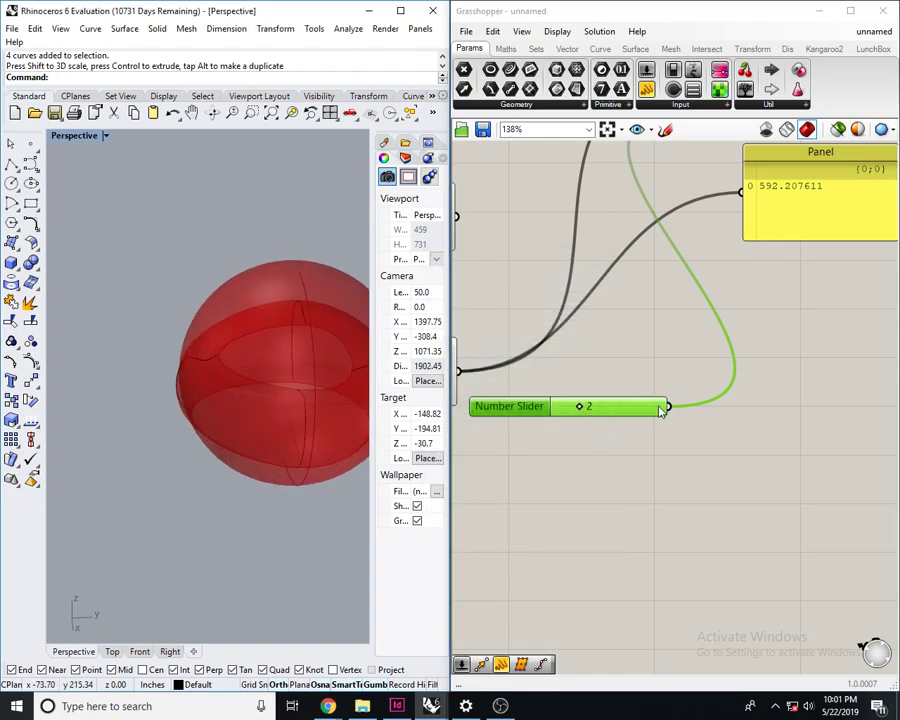
left_click_drag(578, 408, 570, 408)
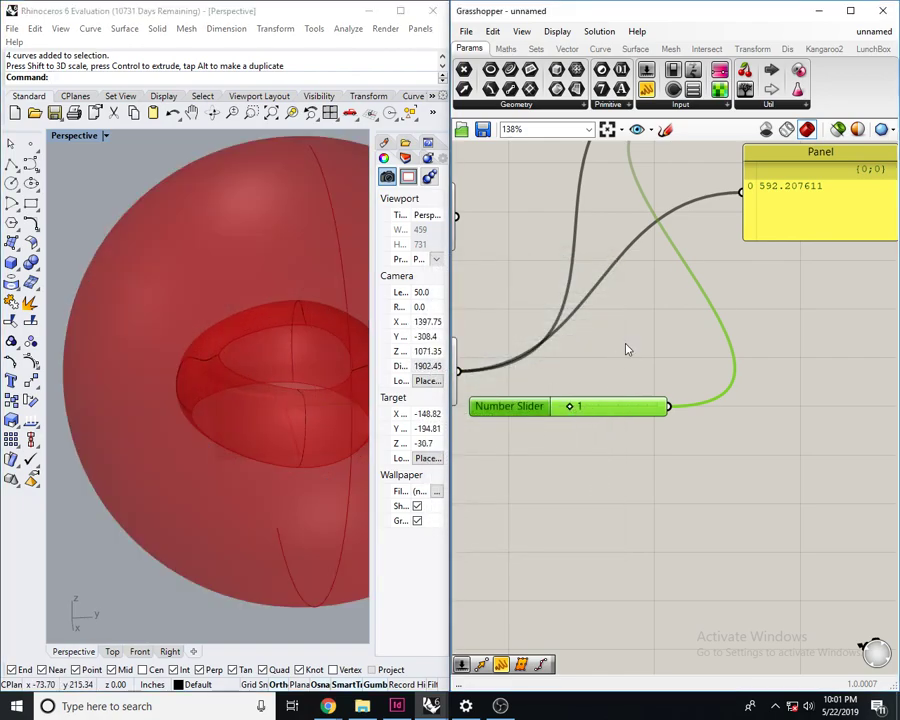
- Set the Number Slider's range from 1 to 2 with floating-point rounding
double_click(537, 406)
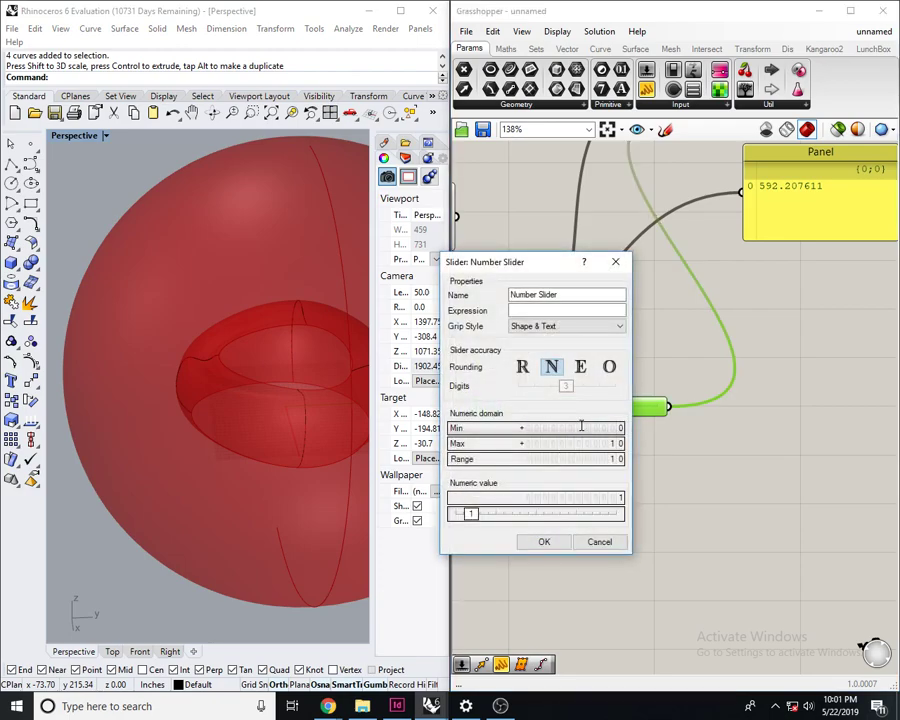
double_click(581, 428)
type("1")
left_click(603, 428)
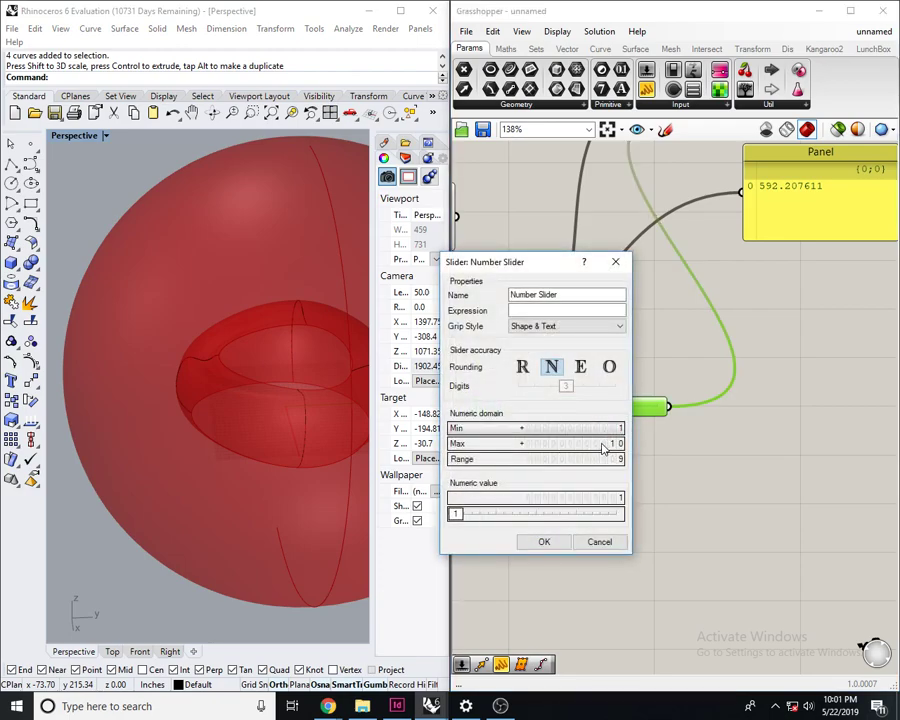
double_click(602, 443)
type("2")
left_click(603, 443)
left_click(522, 367)
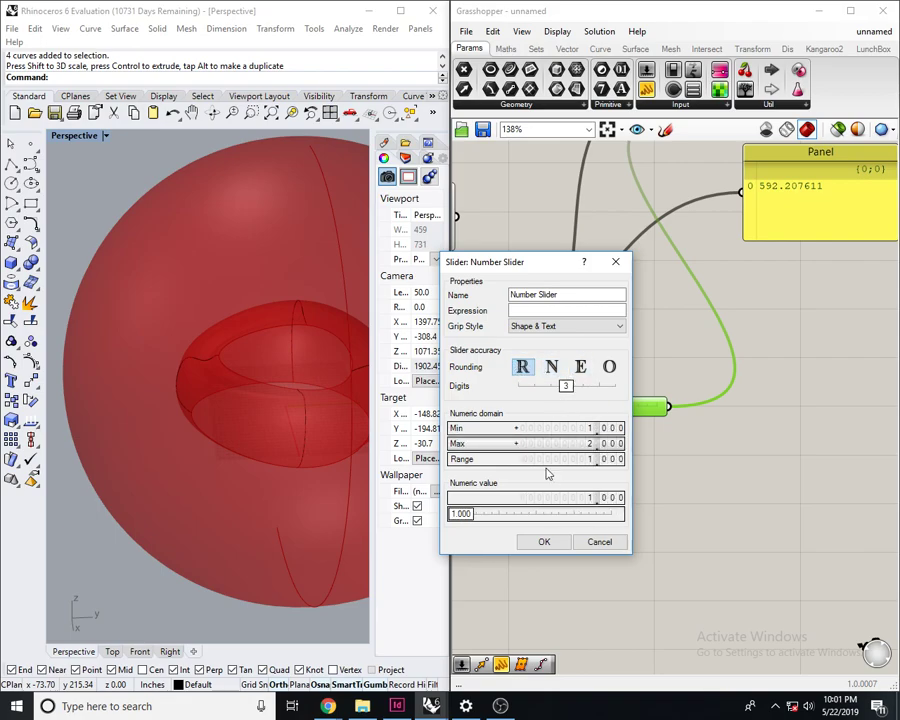
left_click(541, 542)
- Set the divisor slider to 1.839 and check how closely the sphere fits around the ring loft
scroll(520, 402, "up", 3)
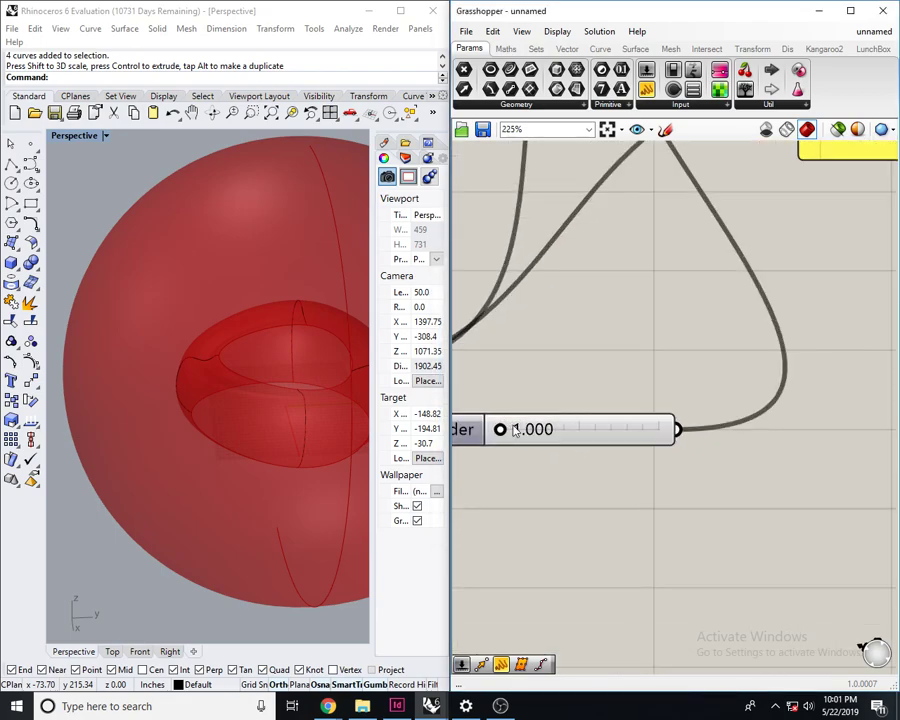
left_click_drag(505, 436, 637, 432)
right_click_drag(220, 398, 173, 378)
scroll(190, 377, "down", 6)
right_click_drag(247, 401, 295, 447)
scroll(236, 406, "up", 4)
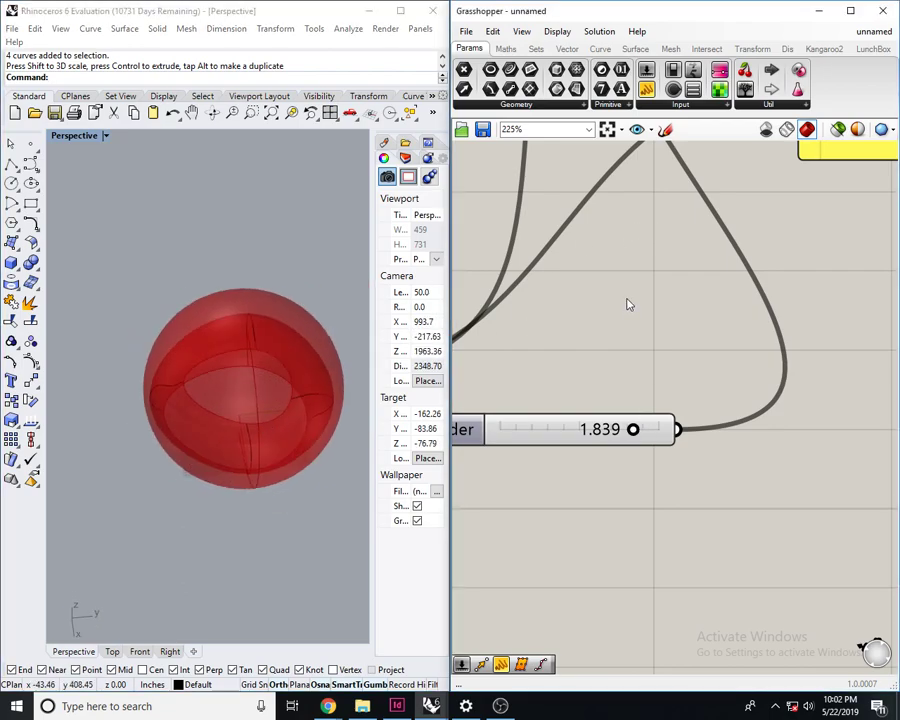
- Inspect the Sphere component and examine how its sphere encloses the ring loft in the Perspective viewport
right_click_drag(591, 329, 528, 360)
scroll(579, 336, "down", 6)
scroll(631, 238, "up", 3)
right_click_drag(631, 238, 593, 312)
left_click(668, 242)
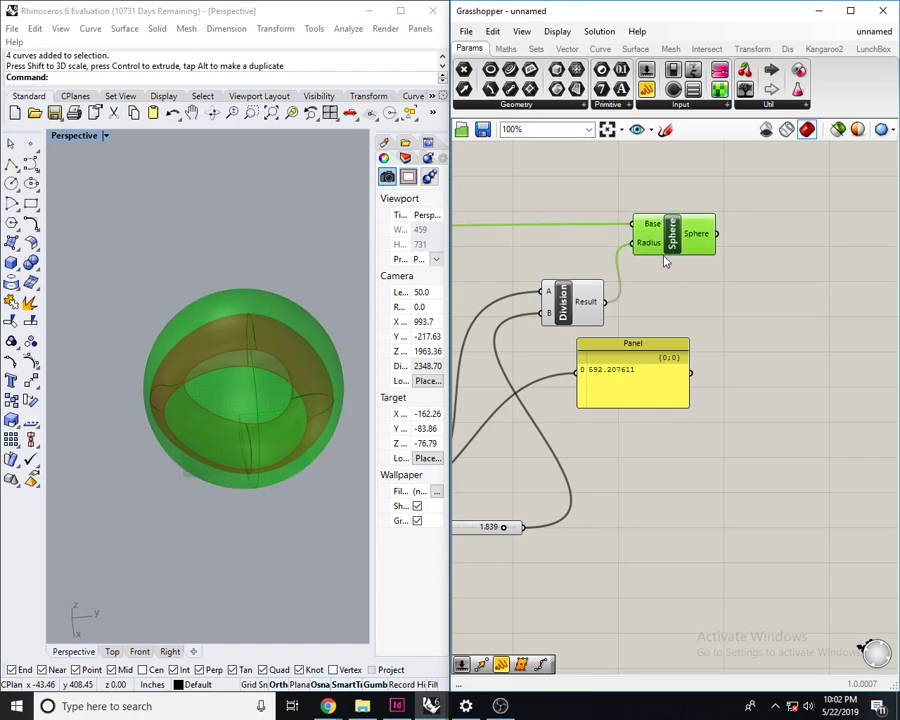
left_click(679, 271)
left_click(657, 229)
right_click_drag(240, 342, 285, 378)
scroll(286, 372, "down", 10)
scroll(310, 345, "up", 10)
mouse_move(228, 391)
right_mouse_down()
mouse_move(239, 368)
mouse_move(221, 346)
mouse_move(229, 381)
right_mouse_up()
left_click(705, 322)
right_click_drag(705, 322, 662, 339)
- Review the definition from the Panel back through the Addition components to the Bounding Box, Loft and Area components
scroll(662, 339, "down", 2)
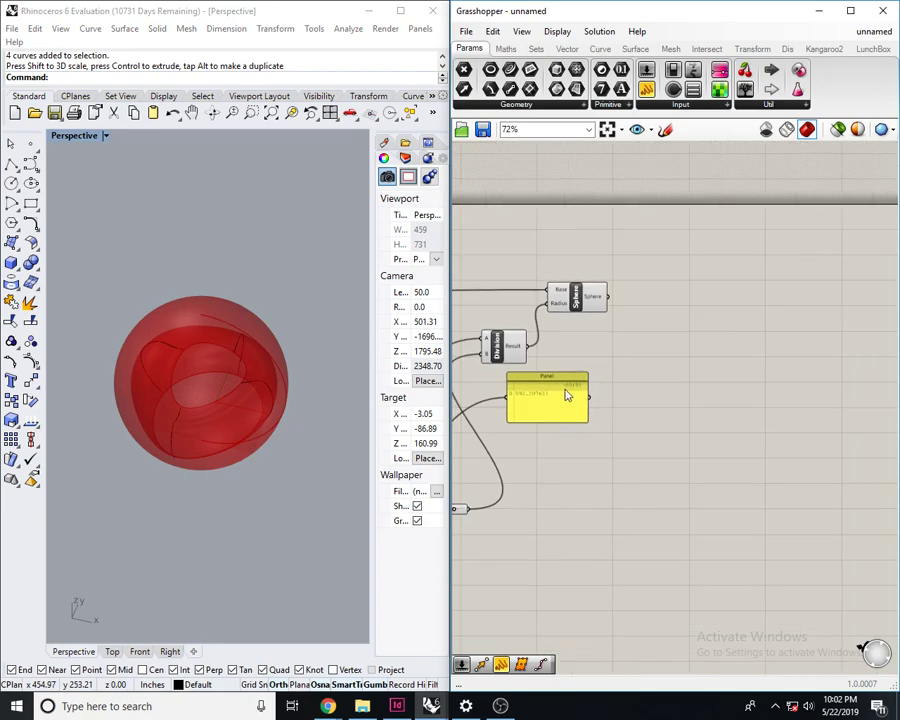
left_click(573, 392)
scroll(649, 386, "down", 4)
right_click_drag(557, 384, 622, 400)
scroll(622, 400, "up", 8)
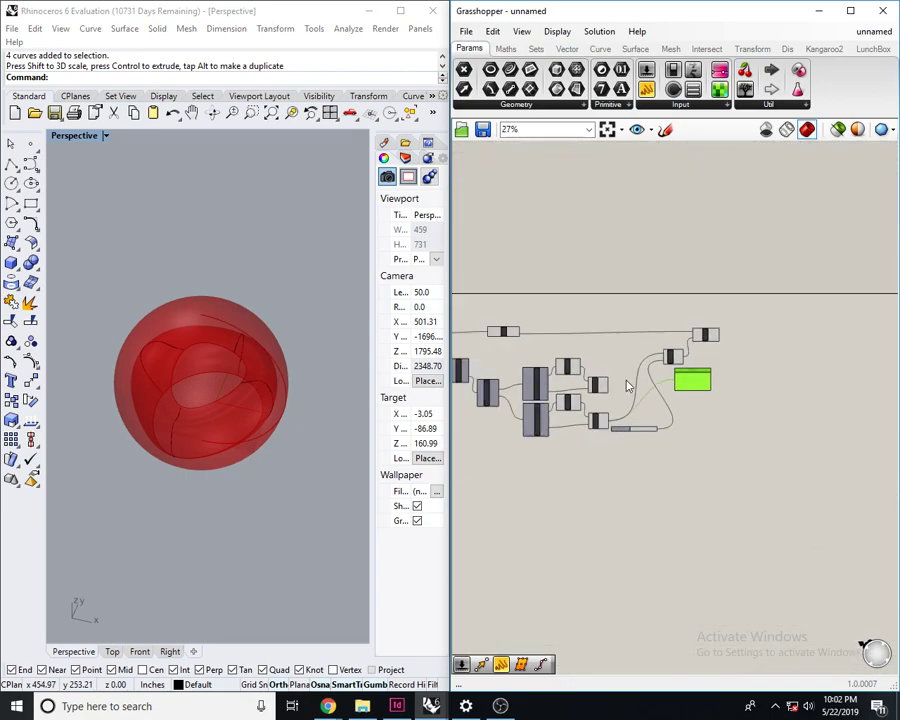
left_click(686, 415)
left_click(684, 310)
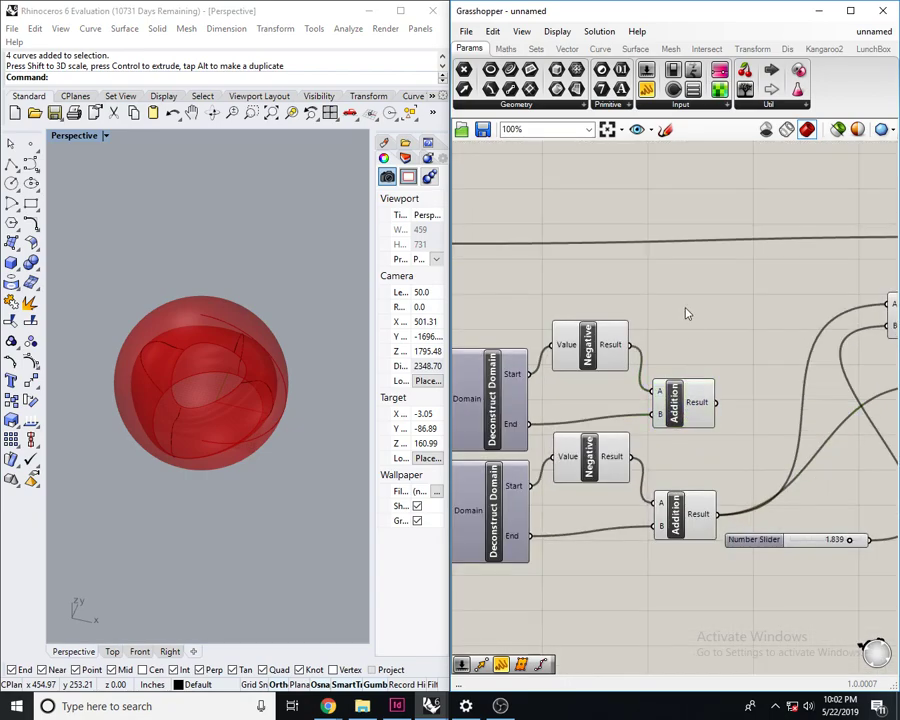
scroll(640, 336, "down", 4)
scroll(600, 428, "up", 3)
scroll(604, 426, "up", 2)
scroll(613, 418, "down", 2)
right_click_drag(552, 418, 781, 493)
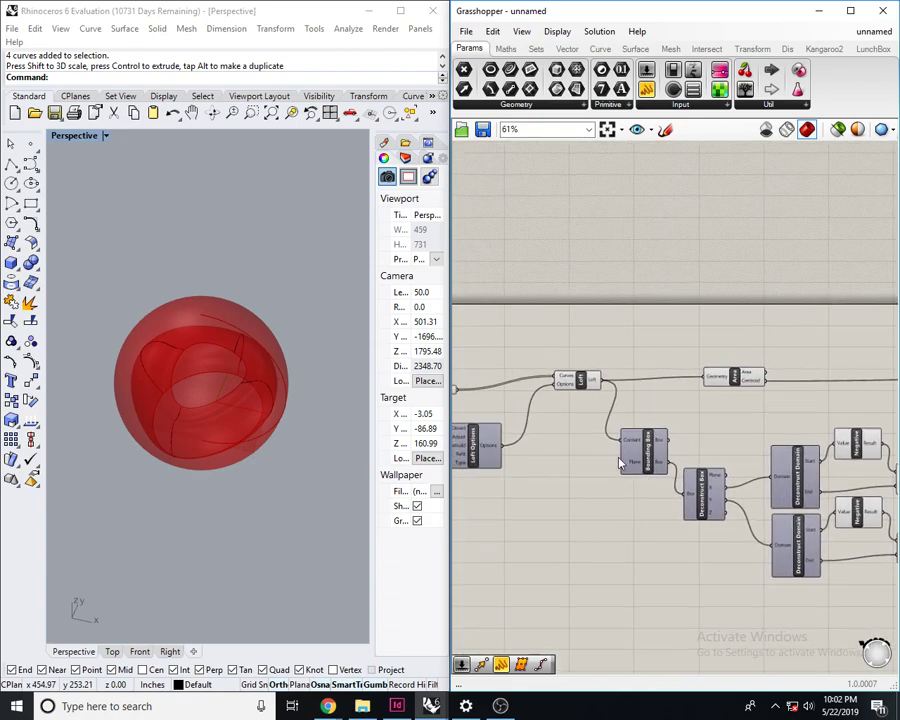
scroll(583, 416, "up", 2)
left_click(592, 360)
left_click(598, 302)
scroll(602, 340, "down", 2)
right_click_drag(605, 361, 577, 404)
- Select the four profile curves and scale and rotate them with the Gumball to test how the loft and sphere respond
left_click_drag(294, 424, 44, 242)
right_click_drag(205, 368, 225, 382)
left_click_drag(248, 388, 289, 401)
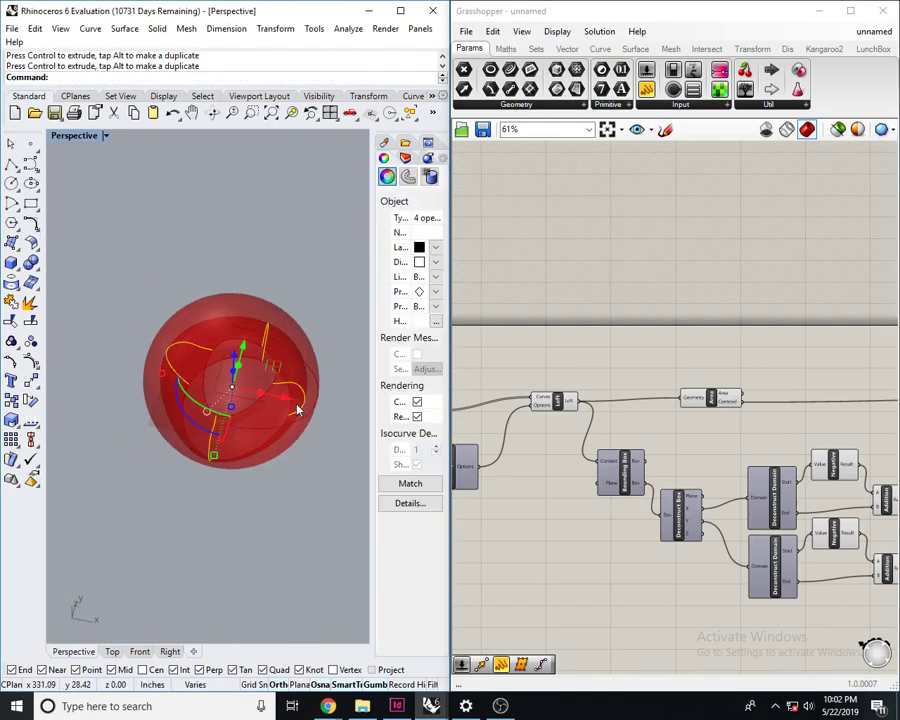
scroll(215, 418, "up", 3)
scroll(240, 391, "down", 1)
scroll(140, 374, "up", 3)
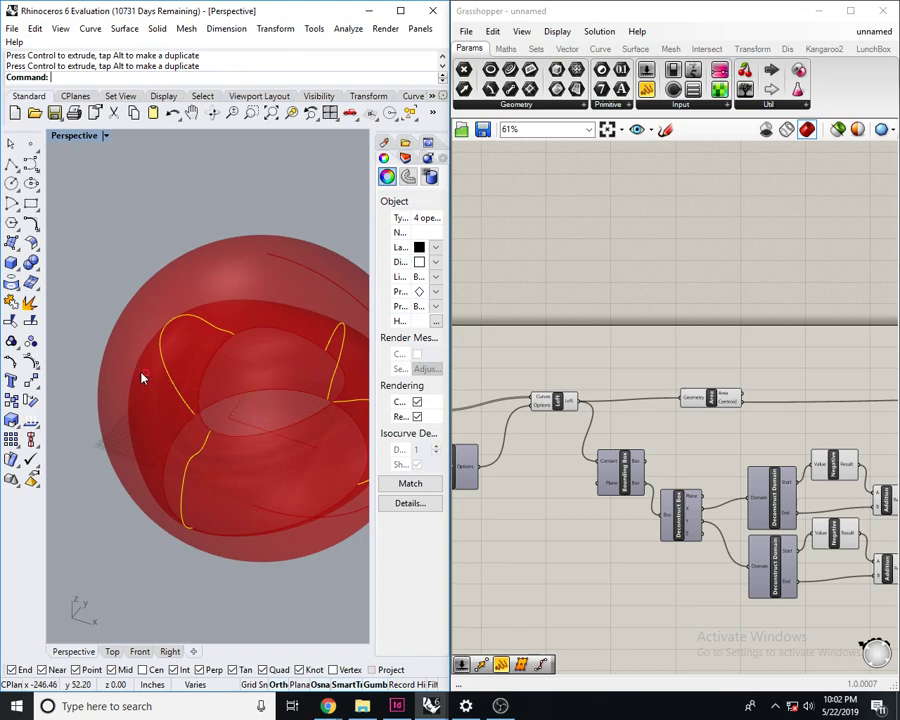
scroll(130, 378, "down", 5)
scroll(116, 408, "up", 3)
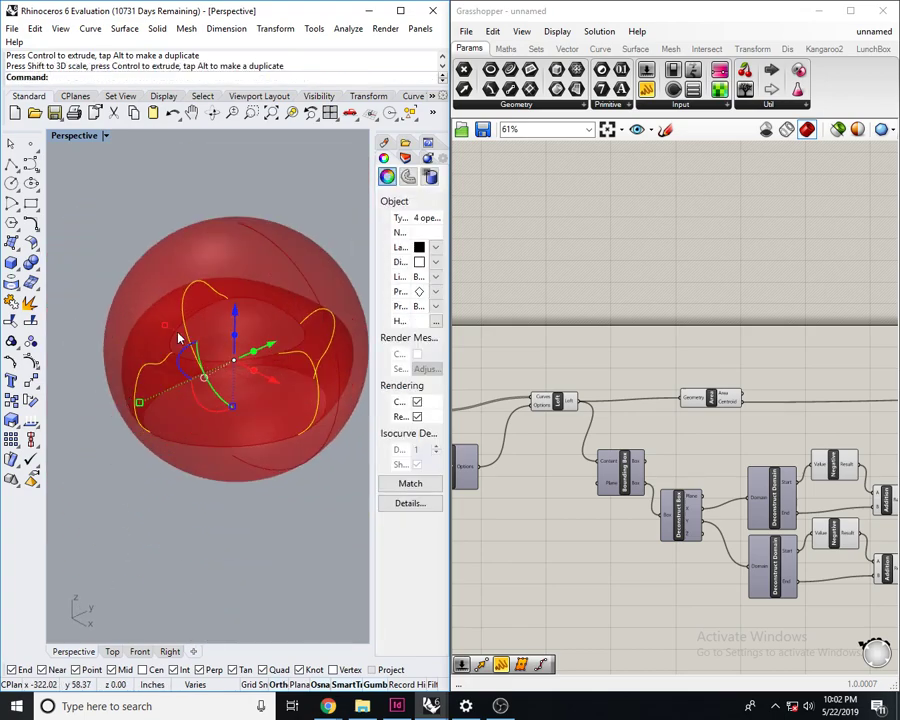
scroll(225, 368, "down", 5)
scroll(197, 357, "up", 3)
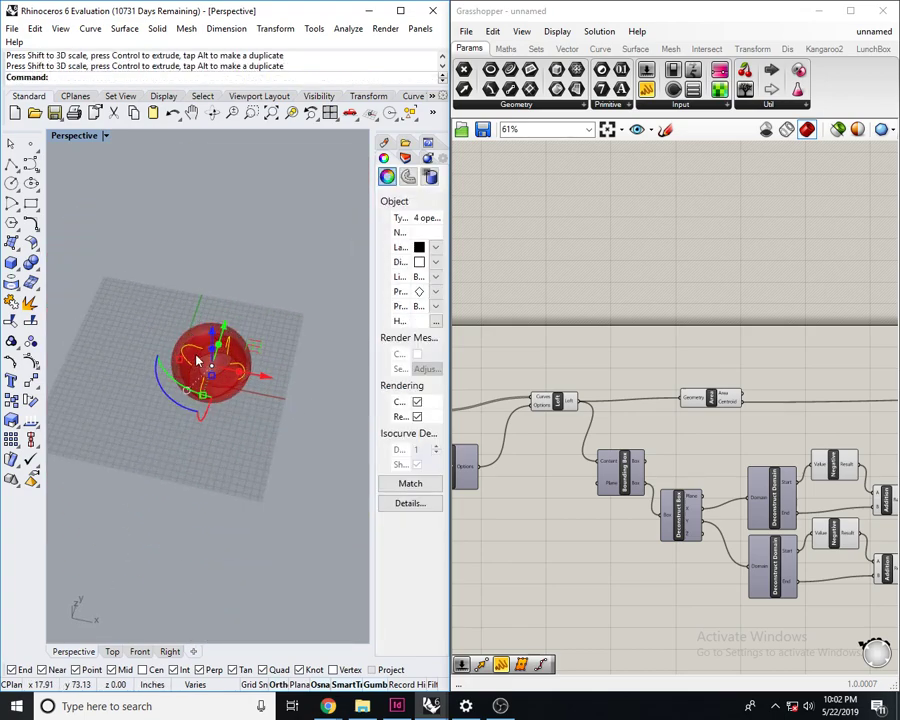
left_click_drag(170, 397, 262, 427)
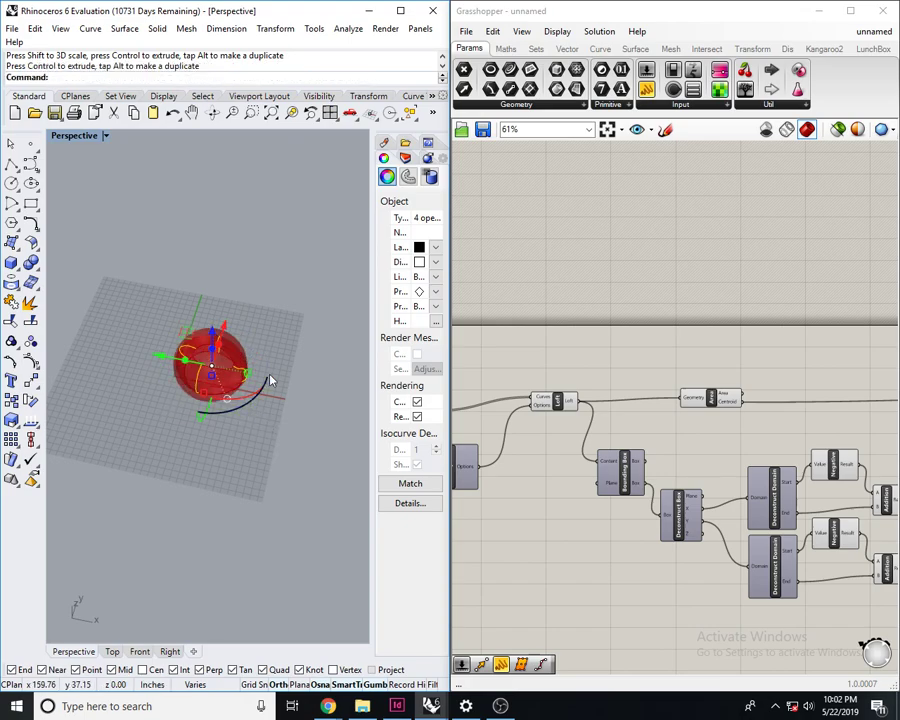
- Undo the latest Gumball rotation and scaling of the profile curves, deselect them, and check the sphere against the loft
key("ctrl+z")
key("ctrl+z")
key("ctrl+z")
key("ctrl+z")
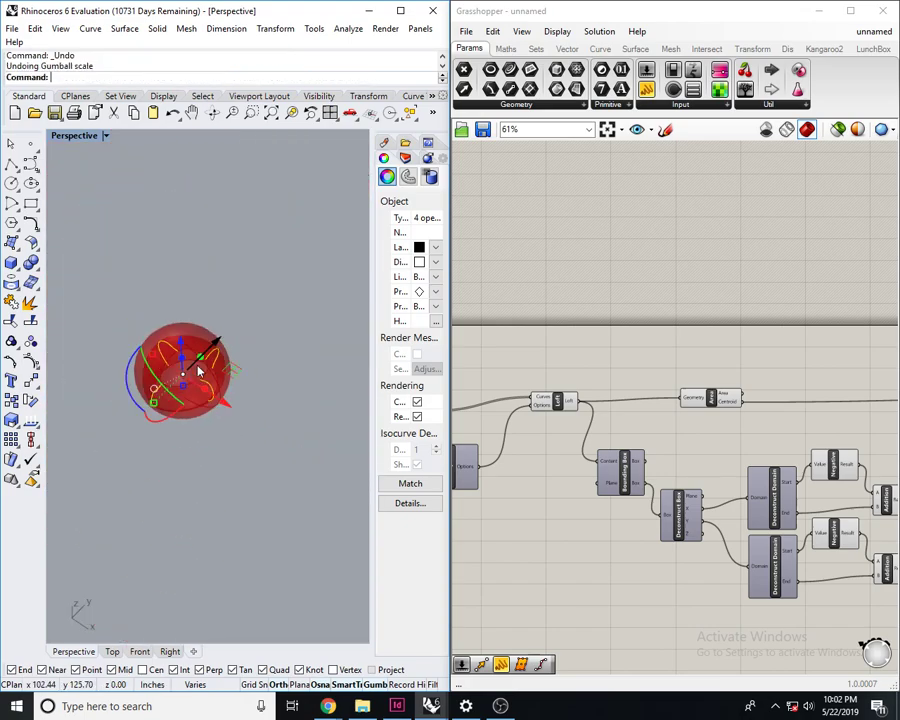
key("Escape")
scroll(185, 400, "up", 3)
scroll(221, 396, "down", 3)
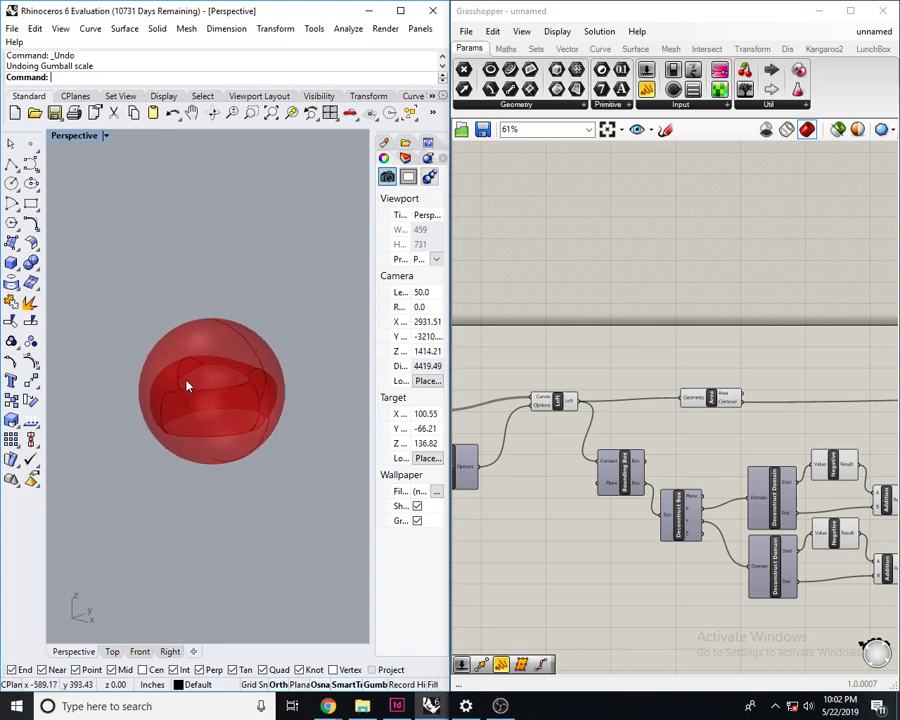
scroll(183, 379, "up", 4)
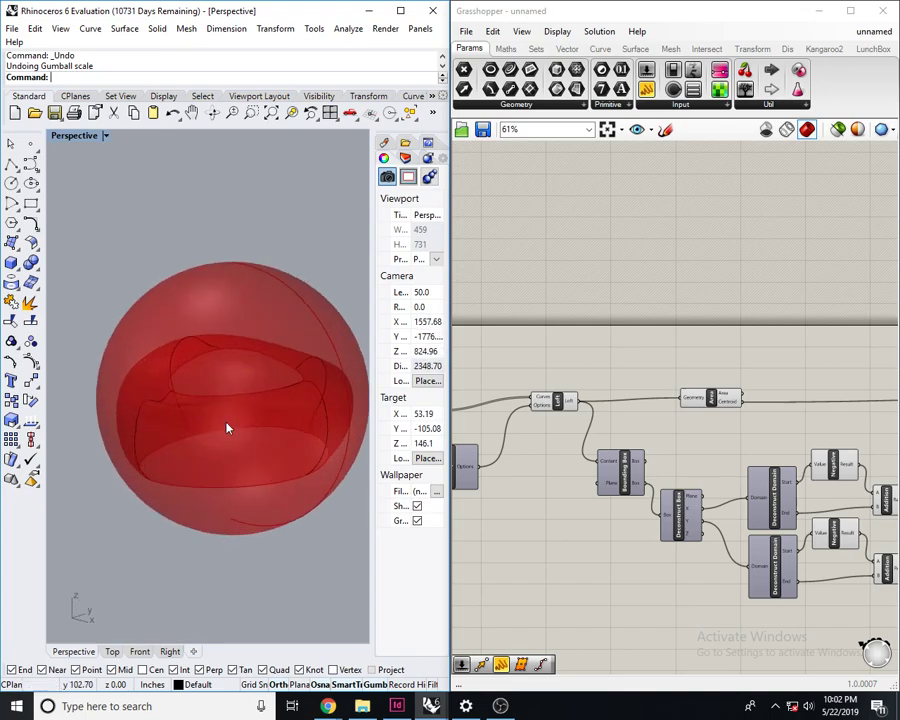
scroll(650, 420, "down", 3)
scroll(660, 380, "up", 5)
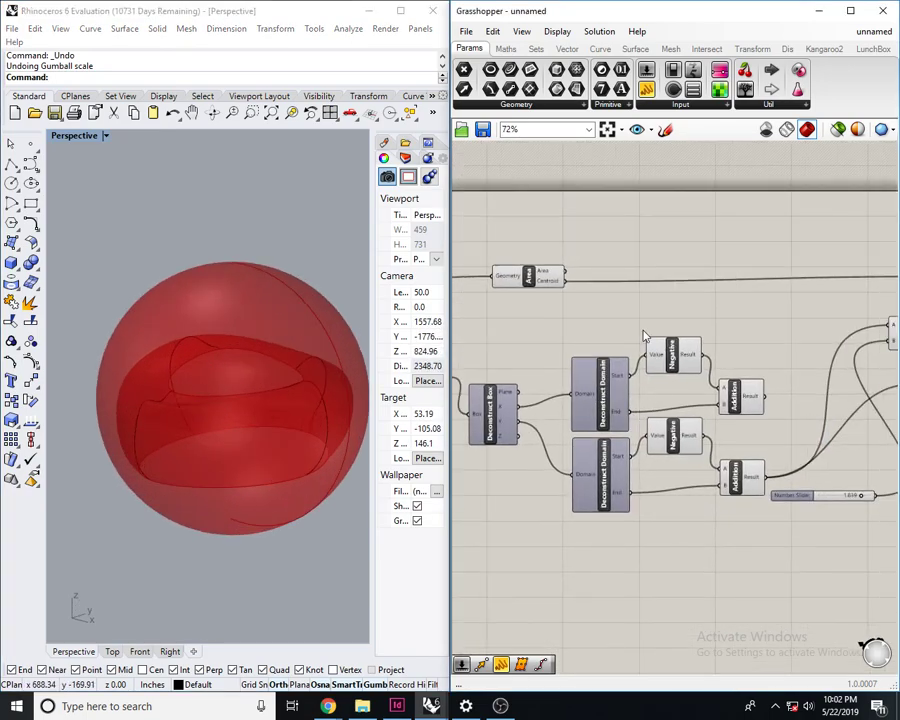
- Review the two Deconstruct Domain, Negative and Addition chains and the value shown in the connected Panel
scroll(668, 445, "up", 4)
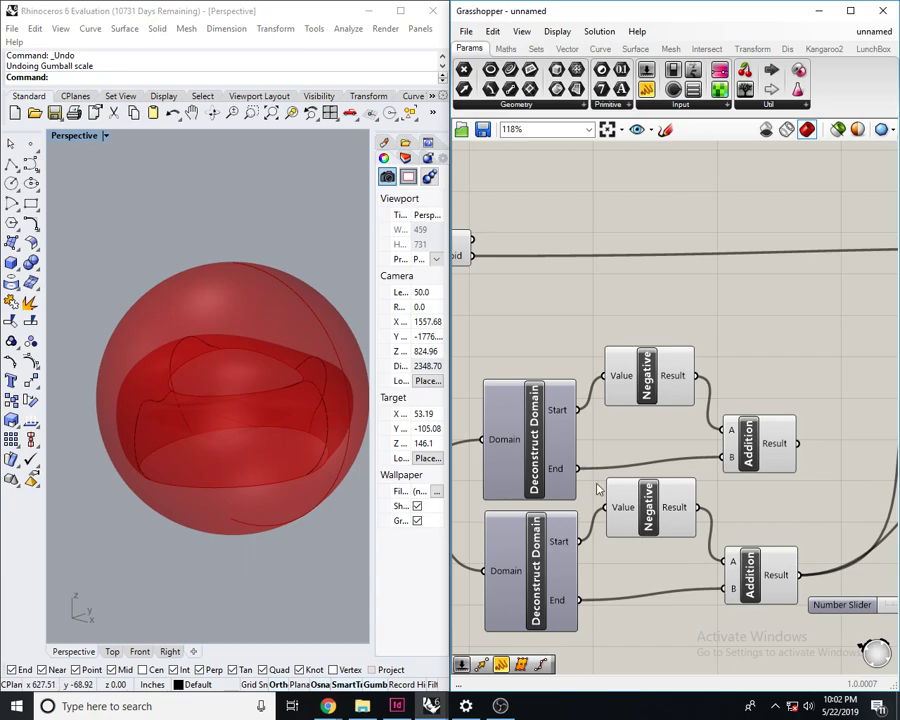
scroll(645, 497, "down", 4)
right_click_drag(646, 498, 593, 512)
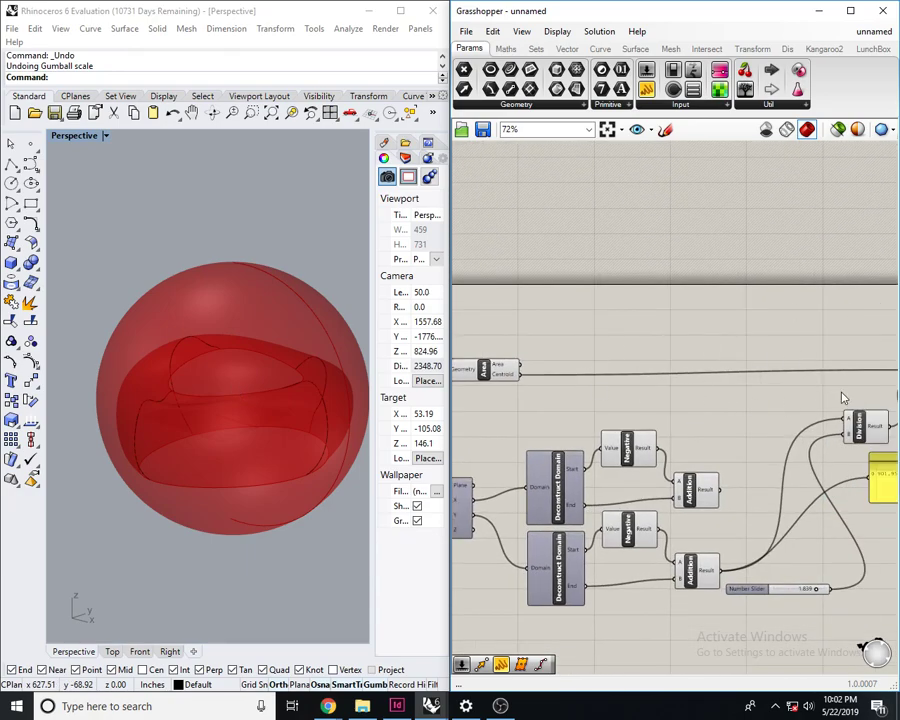
right_click_drag(688, 474, 688, 505)
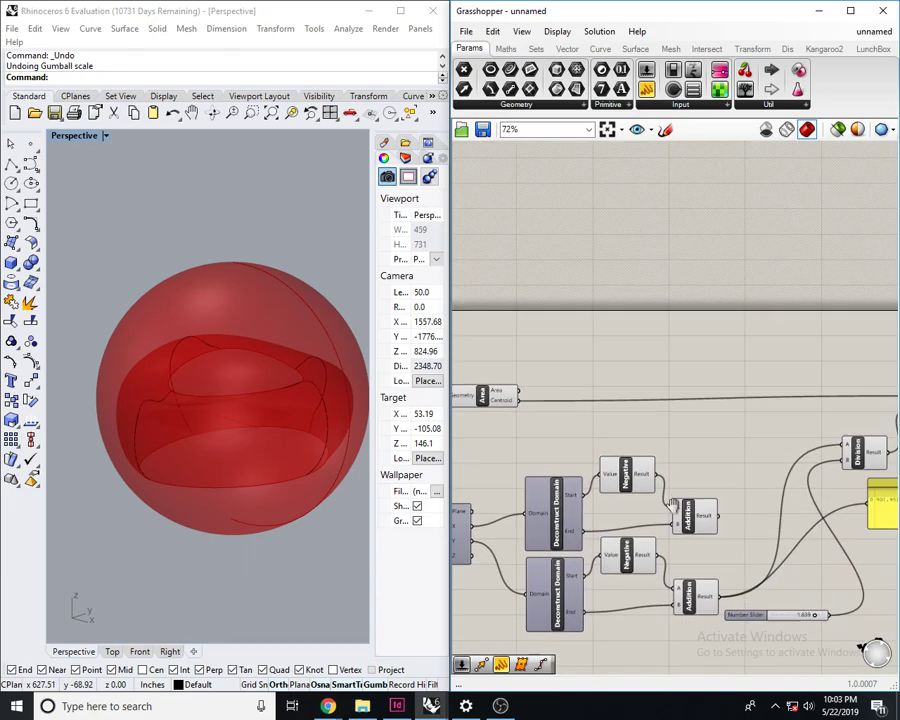
left_click_drag(724, 515, 516, 452)
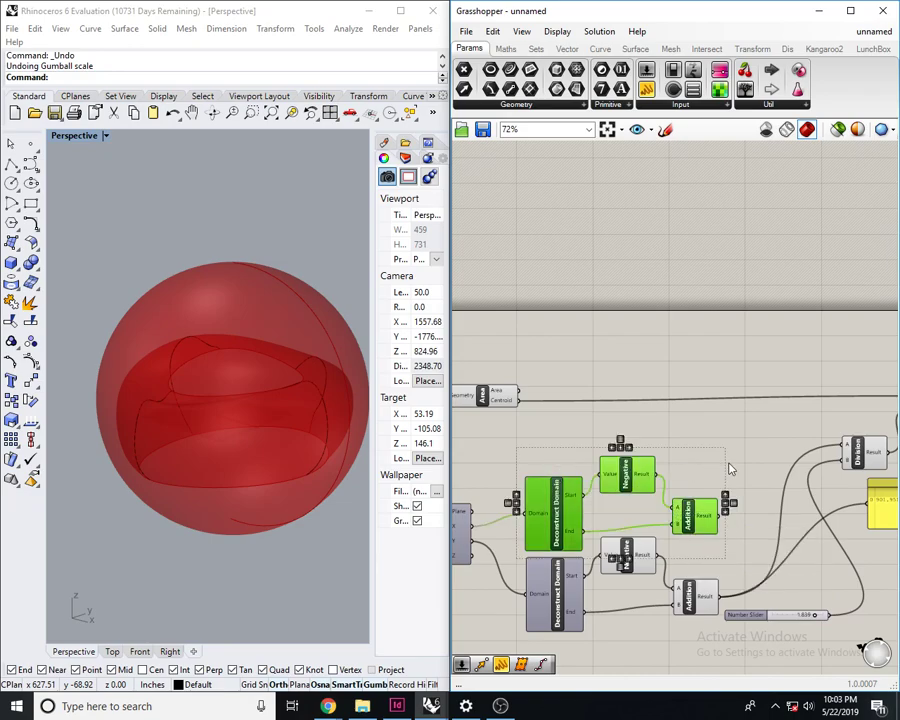
right_click_drag(714, 454, 667, 469)
left_click_drag(688, 535, 476, 470)
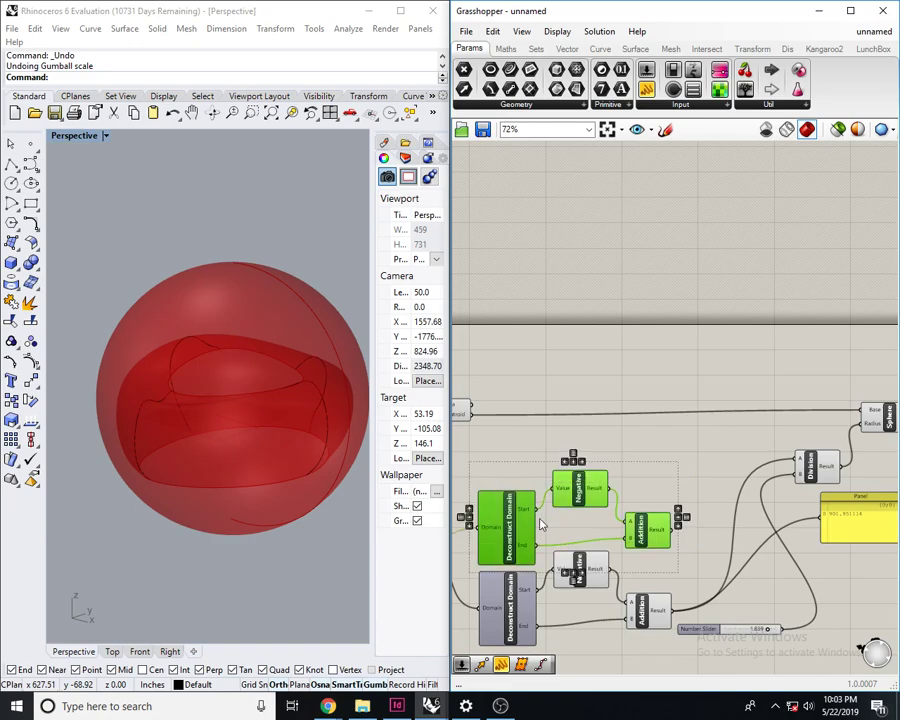
right_click_drag(643, 456, 701, 434)
left_click(680, 475)
right_click_drag(680, 475, 734, 454)
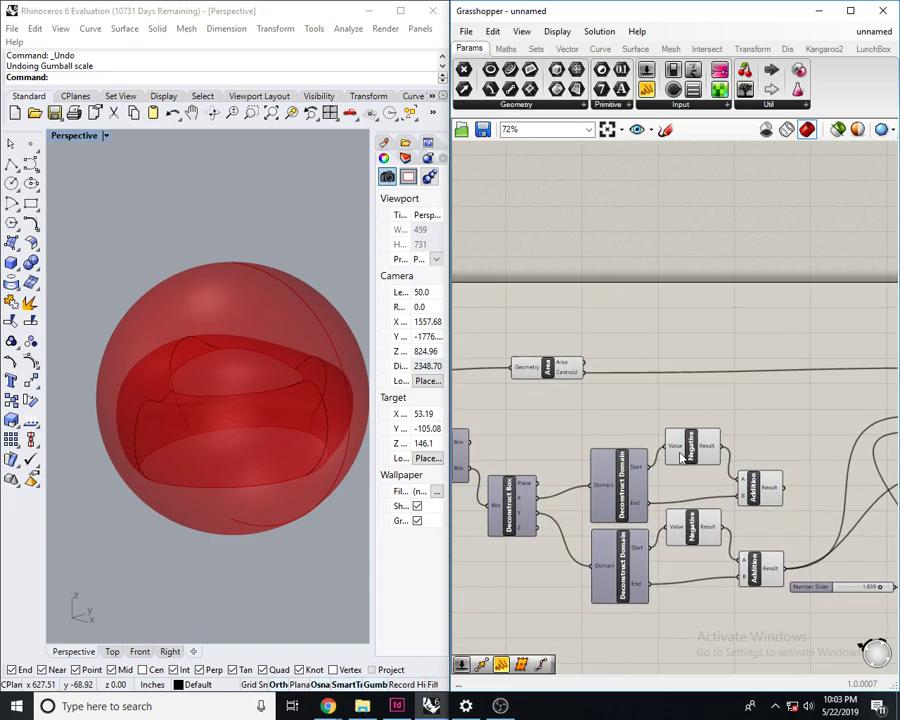
right_click_drag(696, 588, 673, 626)
left_click_drag(784, 522, 582, 464)
scroll(660, 485, "down", 3)
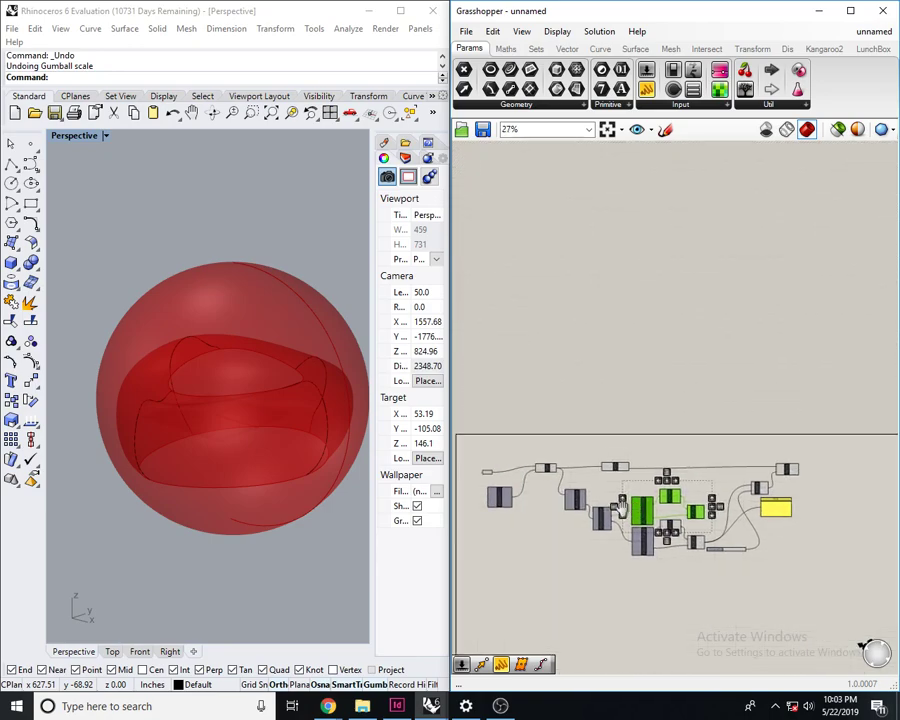
scroll(661, 461, "up", 2)
scroll(660, 462, "up", 3)
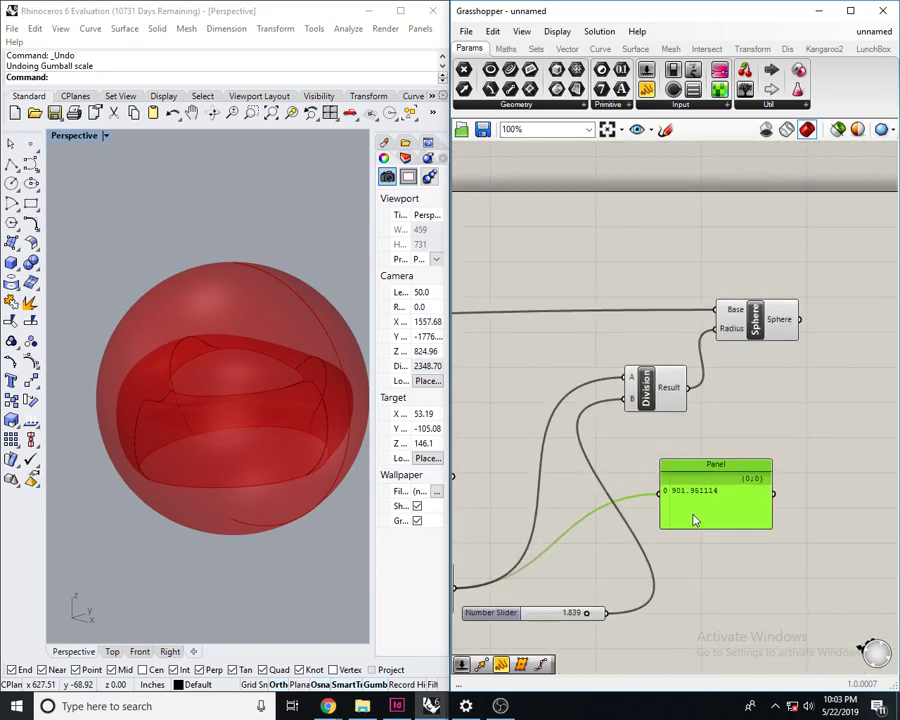
- Move the Panel farther below the Division and feed it the first Addition's Result instead of the second's
right_click_drag(701, 490, 701, 603)
left_click(656, 534)
right_click_drag(668, 557, 615, 561)
scroll(635, 632, "up", 2)
right_click_drag(635, 632, 785, 537)
scroll(719, 565, "down", 3)
left_click(737, 542)
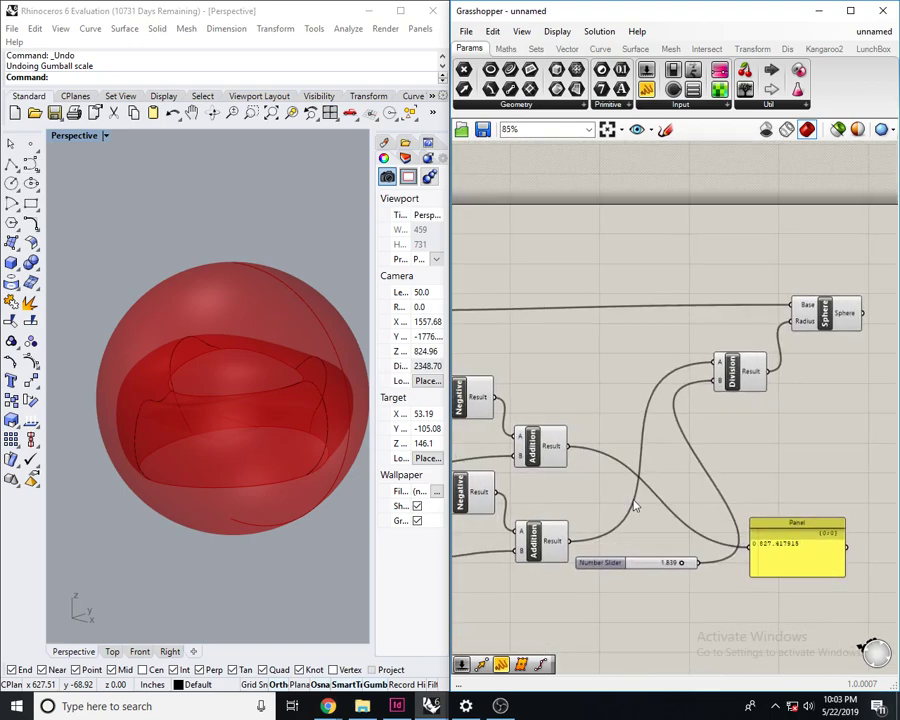
- Examine the Panel's value and trace the wiring from both Addition components through the Division to the Sphere
scroll(730, 572, "up", 3)
scroll(820, 398, "down", 1)
left_click_drag(779, 517, 480, 496)
scroll(480, 496, "down", 3)
right_click_drag(480, 496, 644, 508)
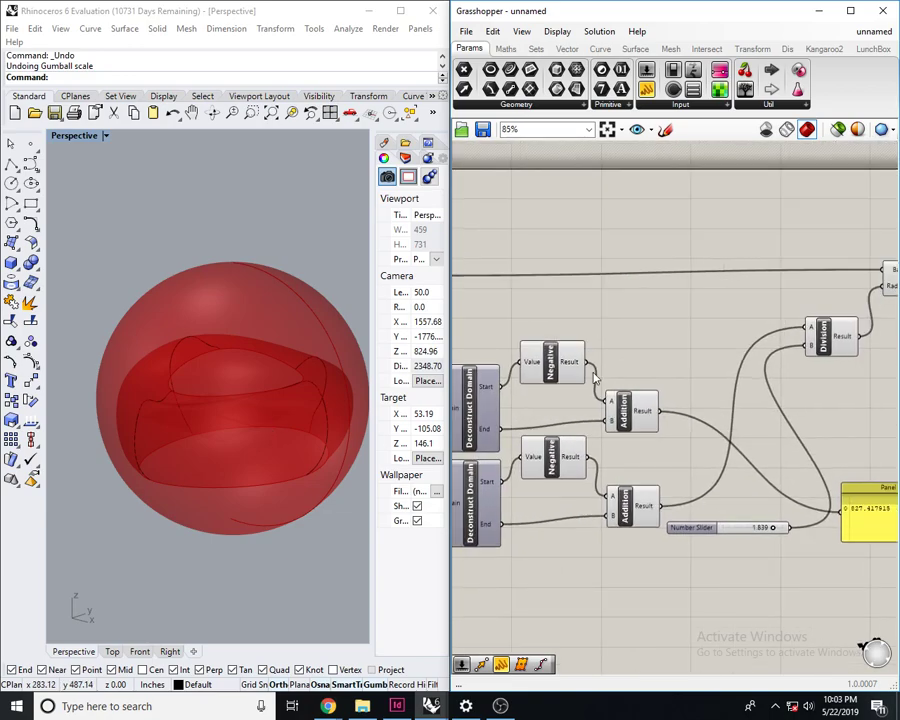
right_click_drag(754, 401, 477, 474)
scroll(632, 358, "up", 3)
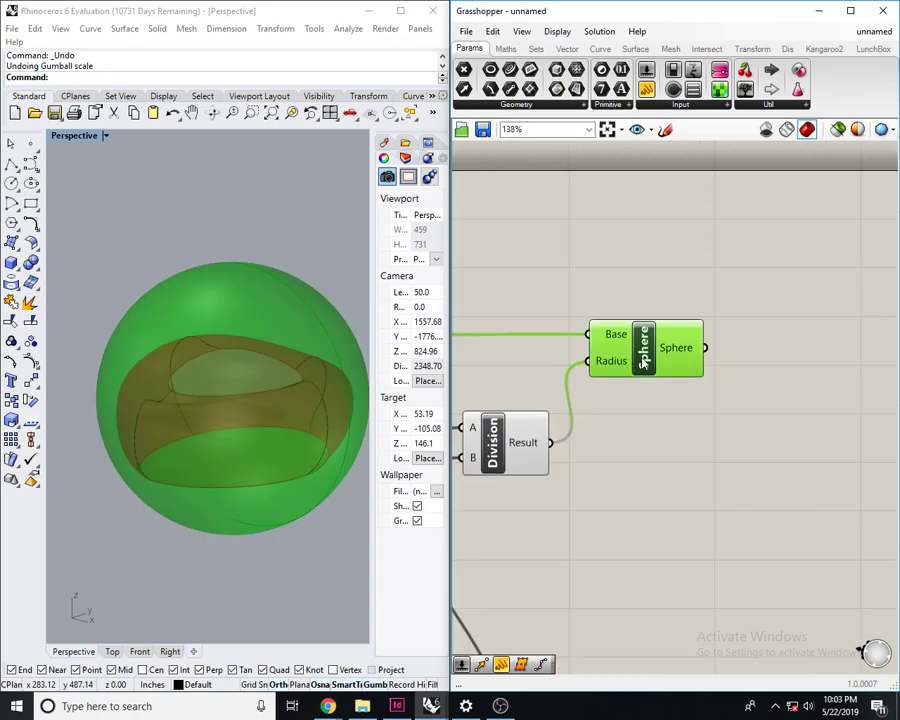
- Deselect the Sphere component and add a Populate 3D component beside it
right_click_drag(763, 363, 713, 381)
left_click(622, 366)
left_click(673, 384)
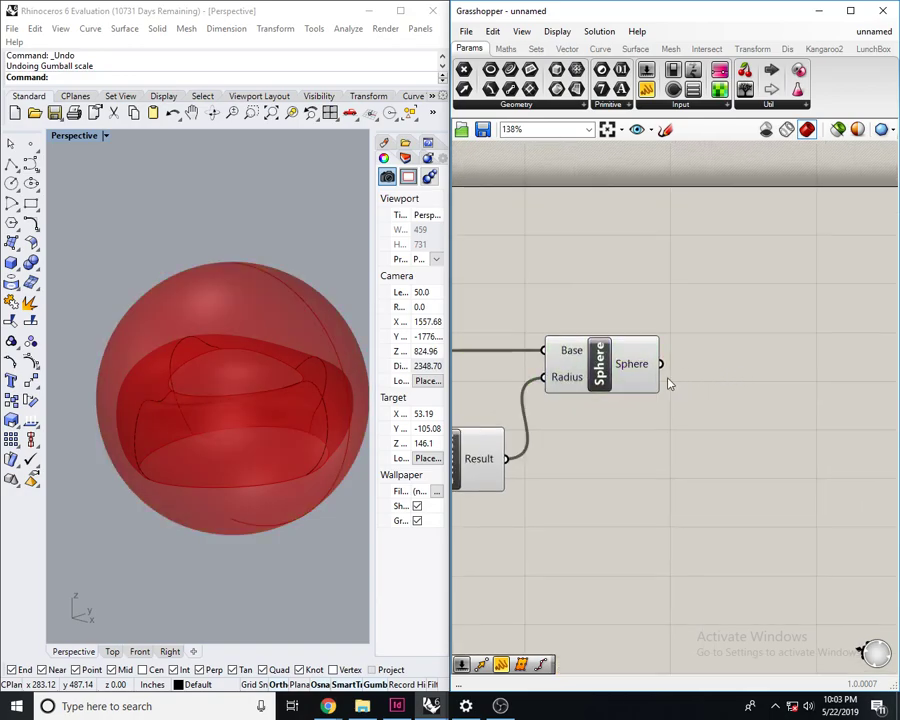
double_click(735, 344)
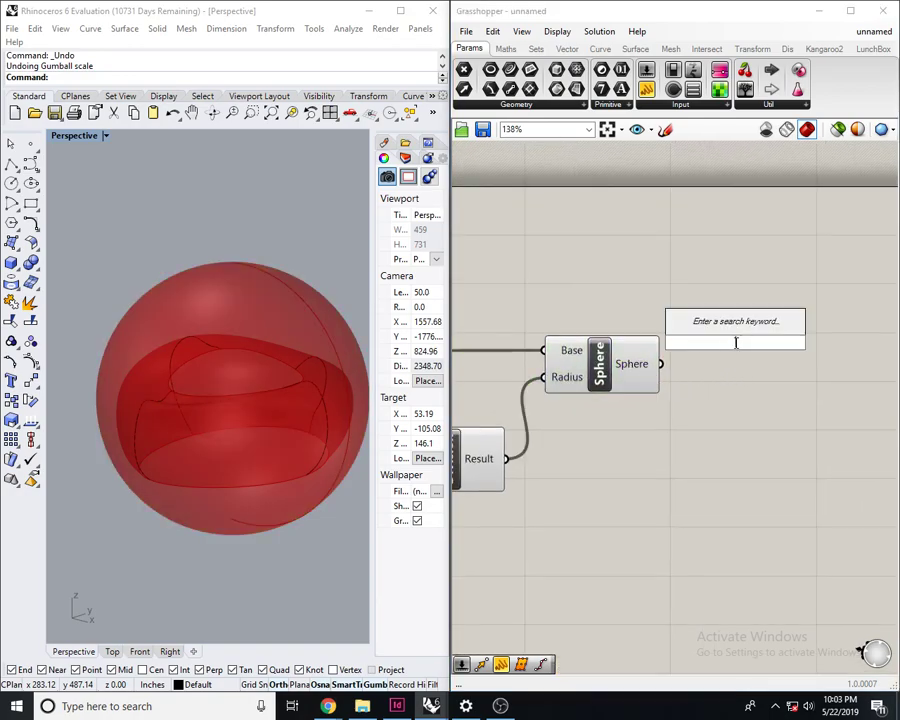
type("pop")
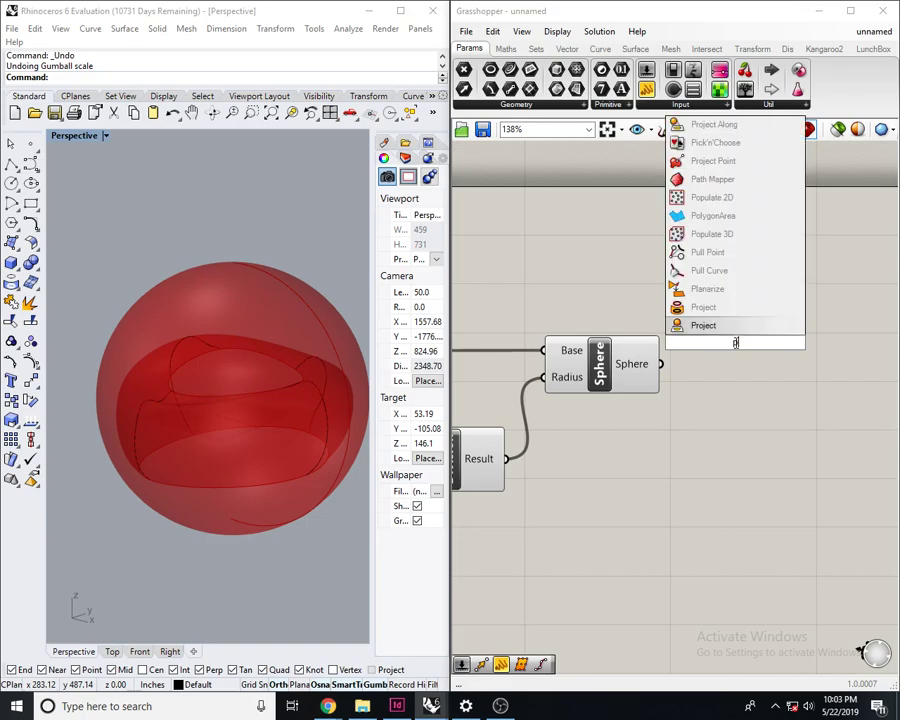
key("Return")
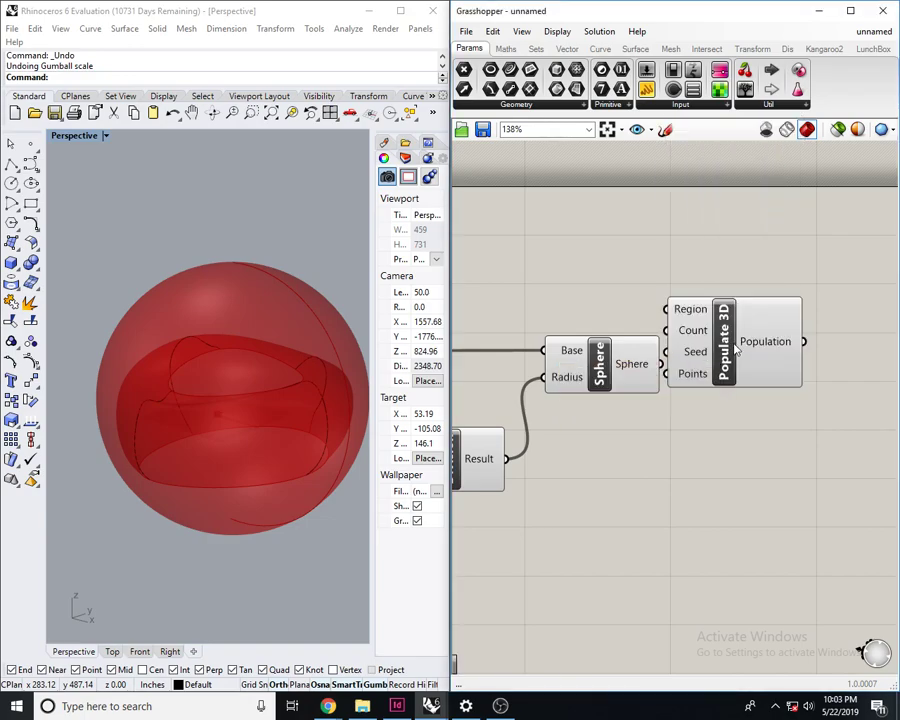
- Feed the Sphere output into Populate 3D's Region and place Populate 3D higher, beyond the Sphere component
left_click_drag(677, 307, 788, 371)
left_click_drag(717, 316, 659, 364)
right_click_drag(792, 451, 679, 457)
left_click_drag(748, 403, 750, 241)
left_click(765, 406)
right_click_drag(765, 406, 720, 415)
- Examine how the populated points are distributed around the sphere and the loft
right_click_drag(264, 340, 284, 436)
scroll(227, 408, "down", 6)
scroll(229, 390, "up", 6)
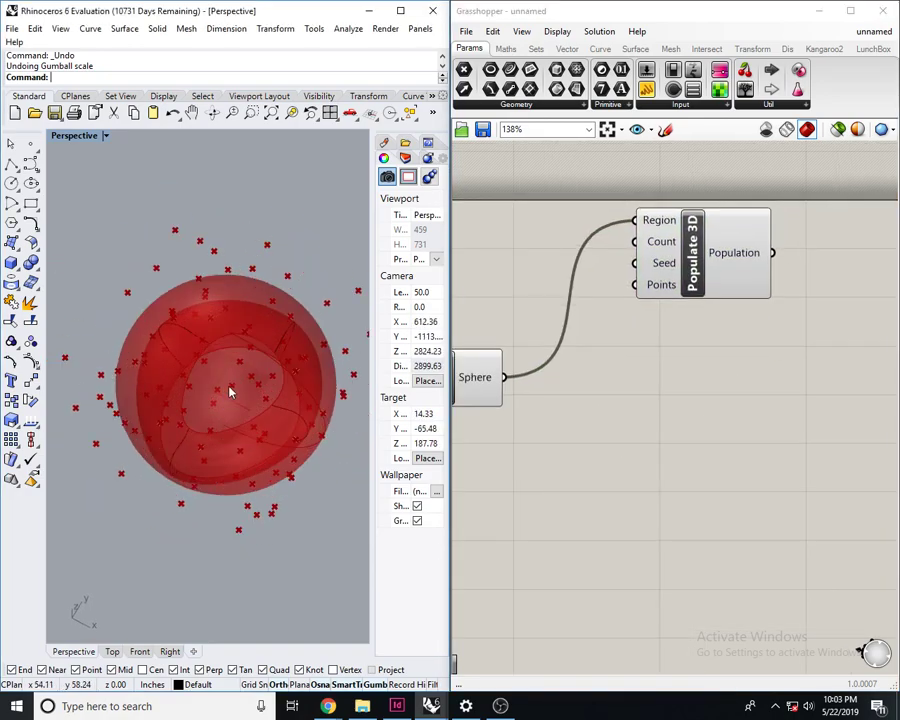
scroll(583, 436, "down", 3)
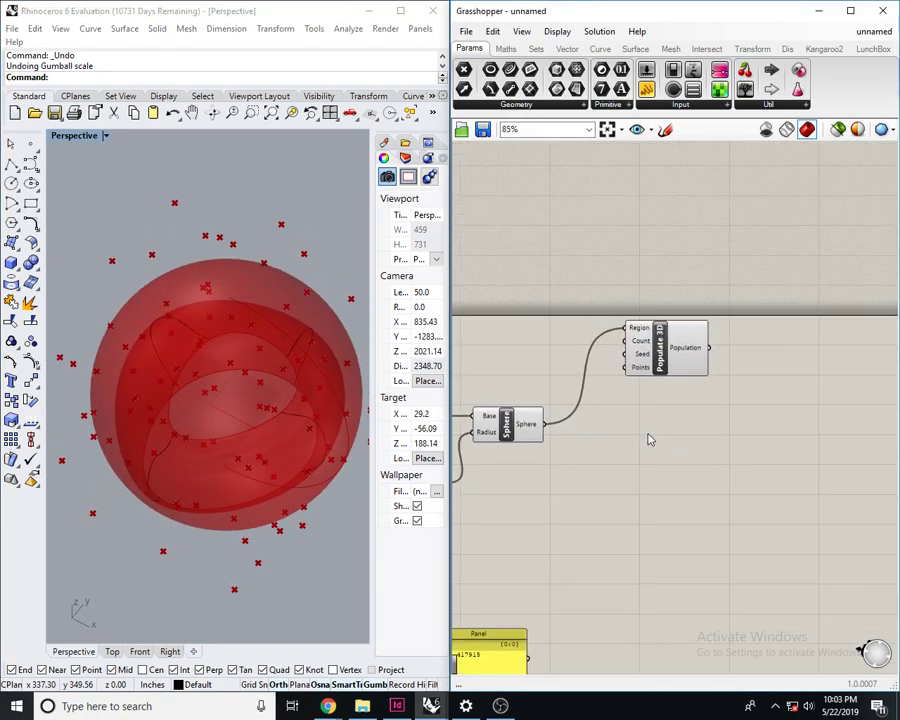
double_click(648, 433)
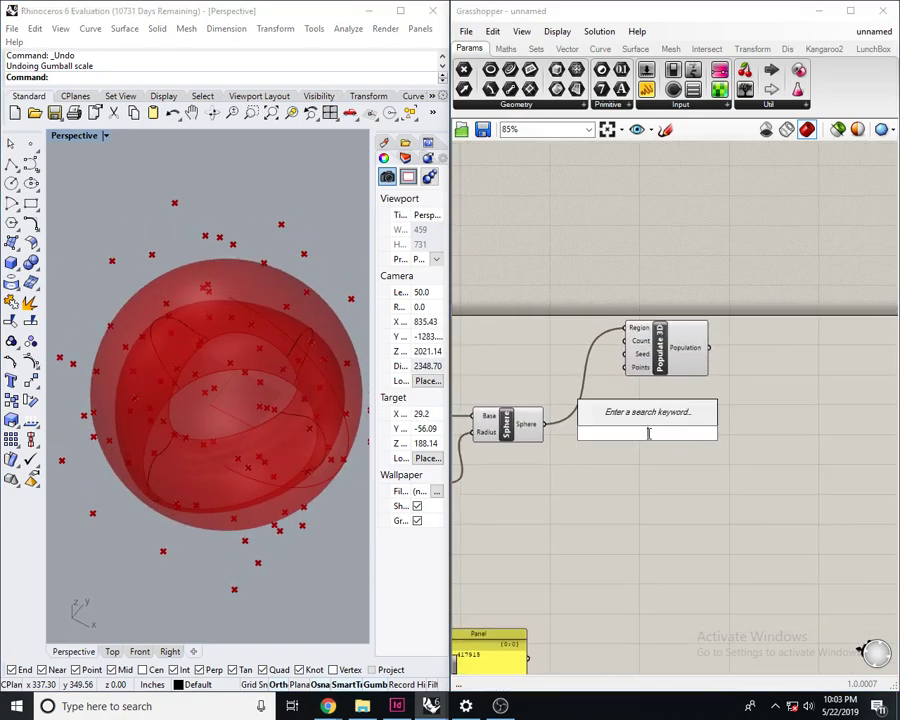
left_click(659, 353)
right_click_drag(196, 491, 203, 440)
scroll(217, 429, "up", 4)
left_click(770, 482)
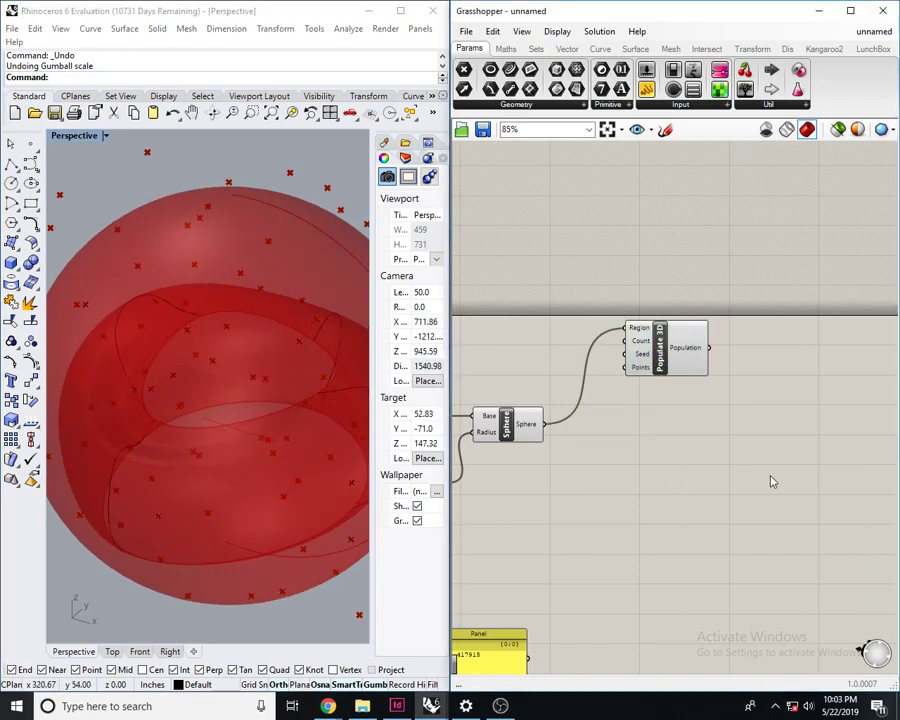
- Add a Vector 2Pt component below Populate 3D
double_click(760, 483)
type("vector")
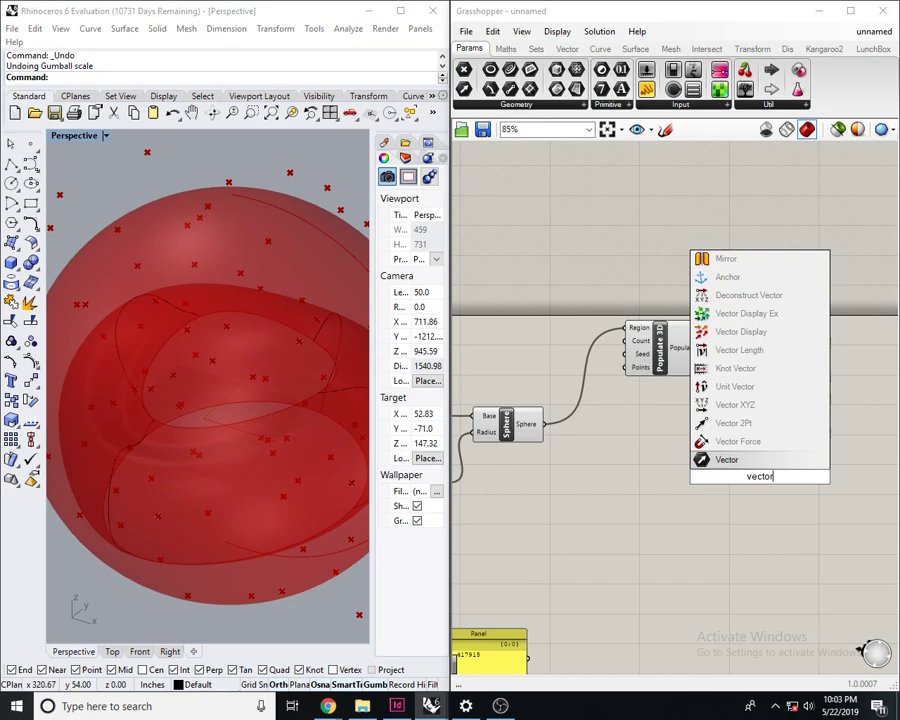
left_click(733, 423)
scroll(654, 462, "up", 2)
left_click_drag(741, 484, 727, 302)
scroll(660, 428, "down", 3)
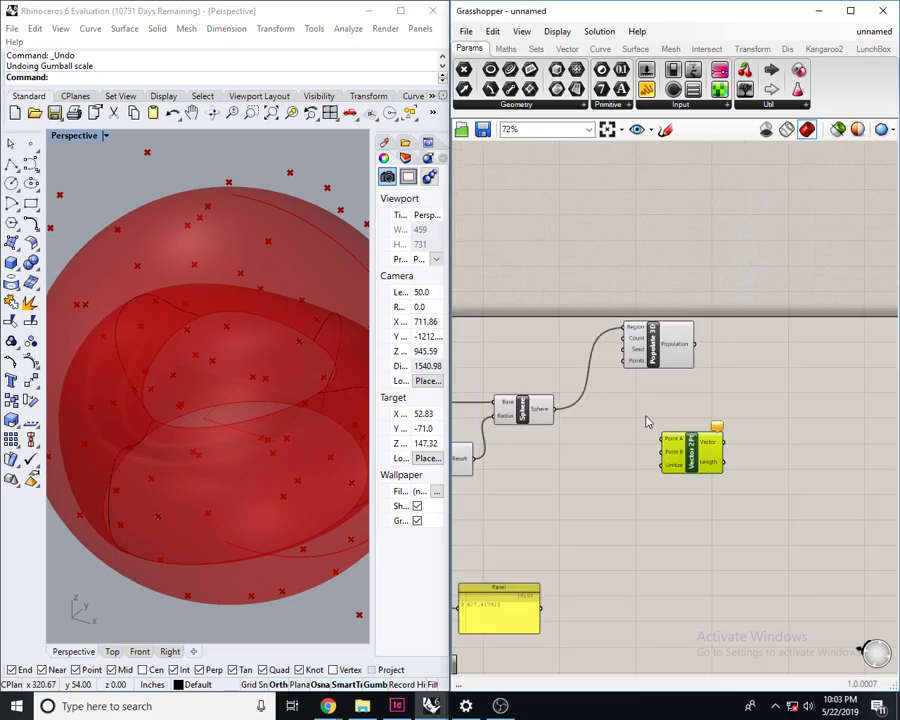
scroll(644, 420, "up", 1)
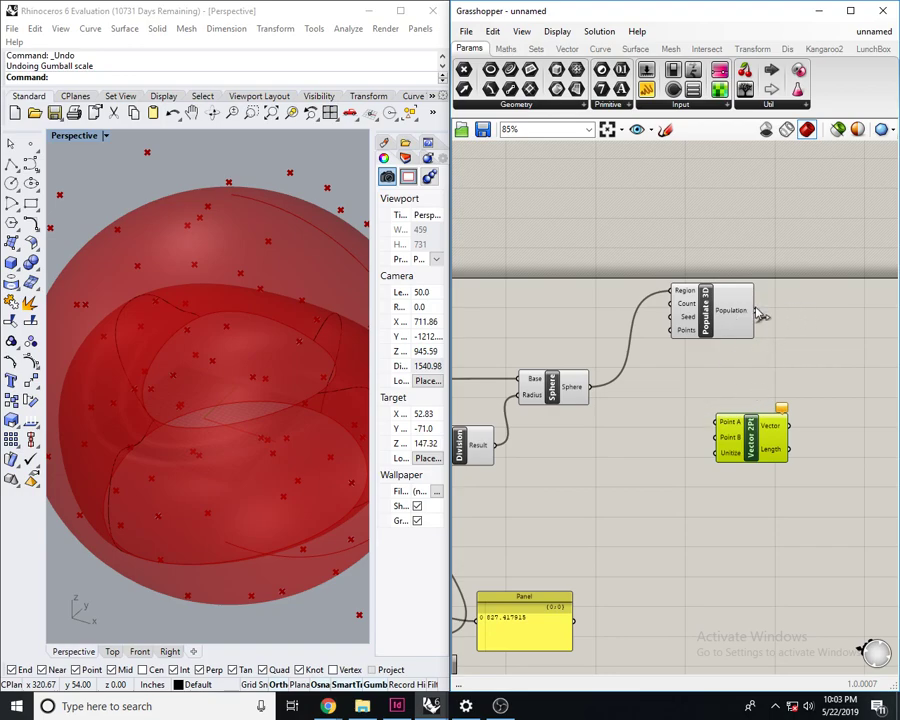
- Connect Population to Vector 2Pt's Point A and the sphere's centre point to its Point B
scroll(895, 322, "down", 1)
left_click_drag(895, 322, 718, 361)
scroll(720, 361, "down", 3)
right_click_drag(598, 398, 897, 356)
scroll(680, 333, "up", 5)
mouse_move(754, 316)
left_mouse_down()
mouse_move(732, 346)
mouse_move(870, 346)
mouse_move(874, 360)
mouse_move(741, 363)
mouse_move(765, 316)
left_mouse_up()
scroll(740, 336, "down", 9)
scroll(874, 354, "up", 8)
scroll(737, 357, "up", 3)
- Move Vector 2Pt clear of Populate 3D along the data flow and check its Vector output against the points
right_click_drag(763, 398, 635, 442)
left_click(713, 426)
left_click(713, 395)
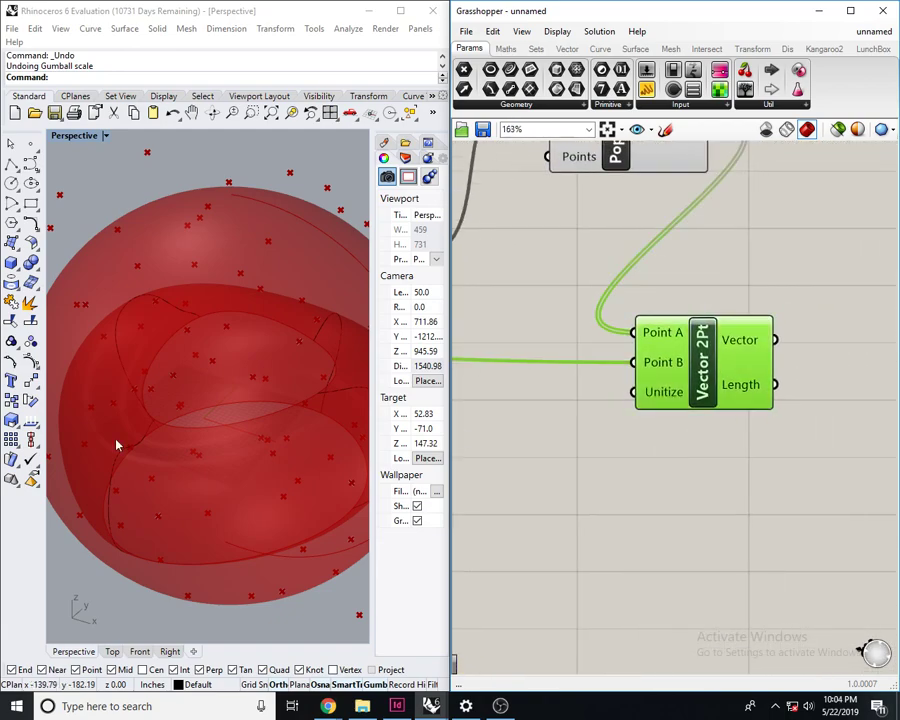
scroll(140, 430, "down", 3)
right_click_drag(169, 413, 210, 405)
scroll(620, 420, "down", 6)
scroll(589, 478, "up", 5)
left_click_drag(560, 470, 707, 399)
left_click(752, 267)
right_click_drag(752, 267, 695, 308)
left_click(662, 441)
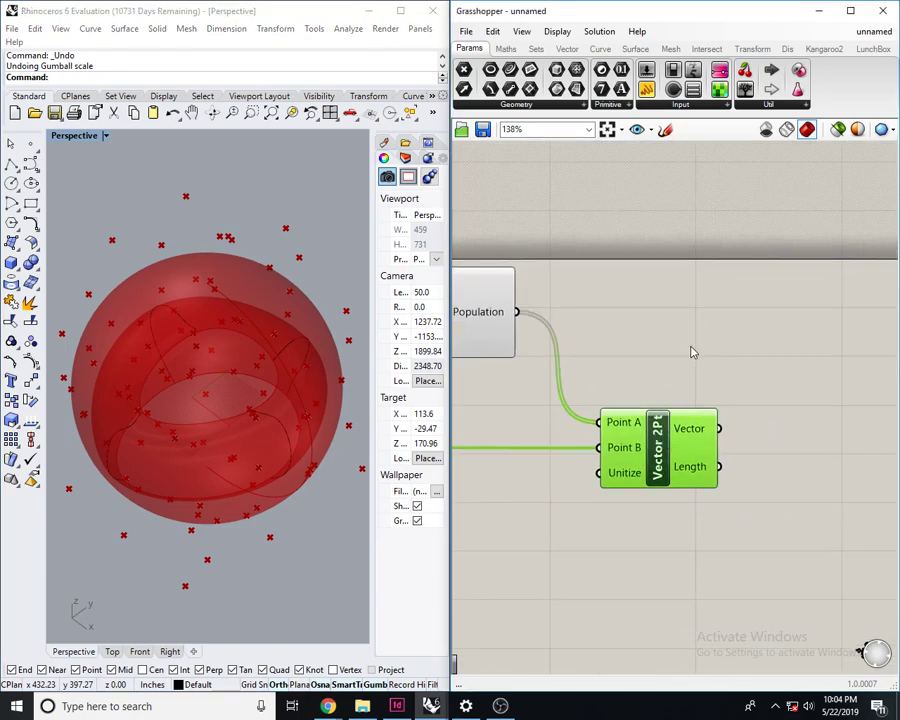
scroll(695, 352, "up", 2)
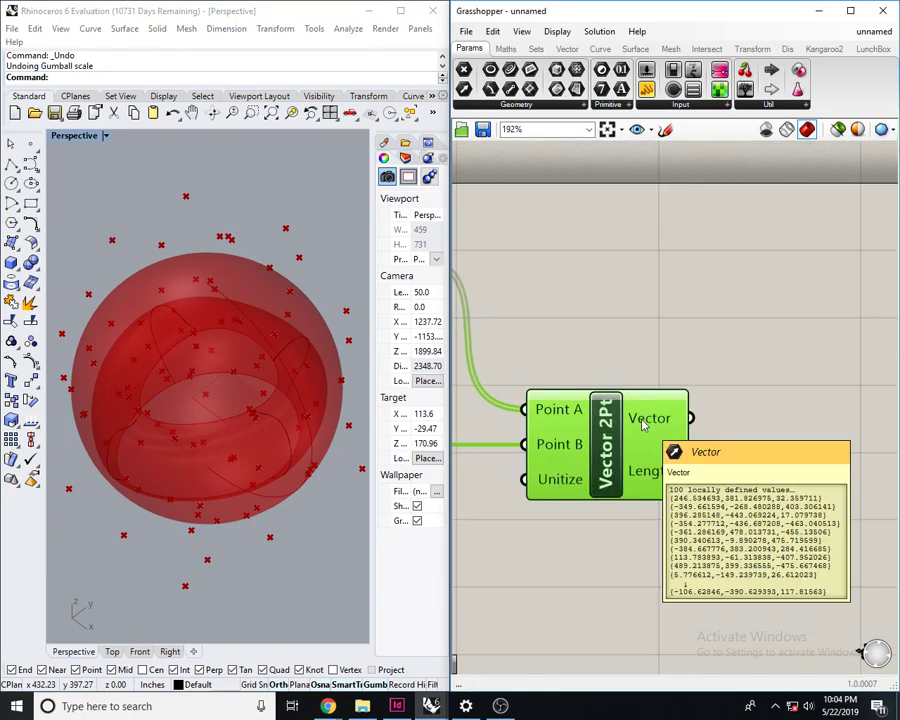
right_click_drag(270, 430, 224, 422)
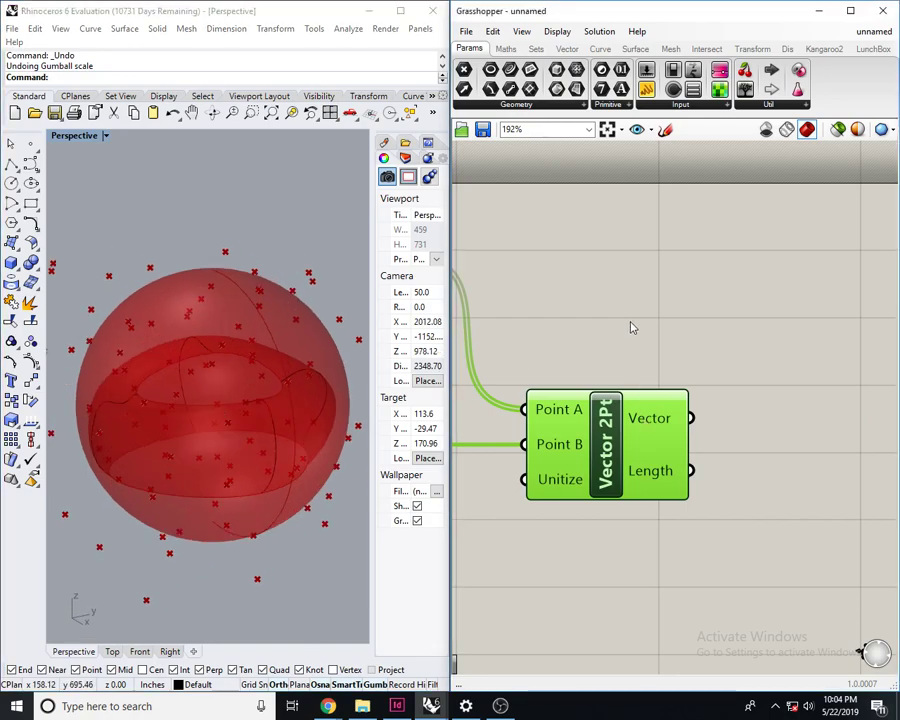
- Add a Plane Normal component above Vector 2Pt
right_click_drag(631, 327, 601, 355)
double_click(681, 325)
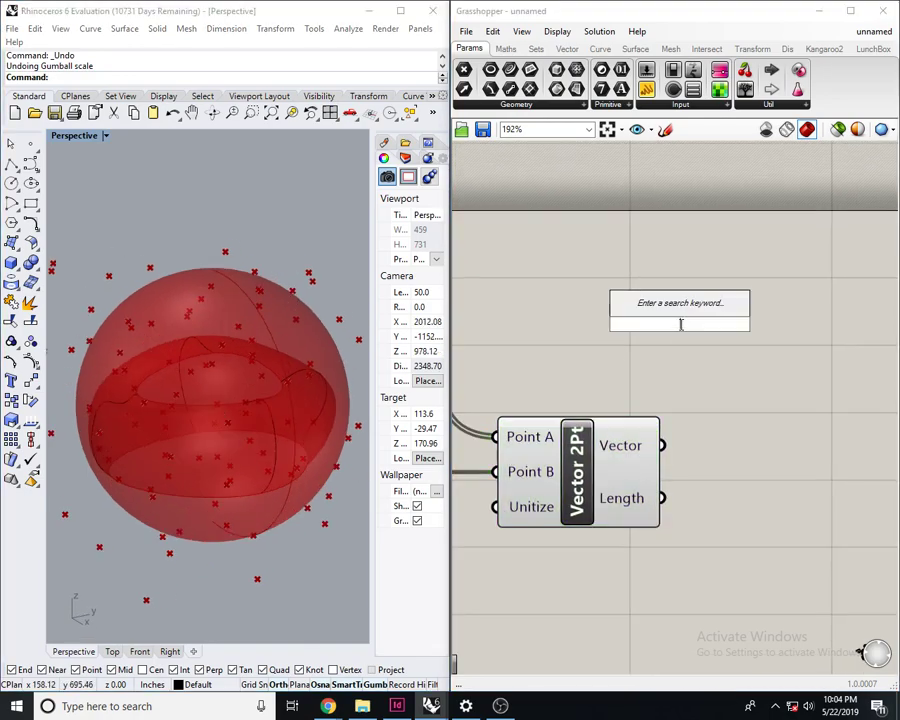
type("per")
key("BackSpace")
key("BackSpace")
key("BackSpace")
type("plan")
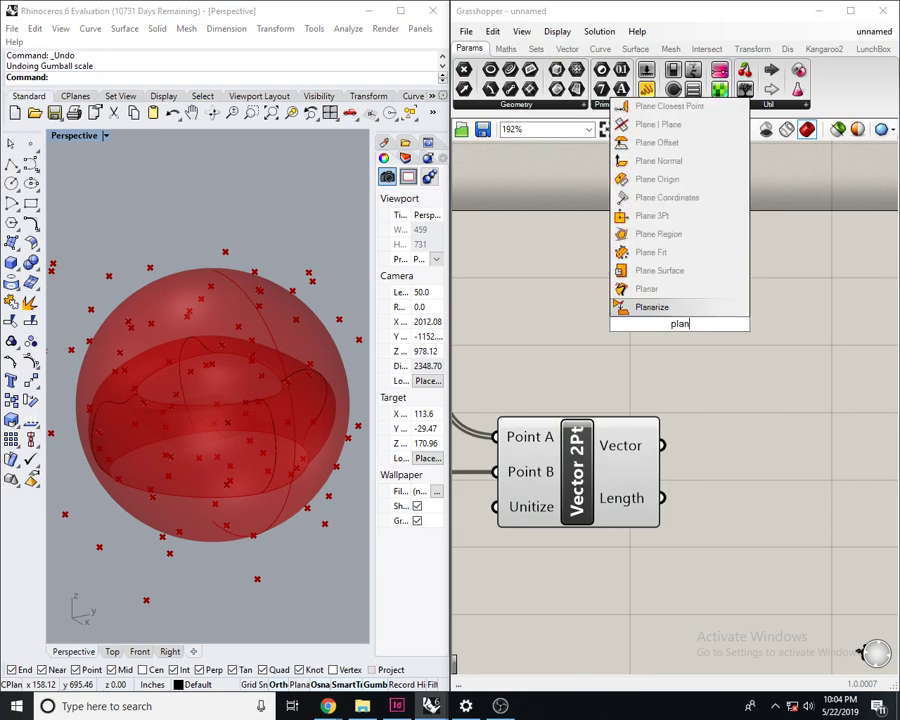
left_click(678, 161)
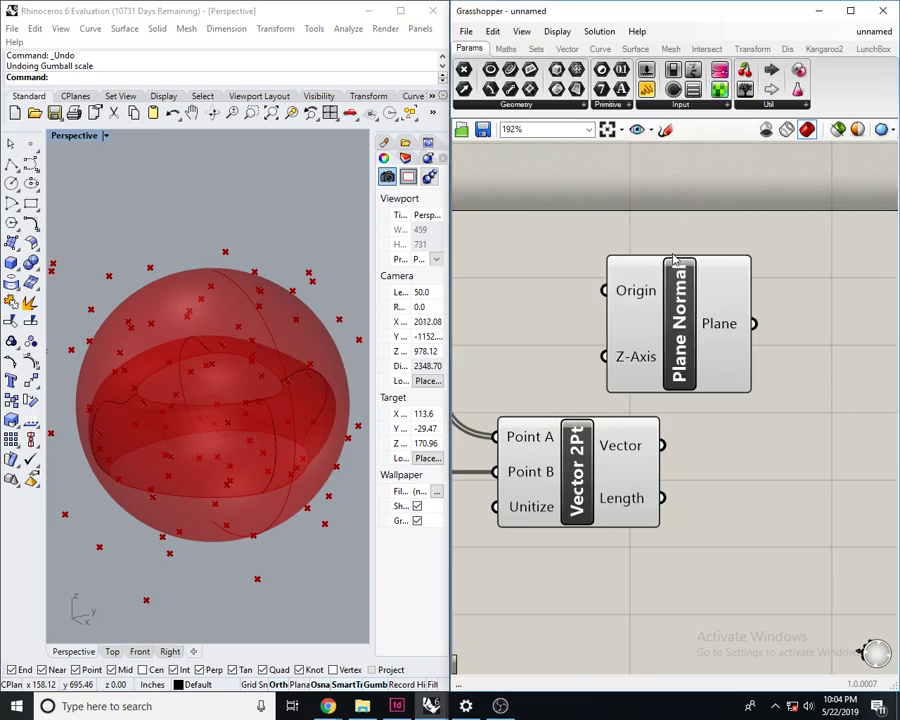
- Place Plane Normal beyond Vector 2Pt and feed the sphere's centre point into its Origin
left_click_drag(655, 299, 777, 320)
left_click_drag(712, 313, 669, 311)
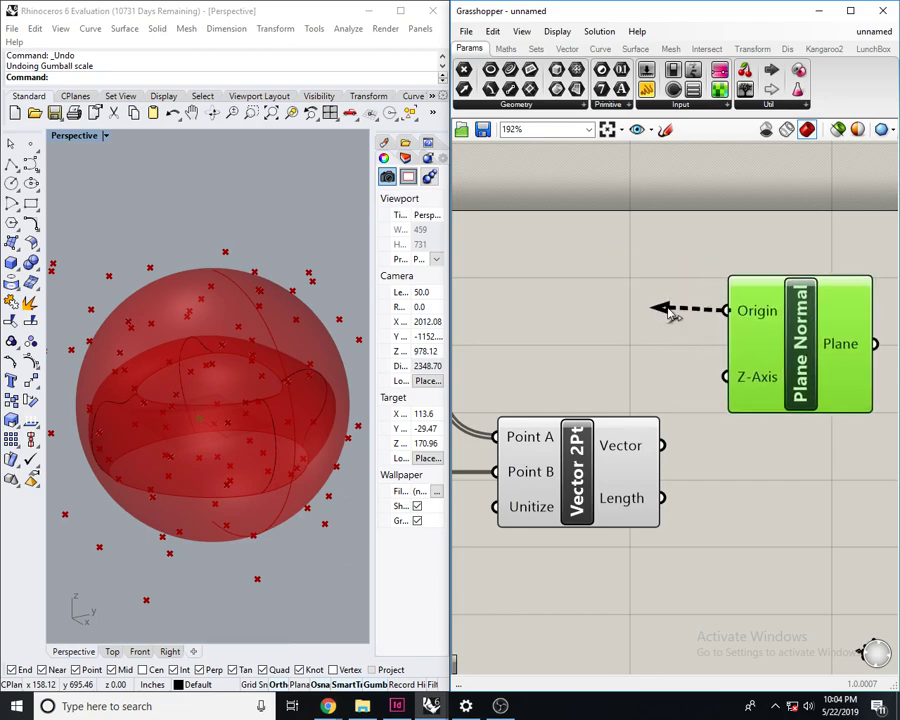
scroll(740, 372, "down", 5)
scroll(850, 359, "up", 3)
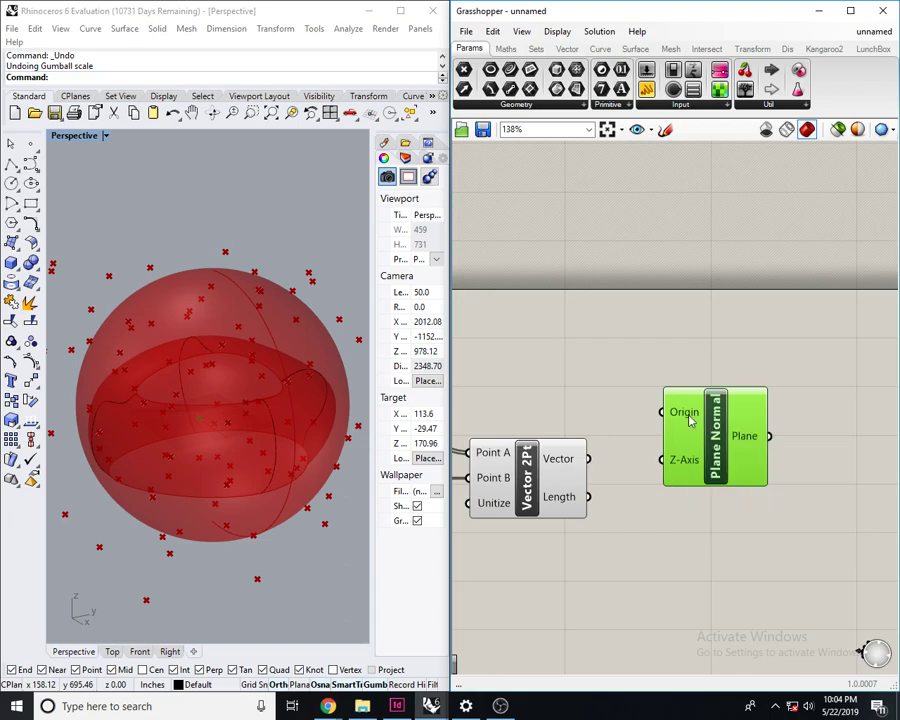
scroll(729, 266, "down", 13)
left_click_drag(714, 254, 525, 277)
scroll(570, 300, "up", 5)
scroll(732, 306, "up", 5)
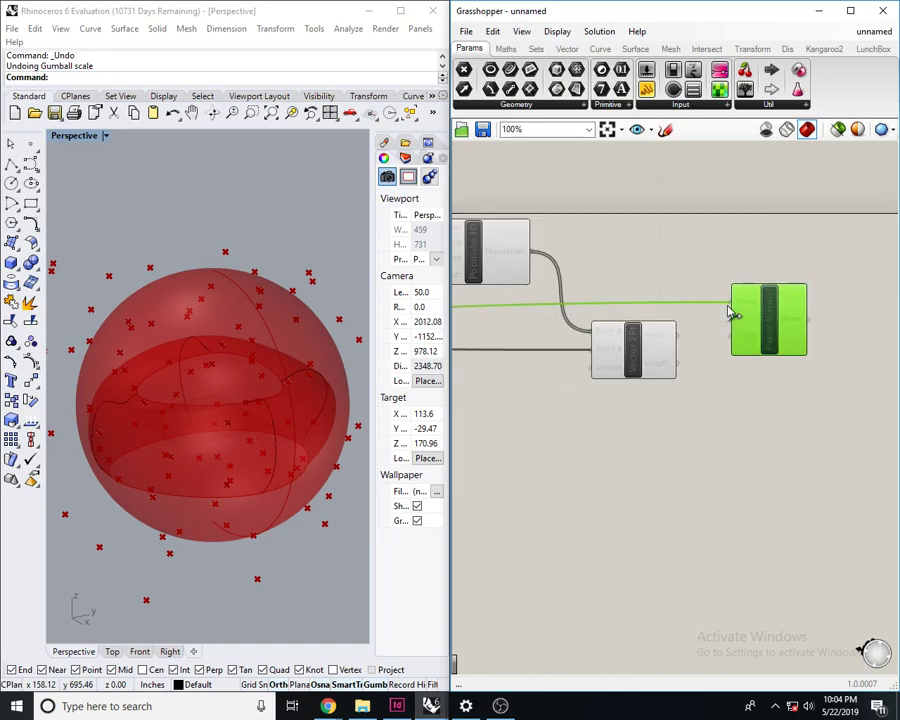
- Connect Vector 2Pt's Vector output to Plane Normal's Z-Axis
scroll(726, 330, "down", 4)
right_click_drag(676, 357, 686, 369)
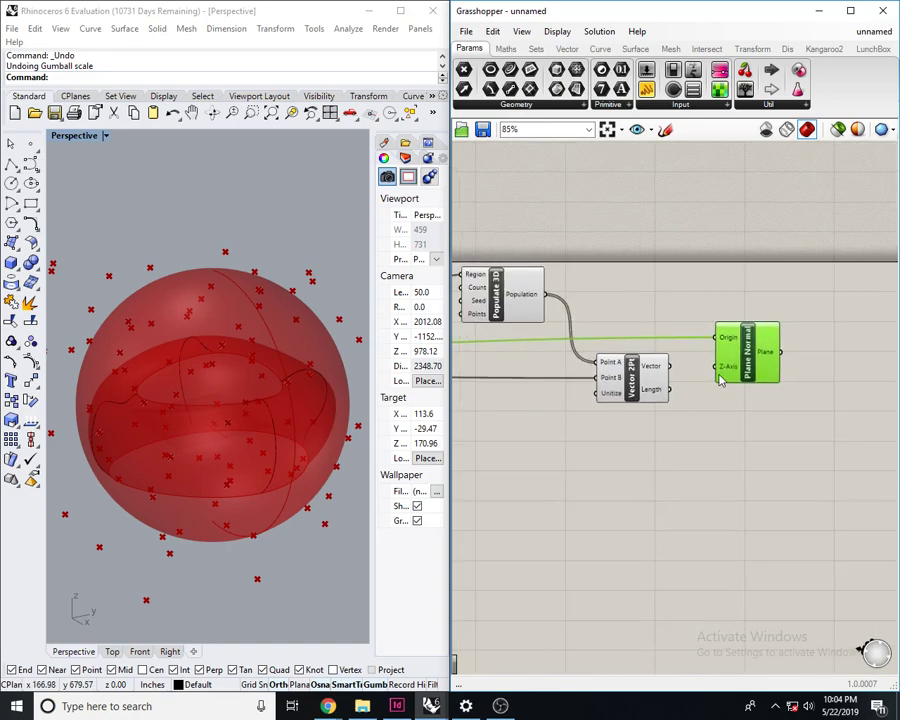
scroll(651, 371, "up", 5)
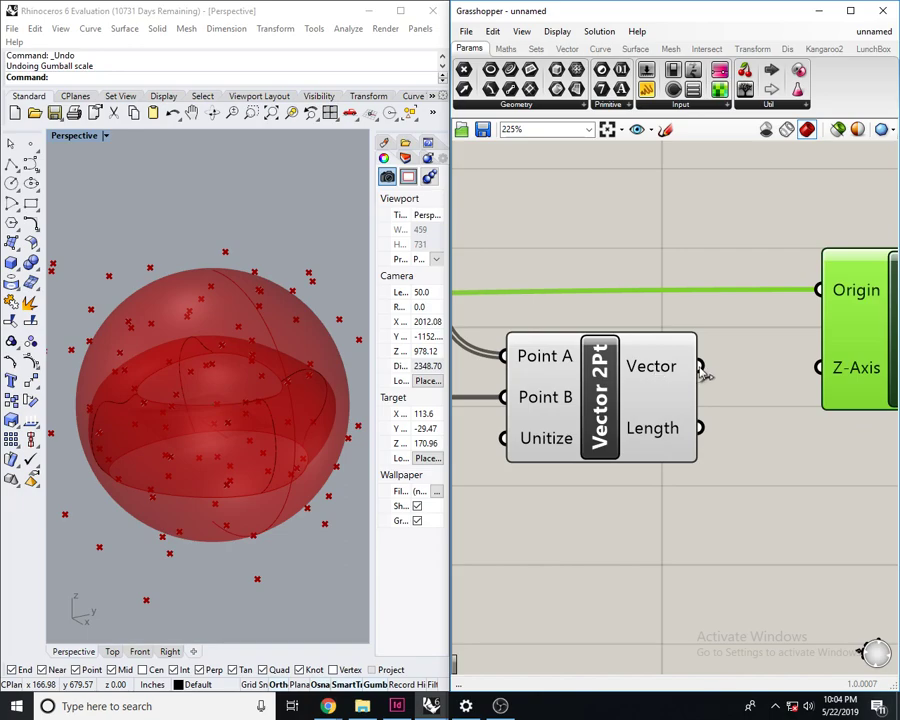
right_click_drag(814, 366, 740, 396)
- Inspect the Plane Normal planes clustered at the sphere's centre, up close and against the whole sphere
scroll(204, 410, "up", 6)
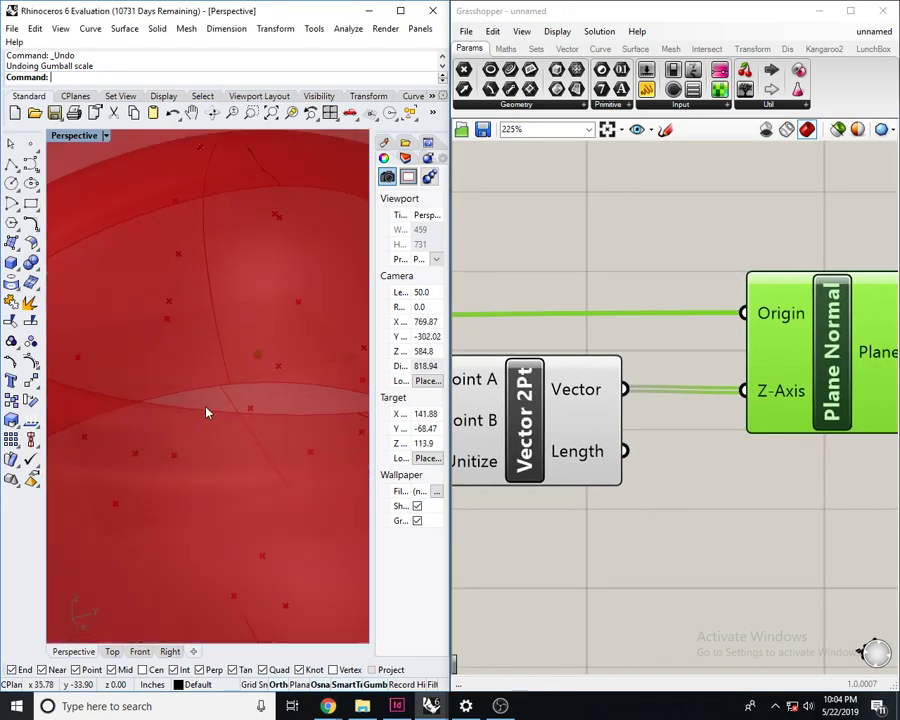
scroll(233, 372, "down", 10)
scroll(236, 368, "up", 3)
scroll(270, 380, "up", 4)
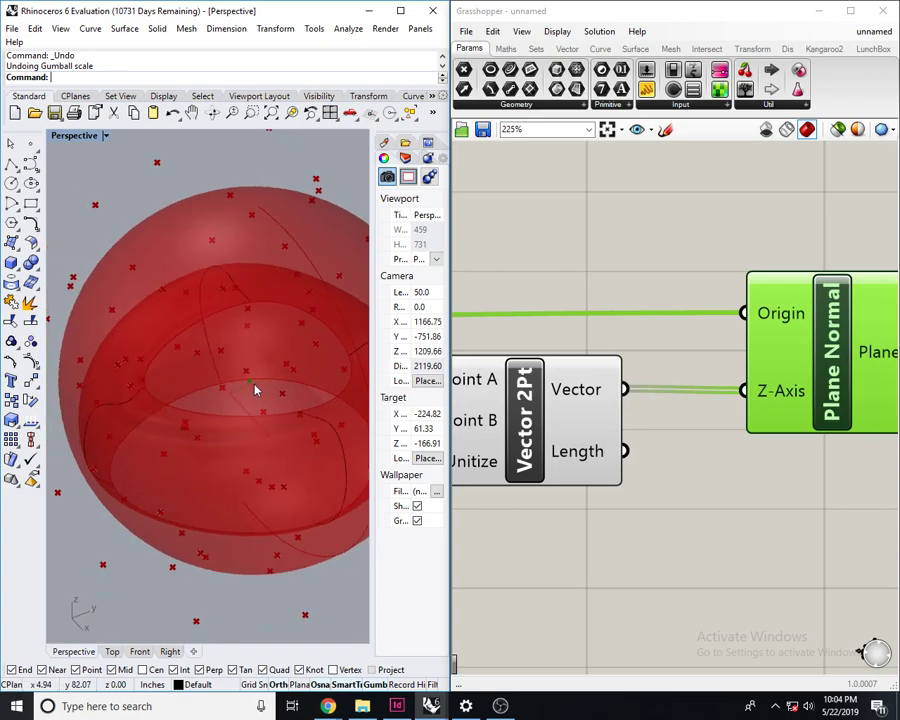
right_click_drag(714, 374, 643, 385)
scroll(291, 416, "down", 5)
scroll(329, 416, "up", 8)
scroll(235, 339, "up", 5)
scroll(235, 345, "down", 2)
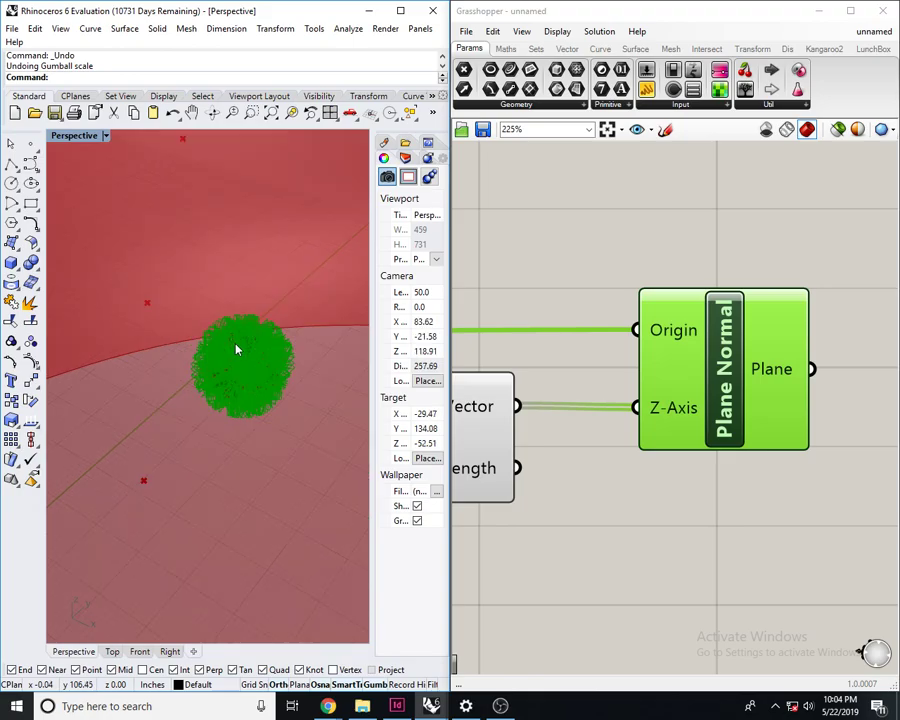
scroll(261, 396, "up", 2)
scroll(261, 397, "down", 1)
scroll(261, 397, "down", 10)
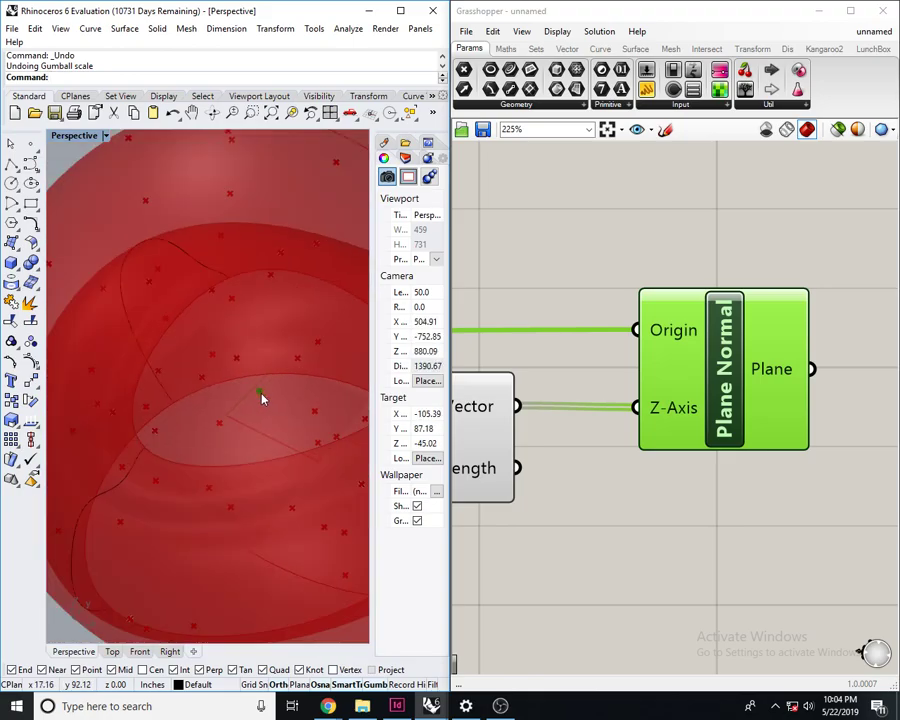
scroll(260, 390, "down", 3)
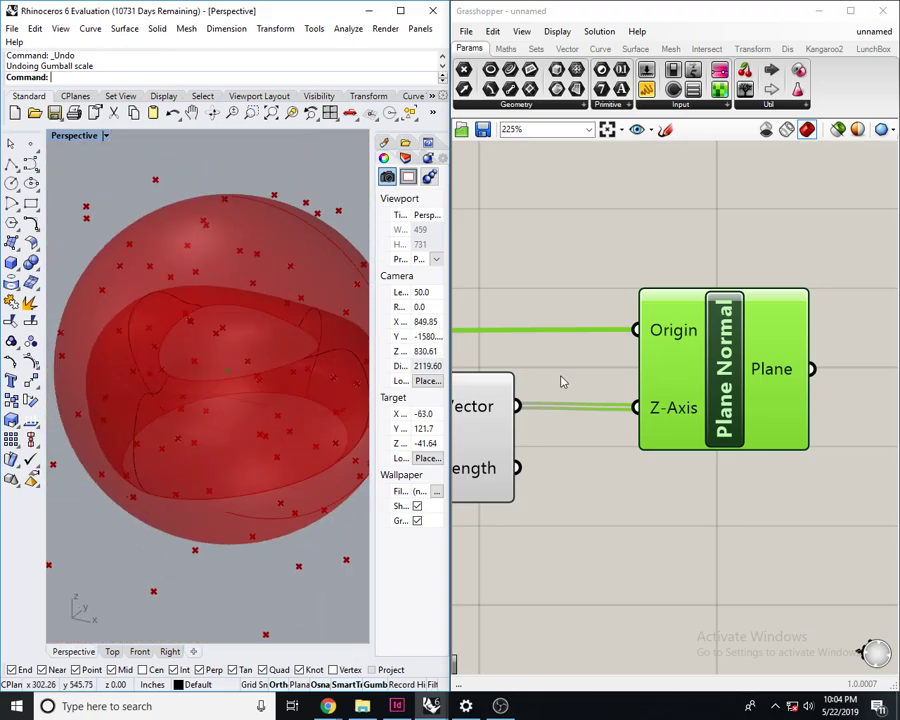
- Move Vector 2Pt and Plane Normal together lower on the canvas
scroll(778, 346, "down", 5)
scroll(684, 389, "up", 3)
scroll(740, 394, "up", 3)
left_click_drag(808, 402, 672, 271)
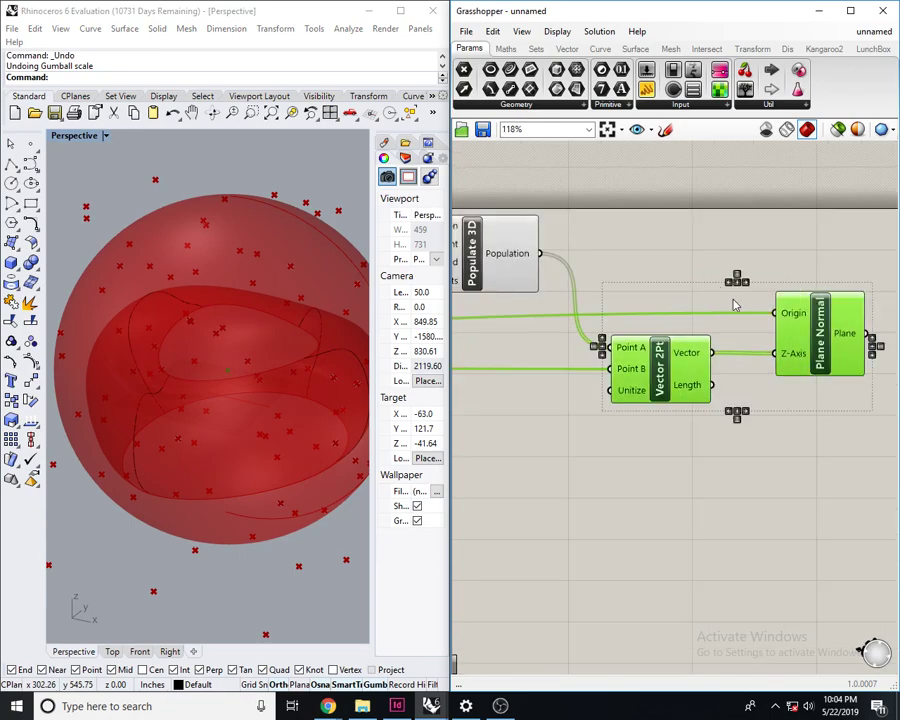
scroll(824, 364, "down", 3)
right_click_drag(824, 364, 708, 288)
left_click_drag(708, 288, 706, 383)
scroll(750, 340, "up", 3)
- Add a Brep | Plane intersection component after Plane Normal
double_click(715, 345)
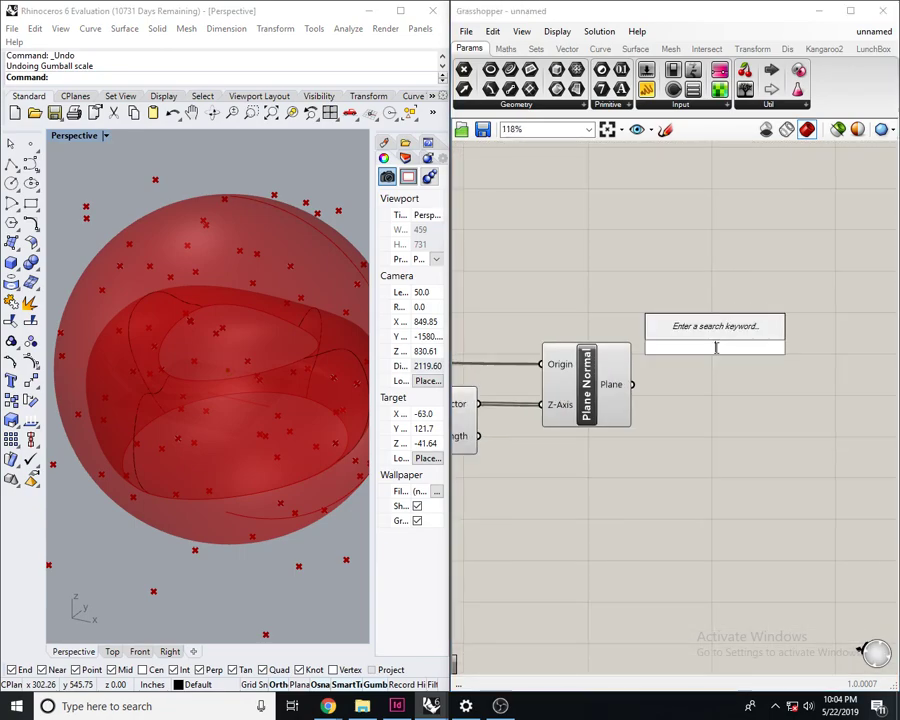
double_click(676, 394)
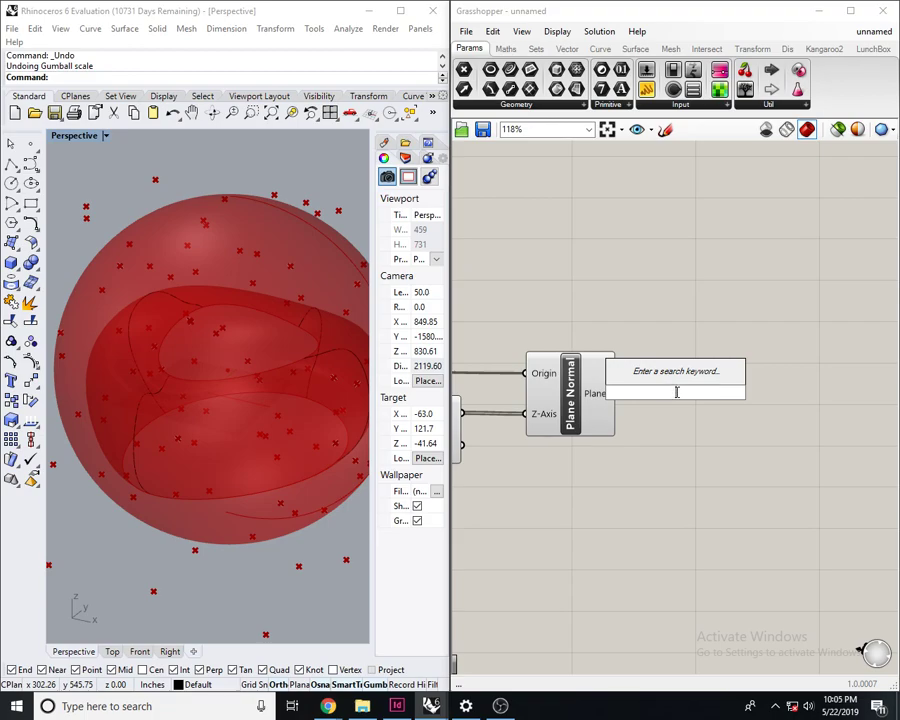
type("br")
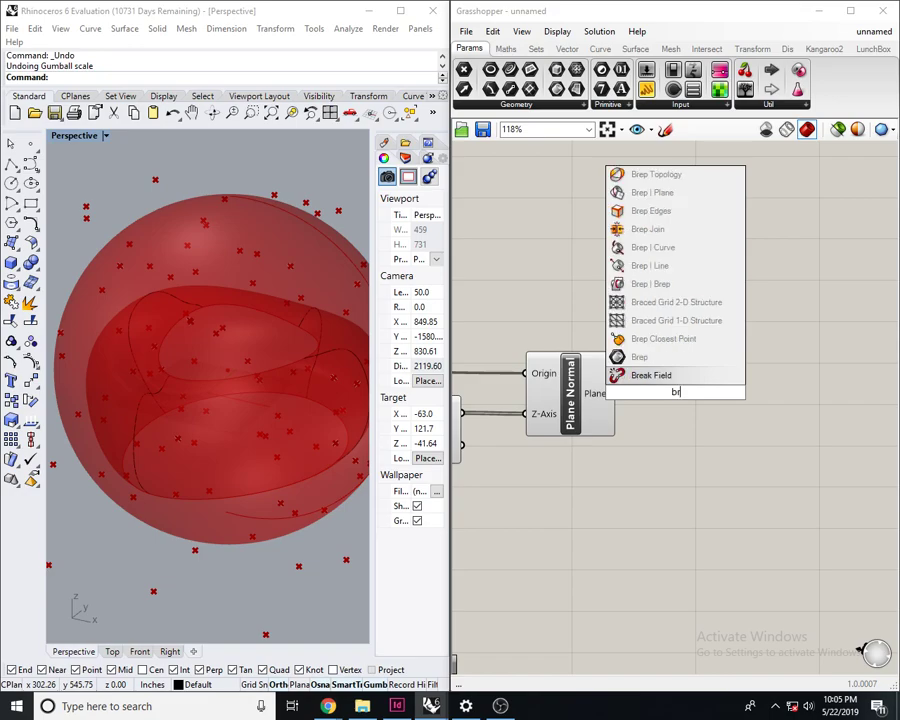
type("ep plane")
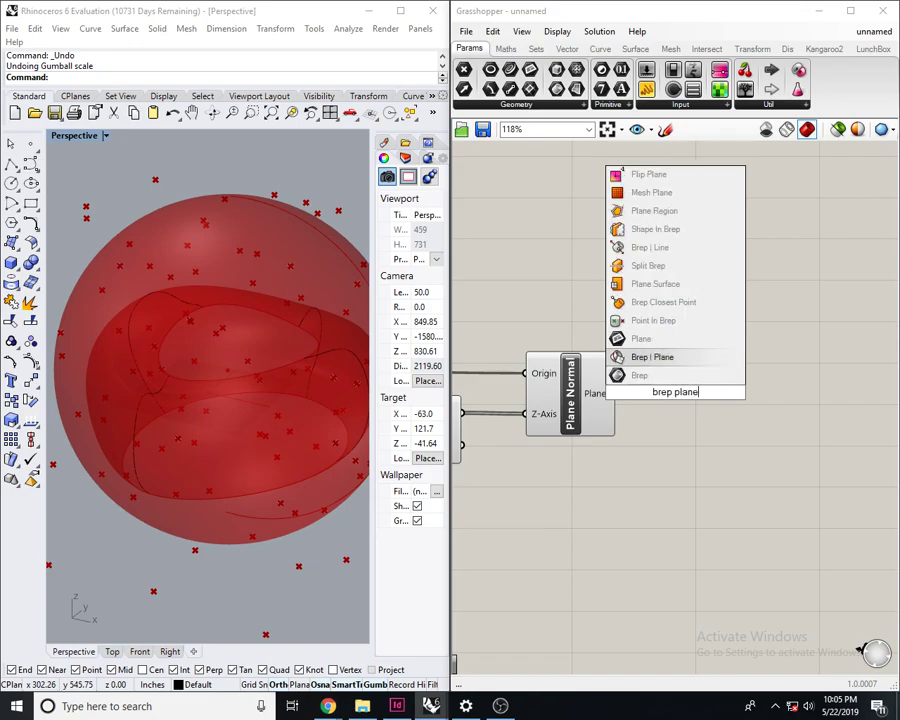
left_click(652, 357)
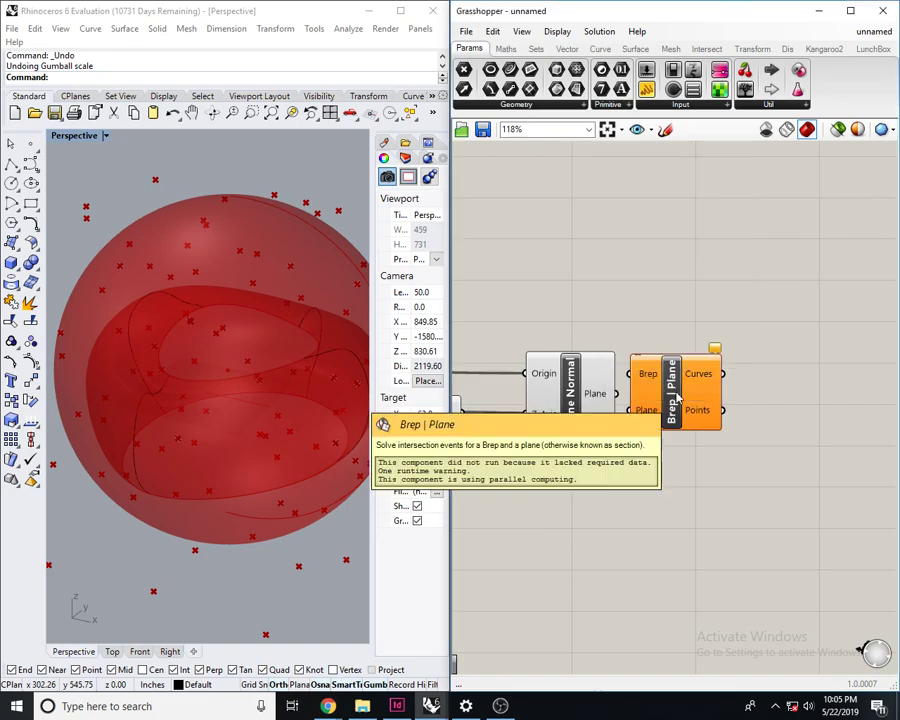
scroll(670, 407, "up", 3)
scroll(670, 407, "up", 1)
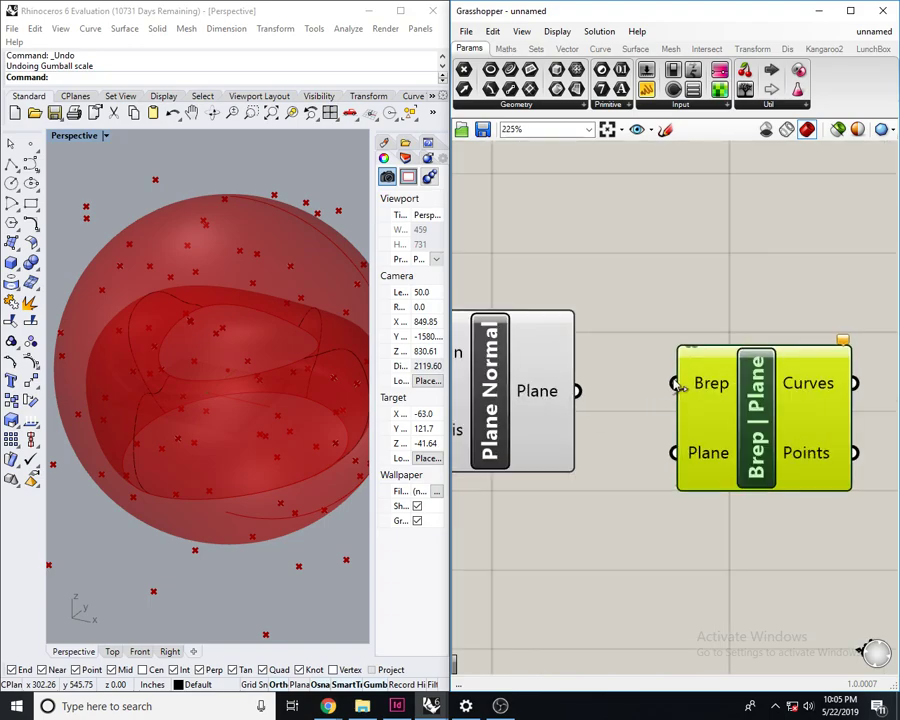
- Connect the stadium shell's Brep and Plane Normal's planes to the Brep and Plane inputs of Brep | Plane
scroll(660, 405, "down", 8)
scroll(710, 400, "up", 8)
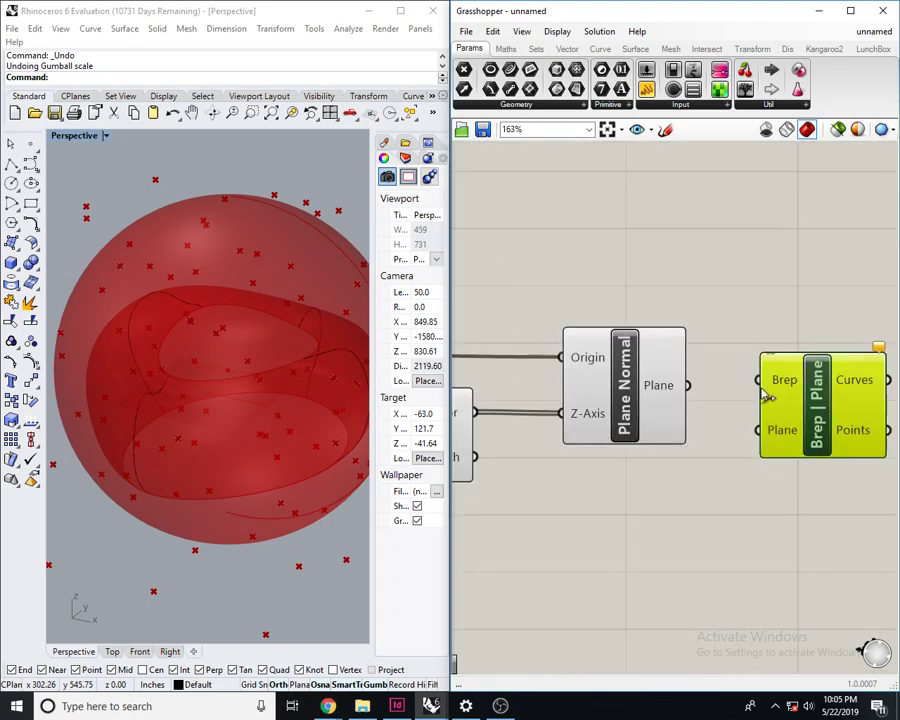
right_click_drag(788, 398, 772, 404)
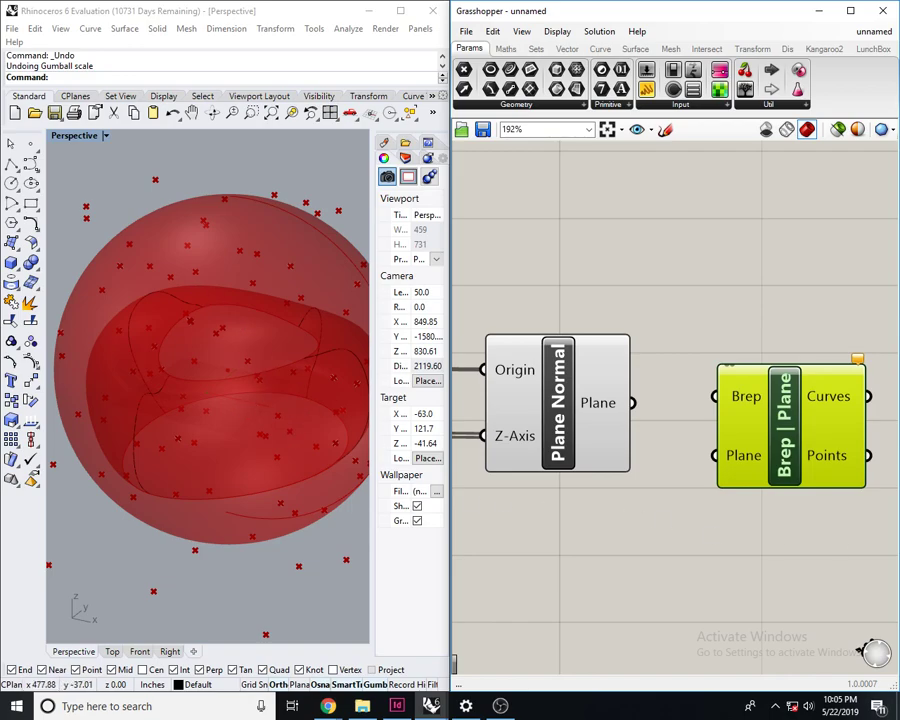
left_click_drag(705, 384, 645, 396)
scroll(780, 216, "down", 5)
scroll(880, 200, "up", 1)
scroll(646, 194, "up", 2)
scroll(506, 160, "down", 1)
scroll(664, 394, "up", 5)
scroll(608, 380, "down", 5)
scroll(680, 527, "up", 2)
scroll(679, 527, "up", 3)
scroll(702, 400, "up", 2)
left_click_drag(730, 373, 626, 358)
- Examine the plane intersection curves on the stadium shell from several angles
mouse_move(226, 398)
right_mouse_down()
mouse_move(196, 476)
mouse_move(232, 388)
right_mouse_up()
scroll(196, 388, "up", 8)
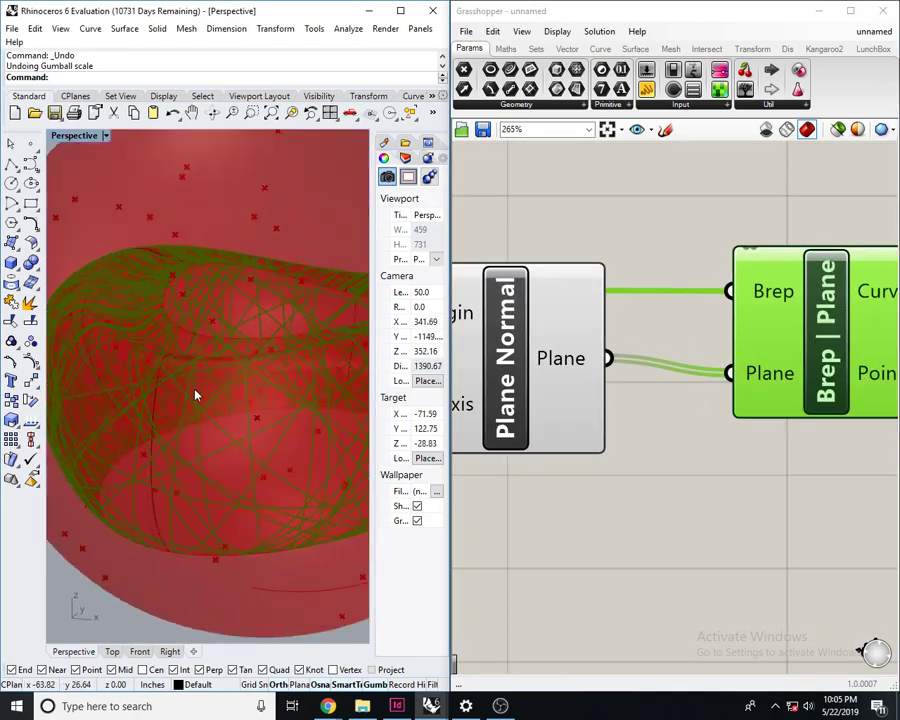
scroll(207, 459, "down", 12)
right_click_drag(214, 433, 309, 388)
scroll(207, 414, "up", 10)
scroll(229, 388, "down", 8)
scroll(263, 392, "up", 8)
right_click_drag(225, 388, 301, 438)
right_click_drag(218, 438, 285, 430)
scroll(556, 429, "down", 3)
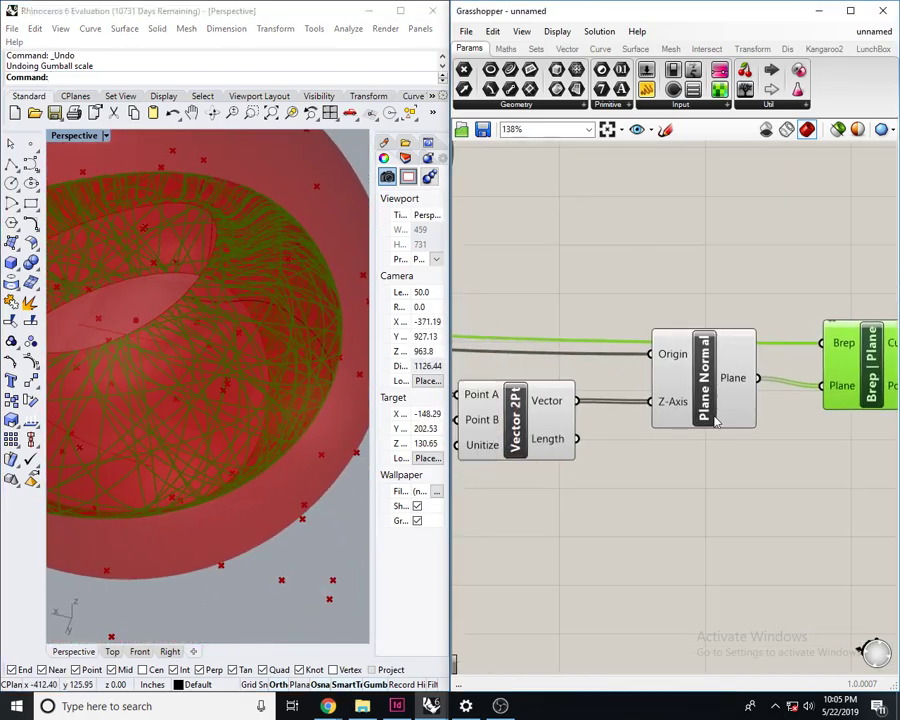
- Move Plane Normal slightly lower on the canvas
left_click(717, 420)
left_click_drag(717, 427, 717, 444)
left_click(727, 488)
- Add a Number Slider with value 100 beside Populate 3D and connect it to the Count input
scroll(558, 484, "down", 3)
right_click_drag(558, 484, 827, 448)
scroll(715, 308, "up", 3)
left_click(701, 215)
right_click_drag(640, 282, 670, 364)
double_click(670, 360)
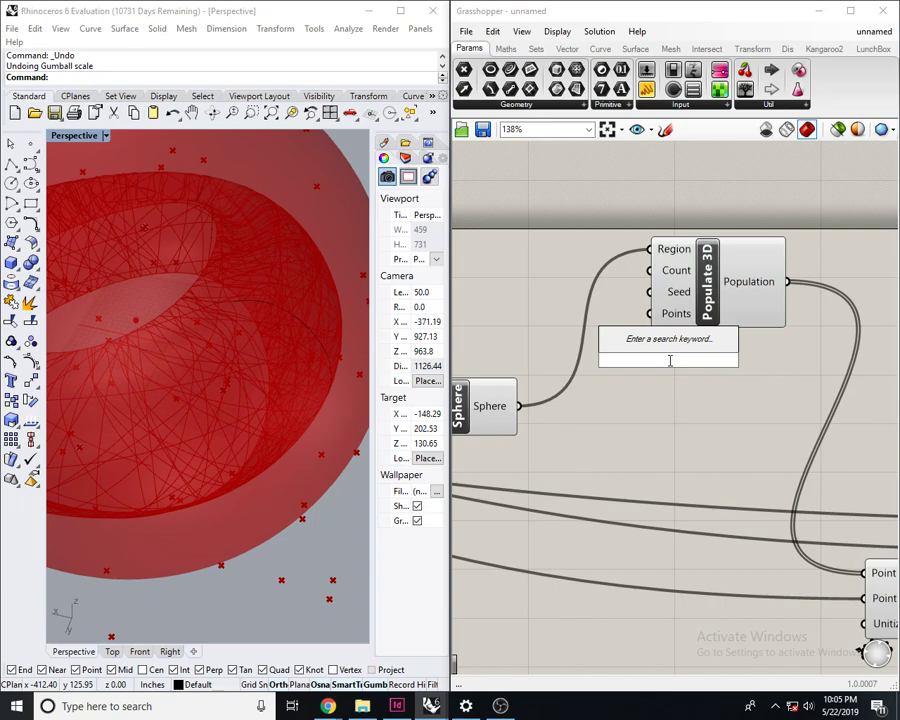
type("100")
key("Return")
left_click_drag(669, 361, 504, 312)
scroll(600, 272, "up", 2)
left_click_drag(685, 278, 611, 337)
- Reduce the Populate 3D point count to 39 and view the sparser intersection curves
right_click_drag(602, 341, 673, 345)
left_click_drag(667, 340, 634, 340)
scroll(223, 344, "down", 3)
scroll(253, 323, "up", 5)
right_click_drag(253, 323, 473, 372)
left_click_drag(641, 341, 569, 340)
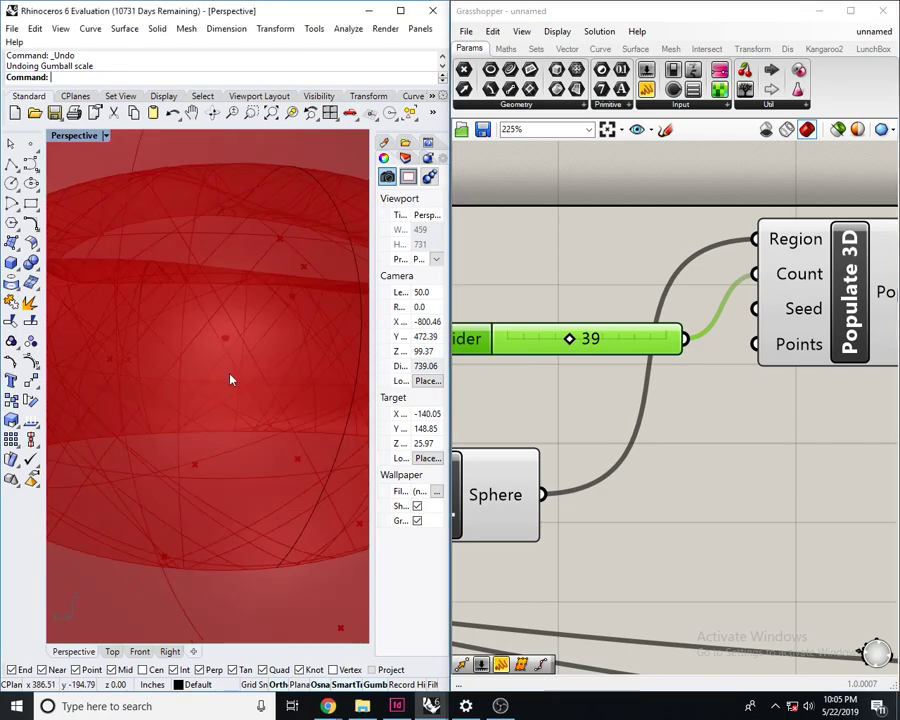
scroll(231, 374, "down", 5)
right_click_drag(191, 476, 291, 388)
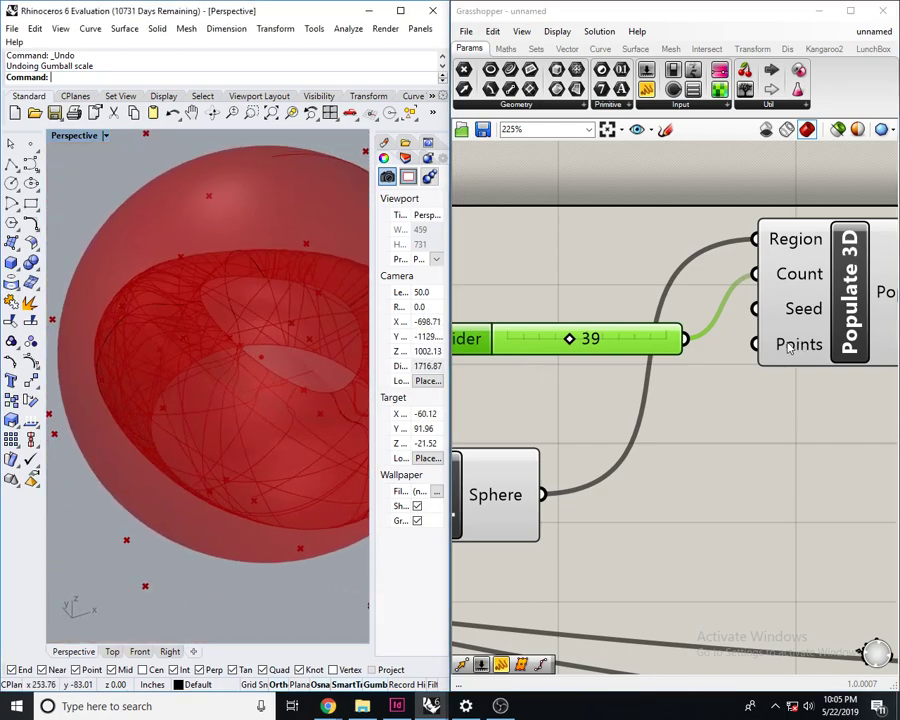
- Turn off the Sphere component's preview so only the shell, curves and points are displayed
scroll(822, 397, "down", 6)
scroll(683, 450, "up", 4)
left_click(711, 433)
middle_click(711, 429)
left_click(750, 384)
scroll(671, 375, "down", 4)
right_click_drag(215, 385, 211, 416)
scroll(207, 376, "up", 8)
scroll(211, 416, "down", 10)
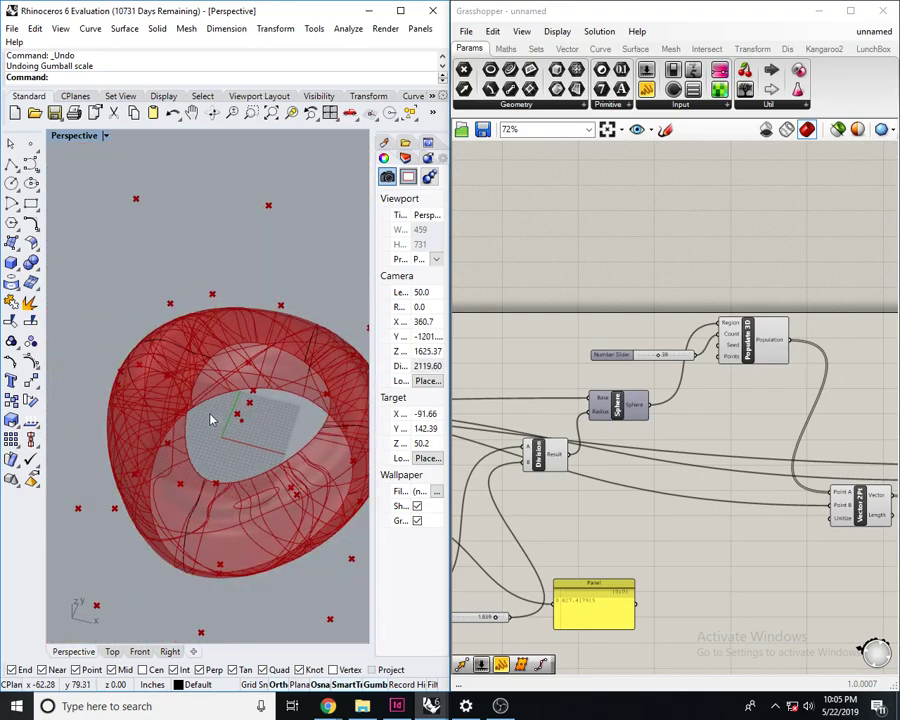
- Move Brep | Plane slightly away from Plane Normal and inspect the data in its Curves output
right_click_drag(736, 469, 471, 501)
left_click_drag(757, 517, 787, 527)
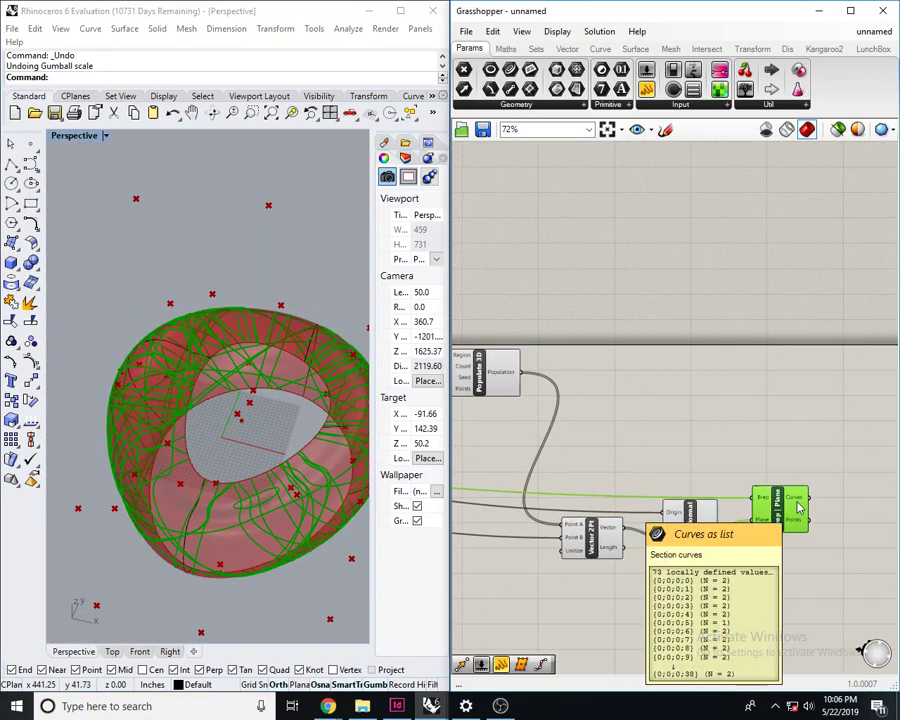
mouse_move(795, 503)
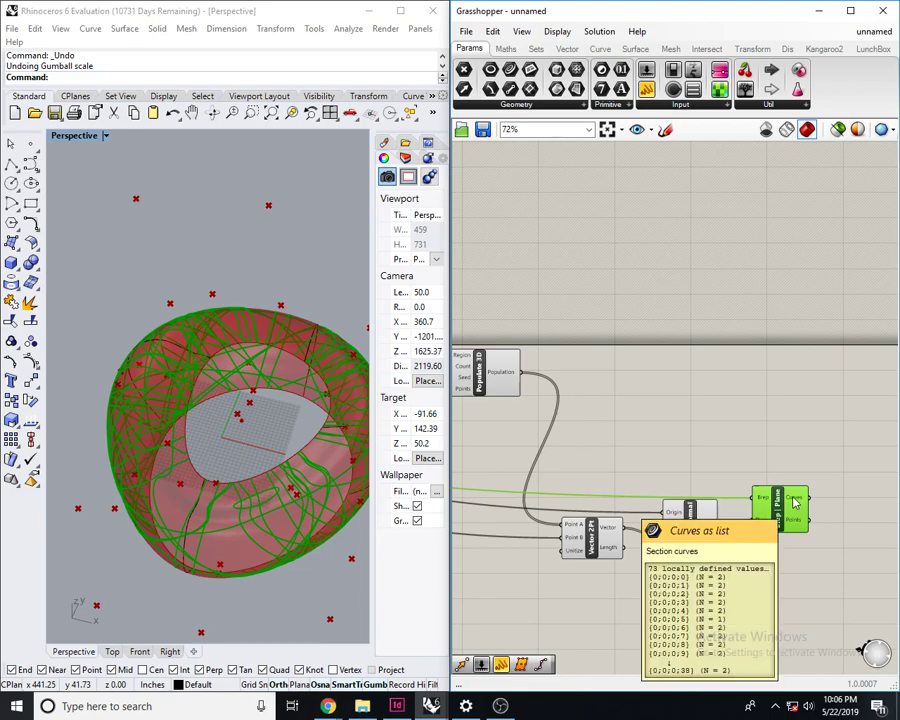
left_click(779, 405)
- Examine the Plane Normal planes at the sphere's centre up close and in relation to the whole shell
left_click(703, 527)
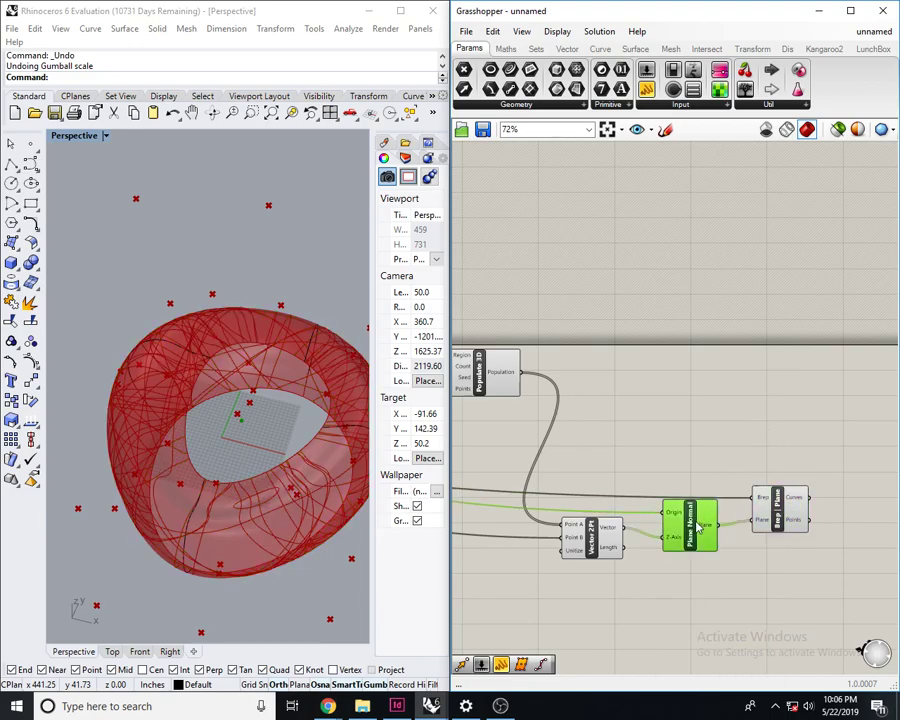
scroll(788, 516, "up", 4)
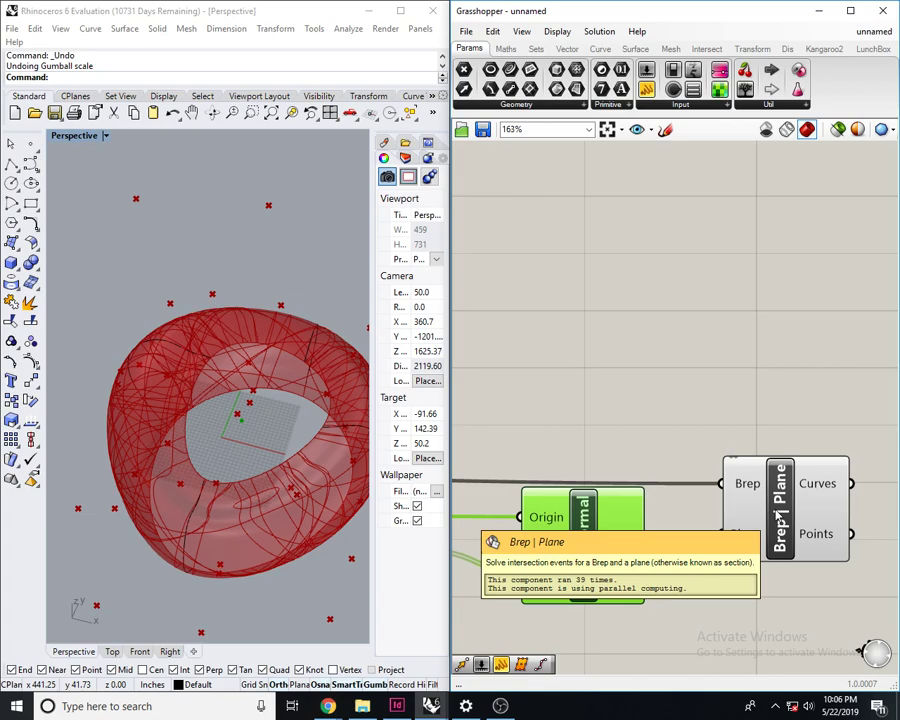
right_click_drag(608, 508, 648, 458)
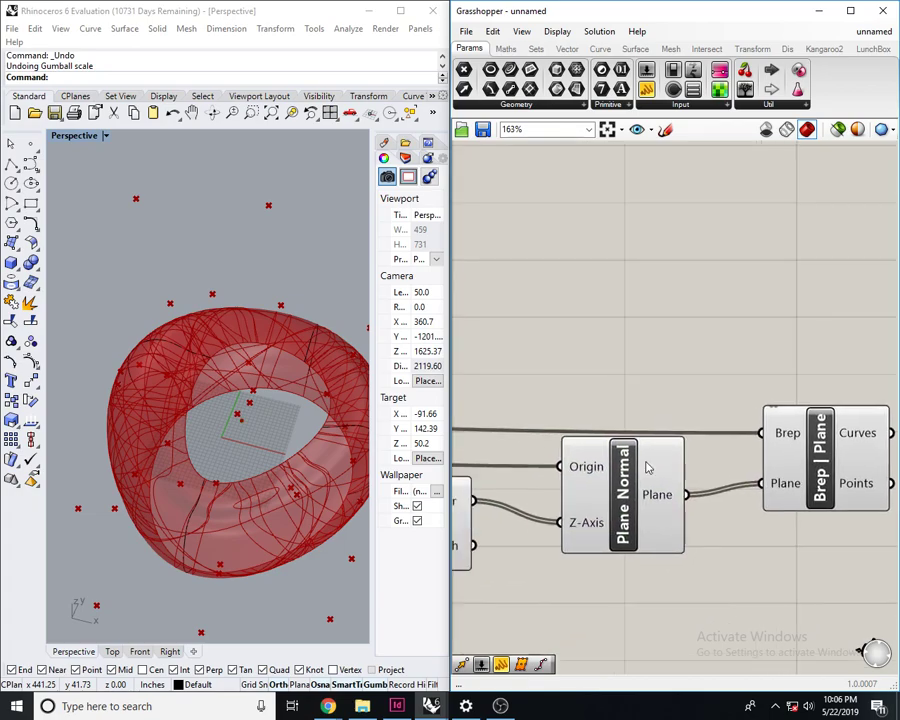
scroll(265, 430, "up", 3)
scroll(265, 430, "up", 5)
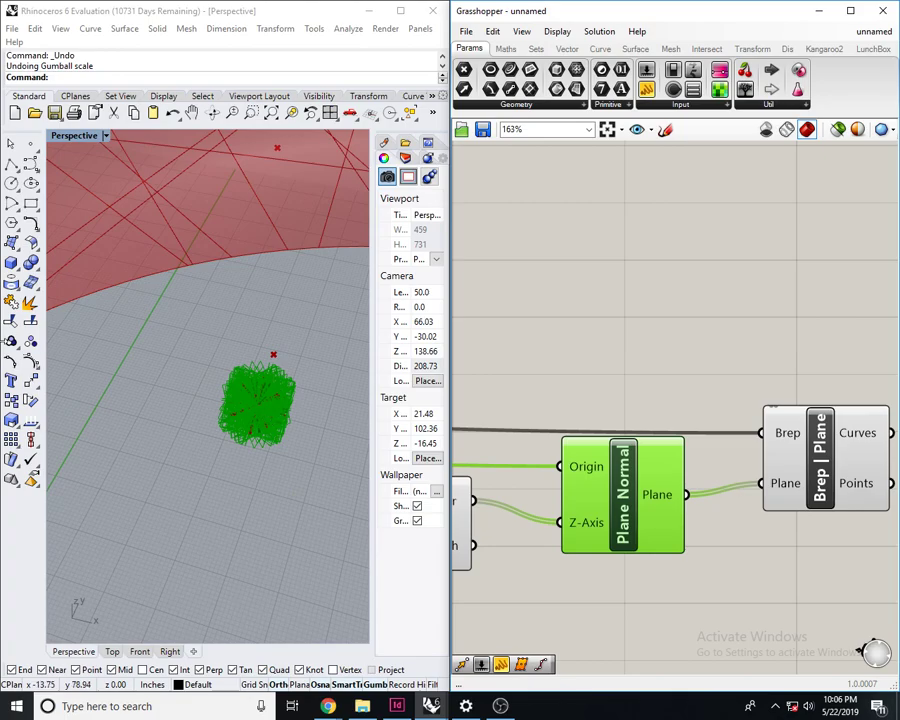
scroll(176, 418, "down", 5)
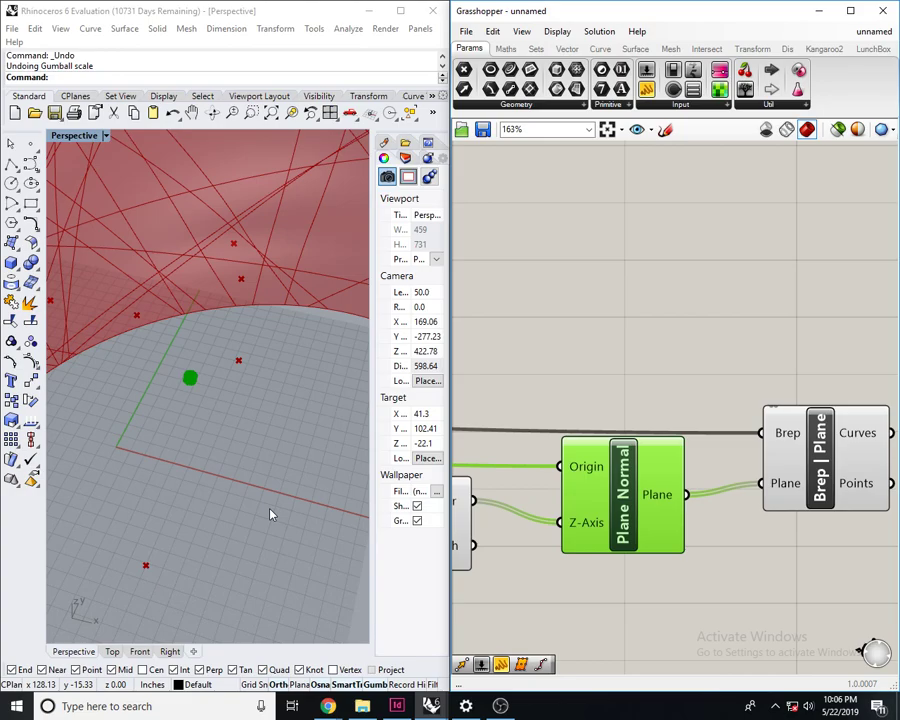
scroll(291, 322, "down", 4)
scroll(265, 336, "up", 3)
scroll(265, 336, "up", 10)
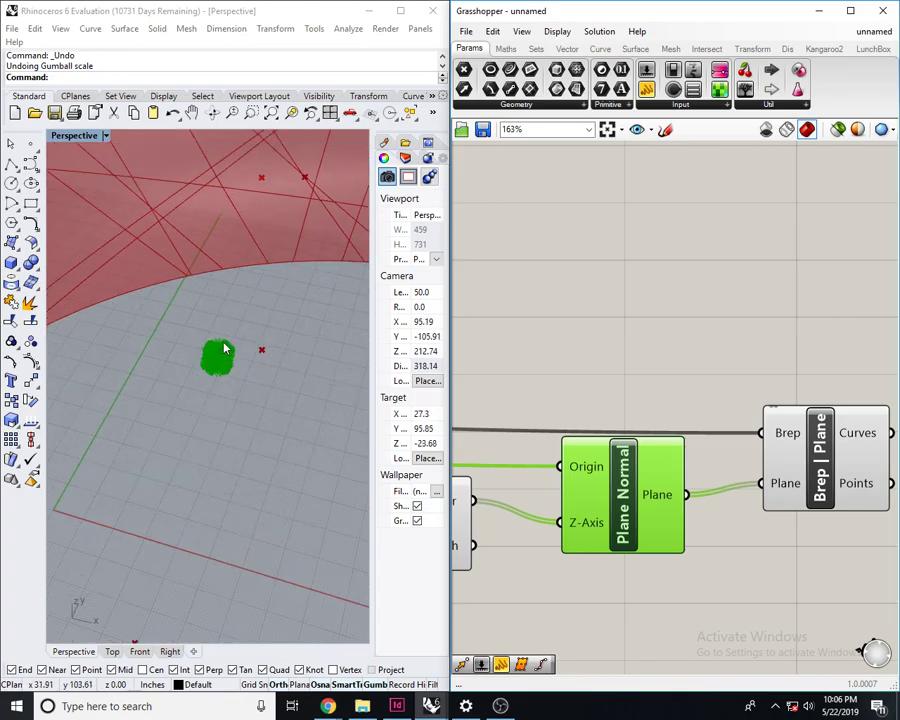
scroll(226, 347, "down", 10)
scroll(231, 347, "up", 1)
scroll(231, 347, "down", 4)
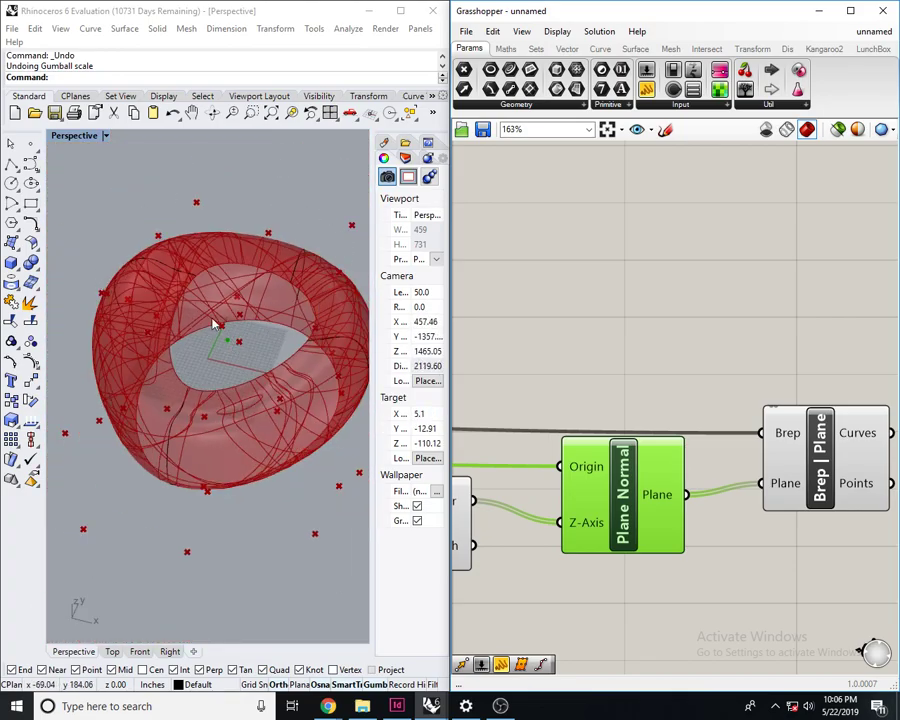
- Highlight the Brep | Plane section curves on the shell
right_click_drag(671, 430, 592, 428)
scroll(742, 422, "up", 2)
left_click(742, 422)
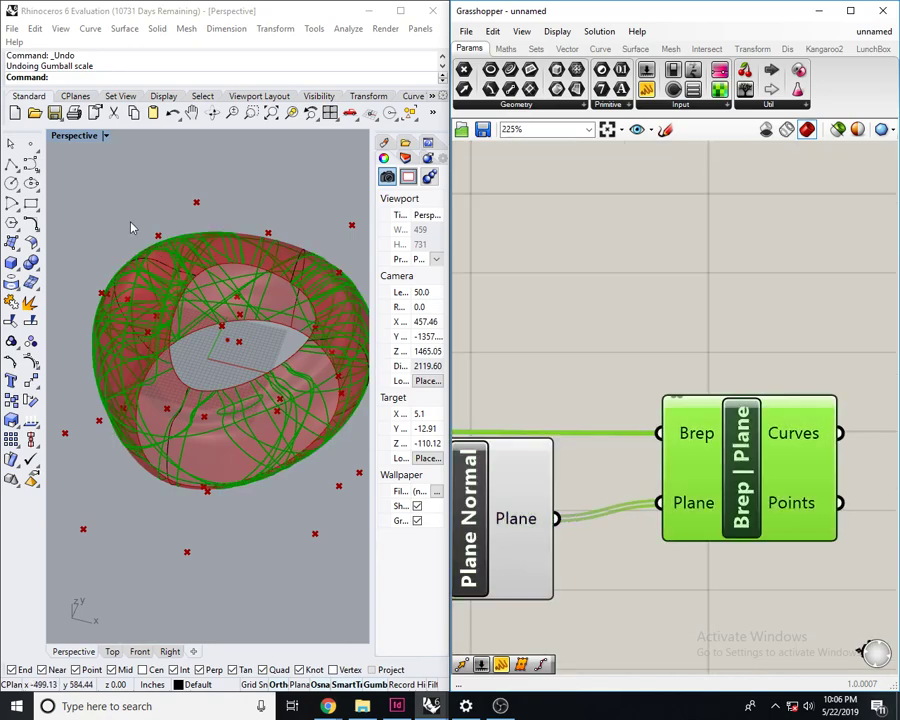
right_click_drag(686, 348, 595, 313)
- Reposition Plane Normal between Vector 2Pt and Brep | Plane so its Plane output lines up with the Plane input
left_click(516, 442)
scroll(555, 422, "down", 3)
right_click_drag(555, 422, 661, 384)
left_click_drag(620, 398, 616, 430)
left_click(647, 293)
right_click_drag(647, 293, 630, 338)
left_click_drag(596, 475, 595, 442)
left_click(579, 336)
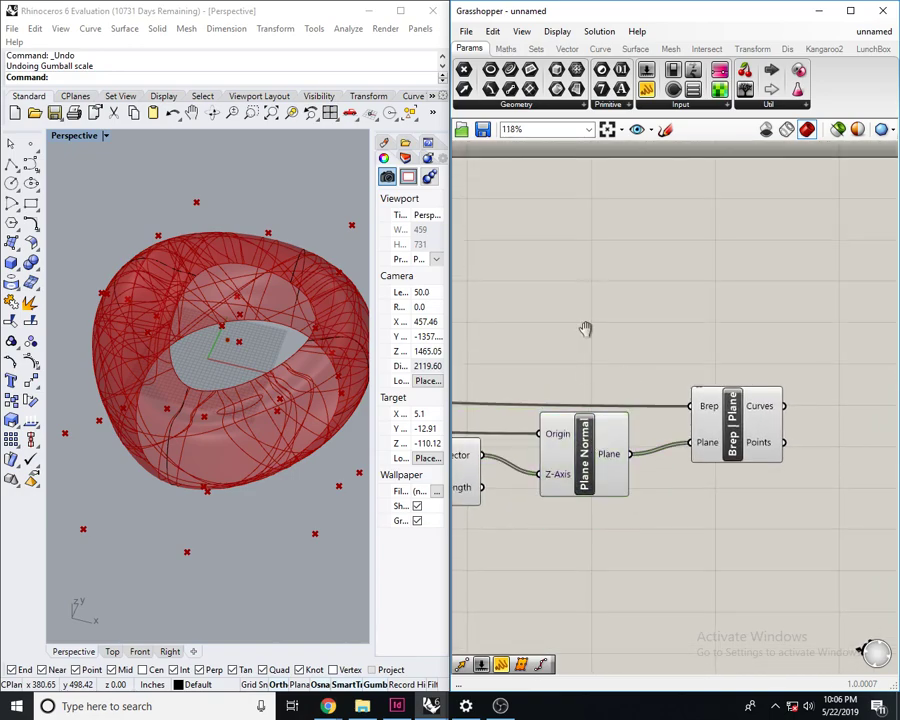
scroll(667, 340, "down", 3)
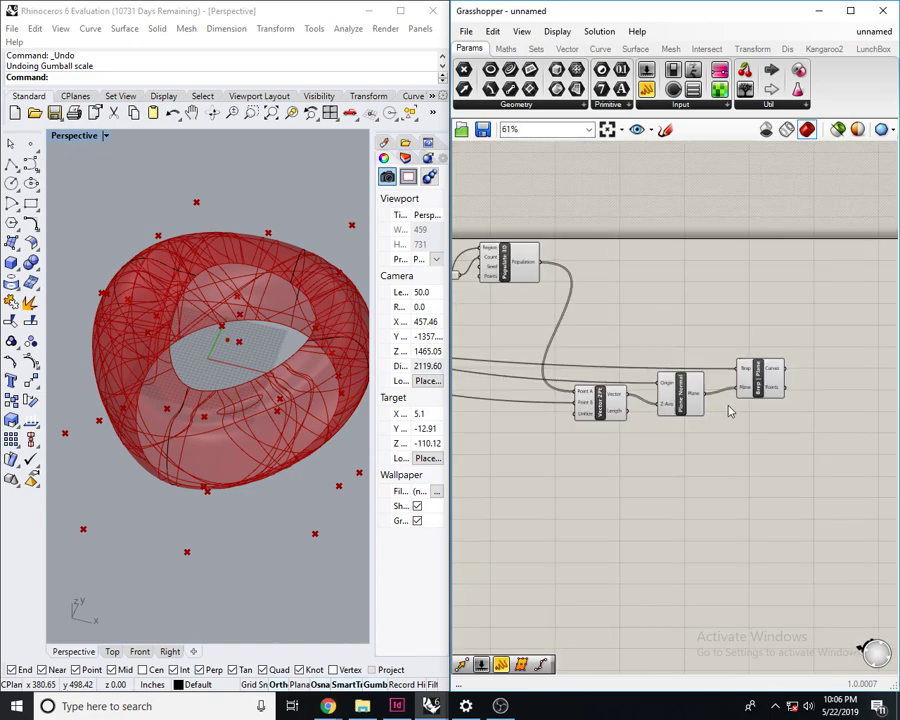
left_click_drag(791, 455, 594, 345)
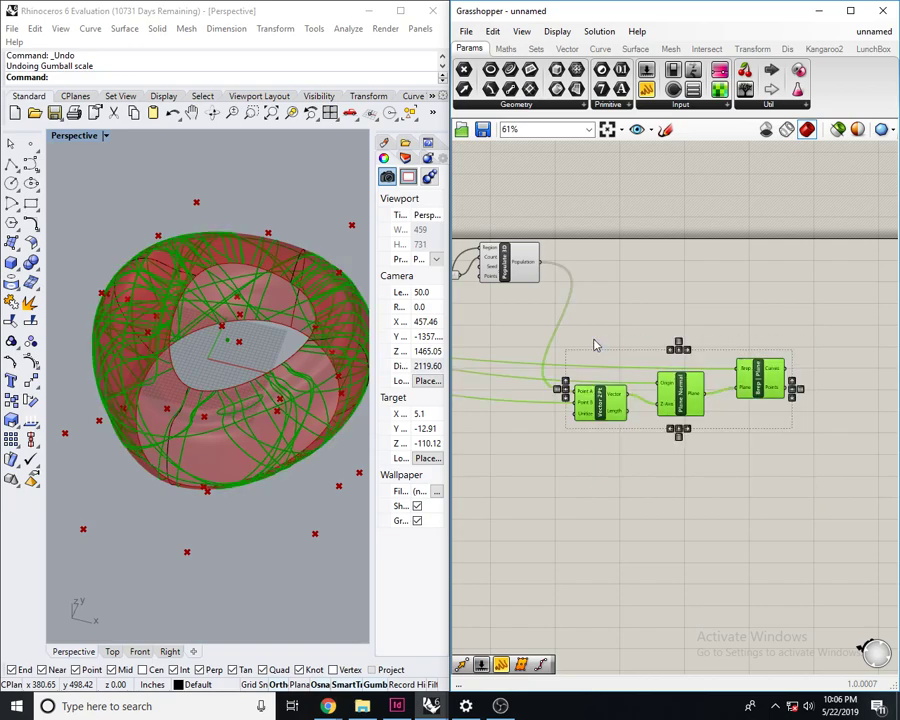
double_click(687, 275)
right_click_drag(712, 300, 675, 321)
double_click(662, 305)
right_click_drag(599, 331, 648, 361)
mouse_move(683, 419)
left_mouse_down()
mouse_move(655, 409)
mouse_move(673, 418)
left_mouse_up()
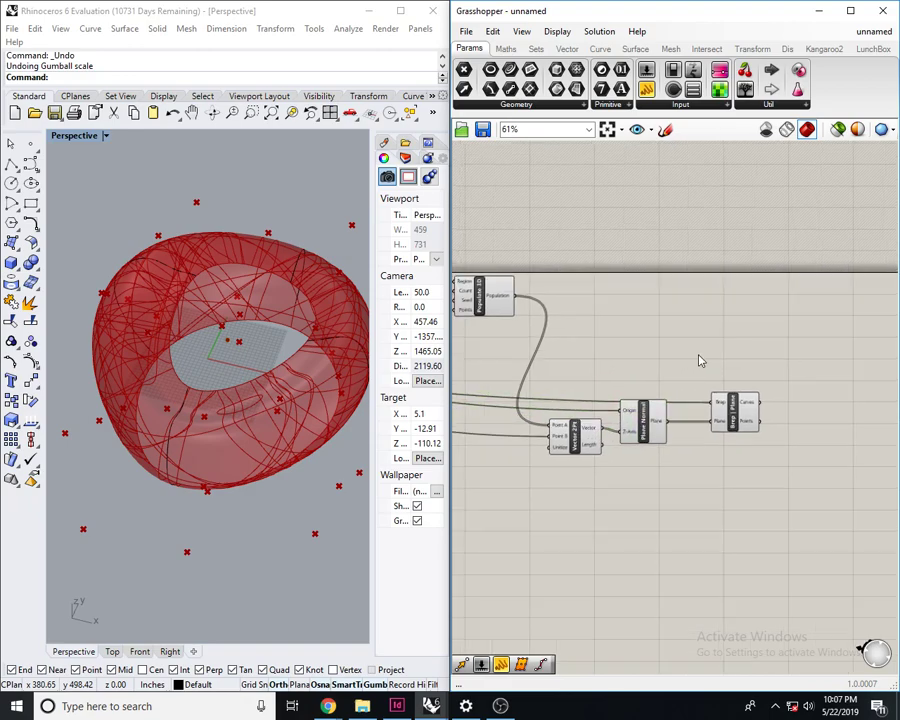
- Add a Rectangle component on the canvas above Plane Normal
scroll(700, 360, "up", 2)
double_click(615, 262)
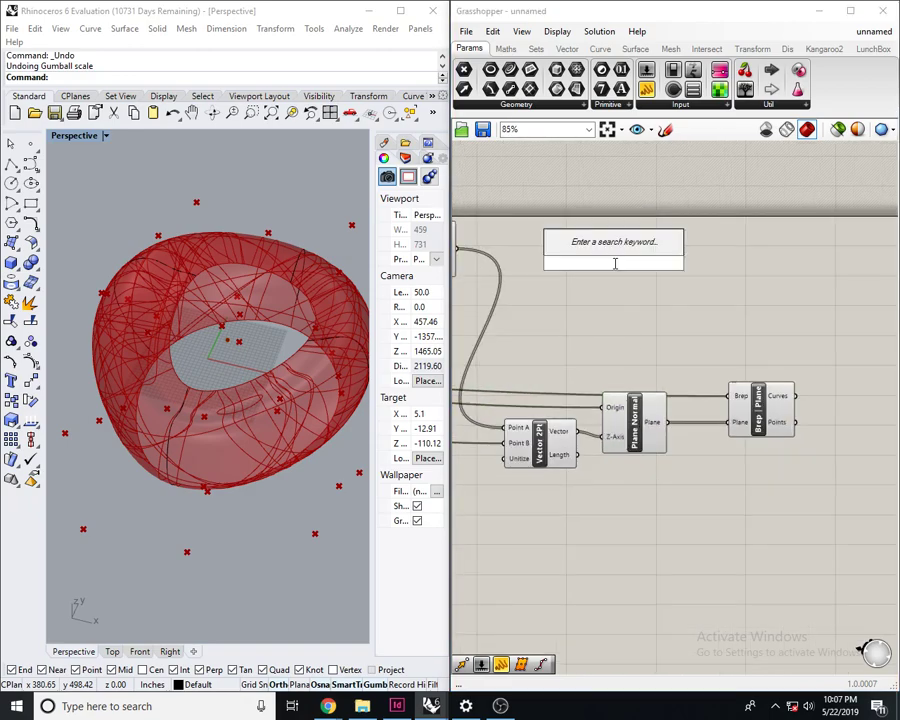
type("rec")
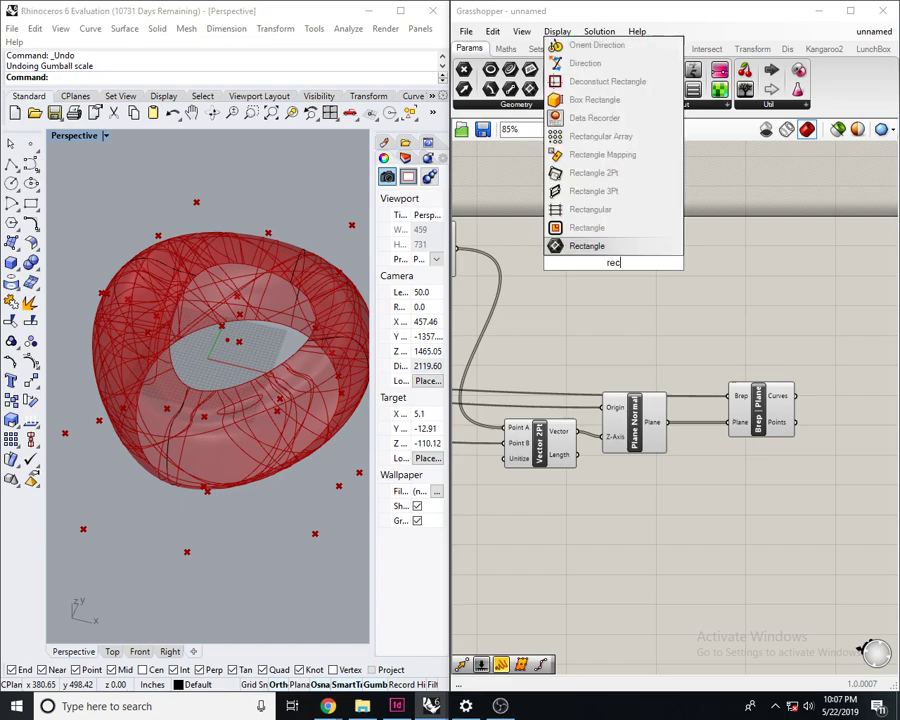
left_click(598, 228)
scroll(606, 263, "up", 2)
left_click_drag(606, 263, 666, 230)
right_click_drag(579, 249, 693, 271)
right_click_drag(524, 267, 578, 271)
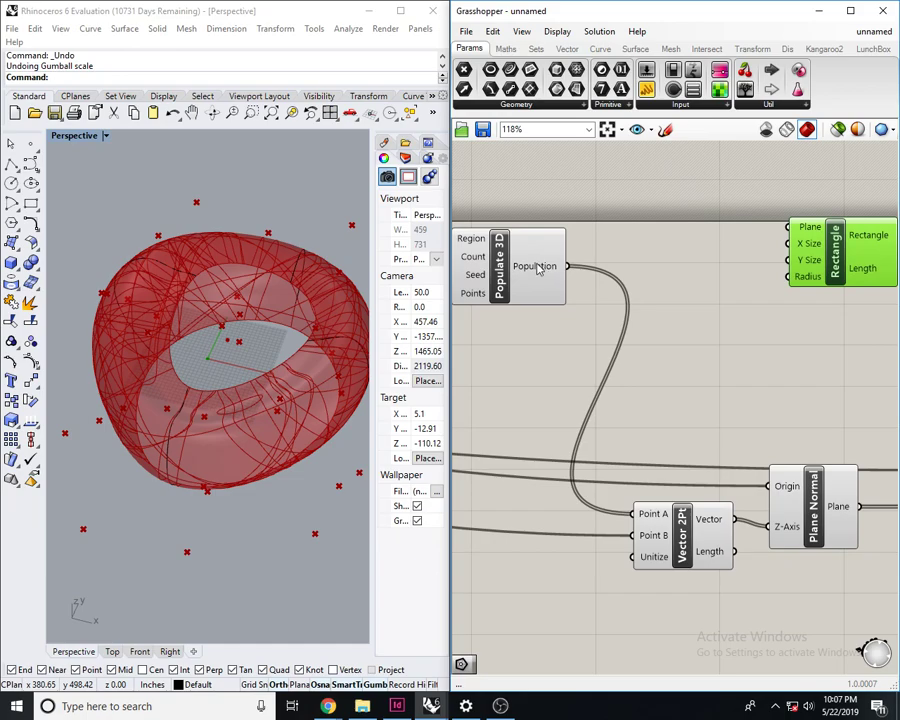
- Connect Plane Normal's Plane output to Rectangle's Plane input
left_click(537, 268)
right_click_drag(665, 412, 631, 390)
left_click(645, 516)
right_click_drag(645, 516, 614, 525)
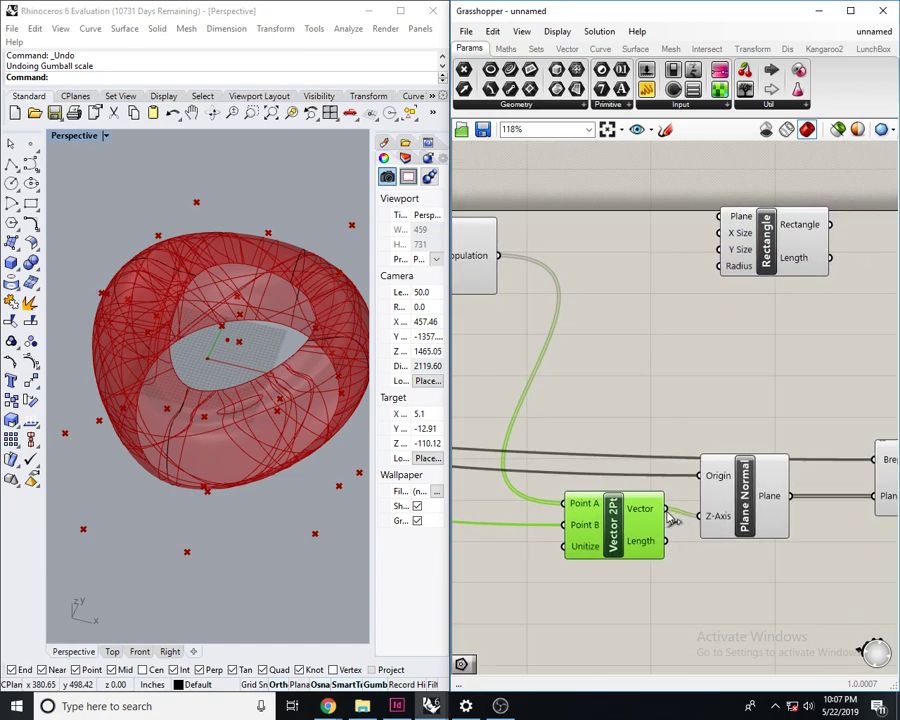
scroll(672, 505, "up", 1)
left_click_drag(728, 164, 811, 492)
- Move Rectangle farther along the canvas and shift Brep | Plane lower
right_click_drag(811, 492, 731, 495)
right_click_drag(856, 448, 746, 488)
left_click_drag(613, 247, 675, 243)
right_click_drag(723, 341, 602, 357)
left_click_drag(630, 533, 641, 573)
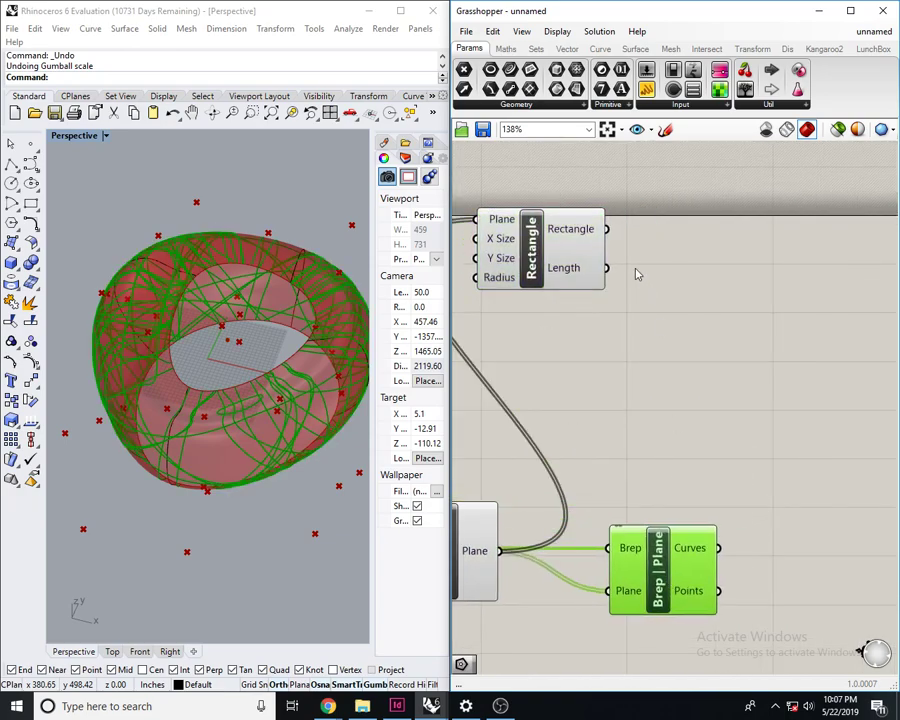
- Inspect the rectangles generated at the sphere's centre and move the Rectangle component higher on the canvas
left_click(549, 253)
right_click_drag(310, 292, 242, 332)
scroll(240, 329, "up", 16)
scroll(151, 513, "up", 10)
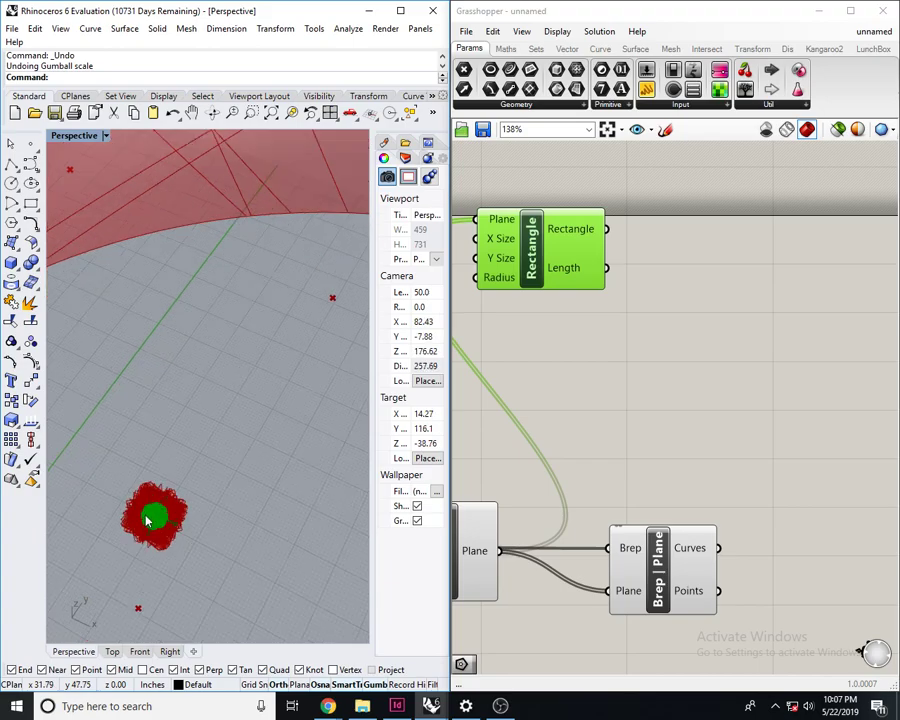
left_click_drag(555, 262, 741, 215)
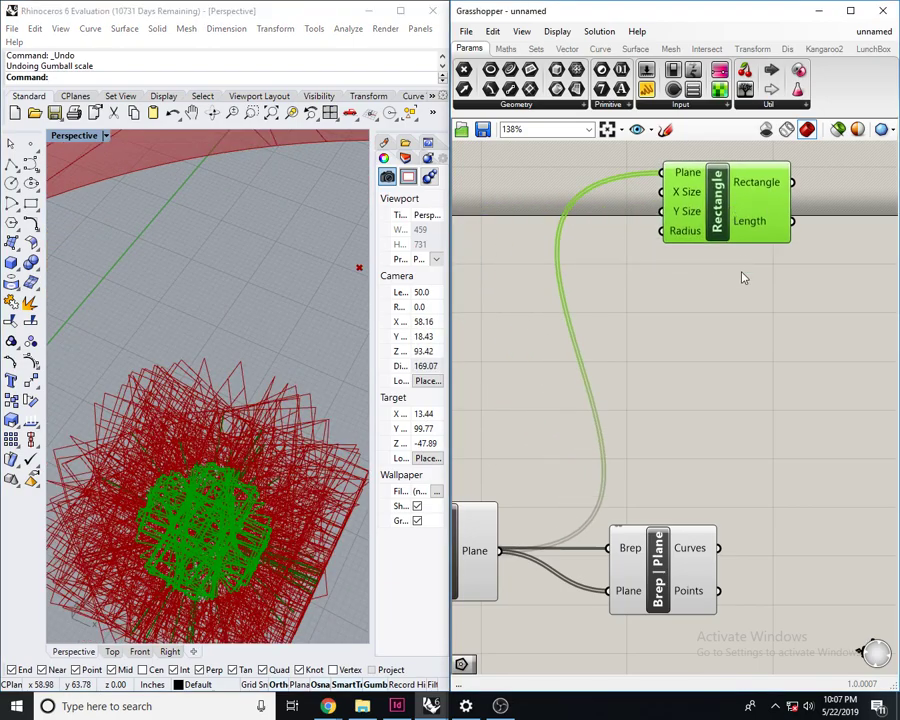
- Add a Construct Domain component before Rectangle and connect its Domain output to X Size
double_click(736, 350)
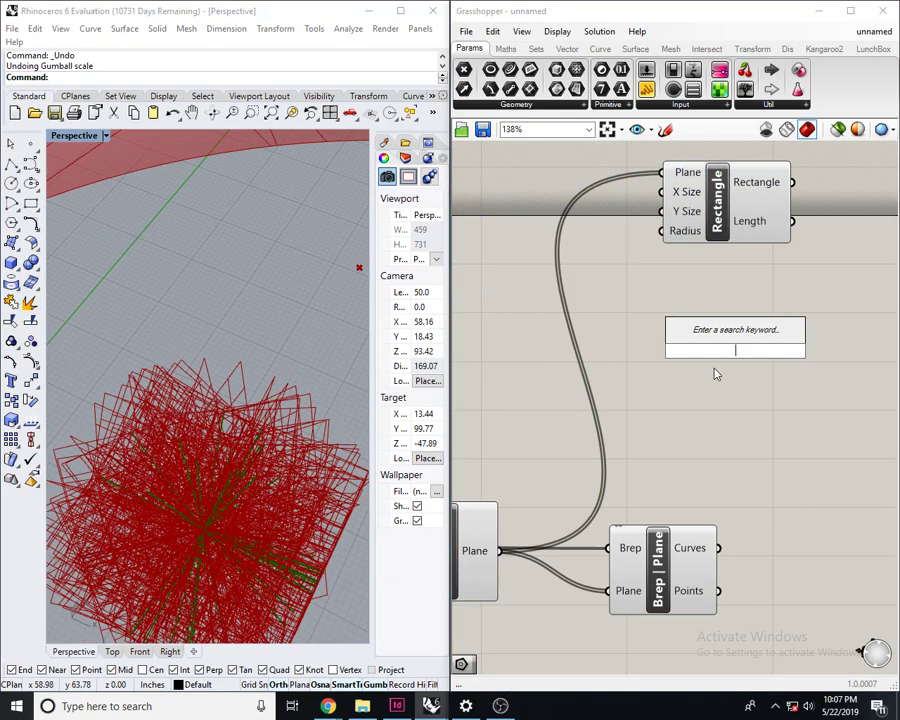
type("construct doma")
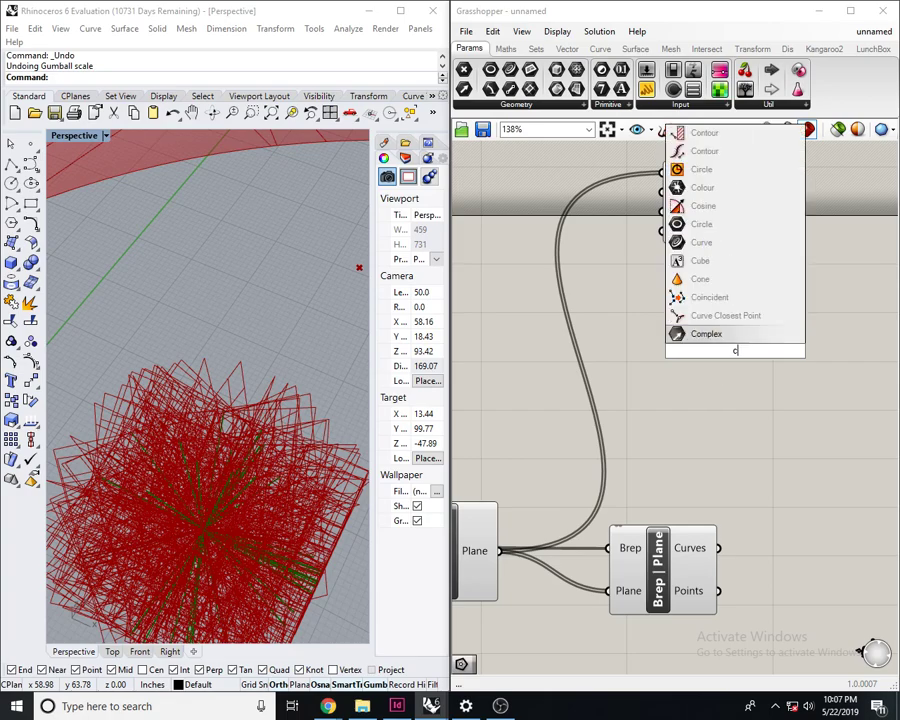
key("Return")
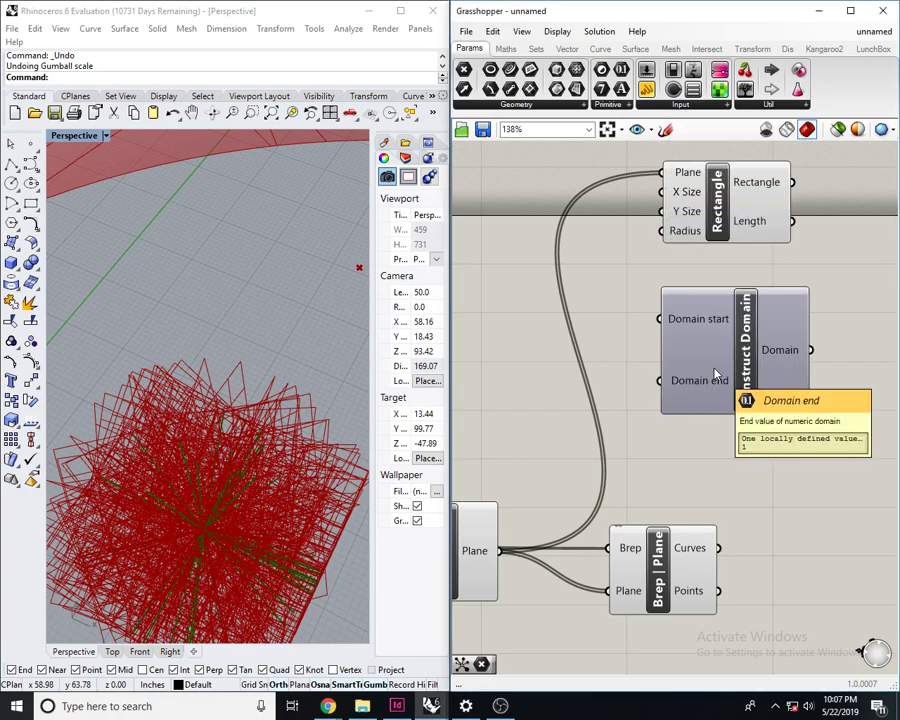
left_click_drag(688, 378, 478, 318)
right_click_drag(478, 318, 628, 418)
left_click_drag(741, 391, 810, 308)
- Duplicate Construct Domain, connect the copy's Domain to Rectangle's Y Size, and space the two components apart vertically
left_click_drag(704, 378, 668, 391)
left_click_drag(812, 308, 722, 397)
left_click_drag(681, 403, 625, 466)
right_click_drag(625, 466, 701, 454)
left_click_drag(669, 301, 643, 235)
- Move both Construct Domain components and Rectangle together to the free area above the existing definition
left_click_drag(713, 563, 644, 265)
right_click_drag(644, 265, 616, 292)
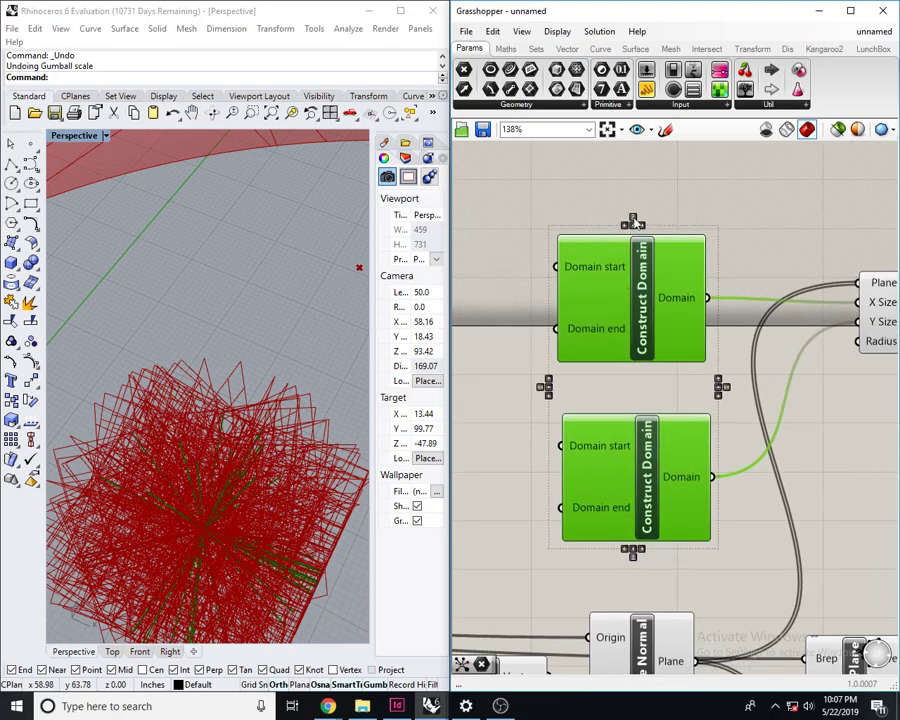
left_click(704, 226)
scroll(707, 228, "down", 5)
right_click_drag(785, 348, 749, 366)
left_click_drag(749, 366, 630, 212)
left_click_drag(650, 258, 717, 134)
right_click_drag(634, 208, 620, 328)
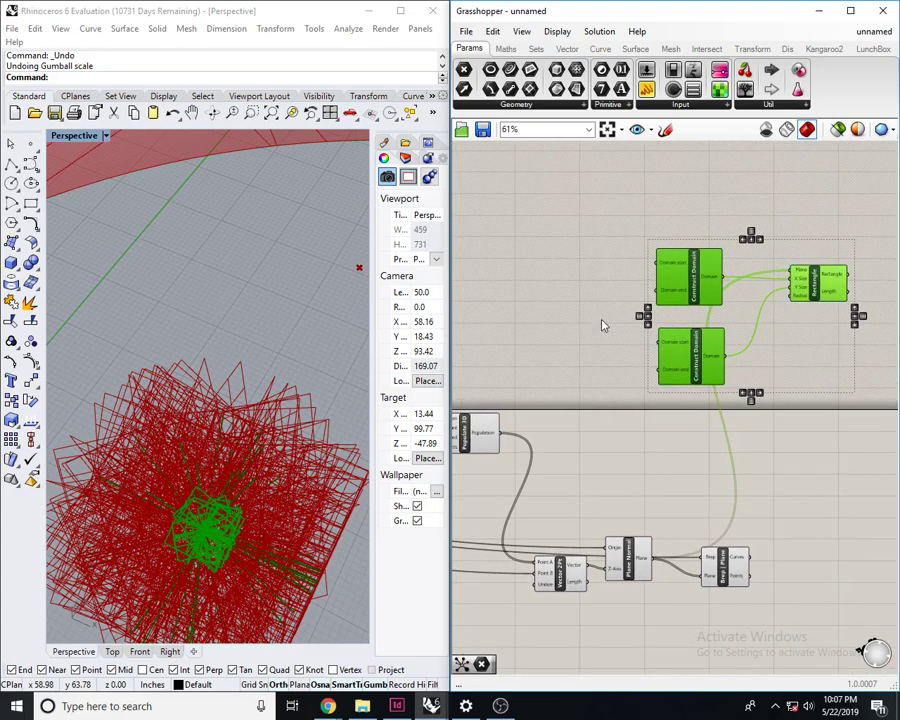
- Add a Negative component before the upper Construct Domain and connect its Result to Domain start
left_click(585, 311)
scroll(572, 293, "up", 5)
double_click(572, 289)
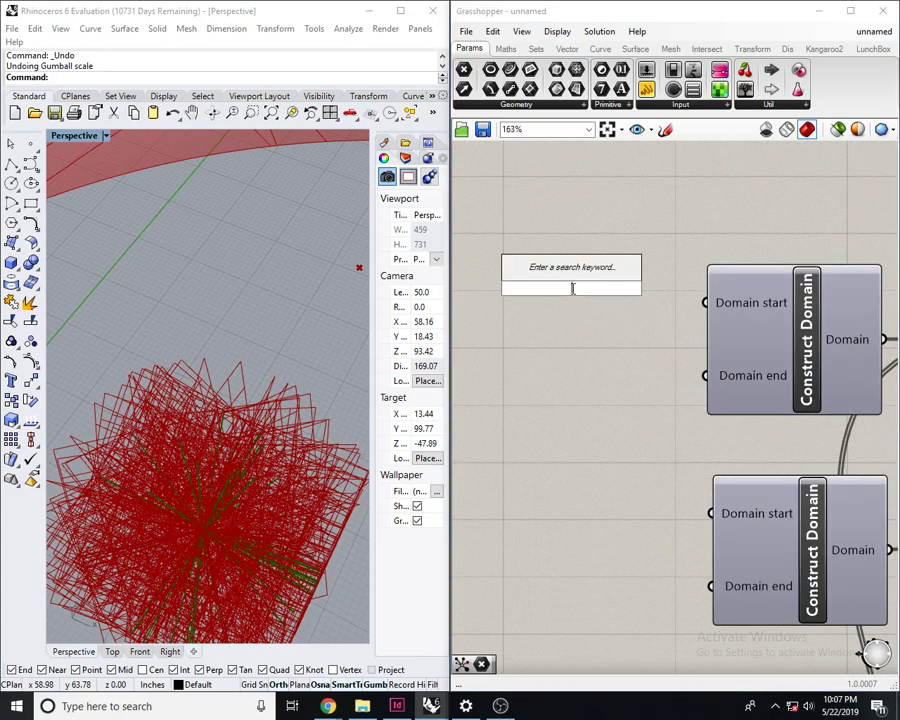
type("negati")
key("Return")
scroll(590, 290, "up", 1)
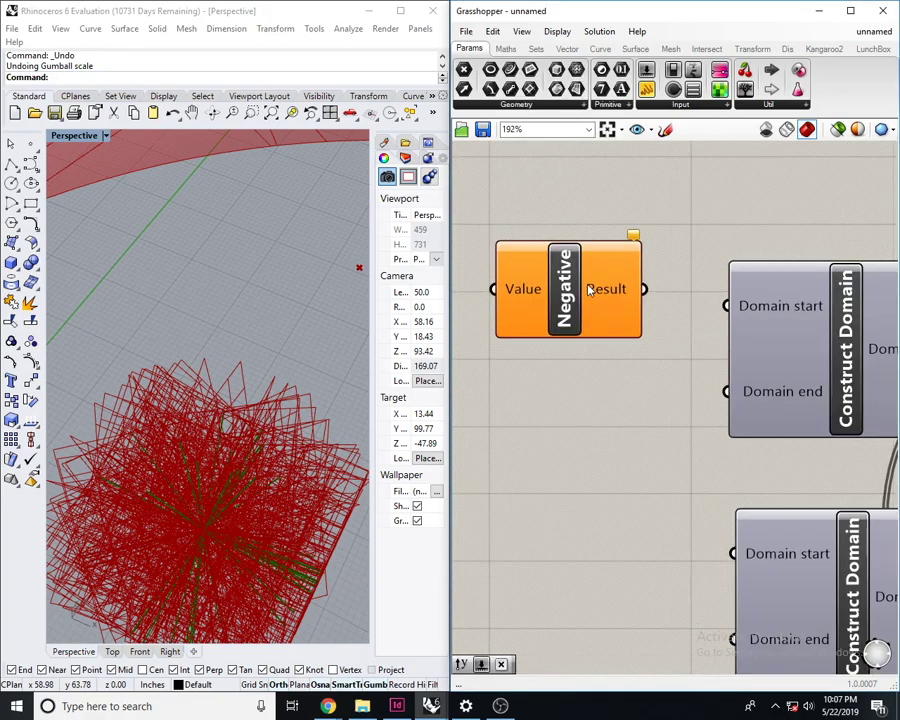
scroll(650, 292, "up", 1)
left_click_drag(650, 290, 755, 310)
scroll(720, 348, "down", 3)
- Add a second Negative component, connect its Result to the lower Construct Domain's Domain start, and align it beneath the first Negative
double_click(543, 422)
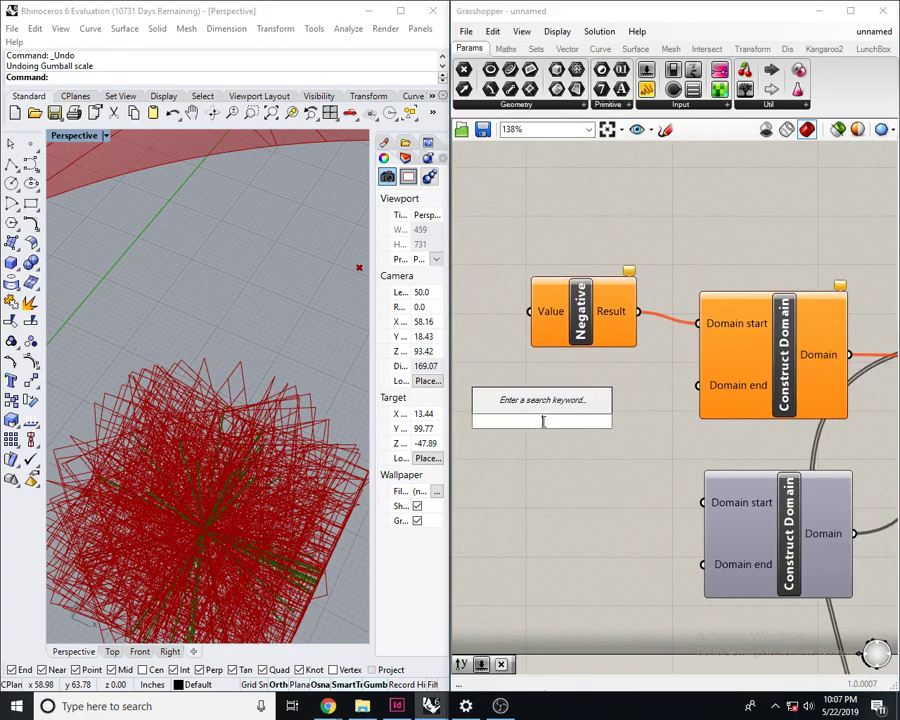
right_click_drag(551, 470, 532, 470)
right_click_drag(890, 483, 682, 484)
scroll(807, 380, "up", 1)
scroll(515, 462, "down", 2)
right_click_drag(523, 464, 796, 463)
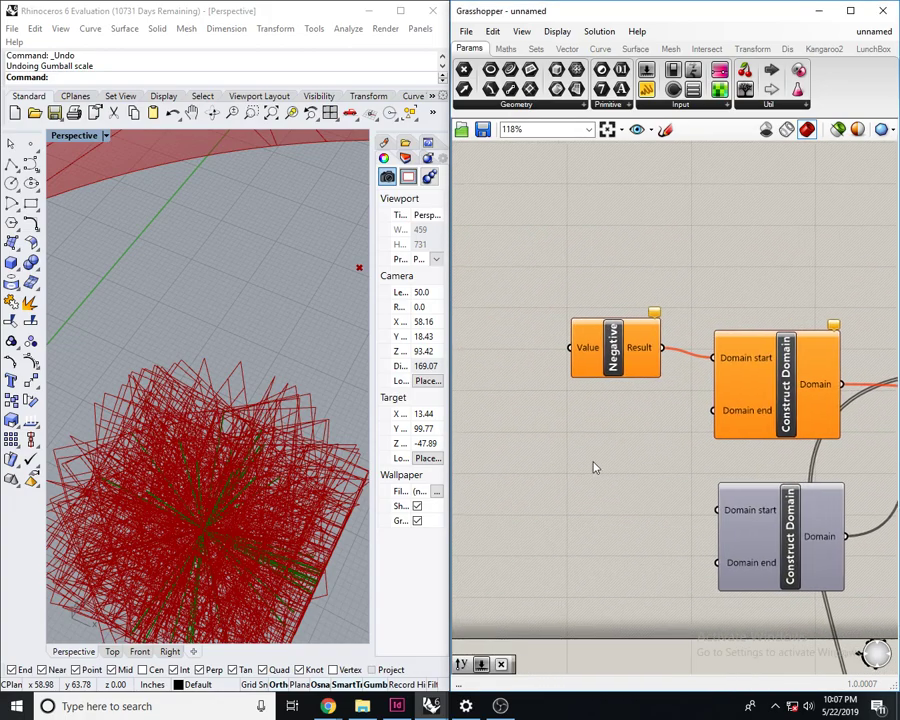
double_click(593, 462)
type("negati")
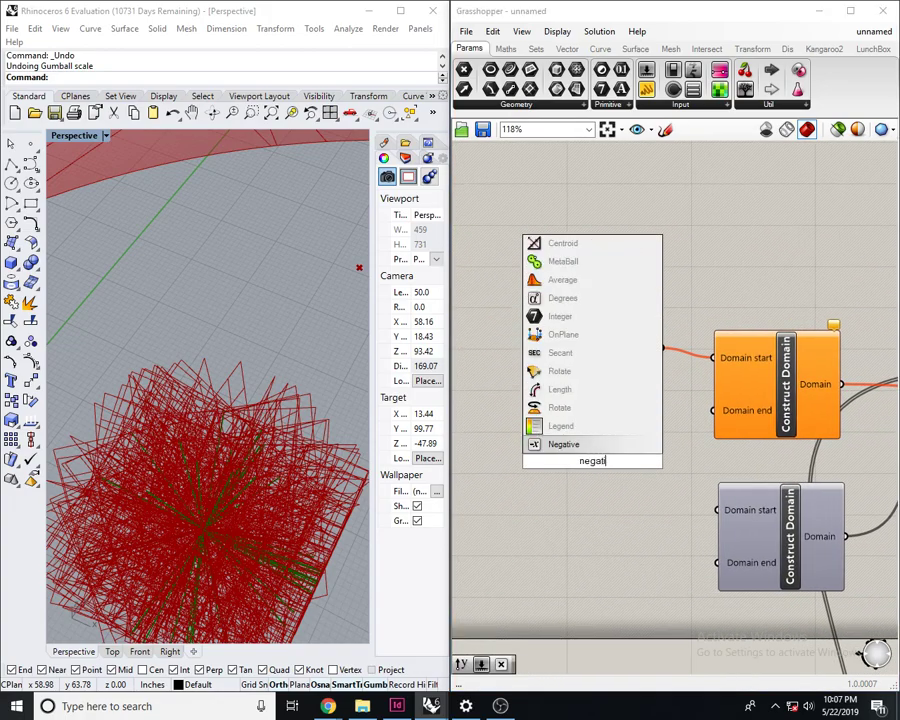
key("Return")
scroll(610, 490, "up", 3)
left_click_drag(648, 445, 774, 524)
left_click_drag(600, 440, 654, 476)
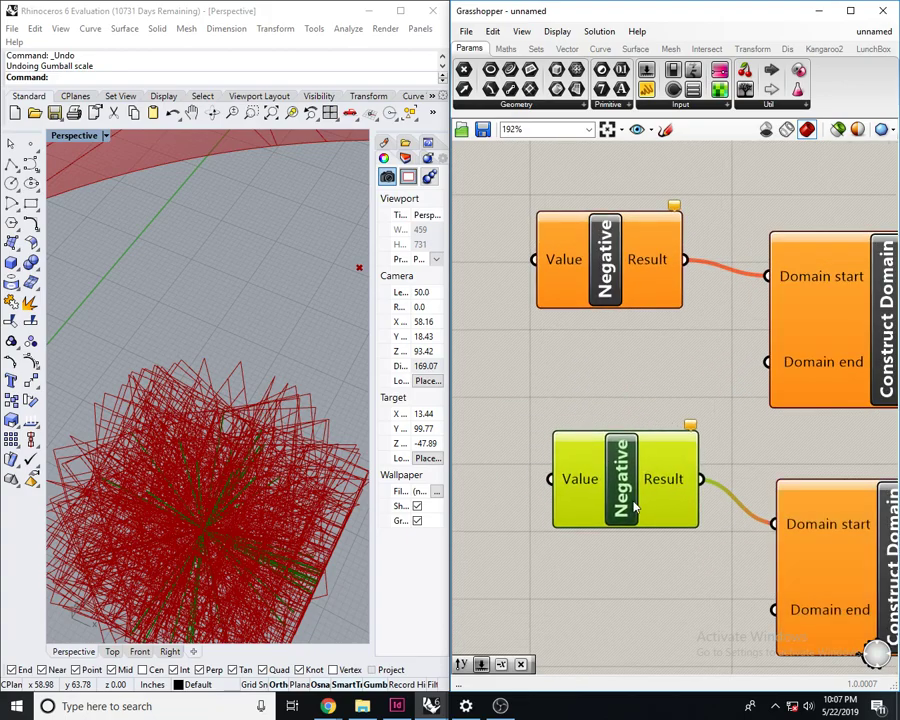
- Add a number slider set to 12 and place it before the two Negative components
right_click_drag(495, 388, 579, 402)
double_click(580, 399)
type("12")
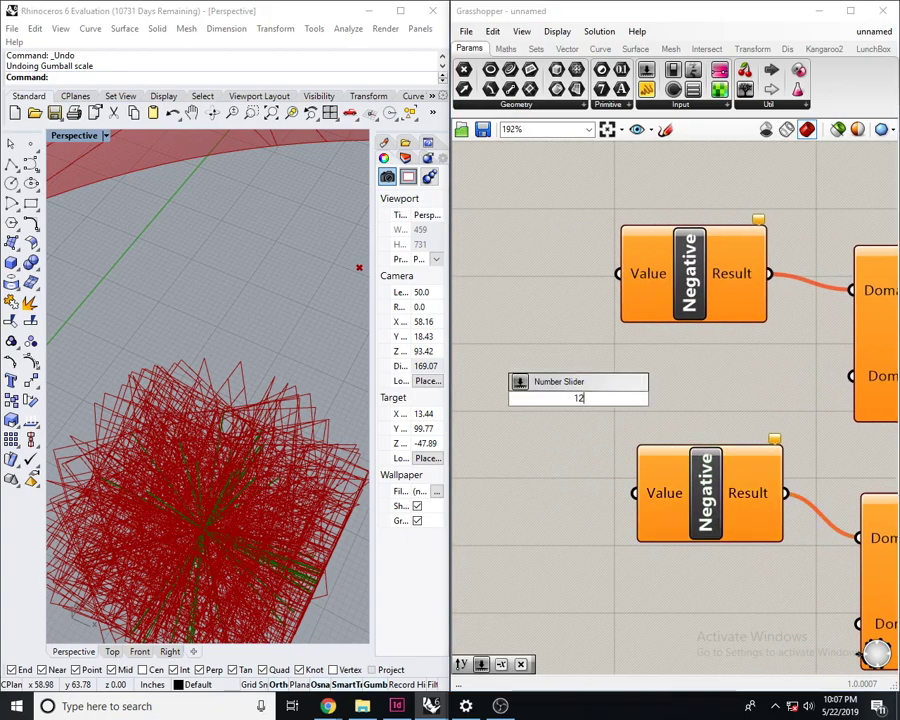
key("Return")
left_click_drag(632, 405, 546, 324)
- Connect the slider to both Negative Value inputs and to the Domain end inputs of both Construct Domain components
scroll(679, 346, "down", 3)
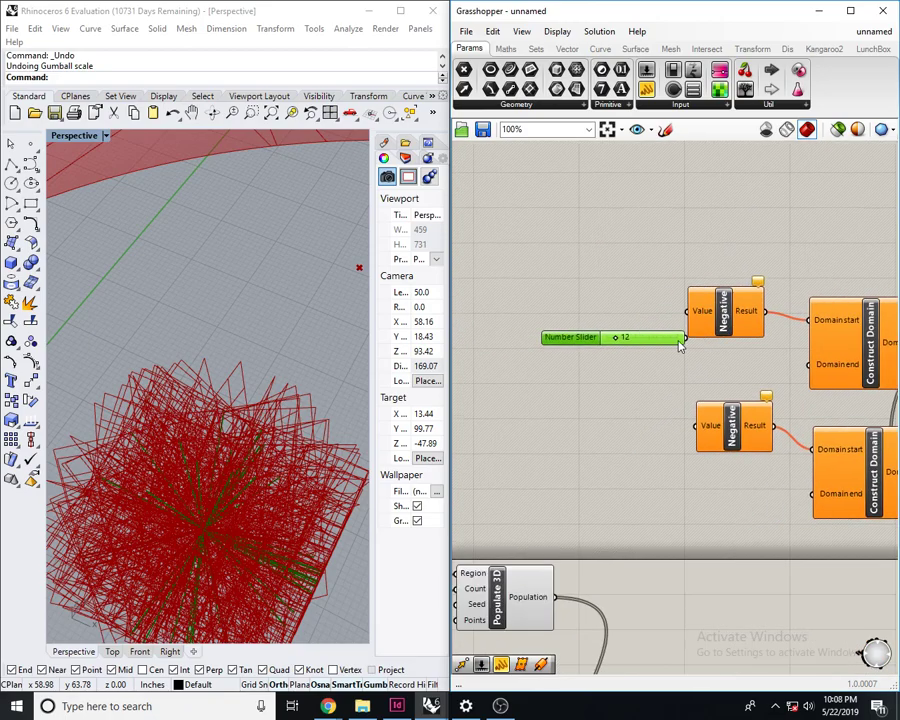
scroll(690, 321, "up", 1)
left_click_drag(644, 336, 783, 377)
left_click_drag(641, 446, 777, 527)
- Raise the rectangle size slider to 100 and compare the rectangles with the stadium shell
scroll(712, 477, "down", 4)
mouse_move(245, 356)
right_mouse_down()
mouse_move(167, 340)
mouse_move(233, 346)
right_mouse_up()
scroll(200, 345, "down", 10)
scroll(233, 340, "up", 3)
left_click_drag(571, 405, 648, 403)
scroll(636, 410, "down", 1)
- Set the rectangle size slider's maximum to 1000
scroll(636, 410, "up", 5)
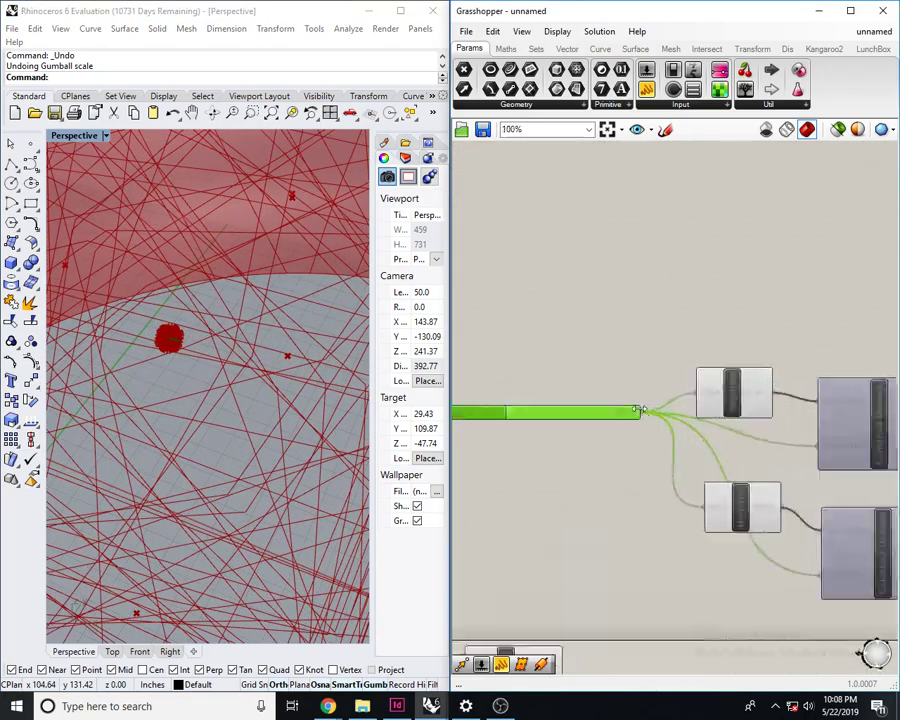
double_click(476, 413)
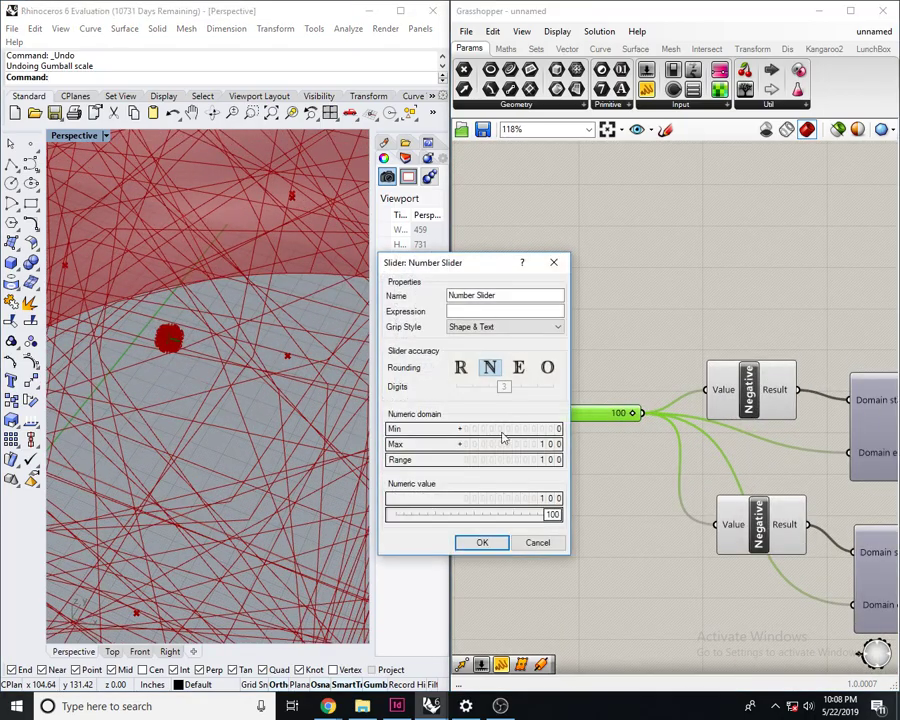
double_click(498, 460)
type("1000")
key("Return")
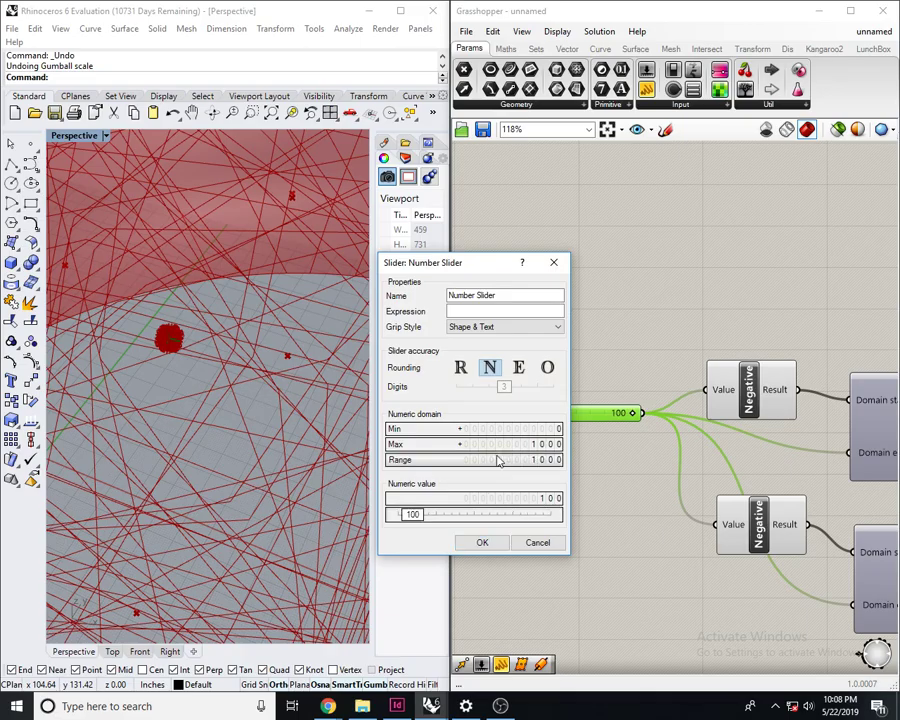
left_click(482, 542)
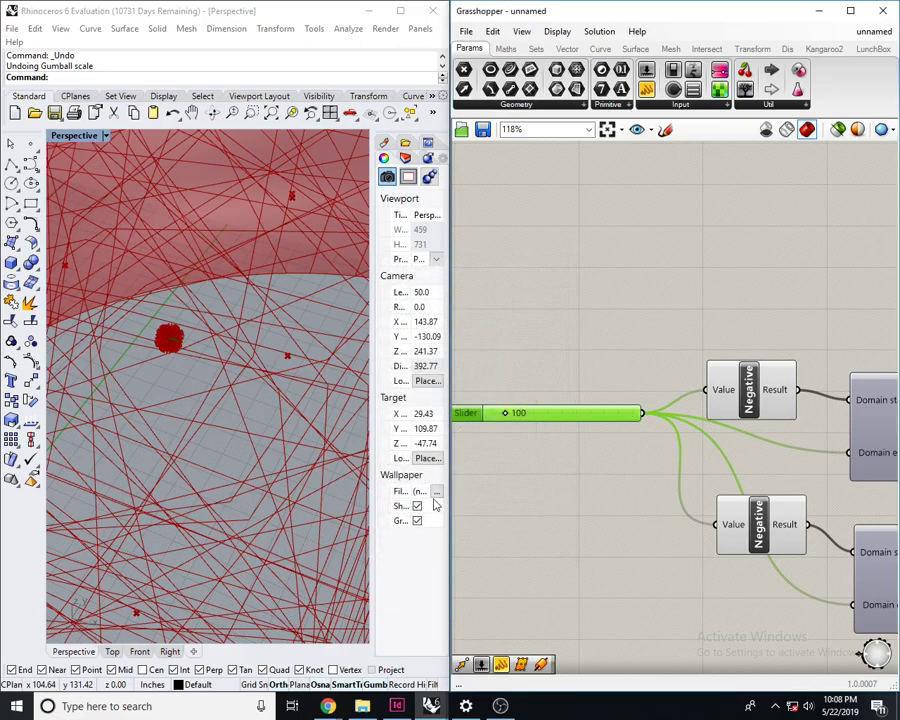
- Increase the rectangle size slider until the rectangles extend beyond the stadium shell
right_click_drag(293, 418, 266, 416)
scroll(258, 449, "down", 12)
scroll(240, 414, "up", 6)
left_click_drag(510, 415, 557, 413)
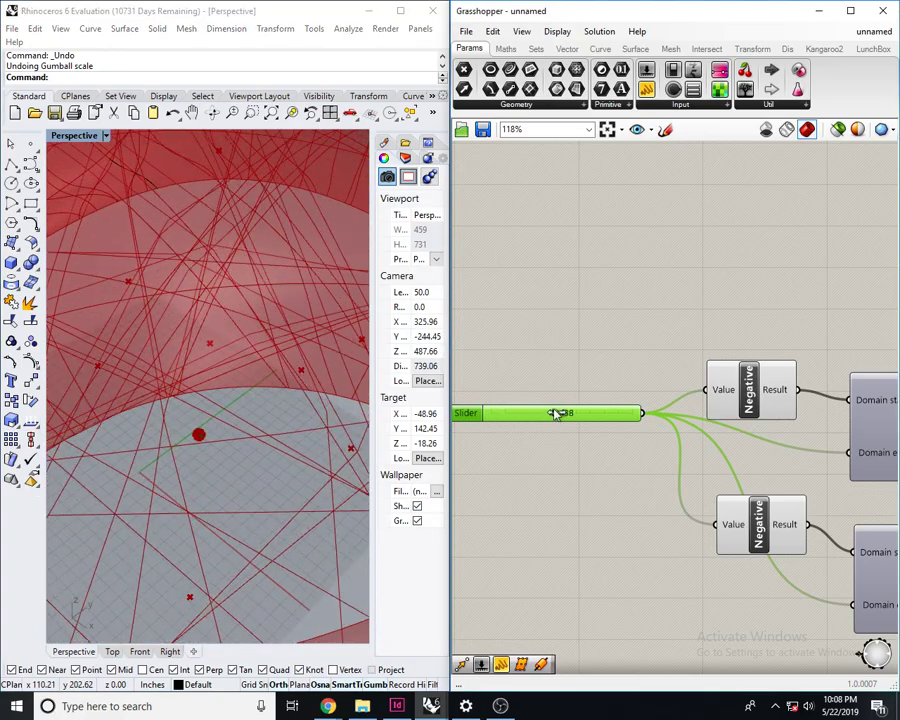
- Inspect how the enlarged rectangles surround the stadium shell and review the Construct Domain and Rectangle components
scroll(295, 458, "down", 10)
mouse_move(295, 458)
right_mouse_down()
mouse_move(228, 393)
mouse_move(308, 446)
right_mouse_up()
scroll(228, 393, "down", 6)
scroll(290, 372, "up", 6)
right_click_drag(290, 374, 278, 440)
right_click_drag(809, 398, 663, 409)
scroll(621, 416, "up", 3)
left_click(621, 416)
right_click_drag(715, 462, 707, 464)
scroll(716, 455, "down", 1)
right_click_drag(795, 428, 490, 401)
scroll(820, 382, "down", 1)
right_click_drag(820, 386, 681, 380)
scroll(681, 380, "up", 1)
left_click(716, 422)
right_click_drag(208, 470, 160, 338)
right_click_drag(681, 481, 633, 487)
- Add a Boundary Surfaces component after Rectangle and connect the Rectangle output to Edges
double_click(724, 515)
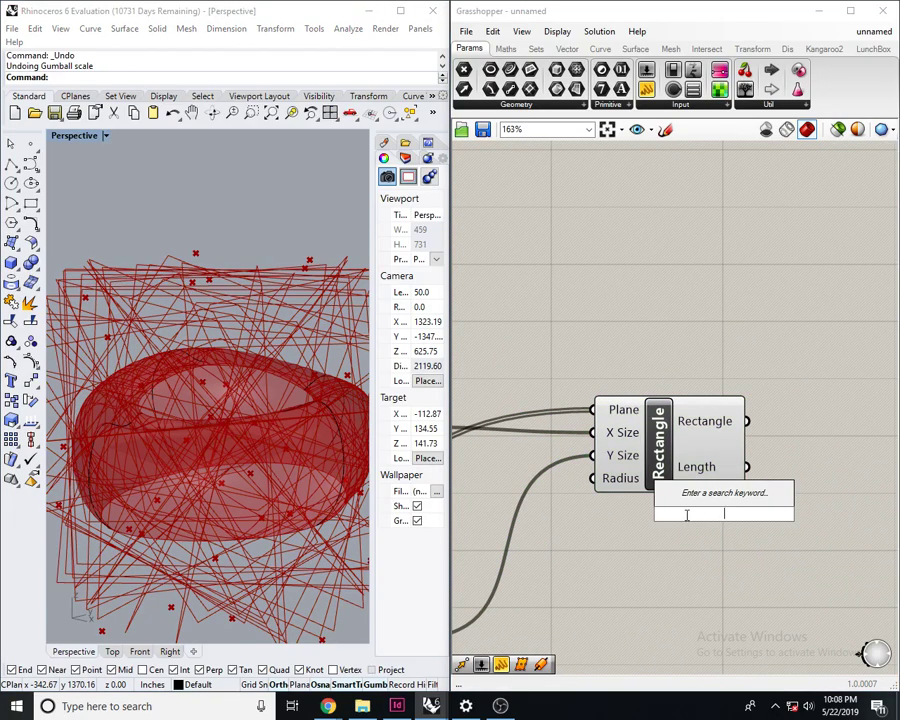
type("boundar")
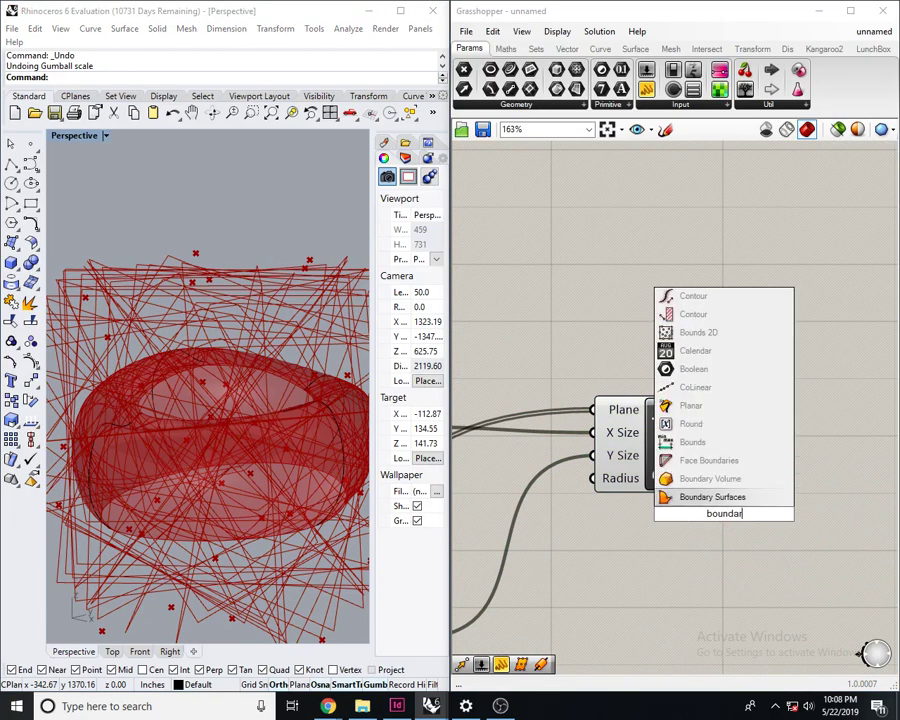
key("Return")
left_click_drag(732, 535, 695, 470)
left_click_drag(627, 411, 606, 419)
- Inspect the planar boundary surfaces around the stadium shell from several angles
right_click_drag(200, 251, 217, 366)
scroll(213, 428, "down", 5)
scroll(215, 472, "up", 3)
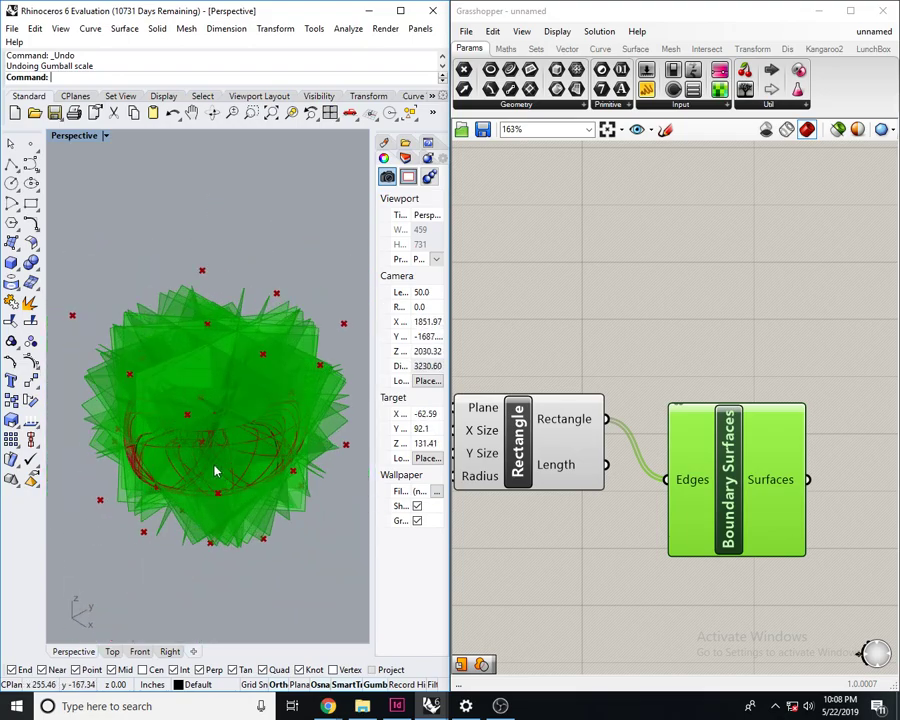
right_click_drag(228, 447, 258, 372)
left_click(602, 252)
scroll(583, 440, "down", 5)
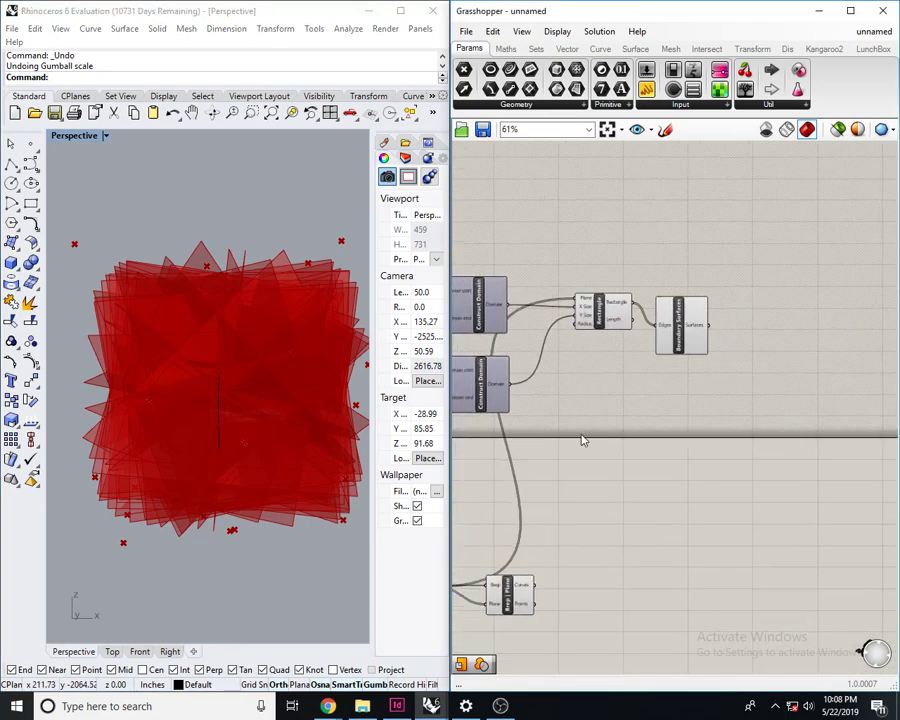
- Highlight the Brep | Plane intersection curves and compare them with the boundary surfaces in the Top and Perspective views
left_click(512, 594)
right_click_drag(232, 302, 212, 651)
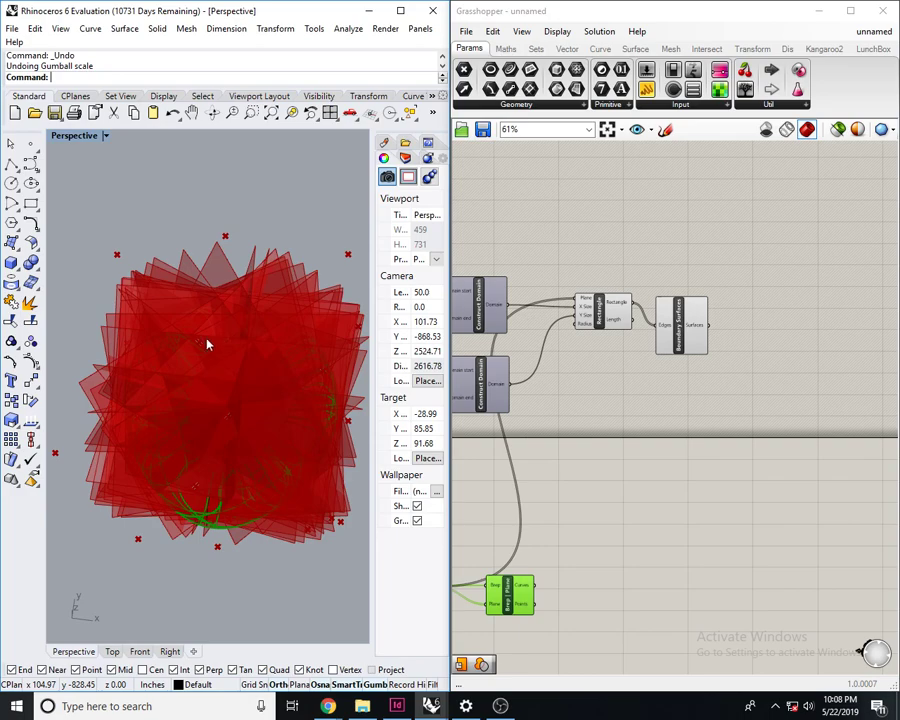
key("ctrl+F1")
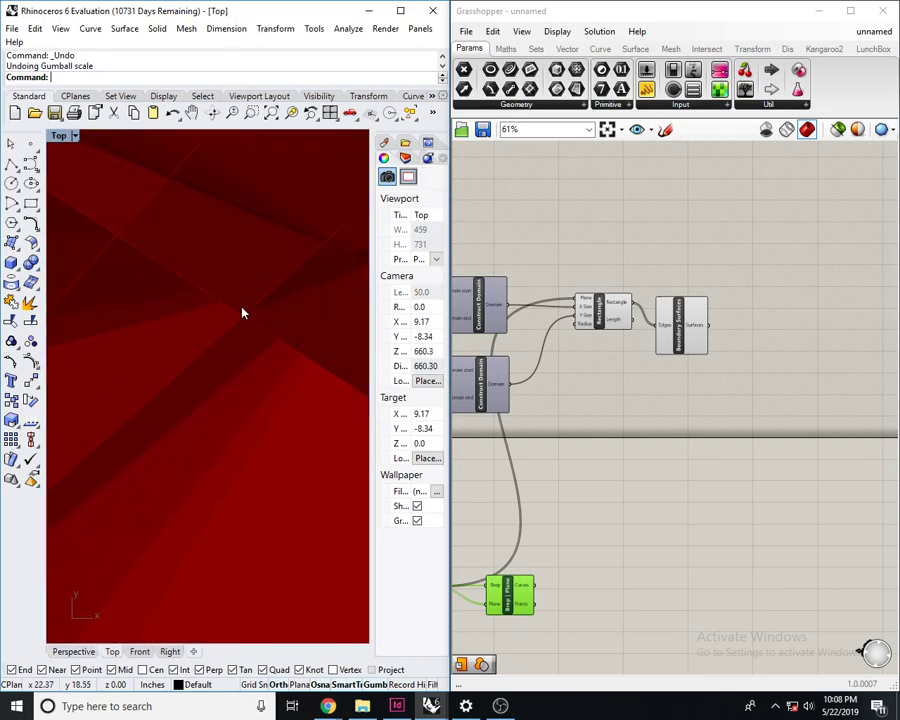
scroll(205, 380, "down", 5)
scroll(276, 224, "up", 2)
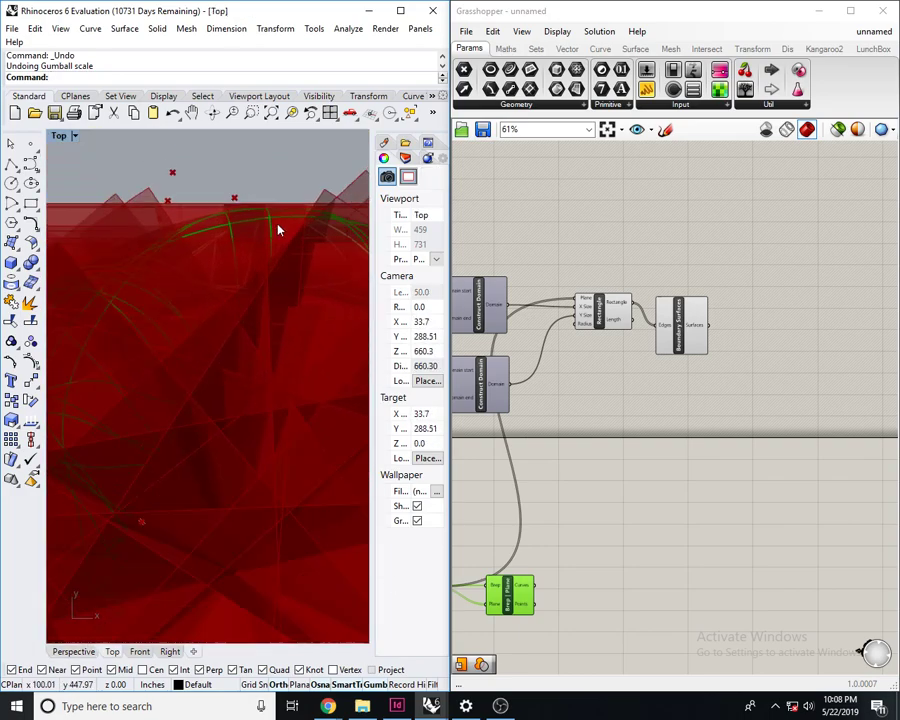
scroll(250, 243, "down", 2)
scroll(214, 534, "up", 3)
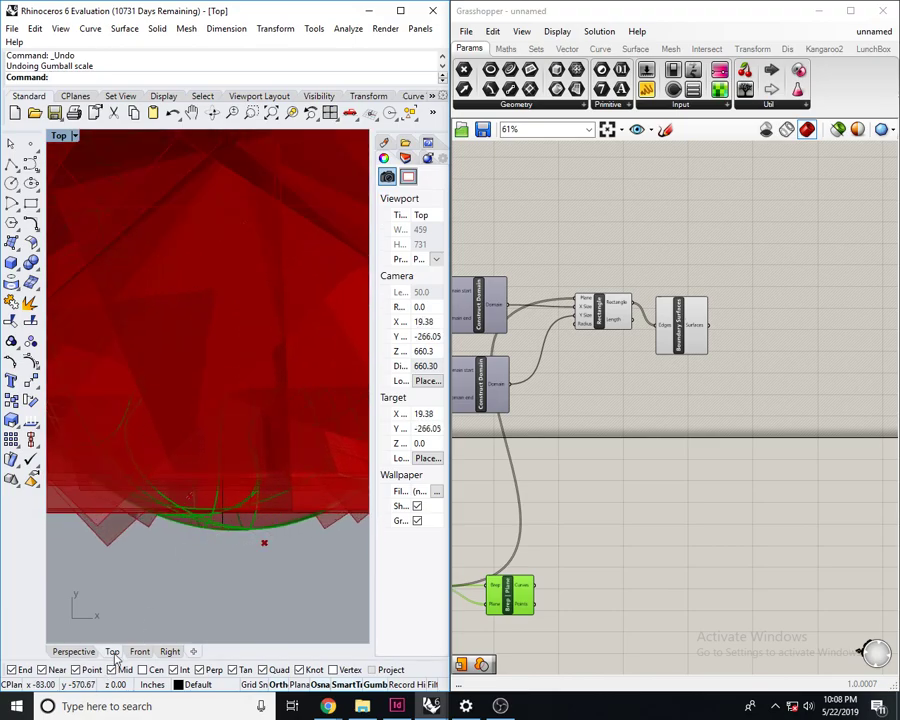
left_click(74, 651)
right_click_drag(197, 355, 139, 525)
scroll(139, 412, "up", 5)
scroll(130, 408, "down", 5)
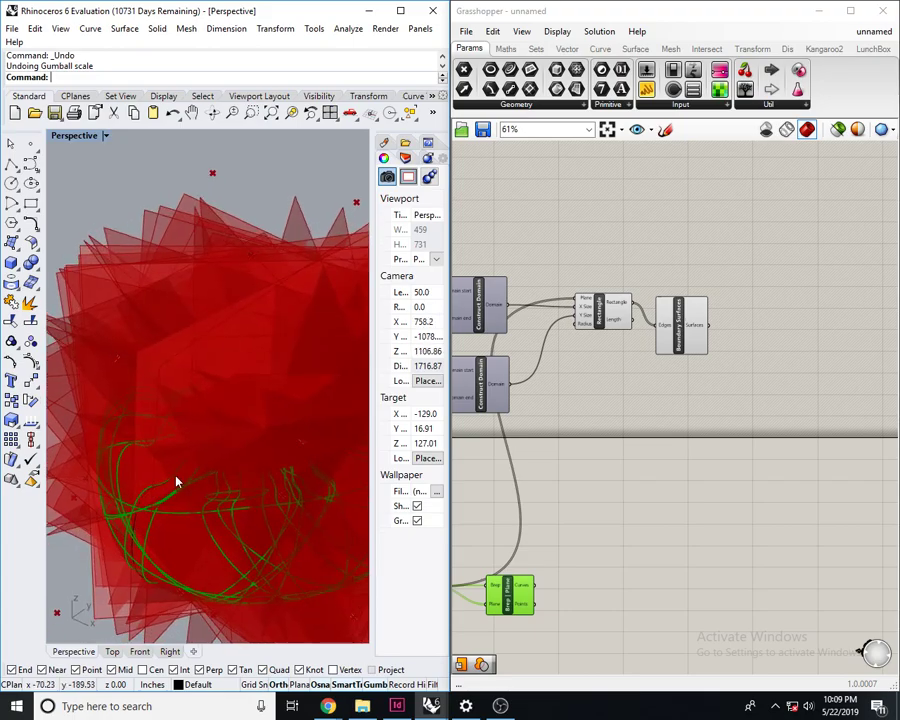
scroll(592, 536, "up", 5)
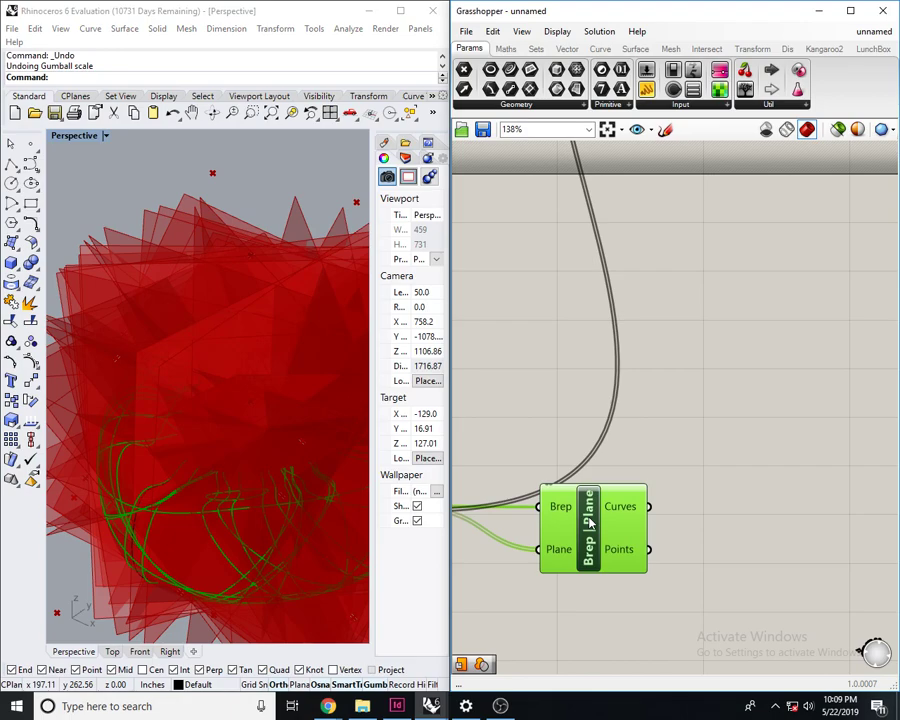
mouse_move(591, 533)
right_click_drag(750, 329, 571, 415)
scroll(571, 415, "down", 6)
scroll(616, 305, "up", 5)
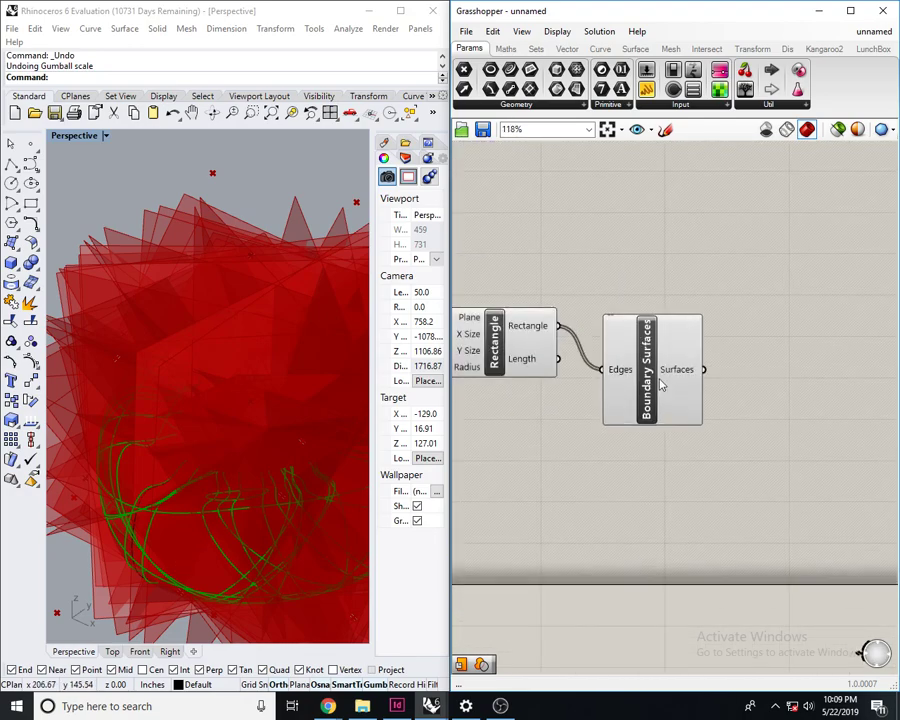
left_click(661, 376)
right_click_drag(661, 376, 594, 396)
double_click(686, 384)
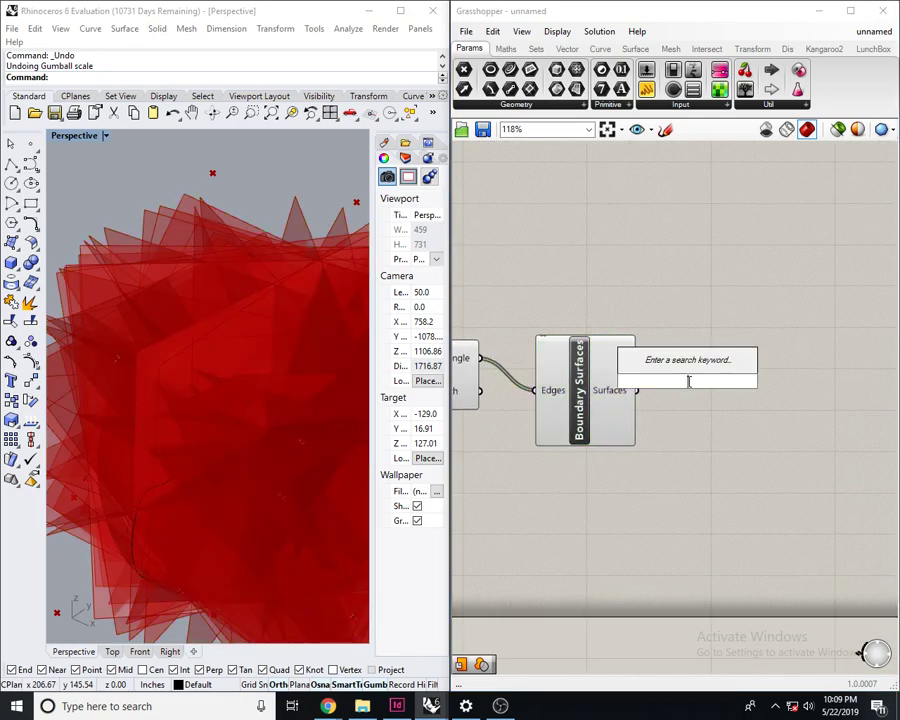
type("brep")
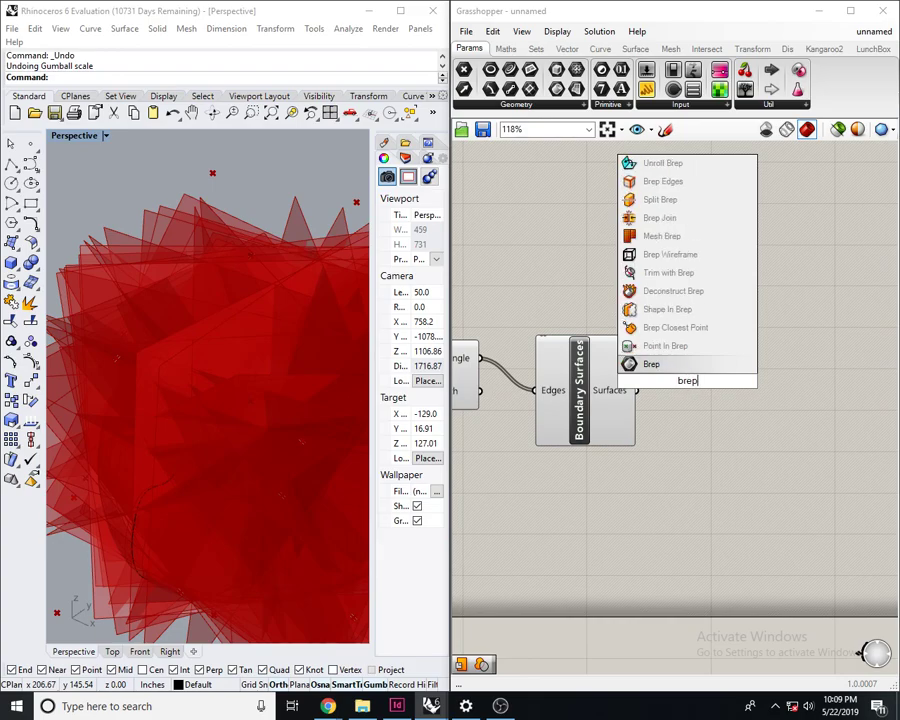
type(" brep")
key("BackSpace")
key("BackSpace")
key("BackSpace")
key("BackSpace")
key("BackSpace")
key("Escape")
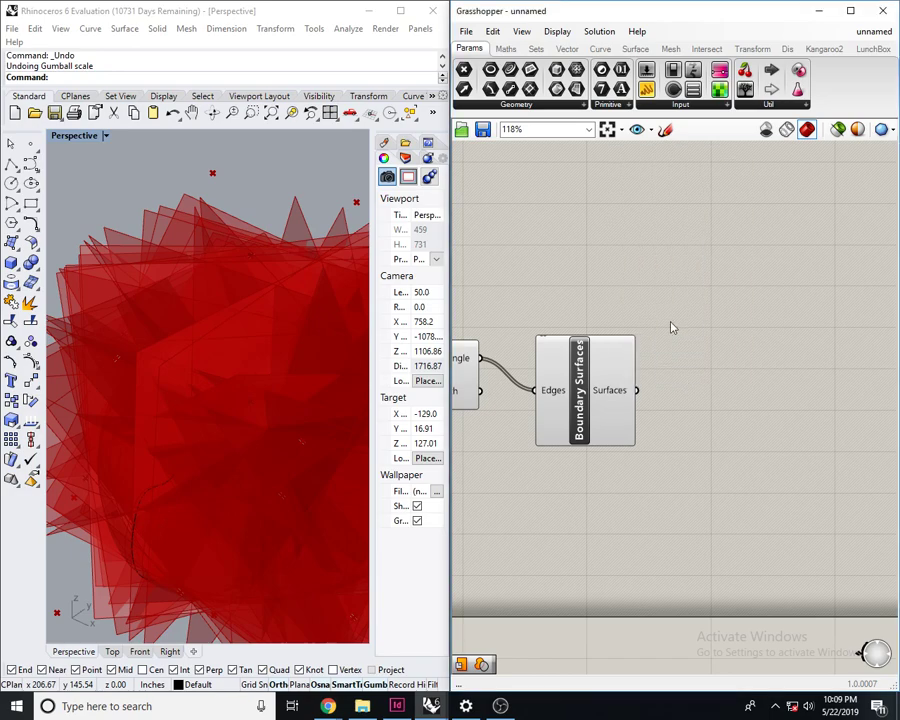
- Add a Brep | Brep intersection component and place it after Boundary Surfaces
left_click(707, 49)
left_click(556, 104)
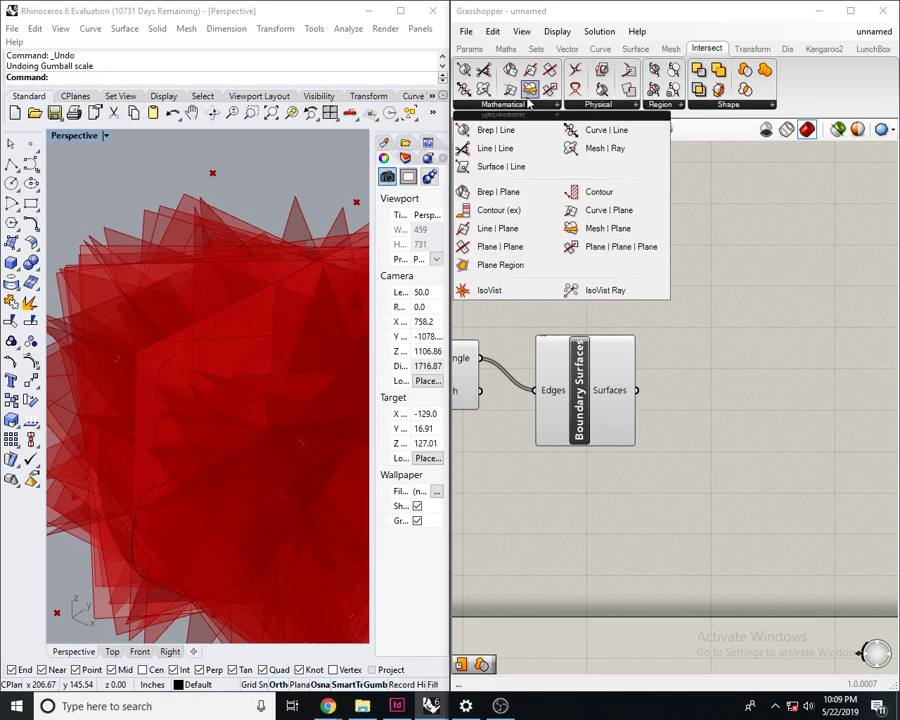
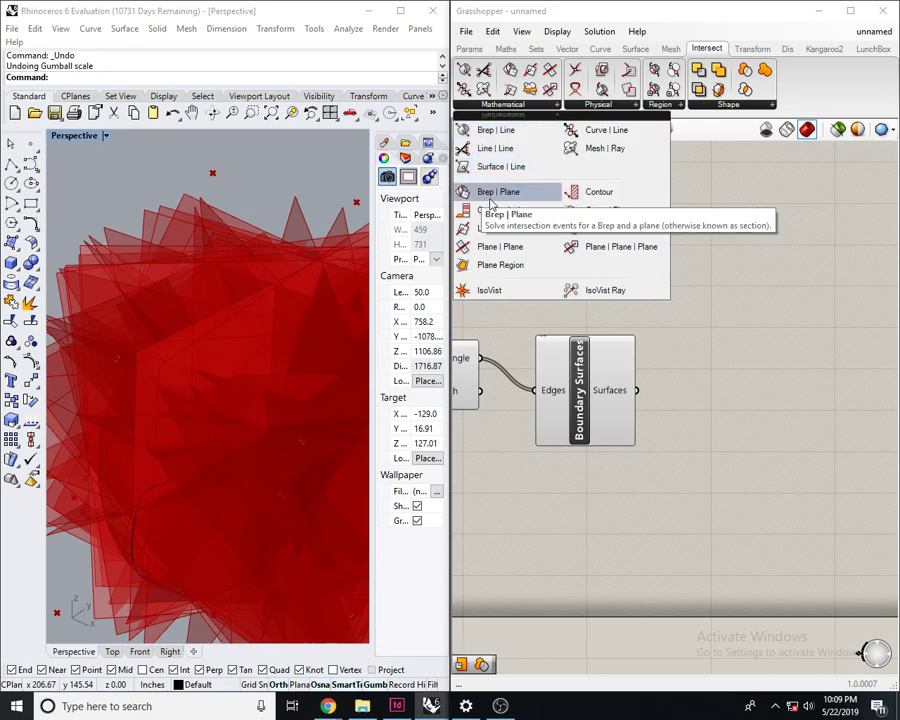
left_click(617, 109)
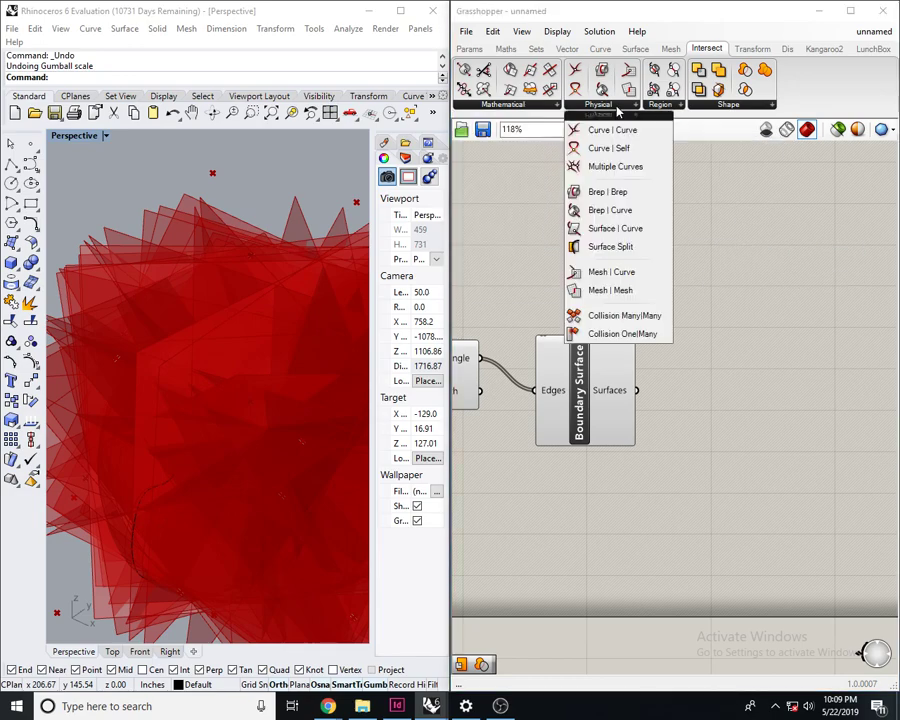
left_click(612, 192)
left_click(735, 250)
right_click_drag(711, 295, 690, 302)
left_click_drag(682, 276, 707, 346)
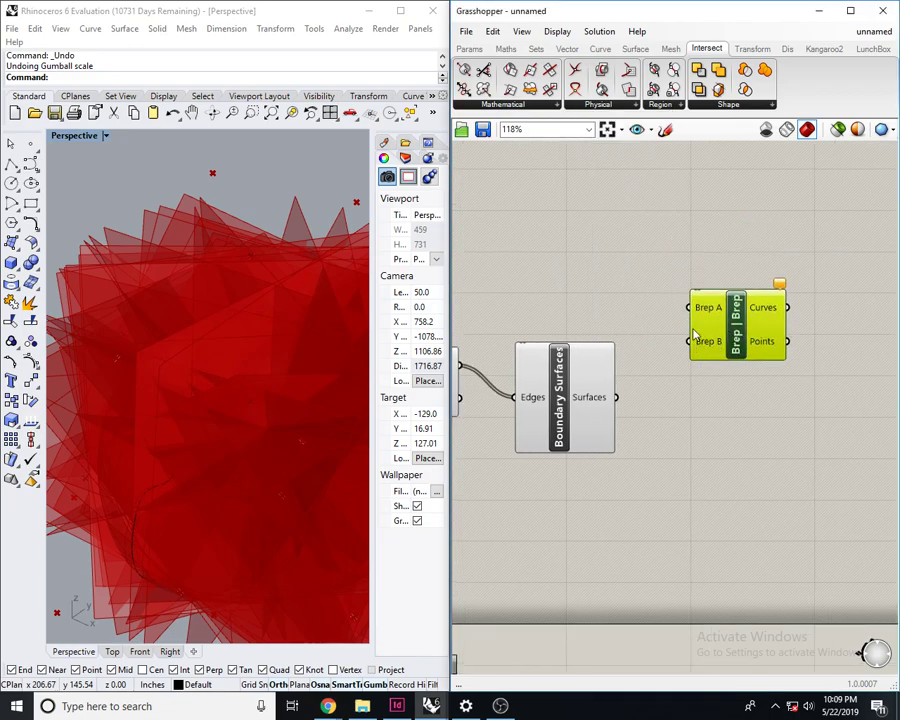
- Connect the Boundary Surfaces output to Brep A and the stadium's Loft output to Brep B of the Brep | Brep component
left_click_drag(617, 390, 614, 396)
left_click(604, 386)
scroll(690, 347, "down", 5)
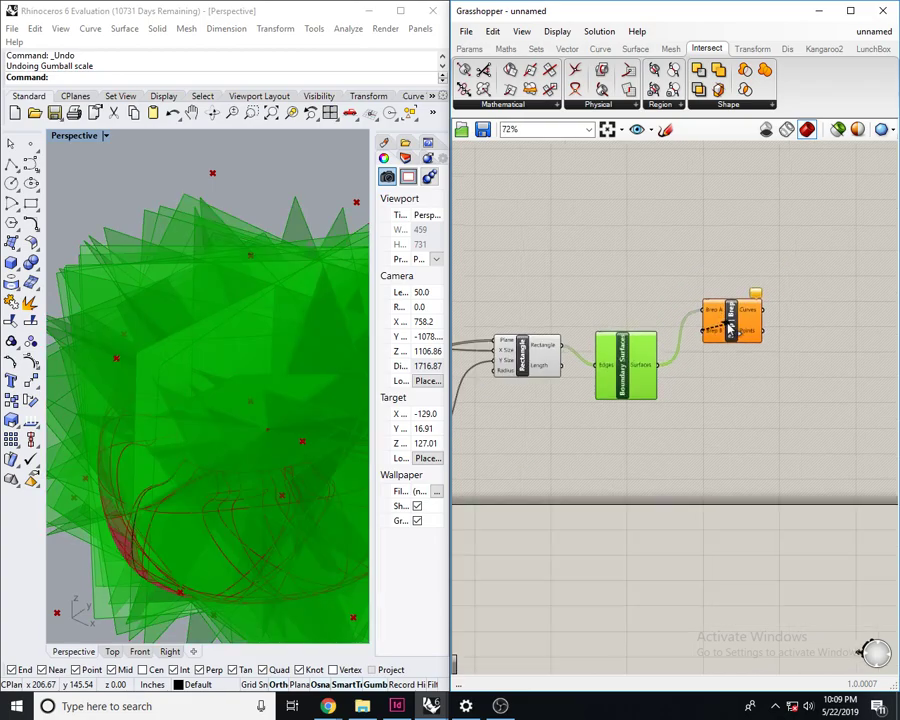
scroll(538, 412, "up", 5)
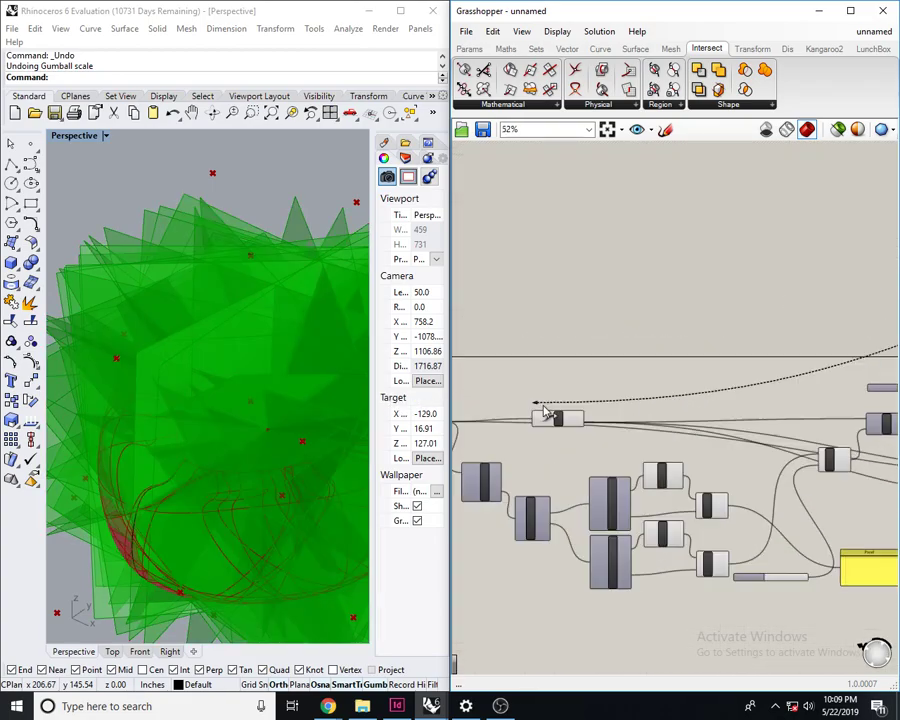
scroll(562, 425, "down", 3)
scroll(493, 428, "up", 1)
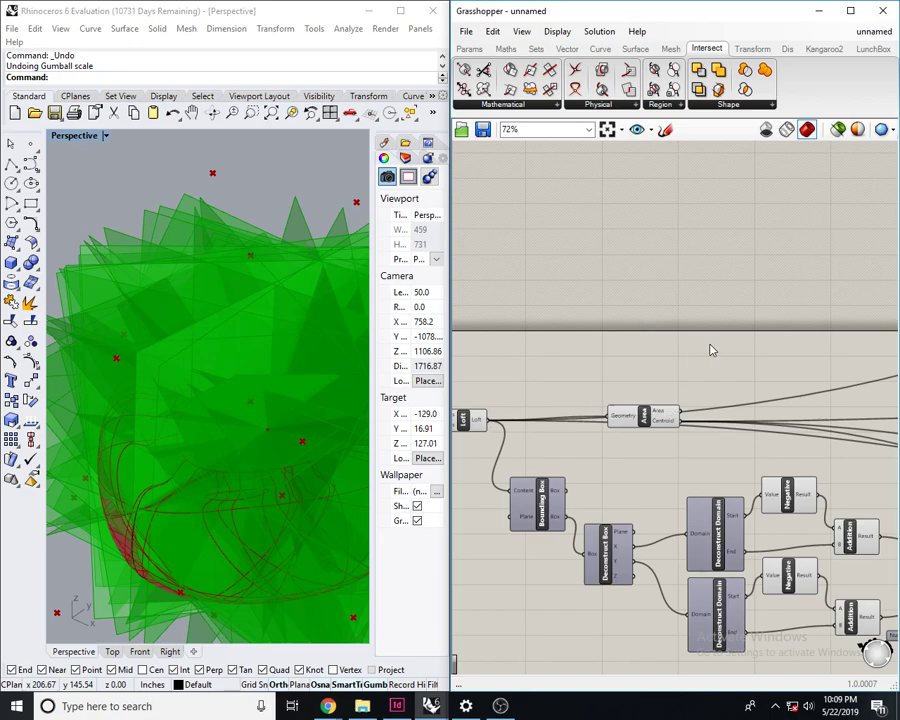
scroll(650, 355, "down", 3)
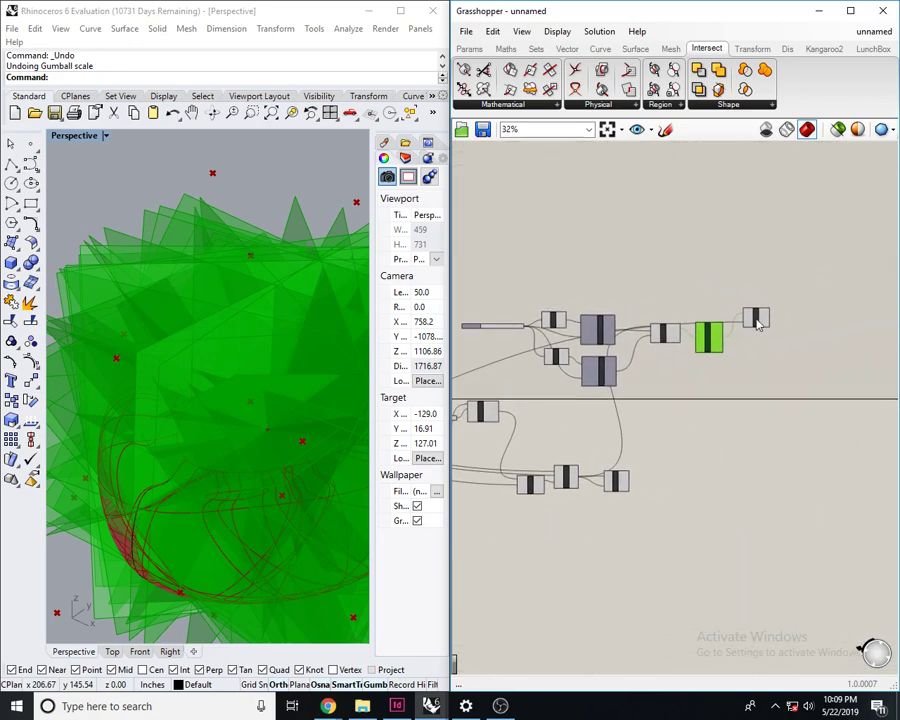
- Turn off the preview of the domain, rectangle and Boundary Surfaces components that build the planar surfaces
left_click_drag(717, 385, 484, 277)
key("space")
left_click(598, 226)
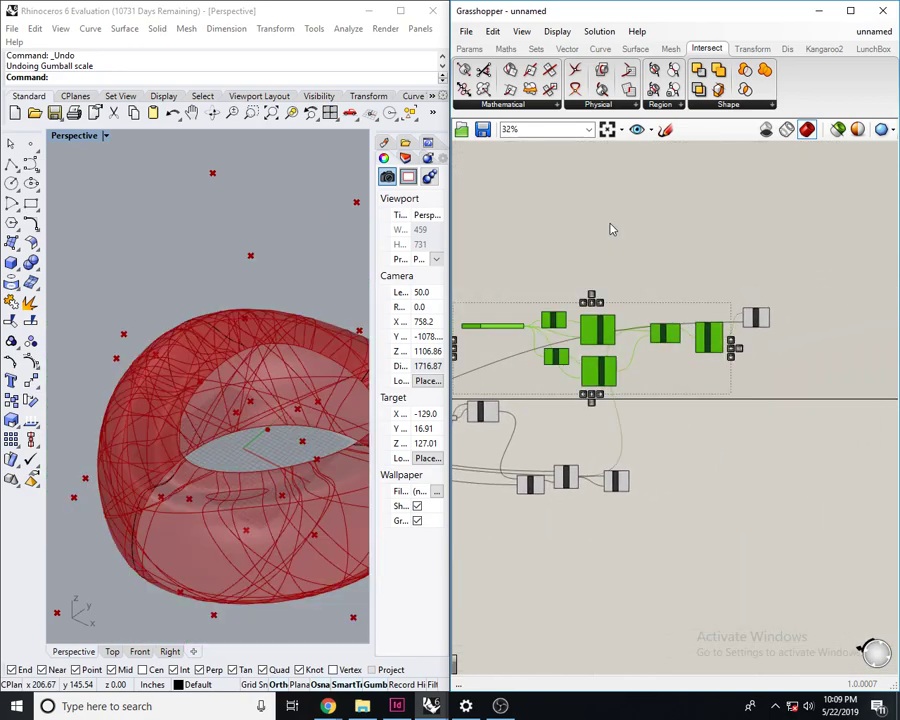
- Compare the Brep | Brep and Brep | Plane intersection curves on the stadium shell from a lower angle
left_click_drag(759, 318, 759, 324)
right_click_drag(160, 537, 164, 466)
scroll(164, 466, "up", 2)
left_click(617, 483)
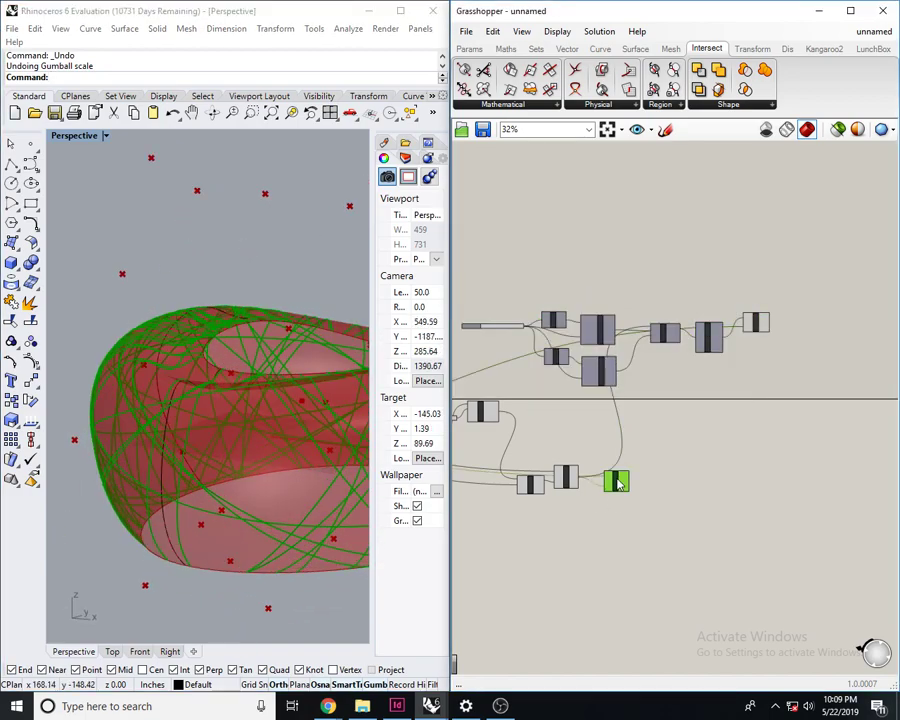
- Set the number slider driving the rectangle domains to 635
scroll(755, 362, "up", 5)
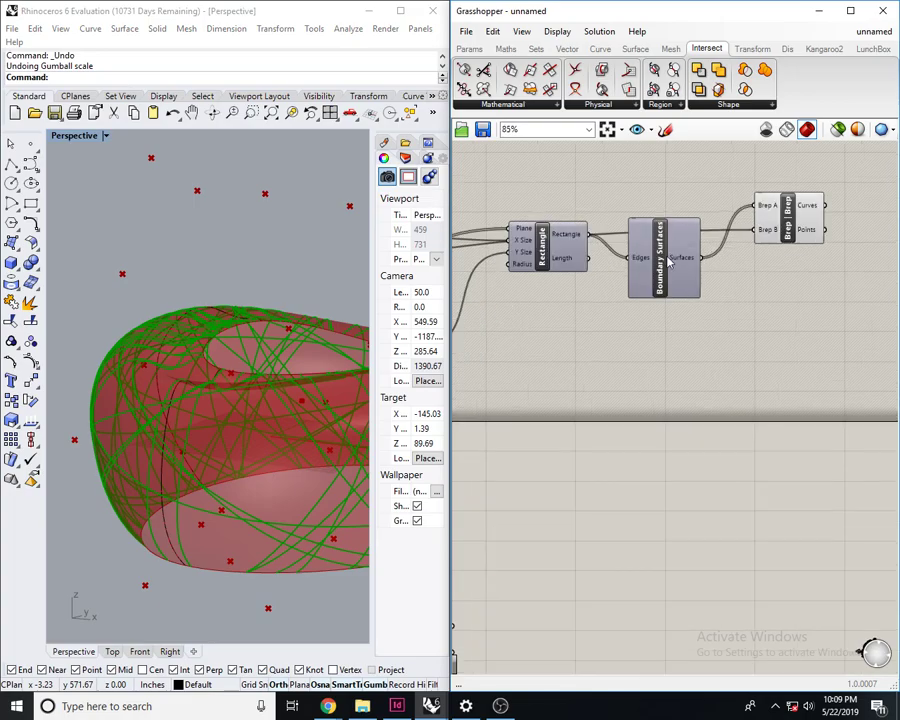
left_click(666, 260)
scroll(611, 266, "down", 2)
right_click_drag(612, 267, 730, 267)
right_click_drag(508, 331, 719, 344)
scroll(719, 344, "up", 5)
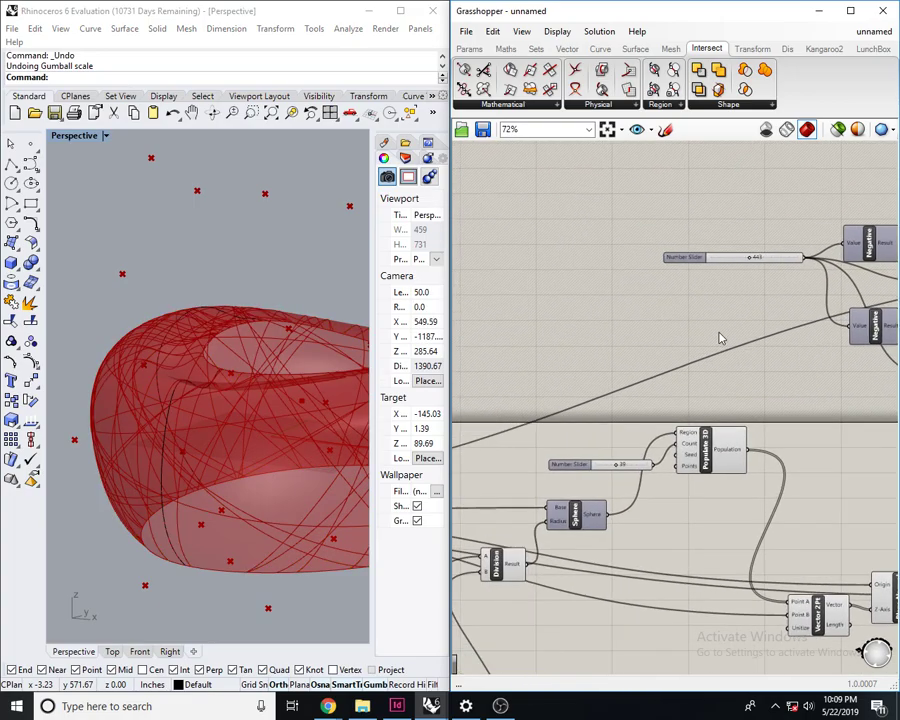
scroll(676, 295, "up", 2)
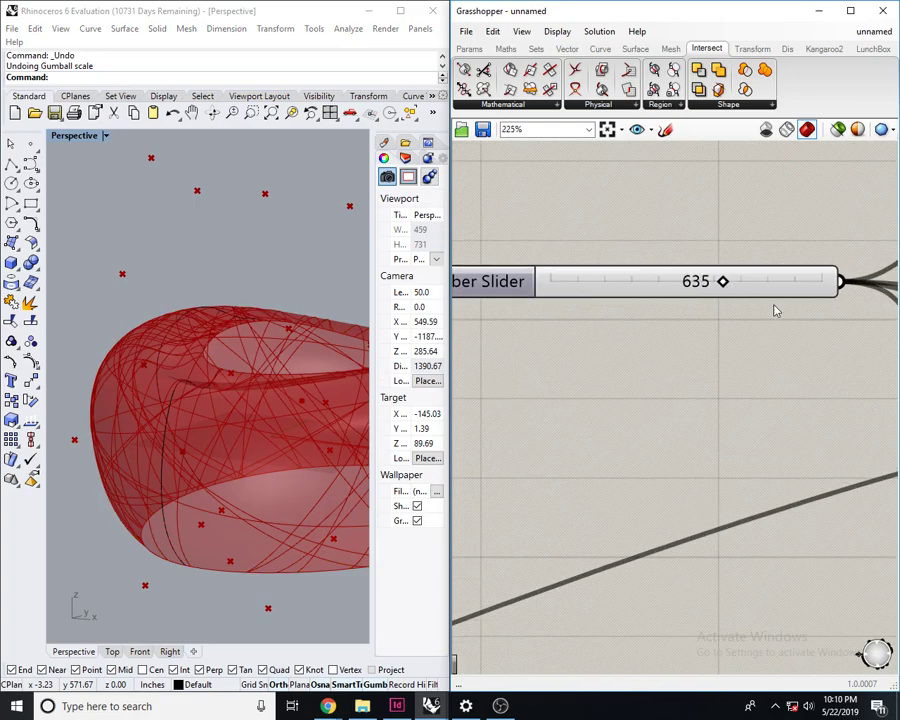
- Select all the reference curves in the Rhino Perspective view and hide them
scroll(700, 350, "down", 5)
scroll(173, 476, "up", 3)
scroll(270, 509, "down", 8)
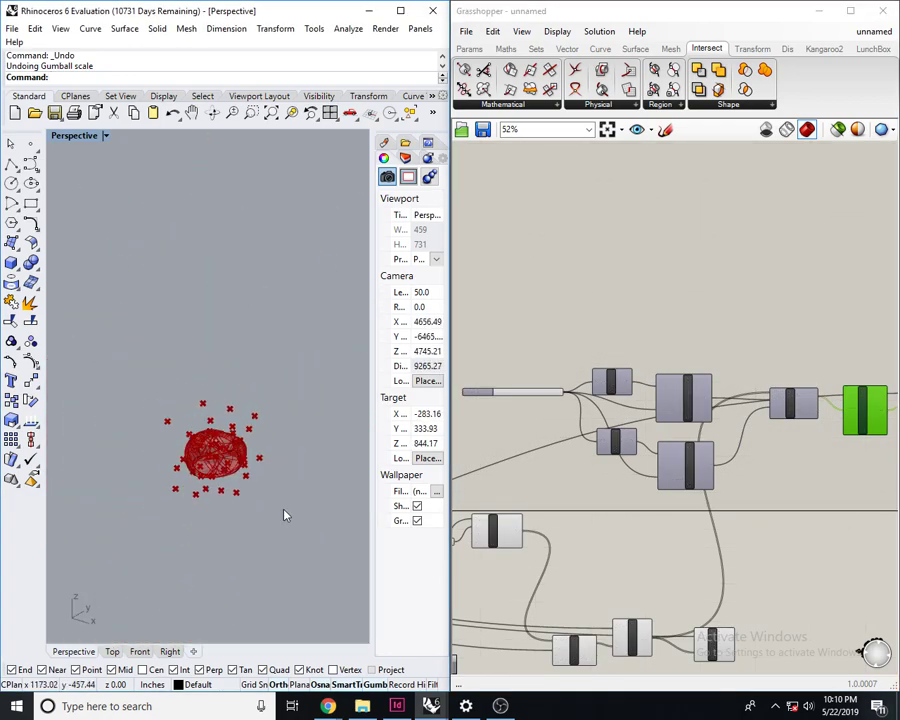
left_click_drag(270, 509, 55, 258)
key("ctrl+h")
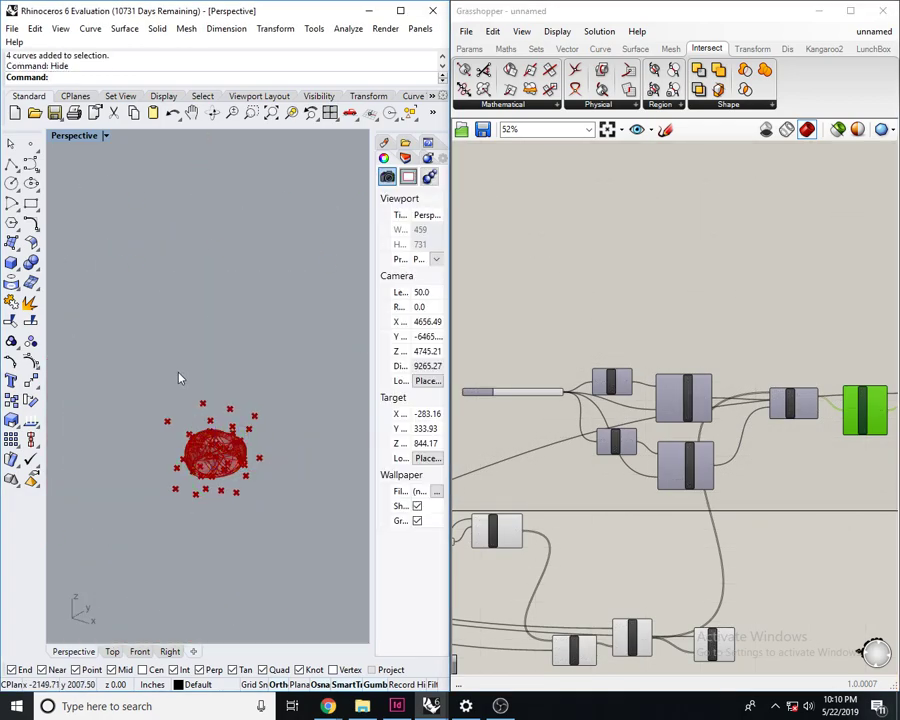
- Highlight the Brep | Brep and Brep | Plane components in turn and compare their intersection curves around the shell
scroll(178, 377, "up", 8)
scroll(674, 452, "up", 4)
left_click(726, 401)
right_click_drag(215, 490, 253, 414)
scroll(604, 560, "down", 4)
right_click_drag(604, 560, 735, 383)
scroll(572, 540, "up", 1)
left_click(586, 565)
right_click_drag(692, 478, 628, 488)
left_click(770, 262)
left_click(521, 570)
scroll(780, 277, "down", 4)
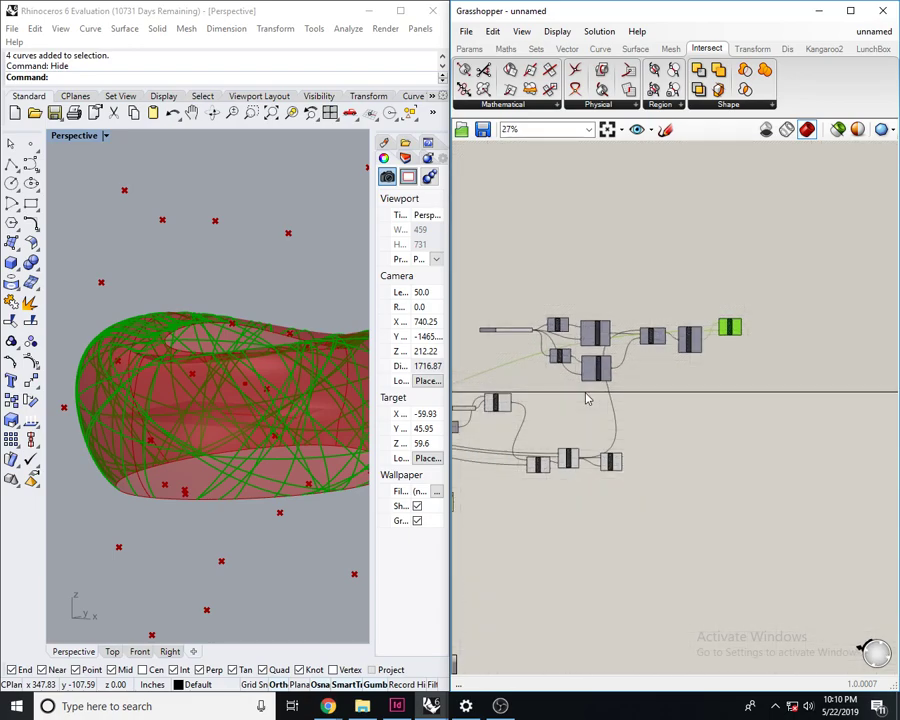
- Review the component chain from the domains and Rectangle through Boundary Surfaces to Brep | Brep
scroll(588, 340, "up", 3)
scroll(588, 340, "down", 1)
right_click_drag(588, 400, 634, 400)
right_click_drag(688, 362, 618, 375)
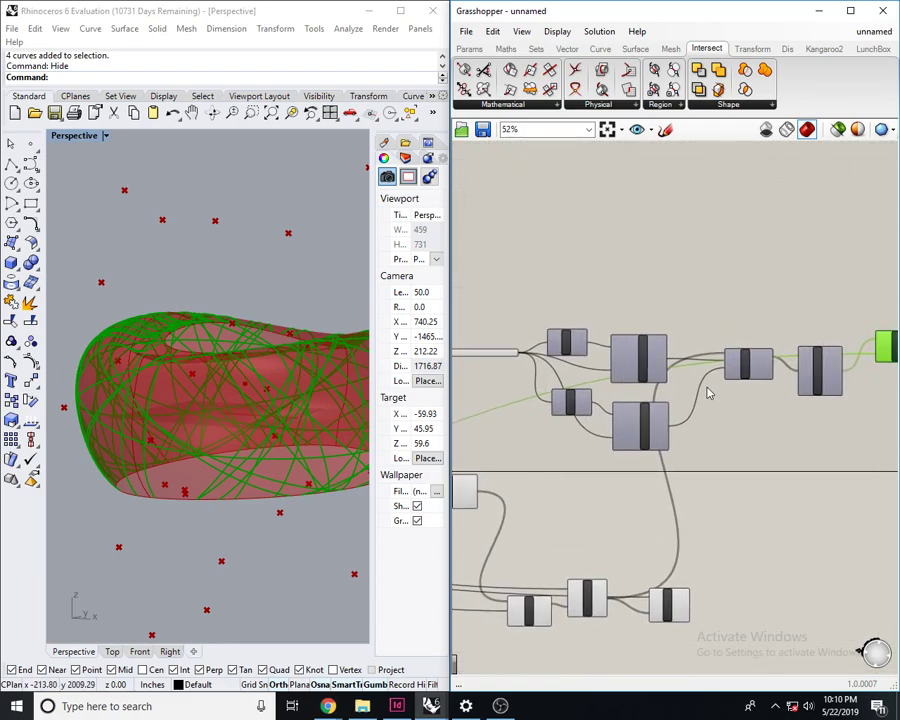
scroll(648, 393, "up", 3)
right_click_drag(594, 517, 618, 452)
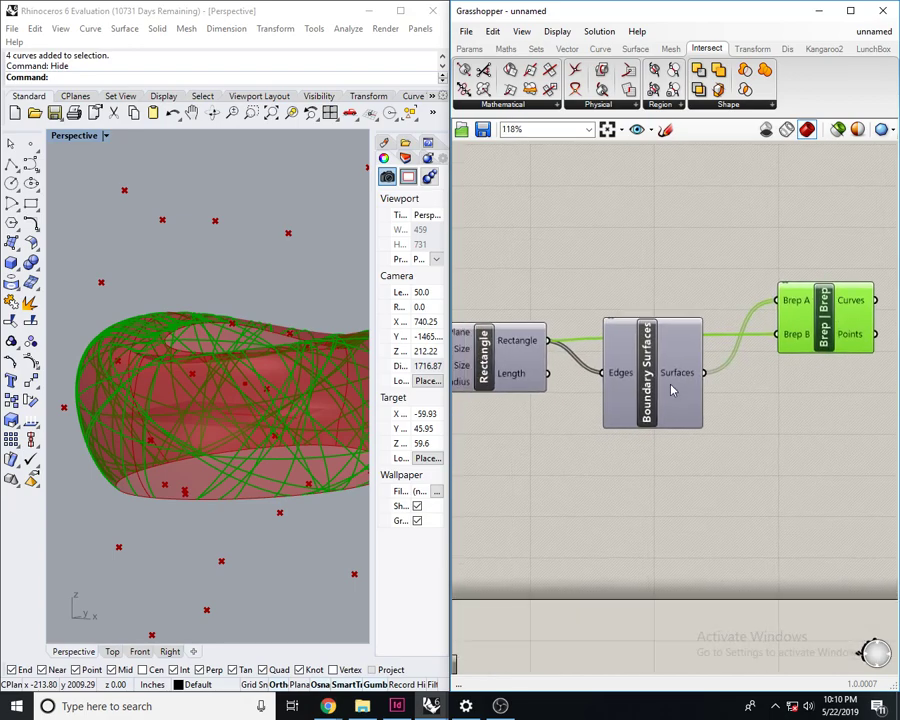
left_click(676, 392)
scroll(736, 472, "down", 3)
scroll(731, 470, "up", 2)
scroll(650, 425, "down", 2)
- Move the Brep | Plane component farther away from Plane Normal to free space between them
right_click_drag(598, 558, 668, 450)
left_click_drag(606, 544, 743, 525)
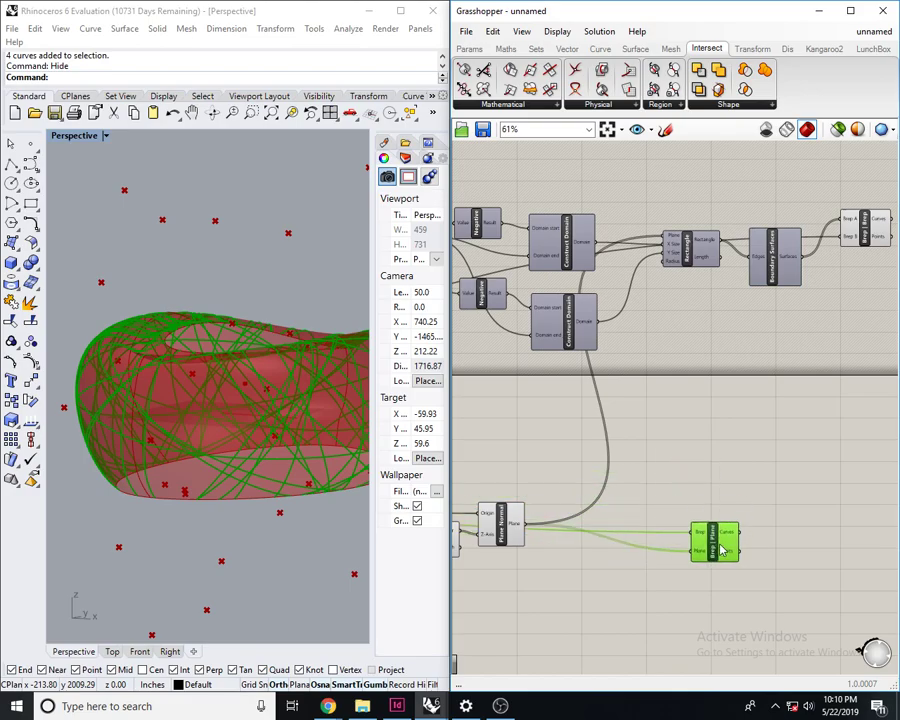
left_click(788, 450)
- Contrast the two intersection methods by highlighting the rectangle-based chain, Brep | Brep and Brep | Plane, viewing the shell from above
right_click_drag(882, 317, 866, 320)
left_click_drag(792, 401, 500, 232)
right_click_drag(759, 344, 690, 360)
left_click(787, 248)
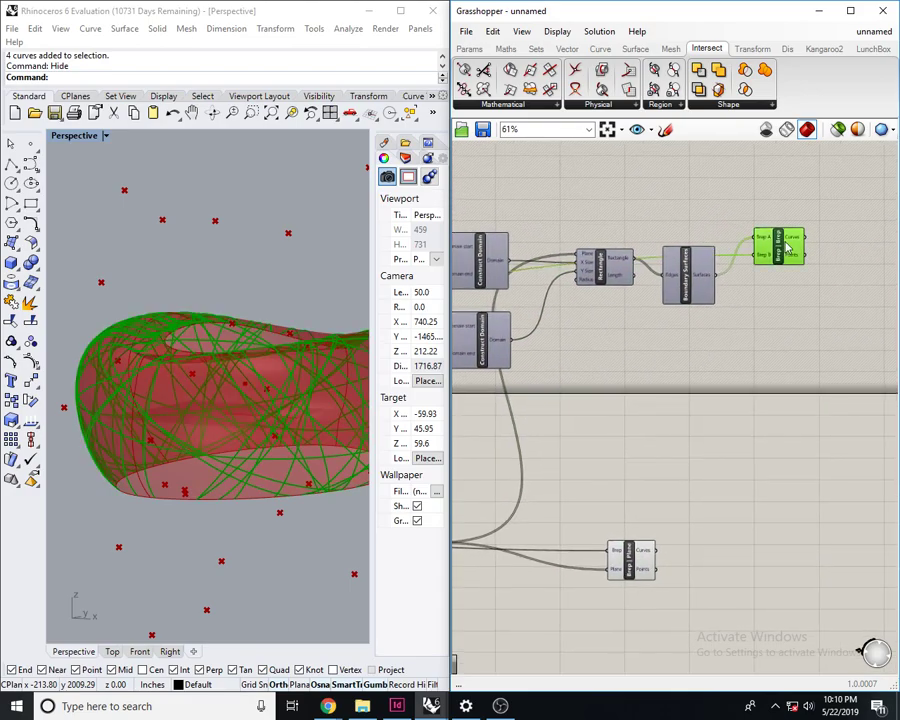
left_click(630, 572)
right_click_drag(222, 383, 206, 438)
scroll(602, 441, "down", 8)
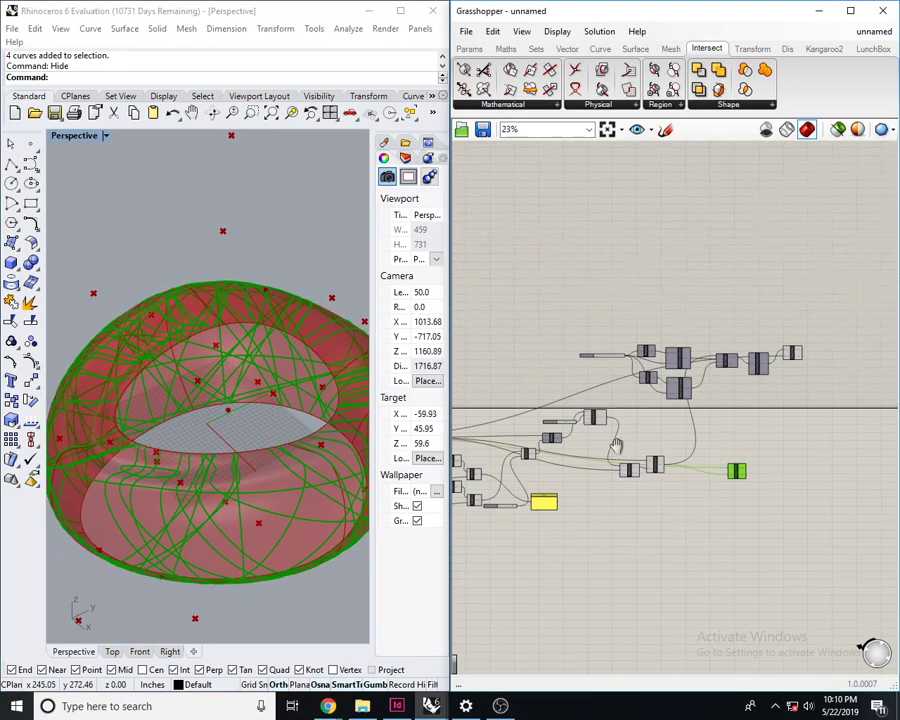
- Turn off the preview of the Curve parameter at the start of the loft definition
scroll(681, 430, "up", 12)
left_click_drag(704, 443, 662, 410)
middle_click(660, 392)
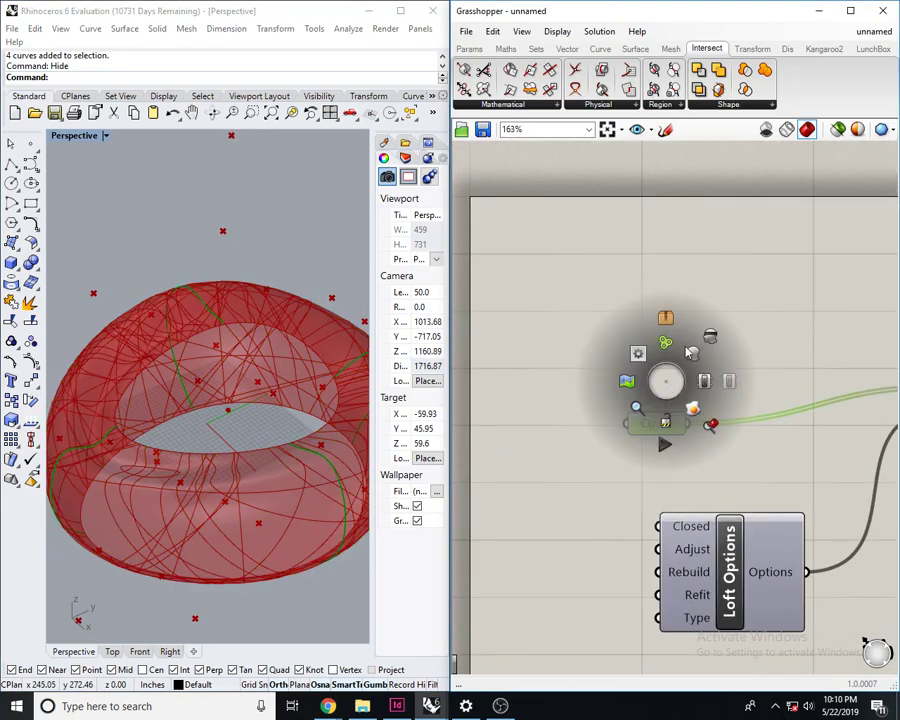
scroll(680, 390, "down", 8)
scroll(612, 481, "up", 6)
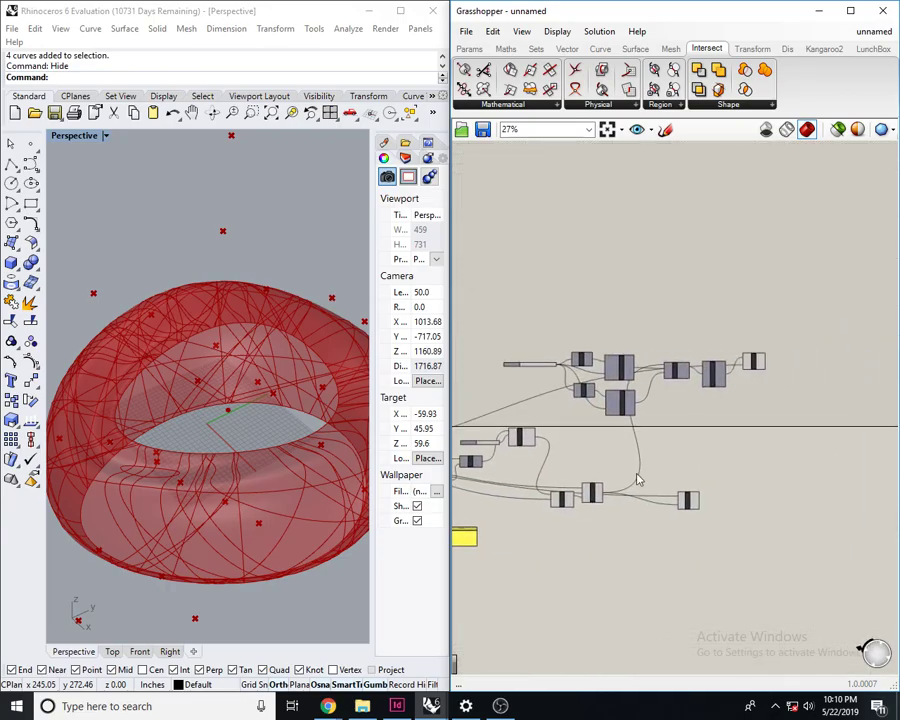
- Turn off the preview of the Boundary Surfaces component at the end of the upper component chain
left_click(660, 515)
right_click_drag(220, 470, 243, 364)
right_click_drag(729, 408, 646, 405)
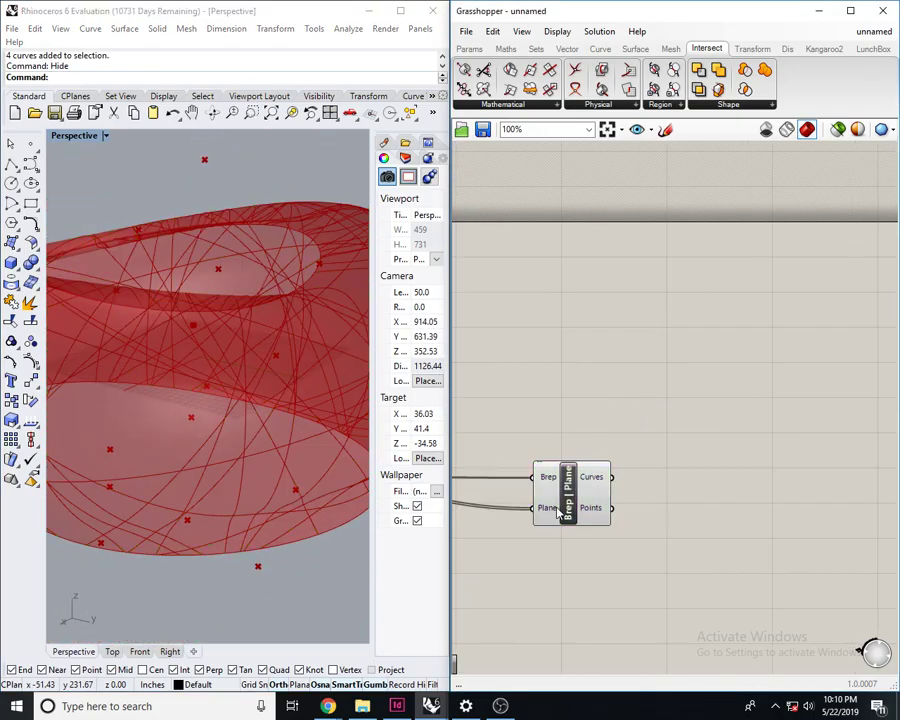
scroll(690, 405, "down", 4)
left_click_drag(709, 406, 660, 292)
middle_click(660, 286)
left_click(707, 242)
left_click(806, 300)
right_click_drag(739, 392, 782, 329)
- Examine the intersection curves on the lofted surface from several angles and close up
scroll(782, 329, "down", 3)
right_click_drag(160, 340, 56, 372)
scroll(55, 372, "down", 4)
left_click(36, 386)
right_click_drag(240, 292, 268, 366)
scroll(218, 430, "up", 6)
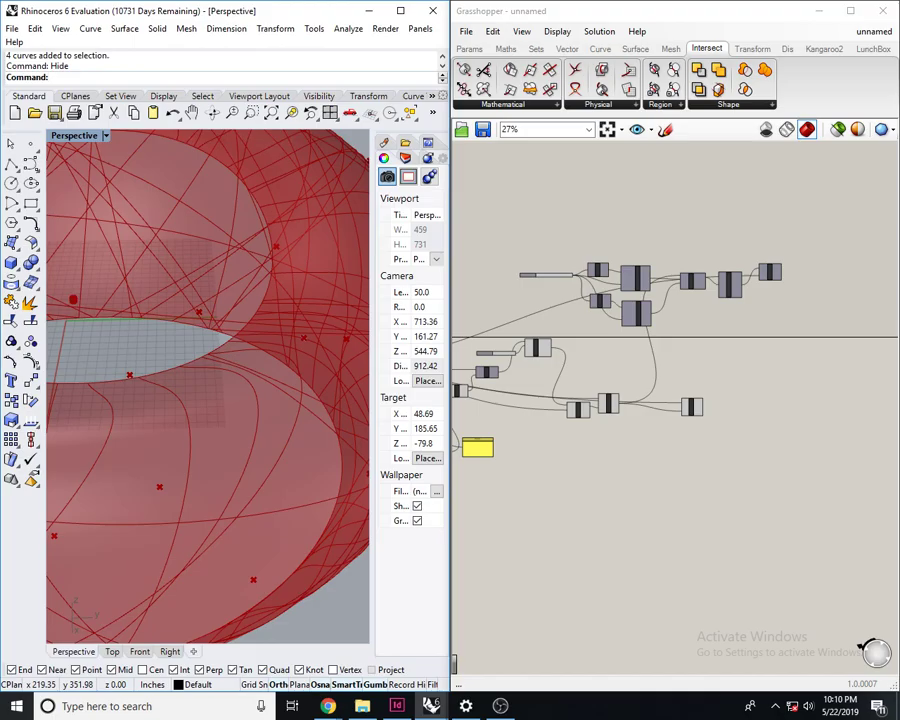
- Switch to Chrome and open the enlarged Bird's Nest stadium photo in its own tab
key("alt+Tab")
left_click_drag(897, 237, 510, 10)
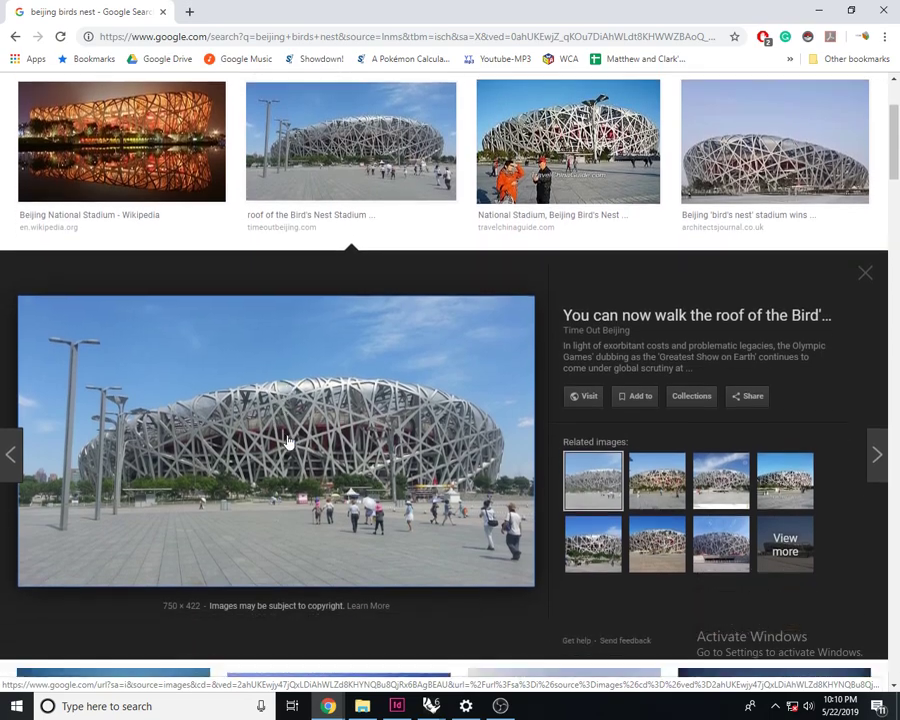
right_click(319, 406)
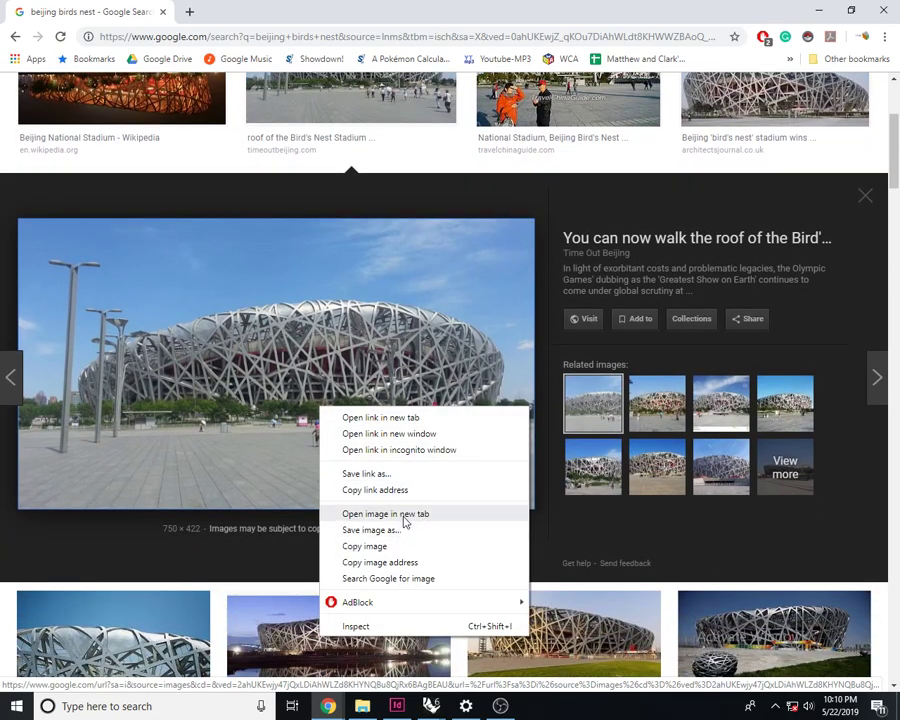
left_click(403, 515)
left_click(255, 11)
- Enlarge the stadium photo to 200% to study the beams, and return to the Grasshopper definition
left_click(884, 36)
left_click(843, 171)
left_click(843, 171)
left_click(843, 171)
left_click(843, 171)
left_click(843, 171)
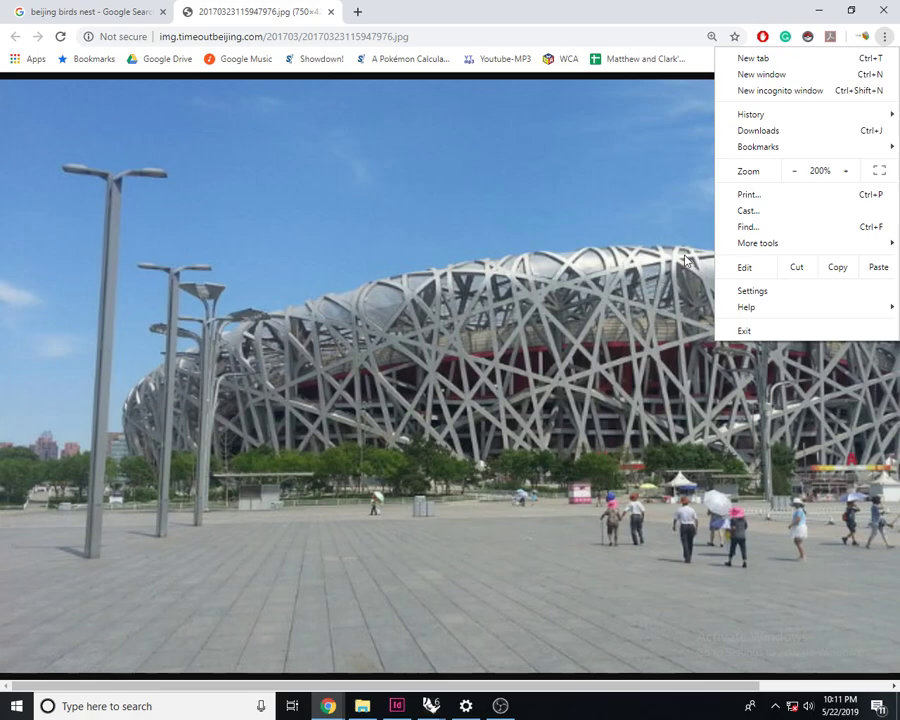
left_click(753, 18)
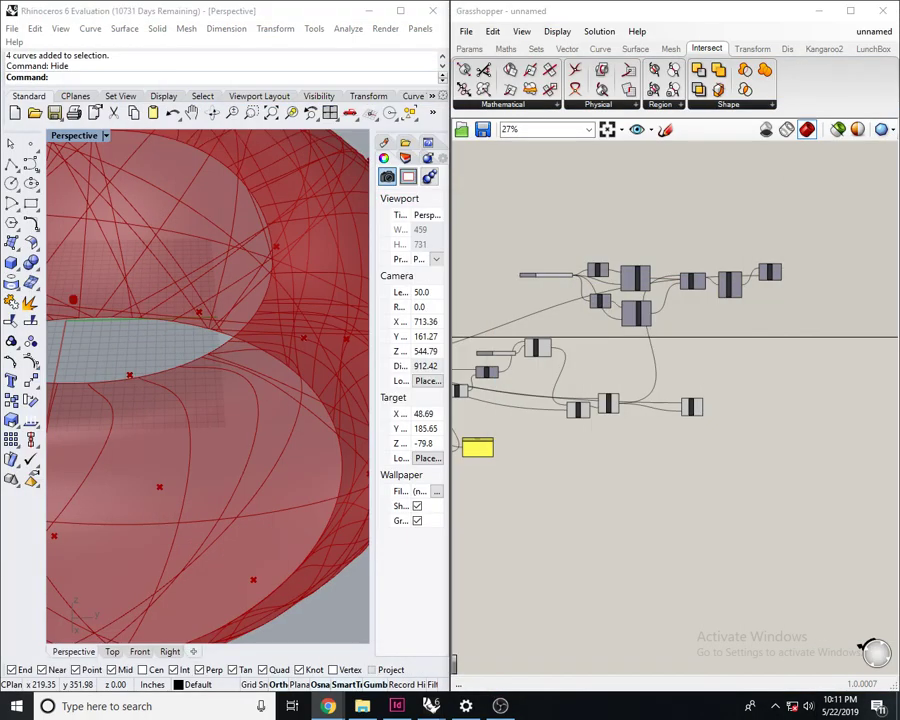
- Add an Offset on Srf component after Brep | Plane and connect the intersection Curves output to its Curve input
right_click_drag(225, 486, 176, 401)
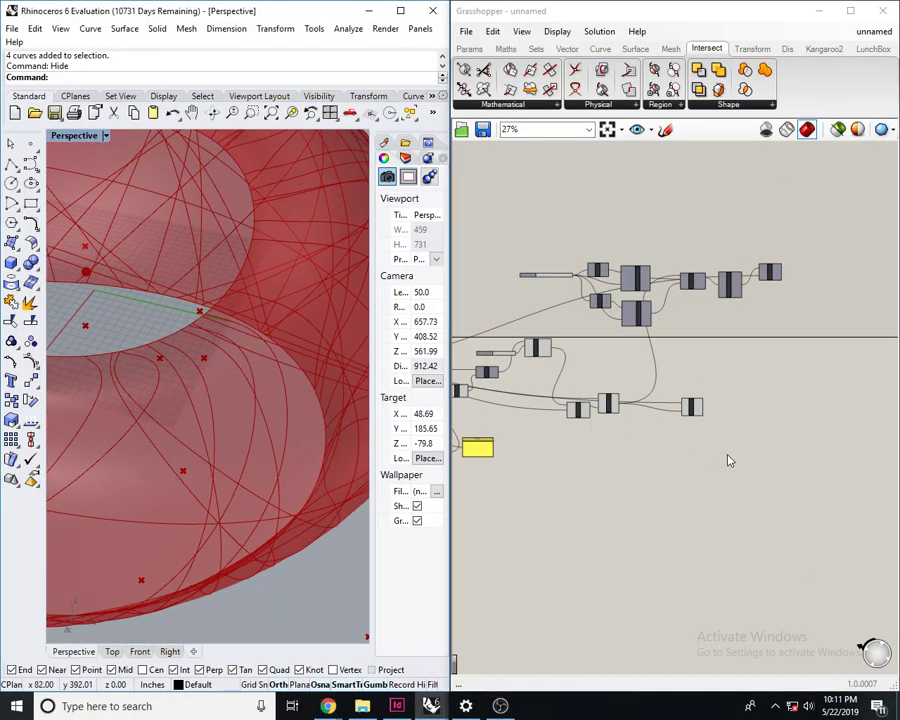
scroll(660, 450, "up", 4)
left_click(656, 416)
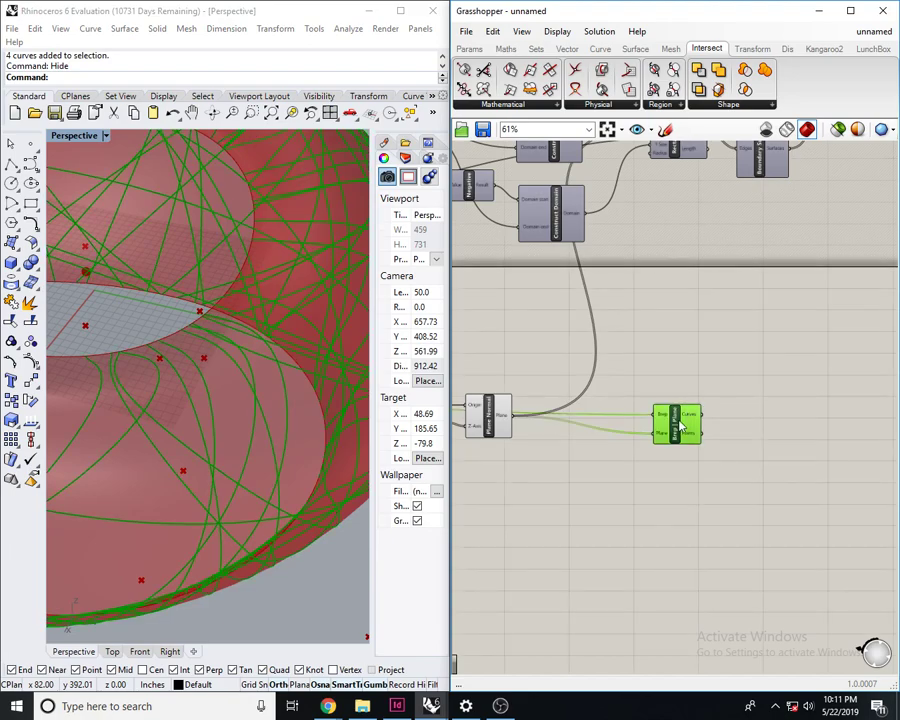
double_click(780, 408)
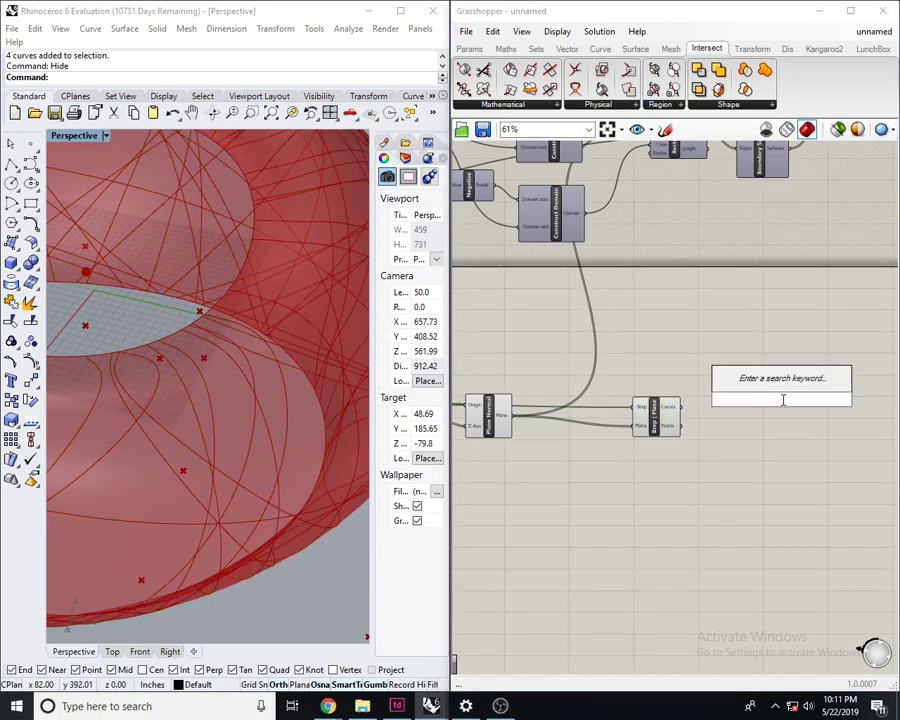
type("offset")
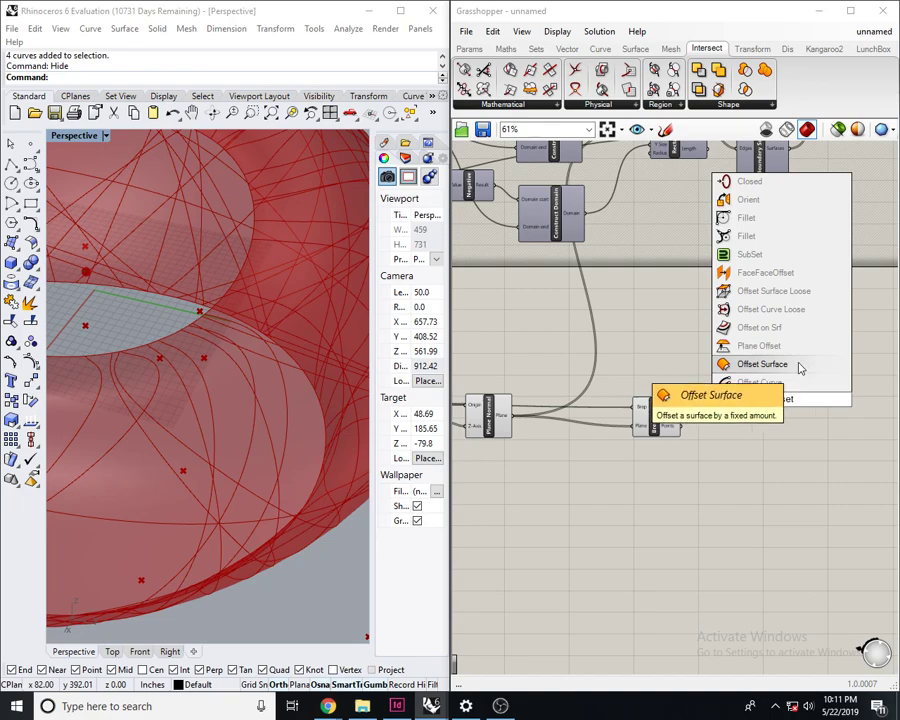
left_click(770, 327)
scroll(765, 398, "up", 5)
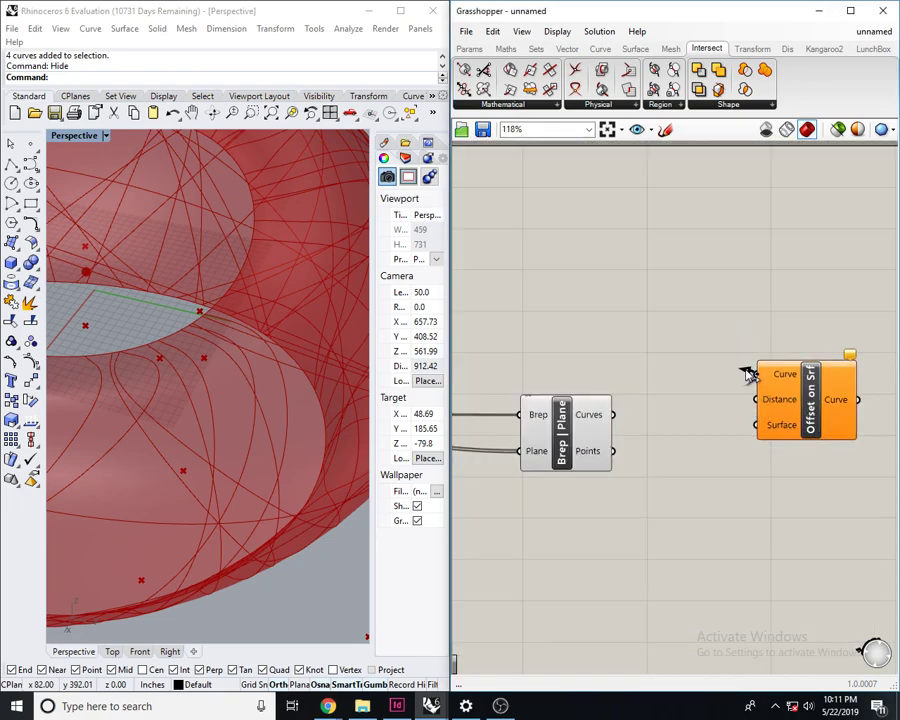
left_click_drag(612, 414, 757, 374)
scroll(770, 452, "up", 1)
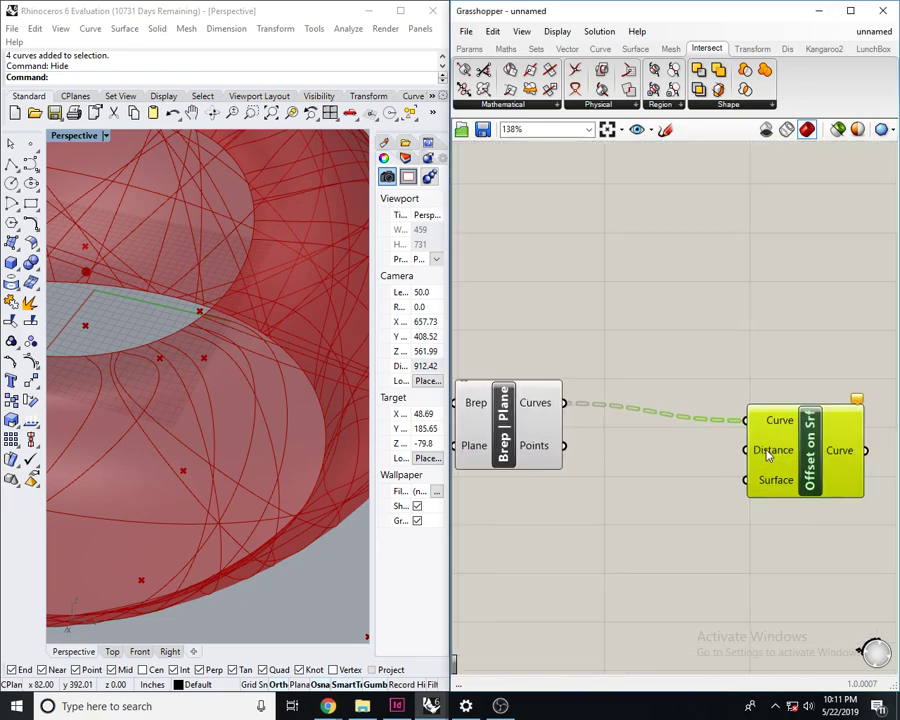
- Create a number slider with value 0.25 and connect it to the Distance input of Offset on Srf
double_click(637, 519)
type("0")
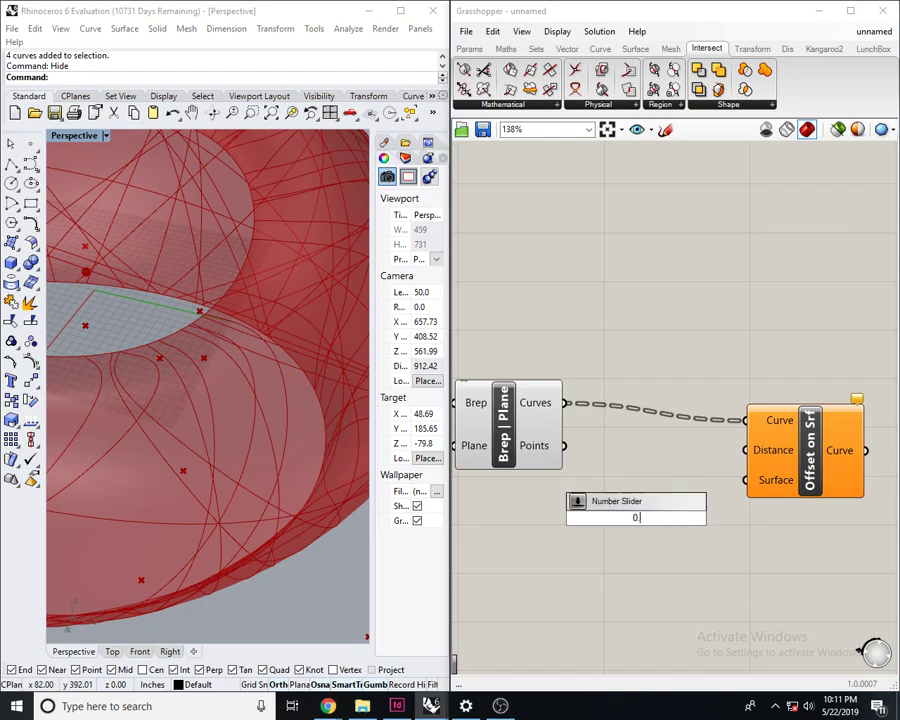
type(".25")
key("Return")
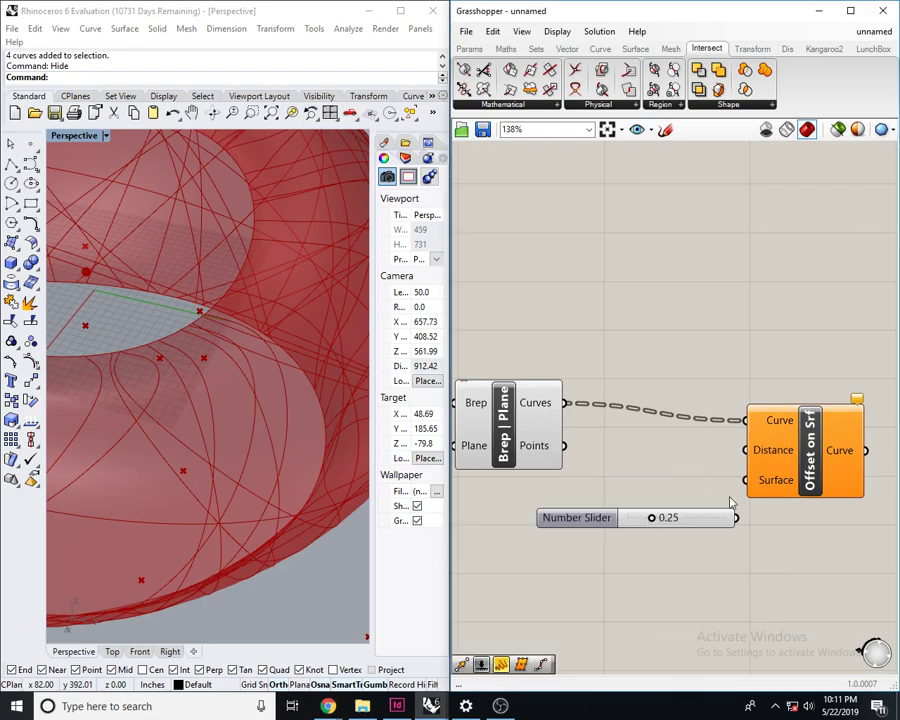
left_click(772, 470)
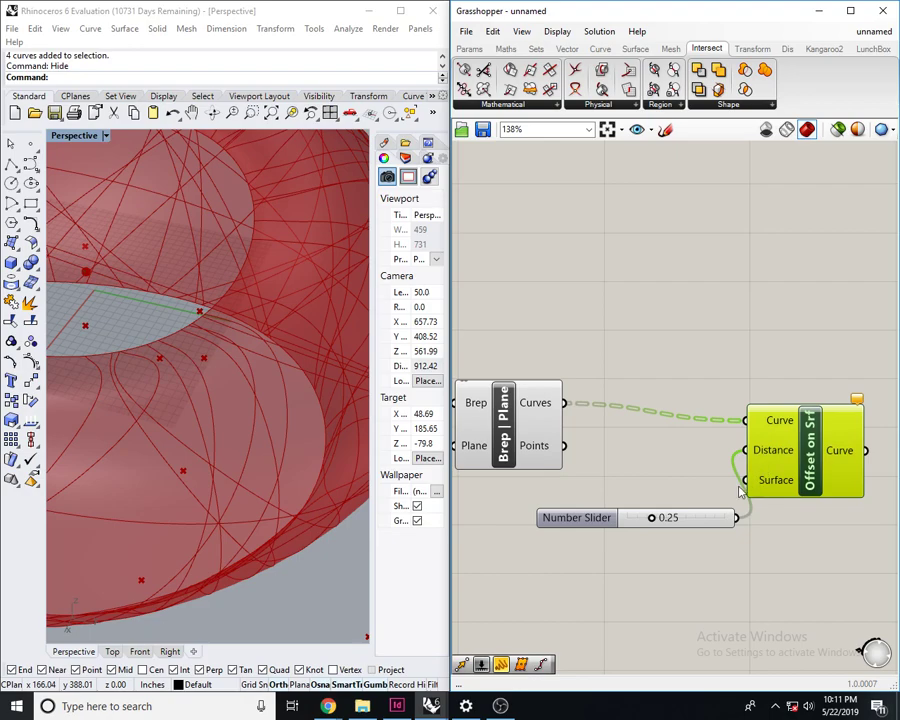
left_click_drag(701, 525, 645, 532)
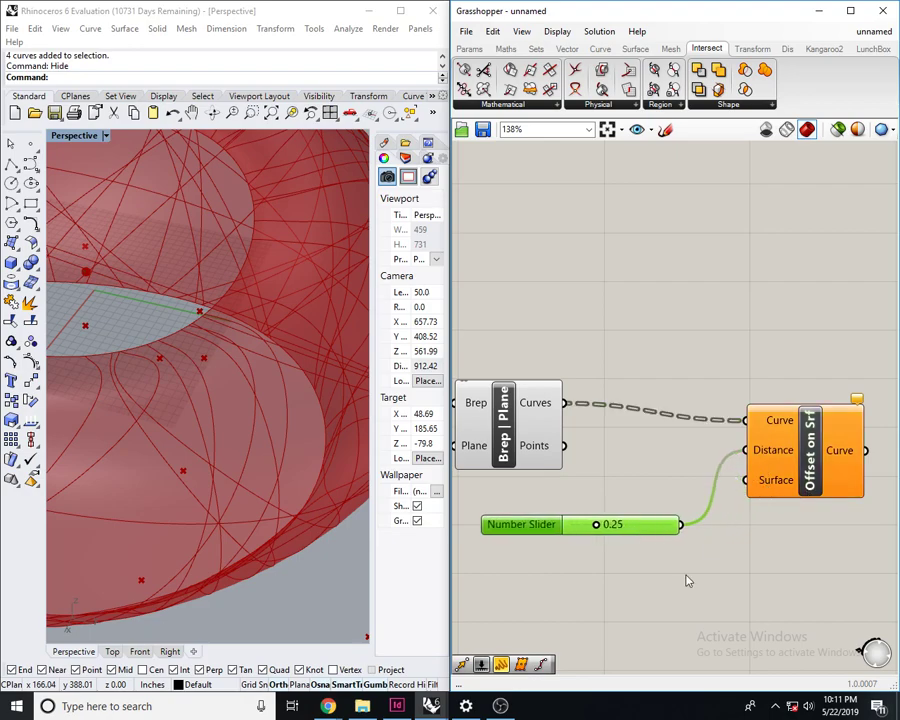
- Add a Surface parameter below the slider and connect it to the Surface input of Offset on Srf
double_click(674, 598)
type("srf")
key("Return")
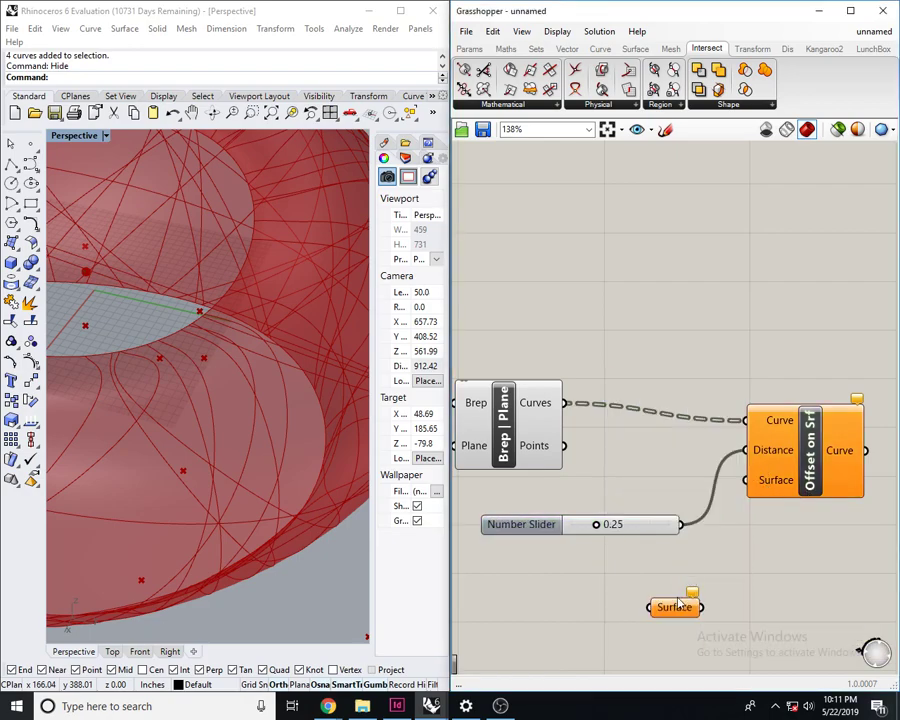
left_click_drag(679, 601, 568, 613)
left_click_drag(718, 541, 751, 496)
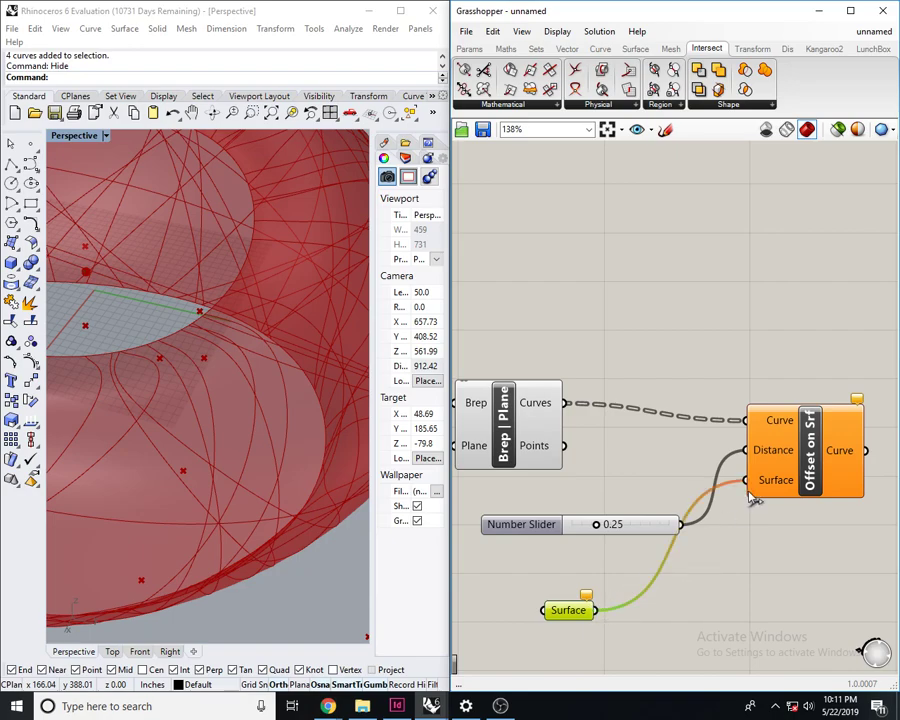
- Connect the Loft component's output to the new Surface parameter
scroll(658, 525, "down", 11)
left_click_drag(600, 532, 538, 470)
scroll(485, 501, "up", 9)
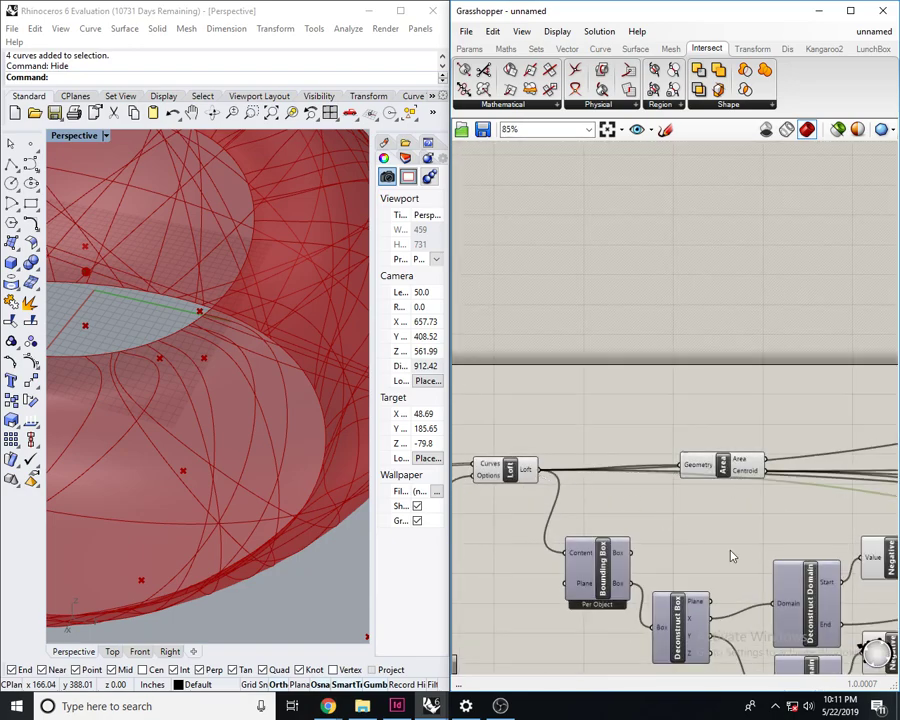
scroll(712, 529, "down", 8)
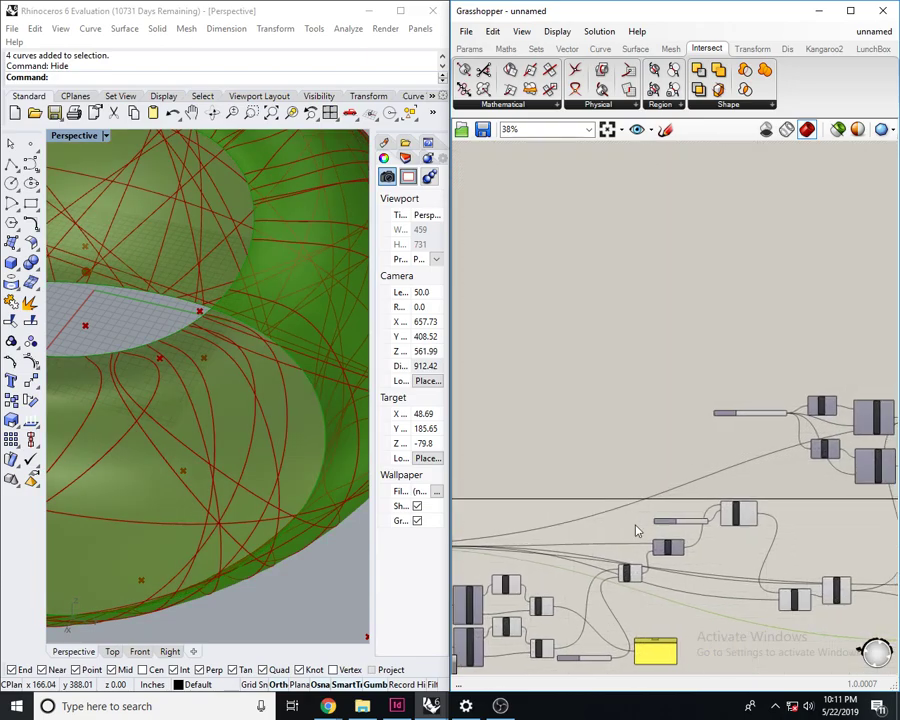
scroll(755, 522, "up", 8)
- Set the offset distance slider to 1.00 and compare the offset curves with the originals up close
left_click(758, 485)
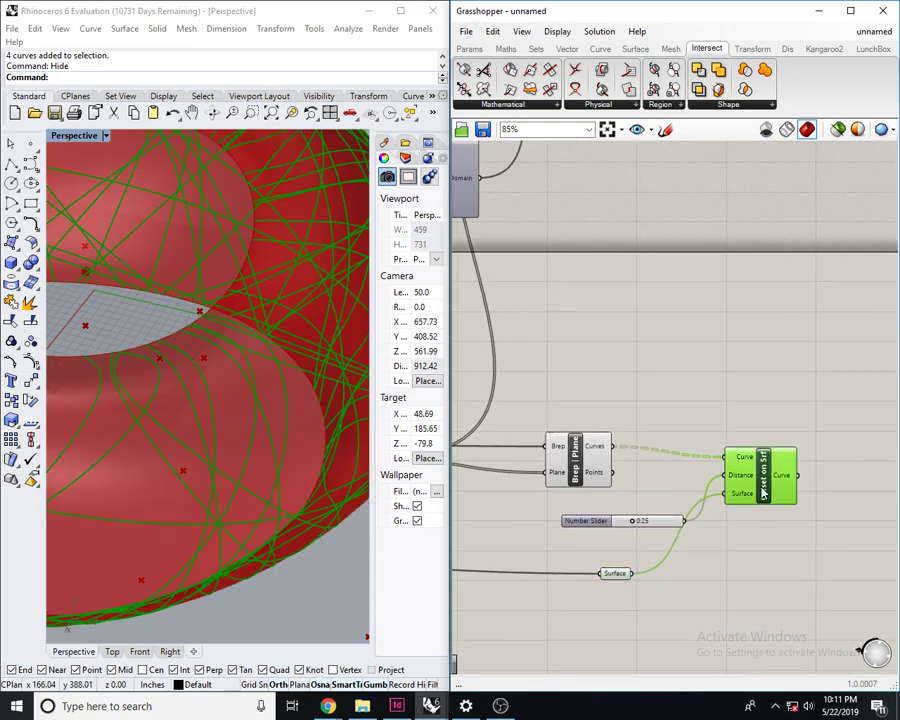
right_click(214, 400)
scroll(173, 392, "up", 5)
scroll(293, 358, "down", 2)
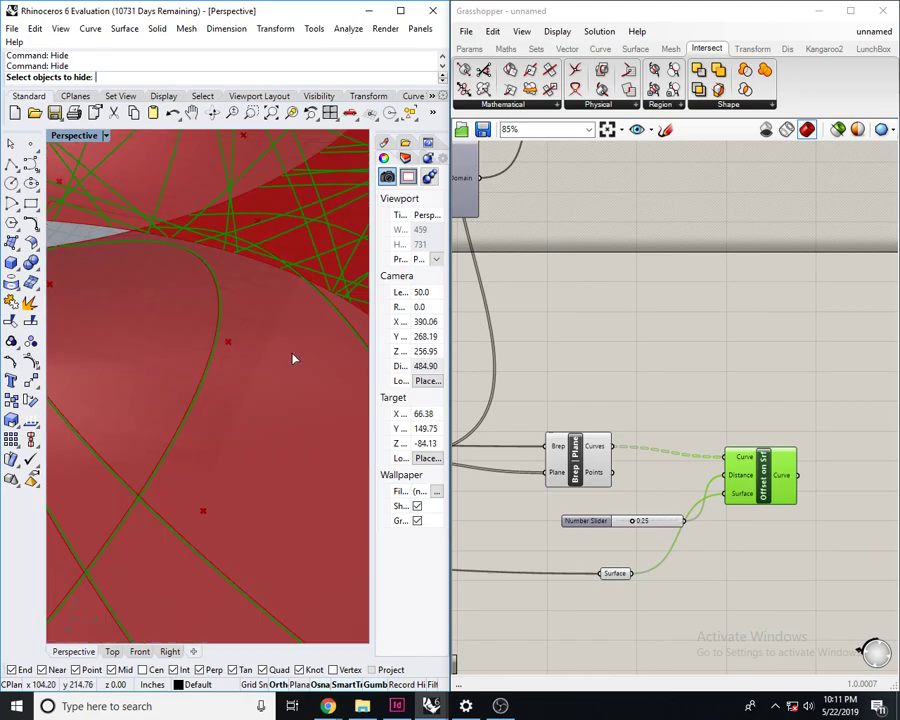
scroll(650, 480, "up", 5)
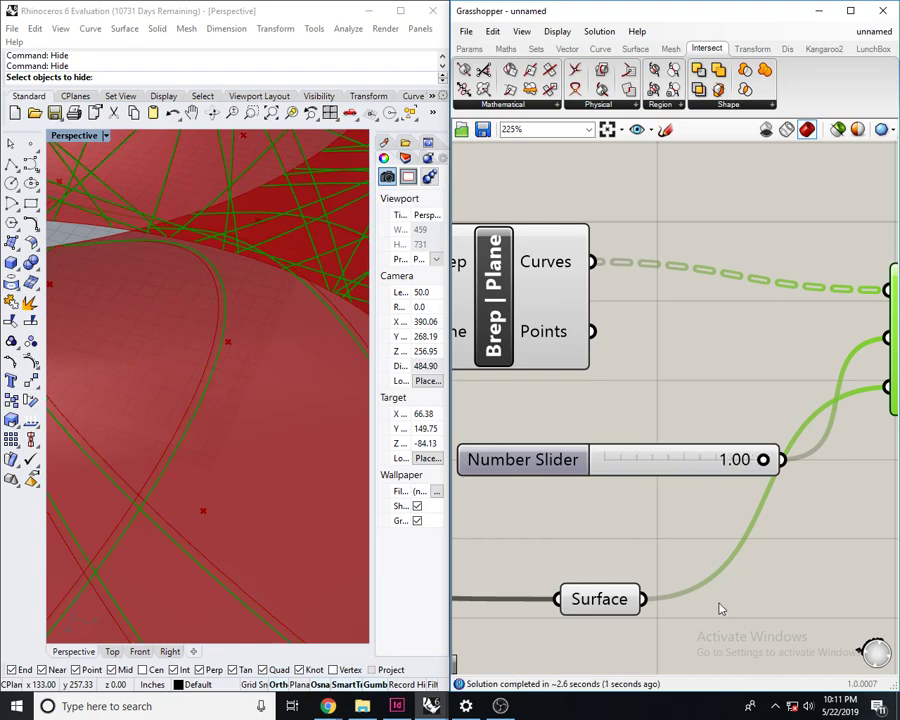
mouse_move(236, 365)
right_mouse_down()
mouse_move(243, 374)
mouse_move(225, 402)
mouse_move(232, 350)
right_mouse_up()
scroll(225, 403, "down", 10)
scroll(191, 385, "up", 4)
right_click_drag(199, 390, 224, 393)
scroll(182, 438, "up", 4)
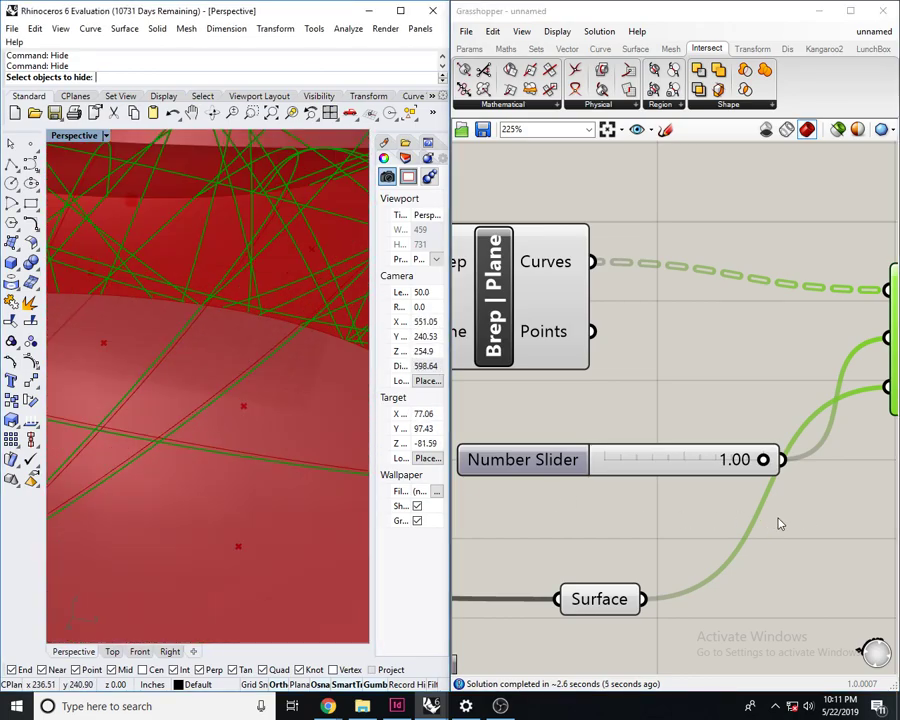
- Compare the Offset on Srf and Brep | Plane curves, and put the Brep | Plane component in its own group
right_click_drag(779, 523, 667, 531)
left_click_drag(590, 462, 546, 455)
right_click_drag(751, 491, 646, 495)
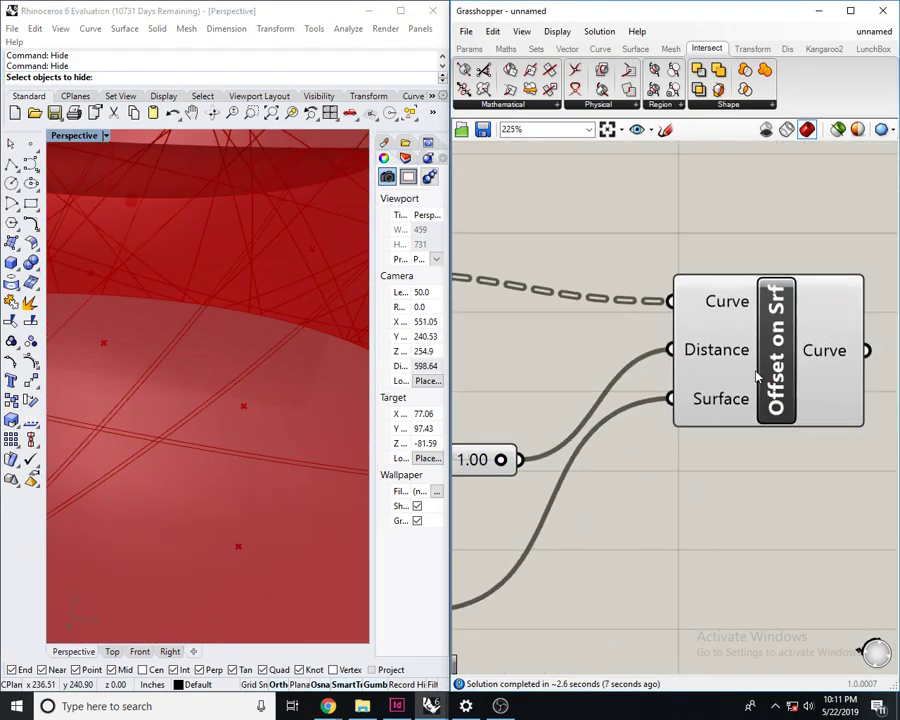
left_click(756, 374)
scroll(507, 487, "down", 3)
scroll(635, 422, "up", 2)
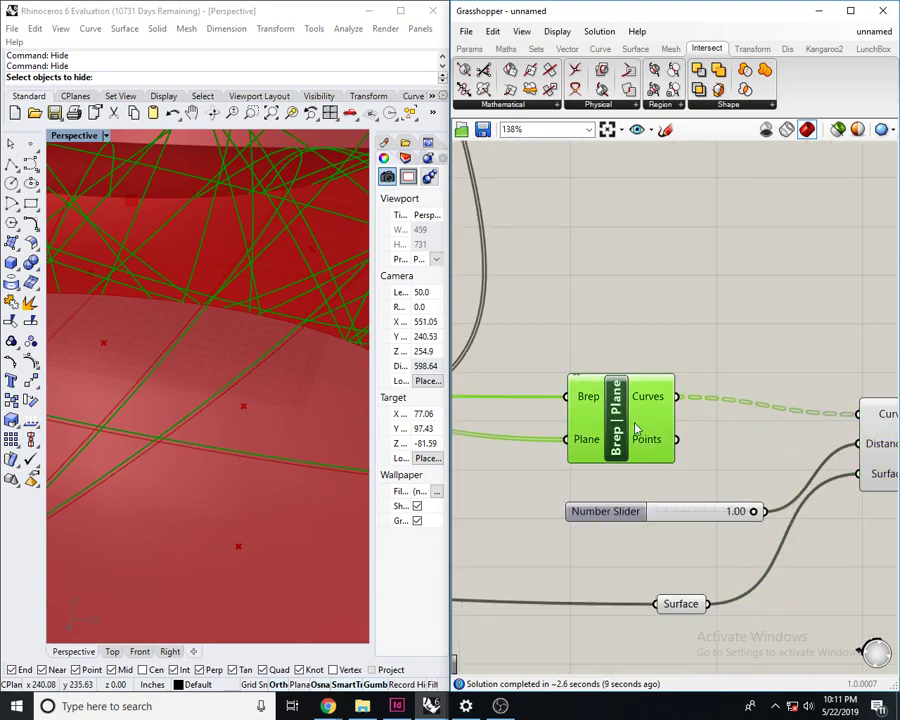
middle_click(635, 422)
left_click(631, 385)
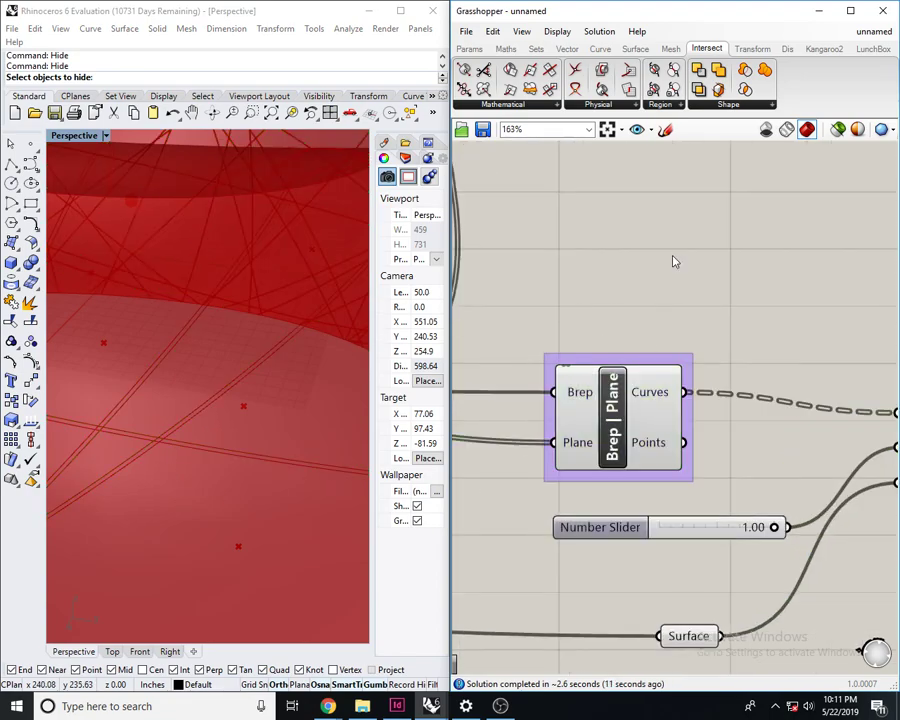
- Add a scribble reading CENTERLINE and place it above the grouped Brep | Plane component
double_click(673, 262)
type("scrib")
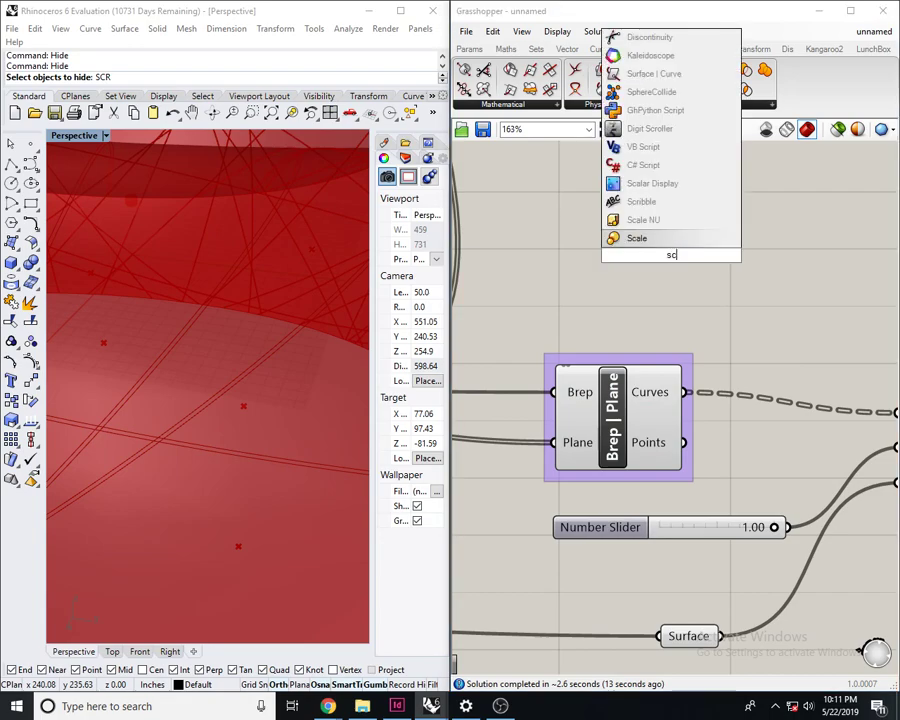
key("Return")
double_click(673, 259)
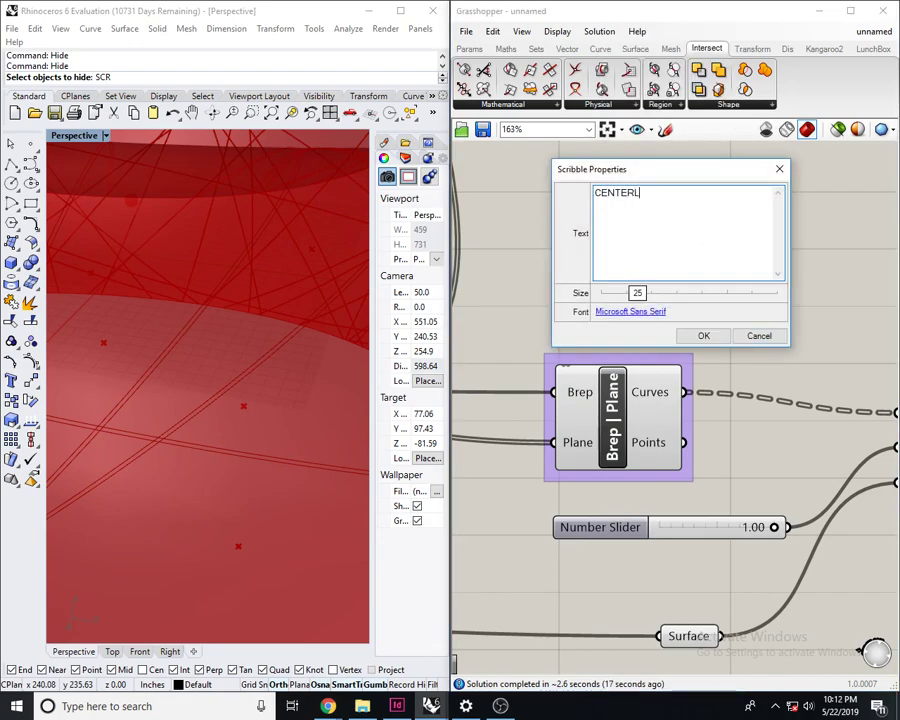
left_click(703, 336)
mouse_move(812, 266)
left_mouse_down()
mouse_move(713, 283)
mouse_move(705, 309)
left_mouse_up()
- Highlight the Brep | Plane and Offset on Srf results in turn to compare the centerline and offset curves
scroll(680, 309, "down", 3)
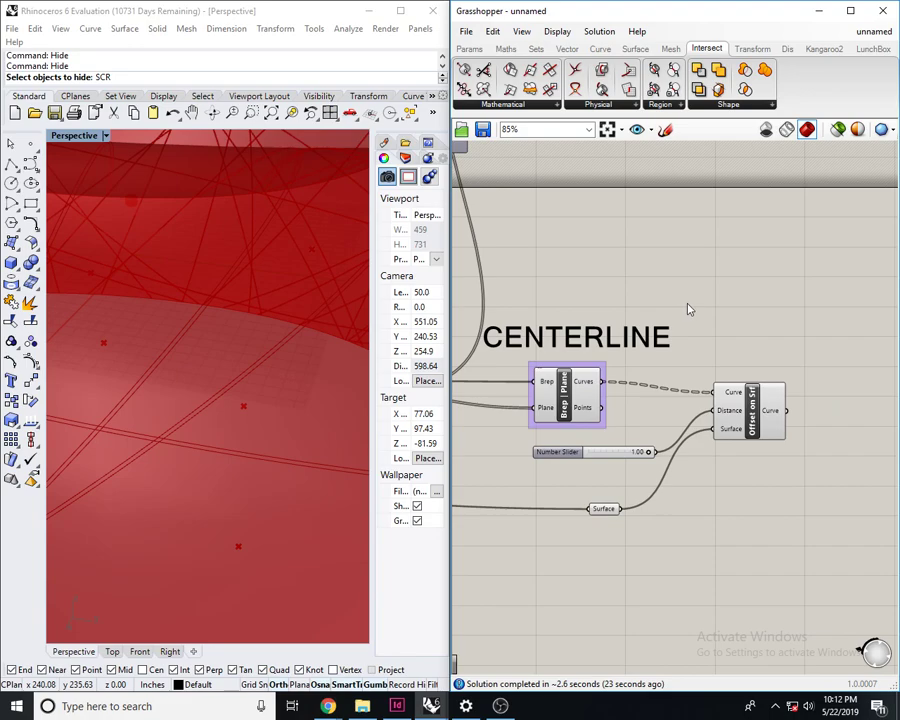
scroll(733, 438, "down", 2)
scroll(657, 295, "up", 2)
scroll(565, 322, "up", 2)
left_click(565, 322)
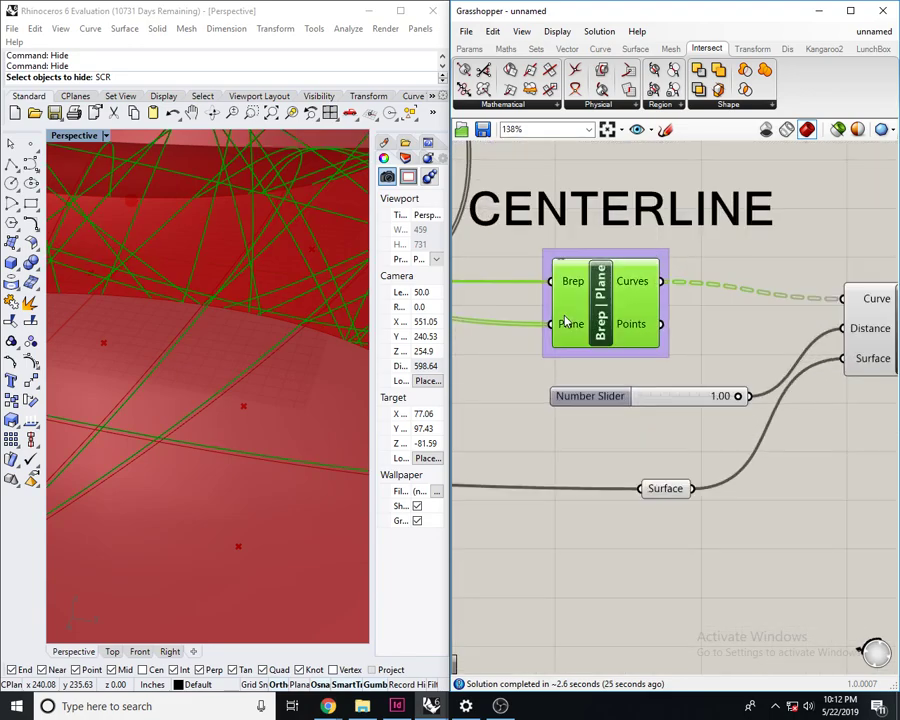
right_click_drag(565, 322, 497, 337)
left_click(822, 340)
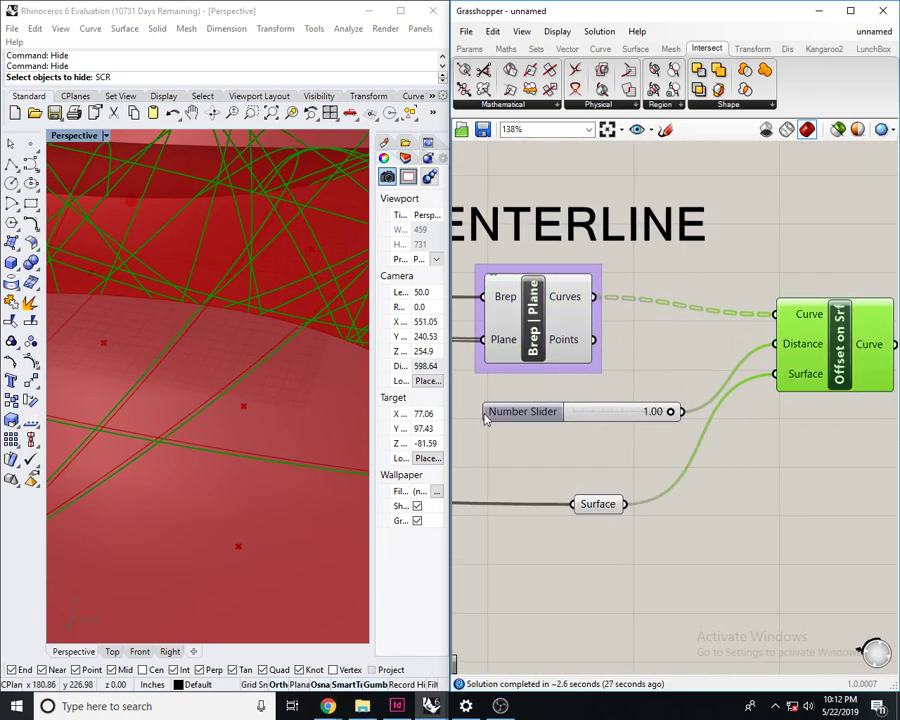
- Add a Flip Curve component below Offset on Srf and feed it the Brep | Plane intersection curves
right_click_drag(713, 489, 545, 484)
double_click(670, 468)
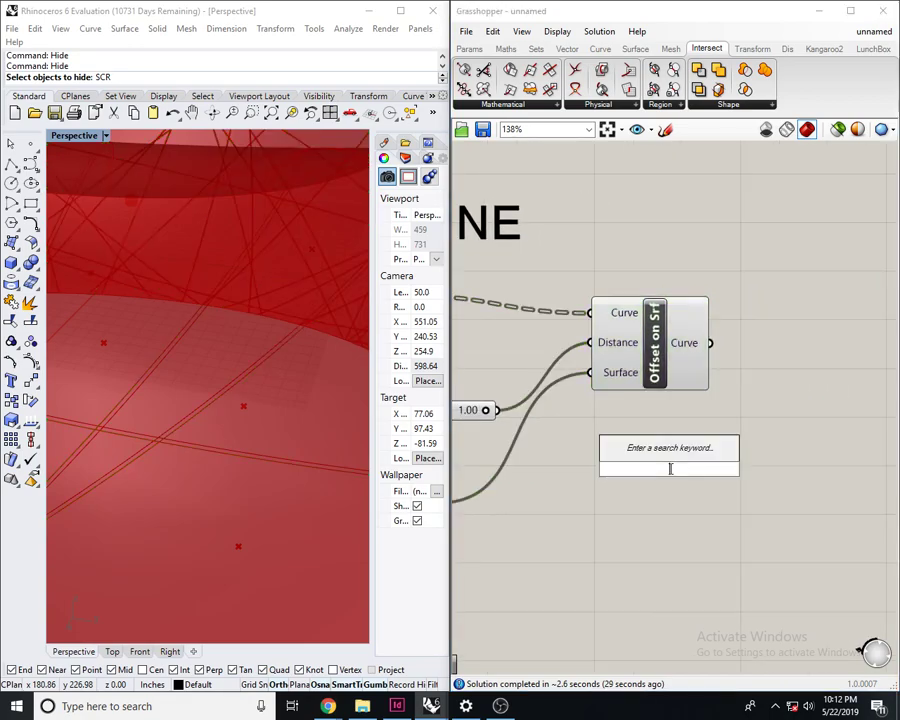
type("flip")
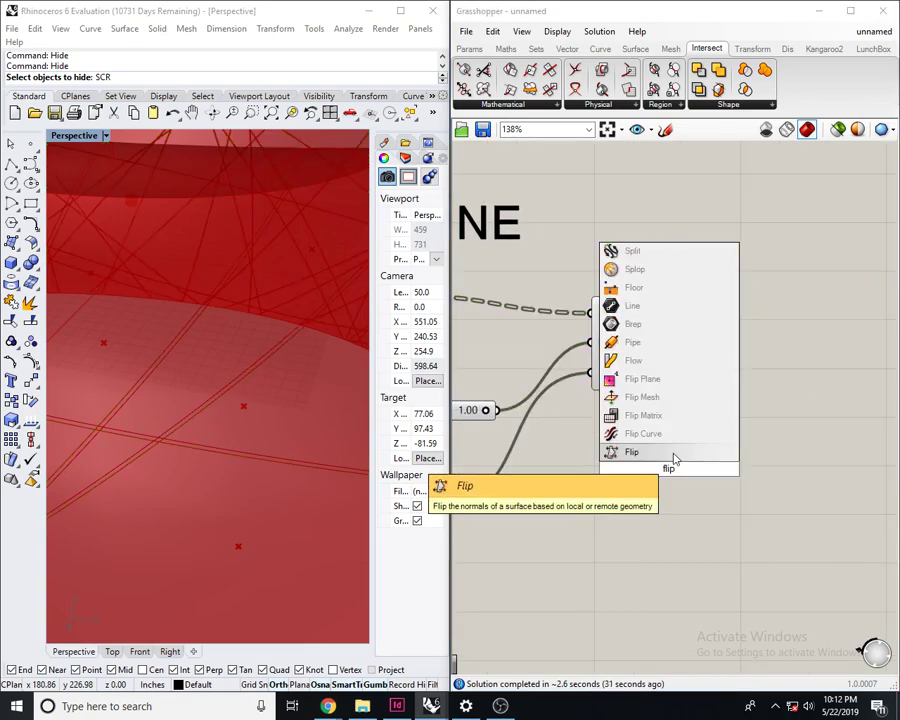
left_click(674, 456)
right_click_drag(617, 464, 697, 488)
left_click_drag(549, 330, 495, 320)
right_click_drag(805, 472, 735, 474)
- Add a second Offset on Srf fed by the flipped curves, the 1.00 distance slider and the Surface parameter
double_click(774, 465)
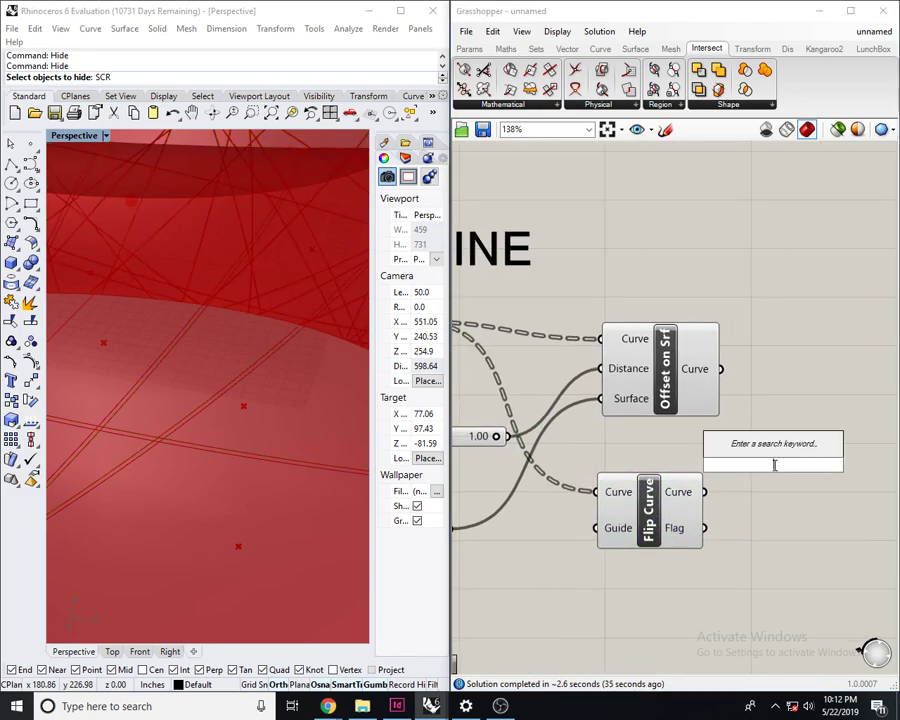
type("offset")
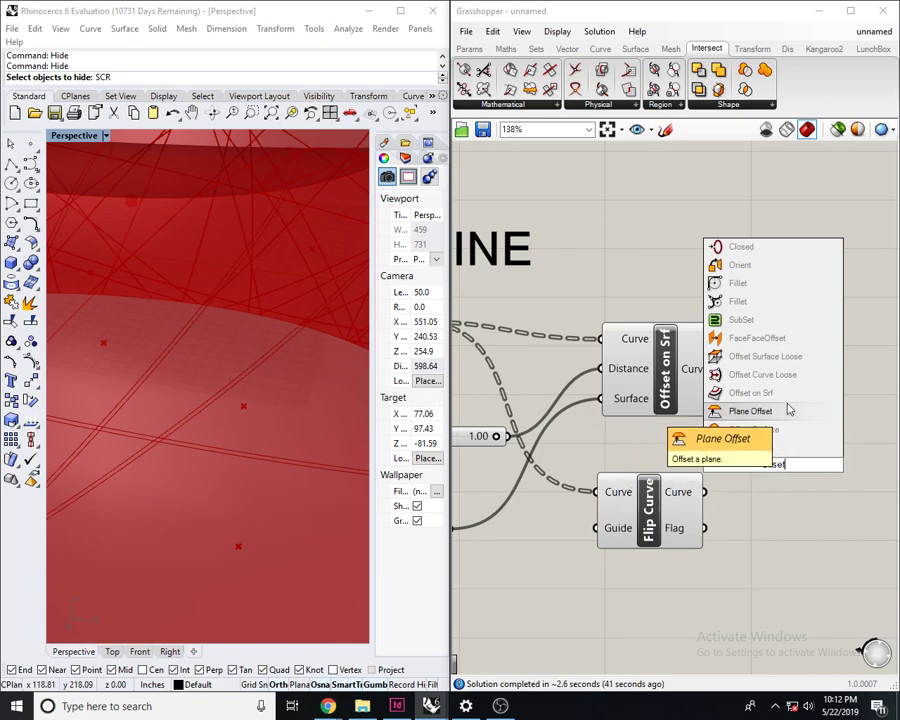
left_click(752, 393)
left_click_drag(740, 476, 778, 452)
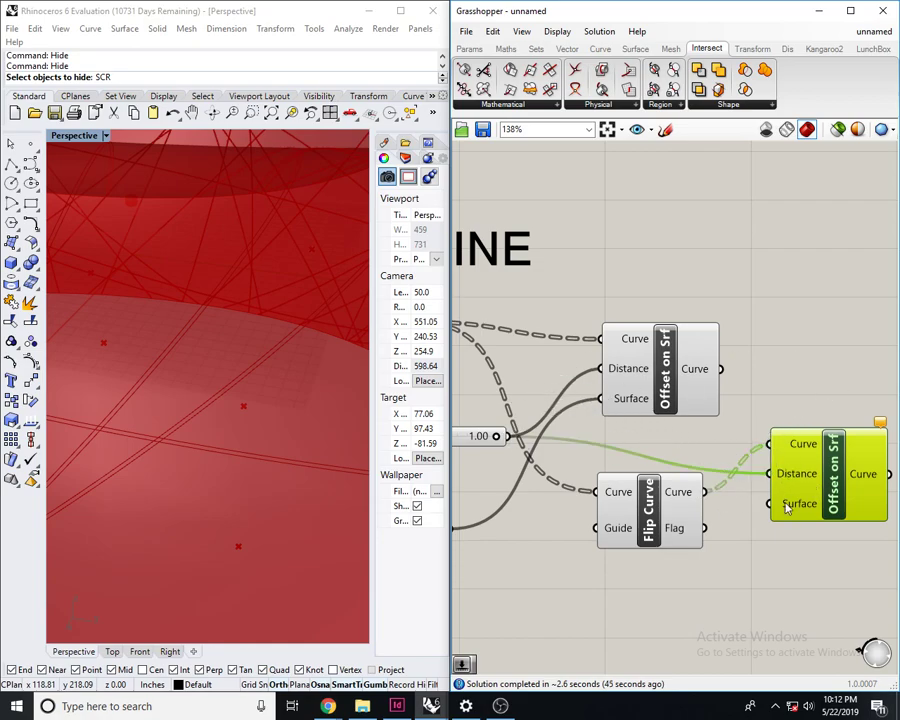
scroll(822, 400, "down", 4)
left_click_drag(822, 400, 660, 457)
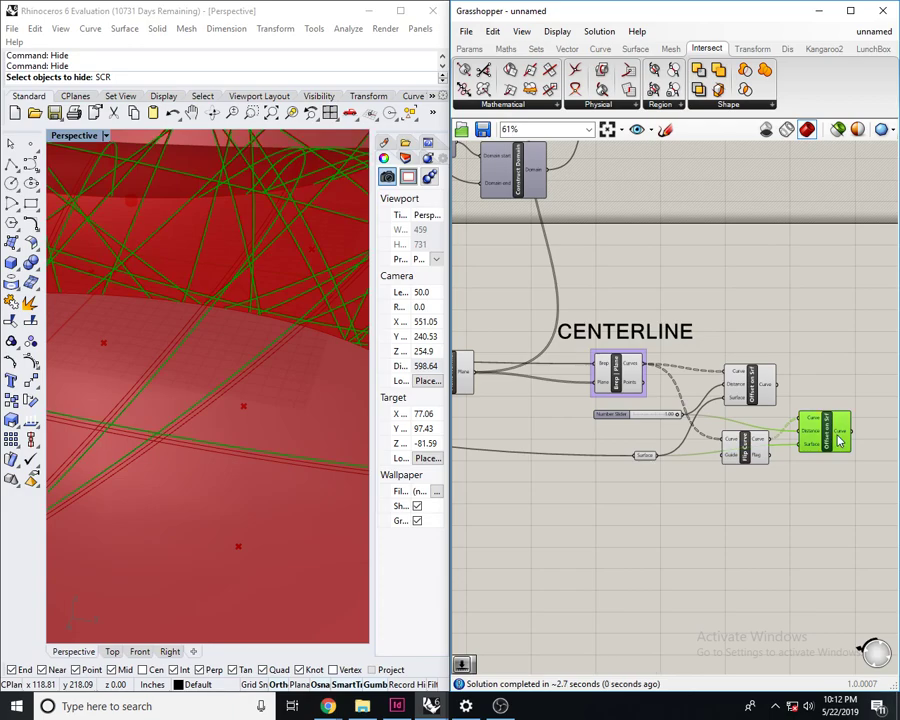
- Arrange the two Offset on Srf components in one column, with Flip Curve before the lower one
right_click_drag(812, 466, 787, 501)
scroll(783, 496, "up", 1)
left_click_drag(797, 456, 800, 470)
left_click_drag(706, 401, 801, 386)
left_click_drag(826, 537, 801, 368)
right_click_drag(801, 368, 752, 382)
left_click(815, 389)
right_click_drag(815, 389, 776, 388)
- Add another Flip Curve component after the lower Offset on Srf and feed it that component's offset curves
double_click(779, 392)
type("flip")
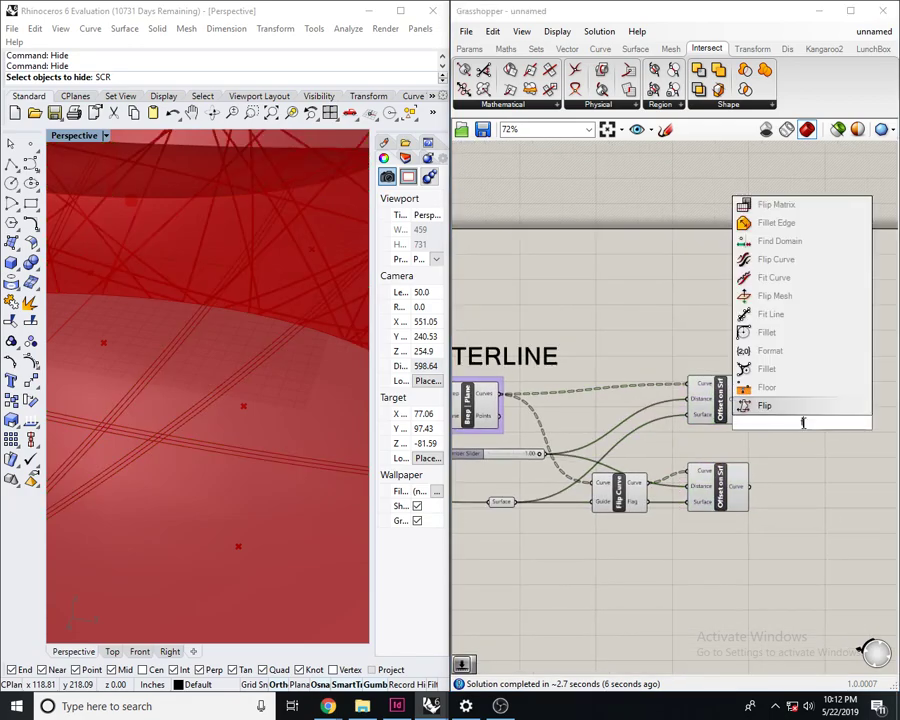
left_click(775, 387)
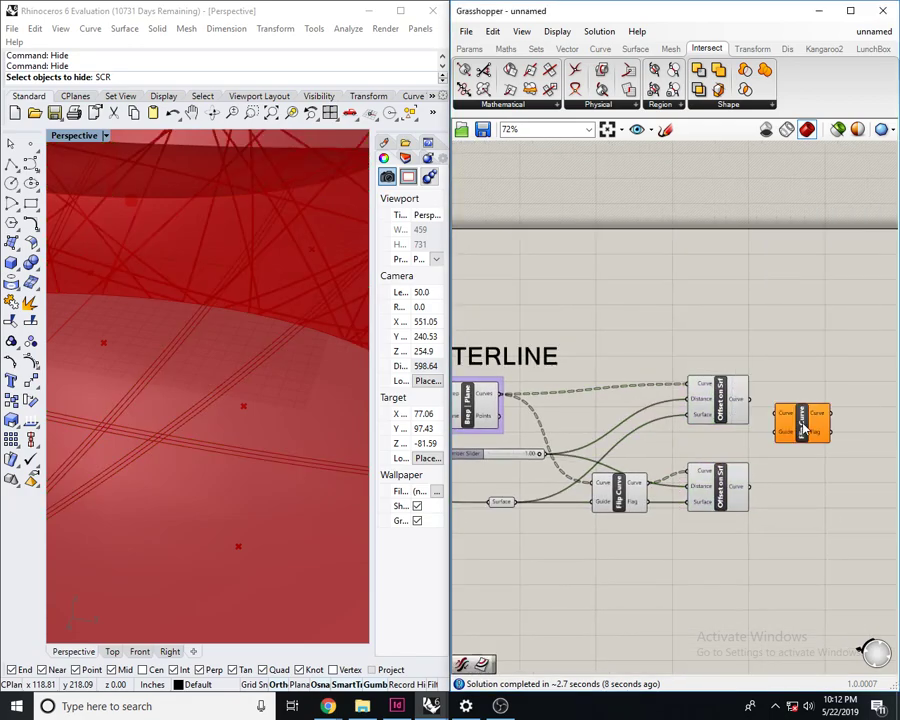
scroll(800, 425, "up", 3)
left_click_drag(739, 401, 684, 567)
left_click_drag(792, 446, 809, 562)
- Examine the re-flipped curves together with the first Offset on Srf curves on both sides of the centerlines
right_click_drag(273, 505, 325, 545)
right_click_drag(673, 600, 672, 569)
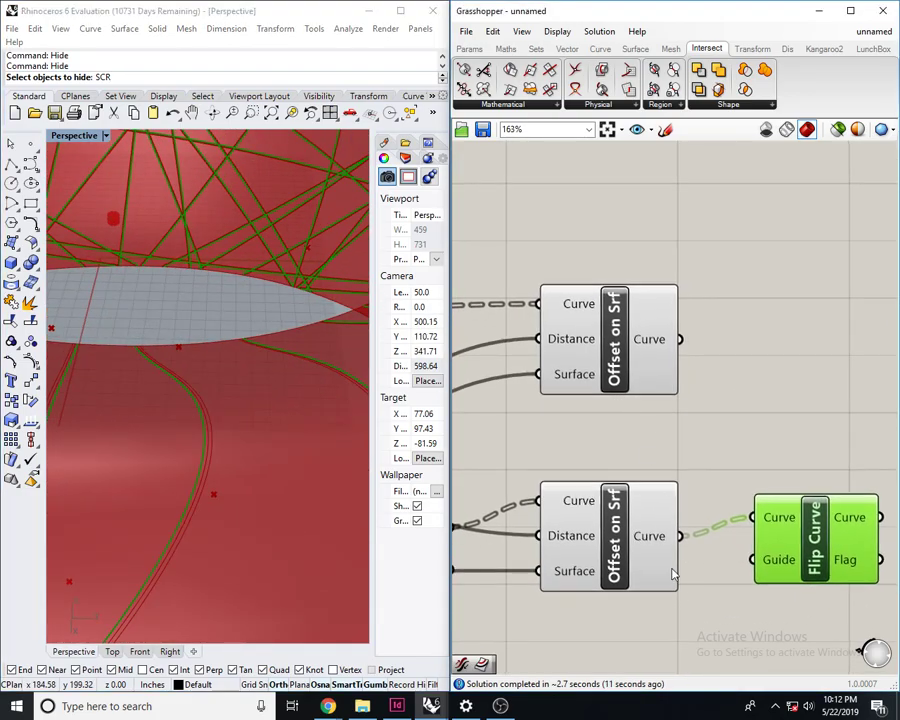
left_click(670, 362, "shift")
right_click_drag(307, 456, 205, 414)
scroll(205, 414, "down", 9)
right_click_drag(190, 480, 277, 424)
scroll(219, 416, "up", 7)
scroll(205, 367, "down", 6)
right_click_drag(778, 403, 698, 360)
double_click(704, 352)
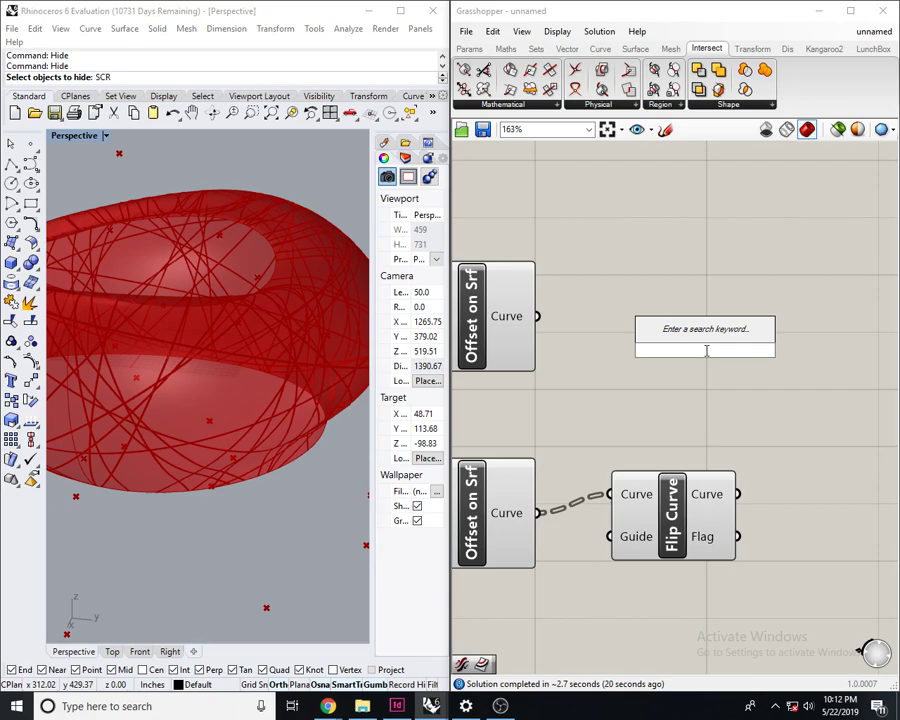
right_click_drag(254, 369, 233, 423)
scroll(181, 352, "up", 8)
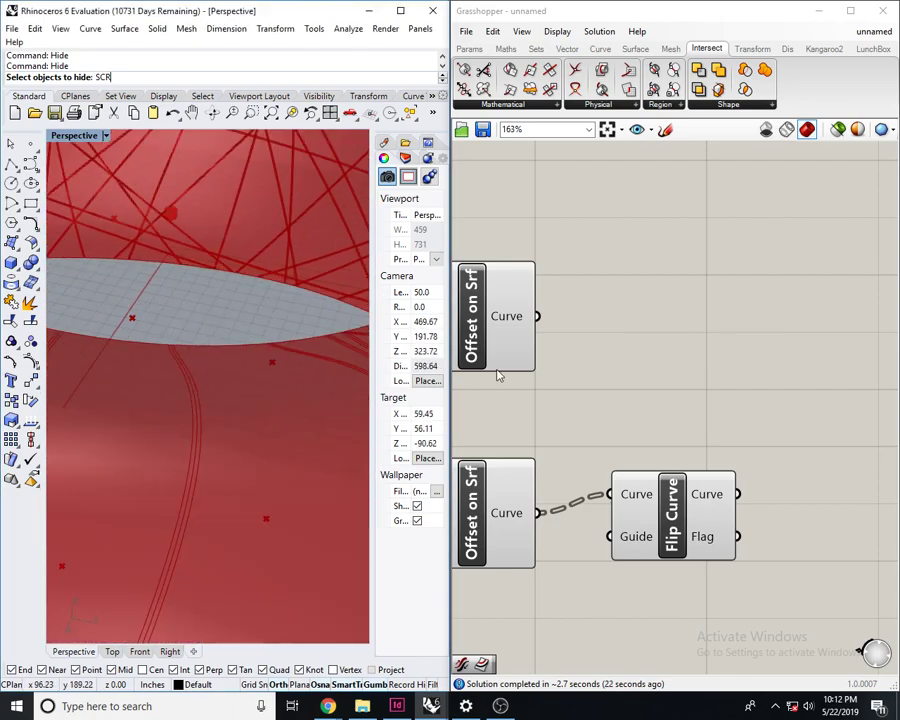
- Add a Weave component with the first Offset on Srf curves in Stream 0 and the re-flipped curves in Stream 1
double_click(757, 353)
type("weave")
key("Return")
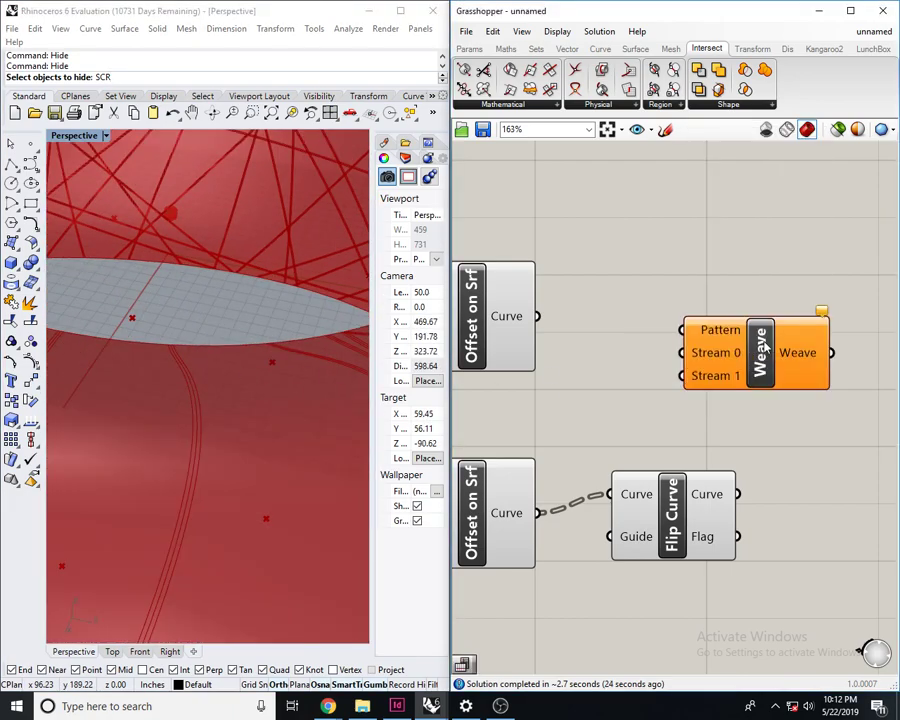
left_click_drag(769, 358, 882, 360)
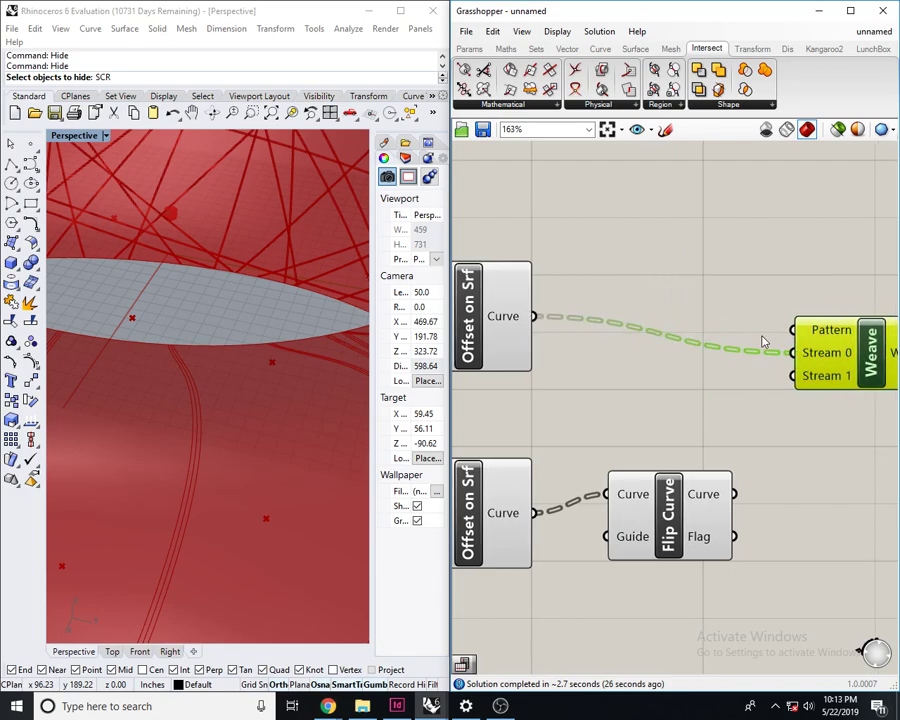
left_click_drag(786, 380, 734, 498)
left_click(849, 453)
right_click_drag(828, 444, 786, 454)
- Add a Panel above Weave, connect it to the first Offset on Srf output and read through its data tree
scroll(786, 363, "up", 3)
right_click(771, 363)
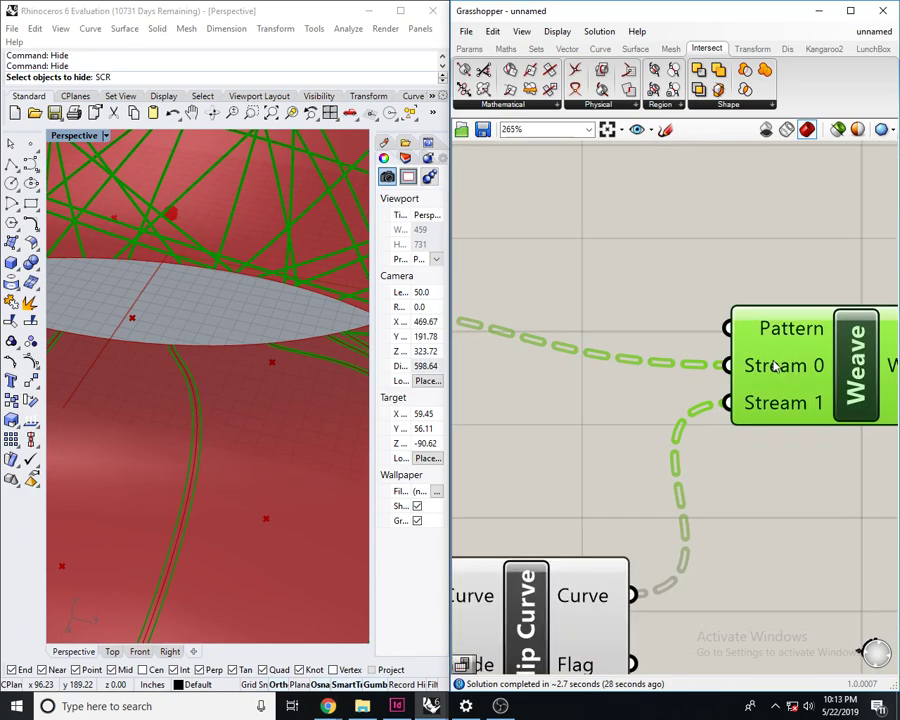
left_click(695, 279)
double_click(685, 294)
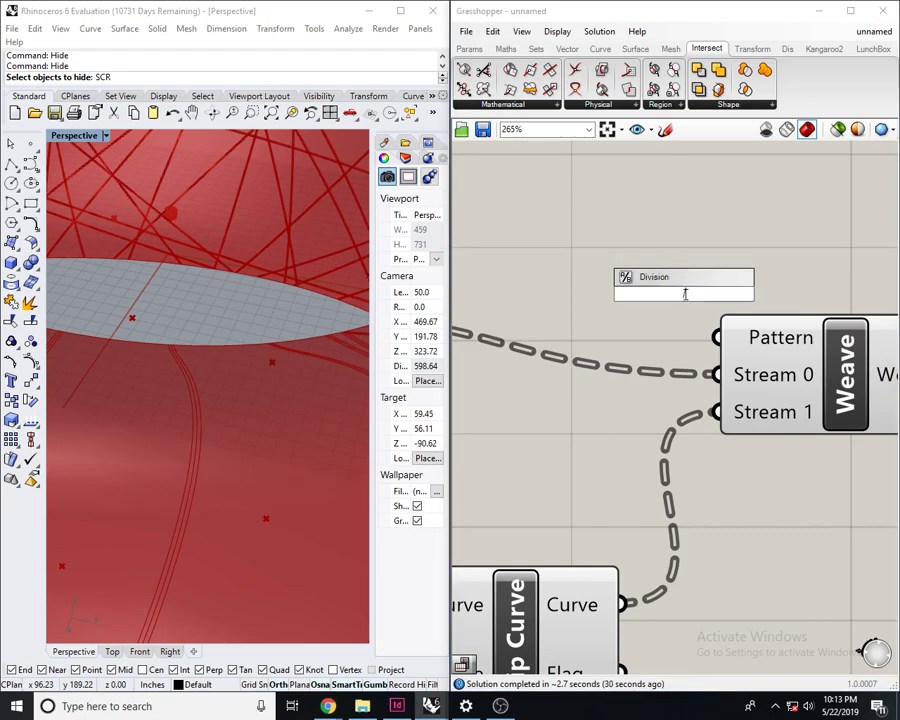
type("panel")
key("Return")
scroll(737, 363, "down", 4)
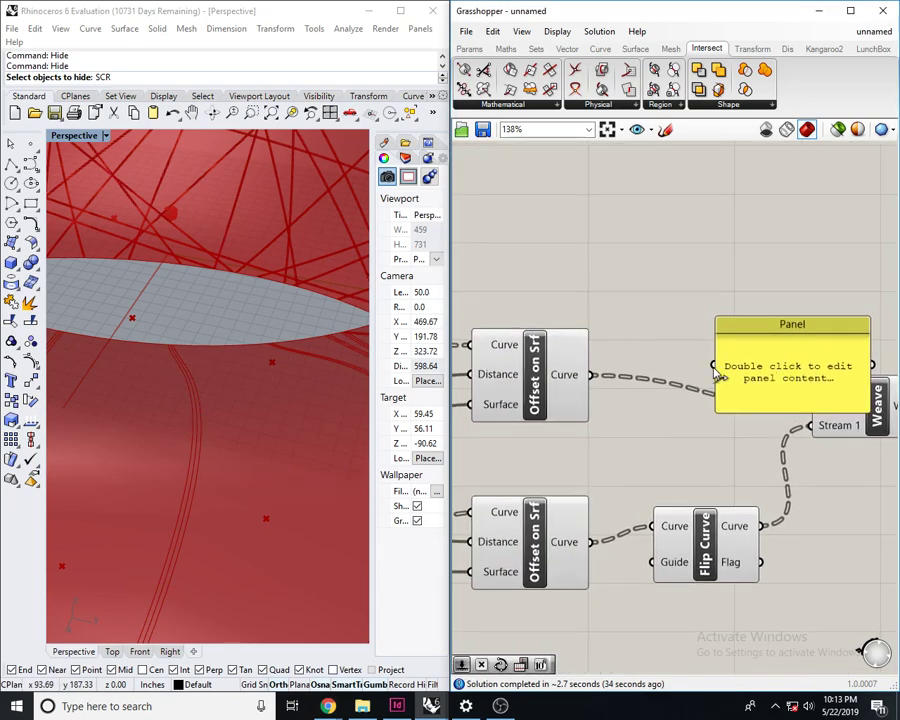
left_click_drag(597, 381, 591, 375)
scroll(720, 264, "up", 3)
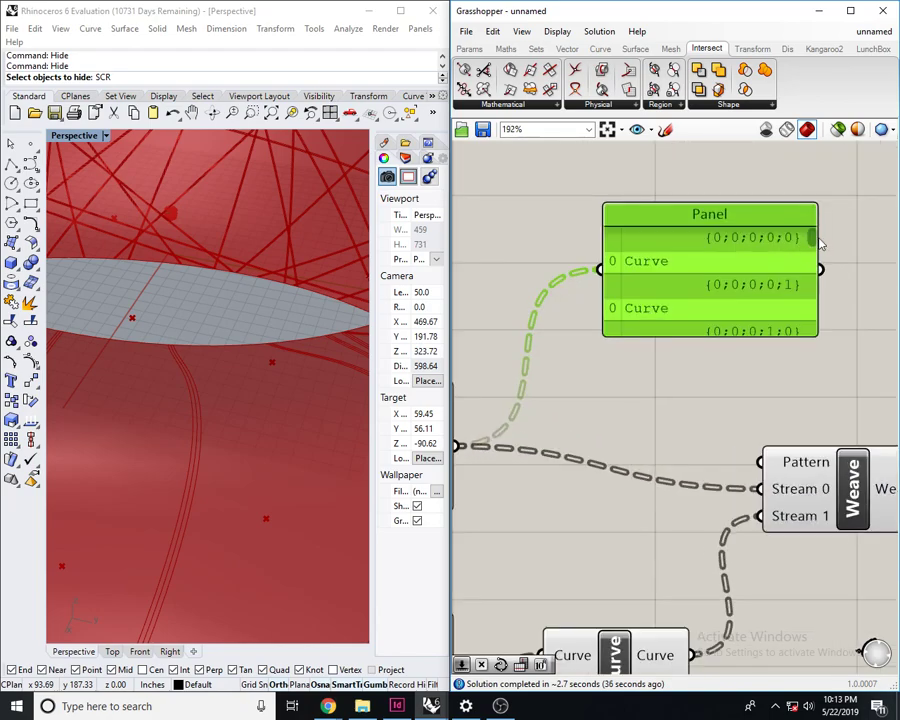
left_click_drag(810, 271, 804, 329)
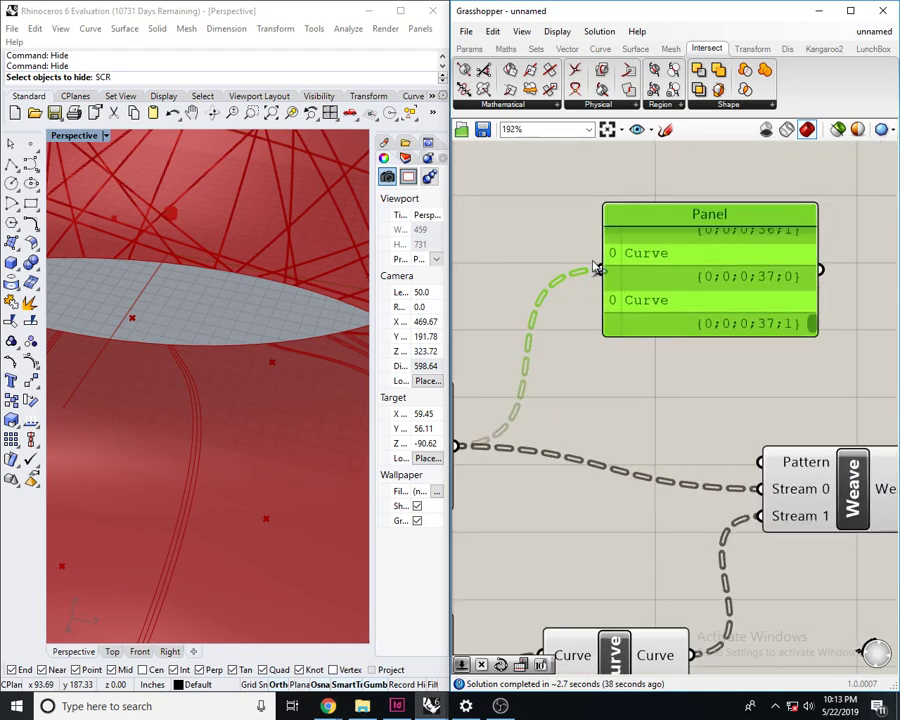
- Connect the panel to the last Flip Curve's output instead and check its data tree
left_click_drag(663, 362, 693, 655)
mouse_move(810, 335)
left_mouse_down()
mouse_move(813, 244)
mouse_move(812, 322)
mouse_move(815, 314)
left_mouse_up()
right_click_drag(838, 345, 809, 356)
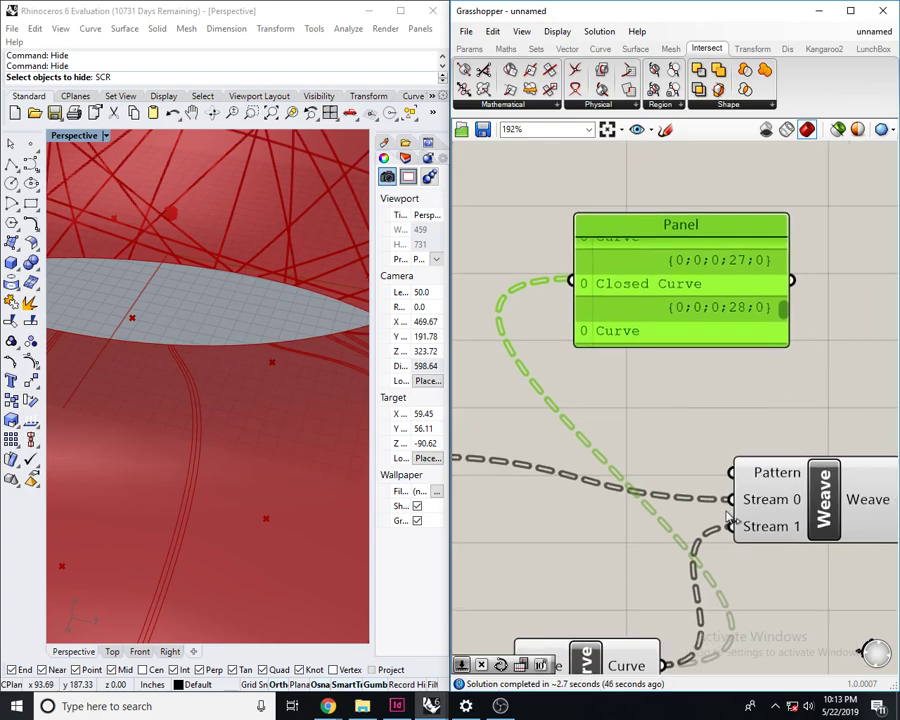
right_click_drag(728, 517, 764, 415)
- Highlight the last Flip Curve's result and inspect its curves across the stadium surface
left_click(620, 585)
scroll(194, 352, "down", 8)
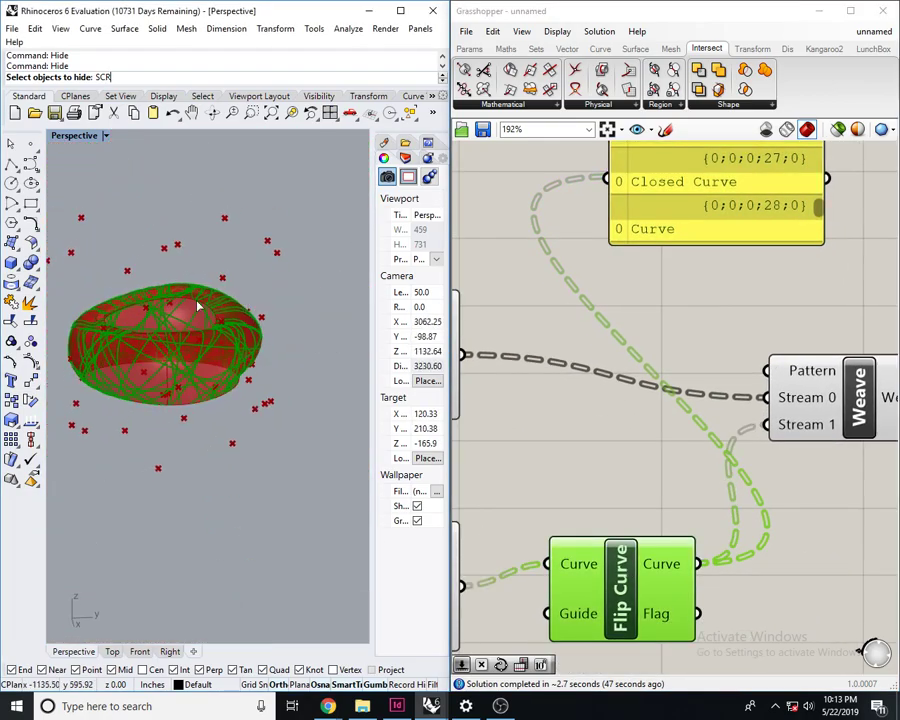
scroll(220, 320, "up", 5)
right_click_drag(225, 346, 148, 470)
scroll(210, 380, "up", 6)
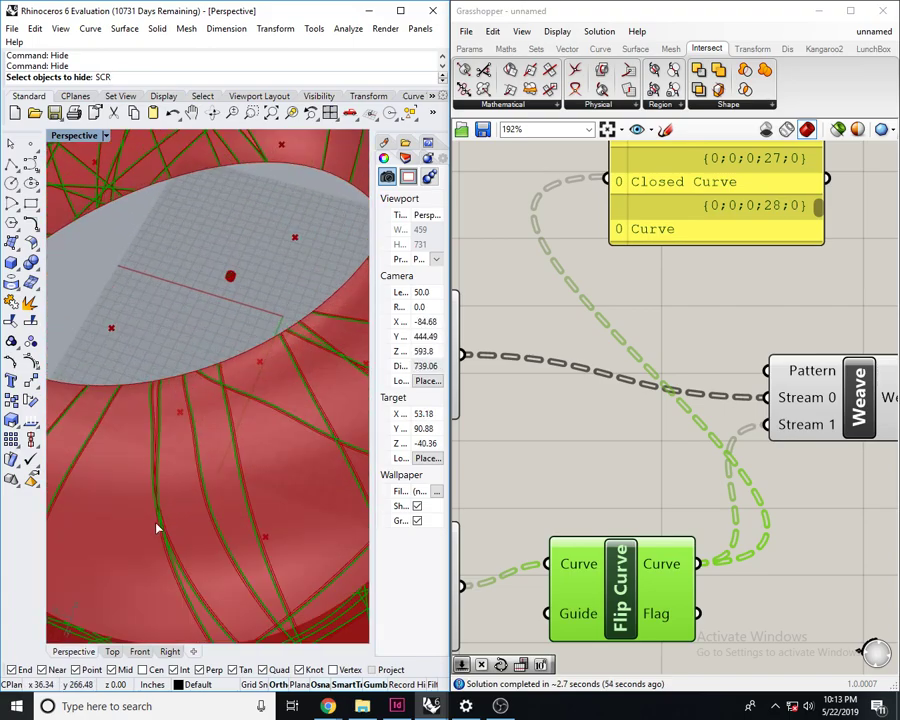
scroll(160, 528, "up", 5)
scroll(181, 464, "down", 11)
- Add a Loft component after Weave and feed its Curves input with the woven curves
right_click_drag(722, 481, 457, 500)
double_click(725, 325)
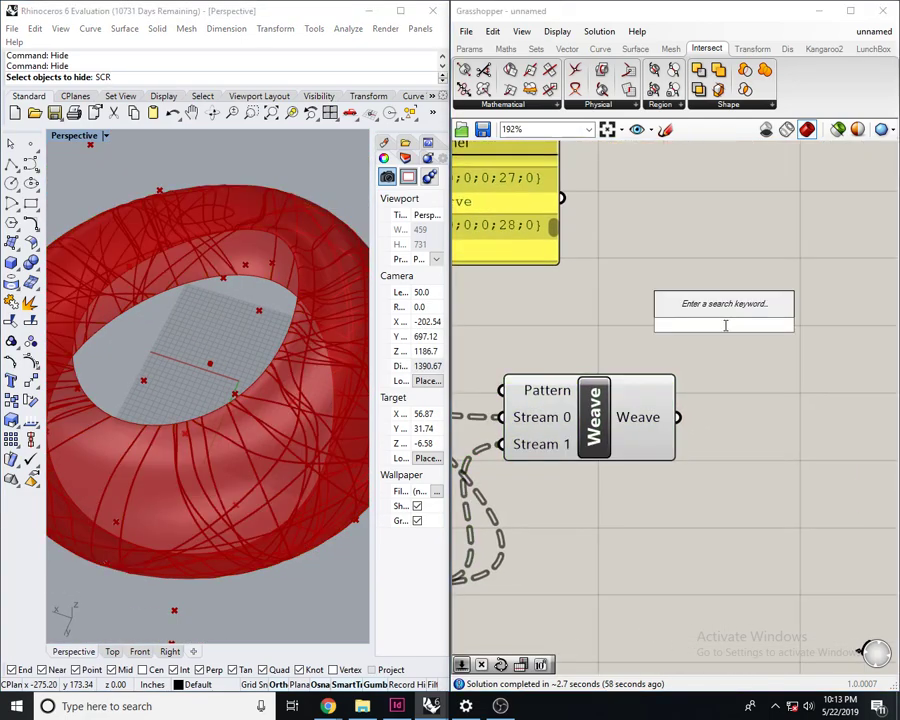
type("lodt")
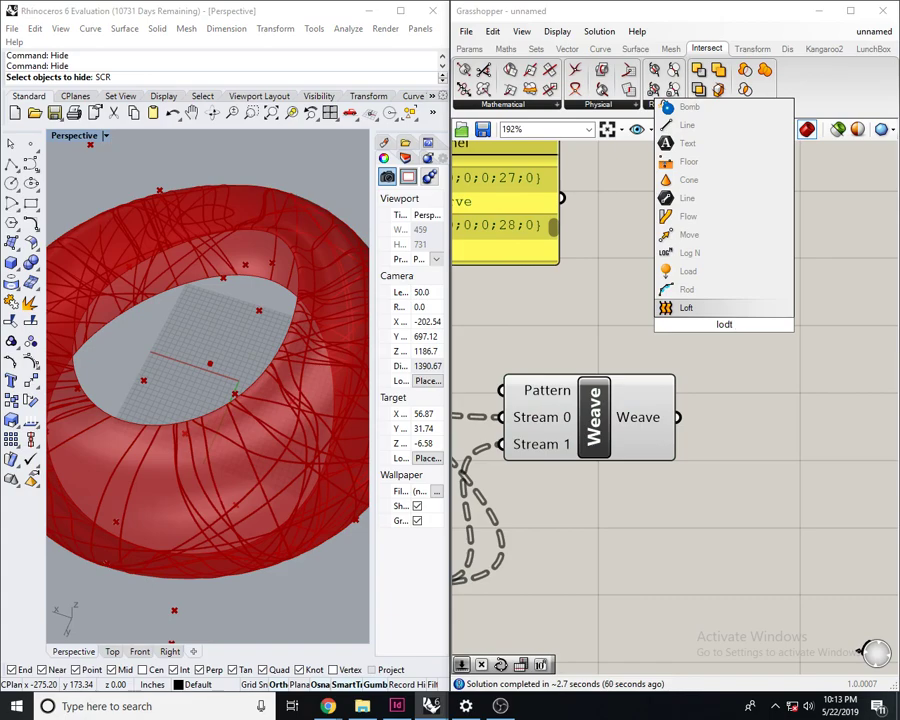
key("Return")
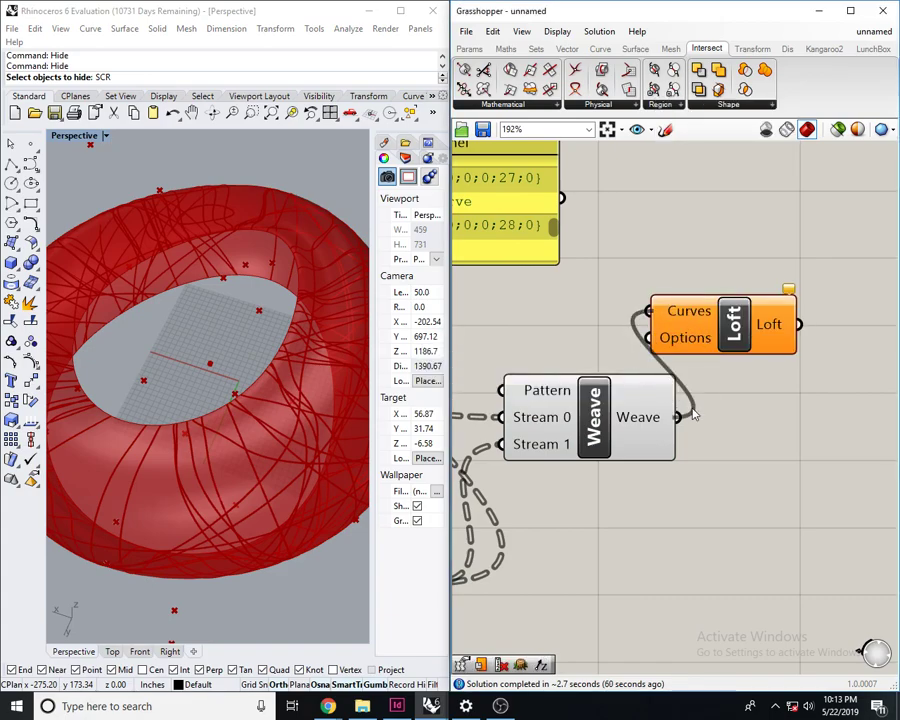
left_click_drag(692, 410, 681, 410)
left_click_drag(700, 338, 782, 399)
- Inspect the lofted strips on the stadium surface, from the overall shape to a close-up of a crossing
right_click_drag(206, 480, 212, 394)
scroll(235, 392, "down", 2)
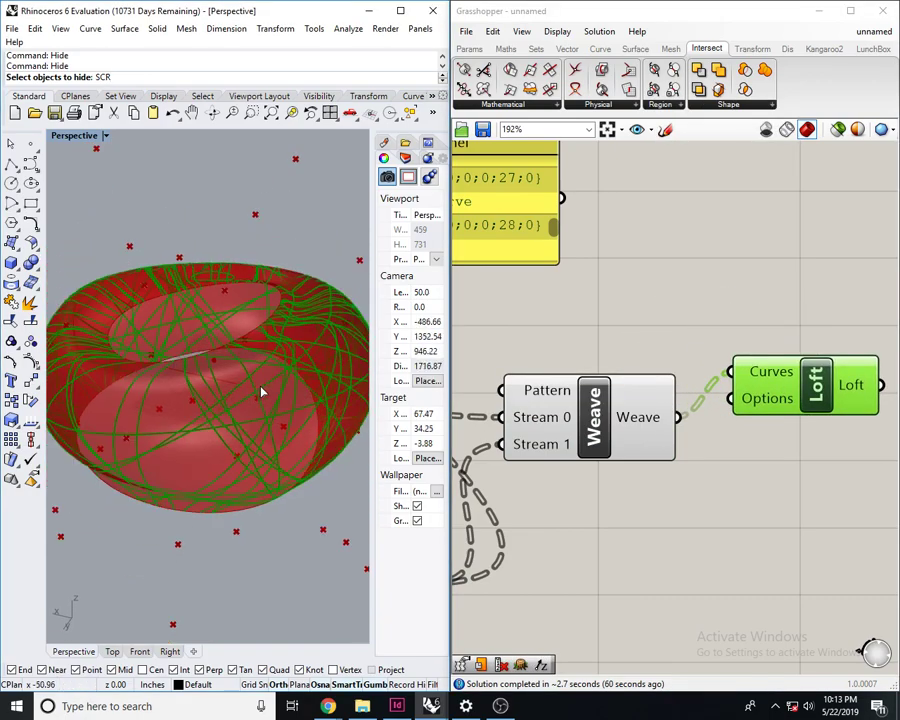
right_click_drag(297, 387, 300, 400)
right_click_drag(750, 380, 695, 402)
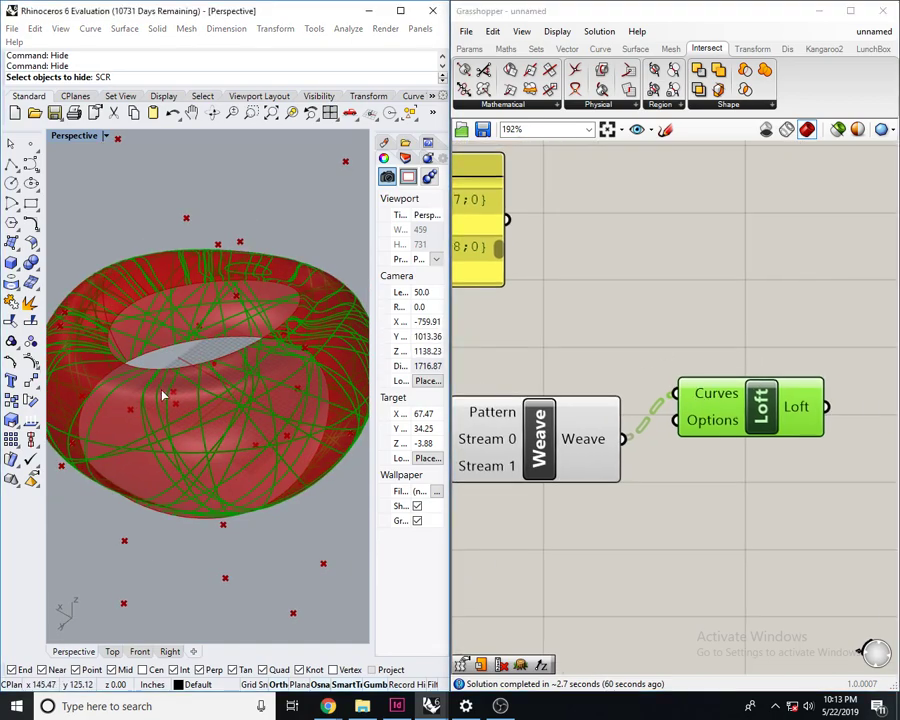
scroll(160, 410, "up", 5)
scroll(156, 421, "up", 5)
scroll(170, 354, "down", 5)
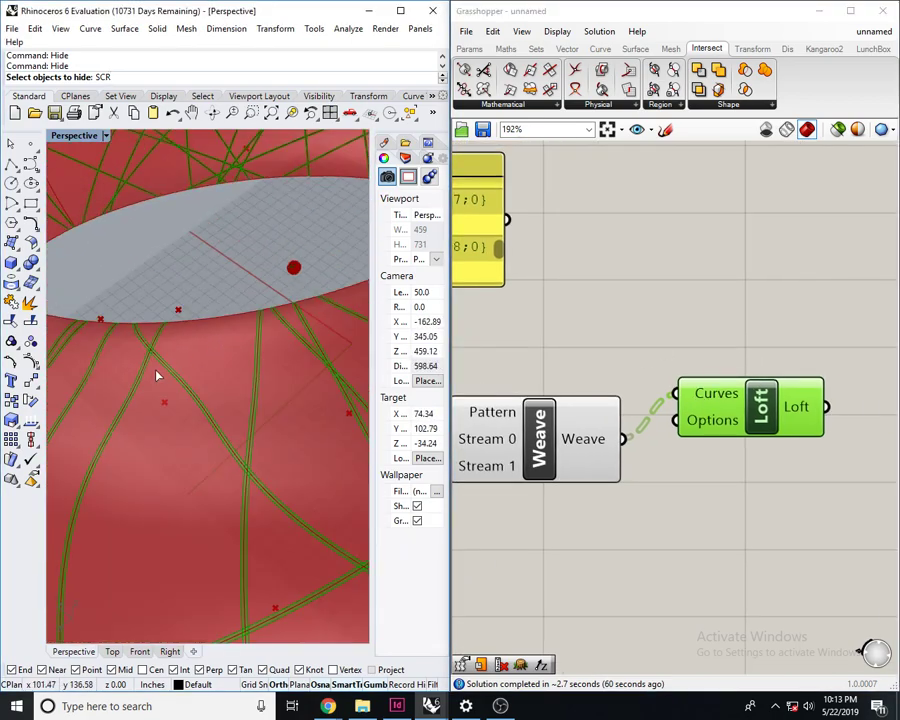
scroll(161, 372, "up", 3)
scroll(145, 322, "up", 1)
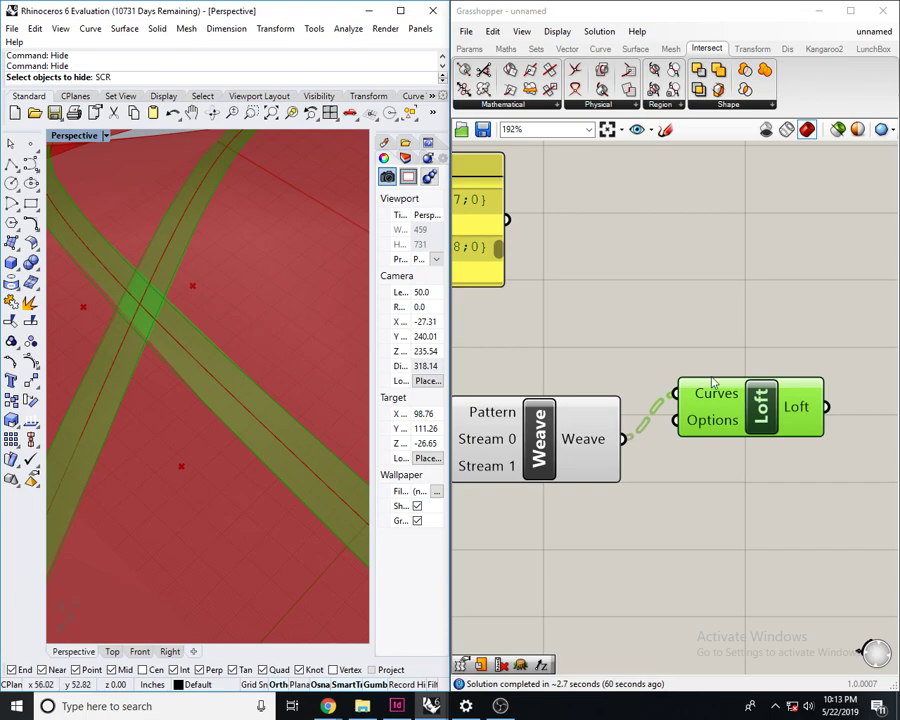
left_click(729, 301)
left_click(717, 386)
- Highlight the Weave result to check the curves that feed the Loft
right_click_drag(808, 283, 690, 310)
double_click(690, 310)
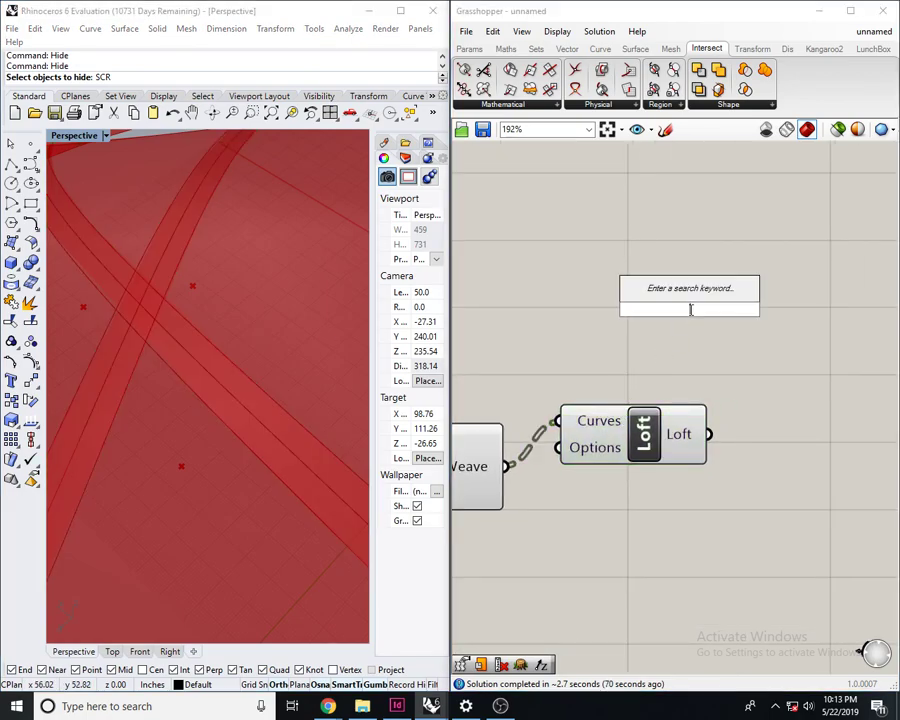
right_click_drag(605, 565, 641, 496)
left_click(493, 408)
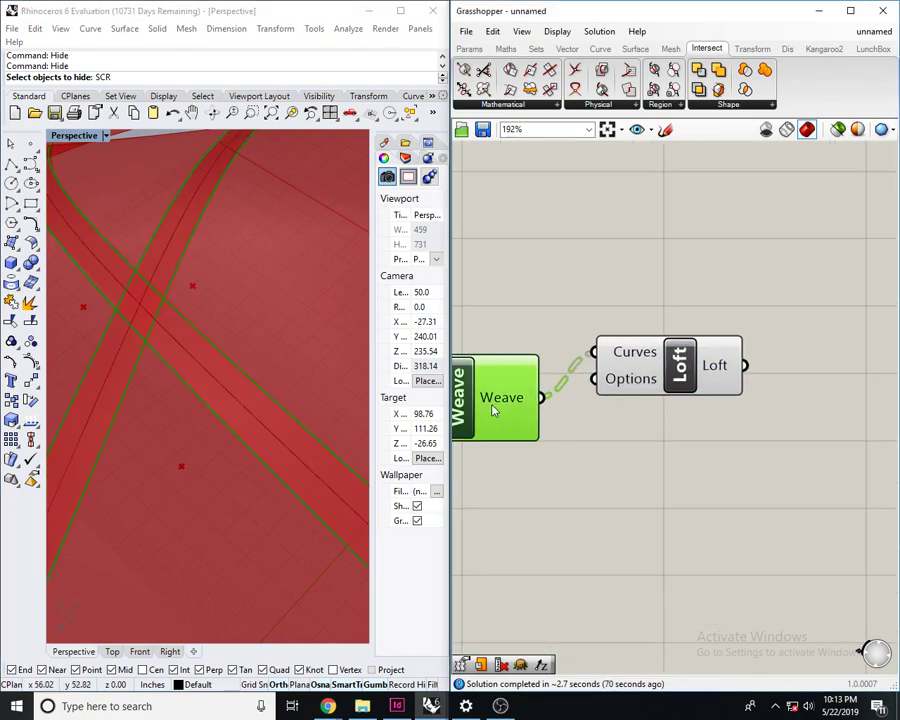
right_click_drag(540, 420, 716, 412)
- Add a Ruled Surface with the first Offset on Srf curves as Curve A and the re-flipped curves as Curve B
double_click(701, 492)
type("rule")
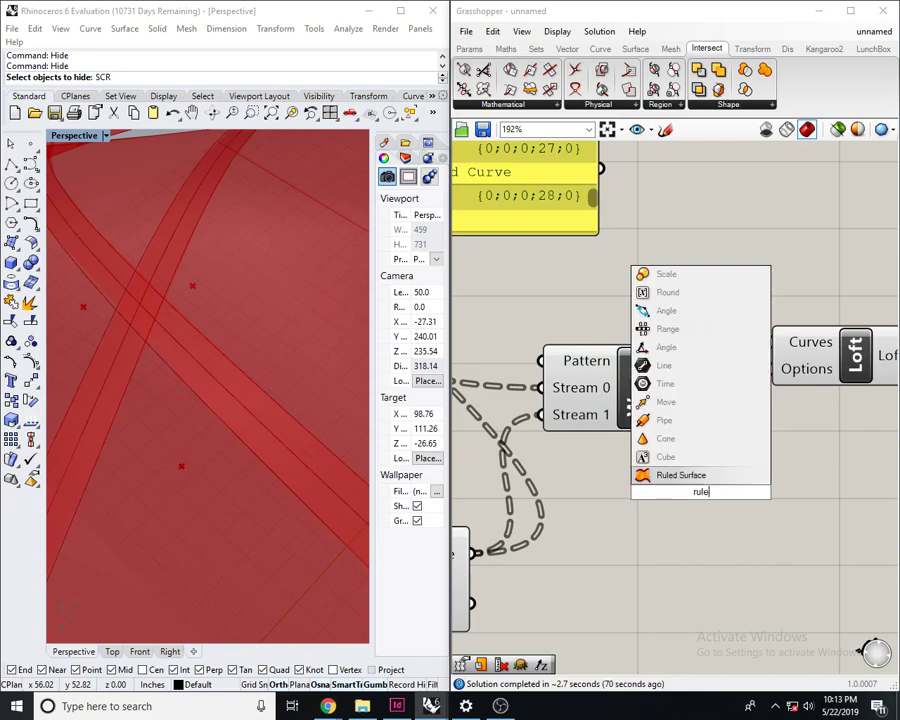
key("Return")
scroll(612, 470, "down", 3)
right_click_drag(540, 453, 626, 450)
scroll(628, 446, "up", 1)
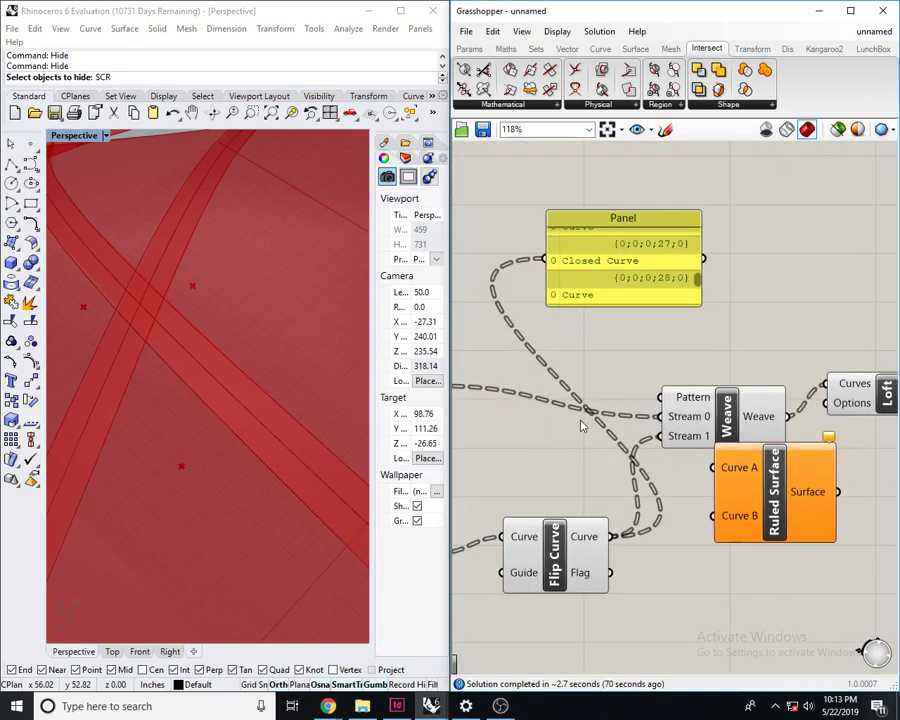
scroll(574, 422, "down", 1)
right_click_drag(470, 392, 554, 382)
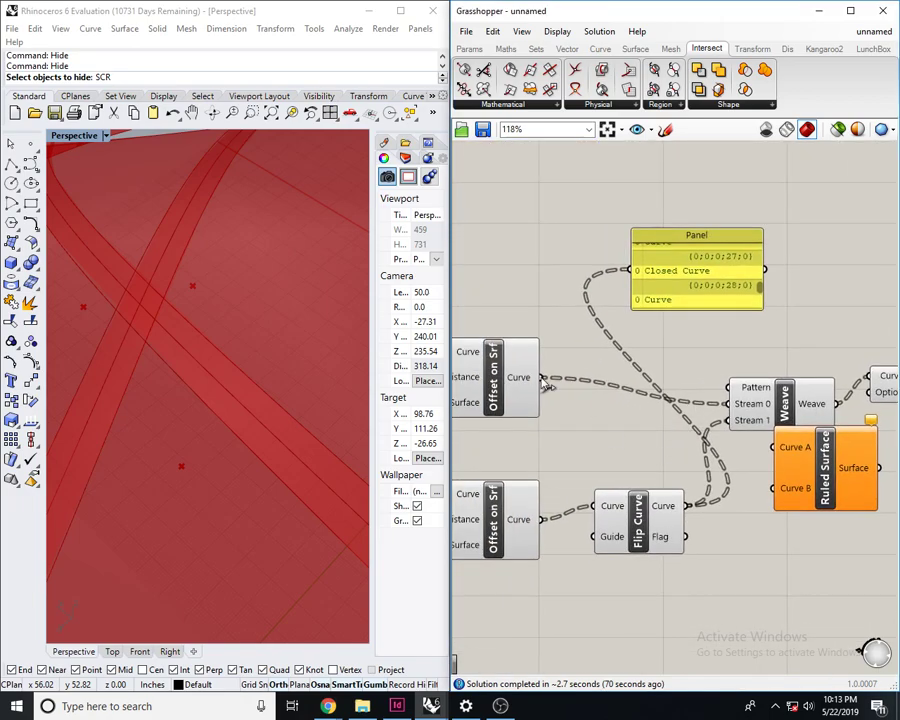
left_click_drag(721, 483, 686, 506)
right_click_drag(767, 537, 703, 555)
- Highlight the Ruled Surface and Loft results in turn to compare the strips they produce
left_click(738, 490)
right_click_drag(212, 369, 232, 369)
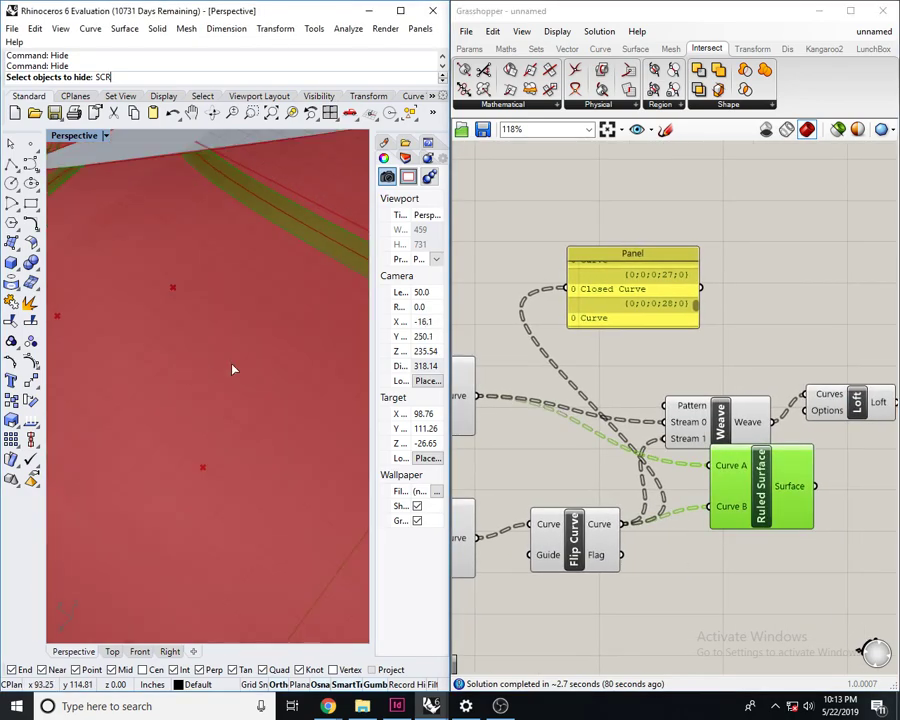
left_click(832, 405, "shift")
left_click(857, 541)
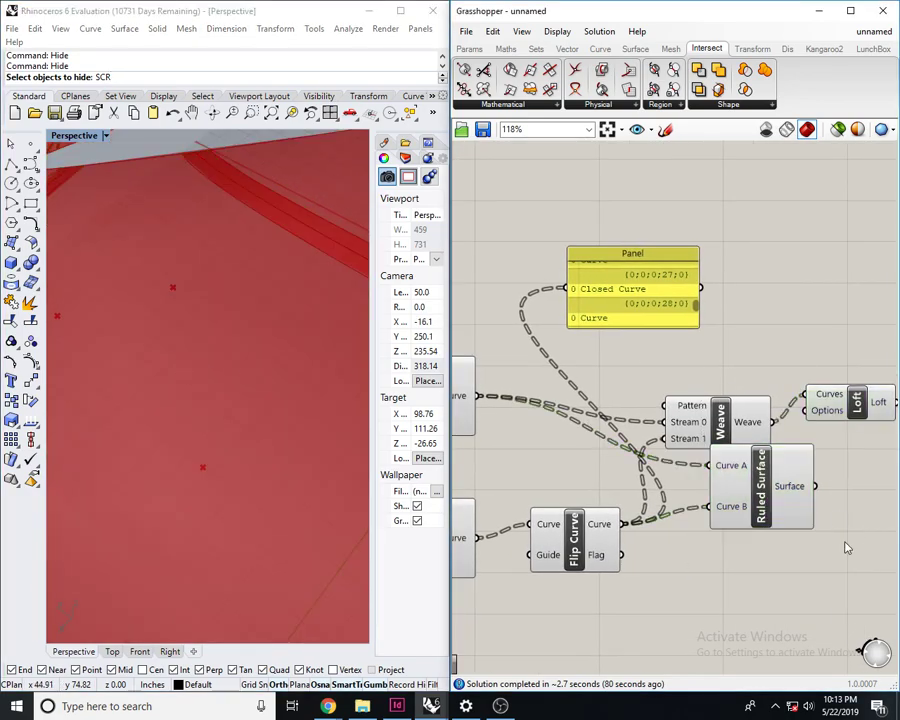
left_click_drag(789, 510, 789, 507)
left_click(856, 432)
left_click(853, 398)
left_click(777, 476)
left_click(845, 405)
- Move the Ruled Surface component clear of Weave, to a spot below Loft
right_click_drag(782, 466, 753, 466)
scroll(742, 456, "down", 1)
left_click_drag(736, 485, 787, 556)
right_click_drag(740, 514, 603, 500)
left_click_drag(630, 520, 670, 476)
- Add an Edge Surface component below Ruled Surface
double_click(665, 590)
type("edge")
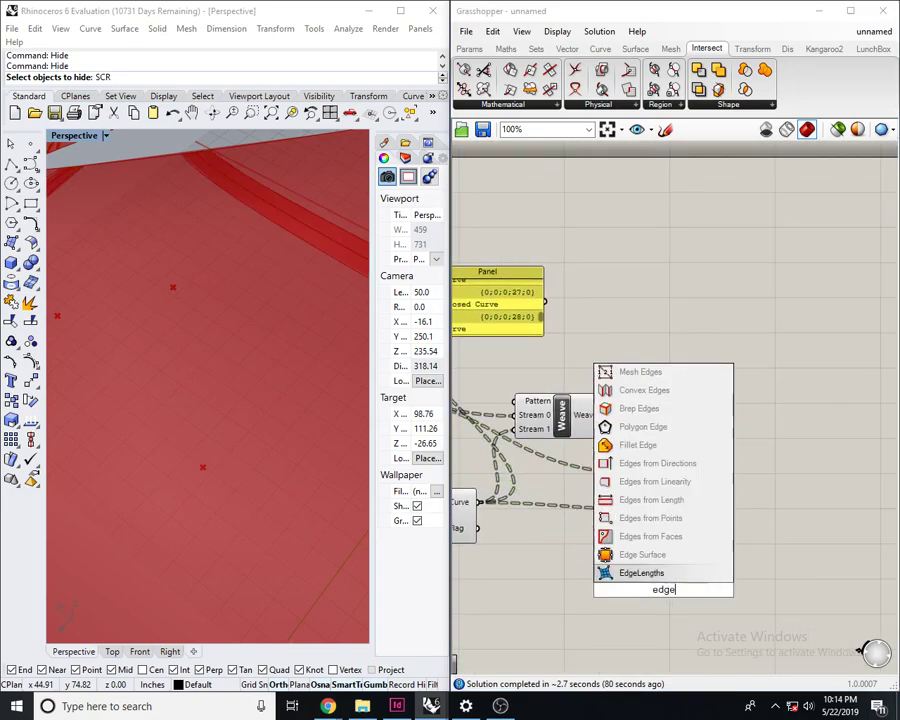
left_click(640, 550)
right_click_drag(627, 574, 672, 562)
scroll(555, 447, "down", 2)
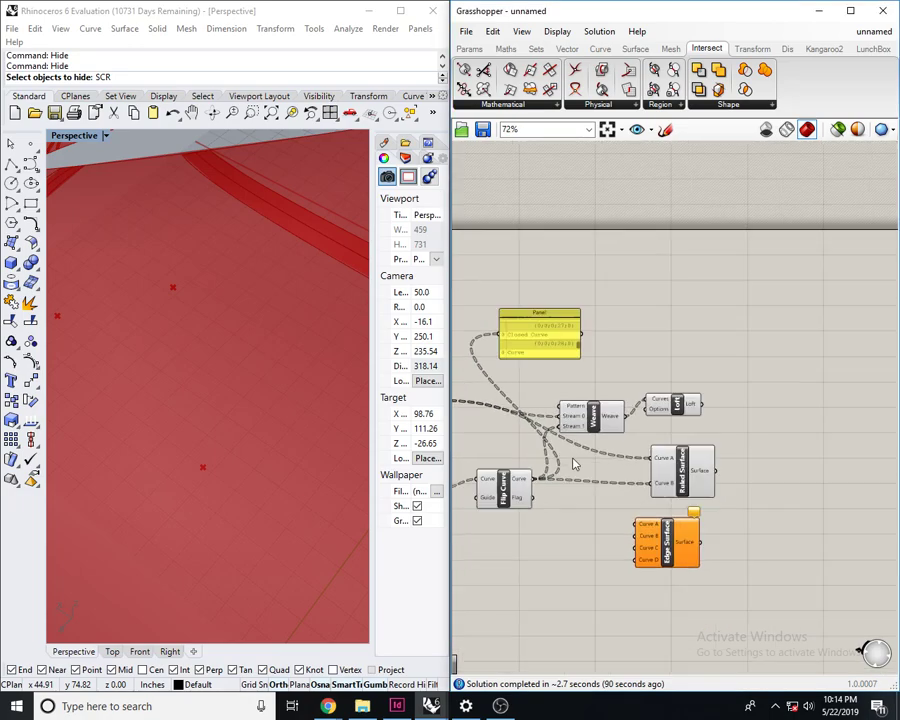
- Graft the Curve outputs of Flip Curve and the first Offset on Srf, moving the Panel clear of them
right_click_drag(530, 426, 663, 408)
scroll(663, 408, "up", 4)
left_click_drag(685, 277, 731, 247)
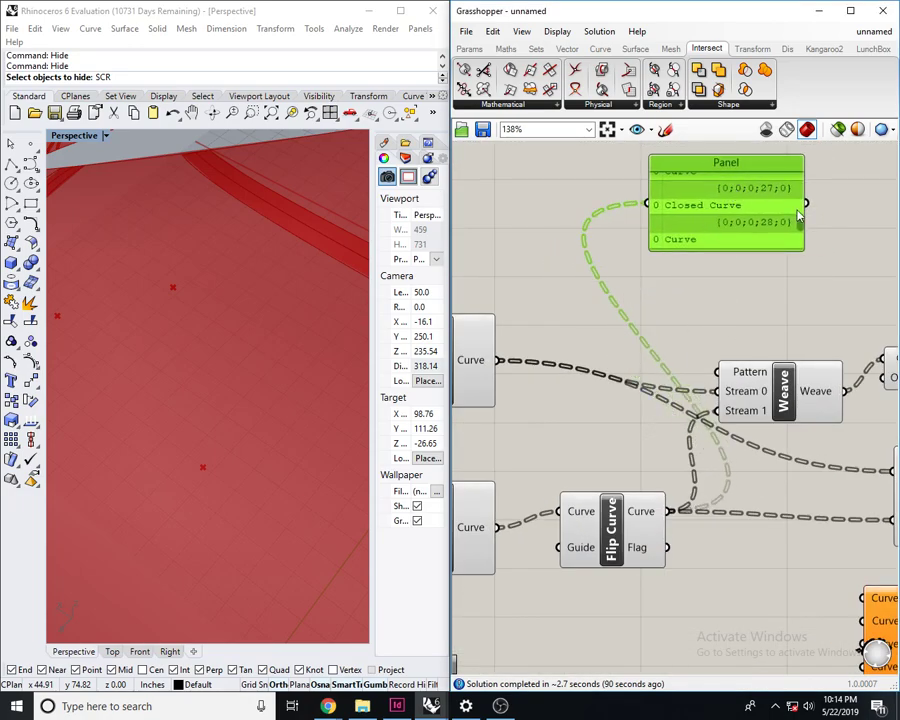
right_click(644, 517)
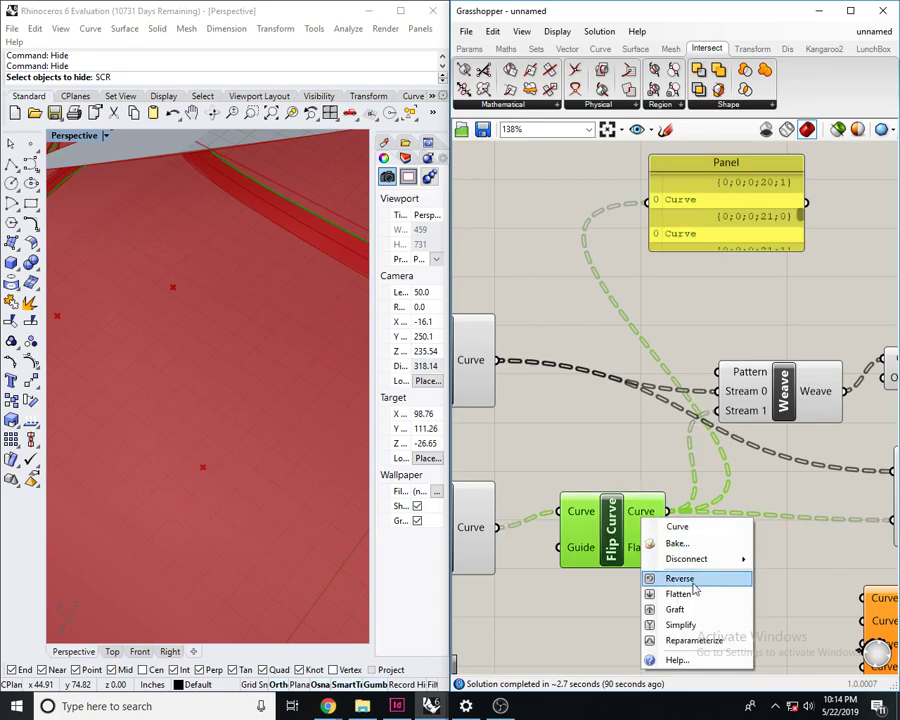
left_click(697, 609)
left_click(791, 593)
right_click_drag(543, 430, 704, 446)
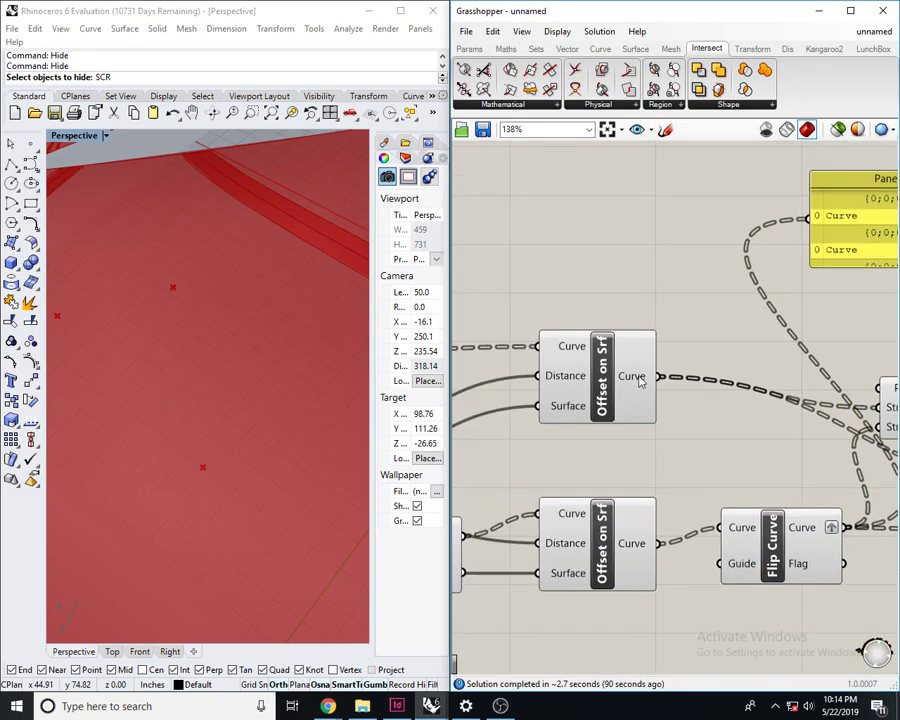
right_click(640, 380)
left_click(674, 469)
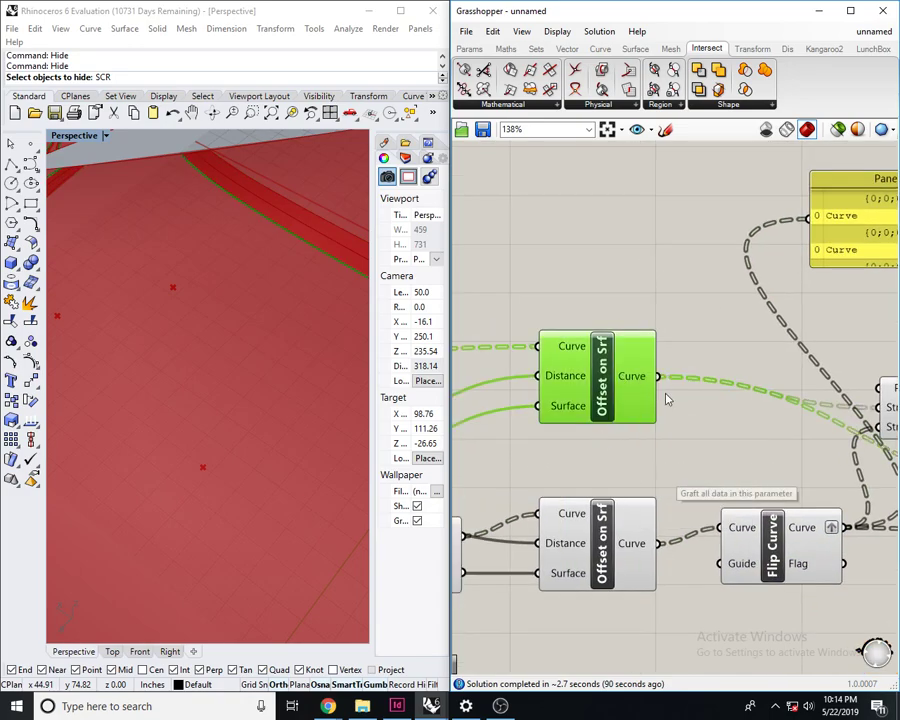
left_click(686, 427)
scroll(745, 474, "down", 2)
- Connect the first Offset on Srf curves to Edge Surface Curve A and the flipped curves to Curve B
right_click_drag(745, 474, 610, 468)
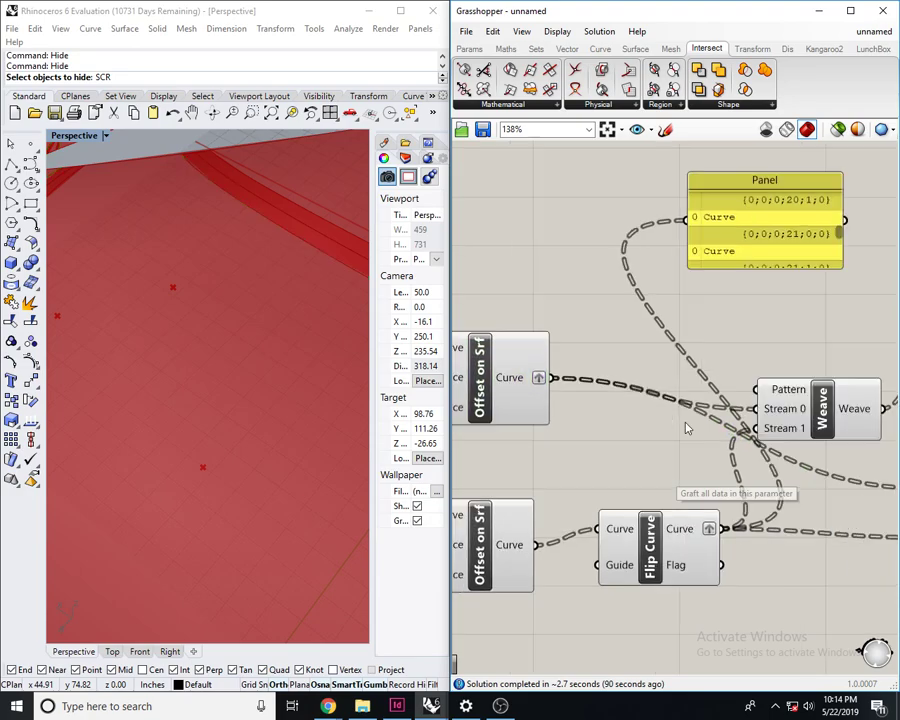
scroll(610, 468, "up", 2)
scroll(604, 362, "down", 5)
left_click_drag(542, 371, 733, 480)
scroll(705, 443, "up", 4)
left_click_drag(583, 413, 585, 414)
right_click_drag(696, 482, 622, 494)
left_click(706, 517)
- Move the Loft, Ruled Surface and Edge Surface components together, further away from Weave
scroll(222, 286, "down", 10)
right_click_drag(262, 281, 250, 245)
left_click_drag(840, 508, 745, 290)
left_click(744, 284)
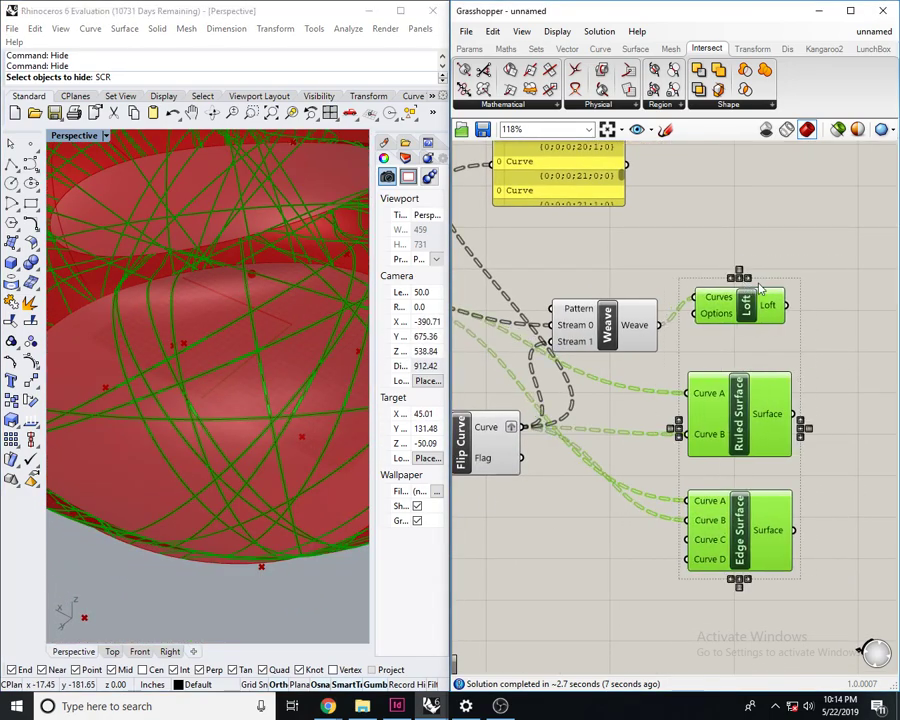
right_click_drag(803, 320, 714, 307)
left_click_drag(652, 391, 769, 359)
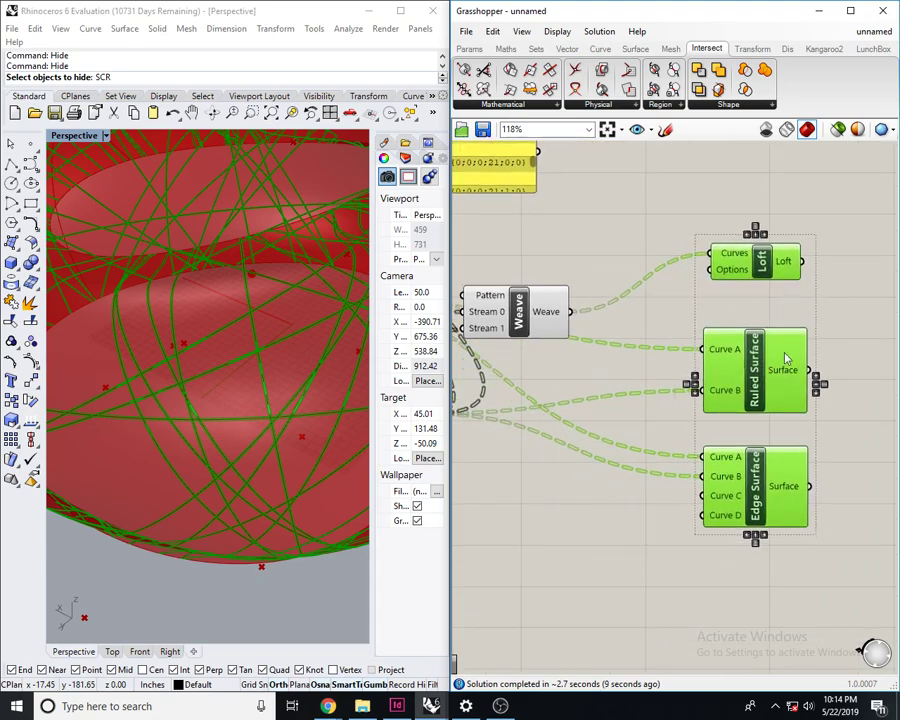
- Highlight Loft, Ruled Surface and Edge Surface in turn and examine the Edge Surface strips around the stadium shell
left_click(766, 305)
left_click(764, 271)
left_click(766, 354)
left_click(764, 475)
left_click(772, 369)
right_click_drag(772, 279, 730, 340)
left_click(712, 515)
right_click_drag(220, 415, 291, 338)
scroll(291, 338, "down", 12)
scroll(243, 322, "up", 10)
right_click_drag(249, 281, 301, 351)
scroll(251, 338, "up", 8)
scroll(289, 332, "down", 10)
scroll(296, 398, "down", 10)
right_click_drag(296, 398, 284, 425)
scroll(284, 425, "up", 4)
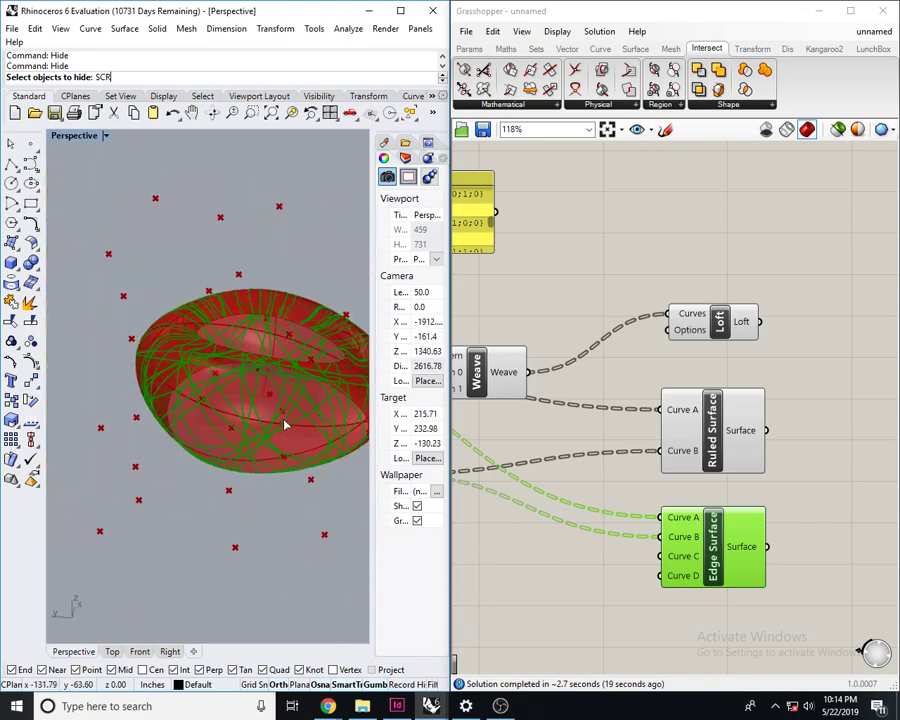
- Highlight the Ruled Surface and Loft results and examine the Loft strips closely from several angles
left_click(787, 553)
left_click(714, 540)
mouse_move(679, 527)
right_mouse_down()
mouse_move(726, 517)
mouse_move(692, 518)
right_mouse_up()
left_click(726, 398)
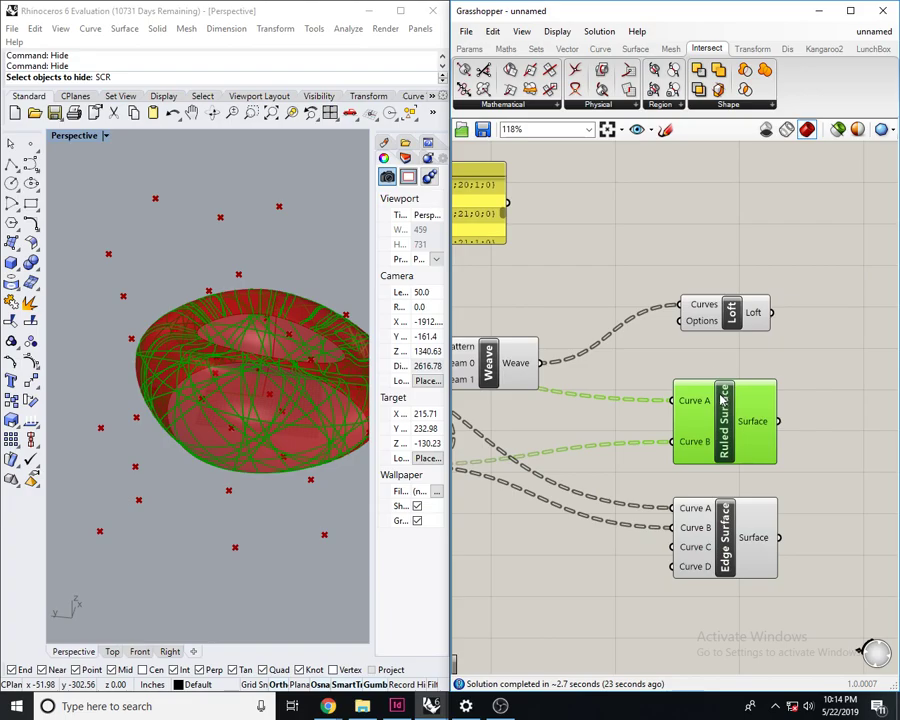
left_click(731, 318)
right_click_drag(235, 357, 270, 412)
scroll(297, 411, "up", 10)
scroll(265, 398, "down", 4)
scroll(265, 363, "down", 2)
right_click_drag(265, 366, 208, 396)
scroll(248, 360, "up", 6)
scroll(228, 376, "down", 4)
scroll(277, 360, "down", 2)
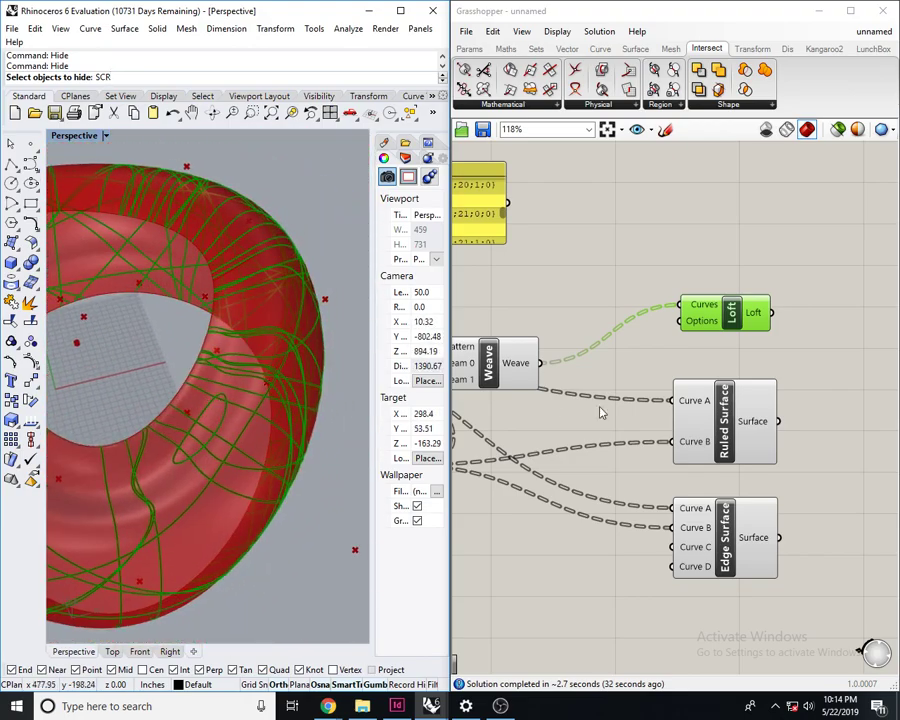
- Alternate between the Ruled Surface and Edge Surface results to compare which beam strips each one produces
right_click_drag(699, 404, 637, 375)
scroll(637, 375, "up", 1)
left_click(637, 376)
left_click(817, 327)
right_click_drag(817, 327, 795, 333)
left_click(625, 395)
left_click(668, 285)
left_click(655, 410)
left_click(649, 550)
left_click(655, 420)
left_click(649, 550)
left_click(670, 418)
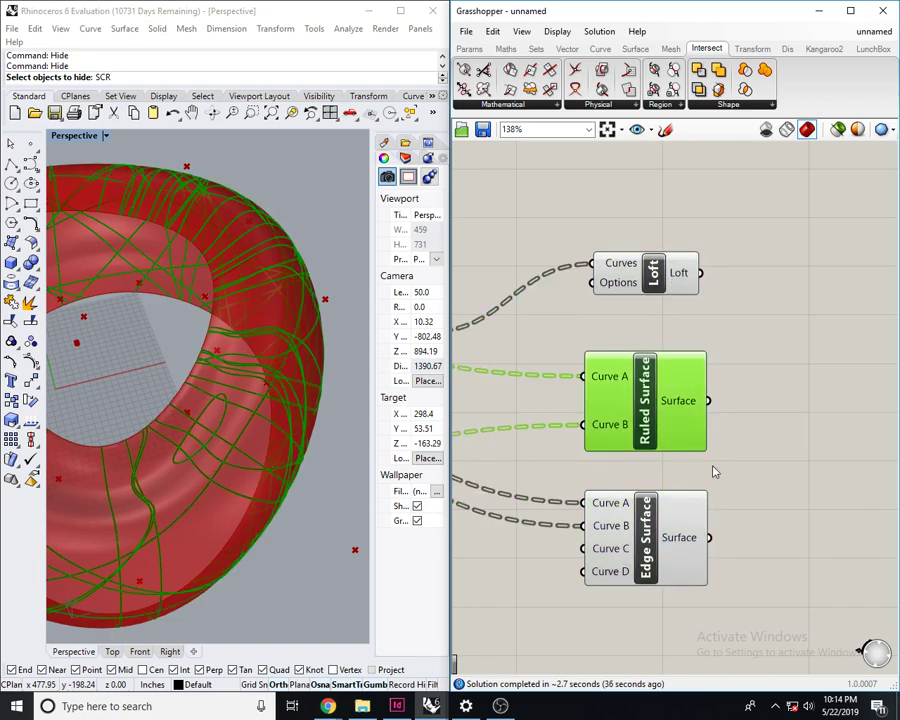
left_click(712, 464)
left_click(634, 413)
left_click(665, 515)
left_click(662, 410)
left_click(665, 512)
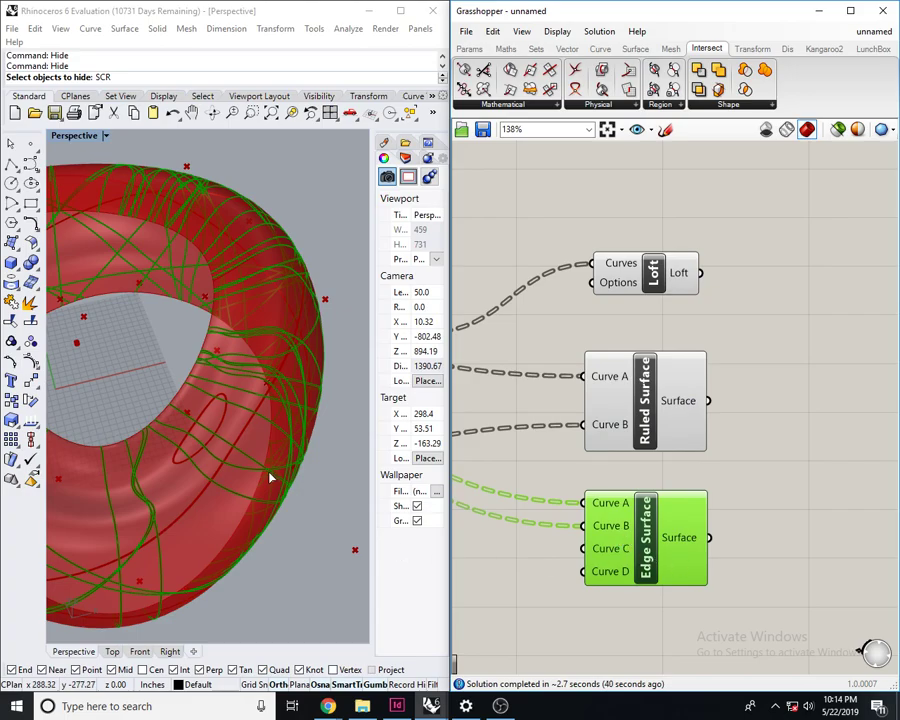
- Check the Edge Surface strips from the side and above, and delete the Edge Surface component
right_click_drag(290, 328, 319, 356)
scroll(310, 350, "down", 5)
right_click_drag(292, 400, 344, 321)
scroll(259, 380, "up", 3)
right_click_drag(259, 380, 49, 318)
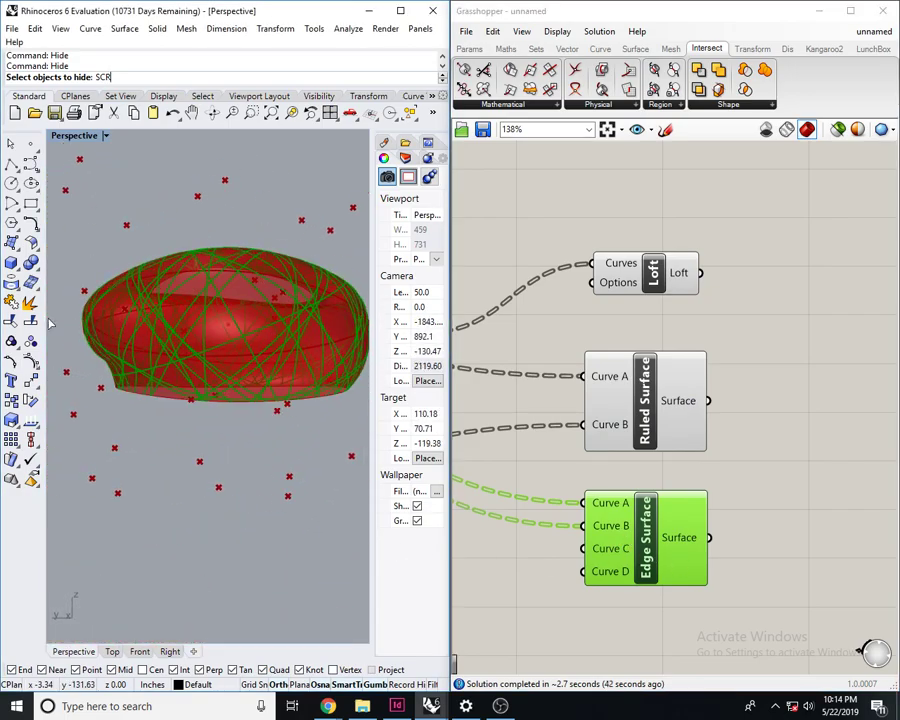
right_click_drag(142, 412, 228, 426)
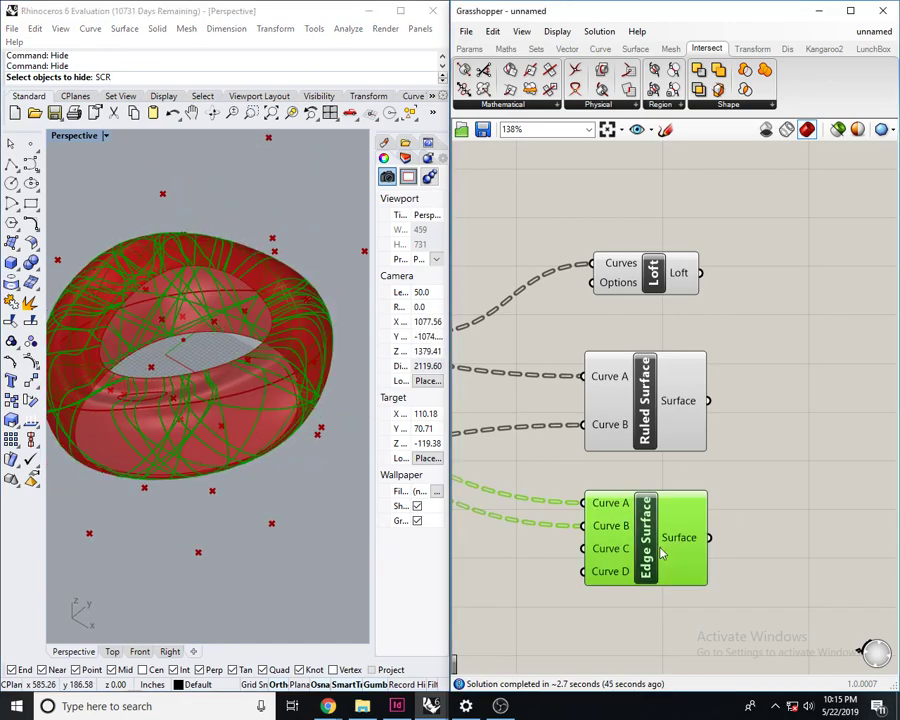
key("Delete")
- Move Loft away from Ruled Surface and add a Loft Options component between them
right_click_drag(656, 379, 576, 417)
left_click_drag(661, 549, 576, 257)
left_click(648, 394)
left_click_drag(566, 312, 714, 228)
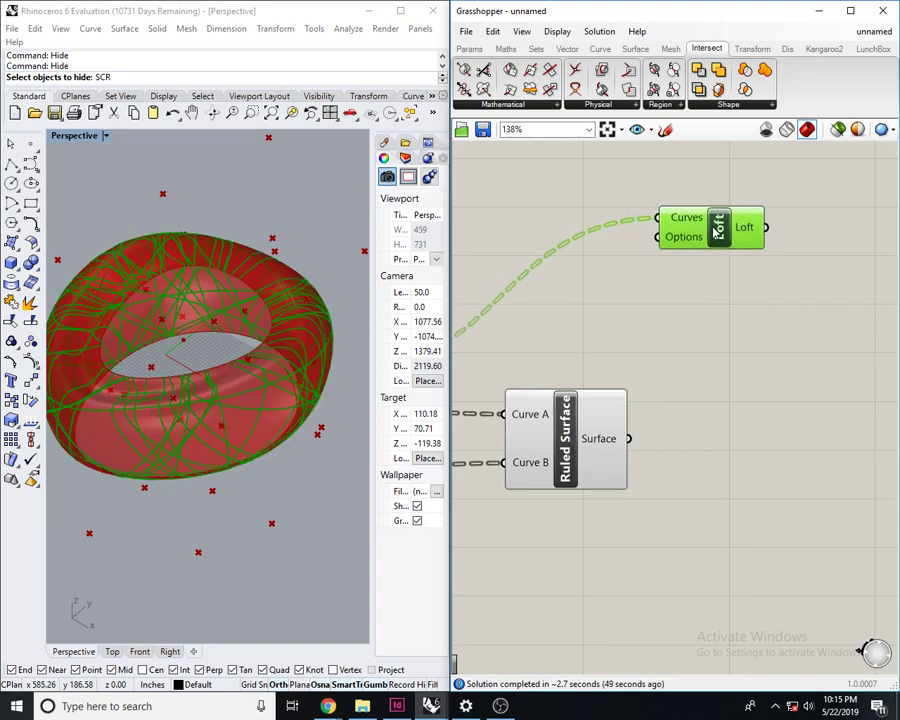
double_click(692, 300)
type("loft")
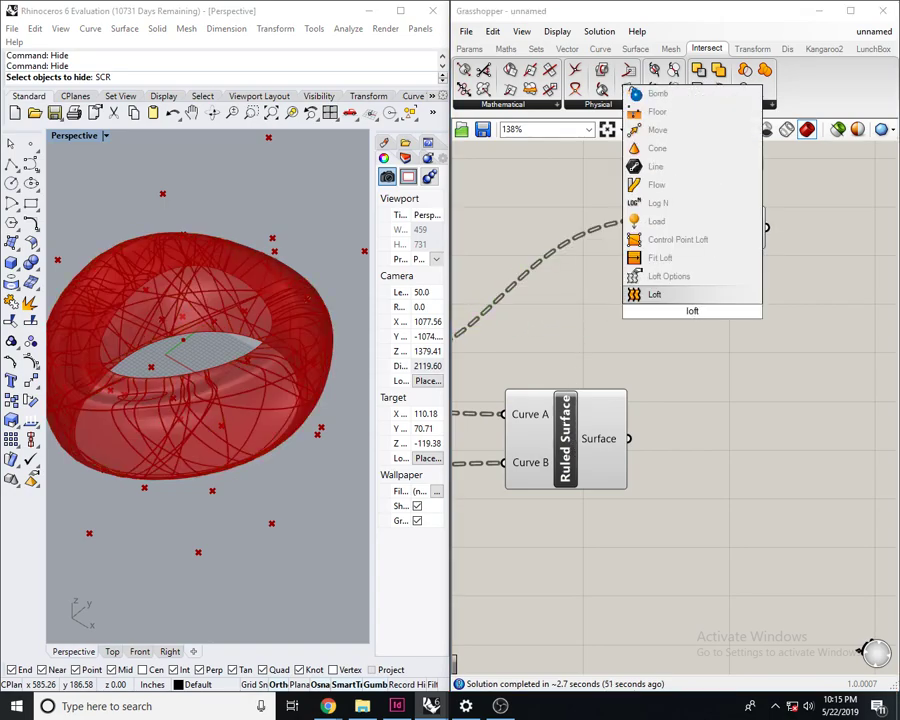
key("Return")
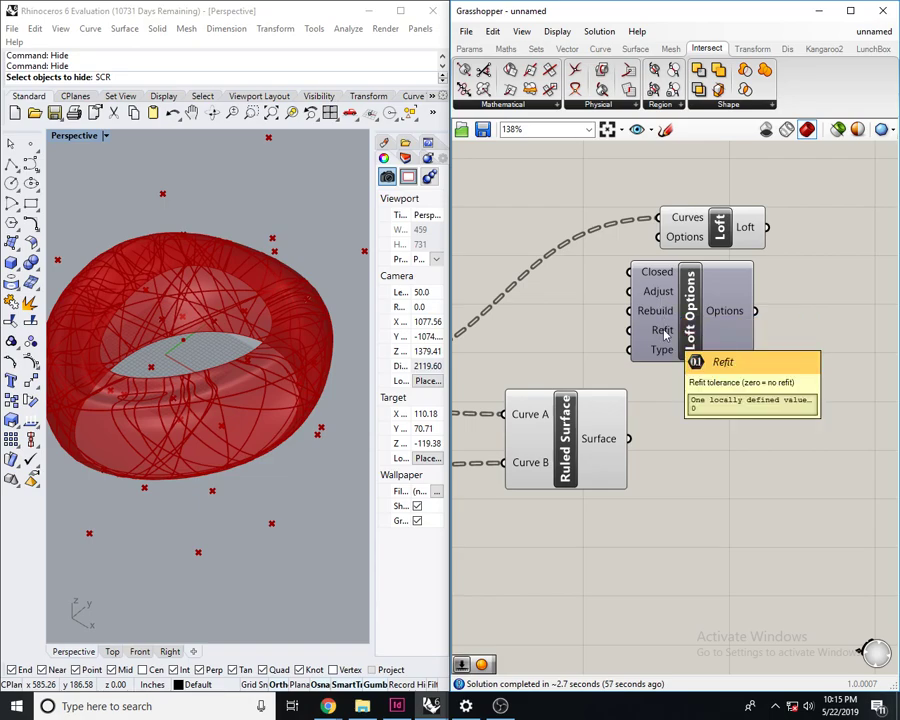
- Add a number slider set to 0.001 and connect it to the Refit input of Loft Options
double_click(580, 335)
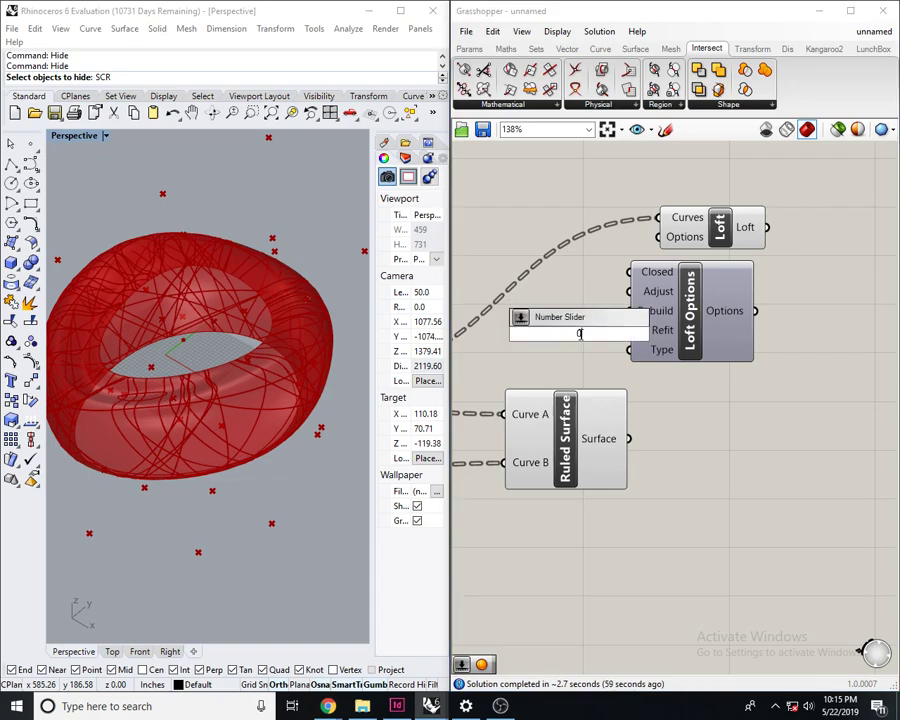
key("Return")
left_click_drag(583, 336, 585, 346)
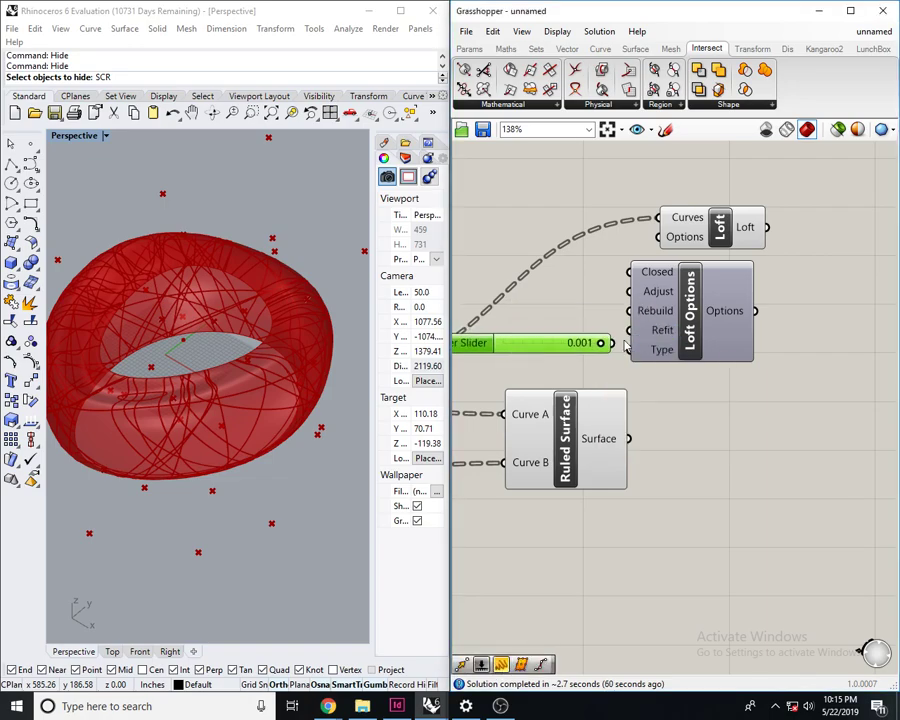
- Move Loft beyond Loft Options, connect the Loft Options output to Loft's Options input, and inspect the lofted strips
left_click_drag(689, 227, 812, 210)
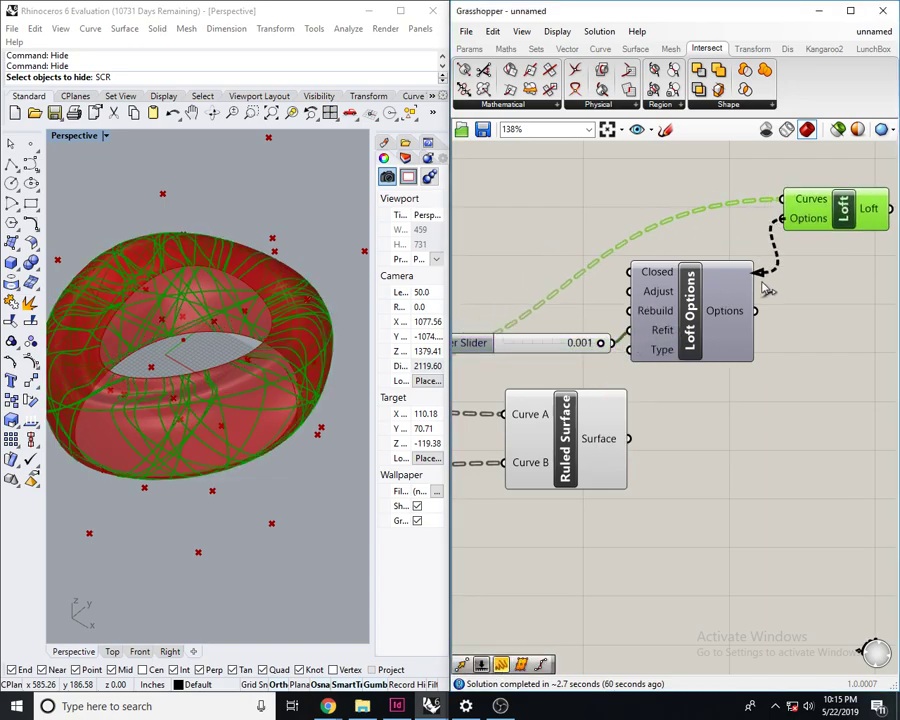
right_click_drag(828, 300, 782, 318)
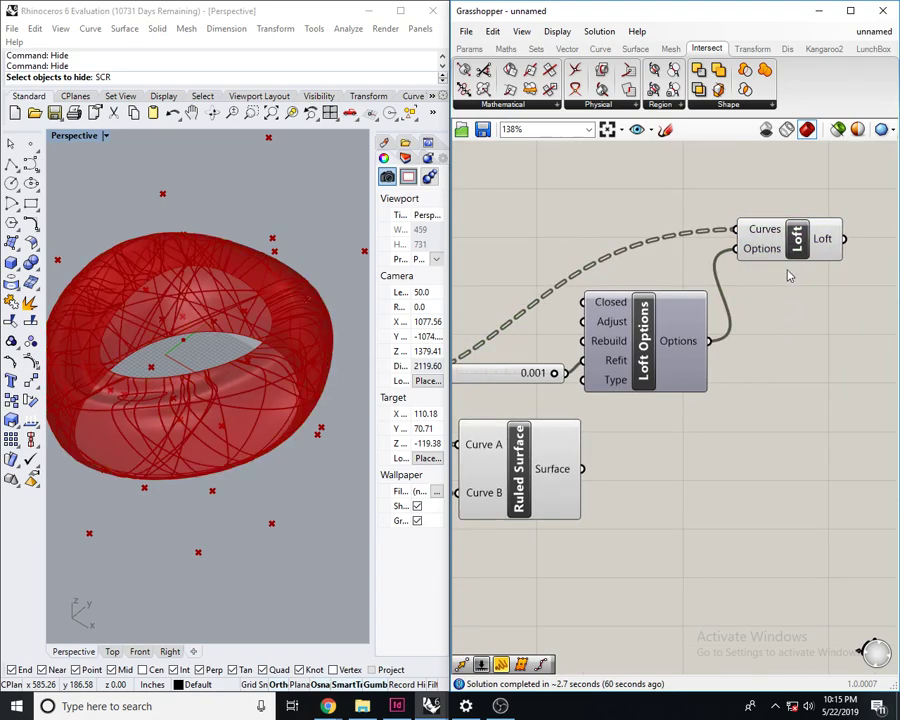
scroll(305, 378, "up", 5)
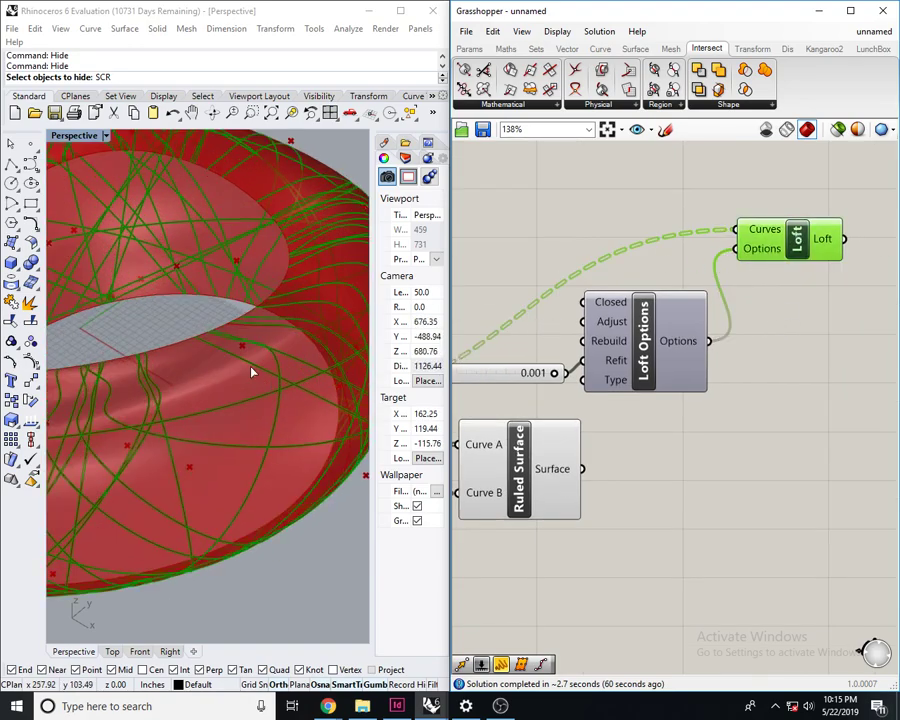
scroll(310, 371, "up", 5)
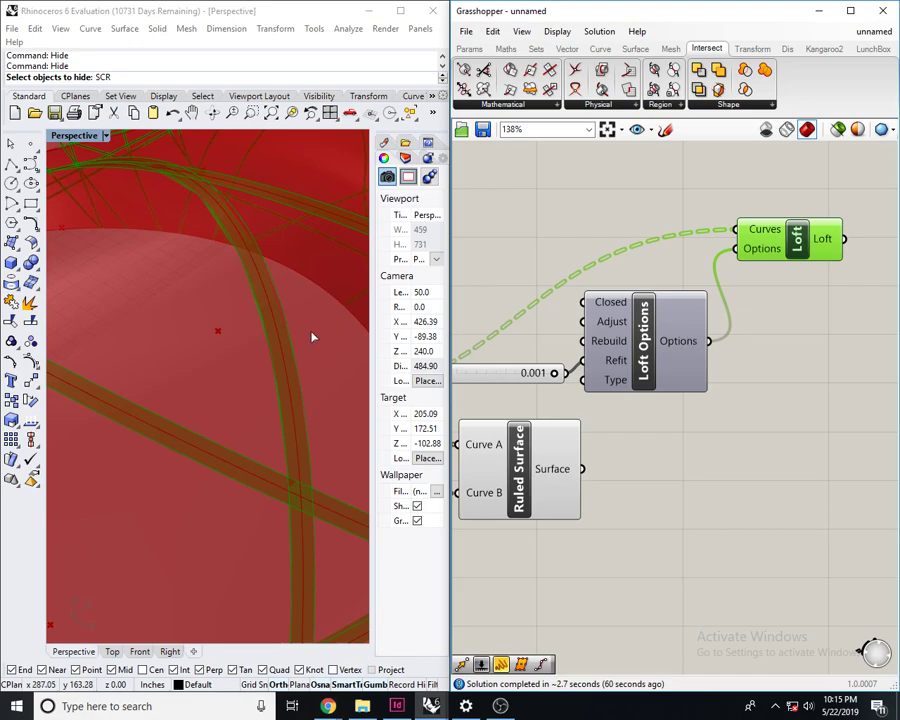
- Turn off the preview of the Ruled Surface component
right_click_drag(694, 398, 822, 398)
left_click(680, 453)
middle_click(679, 453)
left_click(719, 406)
right_click_drag(754, 441, 641, 500)
- Highlight the Loft result and also connect the 0.001 slider to the Rebuild input of Loft Options
left_click(690, 400)
scroll(660, 351, "down", 3)
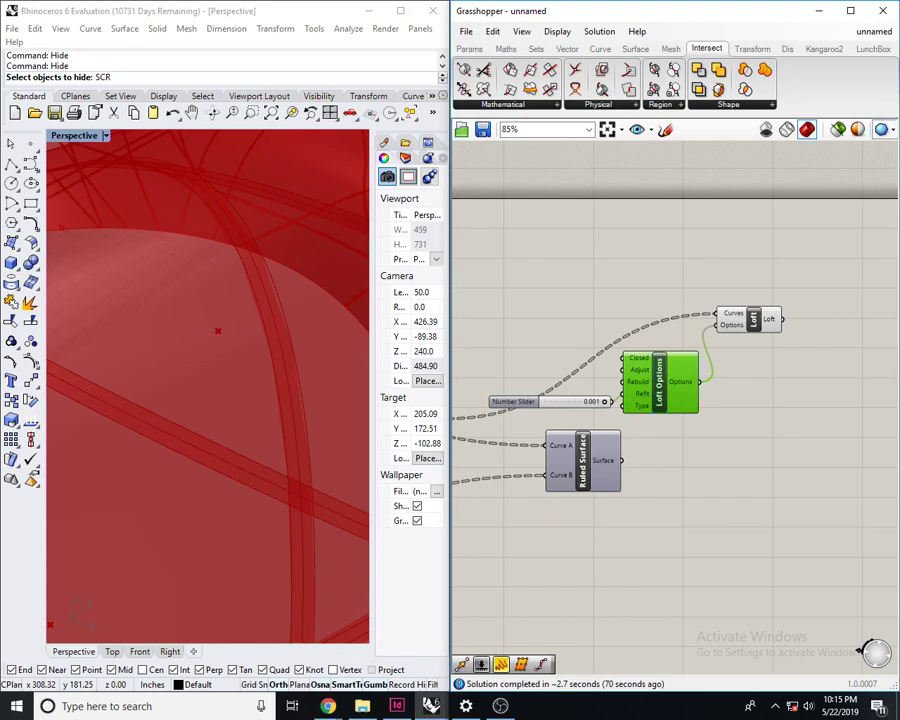
right_click_drag(660, 355, 632, 355)
left_click(728, 322)
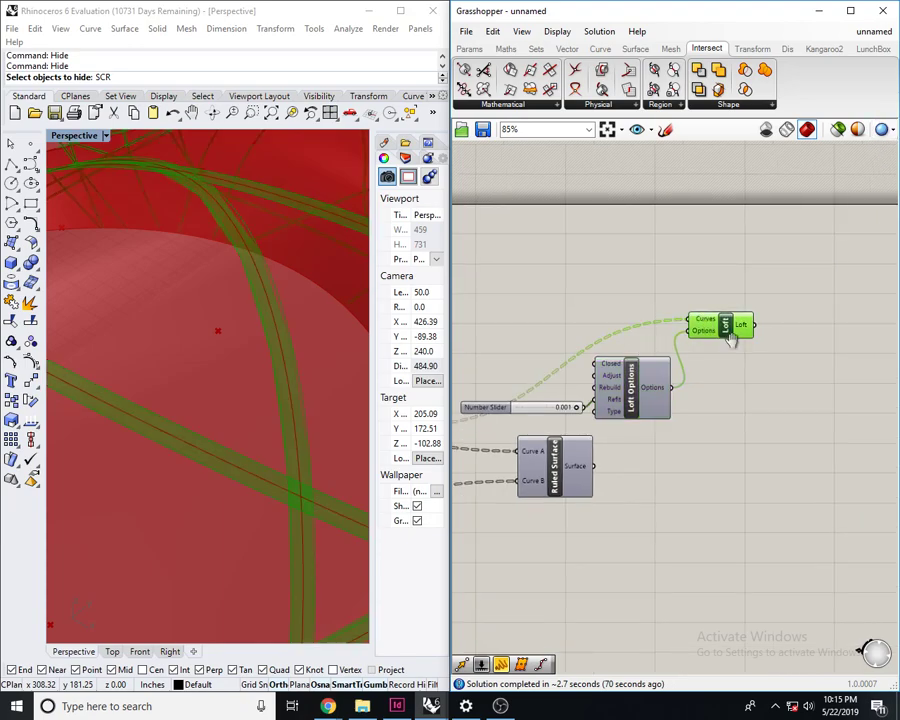
scroll(700, 344, "up", 2)
scroll(588, 398, "up", 3)
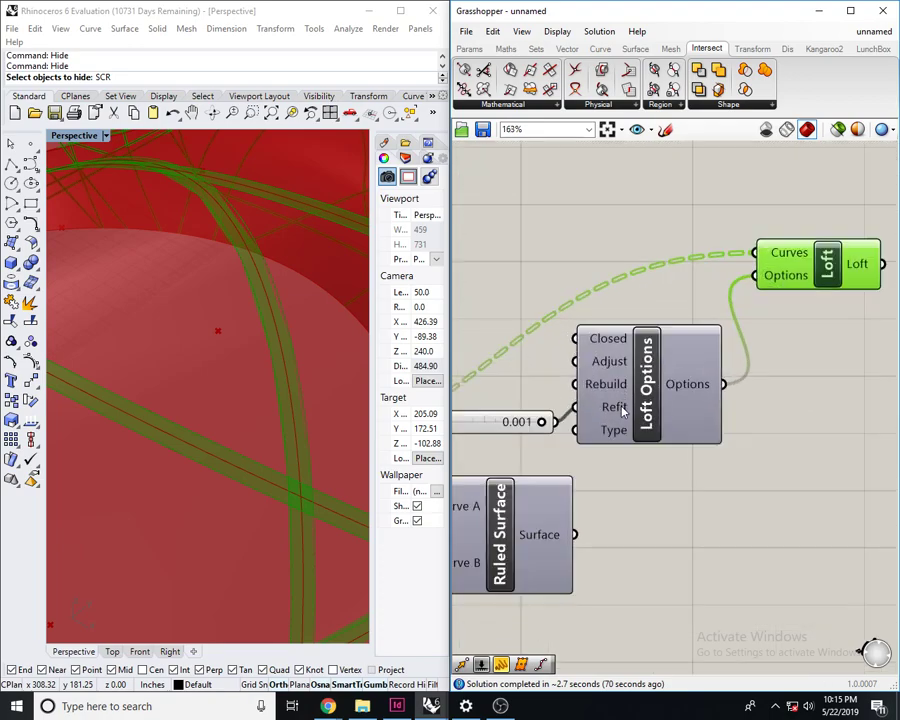
mouse_move(620, 395)
left_click(628, 407)
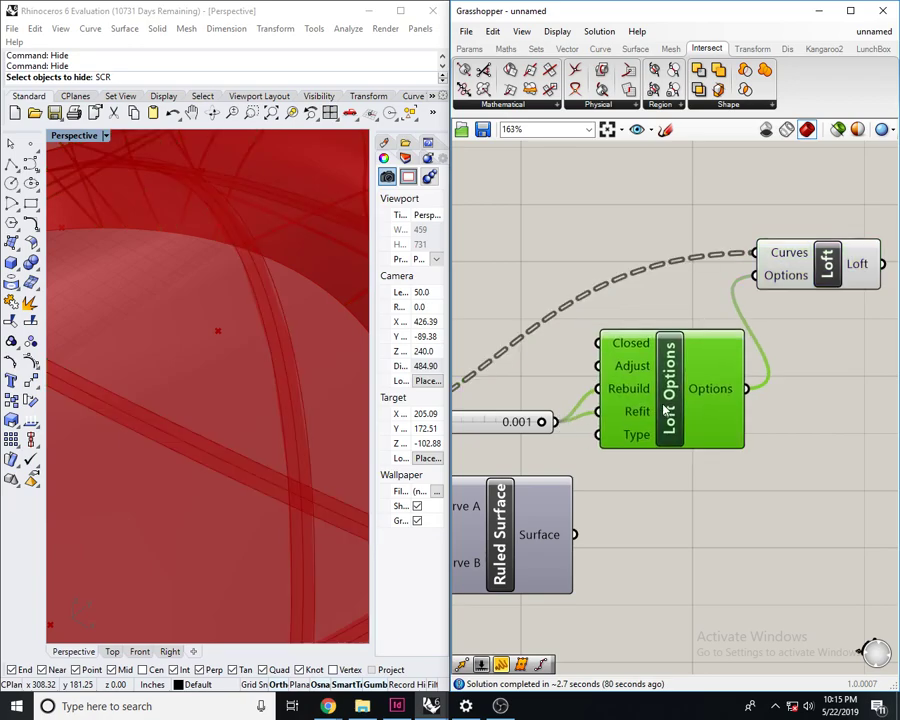
scroll(591, 367, "up", 1)
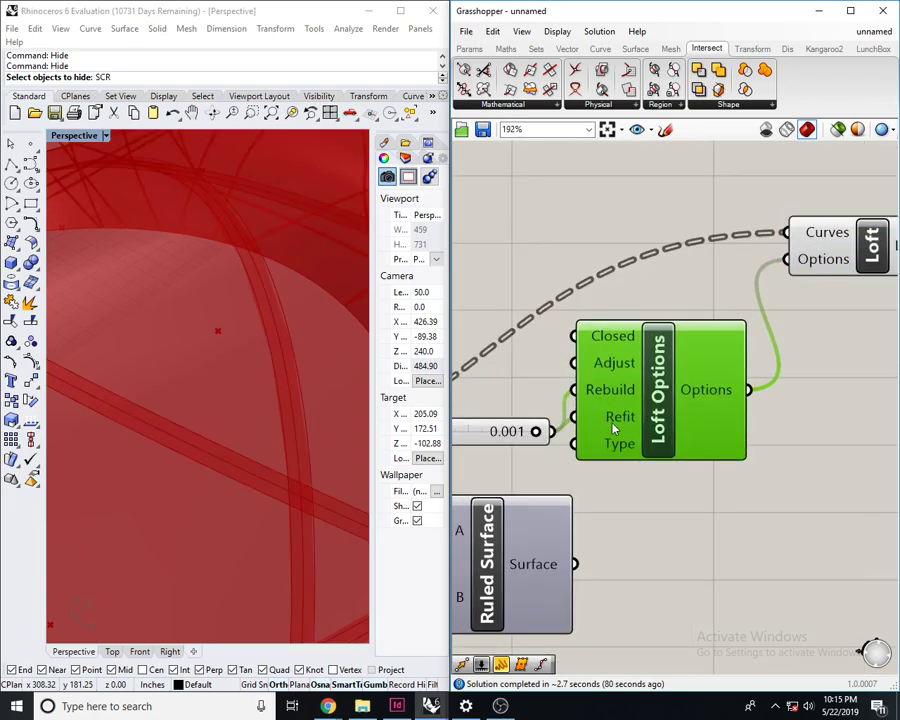
- Add a number slider set to 2, connect it to the Type input of Loft Options, and move Loft Options clear
mouse_move(615, 453)
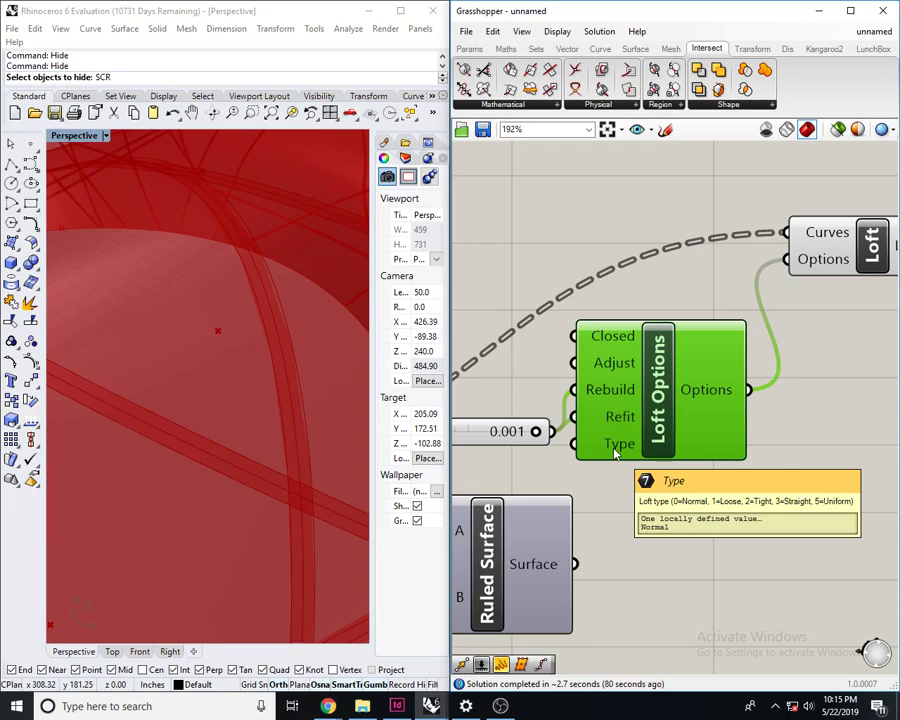
double_click(647, 552)
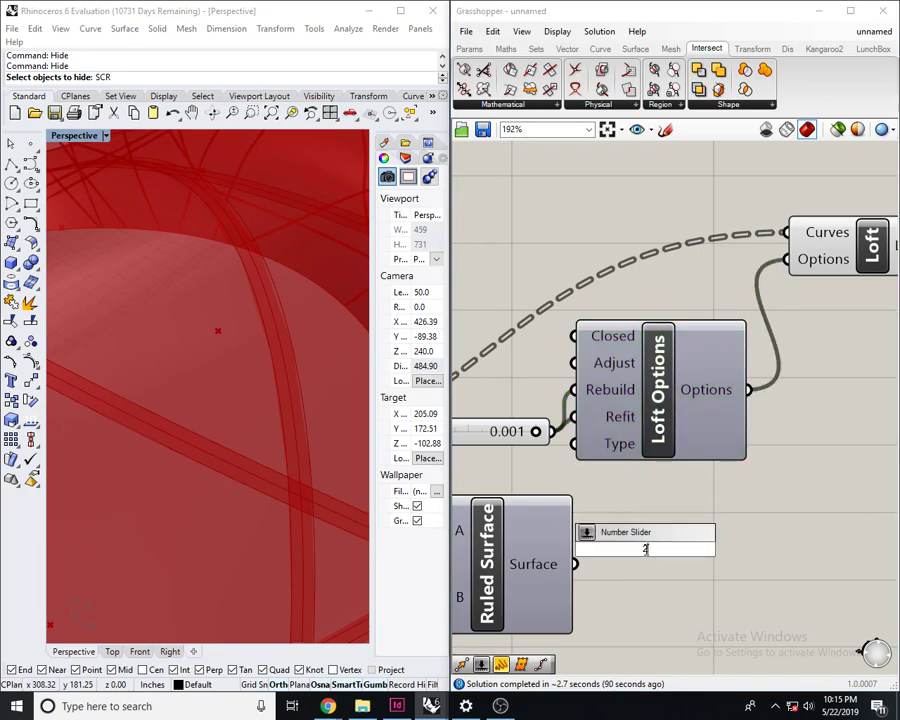
type("2")
key("Return")
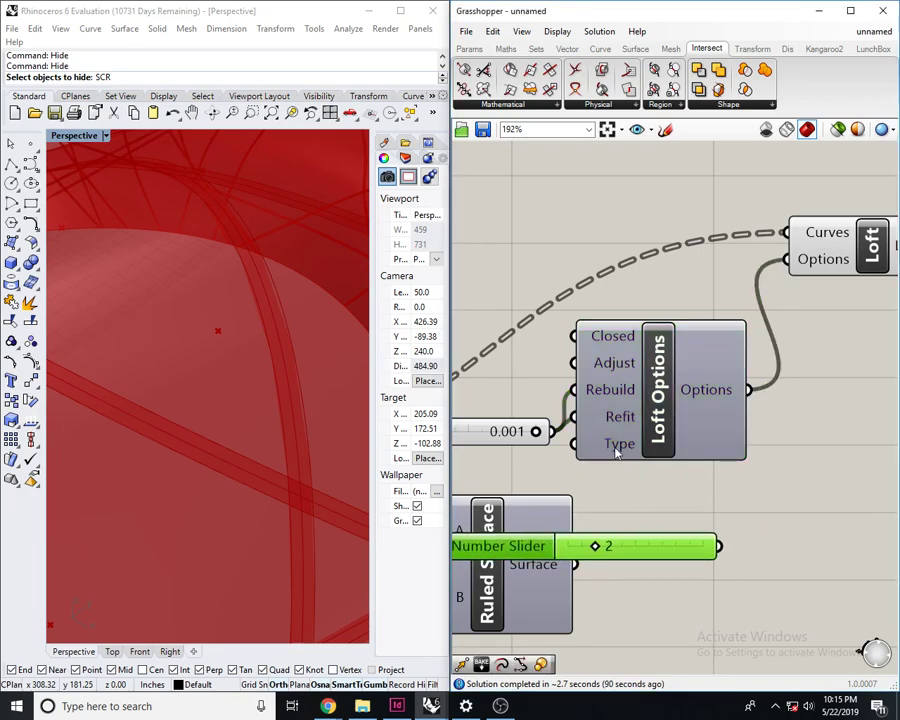
mouse_move(615, 453)
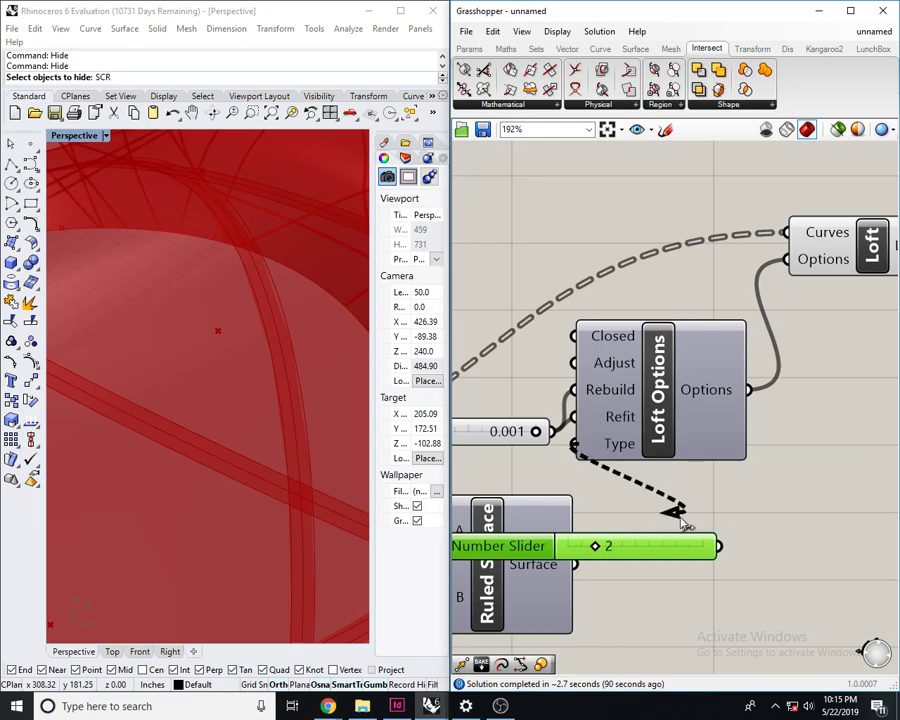
left_click_drag(668, 420, 778, 427)
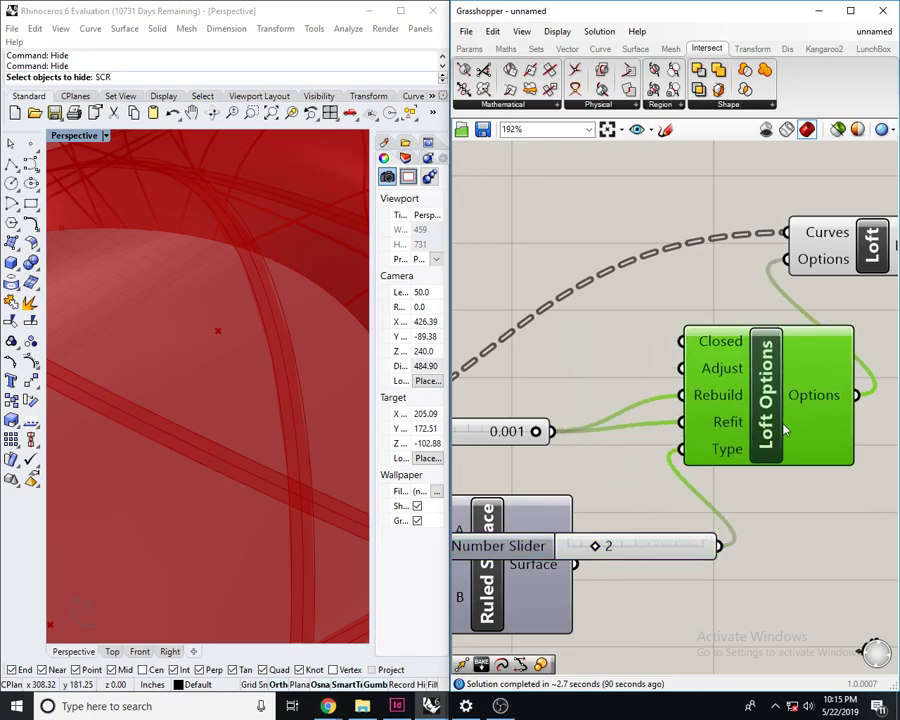
- Space out the components around Loft Options and move Loft further away from them
right_click_drag(580, 522, 682, 523)
scroll(682, 523, "down", 2)
left_click_drag(670, 532, 508, 334)
right_click_drag(691, 227, 593, 277)
left_click(593, 277)
right_click_drag(782, 405, 695, 401)
scroll(695, 401, "up", 1)
left_click_drag(718, 381, 820, 348)
right_click_drag(843, 380, 576, 417)
left_click_drag(570, 368, 641, 384)
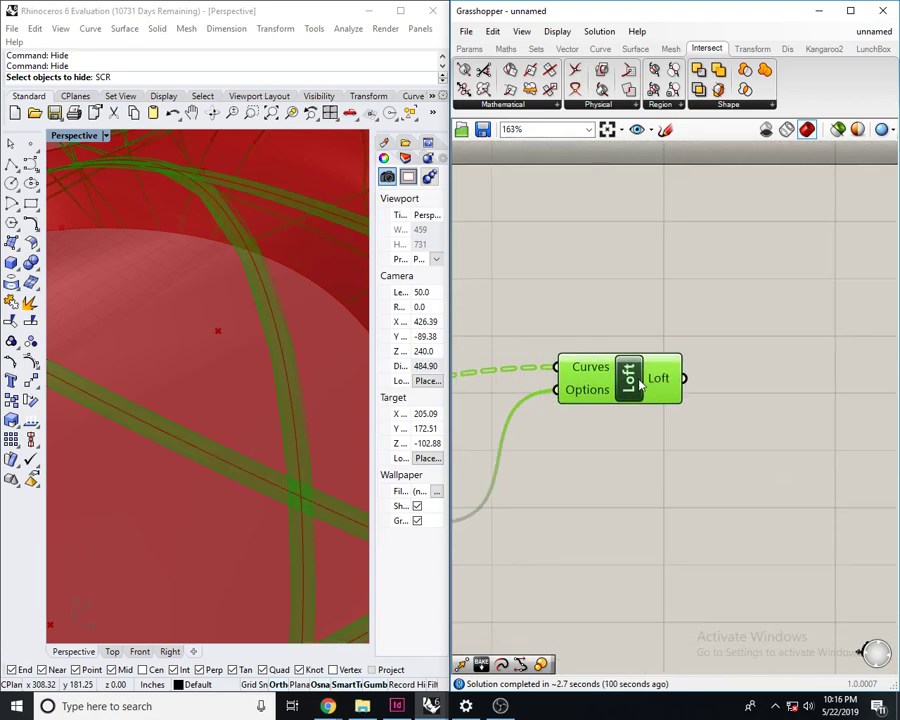
left_click(704, 364)
right_click_drag(704, 364, 670, 373)
left_click_drag(0, 40, 476, 0)
left_click_drag(614, 6, 600, 719)
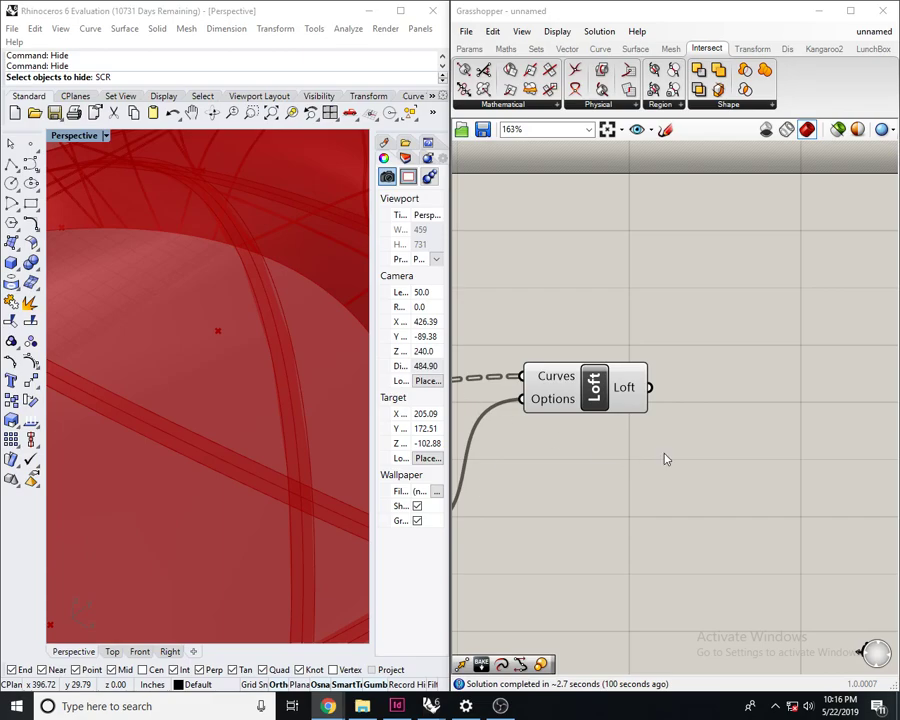
- Add a Brep Wireframe component beyond the Loft component
right_click_drag(642, 322, 655, 350)
left_click(668, 383)
double_click(732, 312)
type("lo")
key("BackSpace")
key("BackSpace")
type("brep")
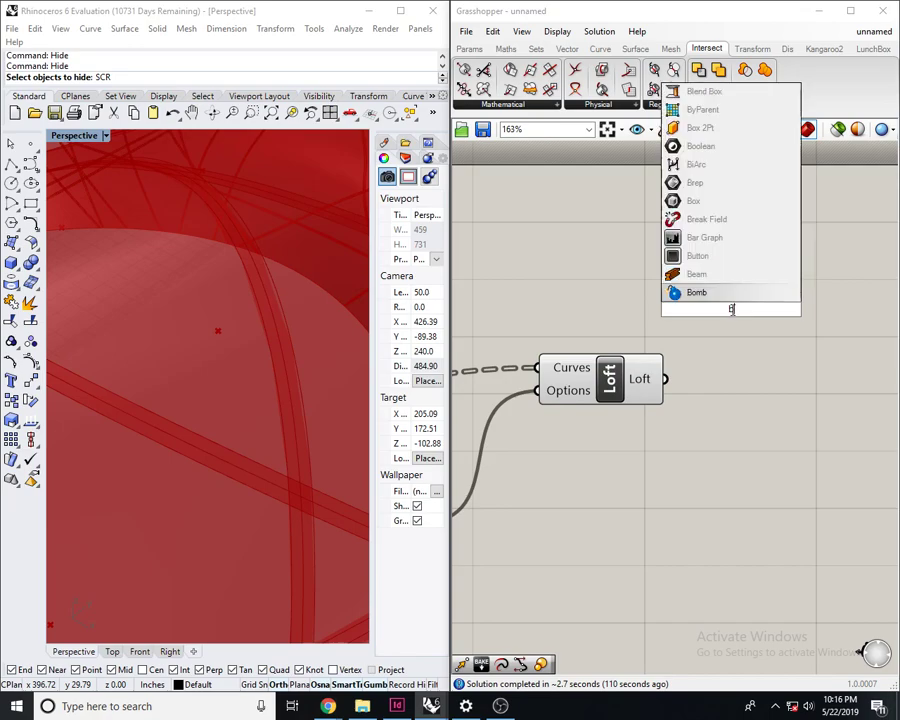
type(" wir")
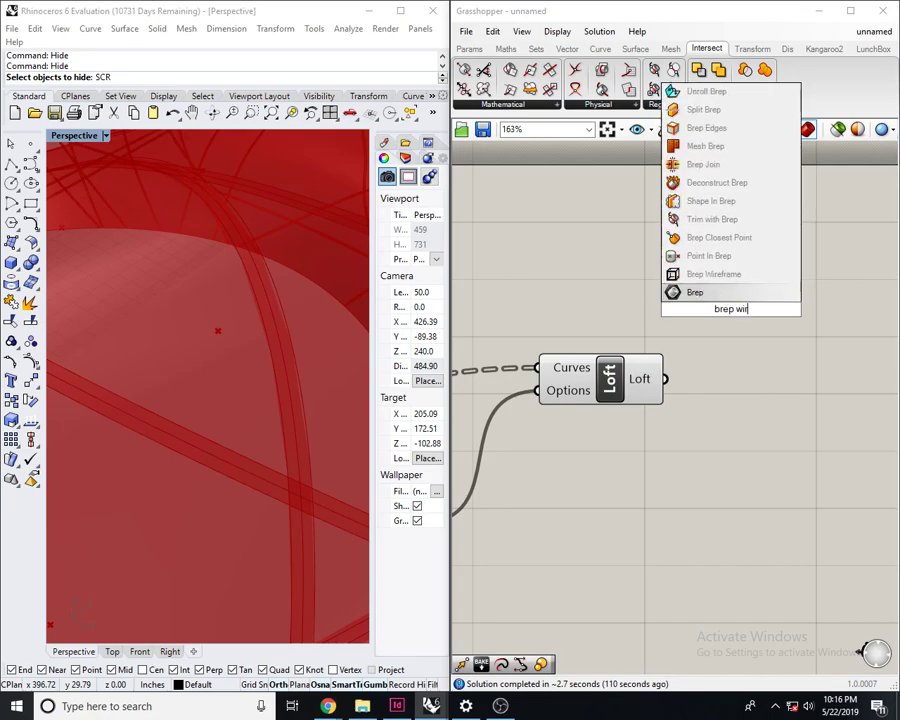
key("Return")
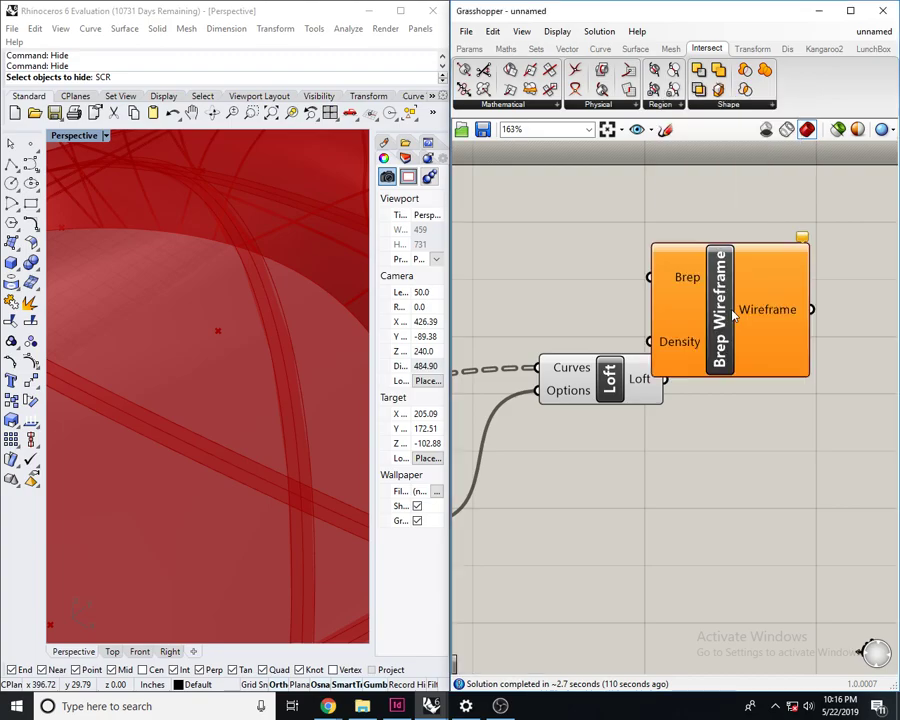
- Feed the Loft result into the Brep input of Brep Wireframe and move Brep Wireframe clear of Loft
left_click(745, 307)
left_click_drag(745, 307, 779, 318)
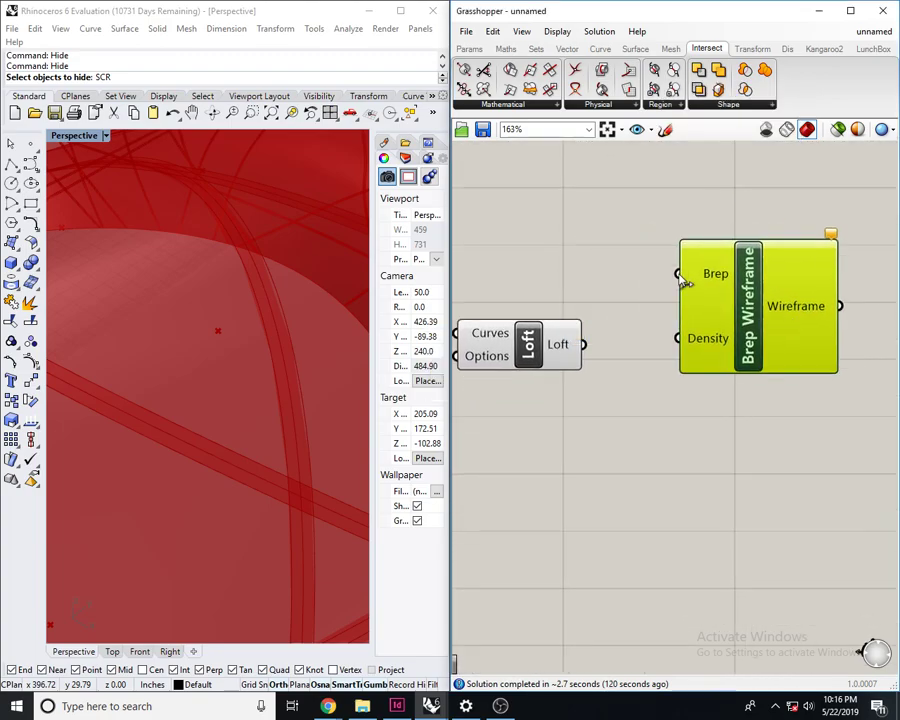
left_click_drag(680, 276, 584, 343)
right_click_drag(603, 338, 555, 350)
left_click_drag(689, 308, 772, 390)
- Examine the lofted strips around the stadium model and the data of the Wireframe output
scroll(220, 340, "down", 9)
right_click_drag(240, 369, 90, 390)
scroll(180, 394, "down", 8)
scroll(202, 318, "up", 10)
scroll(228, 357, "down", 6)
right_click_drag(352, 414, 178, 340)
scroll(207, 356, "up", 4)
scroll(195, 271, "up", 9)
right_click_drag(842, 439, 679, 425)
double_click(681, 548)
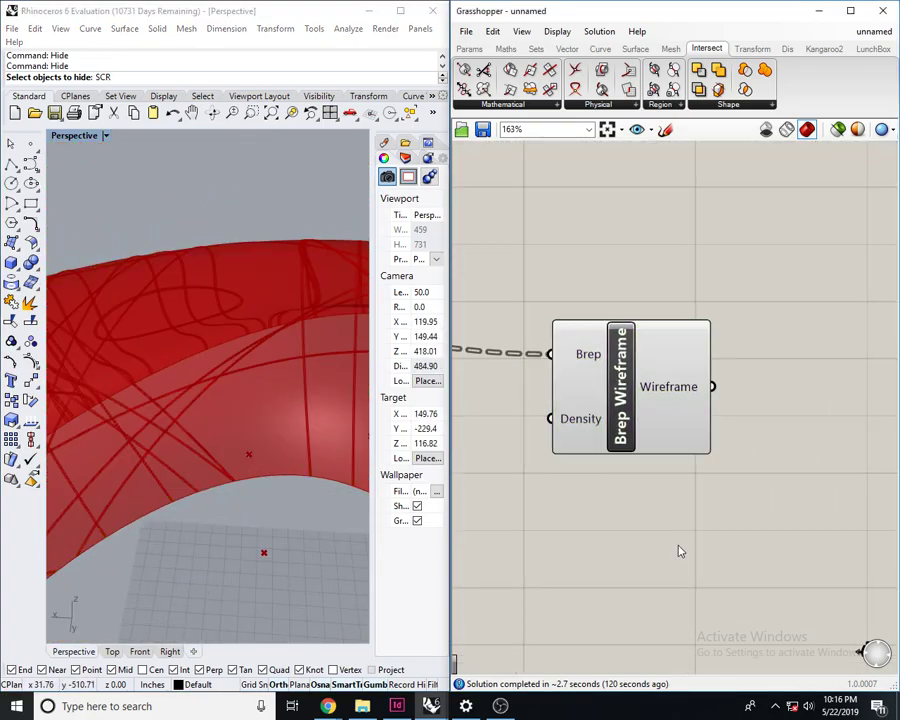
left_click(789, 423)
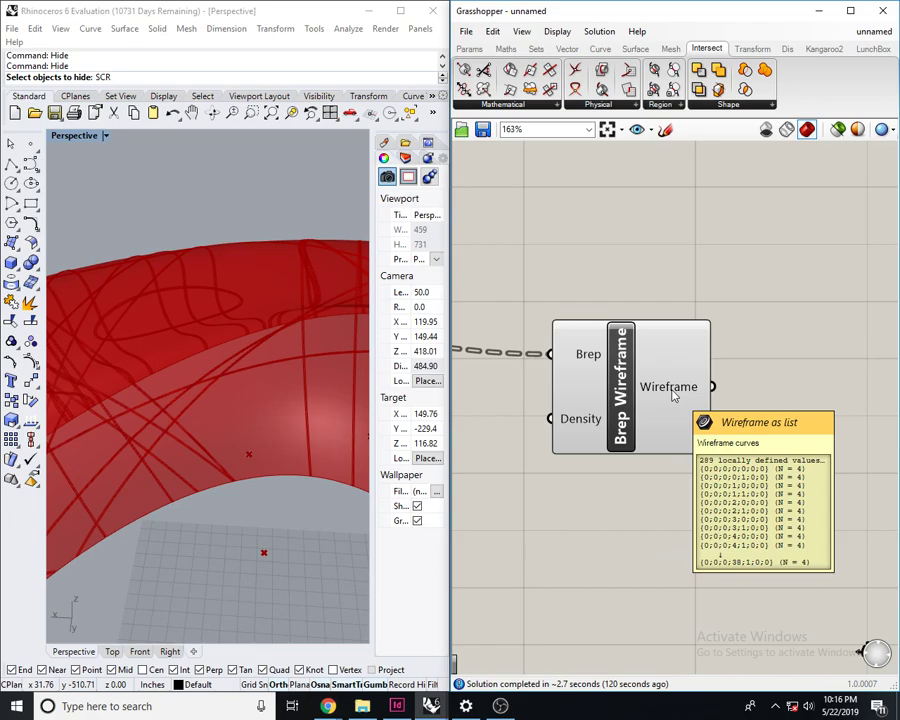
- Try an Offset on Srf component after Brep Wireframe
double_click(795, 346)
type("of")
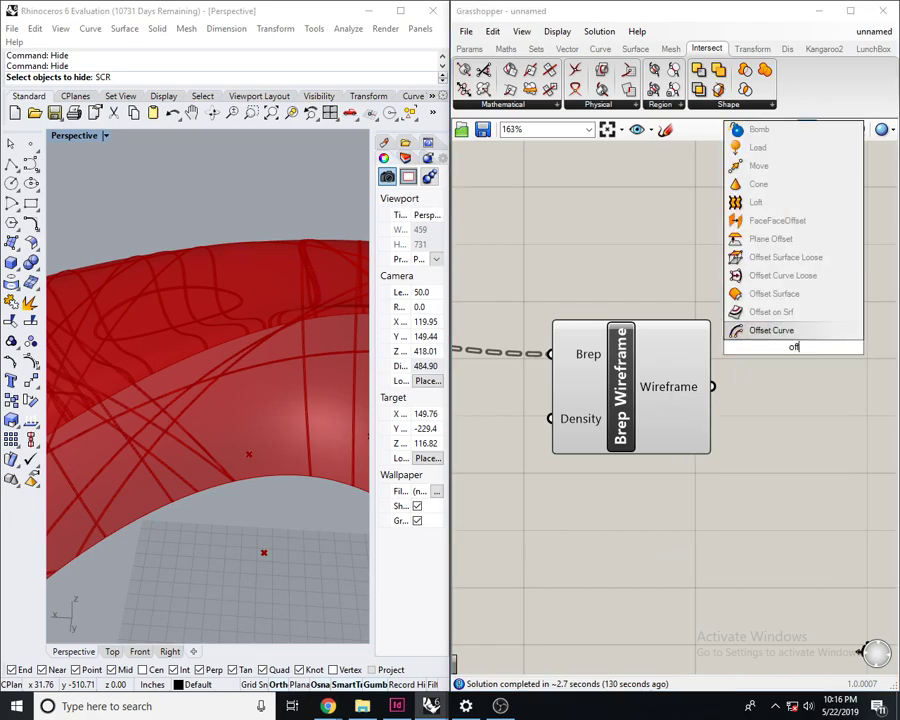
left_click(816, 318)
scroll(778, 340, "up", 3)
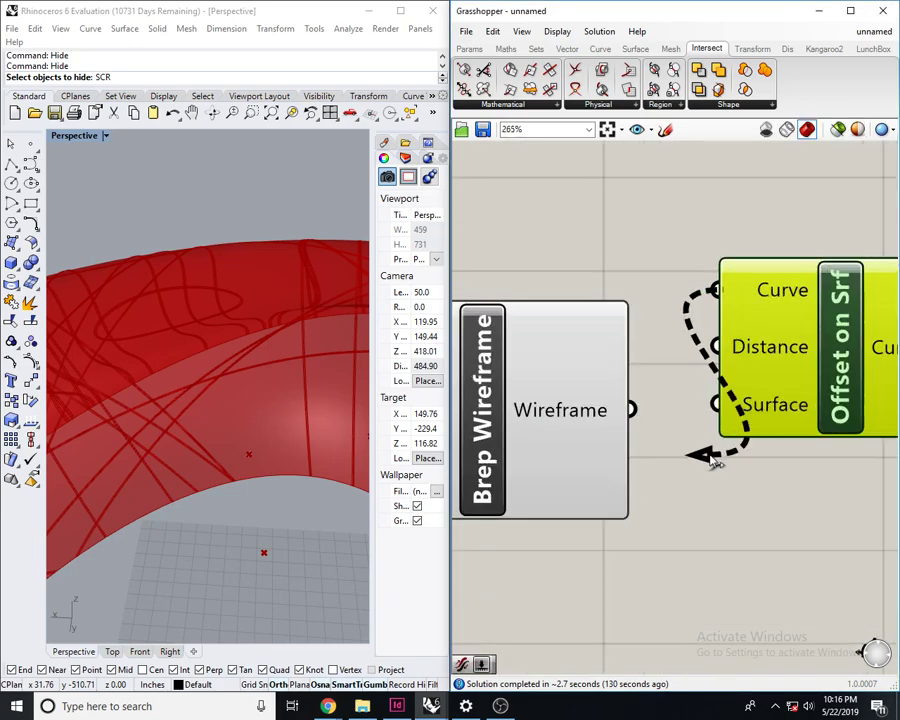
scroll(724, 430, "down", 4)
- Highlight the Brep Wireframe curves and examine how they run along the beams in the model
left_click(652, 400)
mouse_move(260, 400)
right_mouse_down()
mouse_move(200, 390)
mouse_move(184, 344)
mouse_move(167, 366)
mouse_move(209, 378)
mouse_move(205, 354)
mouse_move(169, 408)
mouse_move(249, 352)
mouse_move(270, 318)
mouse_move(255, 352)
mouse_move(279, 275)
mouse_move(263, 418)
right_mouse_up()
right_click_drag(673, 462, 711, 464)
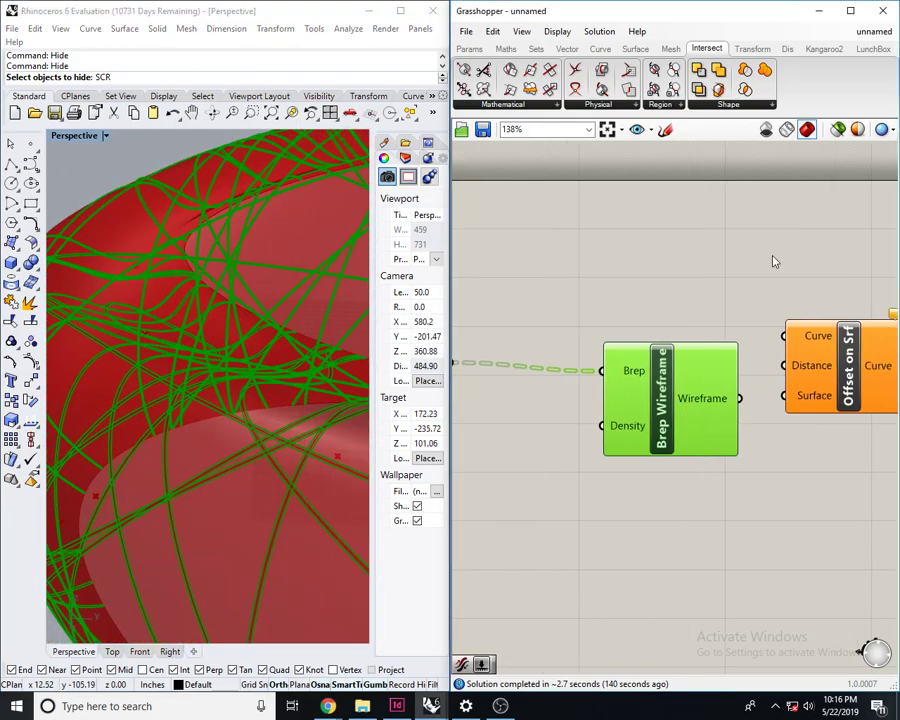
left_click(757, 286)
right_click_drag(800, 218, 743, 234)
scroll(734, 382, "up", 1)
scroll(734, 382, "up", 2)
right_click_drag(521, 414, 568, 426)
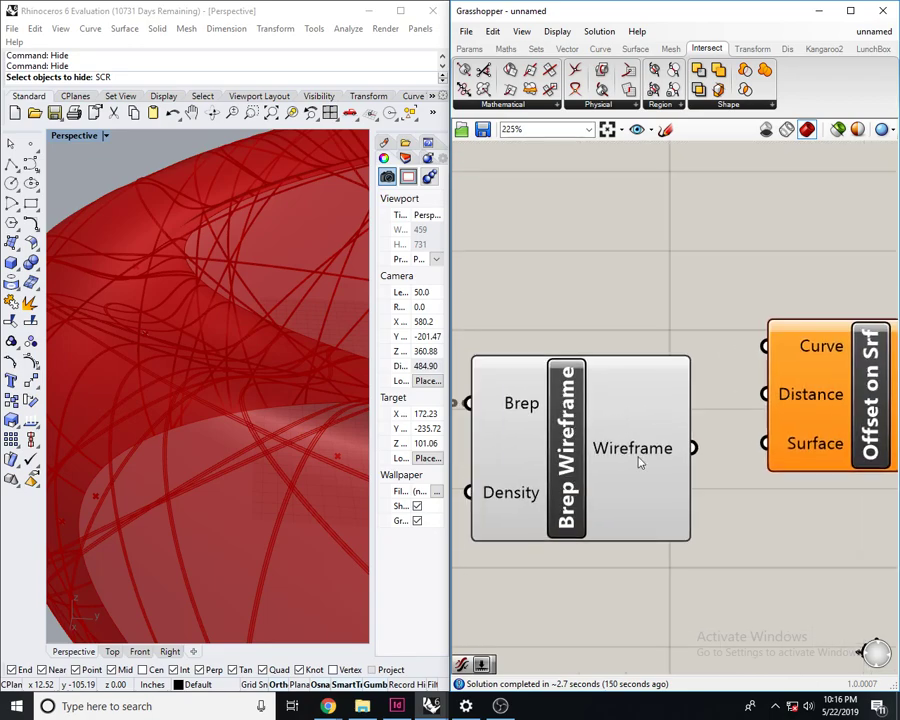
- Delete the Offset on Srf component
left_click(763, 388)
right_click_drag(763, 388, 710, 415)
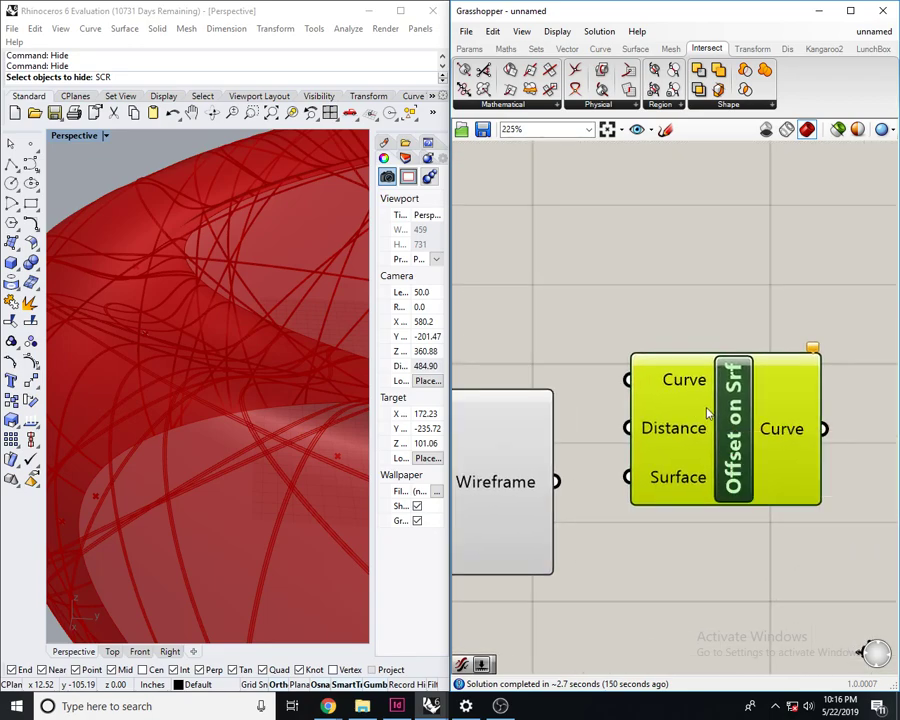
key("Delete")
- Try an Offset Curve component beside Brep Wireframe and remove it again
double_click(730, 336)
type("off")
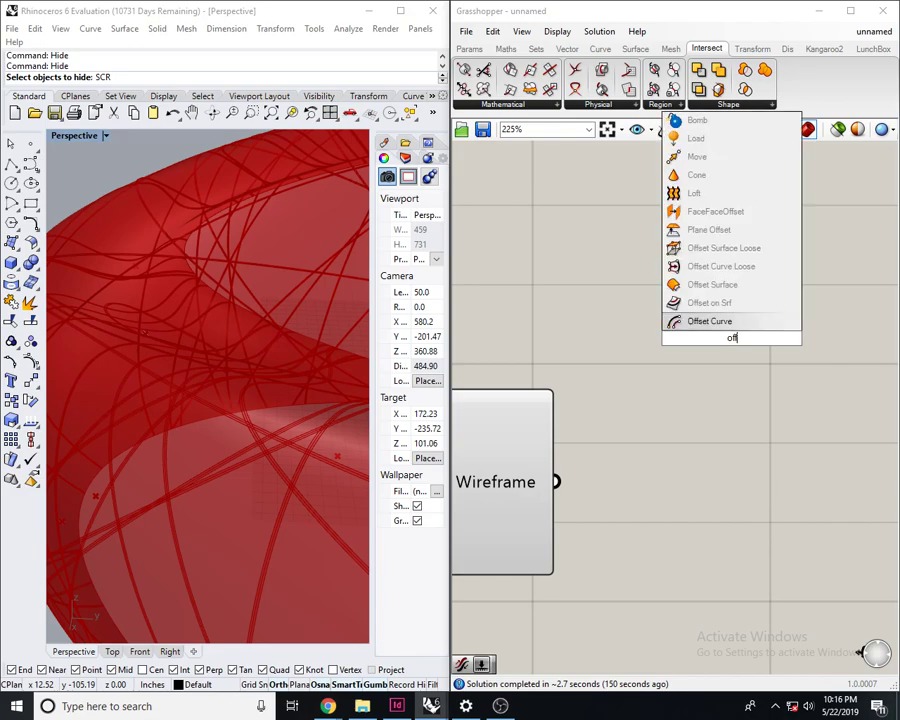
left_click(679, 321)
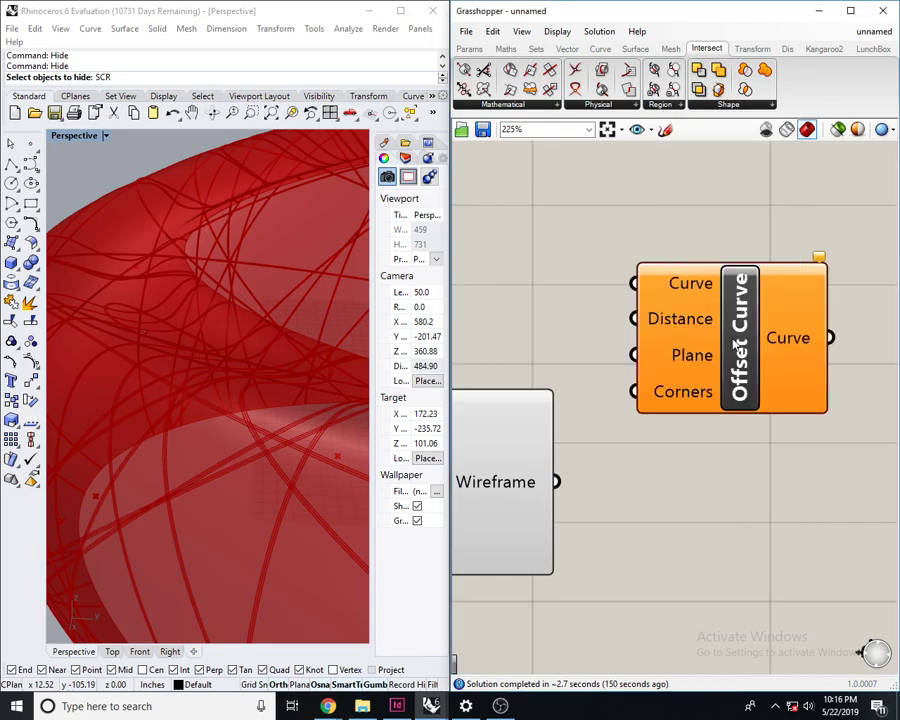
left_click(680, 320)
right_click_drag(680, 320, 648, 338)
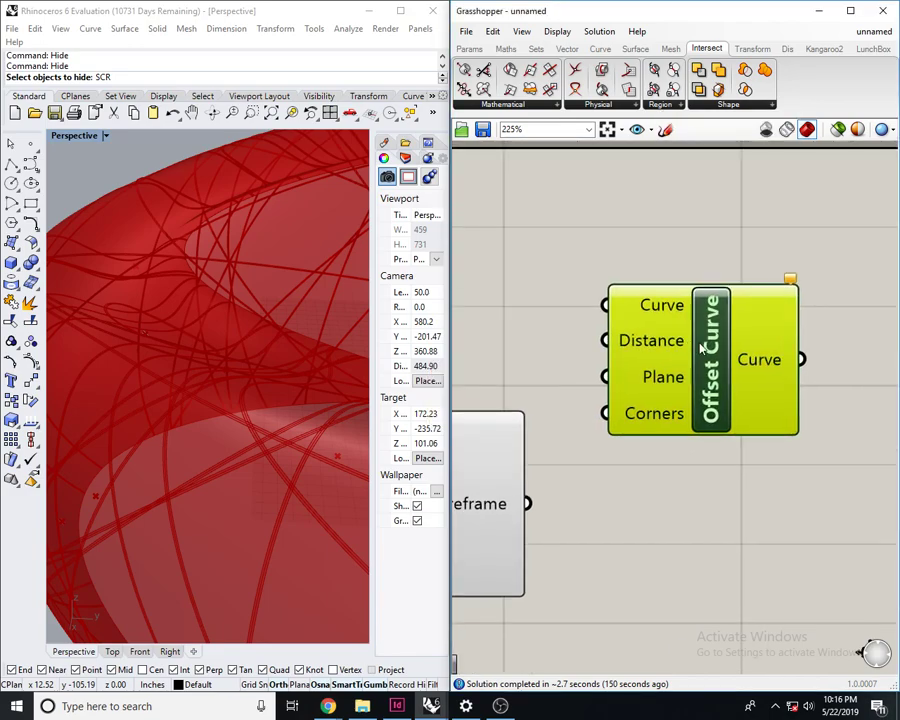
key("Delete")
double_click(715, 414)
type("off")
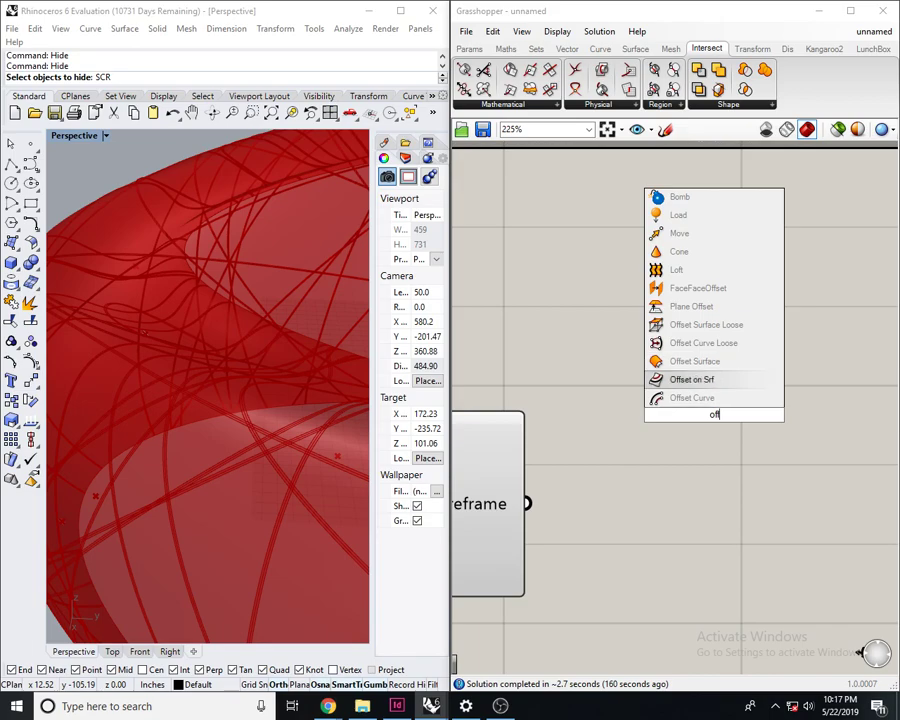
key("Escape")
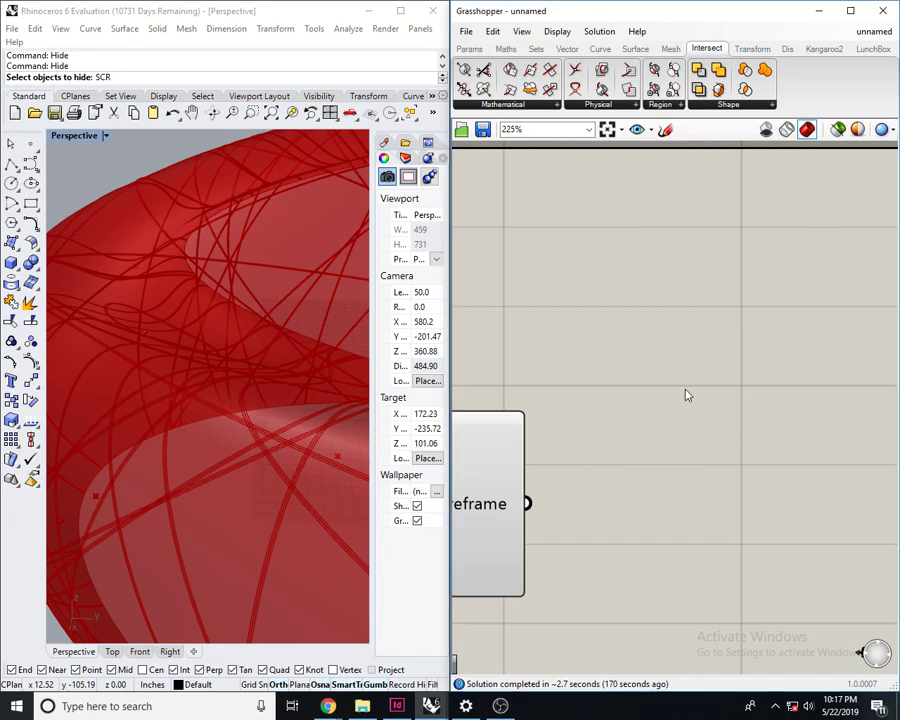
- Review the centerline offset components and highlight the Brep Wireframe curves in the model
scroll(687, 392, "down", 10)
right_click_drag(821, 455, 801, 447)
scroll(709, 432, "up", 6)
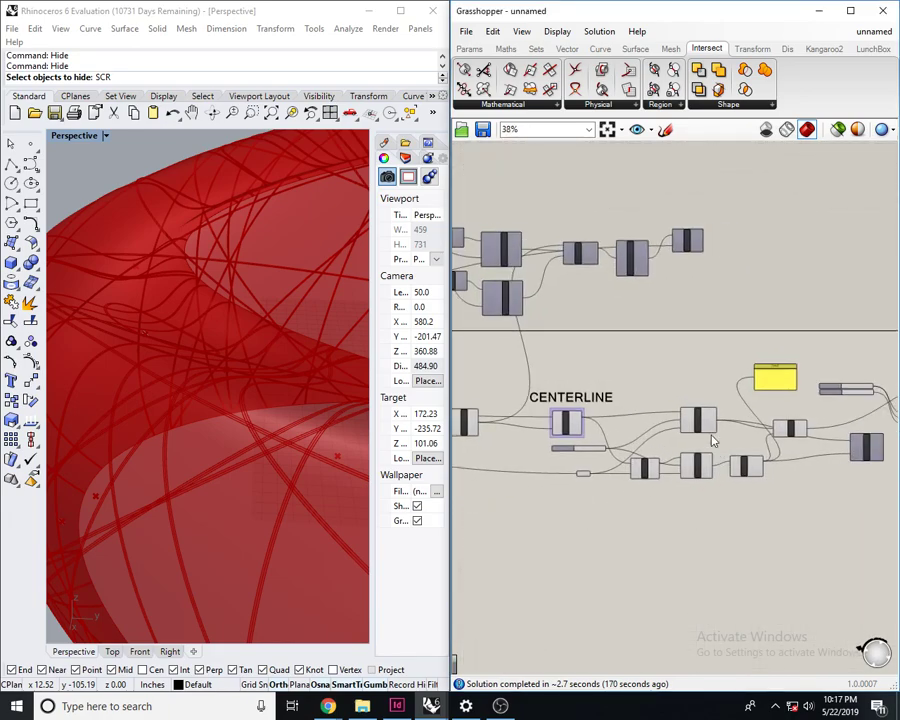
left_click(694, 412)
scroll(712, 412, "down", 5)
right_click_drag(888, 420, 755, 443)
scroll(754, 443, "up", 4)
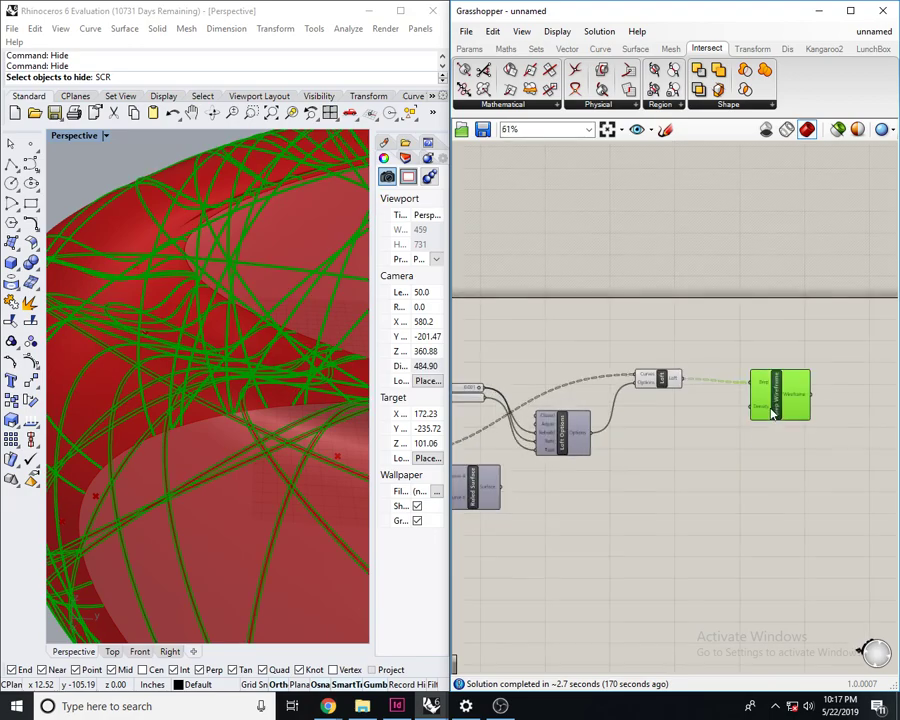
left_click(868, 464)
- Add a Scale component and place it near Brep Wireframe
double_click(866, 460)
type("sca")
key("Return")
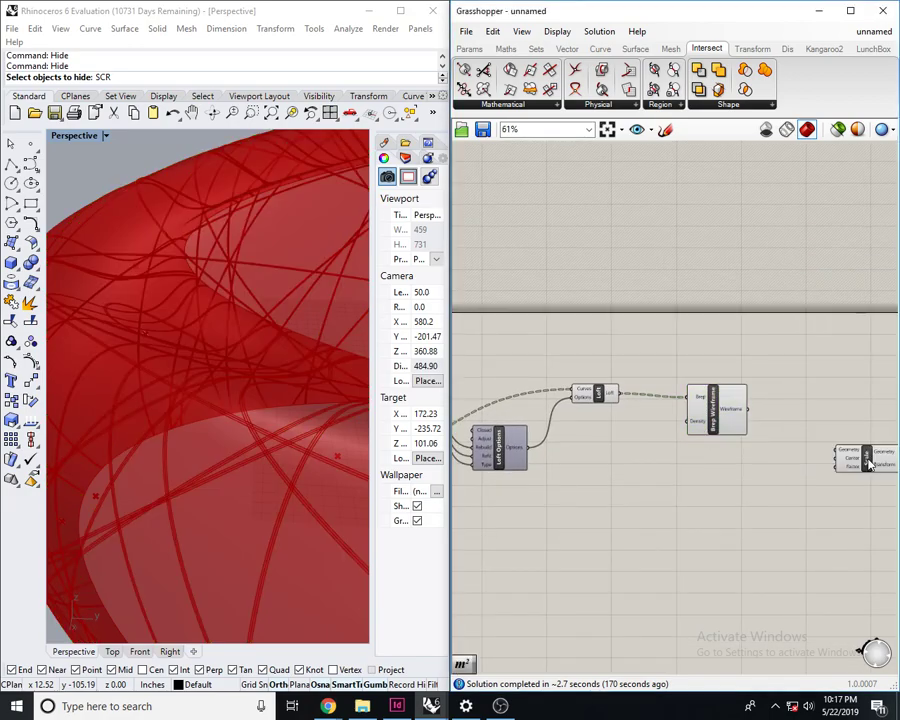
scroll(884, 457, "up", 4)
left_click_drag(824, 459, 697, 487)
right_click_drag(667, 484, 752, 494)
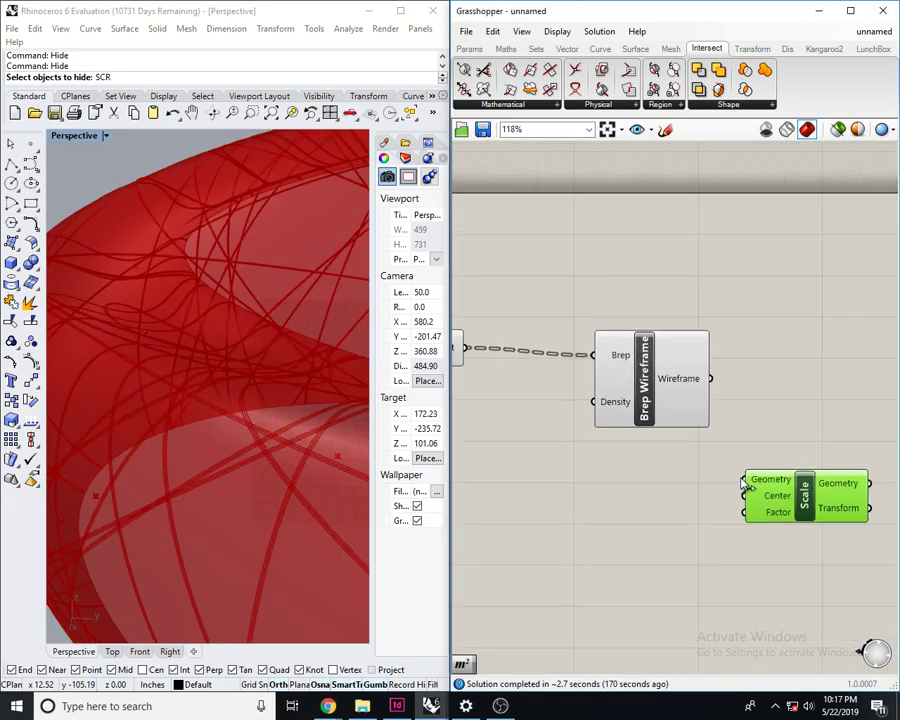
- Connect the Wireframe output to the Geometry input of Scale and align Scale beside Brep Wireframe
left_click_drag(745, 480, 709, 379)
left_click_drag(803, 498, 819, 361)
right_click_drag(797, 400, 766, 417)
scroll(766, 417, "down", 1)
scroll(767, 423, "down", 1)
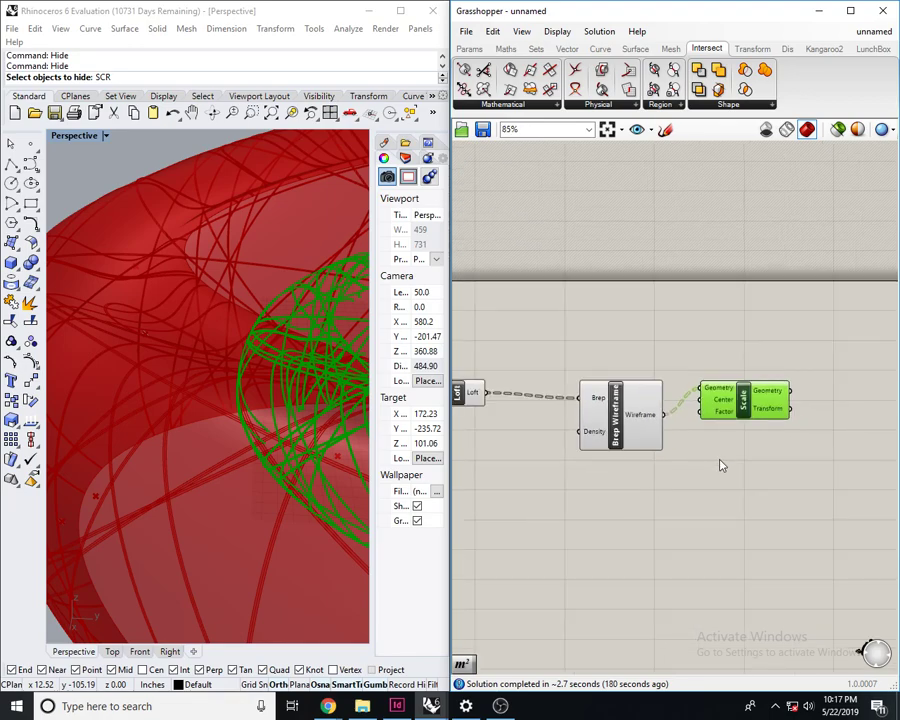
double_click(720, 458)
left_click_drag(797, 417, 817, 430)
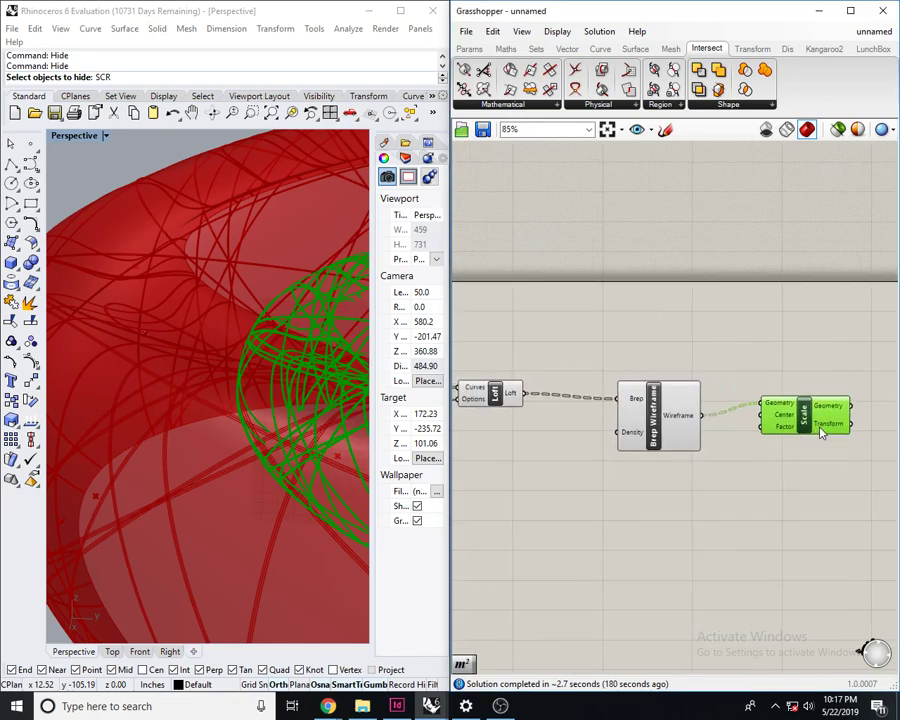
- Add a number slider set to 1.1 and connect it to the Factor input of Scale
left_click(725, 514)
double_click(707, 564)
type("1.1")
key("Return")
scroll(738, 592, "up", 3)
left_click_drag(795, 477, 706, 525)
scroll(805, 255, "up", 3)
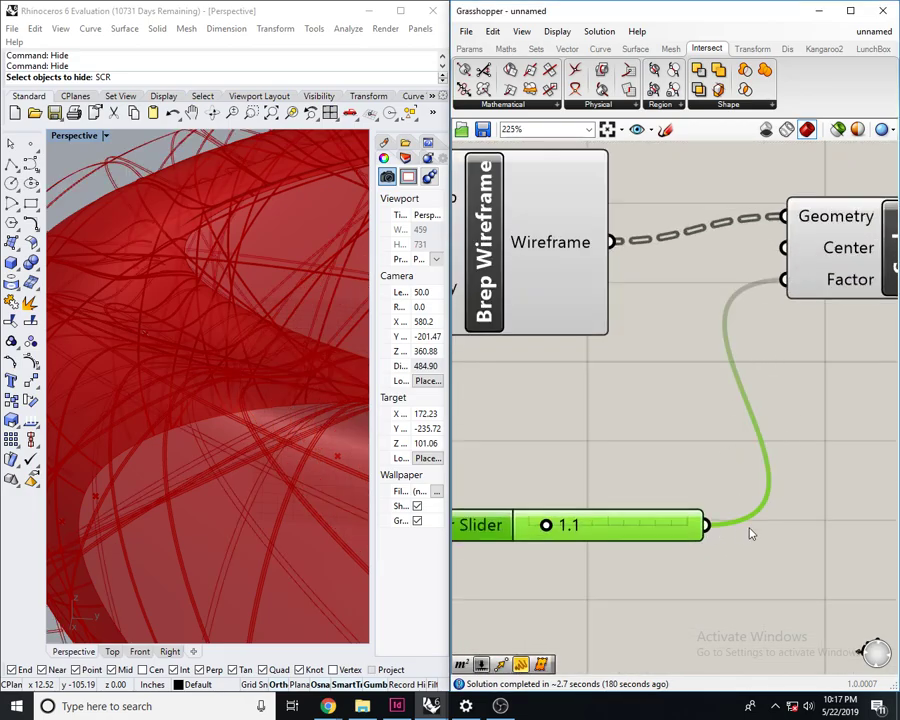
- Connect the Centroid output of the Area component to the Center input of Scale
scroll(232, 296, "down", 10)
mouse_move(232, 296)
right_mouse_down()
mouse_move(251, 294)
mouse_move(232, 285)
mouse_move(230, 272)
right_mouse_up()
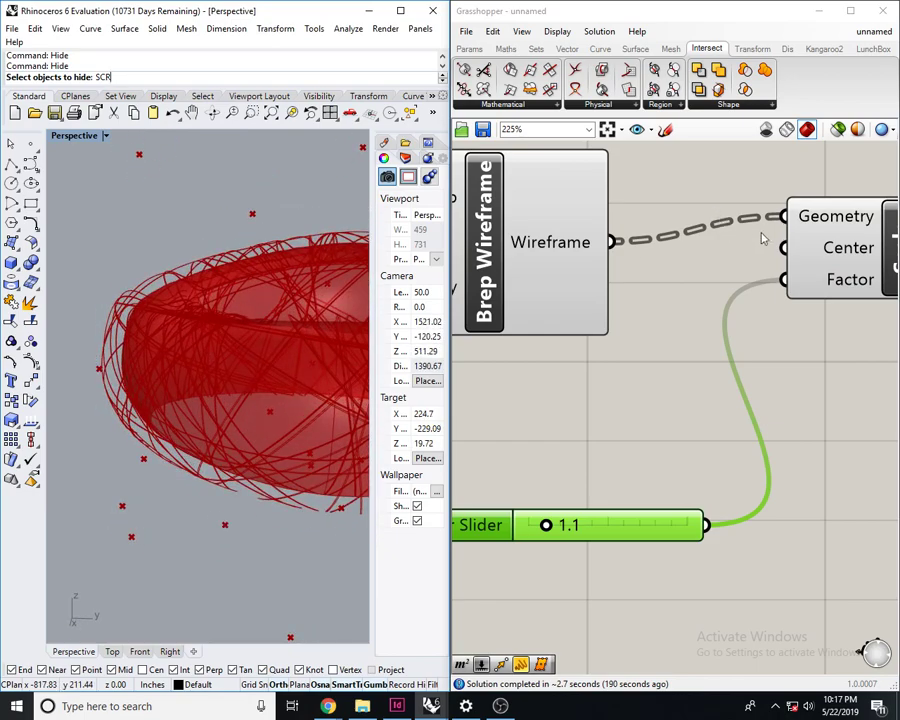
scroll(780, 254, "down", 12)
scroll(783, 257, "down", 5)
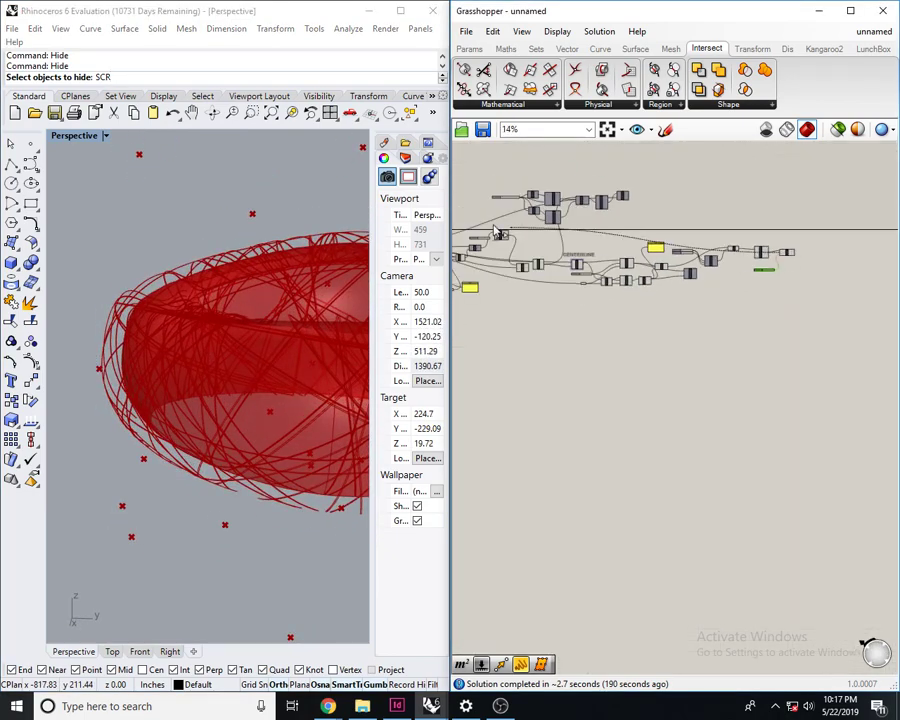
left_click_drag(482, 224, 758, 271)
scroll(630, 227, "up", 3)
scroll(551, 243, "up", 7)
scroll(718, 264, "down", 6)
scroll(663, 285, "up", 8)
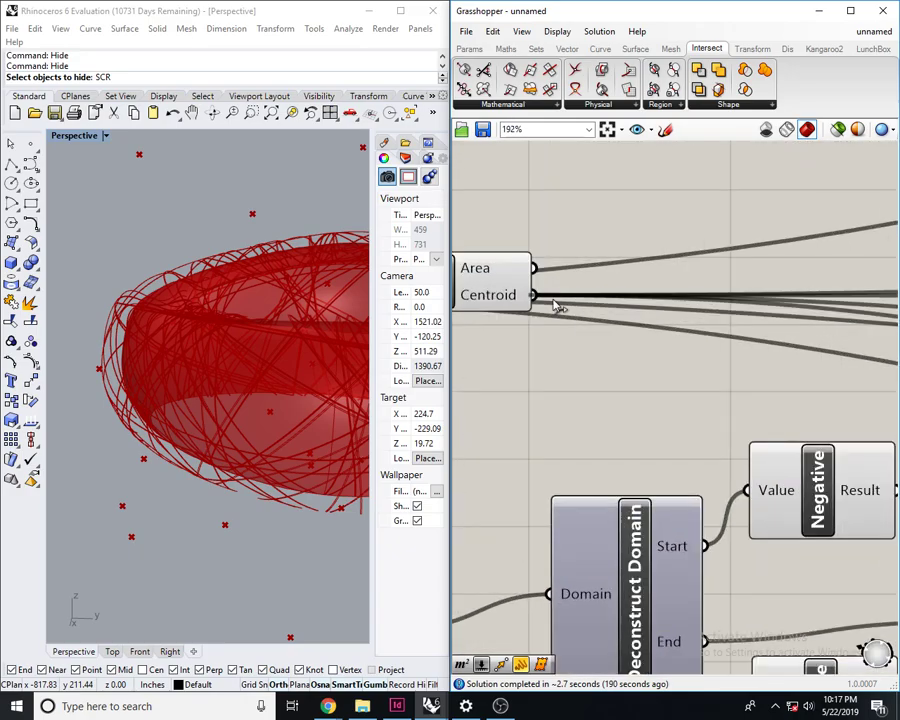
scroll(559, 305, "down", 2)
scroll(640, 310, "down", 10)
scroll(770, 373, "up", 4)
scroll(763, 405, "up", 8)
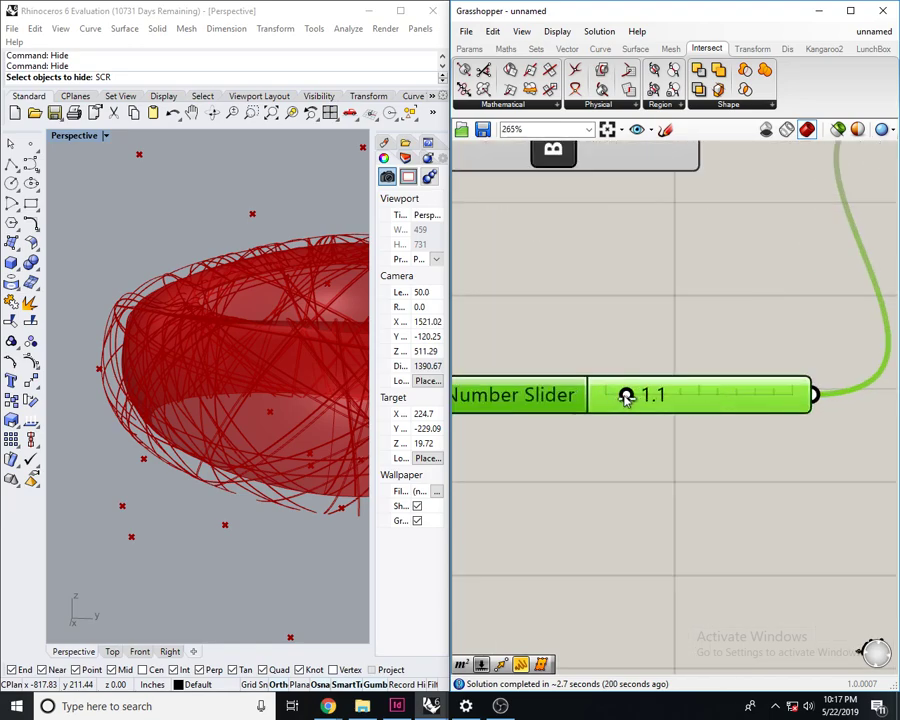
- Raise the scale factor slider's accuracy to three decimals and set its value to 1.02
double_click(665, 398)
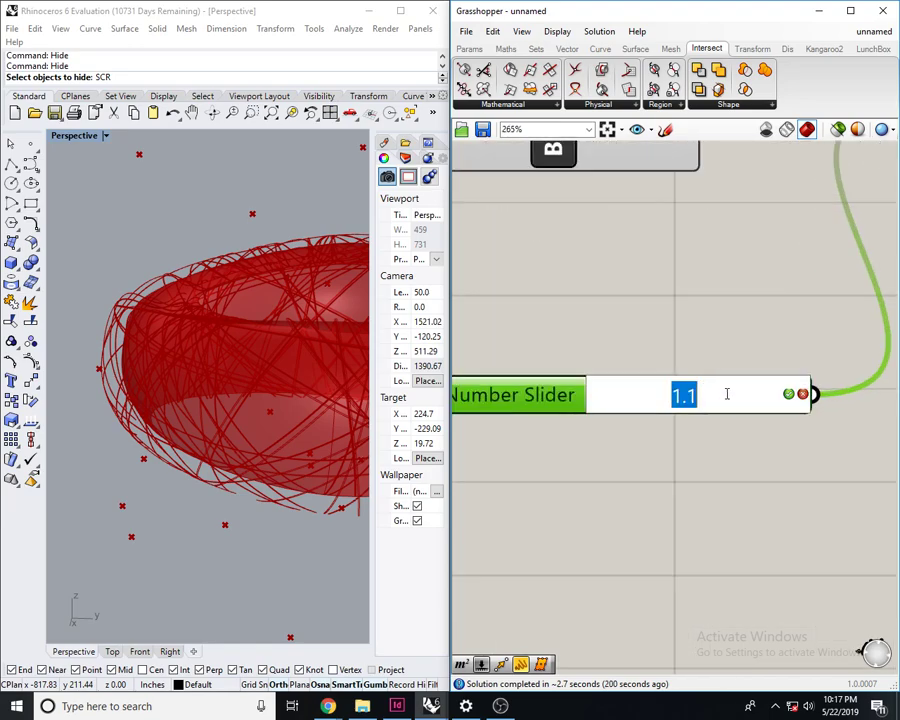
key("Return")
double_click(547, 395)
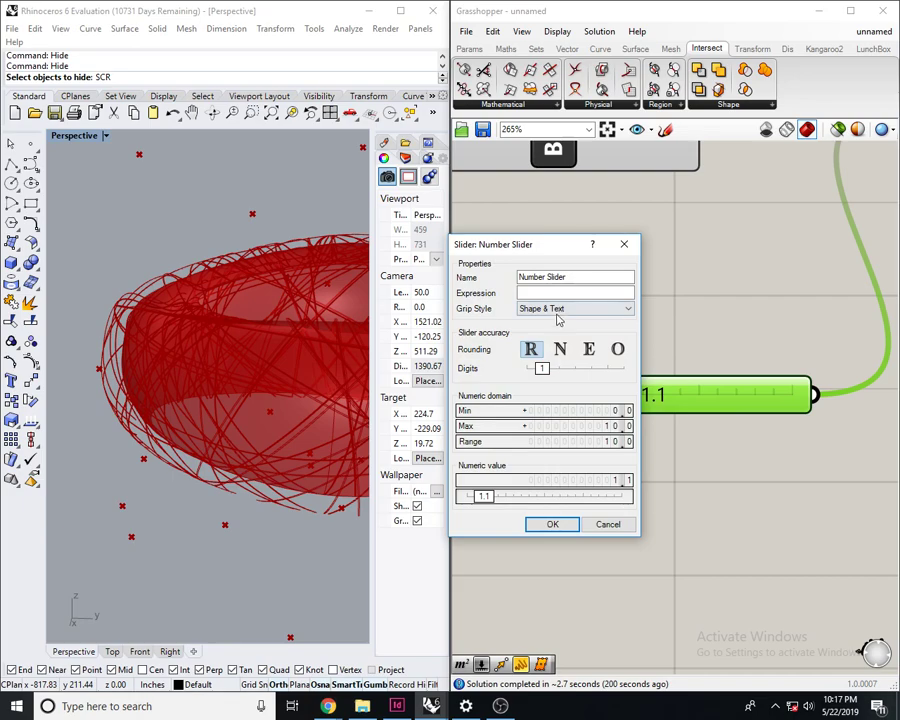
key("Return")
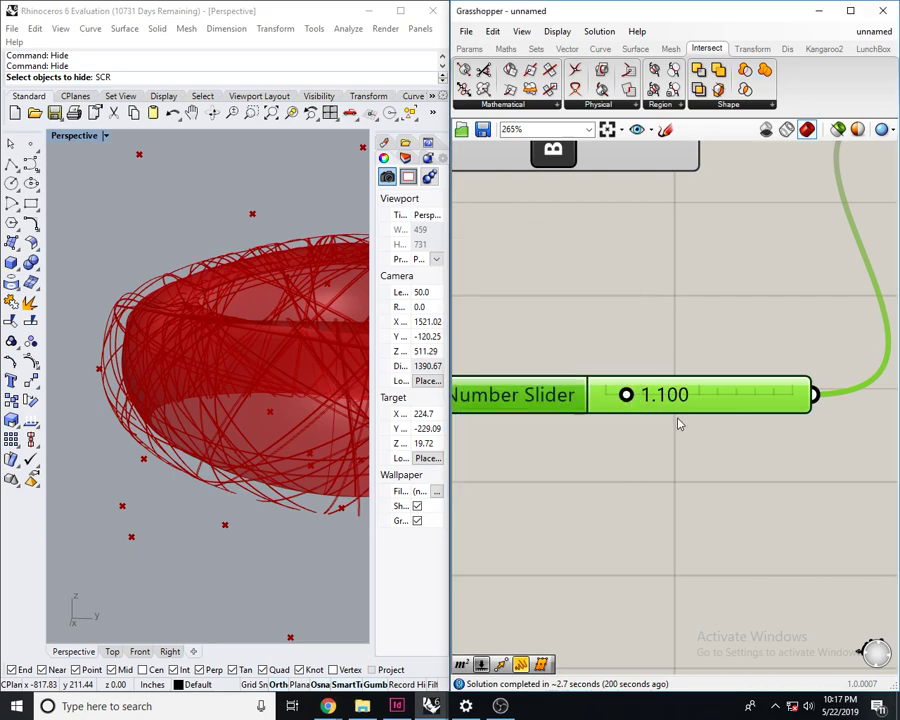
double_click(725, 396)
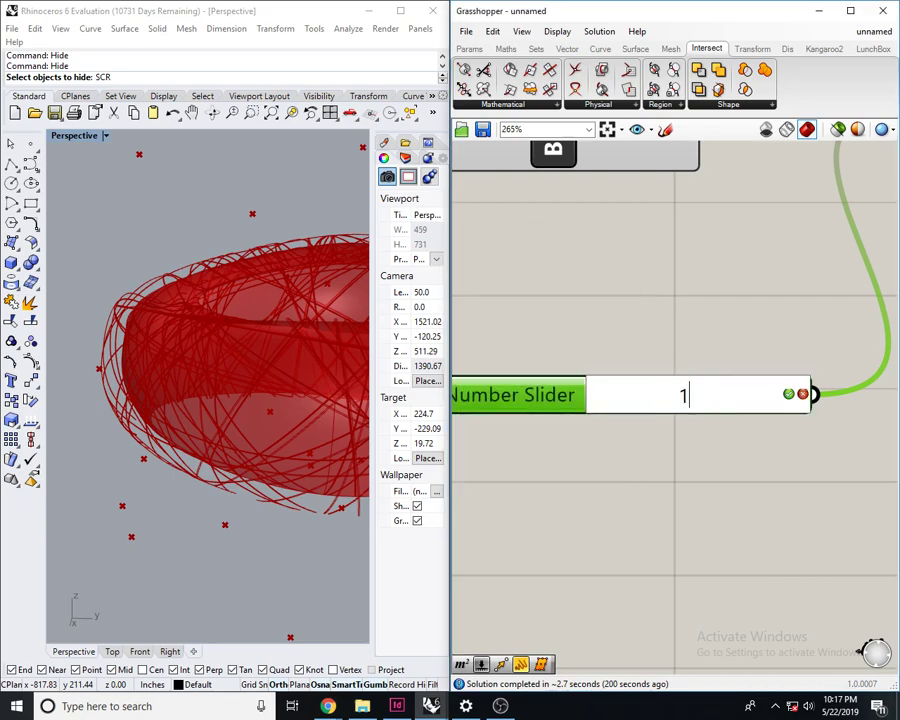
type("1.02")
key("Return")
- Inspect the scaled wireframe curves against the stadium surface, highlighting the Scale result
left_click(227, 277)
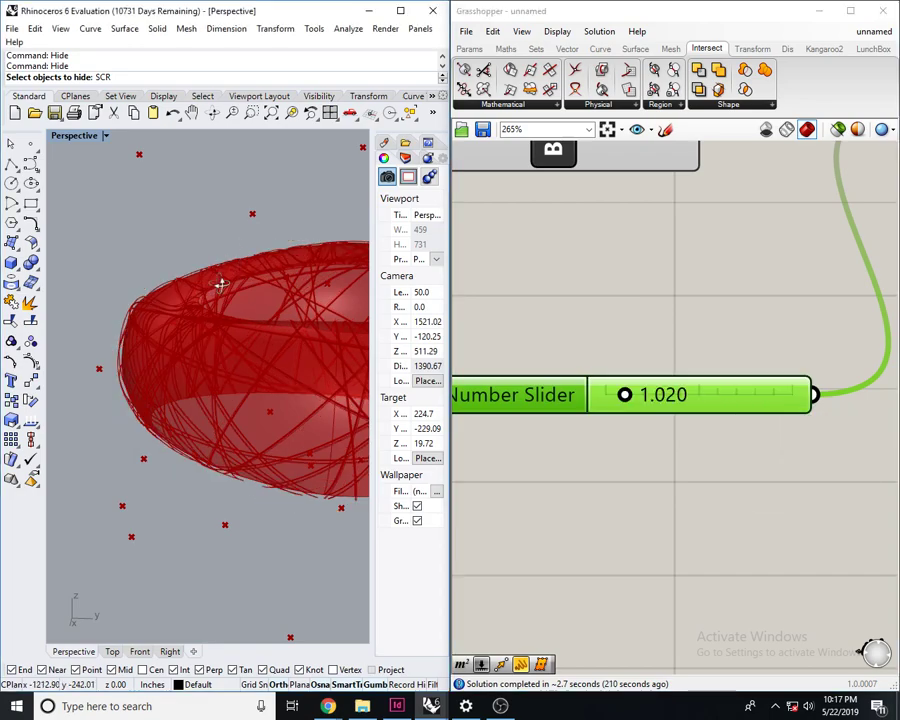
scroll(227, 277, "up", 20)
right_click_drag(245, 384, 203, 370)
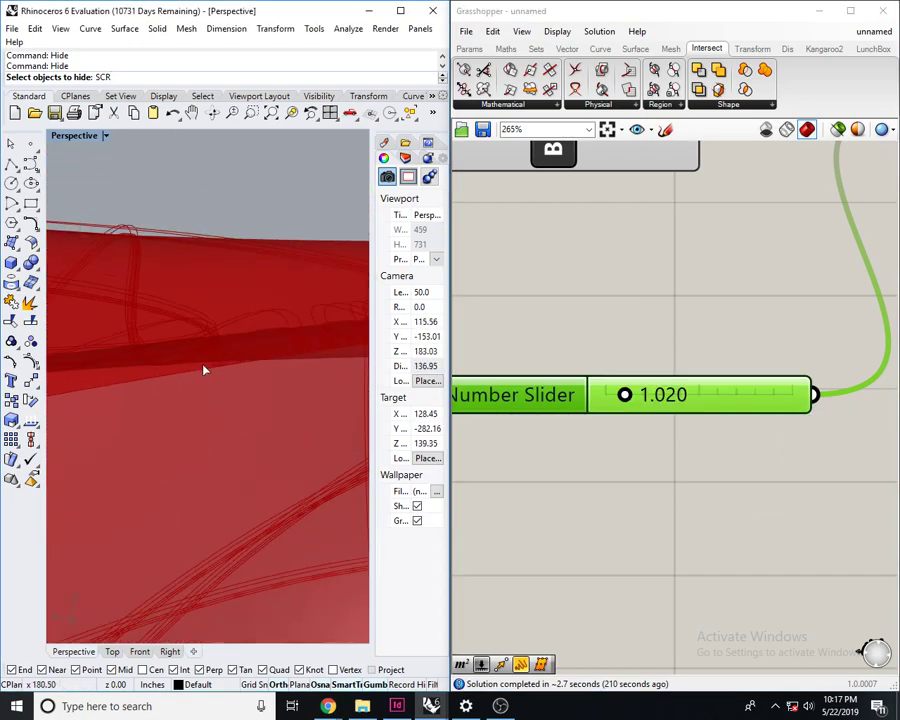
left_click(637, 316)
scroll(637, 316, "down", 5)
left_click_drag(688, 283, 722, 314)
right_click_drag(205, 320, 268, 438)
left_click(637, 362)
left_click(716, 290)
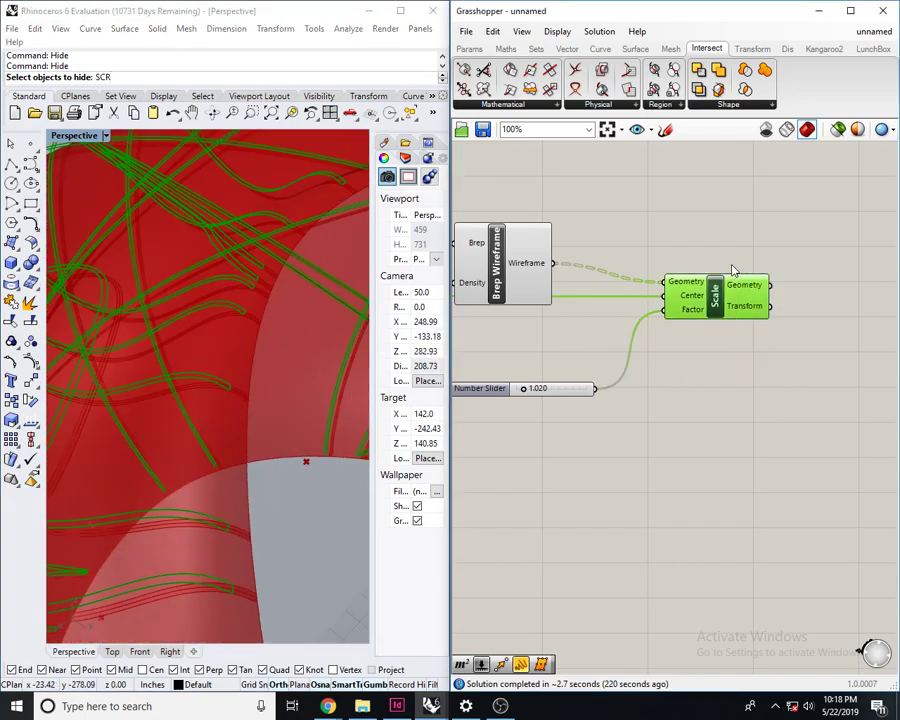
- Delete the Scale component and its factor slider
scroll(746, 446, "down", 3)
key("Delete")
right_click_drag(704, 419, 841, 419)
scroll(795, 400, "down", 1)
left_click(771, 408)
key("Delete")
scroll(834, 378, "up", 6)
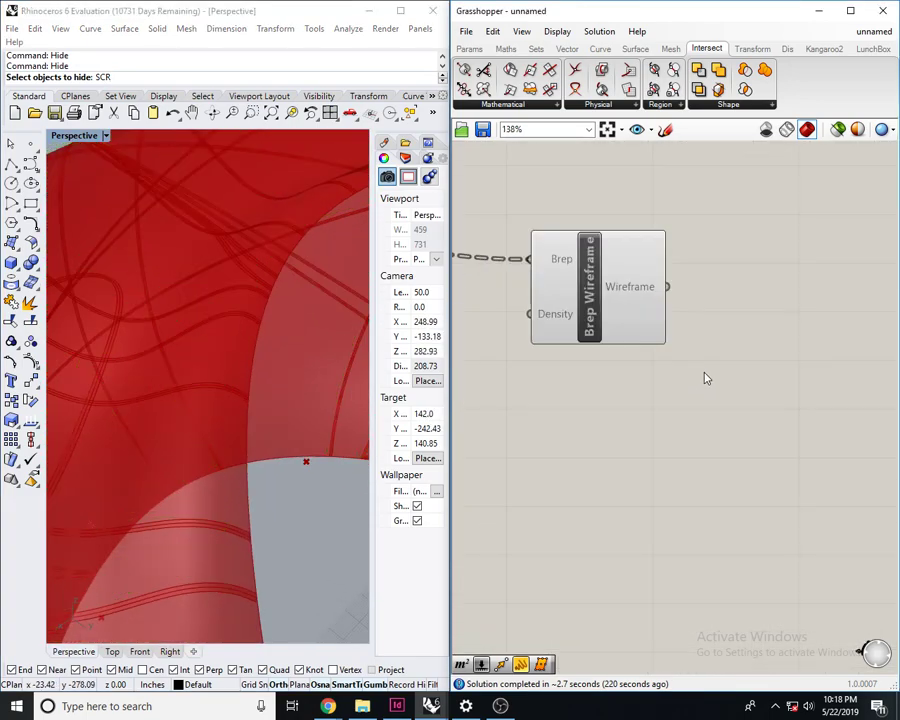
- Add an Offset Surface component to the canvas near the Brep Wireframe component
right_click_drag(533, 379, 640, 386)
double_click(650, 440)
type("scale")
key("BackSpace")
key("BackSpace")
key("BackSpace")
key("BackSpace")
key("BackSpace")
type("off")
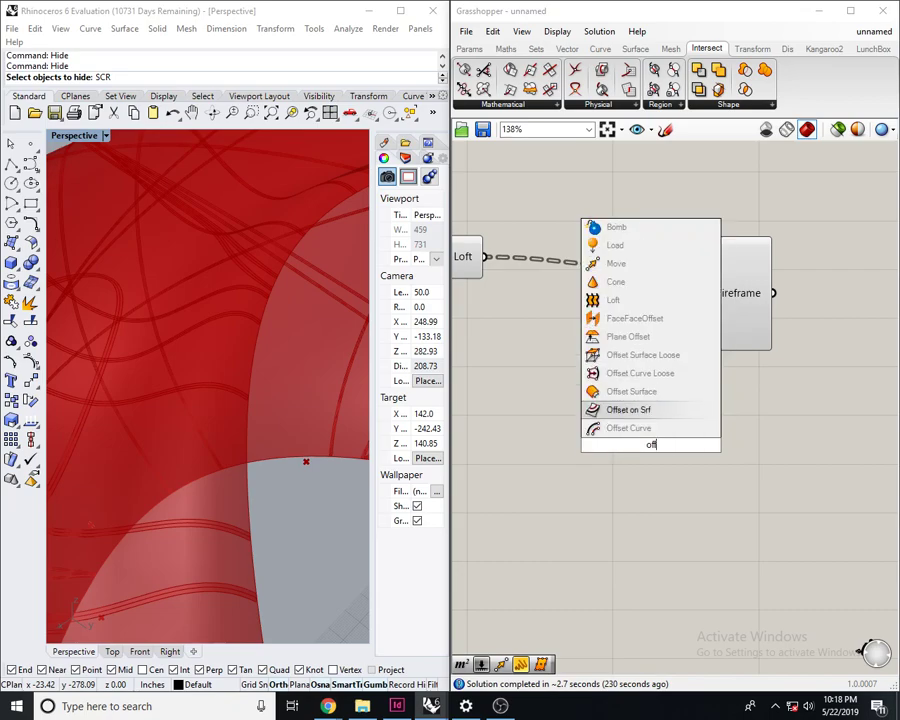
key("Return")
- Connect the Loft output to Offset Surface's Surface input, then rearrange Offset Surface and Brep Wireframe to the right of Loft
left_click_drag(601, 417, 794, 417)
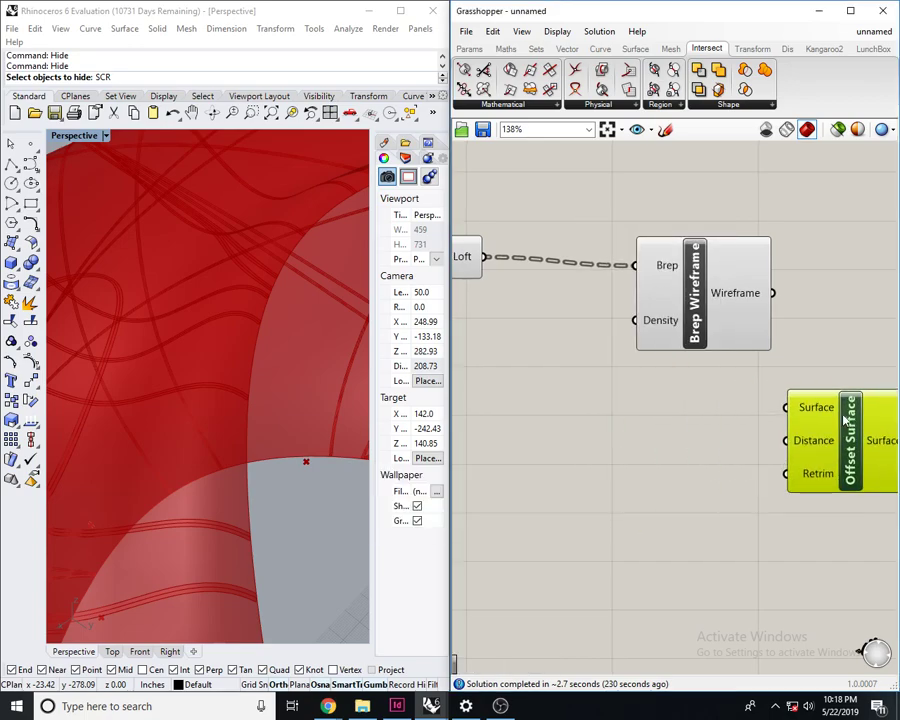
right_click_drag(794, 417, 780, 428)
scroll(788, 292, "down", 2)
left_click_drag(780, 428, 553, 270)
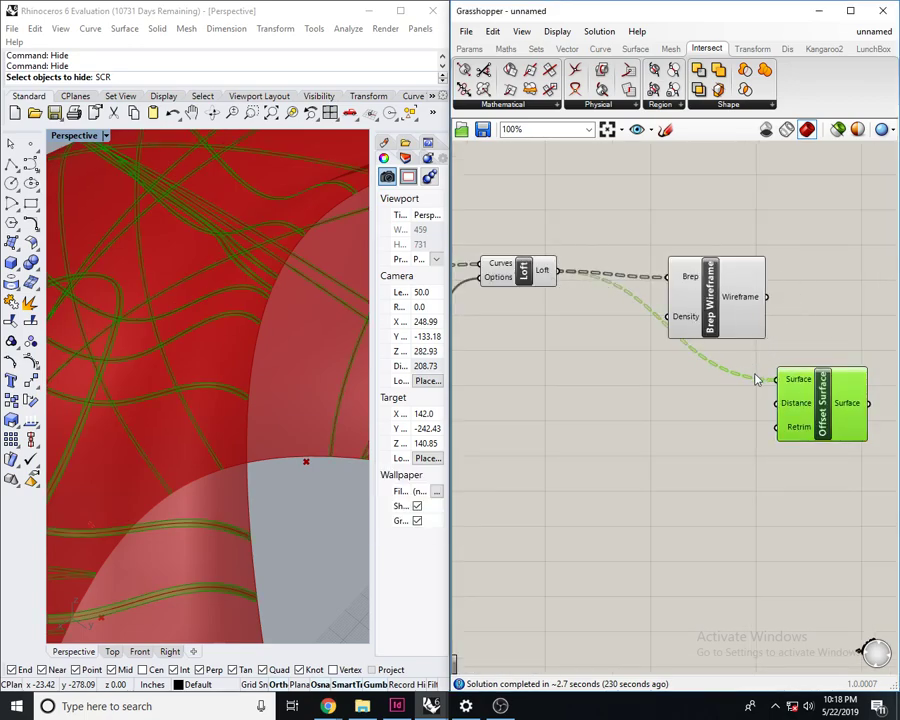
left_click_drag(832, 397, 654, 367)
left_click_drag(711, 296, 857, 222)
left_click_drag(641, 371, 716, 318)
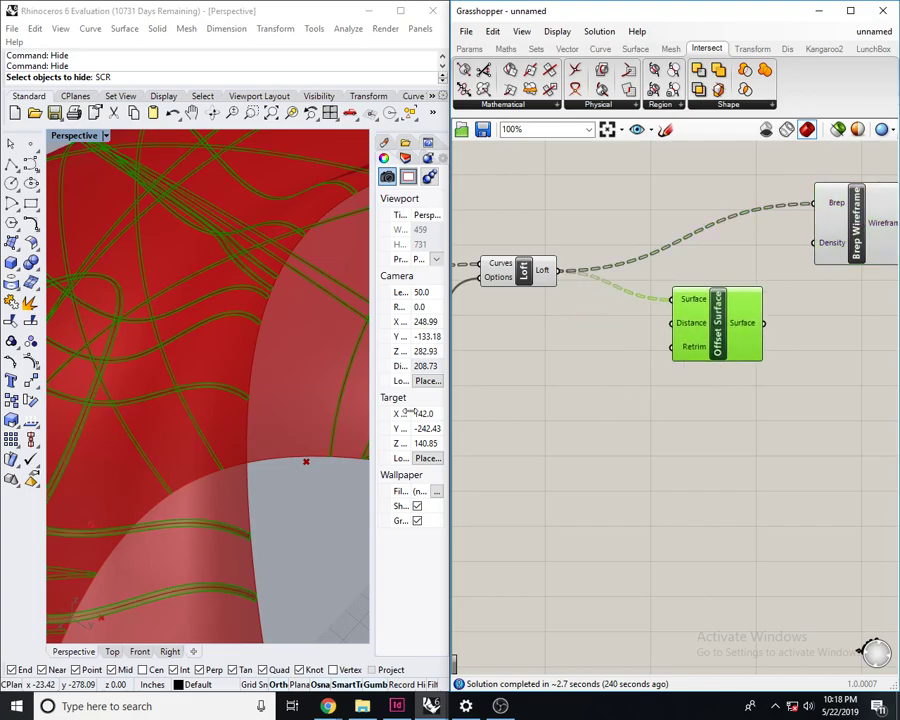
- Inspect the highlighted offset strips from several angles around the whole stadium
right_click_drag(228, 410, 222, 306)
scroll(222, 340, "up", 10)
right_click_drag(240, 380, 160, 322)
scroll(208, 356, "down", 10)
scroll(197, 318, "down", 20)
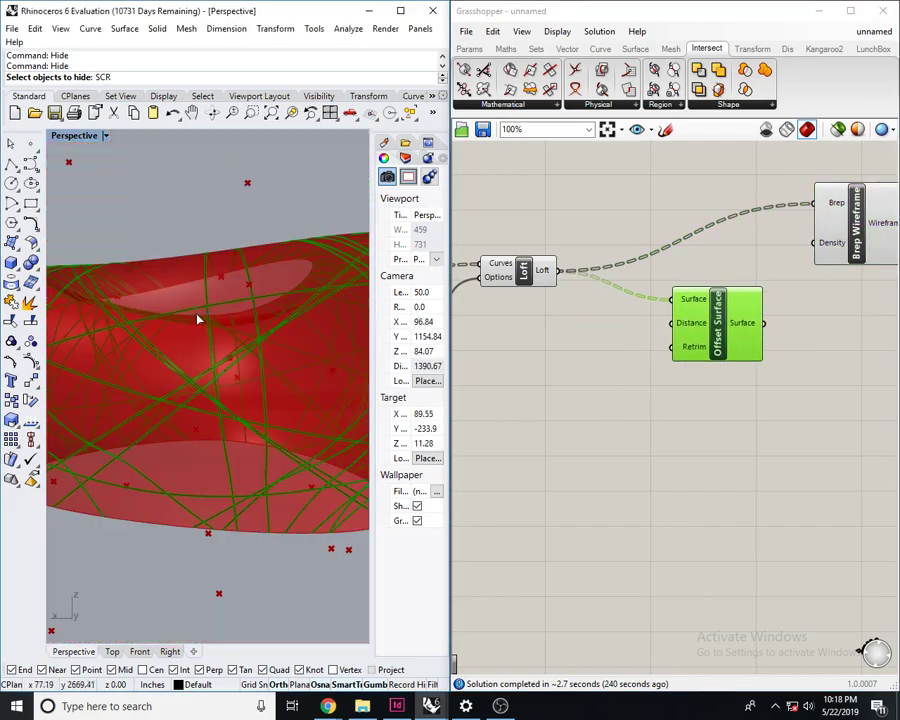
right_click_drag(198, 354, 202, 360)
scroll(202, 360, "up", 8)
- Add a number slider set to 2, connect it to Offset Surface's Distance input, and highlight the offset strips
double_click(630, 411)
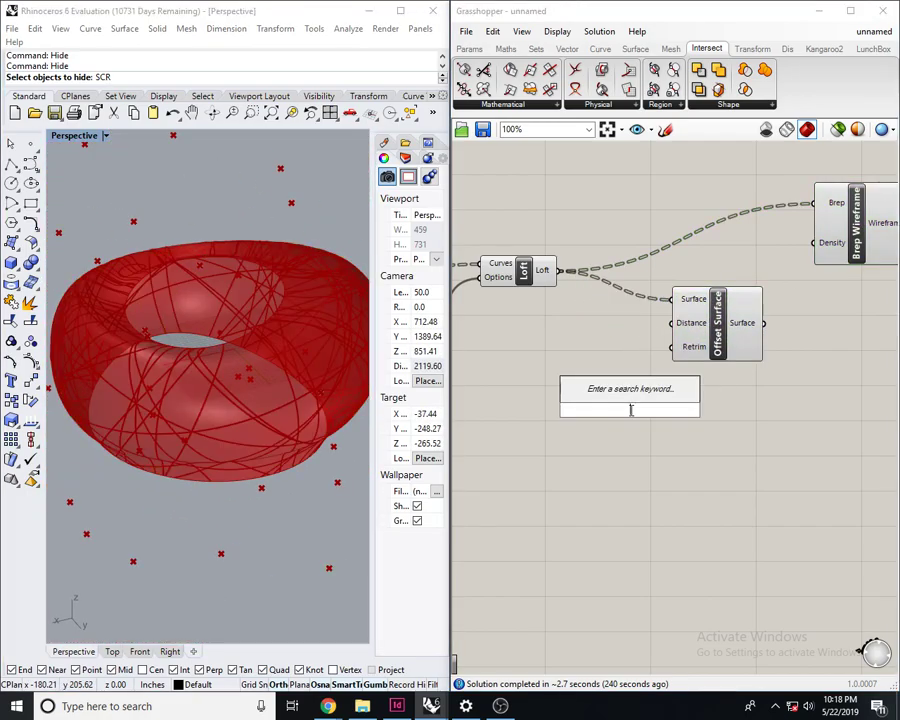
type("2")
key("Return")
scroll(640, 394, "up", 4)
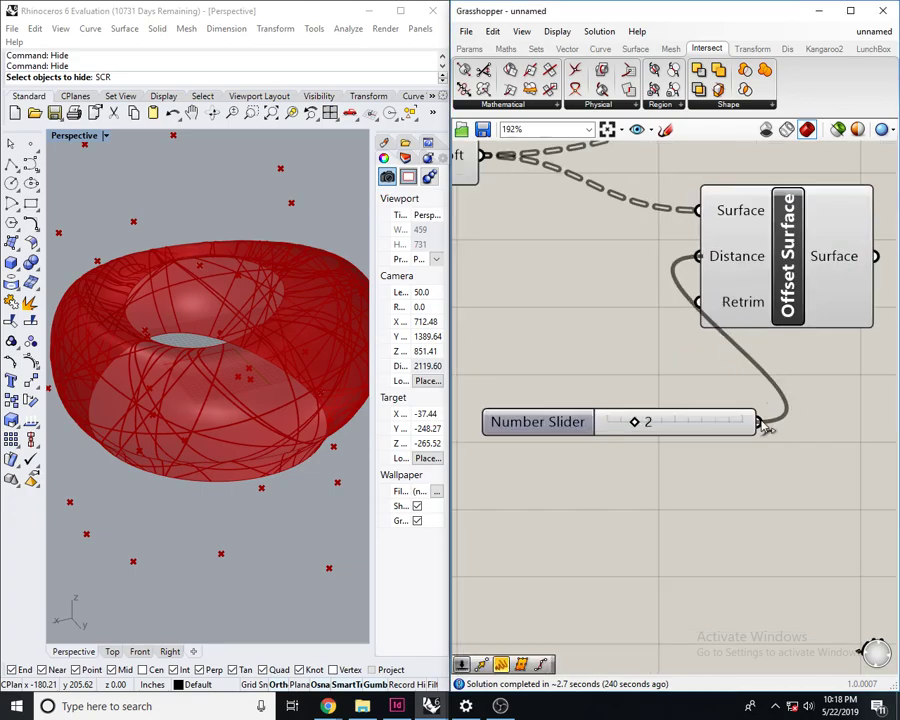
left_click_drag(729, 422, 620, 321)
left_click(756, 234)
scroll(253, 326, "up", 12)
mouse_move(236, 245)
right_mouse_down("shift")
mouse_move(289, 342)
mouse_move(257, 341)
mouse_move(226, 177)
mouse_move(236, 261)
right_mouse_up("shift")
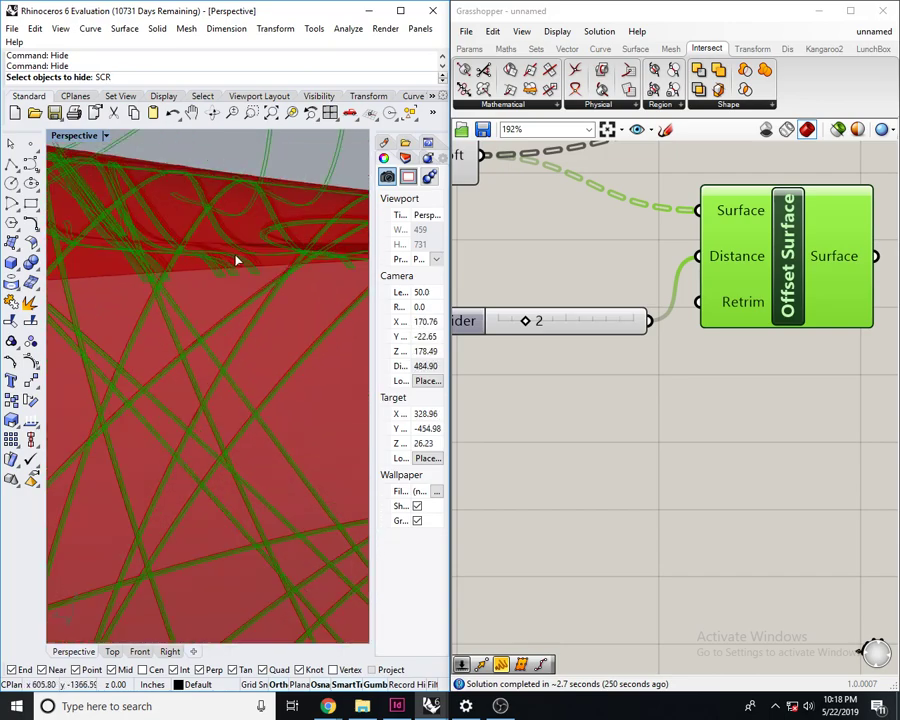
- Insert a Negative component between the distance slider and Offset Surface's Distance input
double_click(708, 458)
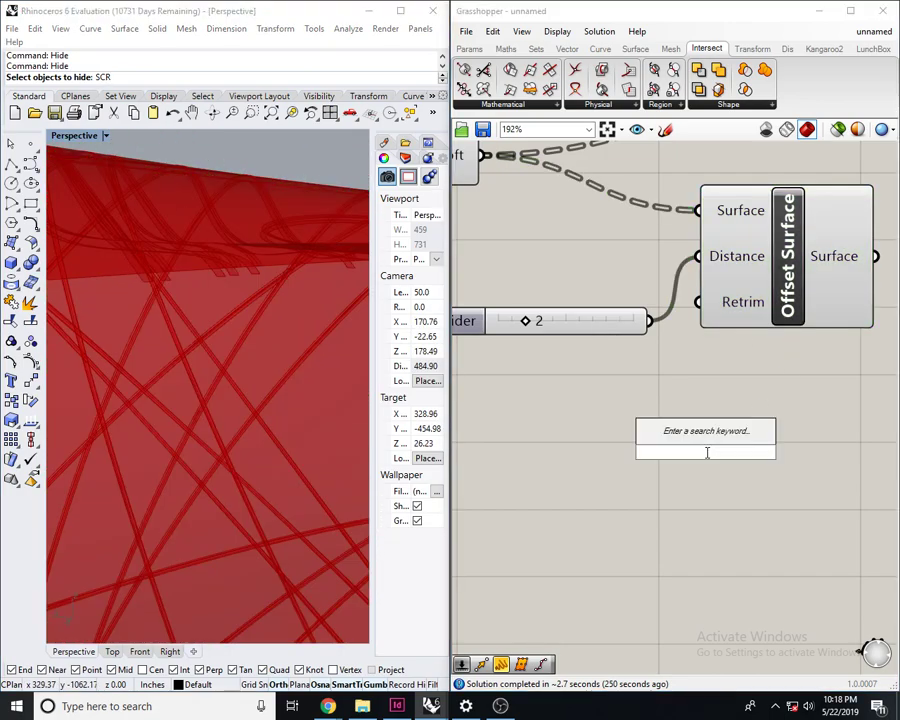
type("ne")
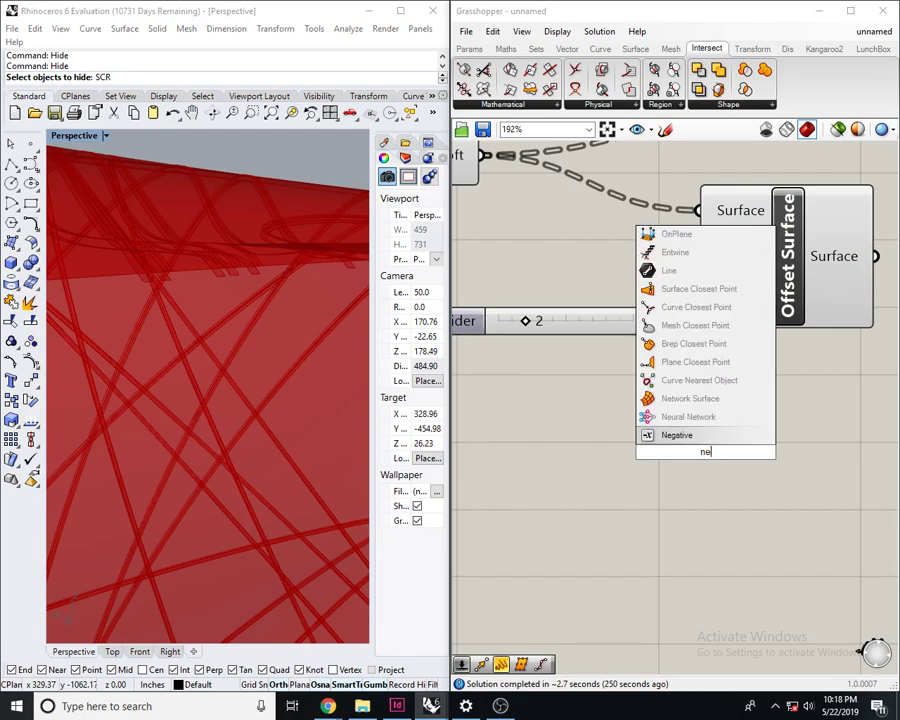
key("Return")
right_click_drag(517, 364, 703, 315)
left_click_drag(656, 270, 538, 315)
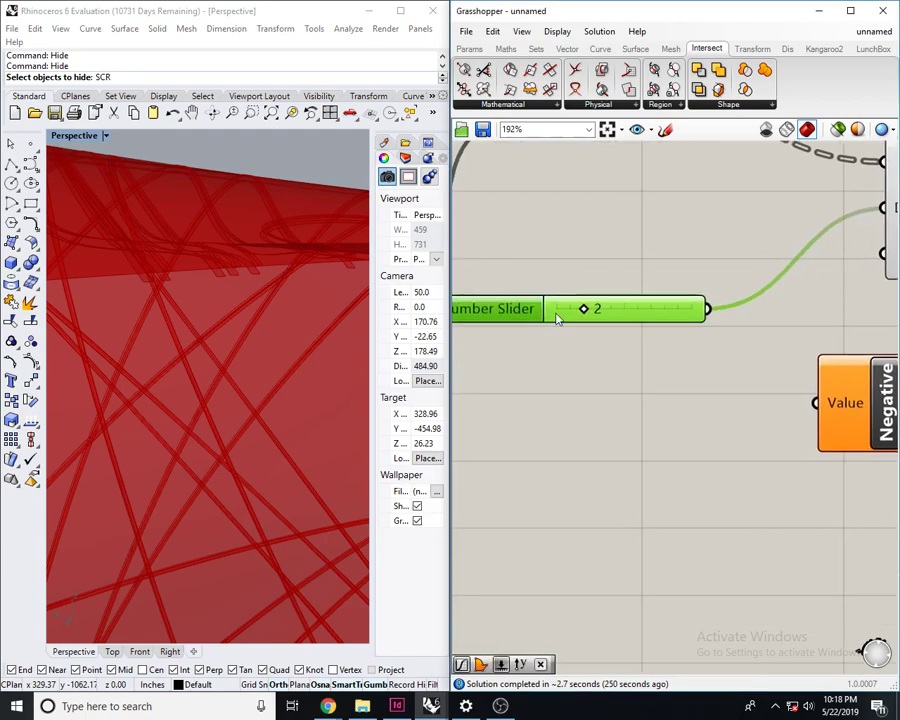
scroll(797, 311, "down", 3)
left_click_drag(772, 352, 797, 262)
left_click_drag(734, 389, 732, 387)
left_click_drag(715, 395, 690, 304)
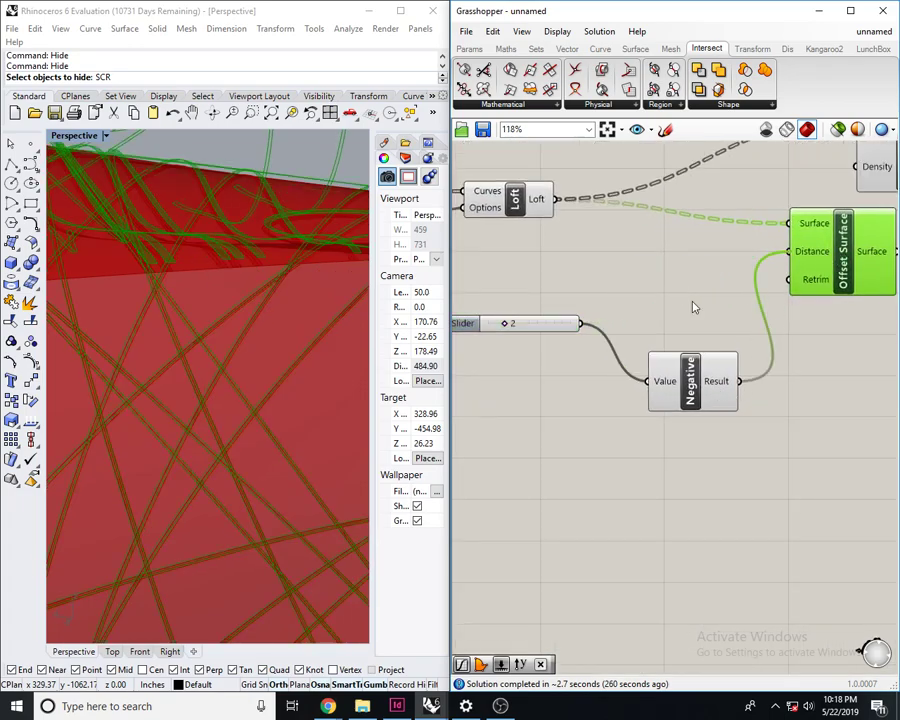
right_click_drag(756, 345, 700, 360)
- Inspect the gap between the lofted strips and their offset copies, highlighting Offset Surface and Loft together
left_click(781, 283)
right_click_drag(293, 213, 246, 270)
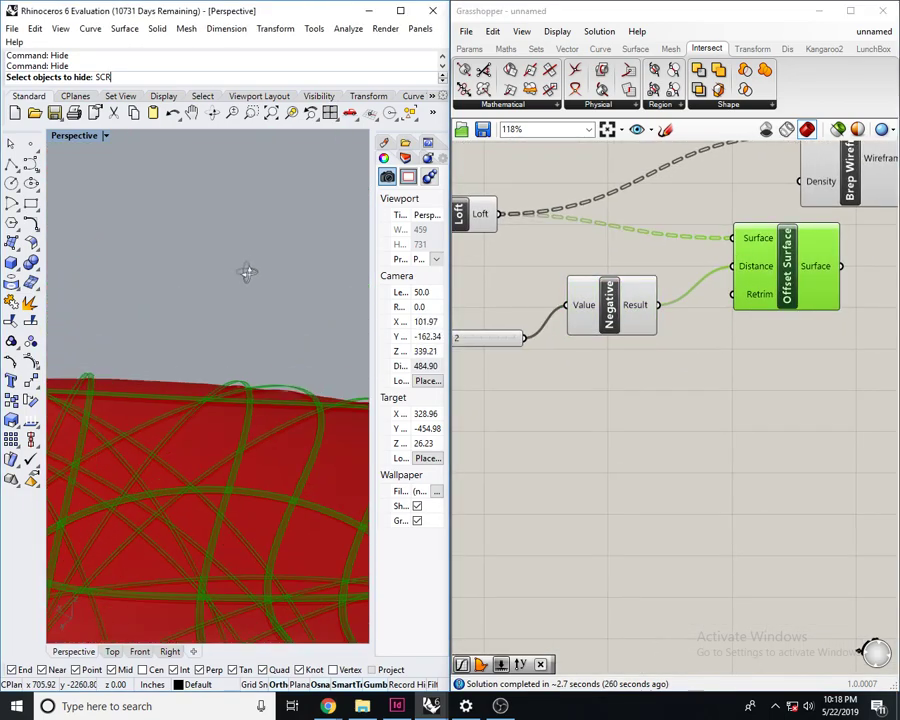
scroll(254, 268, "down", 2)
right_click_drag(165, 424, 253, 325, "shift")
scroll(243, 308, "down", 2)
right_click_drag(697, 367, 694, 447)
left_click(467, 292, "shift")
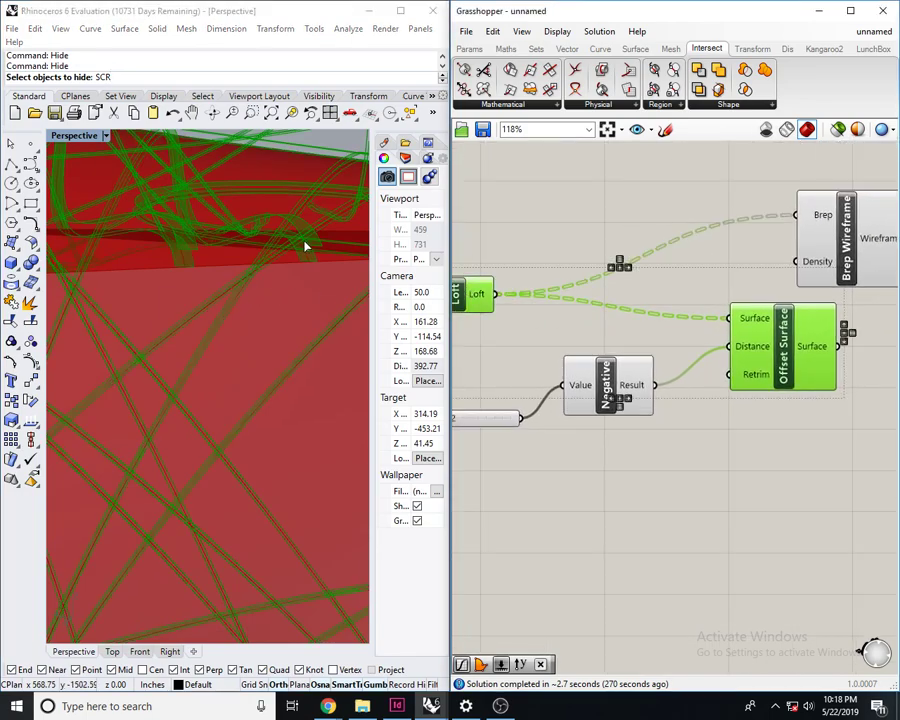
- Connect the Offset Surface output to Brep Wireframe's Brep input and reposition the Brep Wireframe component
right_click_drag(850, 333, 742, 354)
left_click_drag(755, 372, 748, 368)
right_click_drag(785, 380, 699, 394)
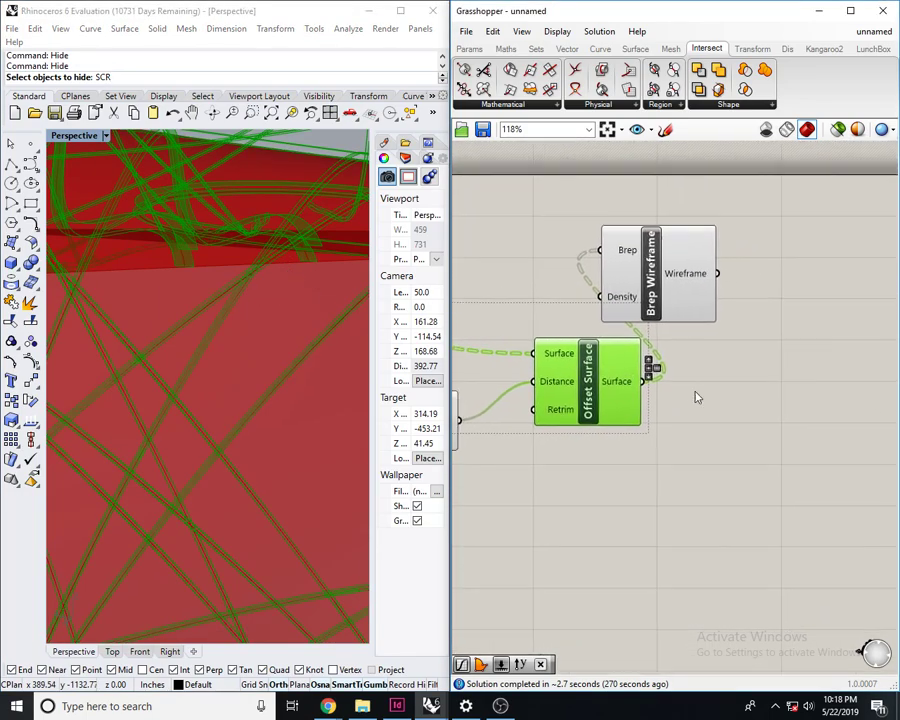
left_click_drag(662, 305, 820, 345)
right_click_drag(744, 394, 649, 387)
left_click(756, 437)
left_click_drag(714, 352, 764, 413)
right_click_drag(741, 458, 667, 415)
left_click_drag(692, 357, 724, 349)
- Trace the definition back upstream to the Weave component that feeds the Loft and highlight its curves
left_click(606, 431)
right_click_drag(606, 431, 707, 419)
left_click(803, 349)
right_click_drag(803, 350, 729, 375)
scroll(511, 437, "down", 3)
right_click_drag(511, 437, 738, 427)
right_click_drag(460, 393, 808, 397)
scroll(571, 402, "up", 1)
right_click_drag(504, 449, 560, 448)
scroll(560, 448, "up", 1)
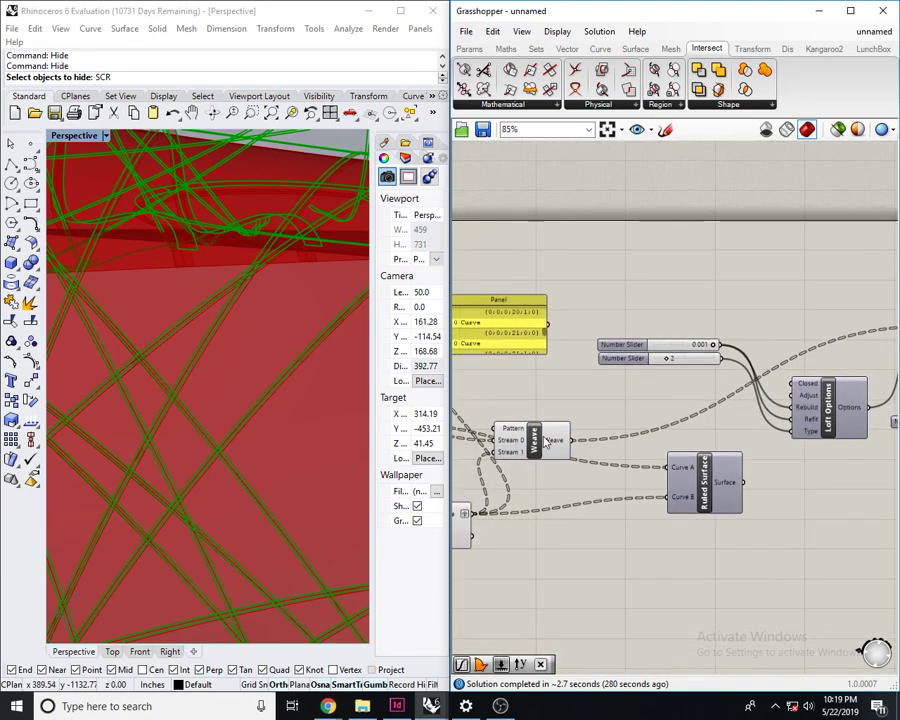
left_click(546, 443)
scroll(545, 439, "down", 5)
right_click_drag(709, 455, 561, 473)
- Examine the woven curves against the strip ends along the stadium's inner opening
right_click_drag(264, 240, 255, 413)
scroll(261, 328, "down", 10)
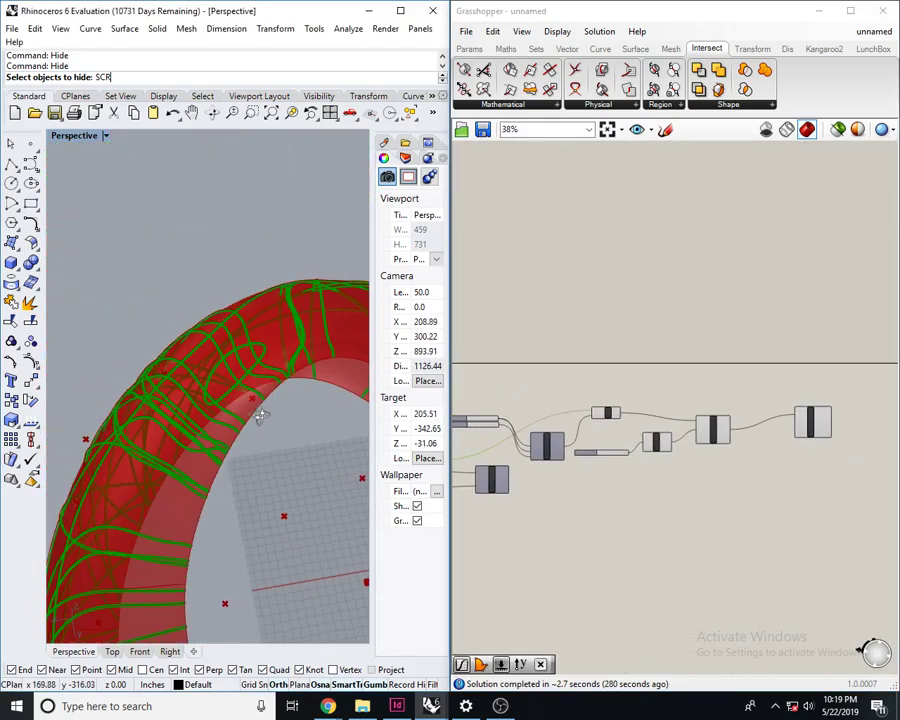
right_click_drag(203, 390, 295, 424)
scroll(295, 424, "up", 12)
scroll(783, 422, "up", 5)
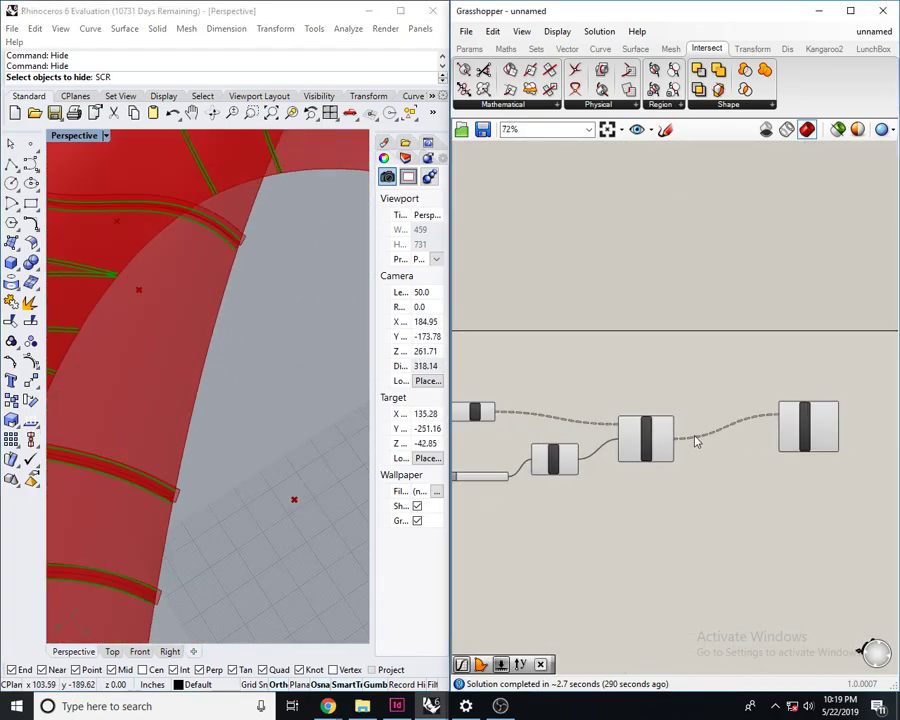
- Move the existing Brep Wireframe up and add a second Brep Wireframe component below the Loft
left_click_drag(856, 429, 808, 347)
right_click_drag(716, 458, 758, 442)
scroll(758, 443, "down", 3)
right_click_drag(690, 396, 810, 476)
double_click(812, 474)
type("brep")
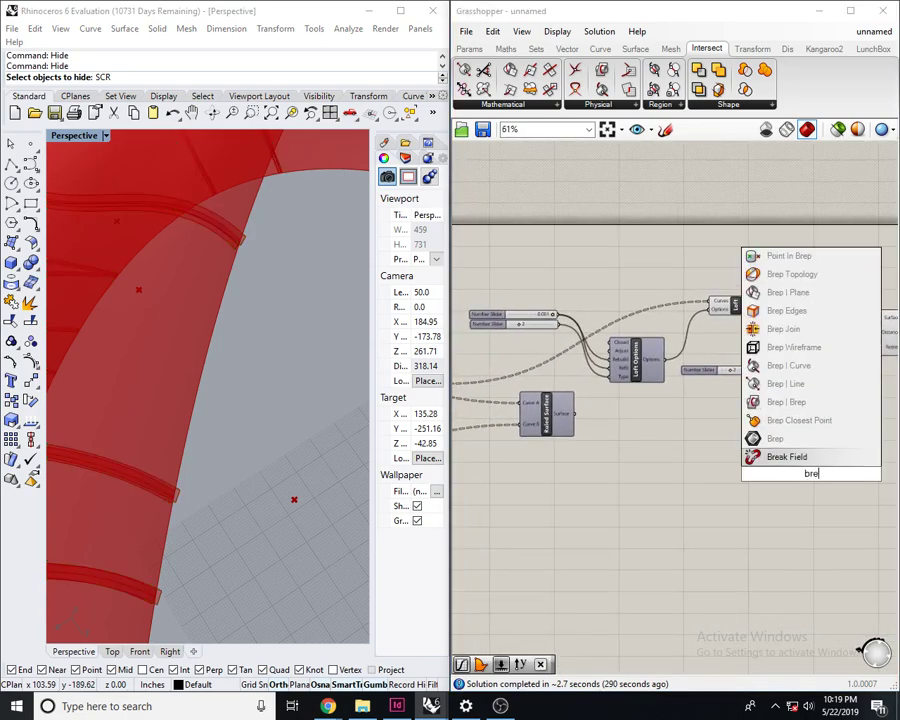
key("Up")
key("Up")
key("Up")
key("Up")
key("Up")
key("Up")
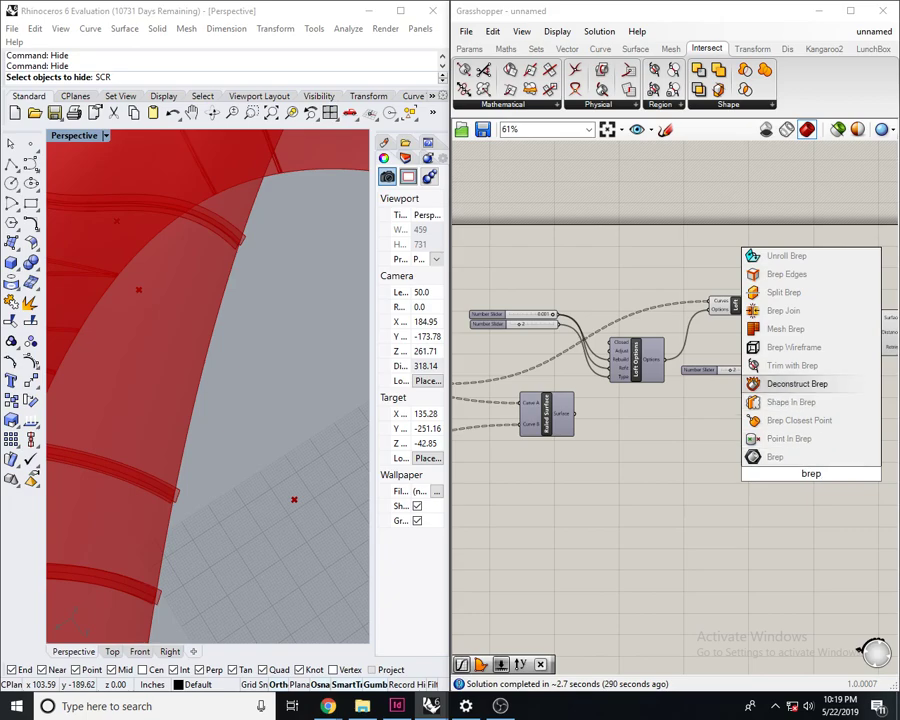
key("Return")
- Connect the Loft output to the second Brep Wireframe's Brep input and place that component below Offset Surface
scroll(768, 466, "up", 2)
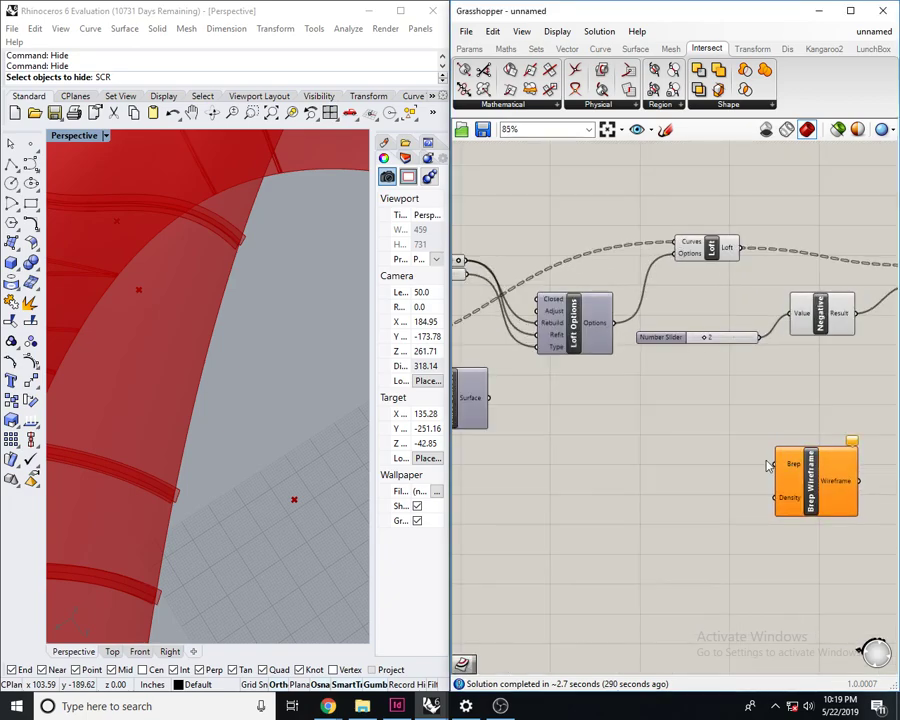
left_click_drag(776, 285, 741, 247)
right_click_drag(840, 496, 716, 438)
scroll(716, 438, "down", 3)
left_click_drag(716, 438, 836, 386)
right_click_drag(836, 386, 717, 402)
scroll(776, 267, "up", 3)
left_click(776, 267)
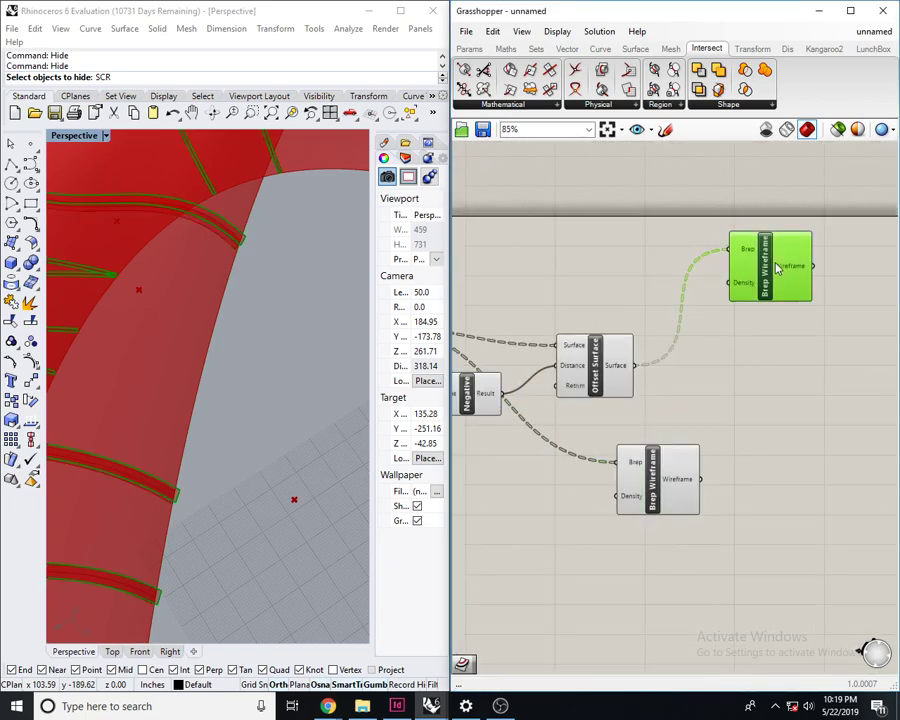
- Add a Weave component with the offset strips' wireframe in Stream 0 and the original loft's wireframe in Stream 1
right_click_drag(815, 373, 780, 382)
double_click(779, 378)
type("weave")
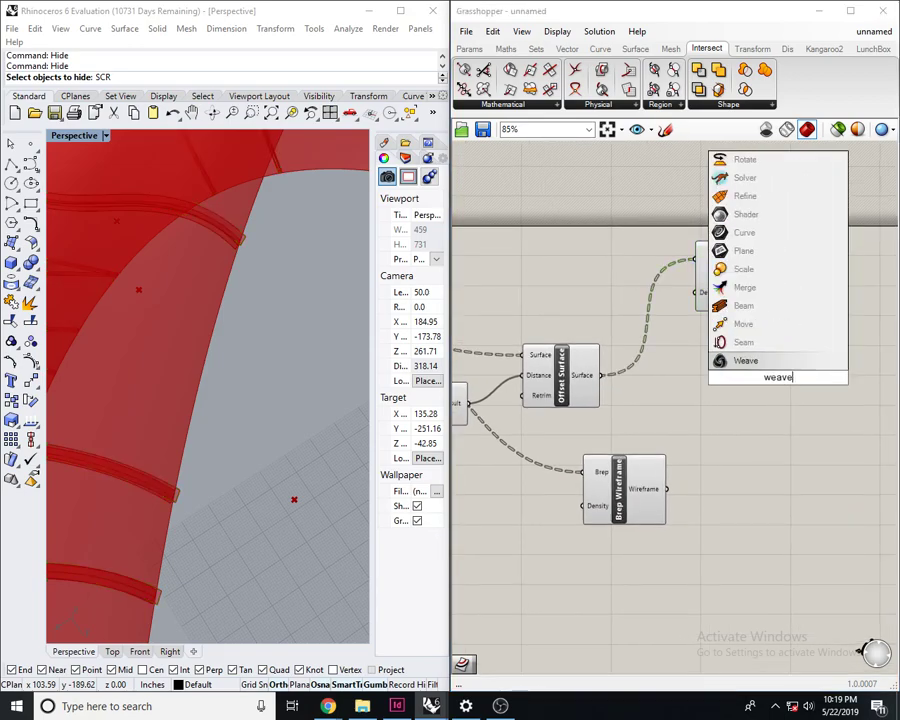
key("Return")
left_click_drag(766, 378, 792, 380)
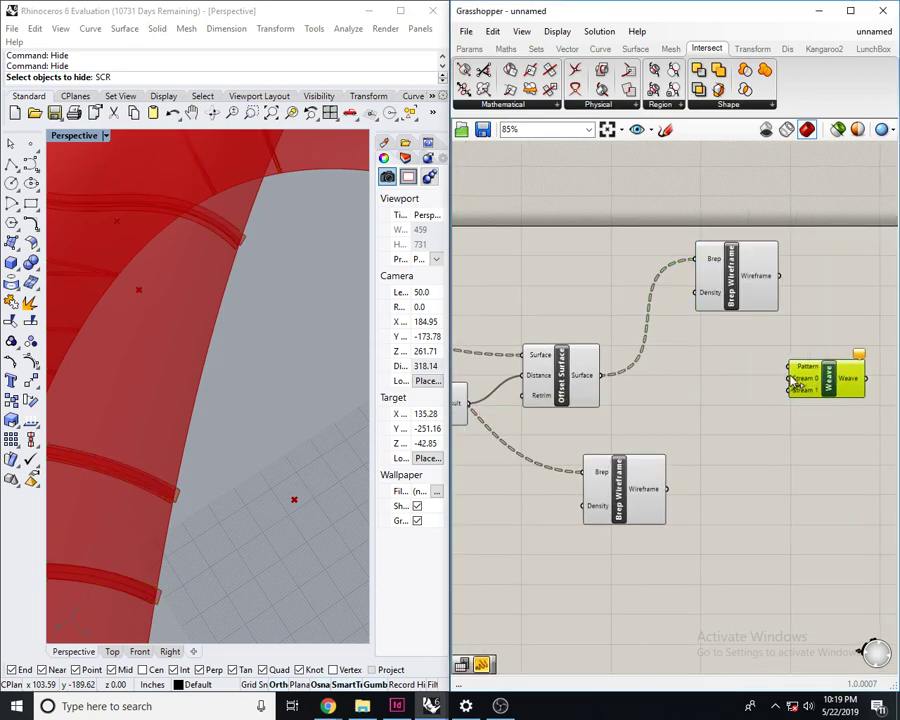
left_click_drag(680, 487, 672, 488)
right_click_drag(749, 464, 697, 484)
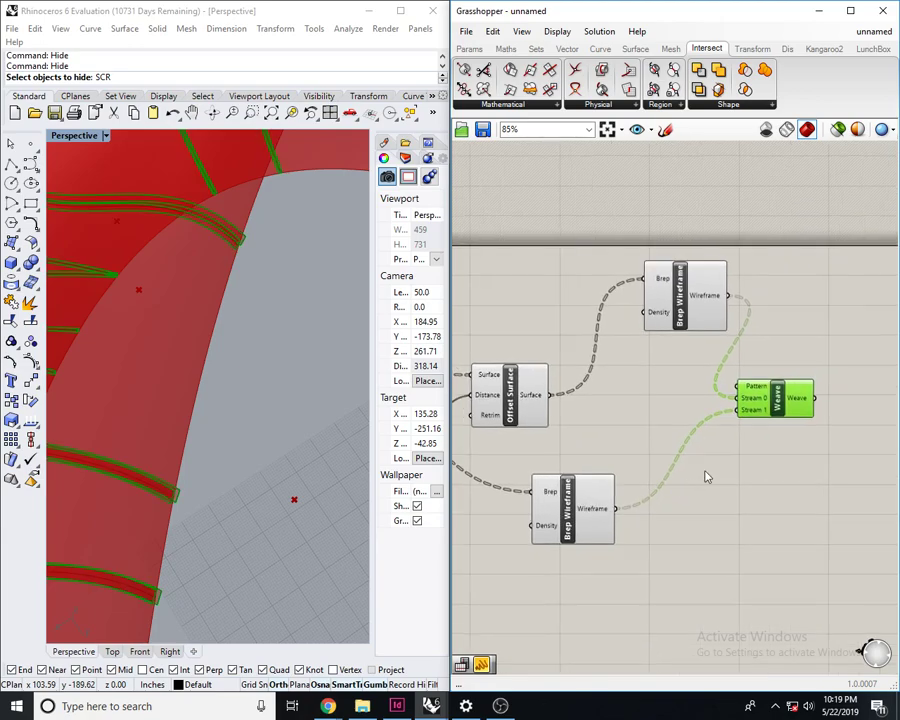
right_click_drag(770, 400, 695, 420)
- Try to loft the woven wireframe curves with a new Loft component
double_click(794, 344)
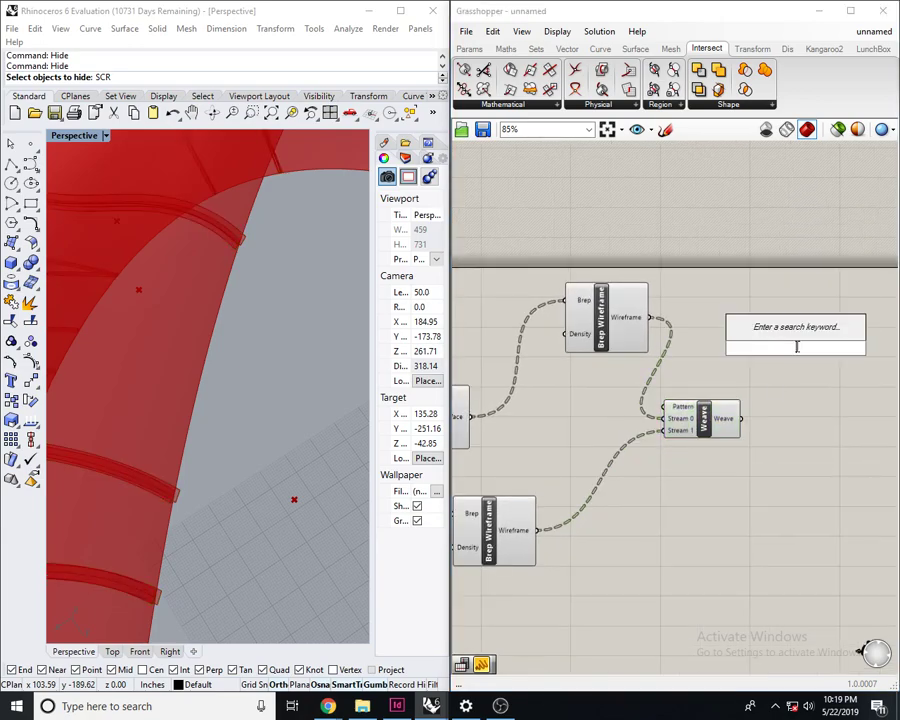
type("loft")
key("Return")
scroll(769, 389, "up", 1)
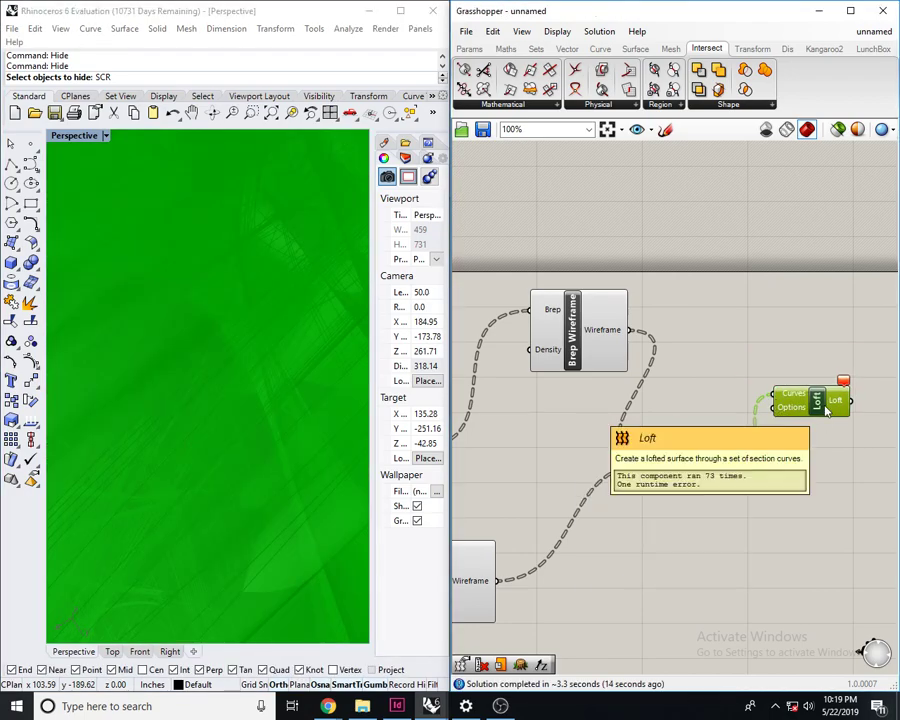
key("Delete")
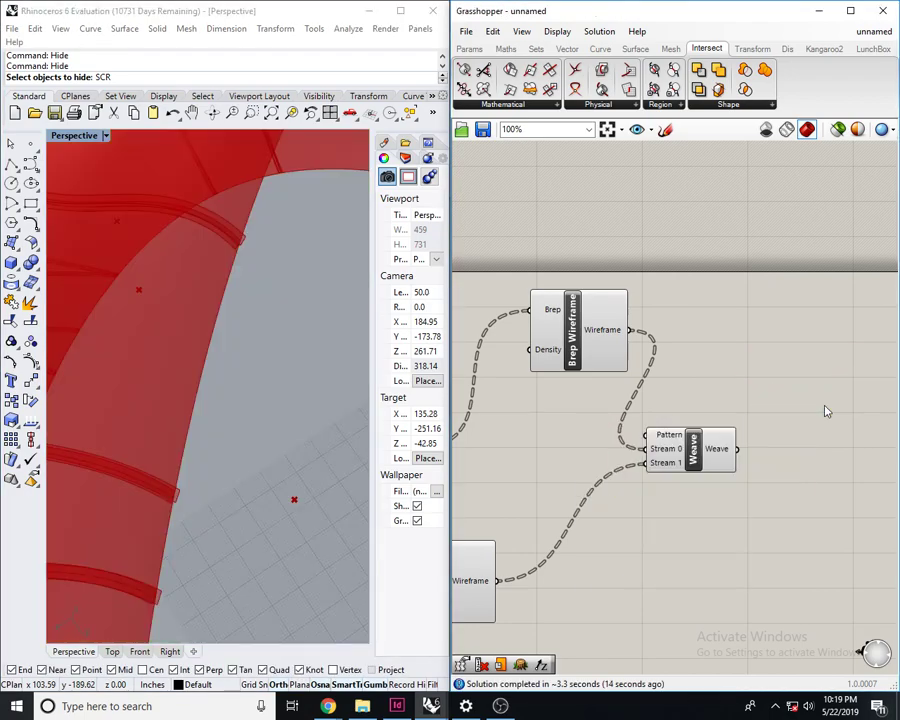
- Add a panel to read the offset wireframe's curve list, then rewire it to the original loft's wireframe for comparison
double_click(700, 358)
type("panel")
key("Return")
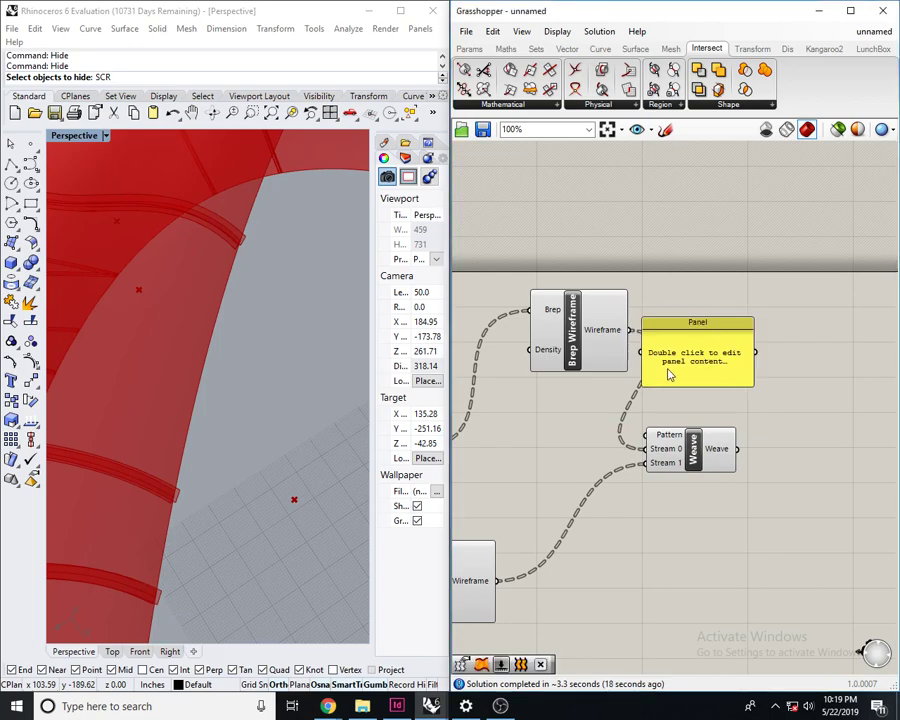
left_click_drag(638, 334, 642, 352)
left_click_drag(699, 356, 759, 291)
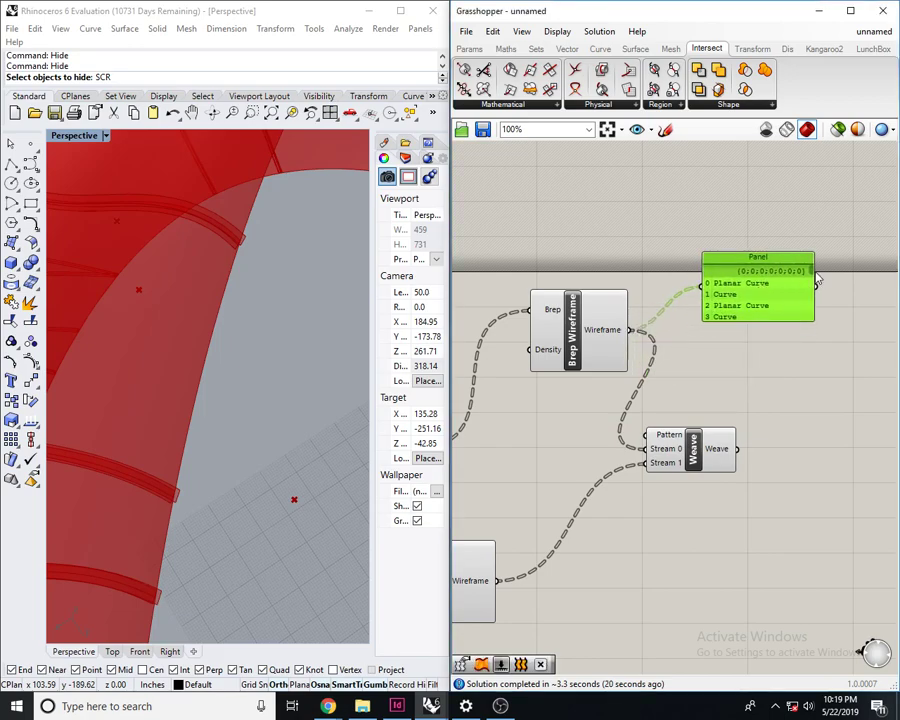
left_click_drag(812, 271, 812, 330)
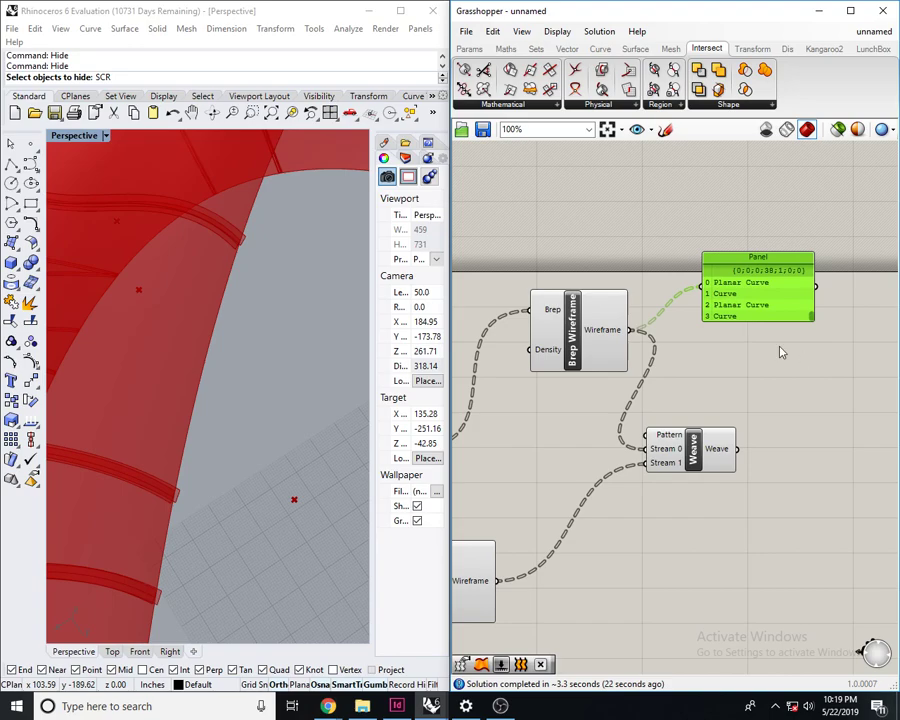
right_click_drag(734, 330, 749, 292)
left_click_drag(557, 518, 516, 556)
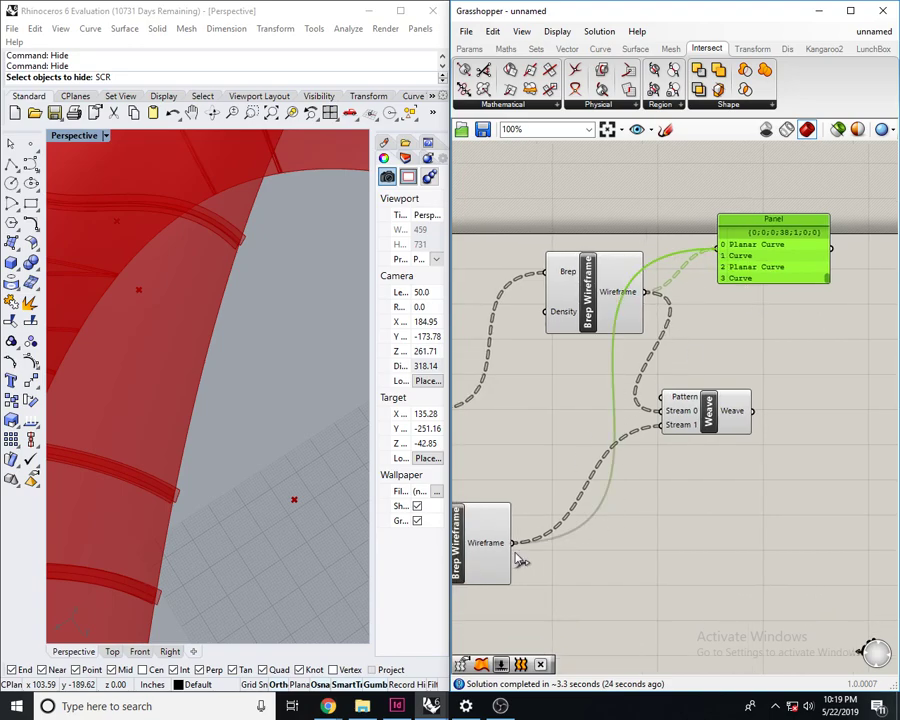
- Graft both the Stream 0 and Stream 1 inputs of the new Weave component
right_click_drag(717, 384, 660, 392)
left_click_drag(660, 400, 790, 428)
right_click(758, 428)
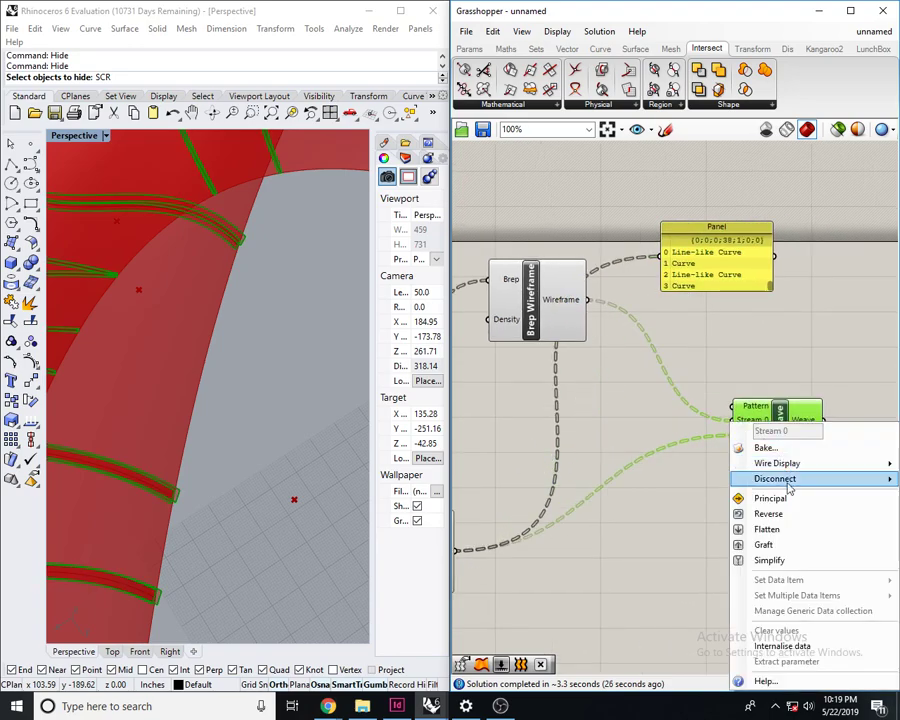
left_click(778, 526)
right_click(758, 434)
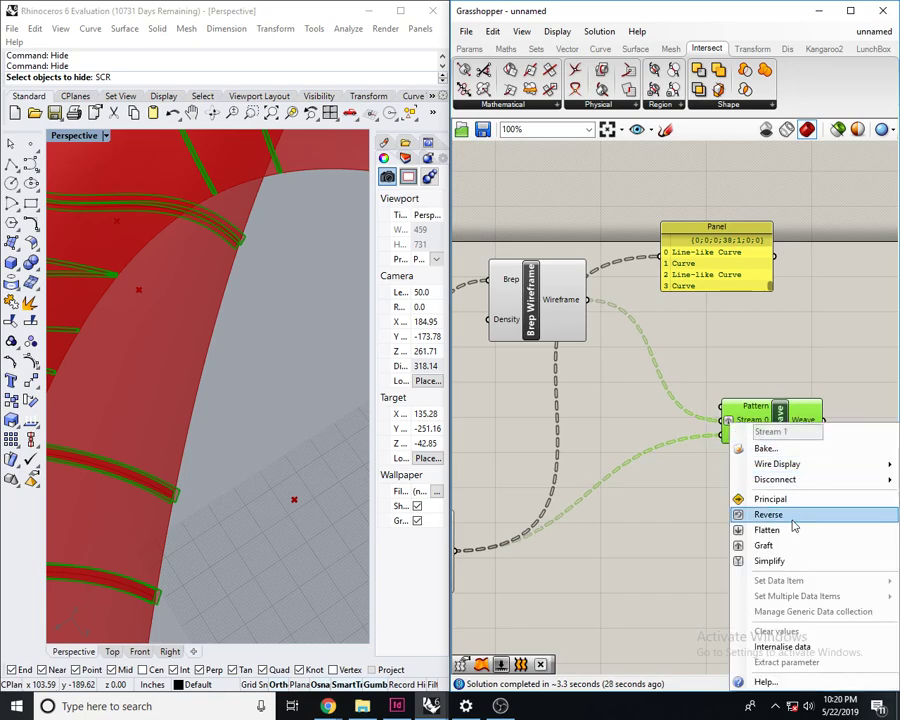
left_click(790, 538)
left_click(806, 306)
right_click_drag(806, 306, 733, 420)
double_click(830, 293)
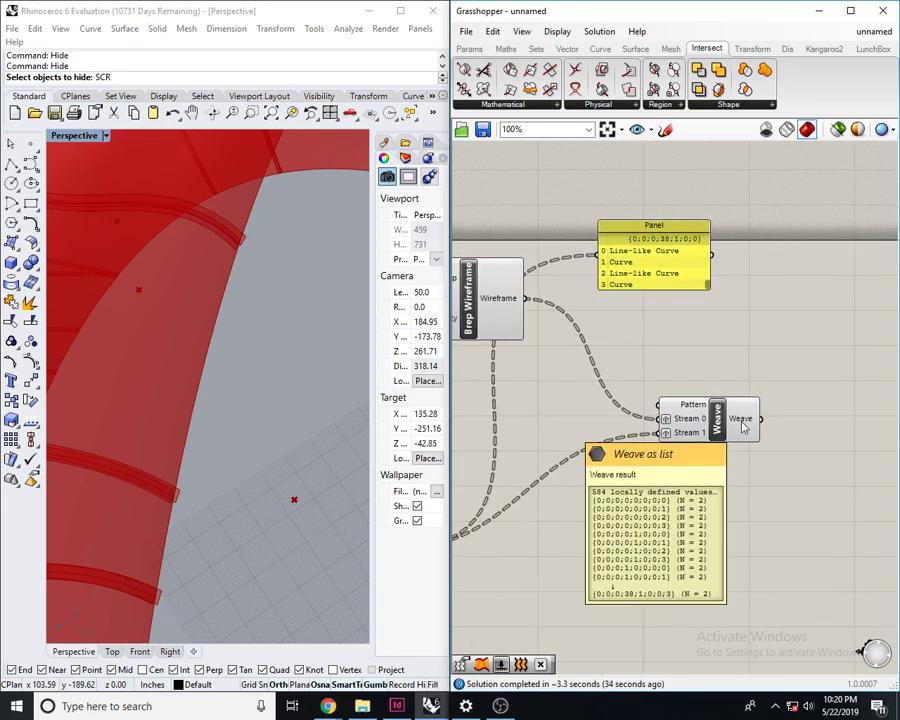
- Add a List Item component beside the grafted Weave component
right_click_drag(822, 323, 739, 255)
double_click(737, 251)
type("loft")
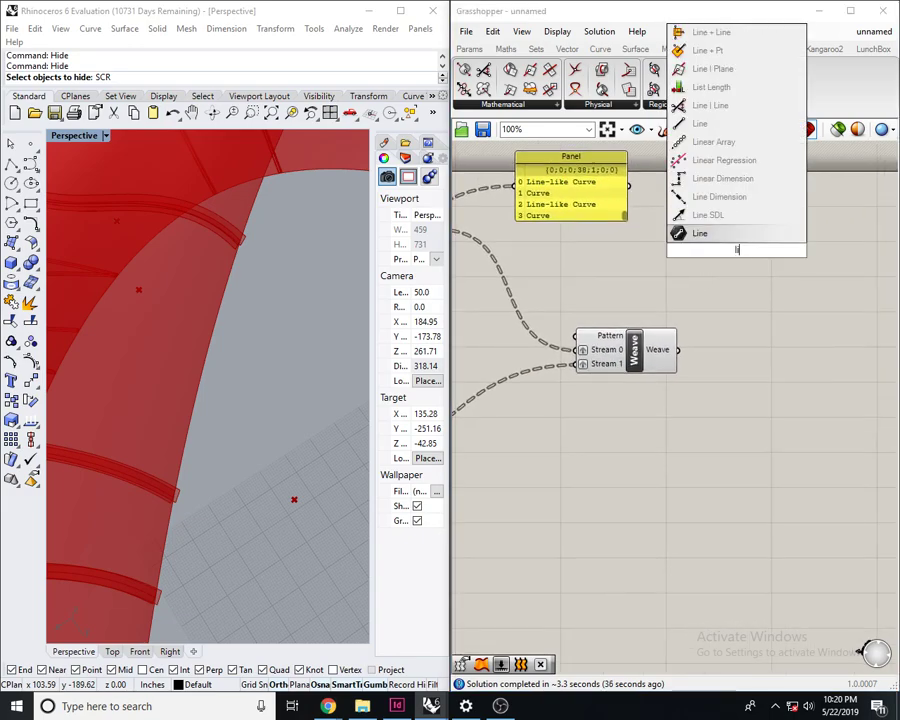
key("BackSpace")
key("BackSpace")
key("BackSpace")
key("BackSpace")
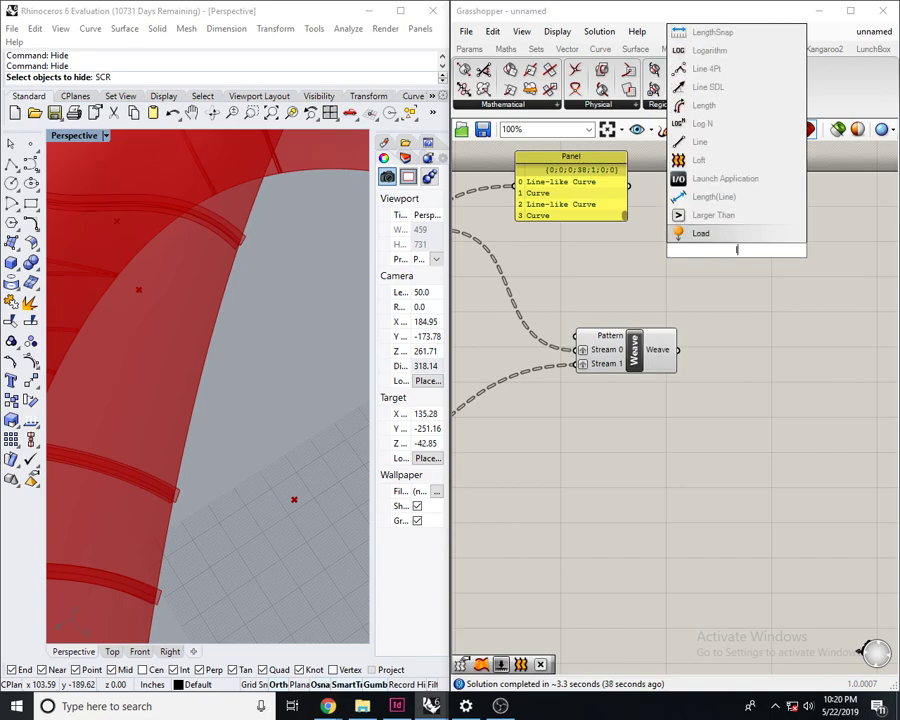
type("ist it")
key("Return")
scroll(722, 247, "up", 2)
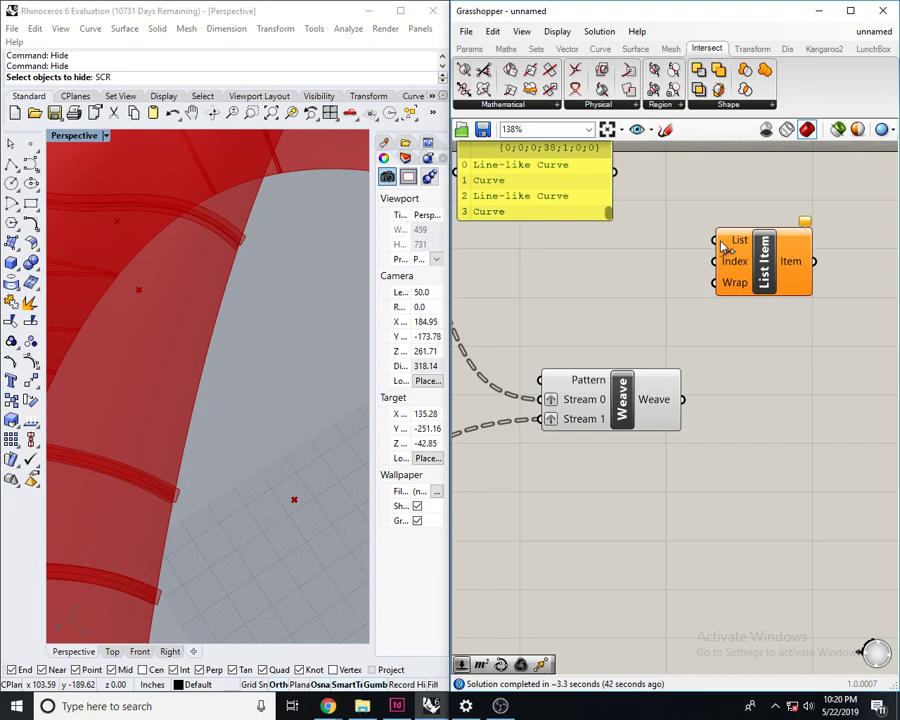
- Add a panel connected to the grafted Weave output to read its curve branches
double_click(762, 347)
type("p")
key("Return")
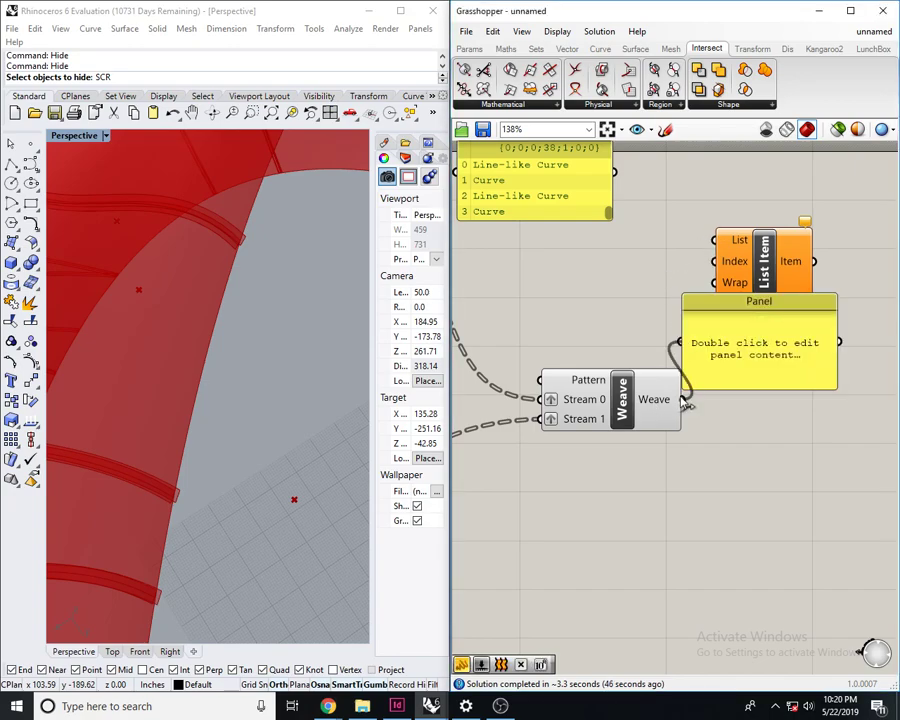
left_click_drag(682, 399, 681, 399)
left_click_drag(746, 371, 788, 378)
right_click_drag(798, 326, 750, 352)
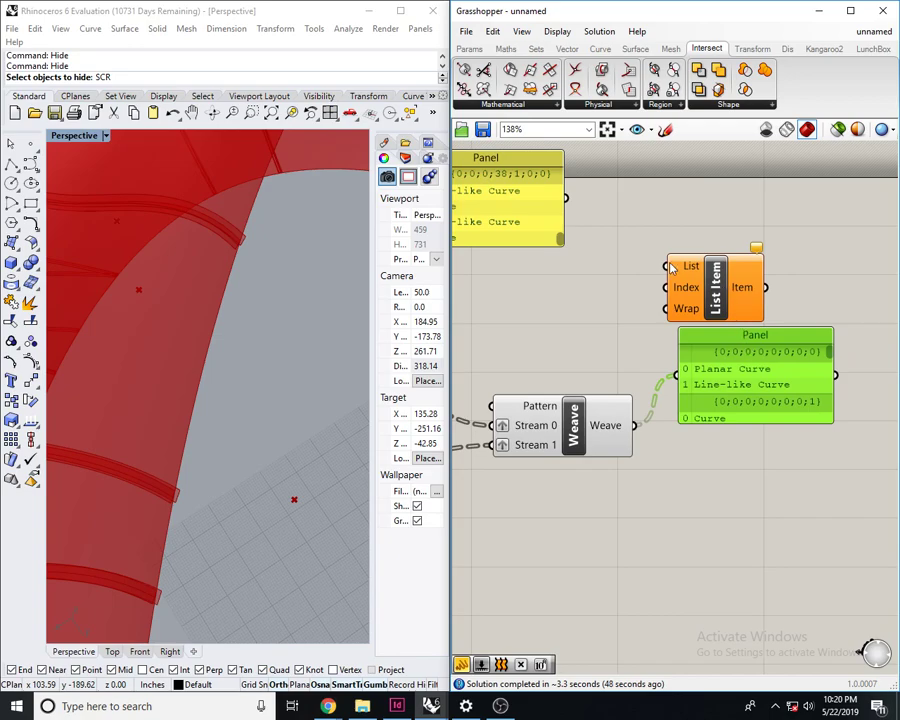
- Rearrange the canvas with both panels above the Weave component and the List Item below it
scroll(672, 266, "down", 2)
right_click_drag(672, 266, 826, 316)
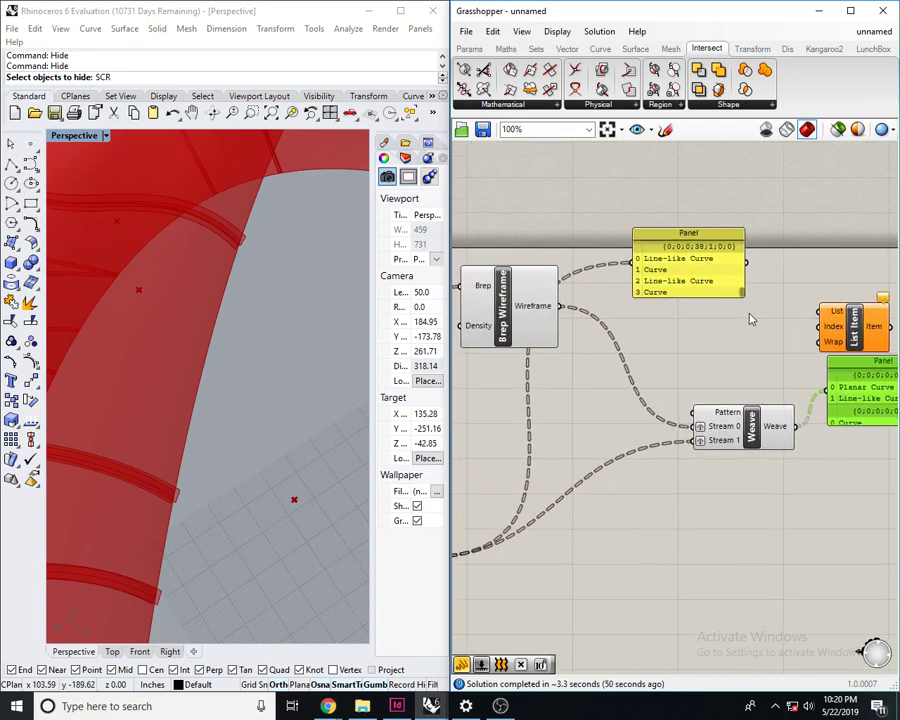
left_click_drag(827, 327, 725, 350)
right_click_drag(671, 322, 733, 318)
left_click_drag(805, 342, 821, 325)
scroll(823, 329, "down", 1)
right_click_drag(892, 362, 740, 364)
left_click_drag(601, 255, 642, 157)
left_click_drag(804, 388, 707, 271)
left_click_drag(754, 324, 755, 325)
left_click_drag(684, 326, 634, 550)
right_click_drag(652, 545, 745, 505)
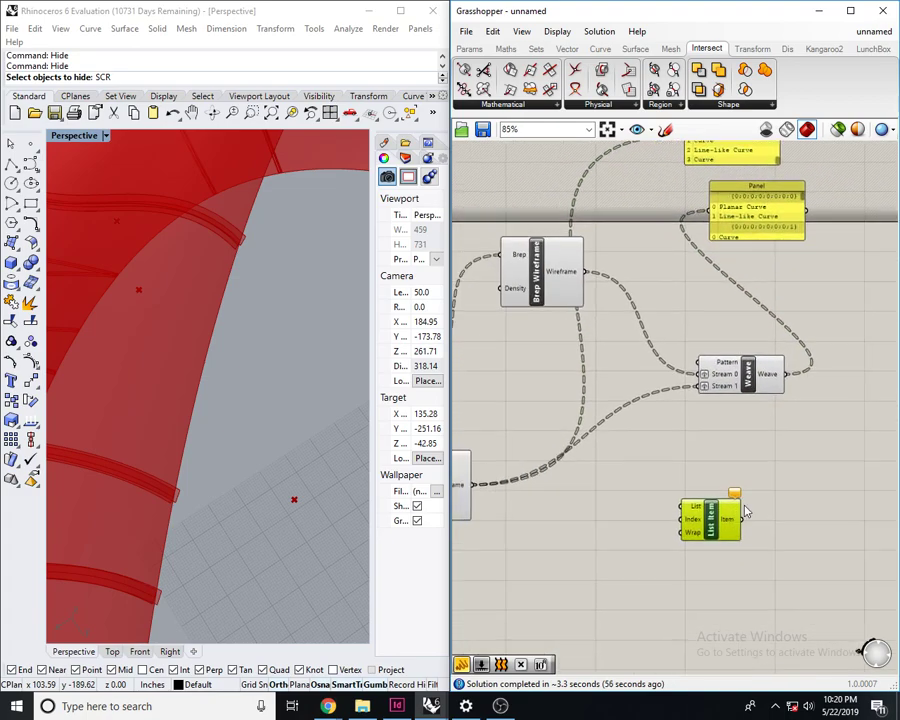
- Add two Flatten Tree components, one fed by the original wireframe and one by the offset wireframe
double_click(744, 505)
type("fla")
key("Return")
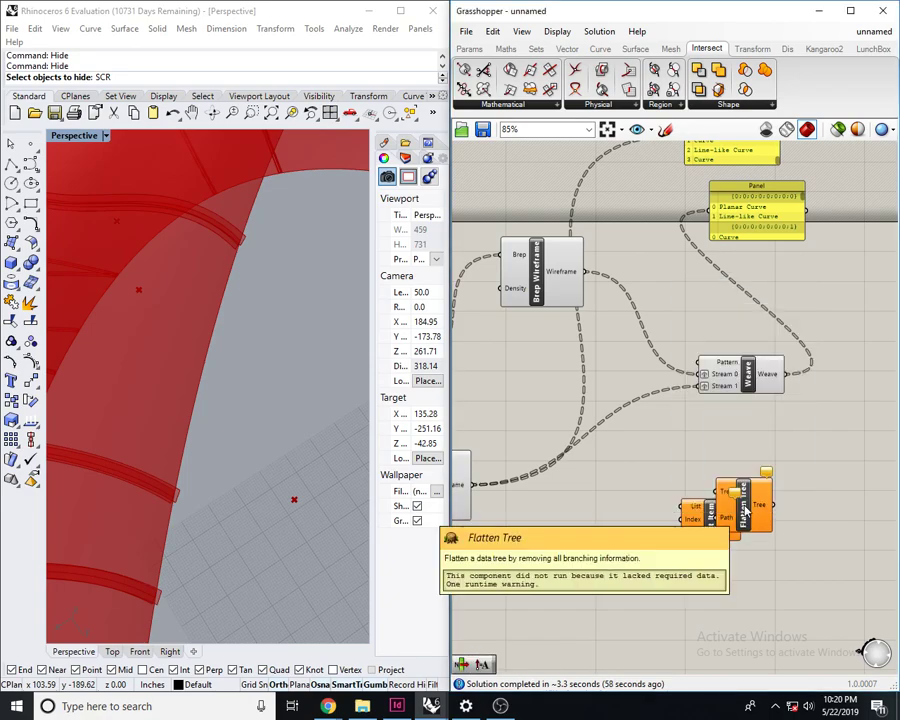
left_click_drag(744, 519, 573, 527)
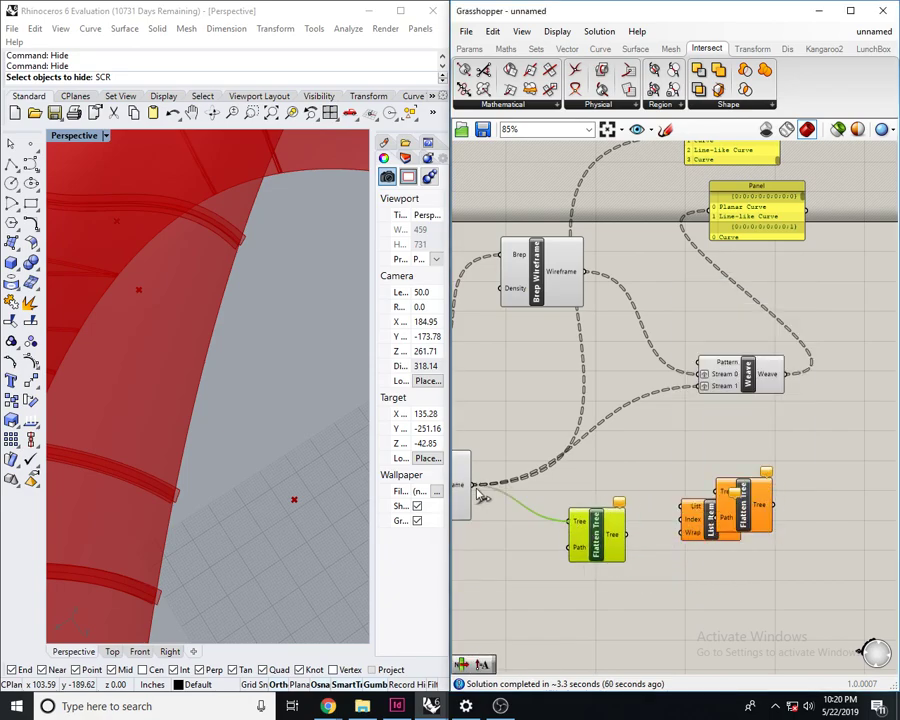
left_click_drag(478, 496, 474, 486)
left_click_drag(727, 488, 668, 443)
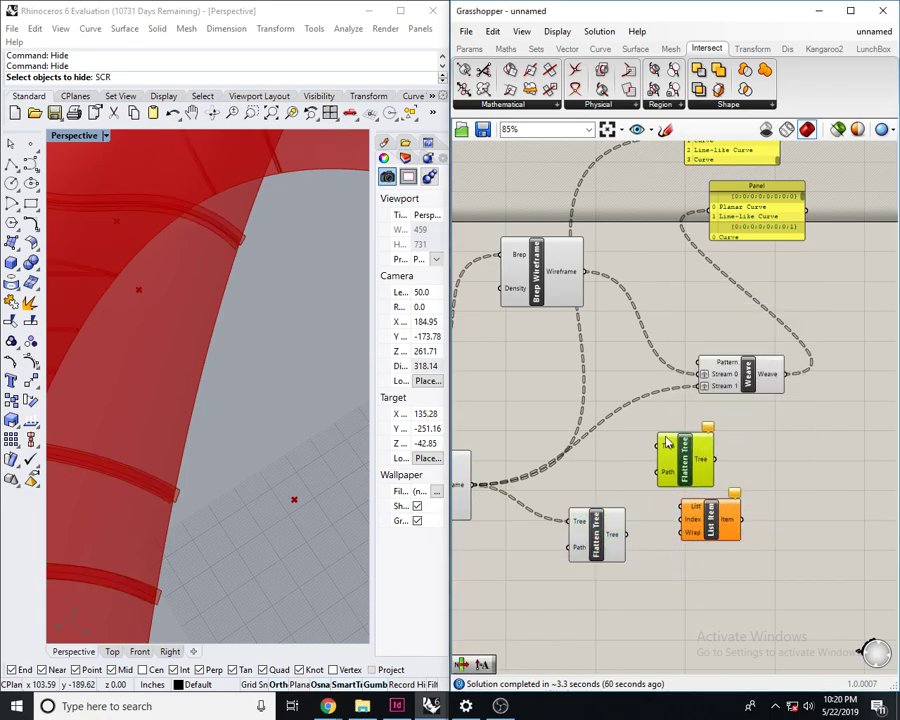
right_click_drag(766, 420, 686, 402)
- Duplicate the List Item and connect each copy's List input to one of the Flatten Tree outputs
left_click_drag(555, 508, 680, 555)
scroll(715, 489, "up", 3)
key("ctrl+c")
key("ctrl+v")
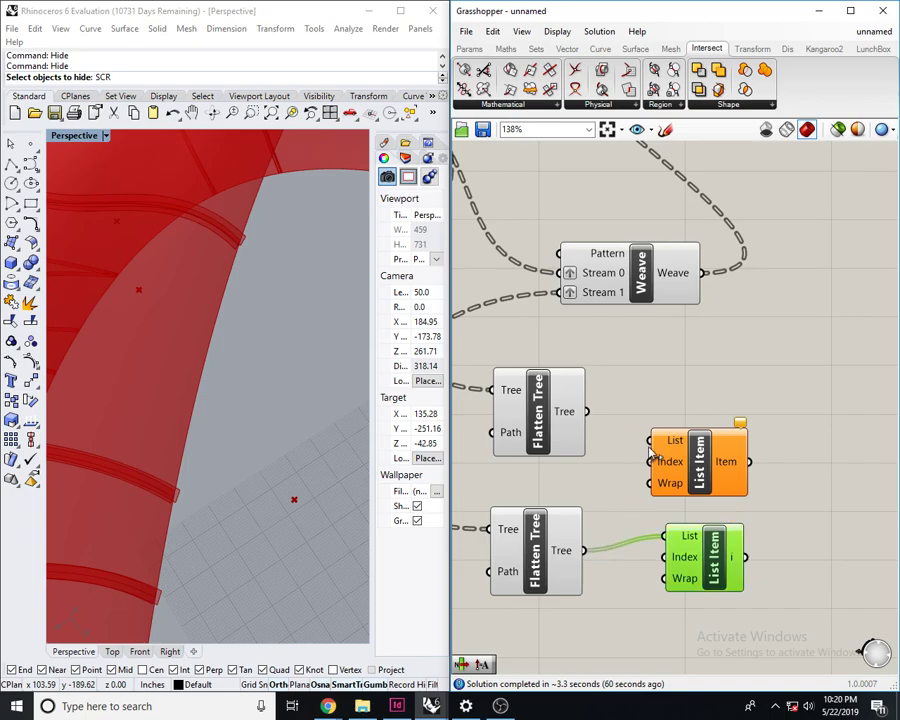
left_click_drag(780, 566, 640, 448)
- Examine the curves picked by the two List Item components against the stadium form in the viewport
scroll(254, 454, "down", 15)
right_click_drag(188, 408, 196, 290)
scroll(238, 455, "up", 18)
scroll(200, 365, "down", 12)
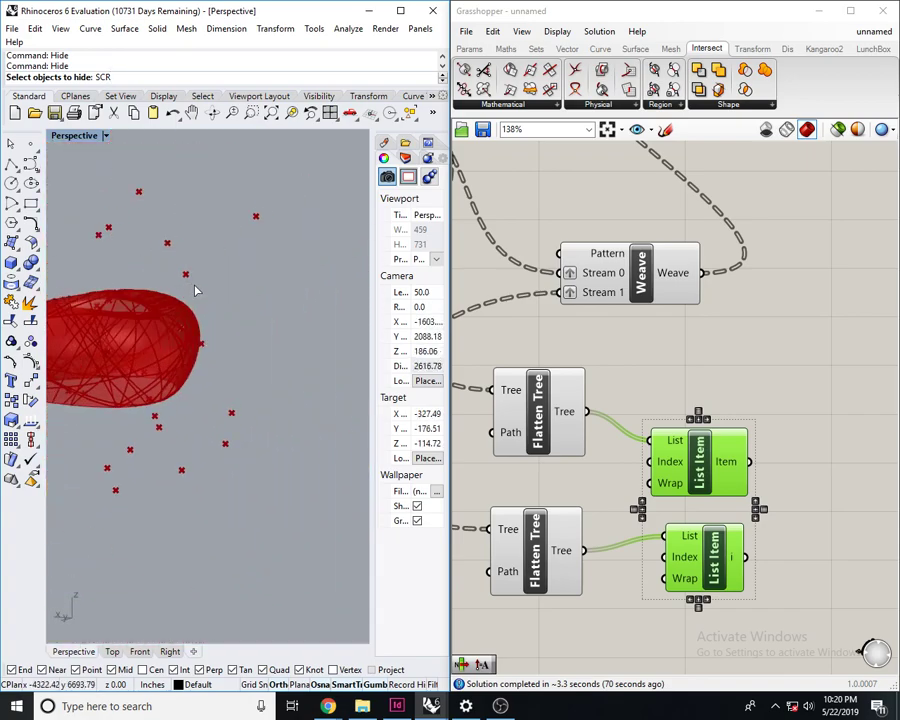
left_click(540, 415)
left_click(536, 548)
left_click(712, 555)
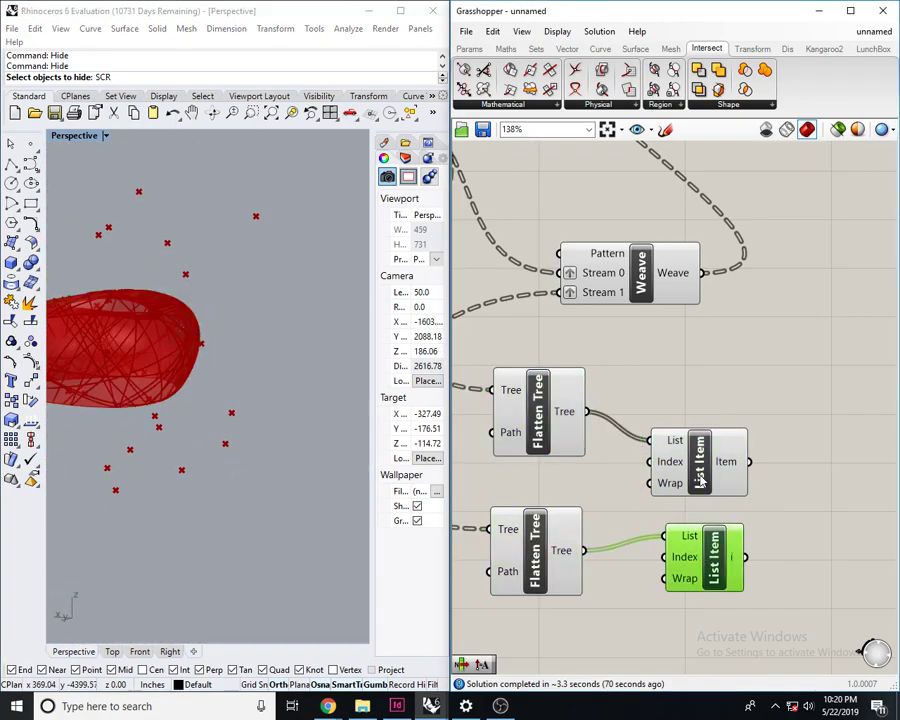
right_click_drag(290, 410, 230, 384)
scroll(230, 384, "up", 5)
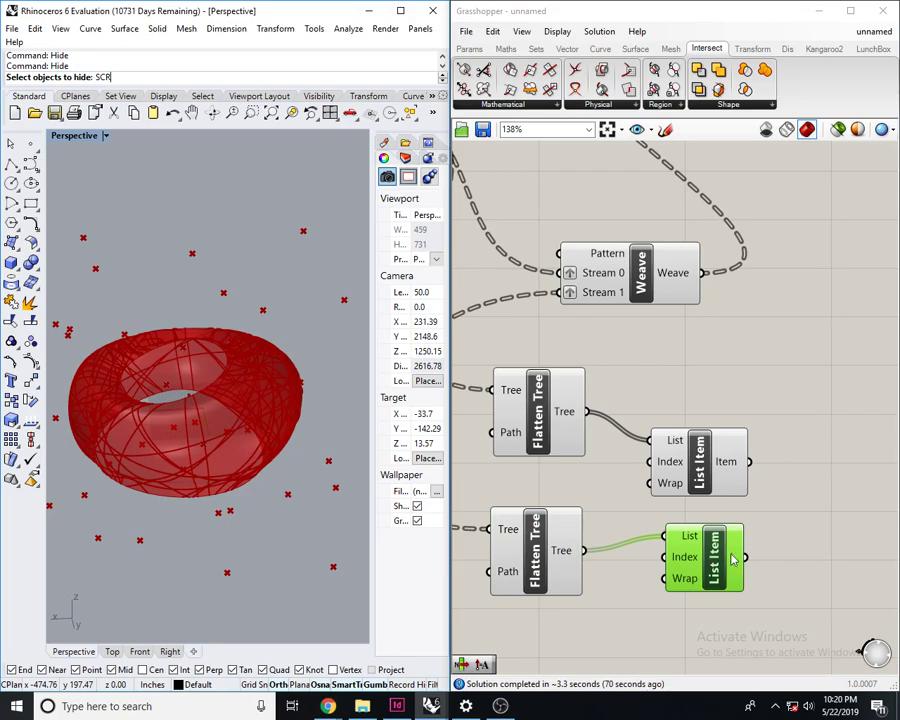
scroll(187, 434, "up", 6)
right_click_drag(163, 372, 299, 362)
left_click(698, 474, "shift")
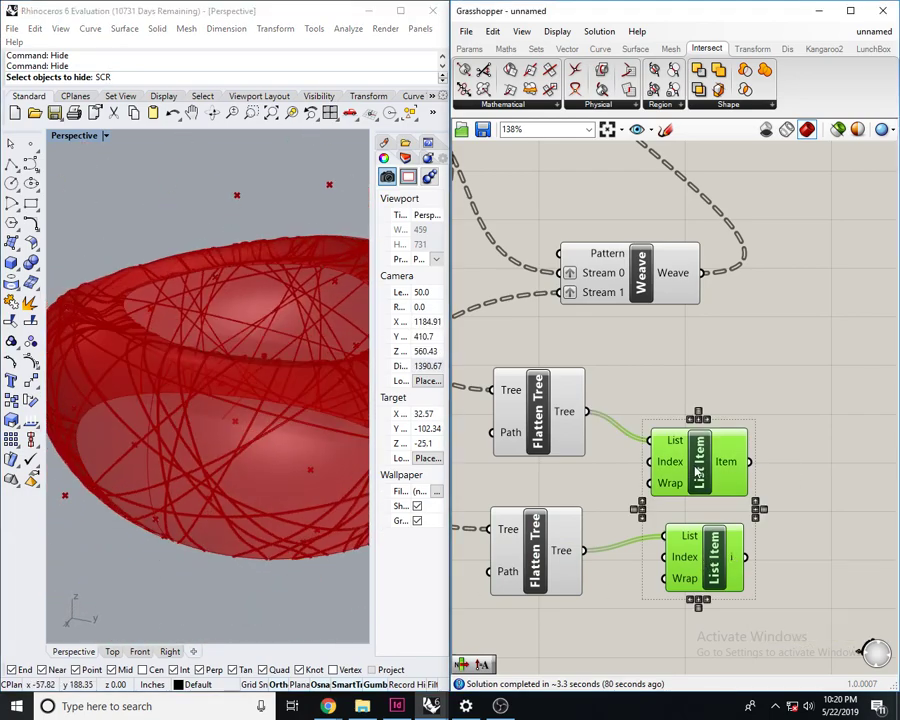
- Add a Curve parameter fed by the upper List Item and look for its curve in the viewport
double_click(781, 476)
type("curve")
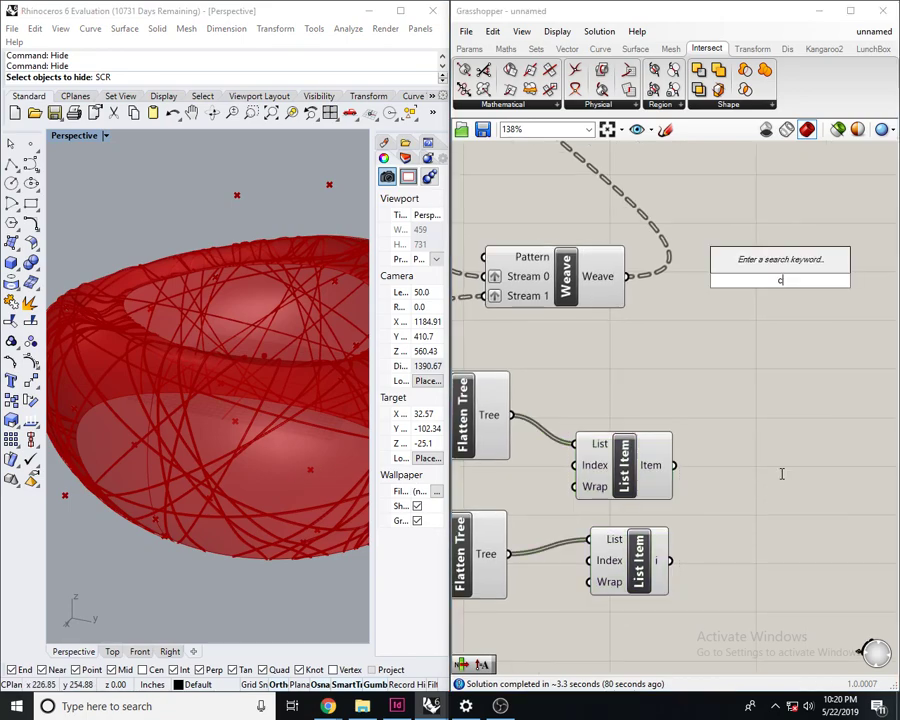
key("Return")
scroll(754, 478, "up", 2)
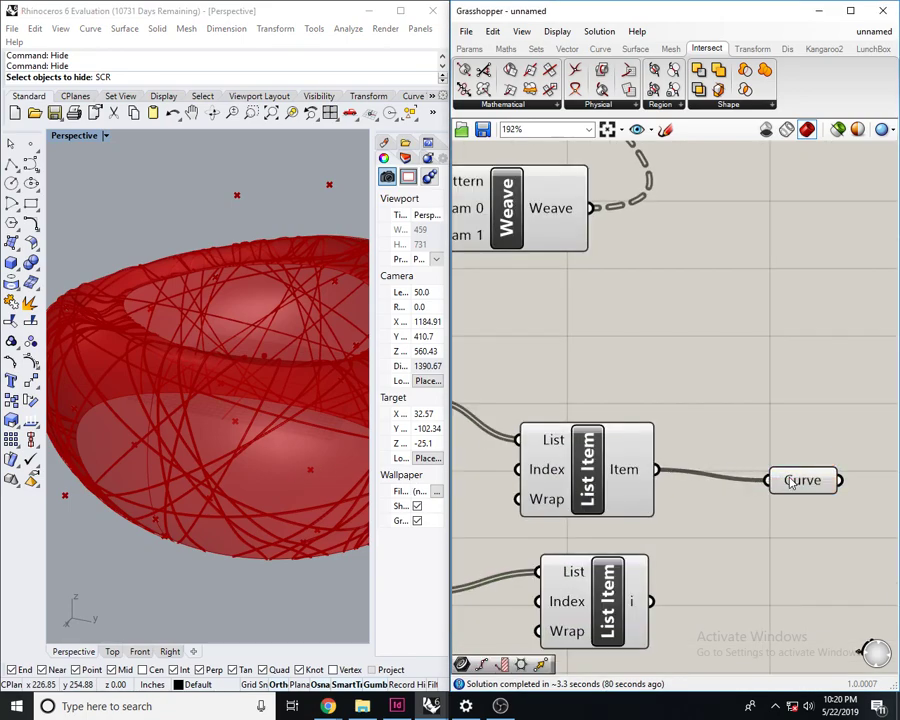
scroll(219, 426, "down", 8)
right_click_drag(144, 401, 306, 408)
scroll(223, 404, "up", 10)
scroll(264, 412, "down", 5)
scroll(268, 372, "up", 4)
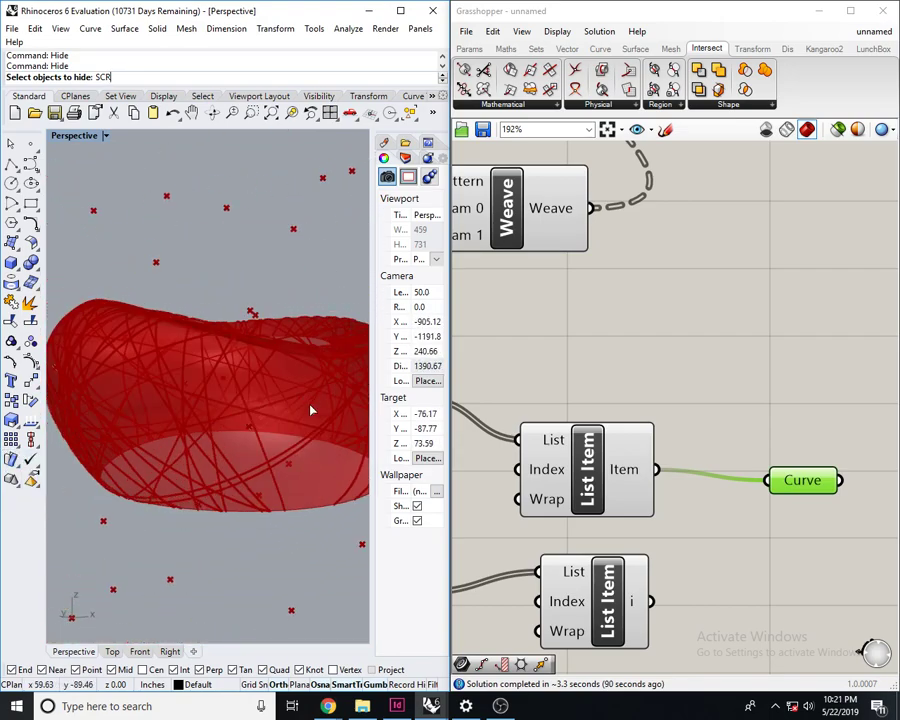
- Add a Loft component beside the two List Item components
right_click_drag(619, 481, 586, 420)
double_click(740, 520)
type("loft")
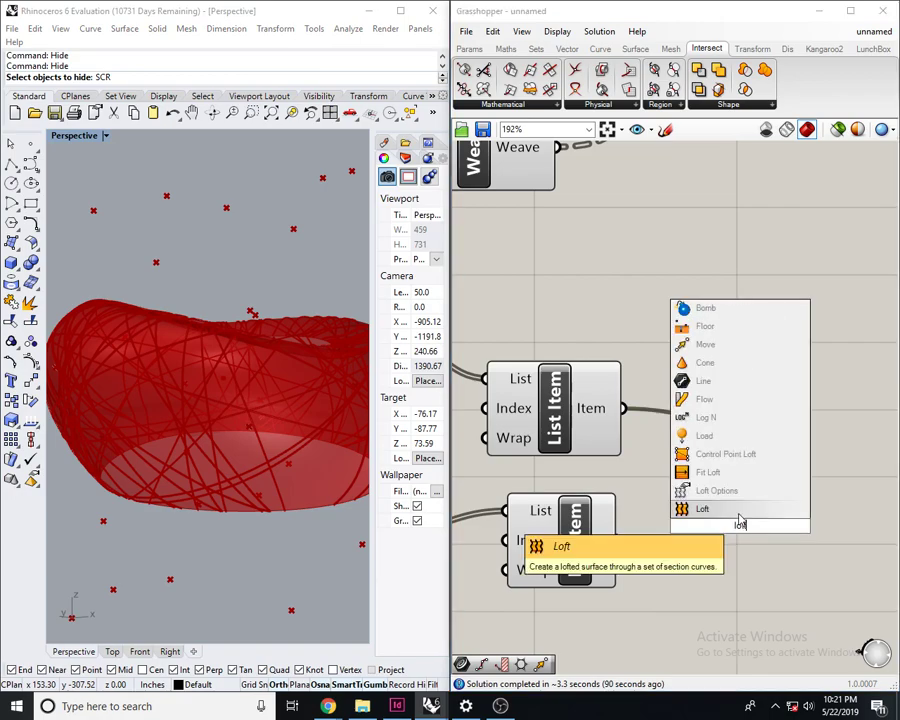
key("Return")
left_click_drag(716, 511, 754, 514)
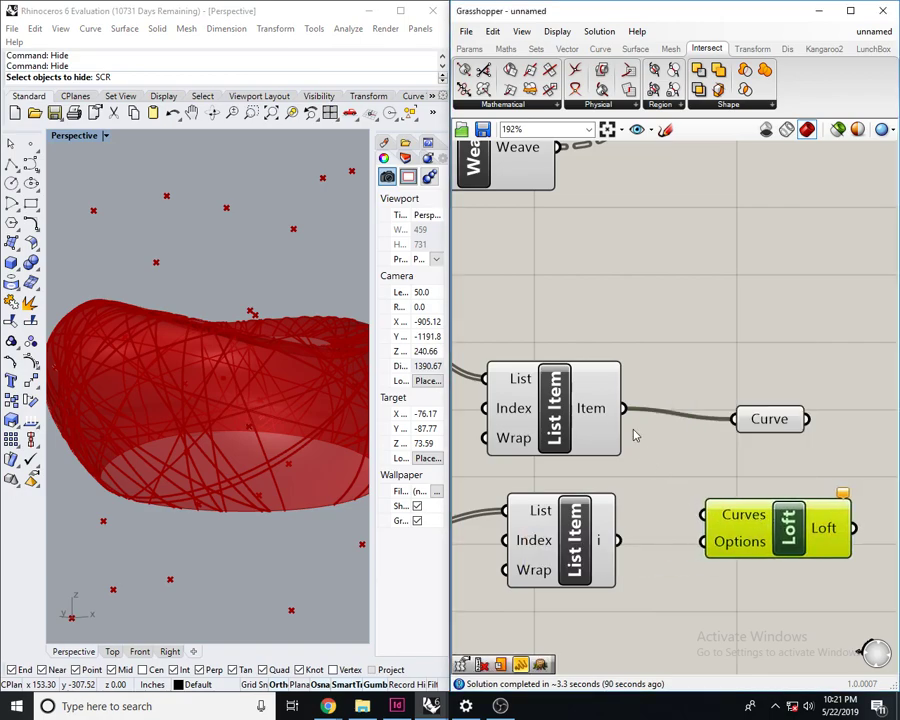
scroll(675, 482, "down", 3)
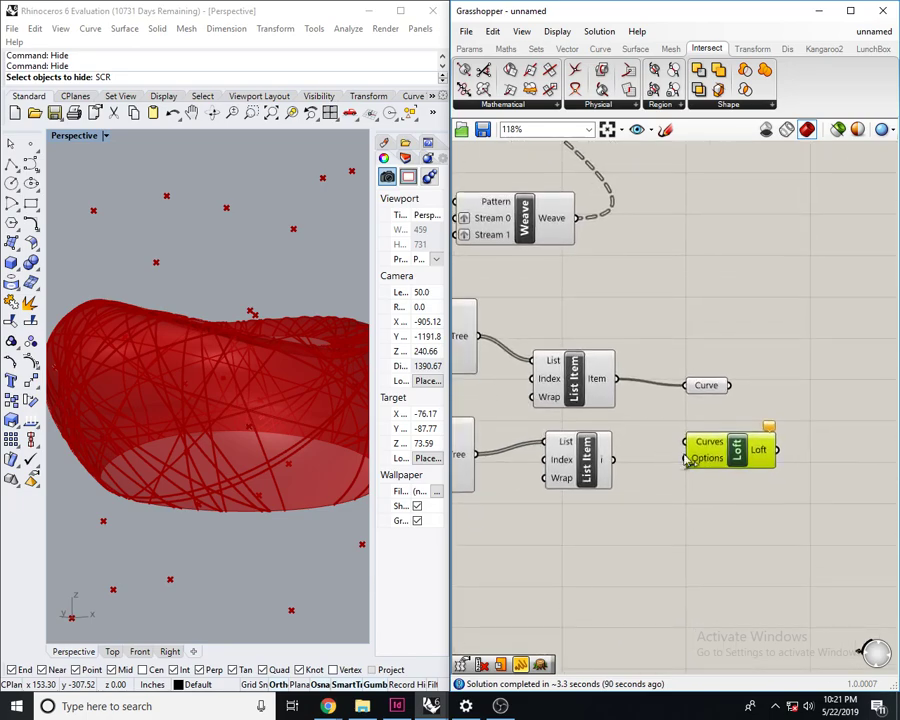
- Weave the upper List Item into Stream 0 and the lower into Stream 1, feeding the result to the Loft's Curves
double_click(718, 521)
type("weave")
key("Return")
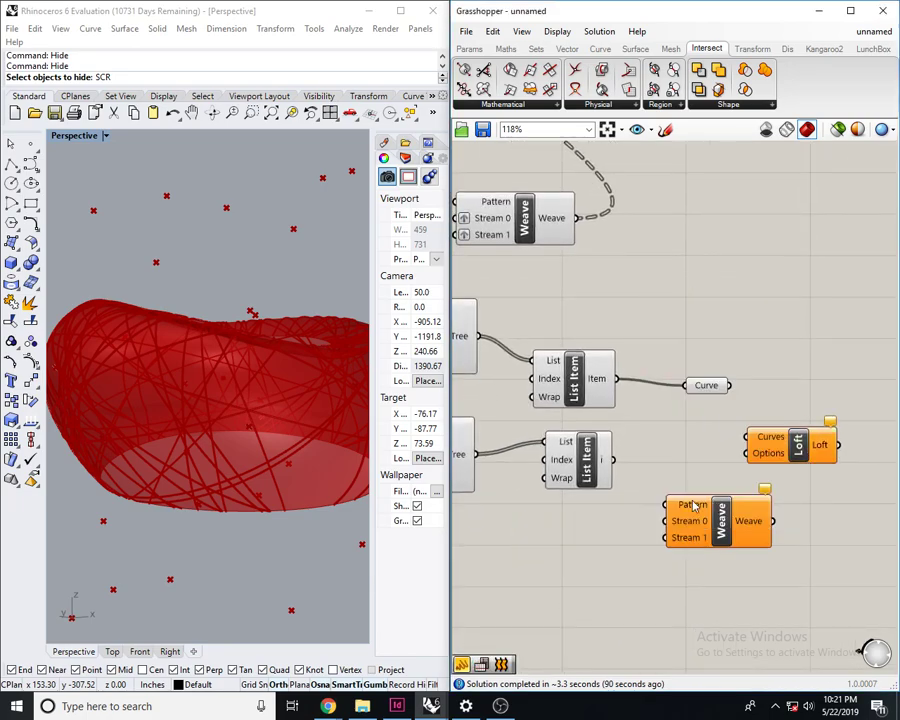
scroll(672, 524, "up", 1)
left_click_drag(601, 453, 692, 546)
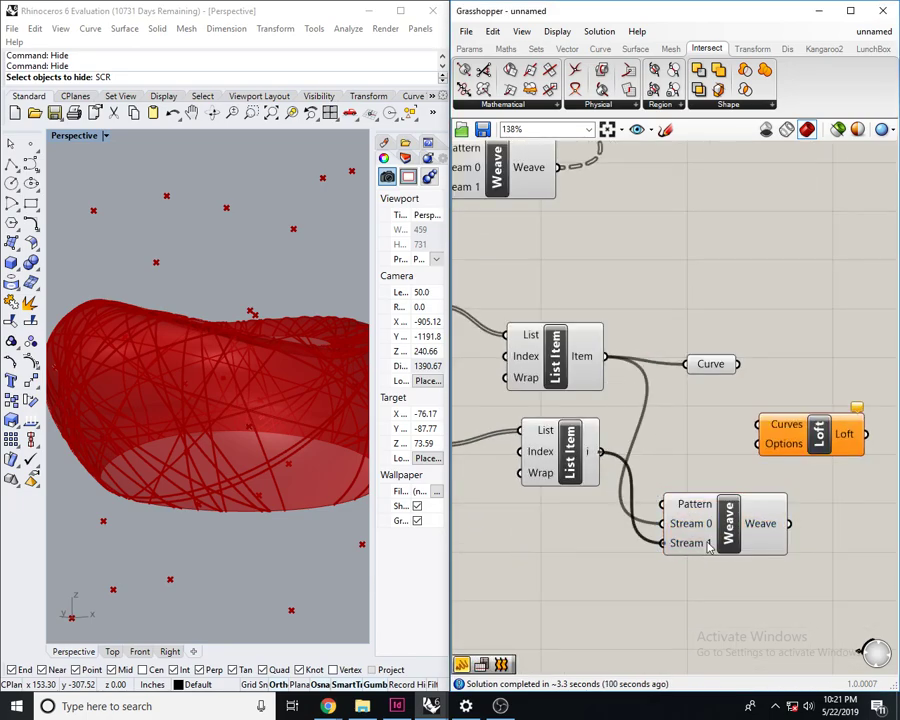
left_click_drag(776, 446, 766, 421)
left_click_drag(814, 453, 825, 464)
- Examine the test loft between the two picked curves from several angles around the stadium
scroll(193, 313, "down", 8)
right_click_drag(193, 313, 285, 449)
scroll(285, 449, "up", 10)
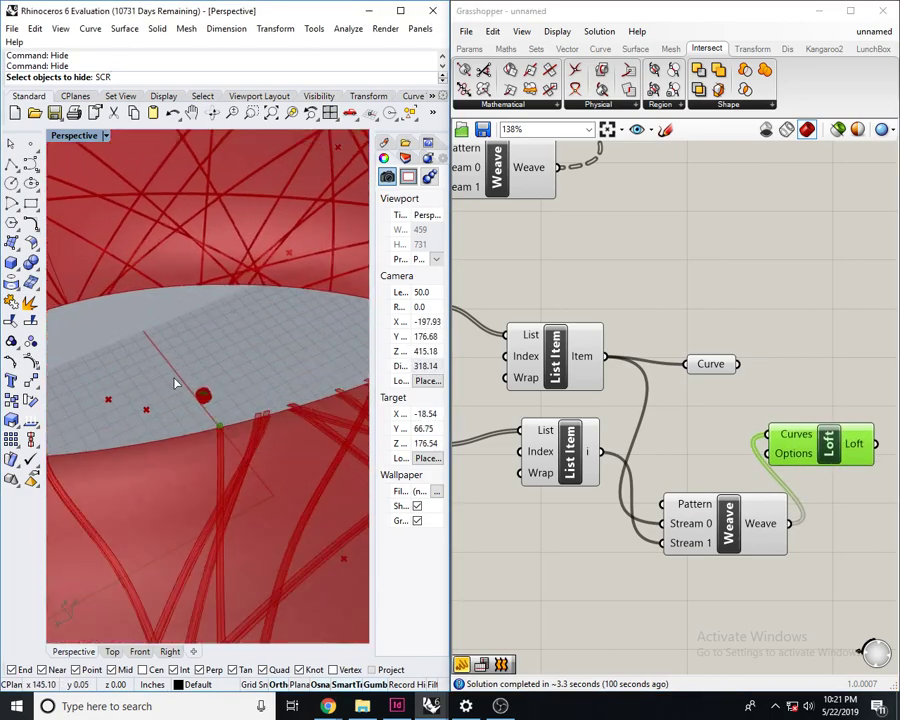
scroll(234, 428, "up", 6)
scroll(234, 428, "down", 3)
scroll(223, 424, "up", 3)
scroll(223, 424, "down", 10)
right_click_drag(253, 402, 30, 365)
right_click_drag(474, 369, 574, 432)
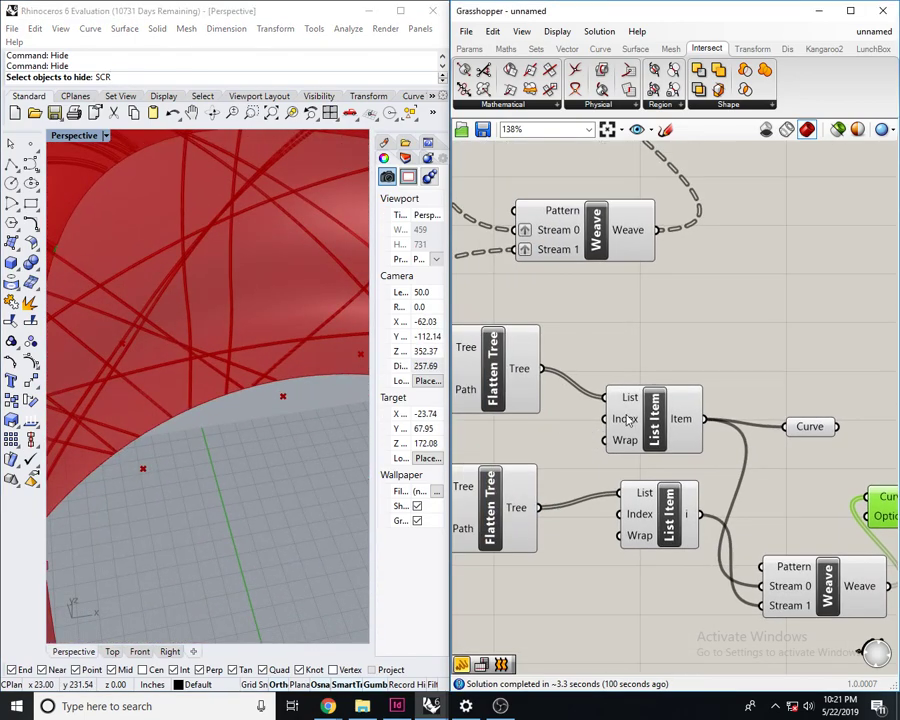
right_click_drag(225, 368, 150, 375)
scroll(214, 378, "down", 8)
scroll(199, 378, "up", 20)
right_click_drag(278, 407, 297, 277)
scroll(637, 361, "down", 3)
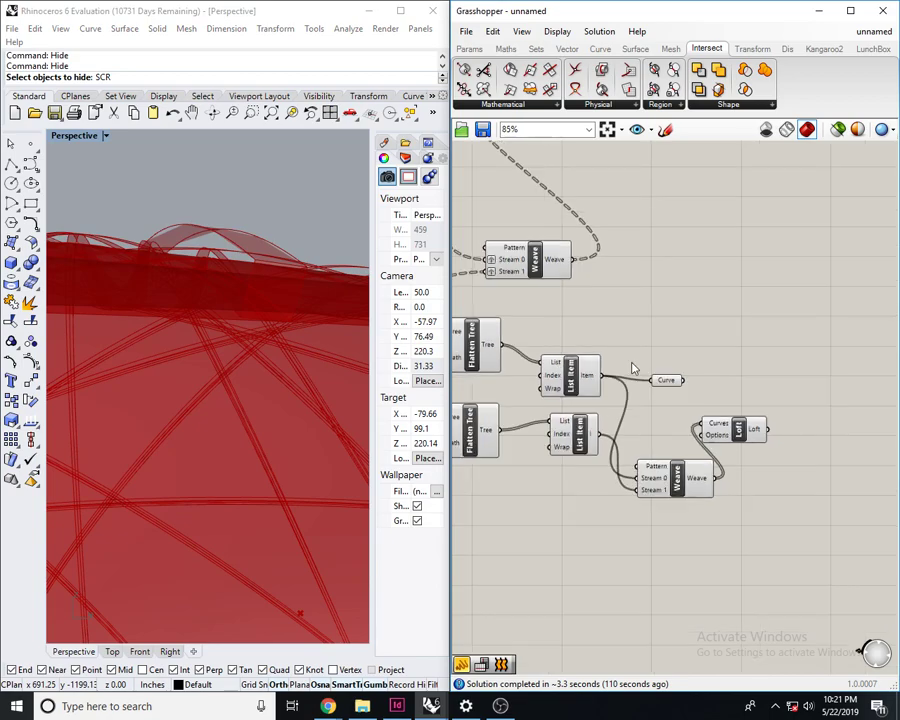
- Try to loft the grafted Weave's curves with another new Loft component
right_click_drag(637, 361, 747, 429)
double_click(745, 305)
type("loft")
key("Return")
scroll(730, 332, "up", 2)
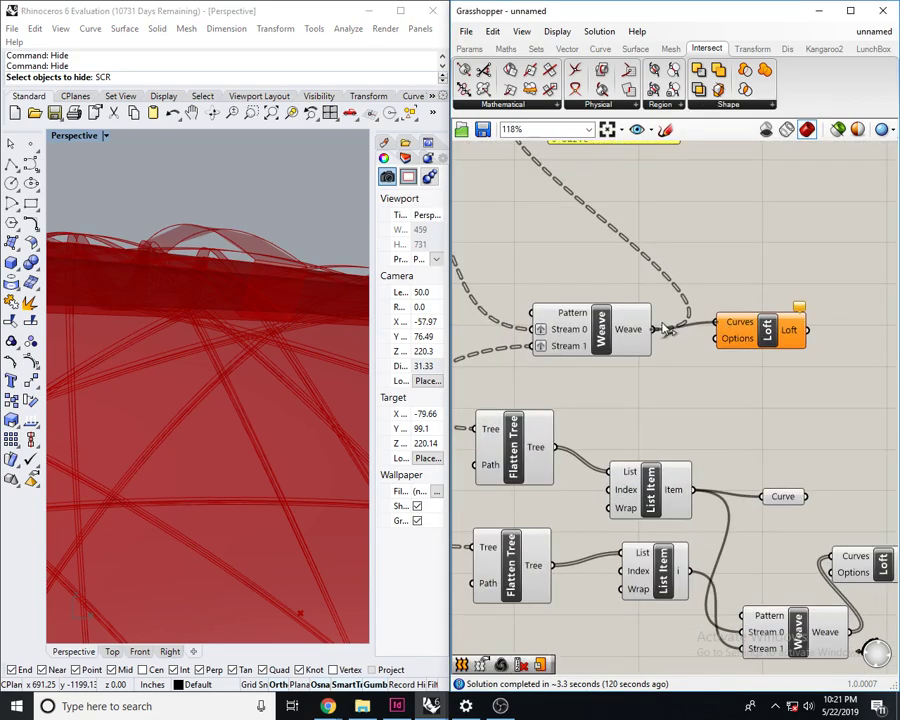
left_click_drag(668, 332, 662, 329)
right_click_drag(233, 335, 245, 355)
scroll(223, 368, "down", 20)
scroll(245, 355, "down", 6)
left_click(768, 330)
key("Delete")
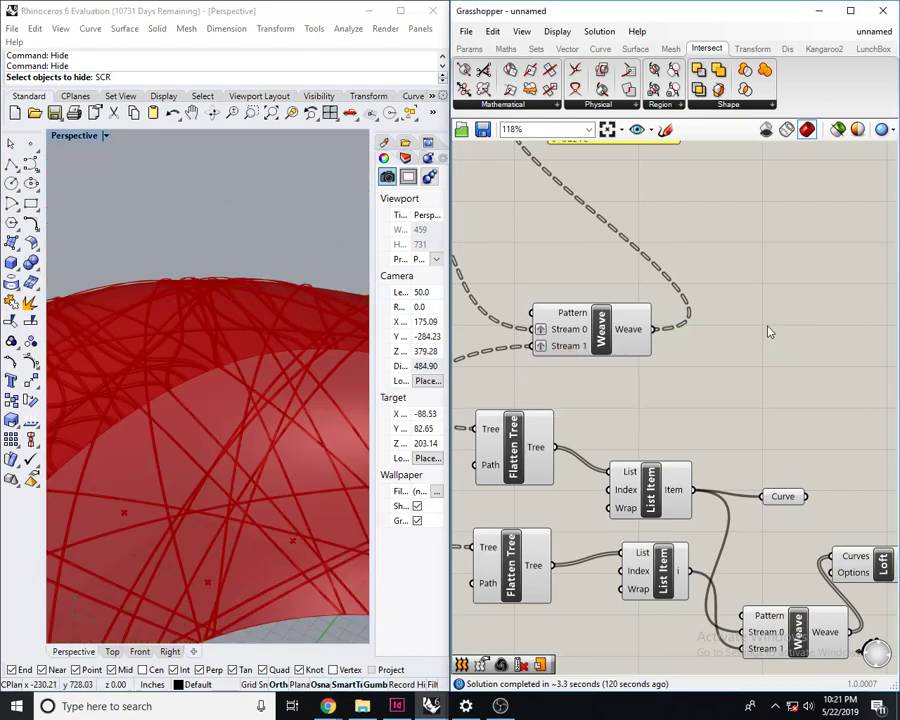
- Review the definition's upstream components and highlight the wireframe curves in the viewport
scroll(767, 327, "down", 3)
scroll(631, 350, "up", 2)
right_click_drag(631, 350, 764, 322)
left_click(589, 382)
scroll(640, 384, "down", 5)
right_click_drag(556, 389, 726, 390)
scroll(661, 311, "up", 5)
right_click_drag(802, 407, 680, 394)
scroll(686, 392, "down", 5)
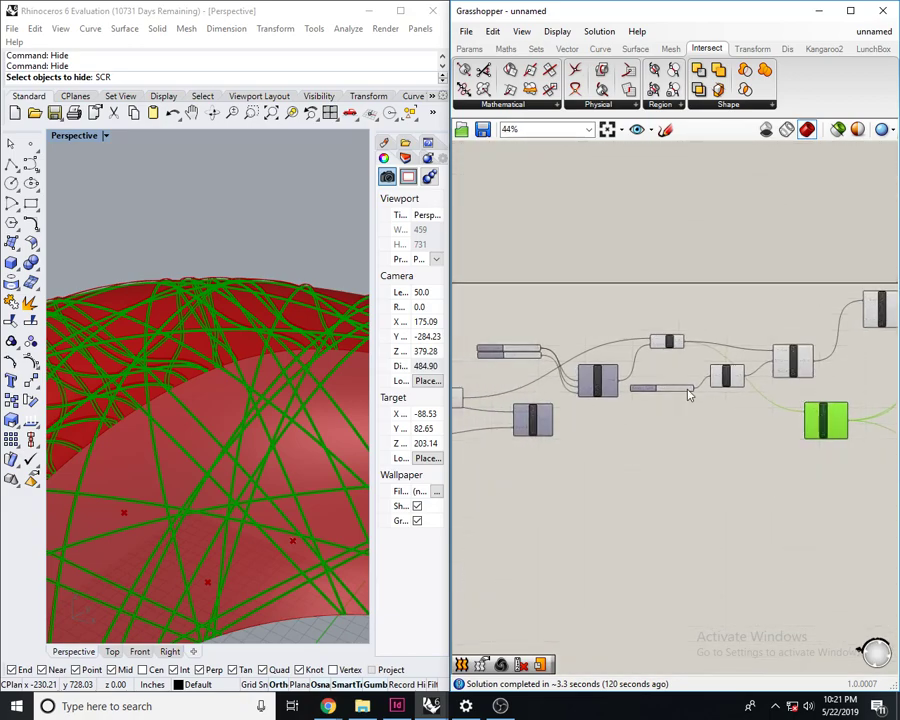
scroll(760, 374, "up", 2)
scroll(777, 442, "up", 3)
right_click_drag(777, 442, 687, 438)
right_click_drag(790, 464, 609, 426)
right_click_drag(843, 474, 540, 426)
scroll(540, 426, "down", 1)
right_click_drag(773, 444, 724, 450)
- Add a number slider set to 2 and connect it to the Index inputs of both List Item components
left_click(655, 553)
double_click(655, 553)
type("2")
key("Return")
left_click_drag(650, 549, 495, 554)
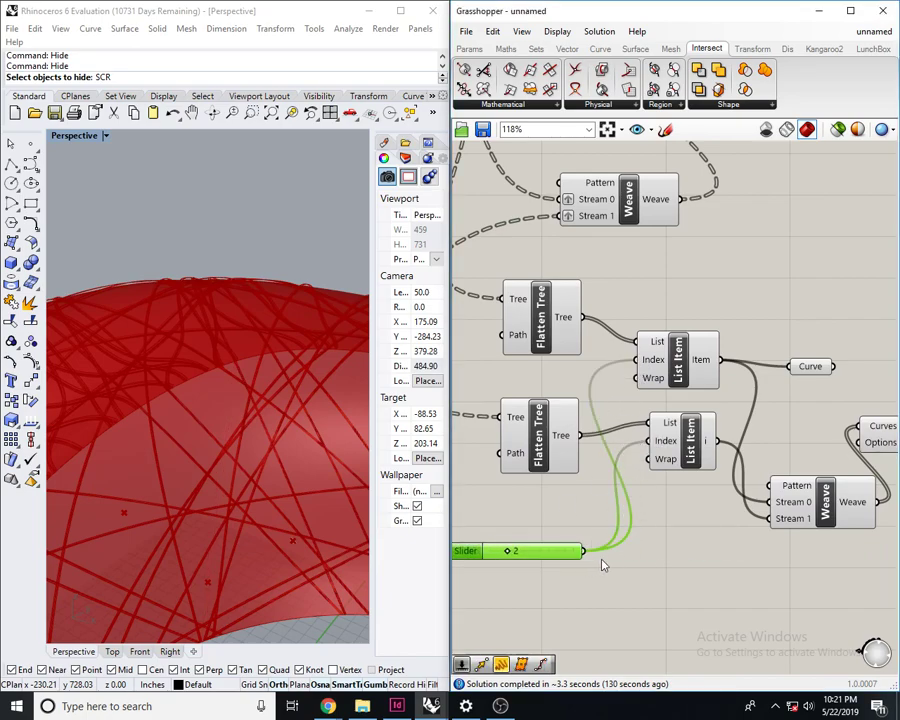
- Set the index slider to 1 and inspect the resulting loft between the paired edge curves
left_click(703, 546)
scroll(494, 583, "up", 5)
left_click_drag(524, 510, 504, 510)
scroll(220, 390, "down", 16)
right_click_drag(300, 380, 295, 430)
scroll(224, 326, "up", 20)
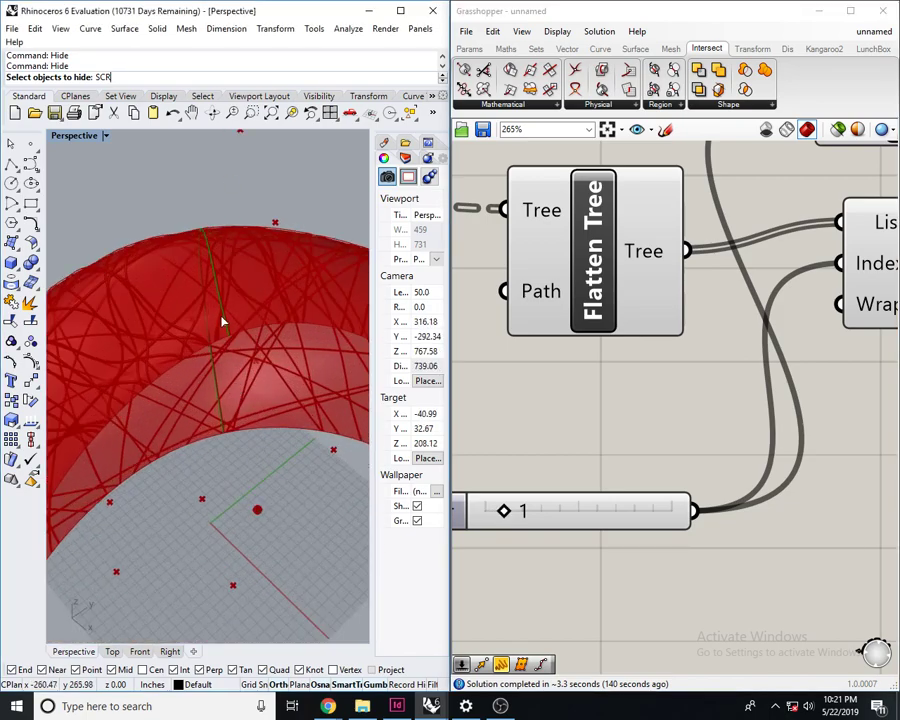
scroll(840, 430, "down", 5)
scroll(581, 466, "up", 3)
scroll(652, 441, "down", 4)
scroll(652, 441, "up", 1)
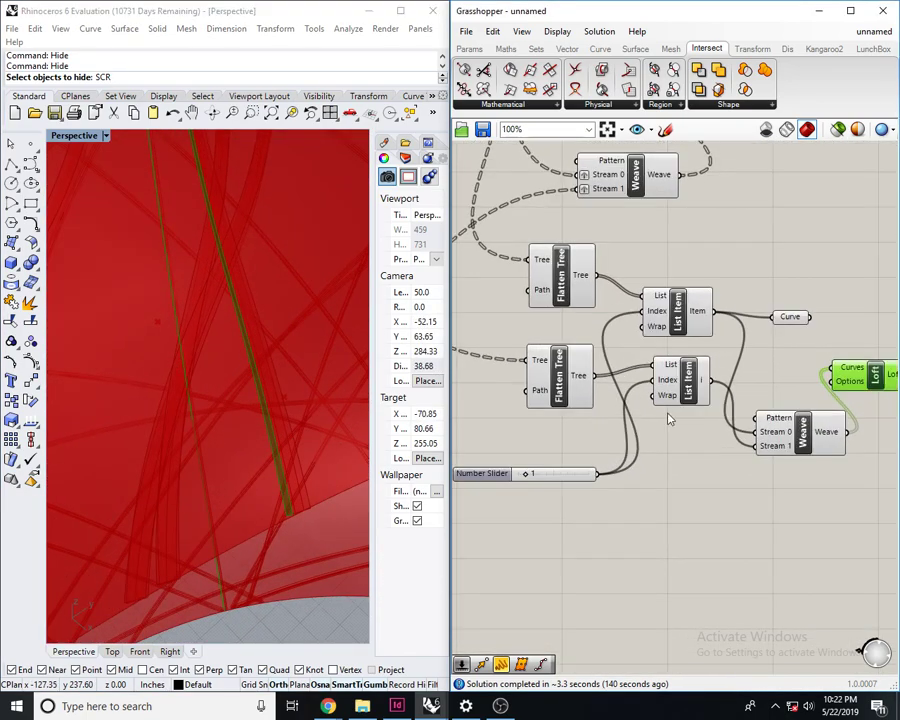
- Inspect the grafted Weave's curves and data branches, and reposition its panel above the component
scroll(665, 411, "up", 2)
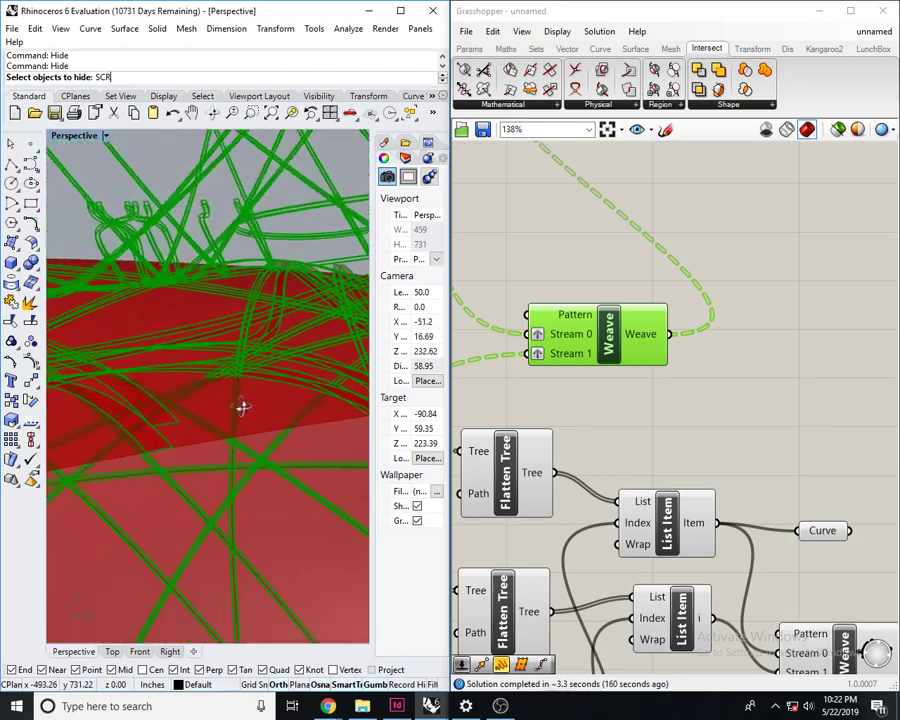
right_click_drag(241, 407, 262, 418)
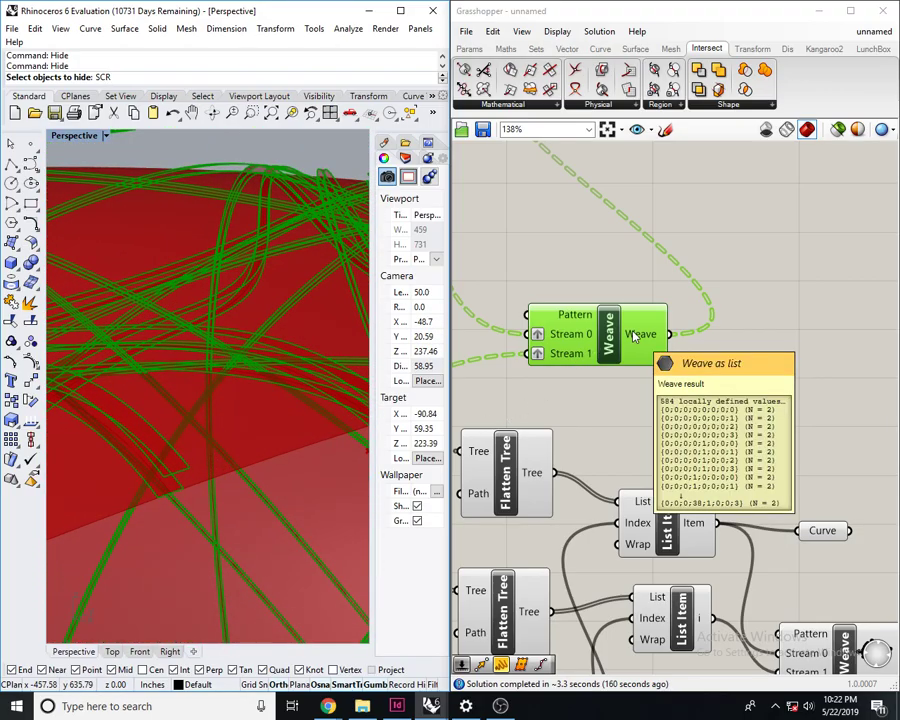
scroll(632, 335, "down", 5)
scroll(630, 285, "up", 4)
left_click_drag(636, 228, 717, 256)
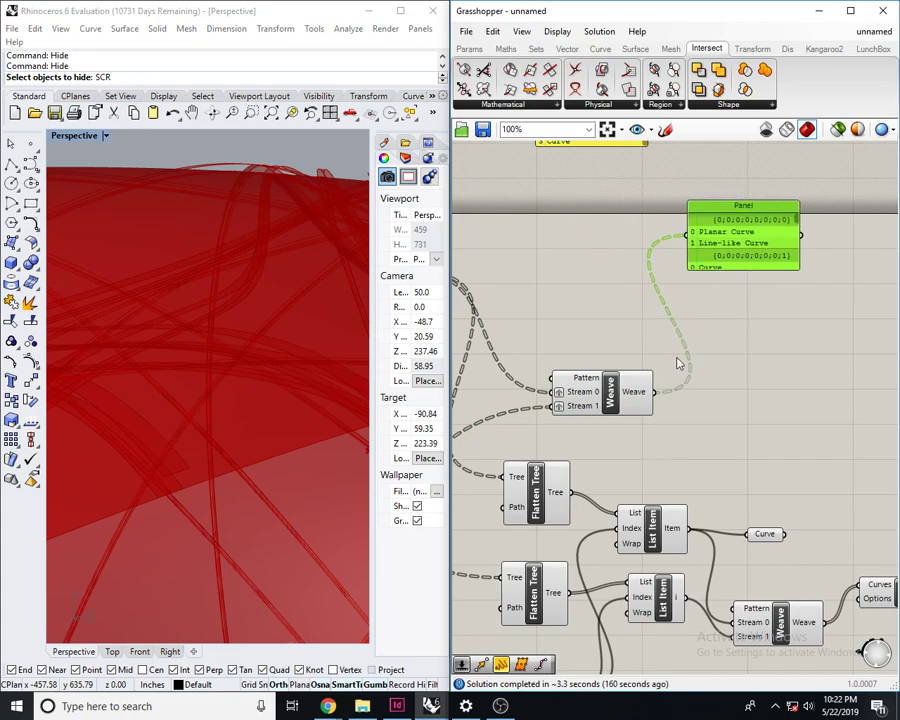
- Inspect the grafted Weave's curve pairs in its panel and the data options of its output
scroll(700, 300, "up", 2)
left_click_drag(784, 220, 784, 223)
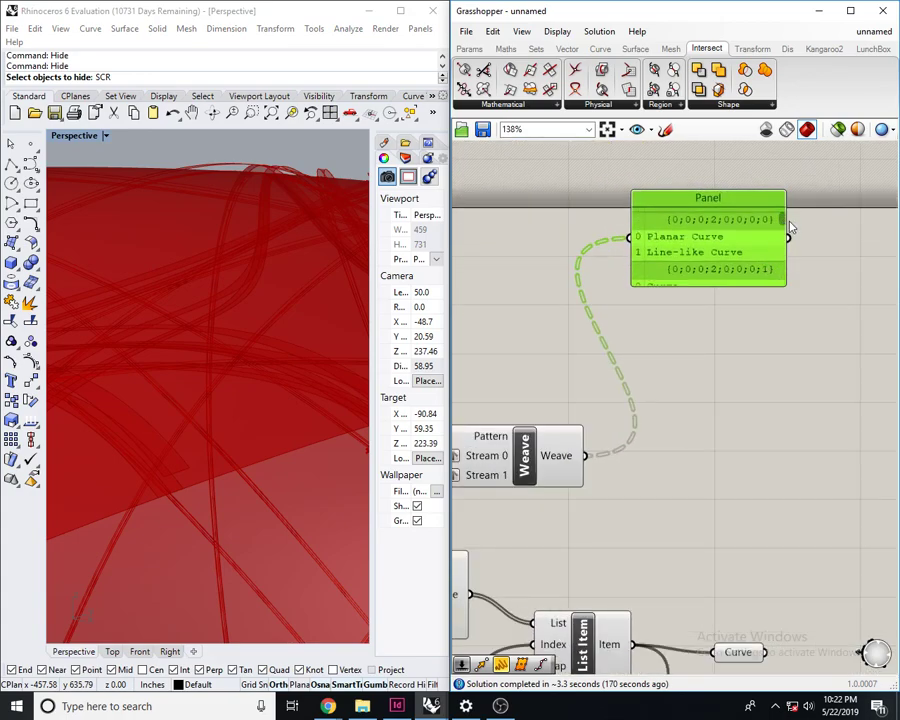
left_click(701, 390)
right_click_drag(707, 389, 734, 381)
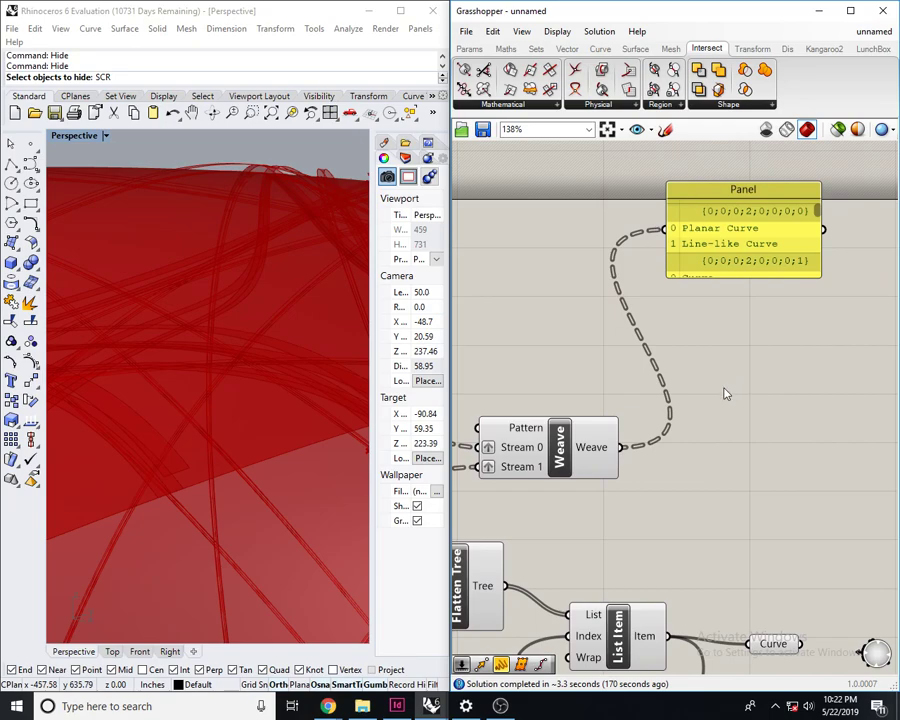
right_click(594, 446)
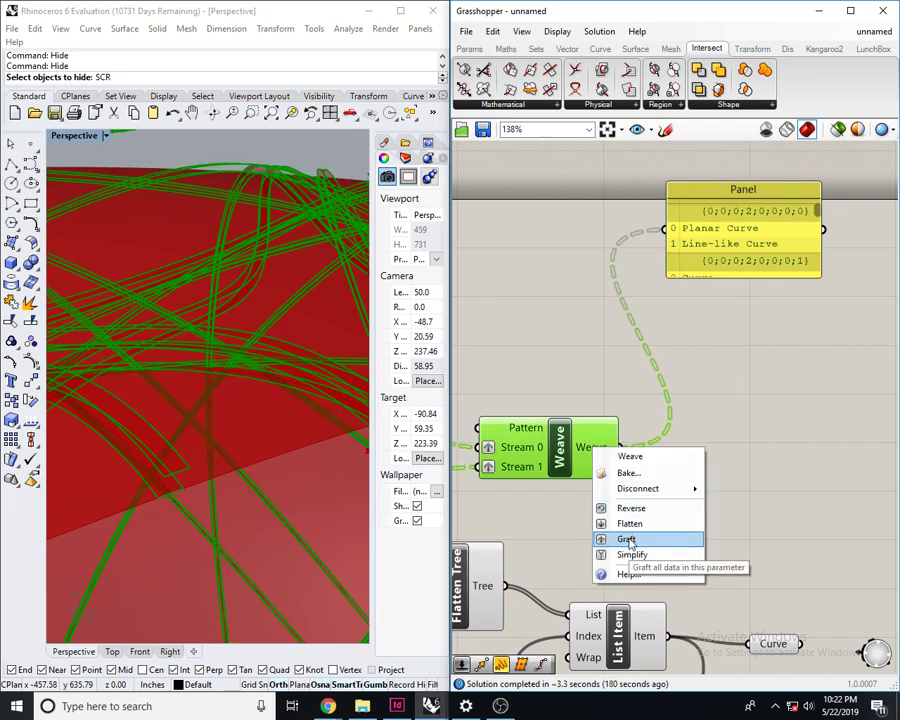
left_click(745, 355)
right_click_drag(745, 355, 716, 364)
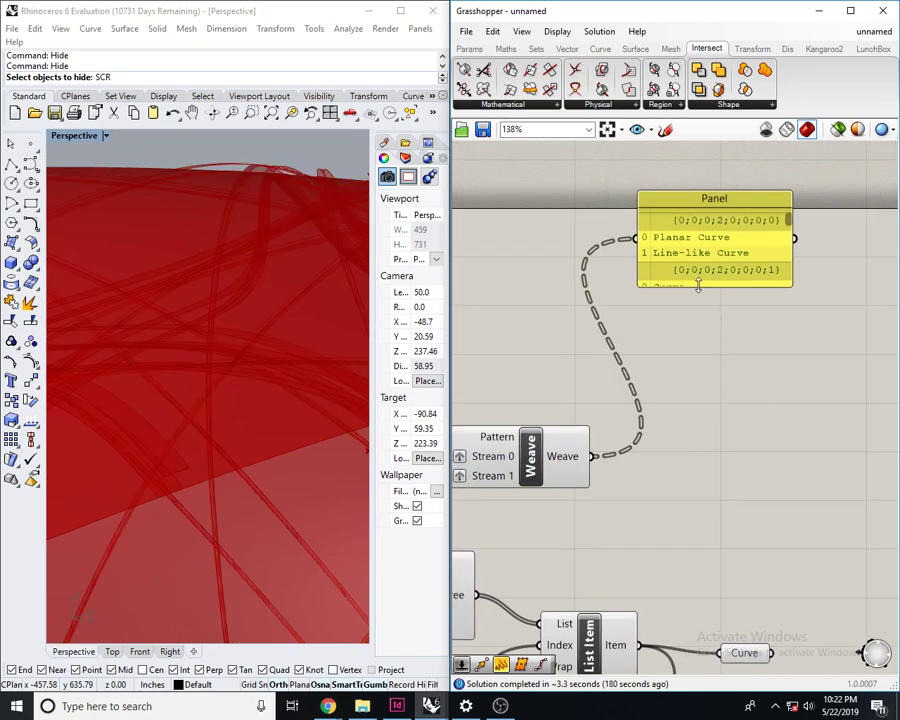
right_click_drag(599, 426, 683, 392)
left_click(612, 428)
left_click(761, 452)
right_click_drag(788, 423, 736, 428)
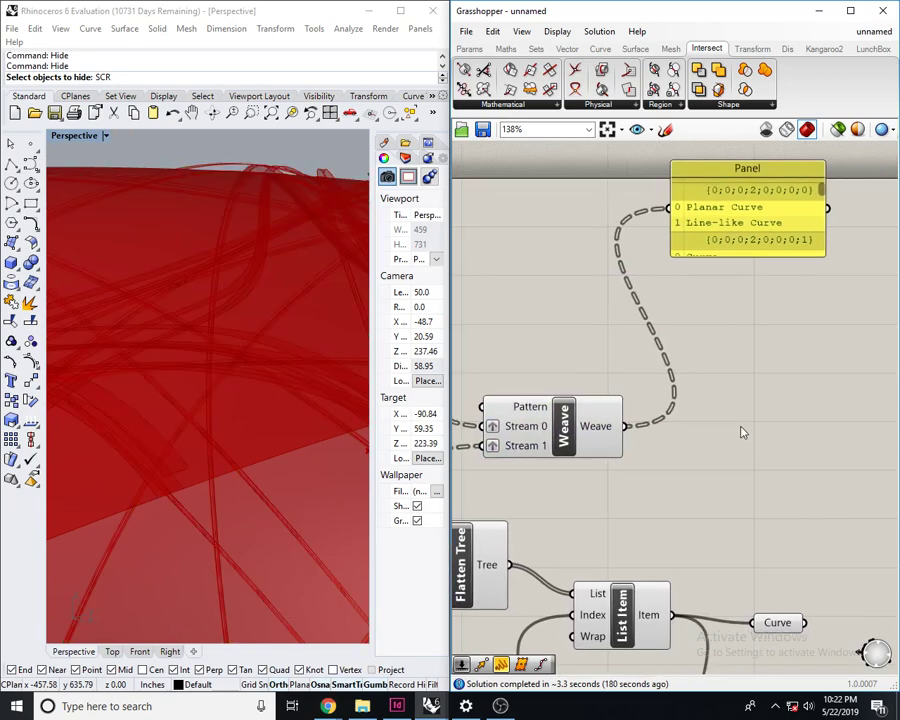
- Add a List Item component beside the grafted Weave and connect the woven curves to its List input
double_click(741, 427)
type("lid")
key("BackSpace")
key("BackSpace")
type("st i")
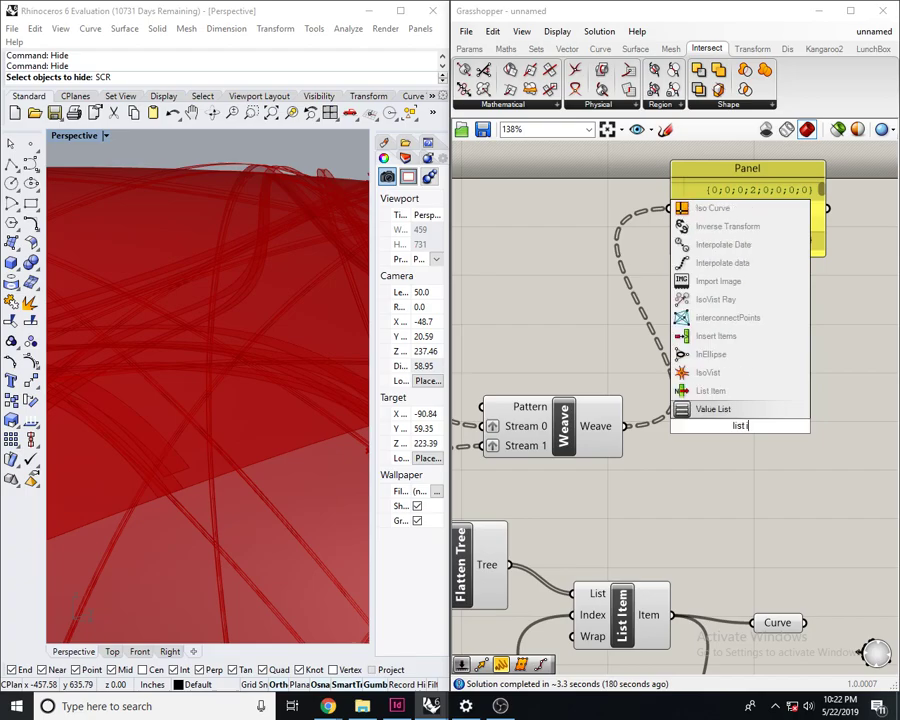
key("Return")
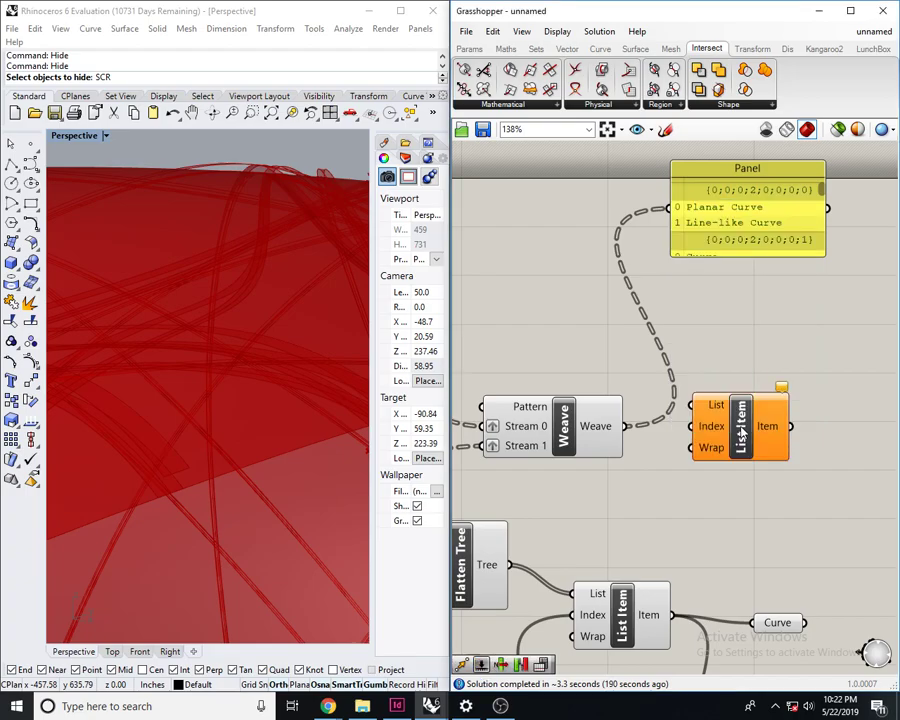
scroll(700, 410, "up", 2)
left_click_drag(603, 450, 604, 446)
left_click(746, 424)
right_click_drag(160, 426, 172, 454)
scroll(205, 404, "down", 10)
scroll(211, 396, "up", 9)
right_click_drag(606, 467, 580, 405)
left_click_drag(715, 402, 770, 404)
- Add a number slider set to 1 and connect it to the new List Item's Index input
double_click(666, 506)
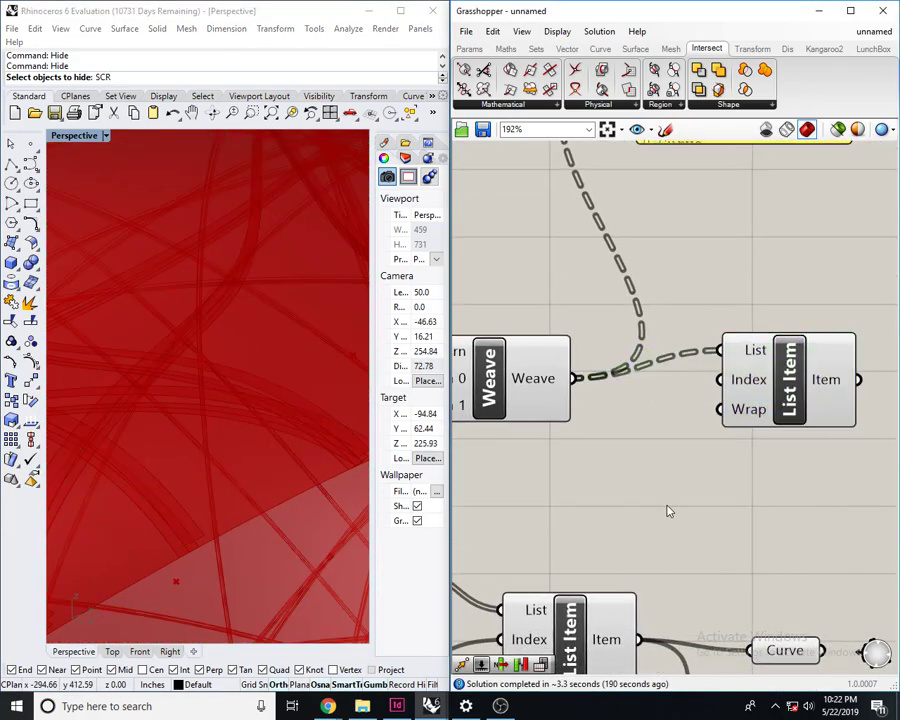
type("1")
key("Return")
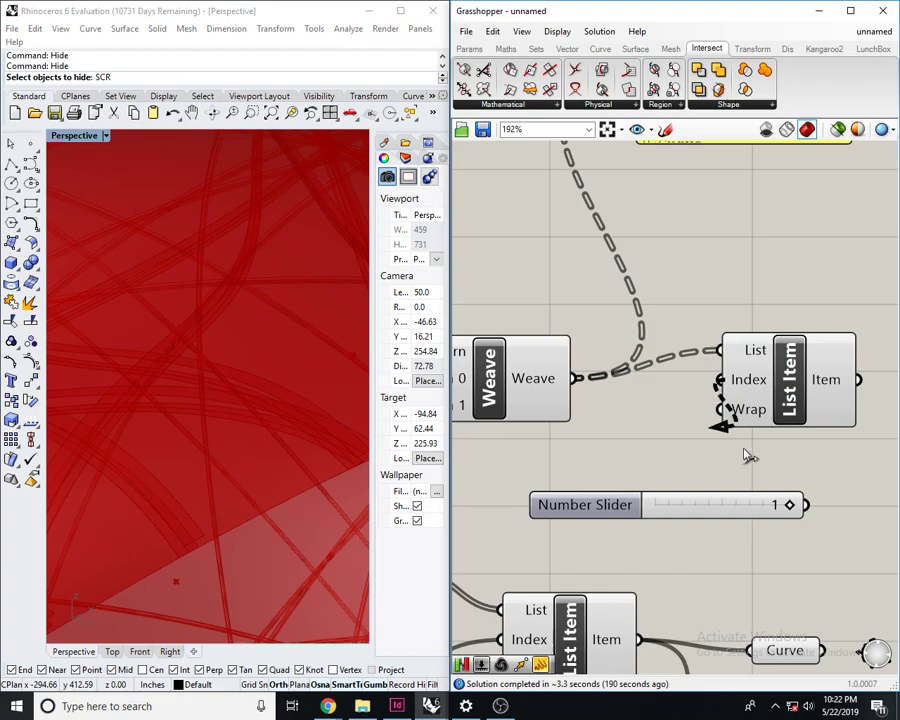
left_click_drag(797, 366, 843, 373)
right_click_drag(248, 464, 229, 534)
mouse_move(688, 498)
left_mouse_down()
mouse_move(546, 503)
mouse_move(671, 505)
left_mouse_up()
left_click(640, 300)
right_click_drag(640, 300, 591, 538)
- Check the last branches in the Weave's panel, then add a Loft component and connect the woven curves to its Curves input
left_click_drag(692, 275, 691, 362)
right_click_drag(671, 536, 748, 444)
double_click(695, 450)
type("lo")
key("Return")
scroll(697, 448, "down", 2)
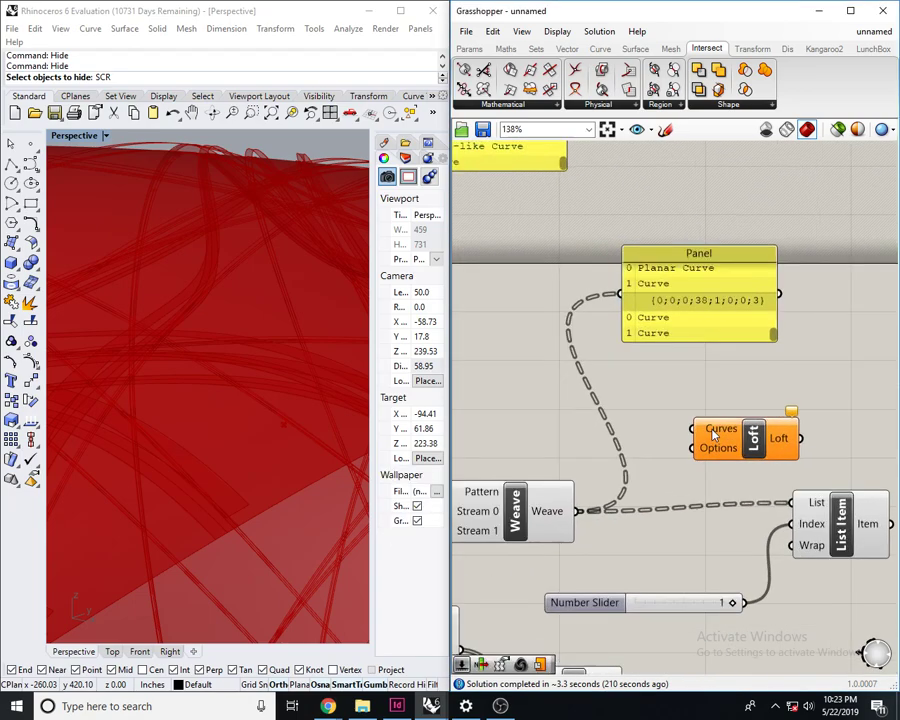
scroll(705, 434, "up", 1)
left_click_drag(690, 428, 593, 469)
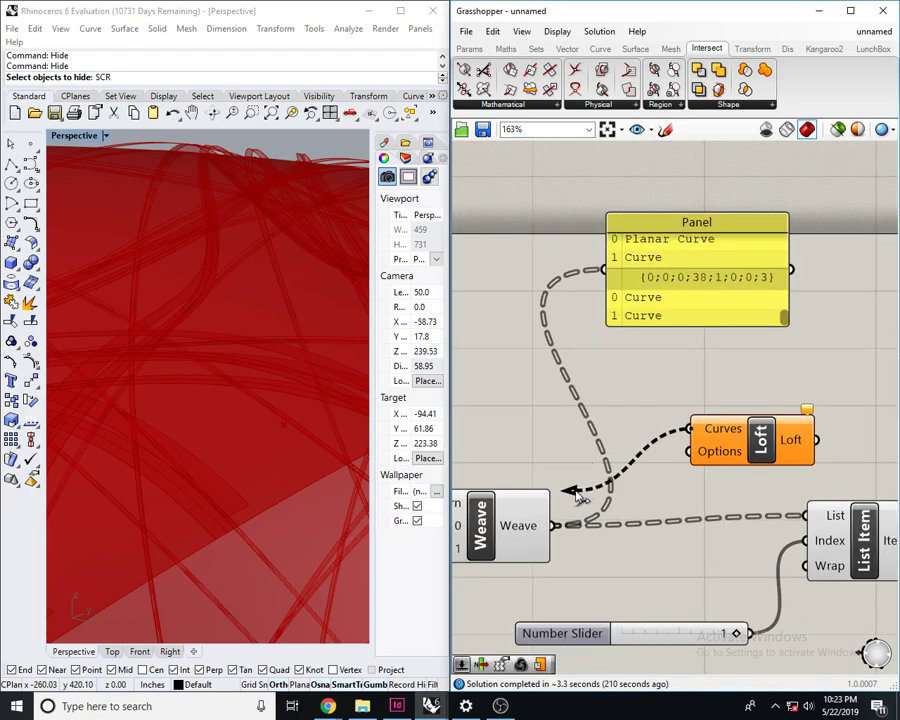
left_click_drag(563, 540, 566, 536)
left_click(745, 445)
- Examine the Loft made from all woven curves around the stadium and check the Weave's output data
right_click_drag(256, 470, 151, 486)
scroll(244, 481, "down", 8)
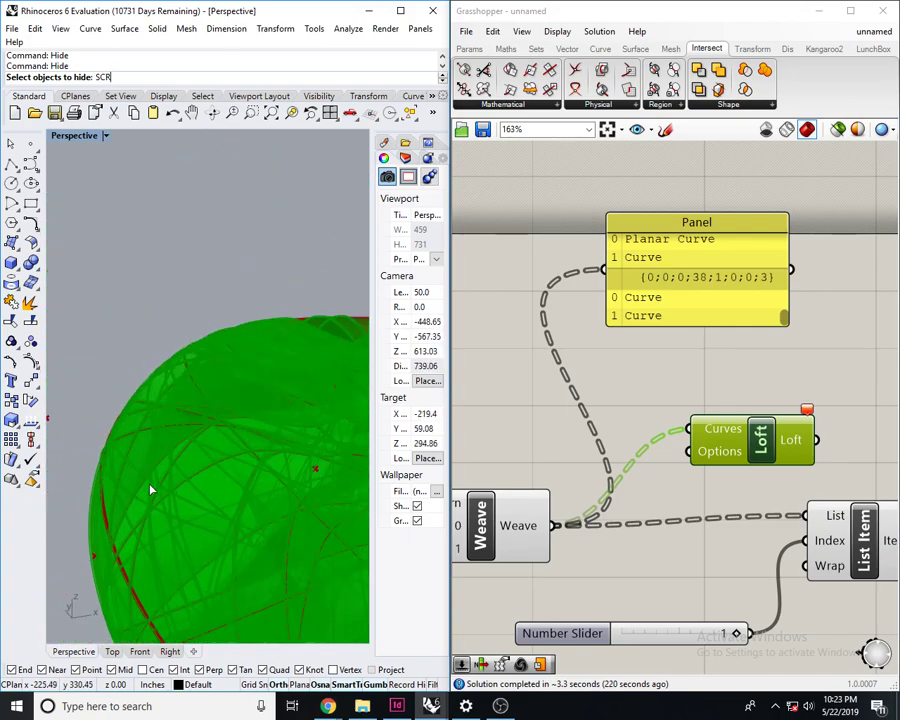
scroll(241, 484, "down", 5)
right_click_drag(241, 484, 197, 370)
scroll(273, 510, "up", 10)
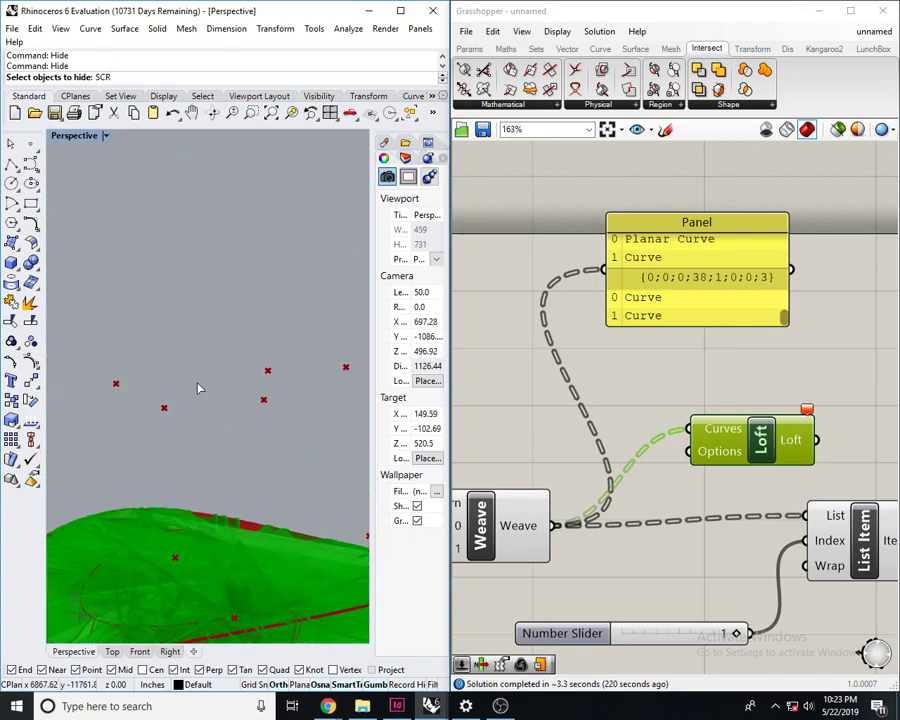
scroll(197, 386, "down", 6)
scroll(228, 522, "up", 5)
right_click_drag(233, 528, 245, 492)
scroll(245, 492, "down", 5)
scroll(215, 554, "up", 5)
right_click_drag(215, 554, 237, 524)
scroll(249, 460, "down", 1)
right_click_drag(249, 460, 223, 508)
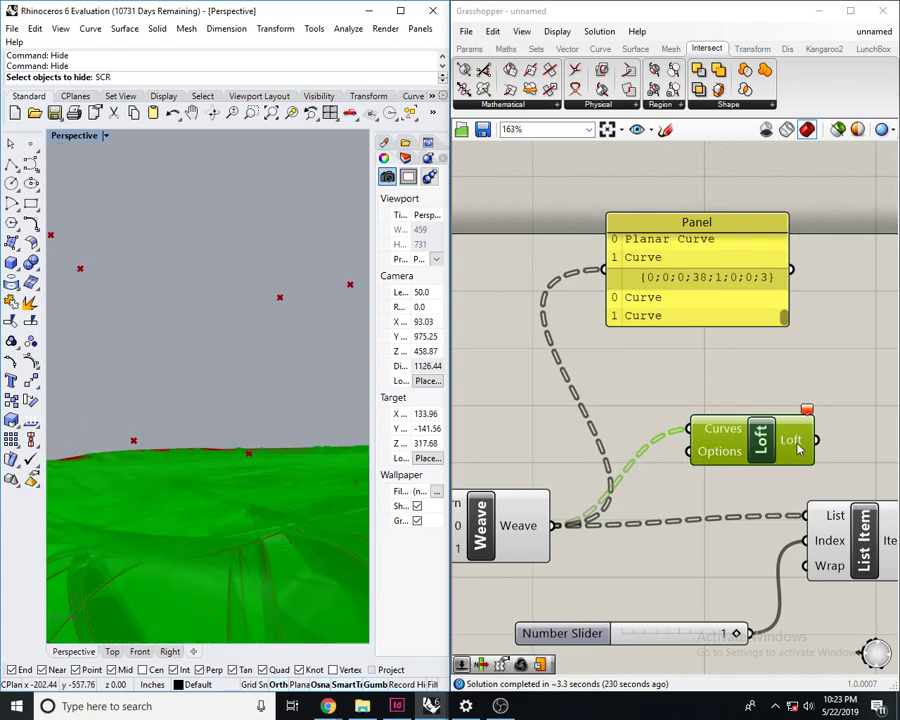
mouse_move(798, 449)
mouse_move(521, 533)
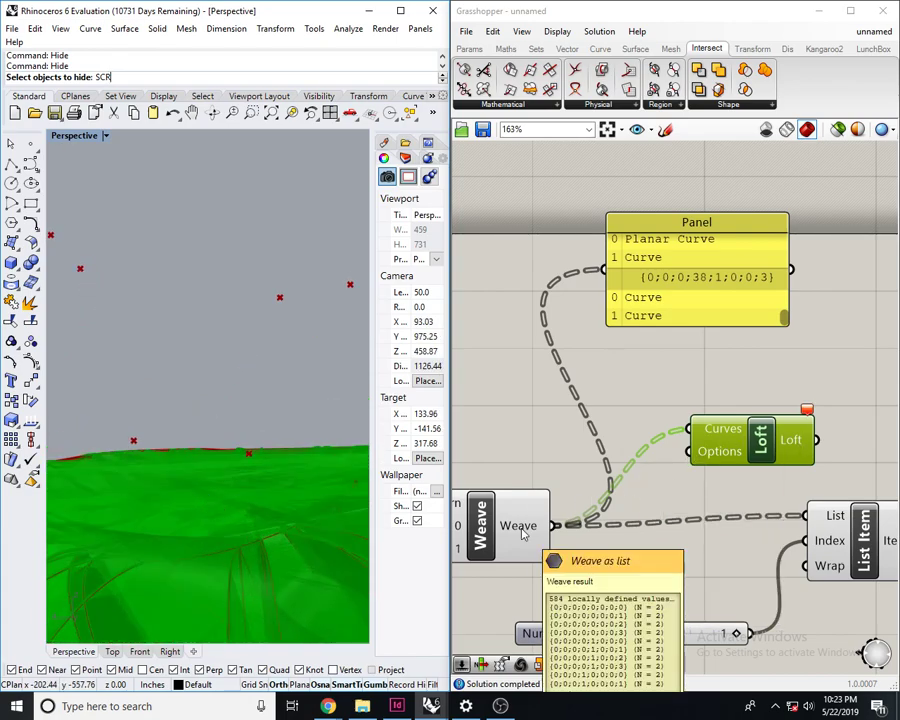
right_click_drag(521, 533, 526, 499)
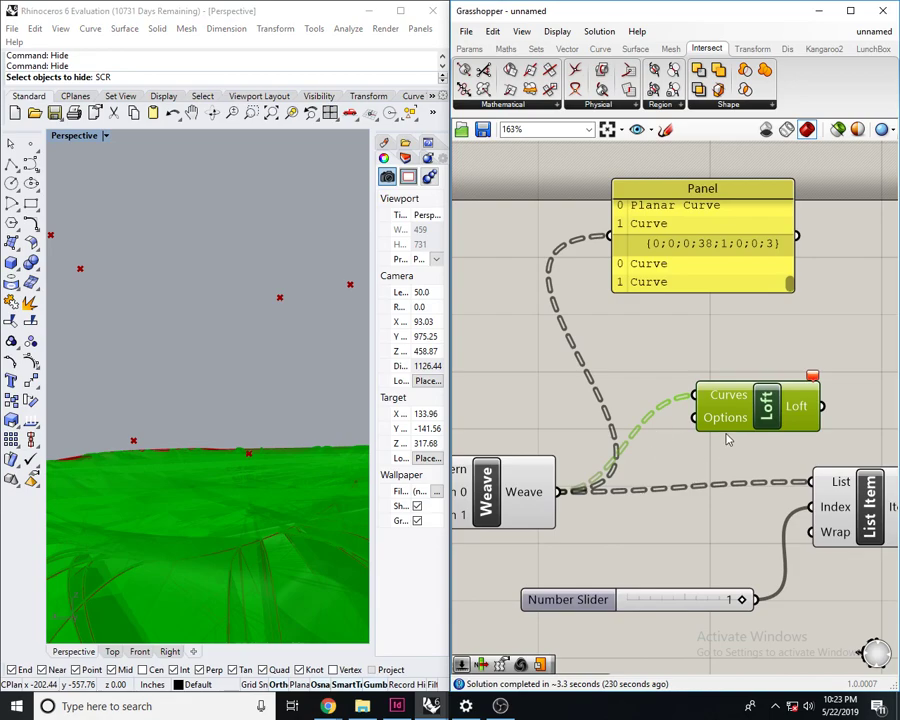
- Return the Weave's panel to its first branches and delete the Loft component fed by the grafted Weave
left_click_drag(788, 290, 800, 208)
left_click(776, 335)
right_click_drag(787, 433, 680, 436)
left_click(722, 428)
key("Delete")
- Delete the List Item fed by the grafted Weave together with its number slider
right_click_drag(680, 500, 698, 400)
left_click(768, 416)
scroll(670, 485, "down", 1)
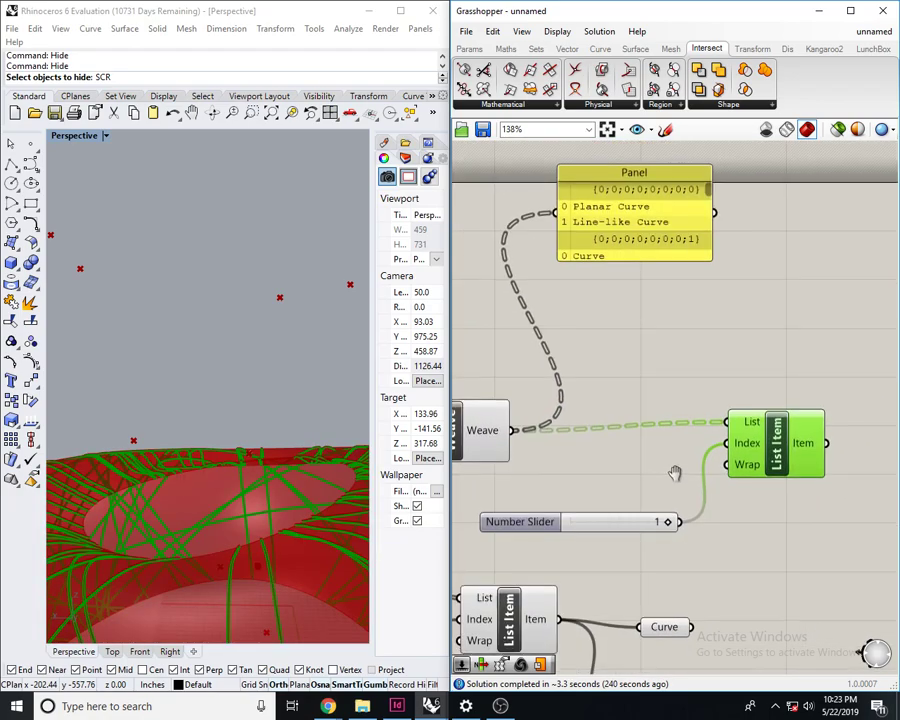
right_click_drag(670, 484, 712, 388)
left_click(729, 473)
left_click_drag(800, 463, 718, 345)
key("Delete")
- Set the index slider feeding the two test List Item components to 4
right_click_drag(727, 562, 665, 393)
left_click(663, 513)
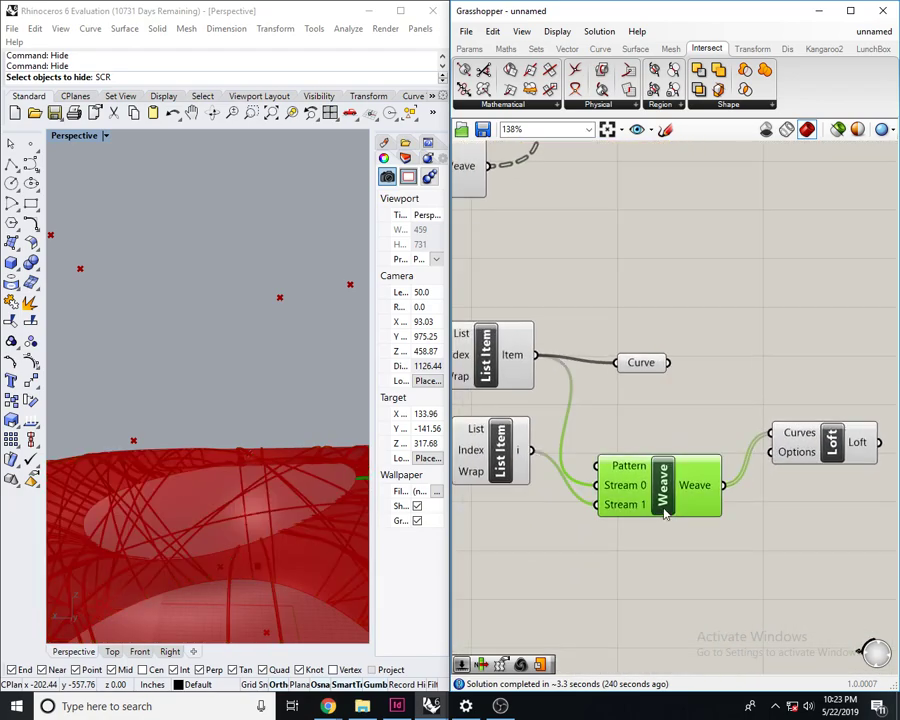
left_click(819, 456)
right_click_drag(504, 470, 632, 457)
right_click(650, 455)
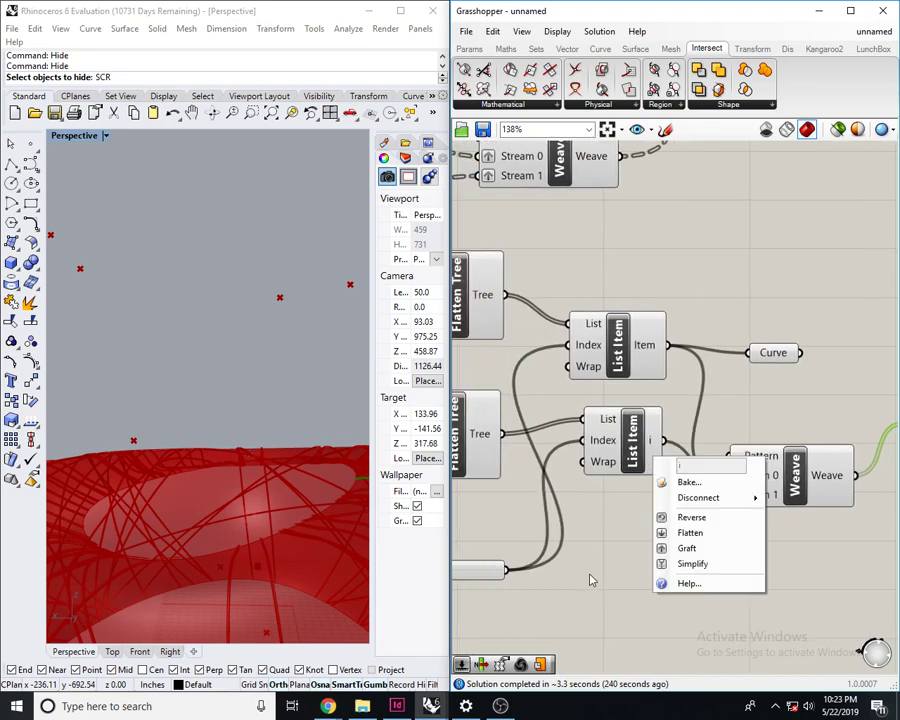
right_click_drag(586, 576, 719, 509)
scroll(549, 495, "up", 3)
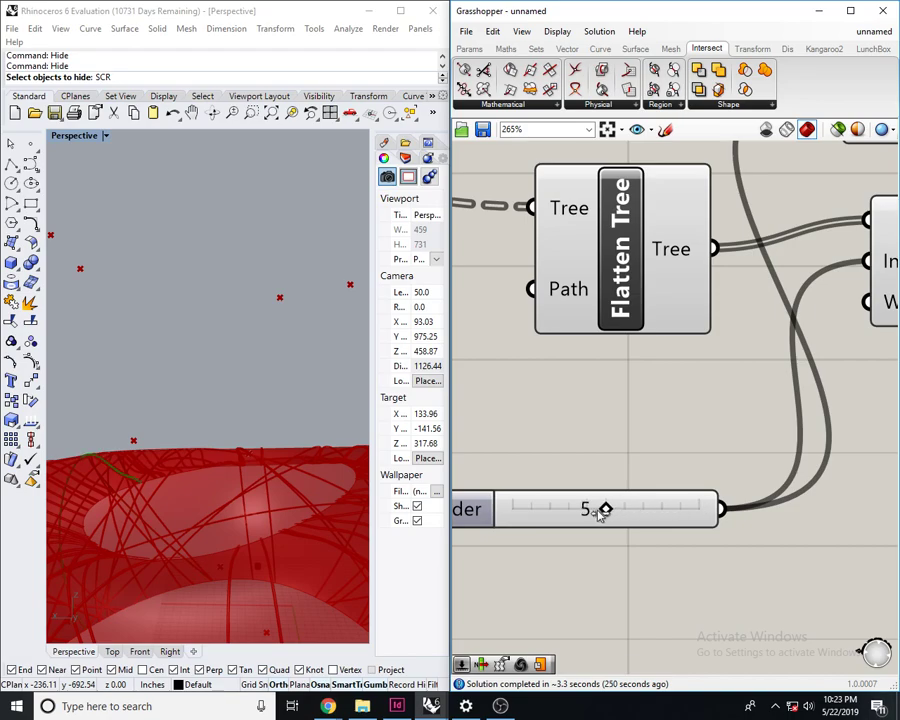
scroll(740, 454, "down", 8)
- Highlight the lower Brep Wireframe's curves and examine them up close on the stadium roof
scroll(580, 396, "up", 4)
left_click(603, 372)
right_click_drag(231, 503, 201, 442)
scroll(127, 452, "up", 10)
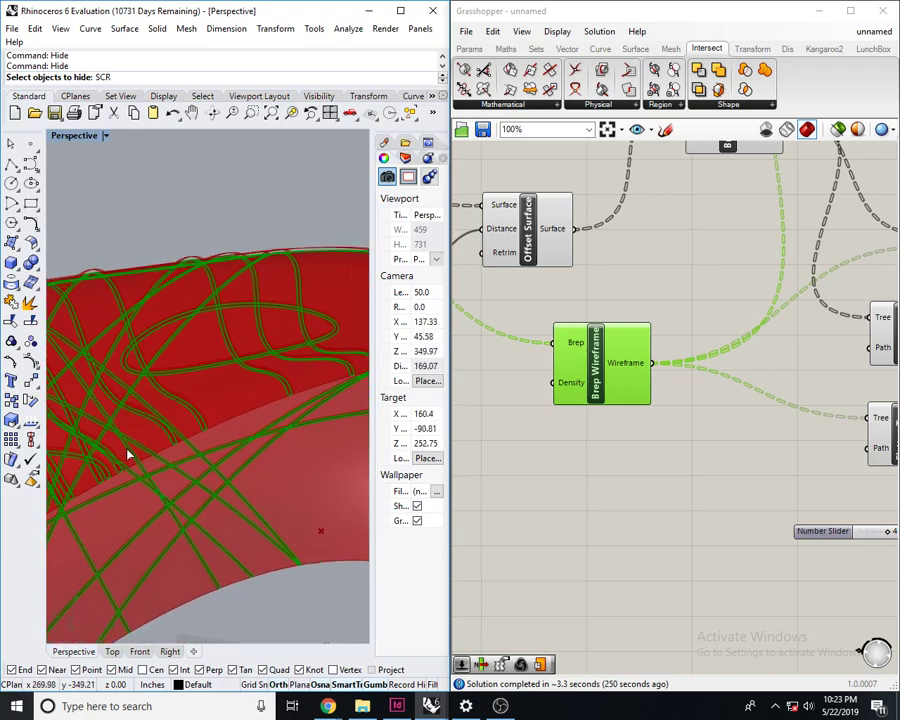
scroll(689, 413, "down", 4)
scroll(596, 476, "up", 4)
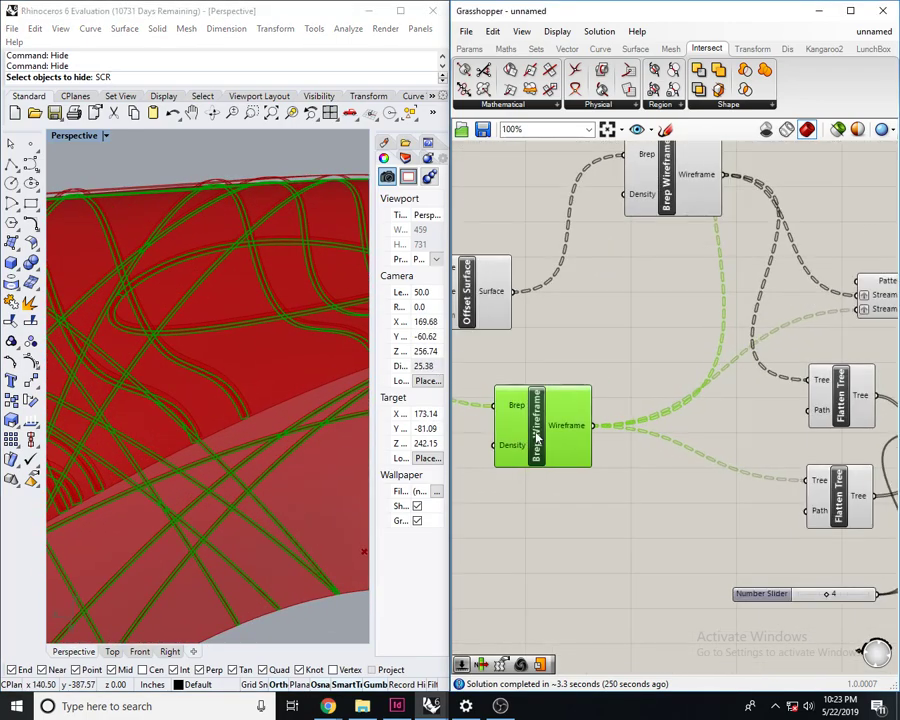
right_click_drag(625, 428, 590, 449)
- Move the two Brep Wireframe components so they stack in one column before the Weave
left_click_drag(545, 450, 640, 331)
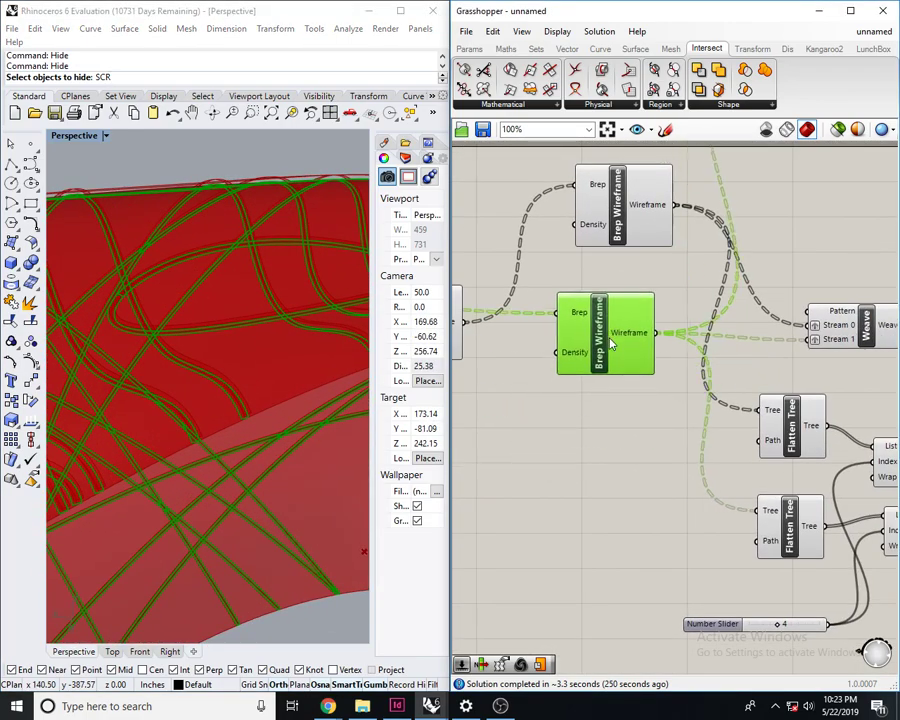
scroll(610, 380, "down", 4)
scroll(662, 433, "up", 4)
right_click_drag(647, 355, 609, 371)
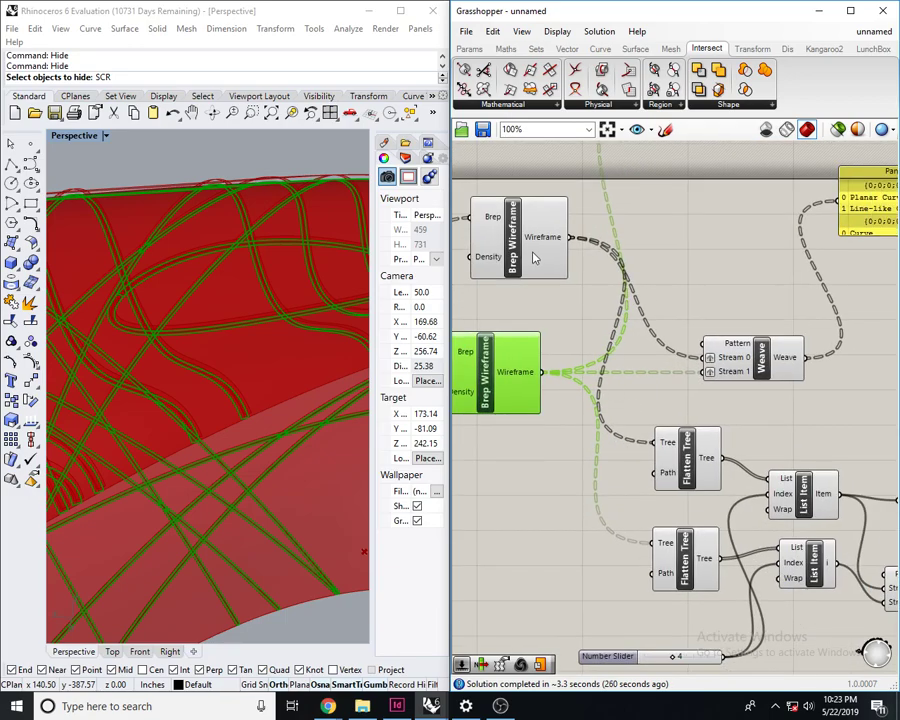
left_click_drag(533, 252, 503, 245)
- Compare the wireframe panel's branches and the viewport curves of the two Brep Wireframe components
right_click_drag(613, 392, 599, 416)
scroll(595, 432, "down", 4)
scroll(682, 275, "up", 6)
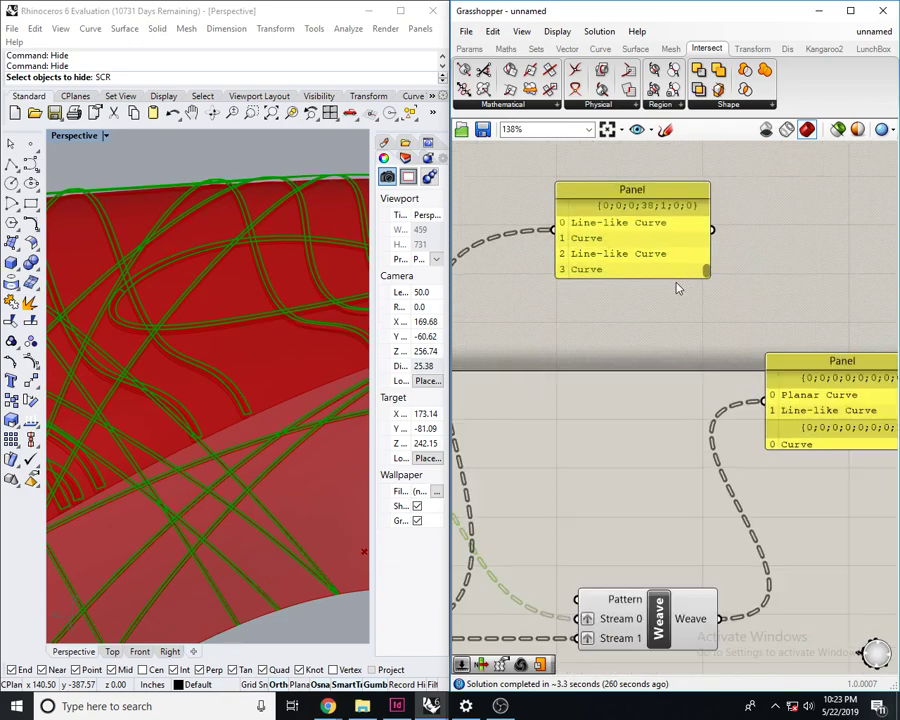
scroll(704, 262, "down", 1)
scroll(686, 372, "down", 4)
scroll(697, 427, "up", 5)
right_click_drag(697, 426, 774, 371)
left_click(590, 459)
right_click_drag(668, 398, 612, 402)
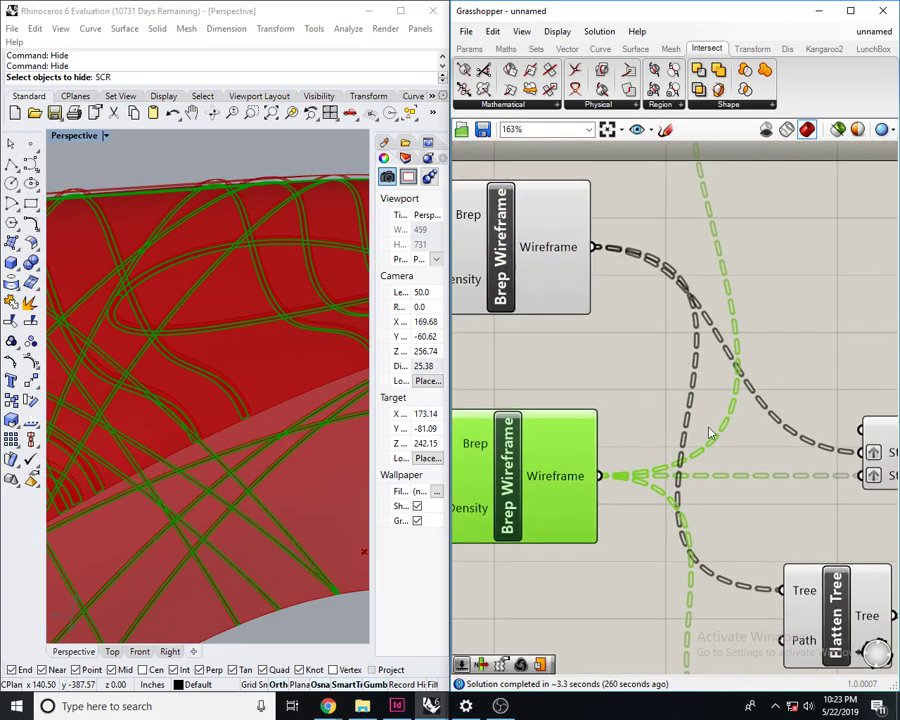
right_click_drag(748, 434, 673, 442)
right_click_drag(775, 440, 744, 403)
scroll(756, 395, "up", 1)
scroll(678, 433, "down", 2)
right_click_drag(592, 453, 757, 479)
left_click(572, 285)
left_click(564, 456)
left_click(606, 405)
right_click_drag(606, 423, 590, 430)
left_click(575, 332)
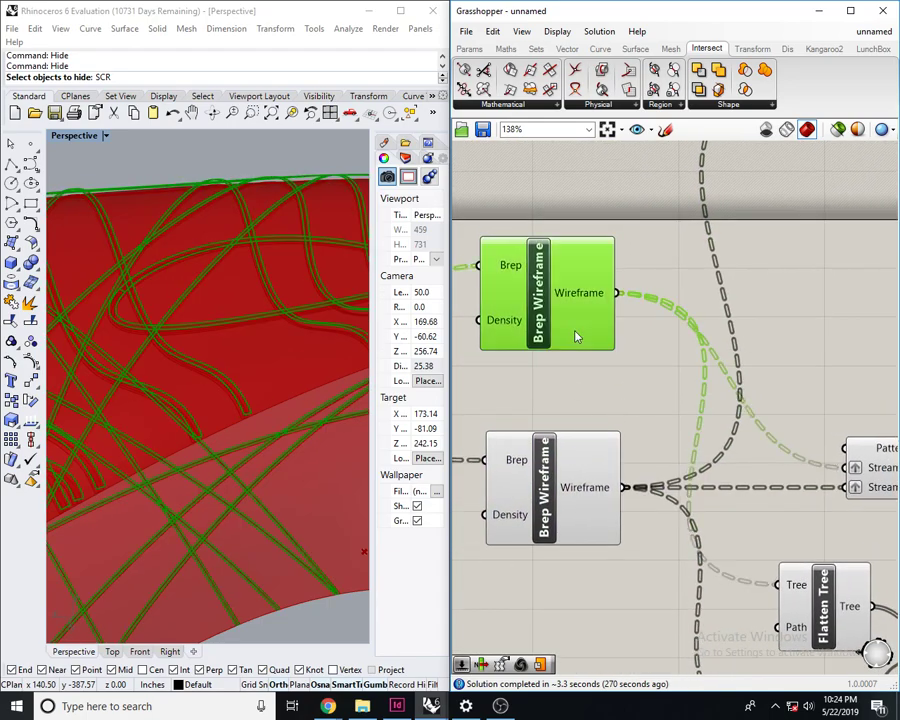
- Trace the wireframes through the Flatten Tree components and compare the outputs of the two List Item components
mouse_move(725, 493)
right_mouse_down()
mouse_move(643, 400)
mouse_move(655, 418)
right_mouse_up()
right_click_drag(725, 415, 653, 432)
mouse_move(748, 522)
right_mouse_down()
mouse_move(632, 477)
mouse_move(675, 396)
right_mouse_up()
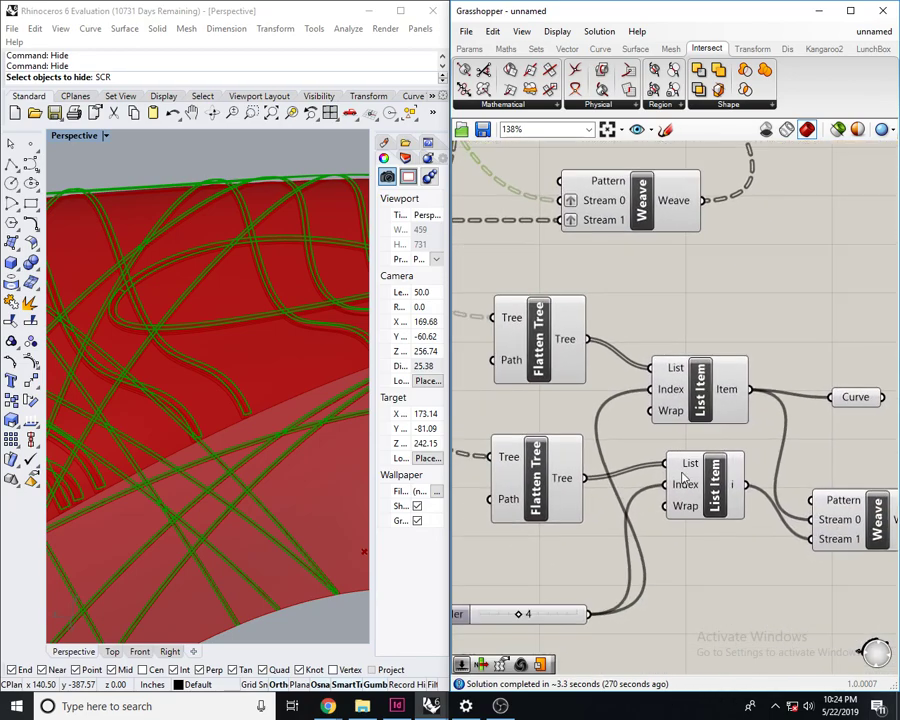
right_click_drag(739, 447, 722, 451)
left_click(681, 397)
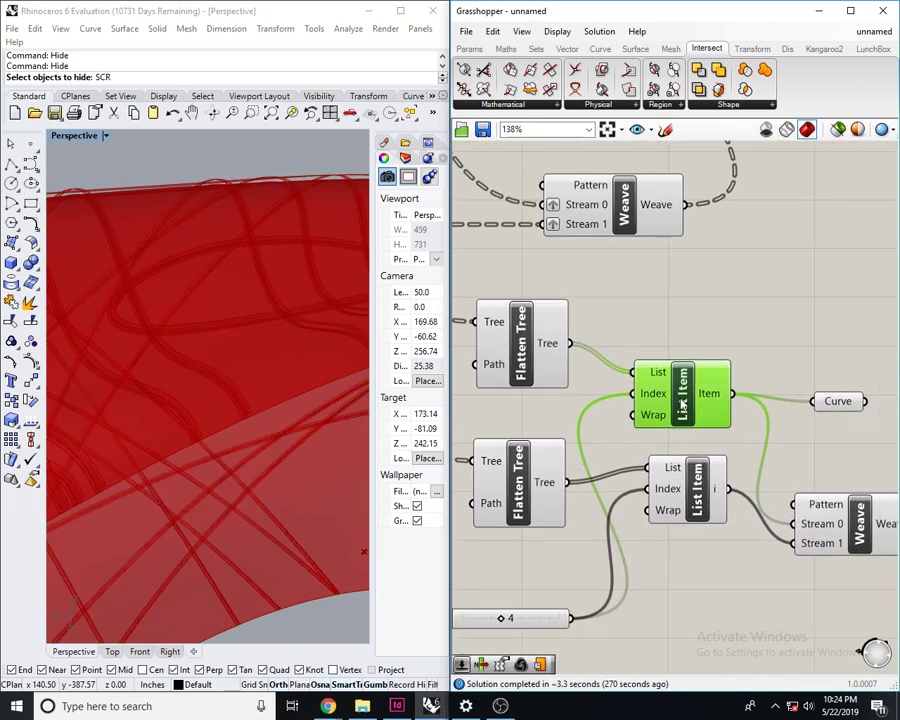
left_click(694, 476)
left_click(706, 385)
left_click(697, 477)
left_click(726, 381)
left_click(780, 374)
right_click_drag(780, 374, 675, 426)
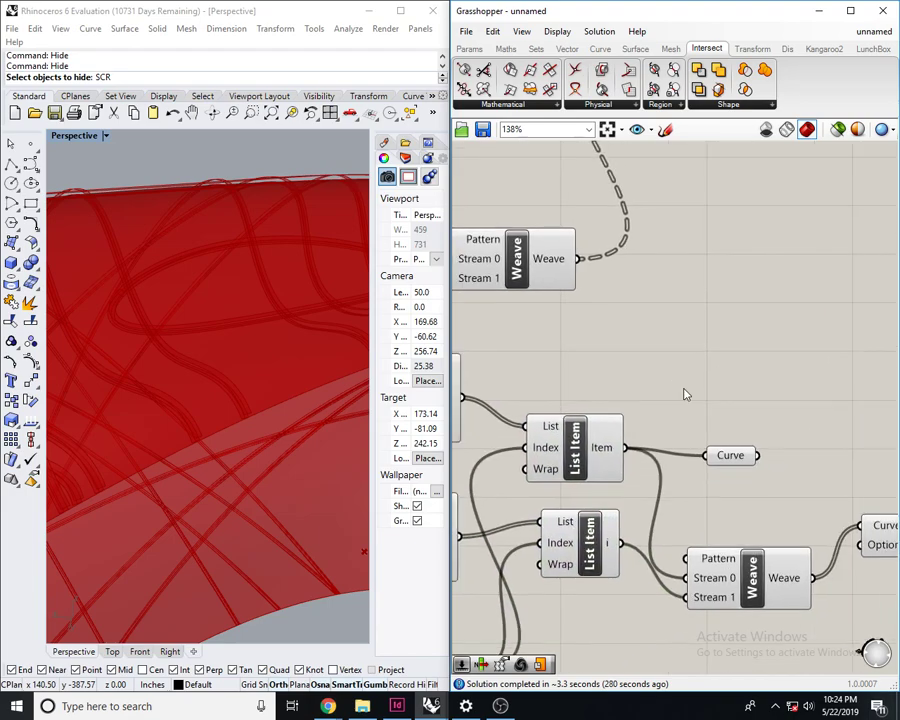
- Trace the definition back to the Loft feeding Offset Surface and examine its surfaces across the stadium
scroll(703, 356, "down", 2)
right_click_drag(728, 441, 697, 451)
scroll(697, 450, "up", 2)
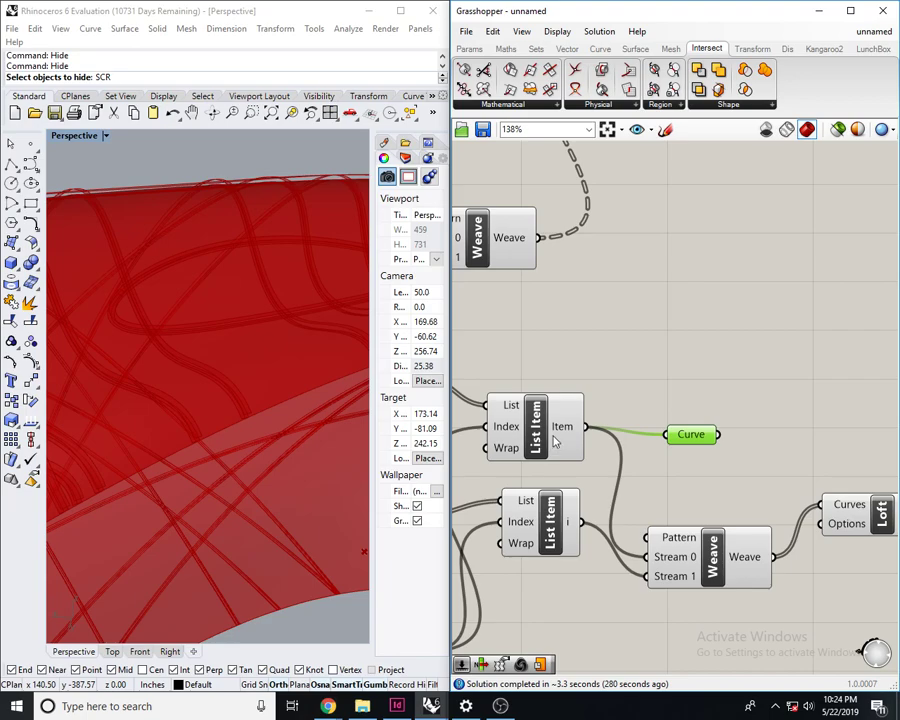
scroll(703, 424, "down", 3)
scroll(707, 422, "down", 4)
right_click_drag(622, 426, 695, 434)
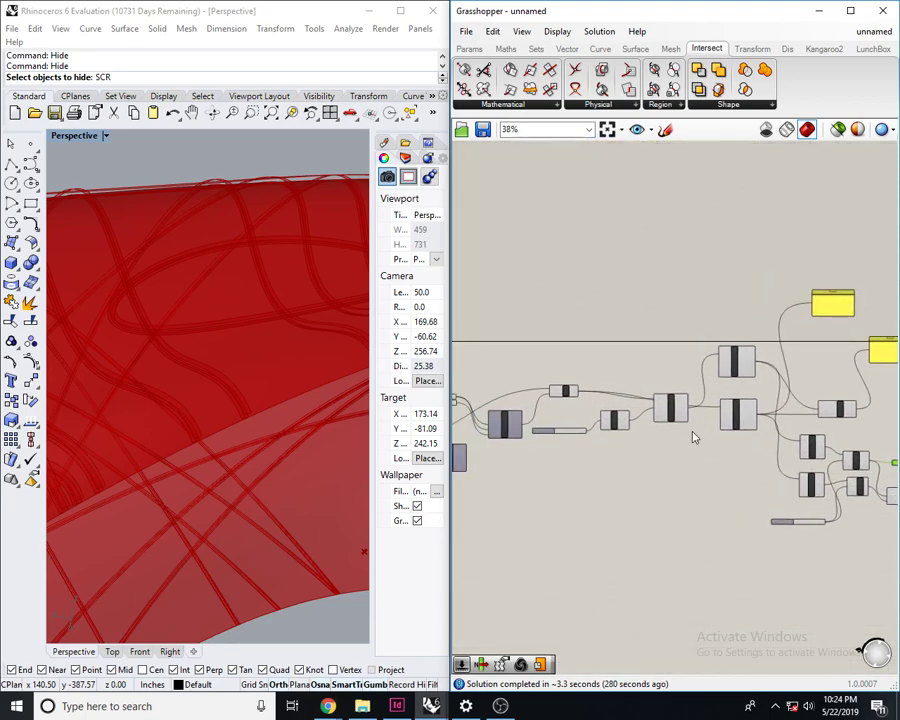
scroll(642, 418, "up", 4)
left_click(592, 428)
left_click(617, 468)
right_click_drag(617, 468, 726, 464)
left_click(582, 353)
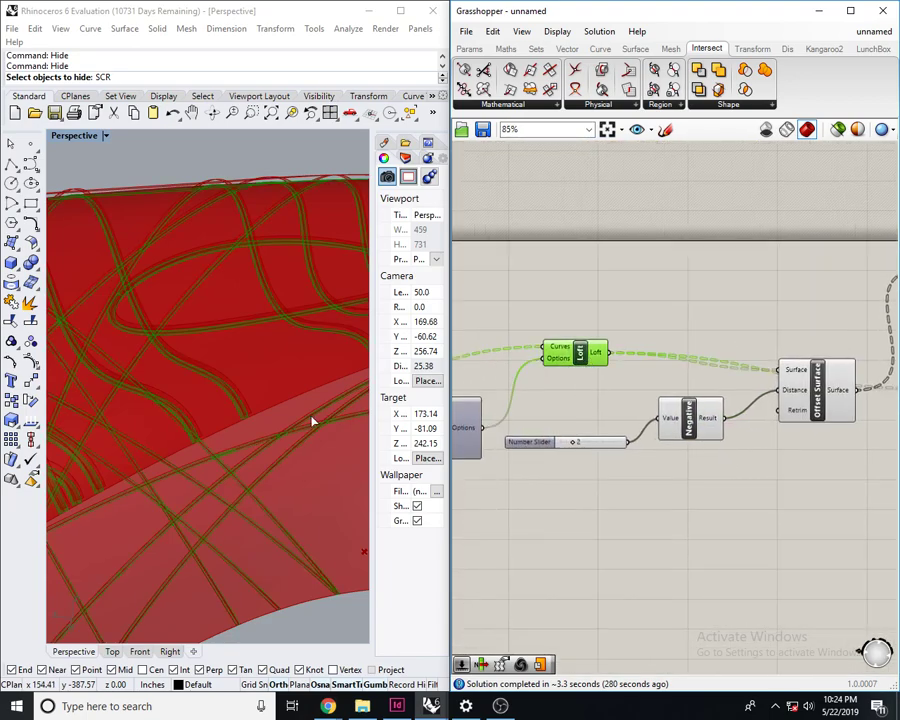
right_click_drag(196, 419, 217, 420)
scroll(205, 422, "down", 6)
scroll(194, 424, "down", 20)
scroll(163, 428, "up", 20)
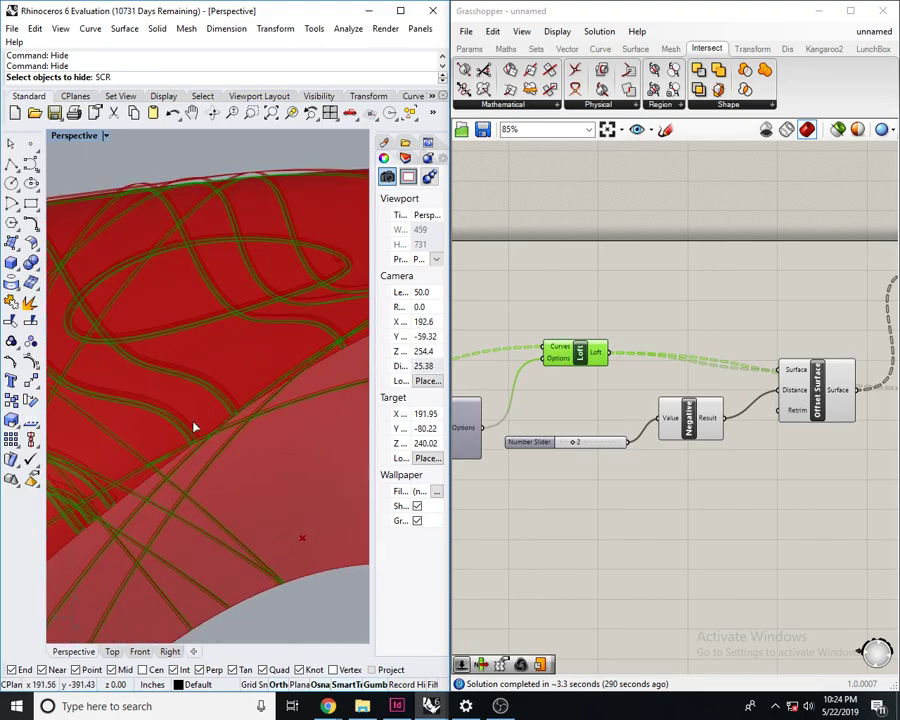
scroll(197, 452, "down", 2)
scroll(197, 453, "down", 20)
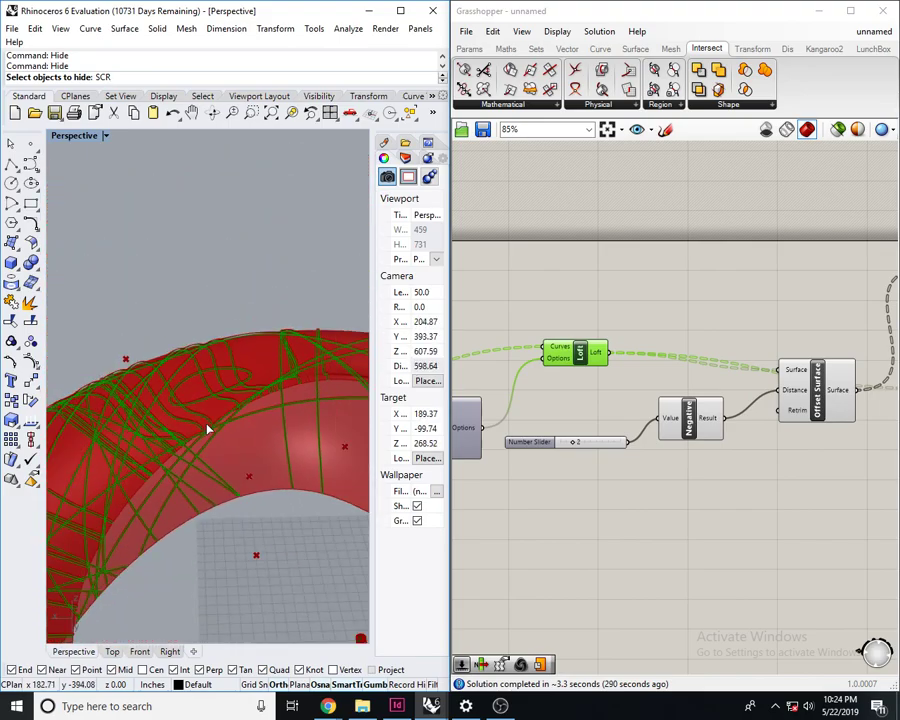
- Compare the Loft's original surfaces with the Offset Surface result up close in the viewport
right_click_drag(240, 520, 172, 480)
scroll(248, 471, "up", 15)
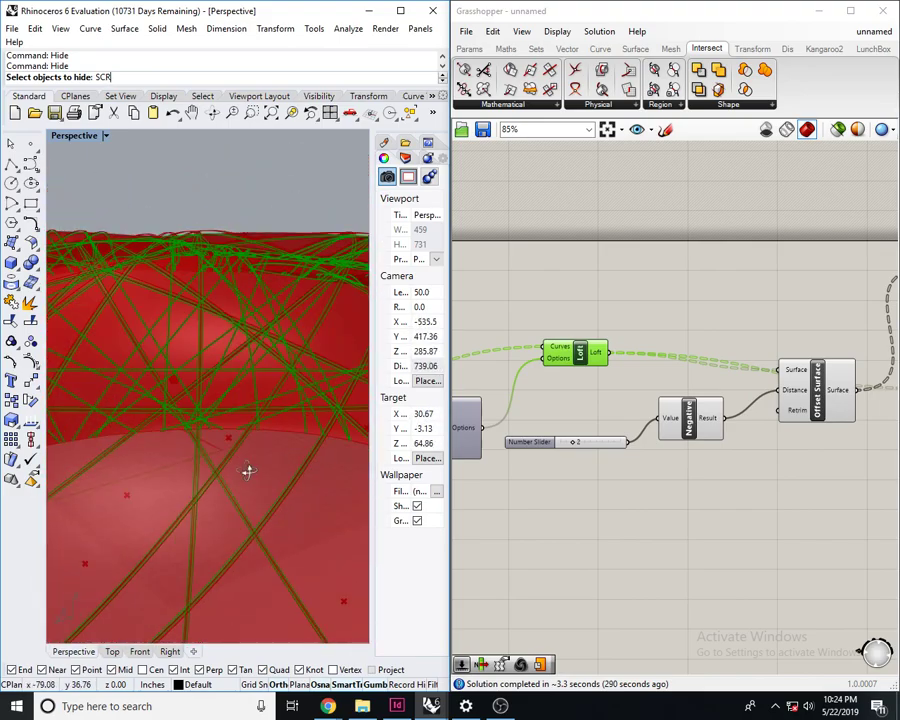
right_click_drag(248, 471, 340, 466)
scroll(250, 468, "down", 2)
scroll(308, 385, "up", 12)
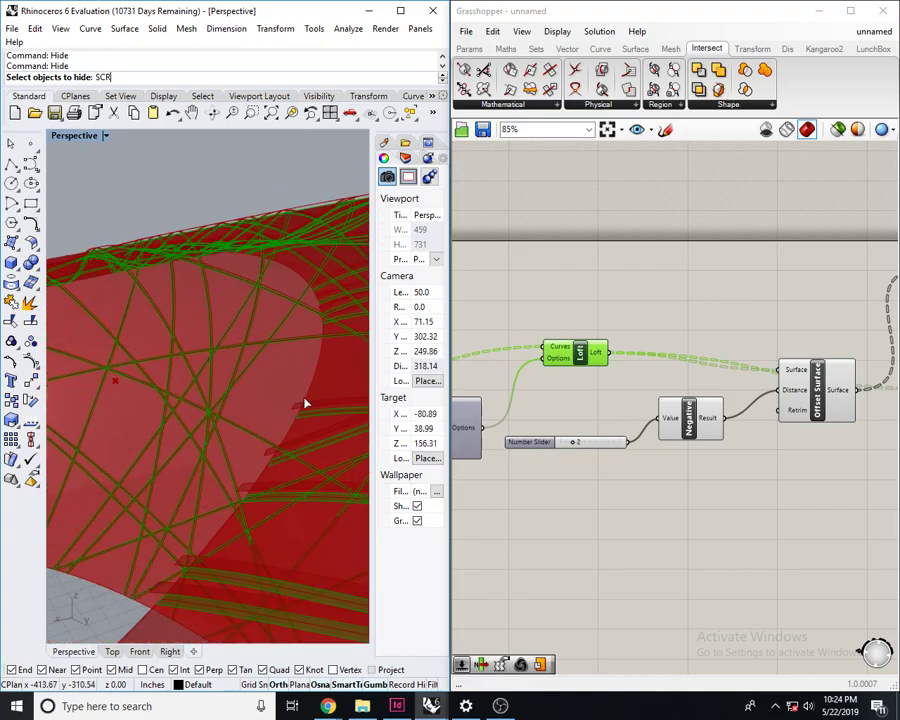
left_click(783, 298)
right_click_drag(783, 298, 535, 332)
scroll(576, 410, "up", 1)
left_click(560, 427)
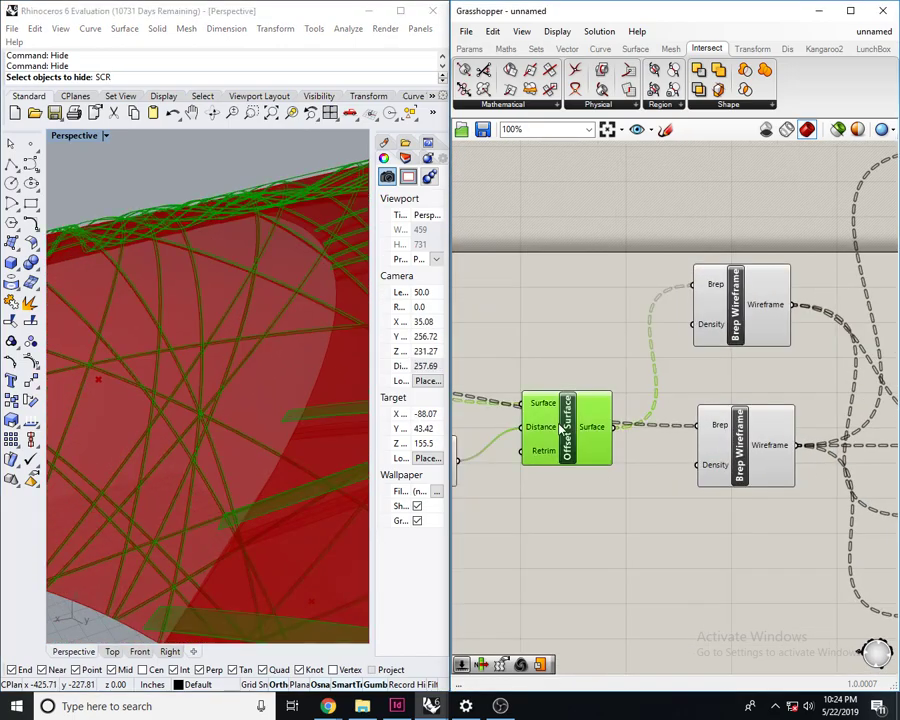
right_click_drag(244, 530, 217, 512)
scroll(623, 490, "up", 2)
- Move the Offset Surface component up beside the upper Brep Wireframe and shift the Weave slightly up
left_click_drag(546, 446, 547, 309)
scroll(550, 355, "down", 2)
right_click_drag(550, 355, 666, 359)
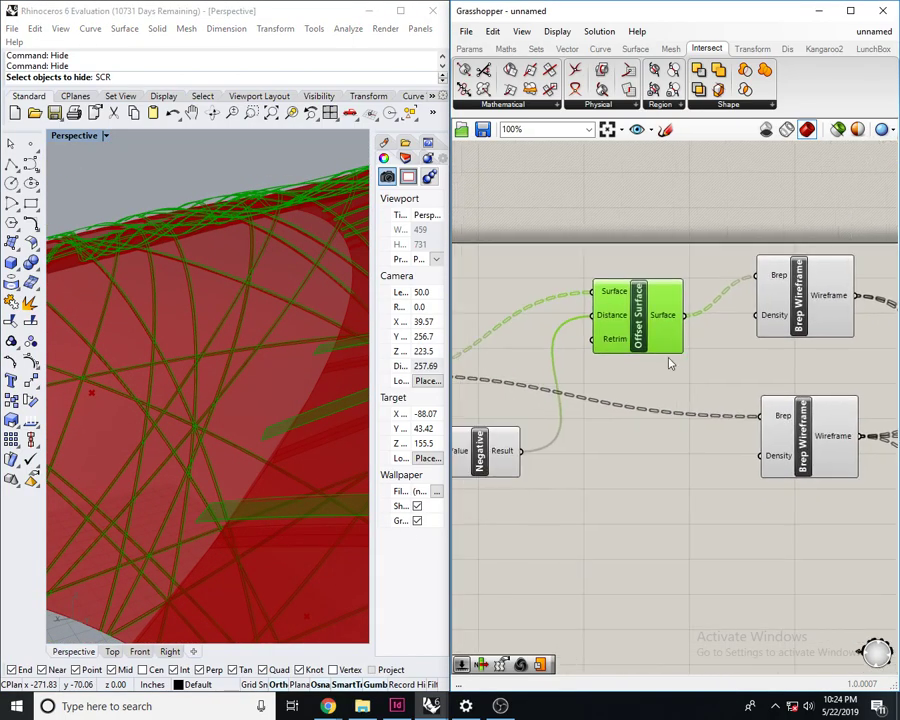
right_click_drag(783, 421, 719, 423)
left_click_drag(719, 557, 660, 300)
mouse_move(276, 463)
right_mouse_down()
mouse_move(271, 474)
mouse_move(274, 462)
right_mouse_up()
left_click(782, 544)
right_click_drag(846, 484, 534, 482)
left_click_drag(722, 425, 686, 391)
double_click(775, 418)
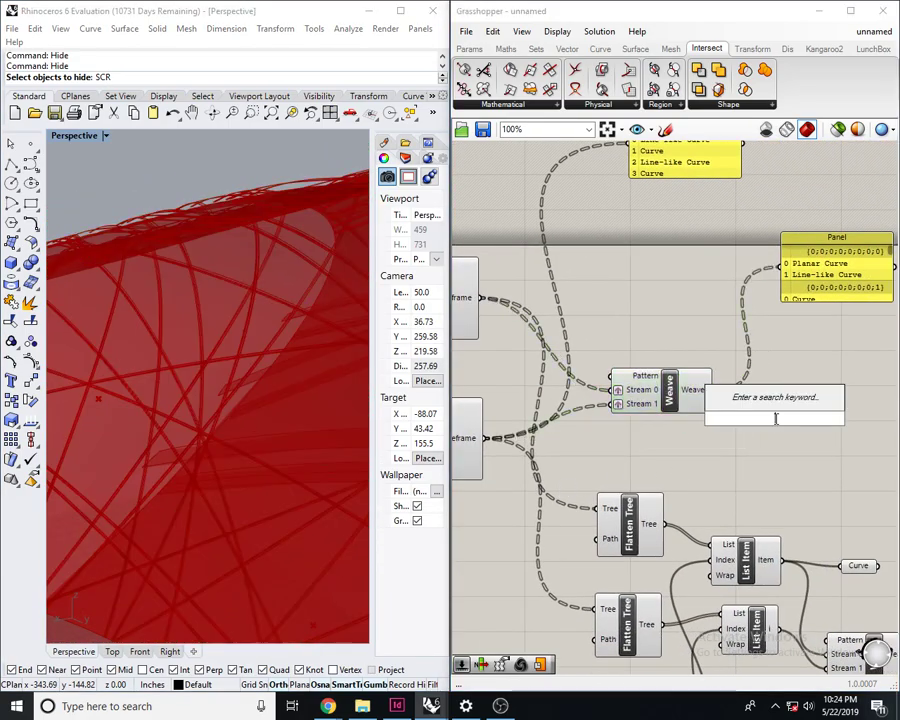
type("loft")
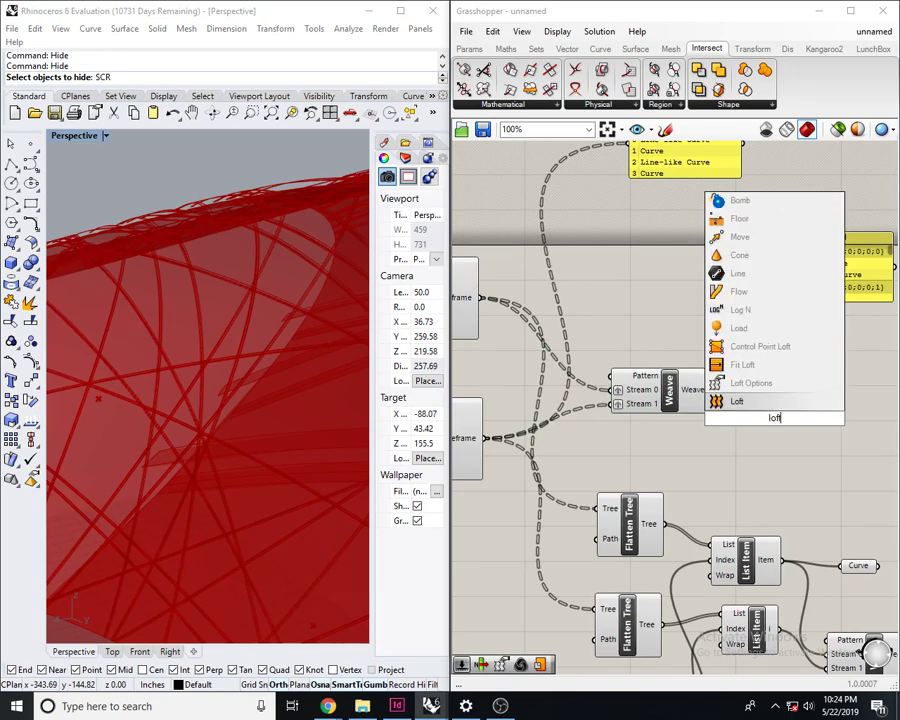
double_click(798, 445)
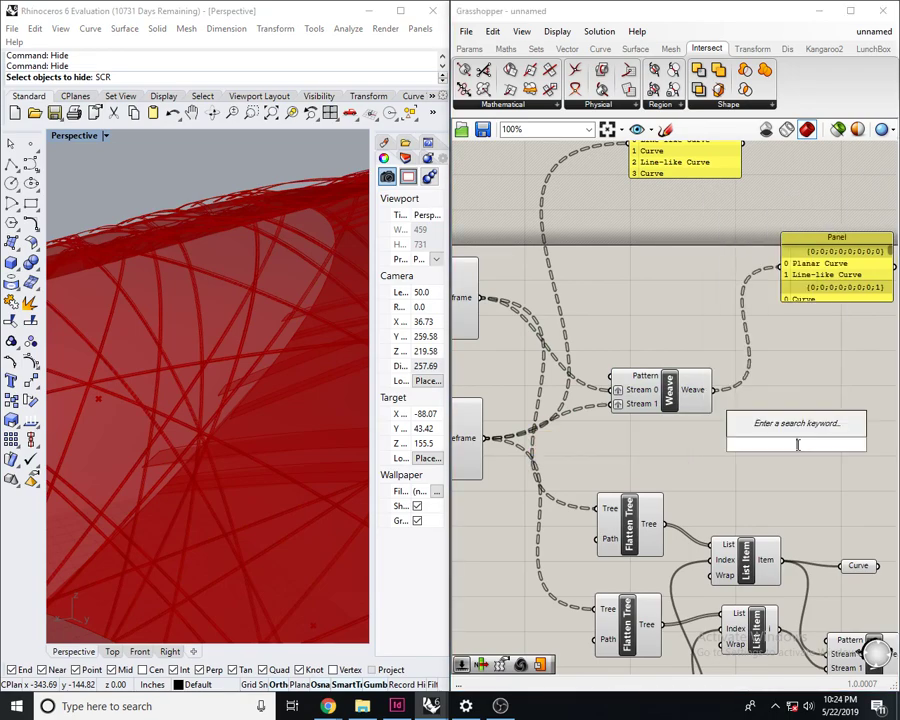
type("edge")
key("Escape")
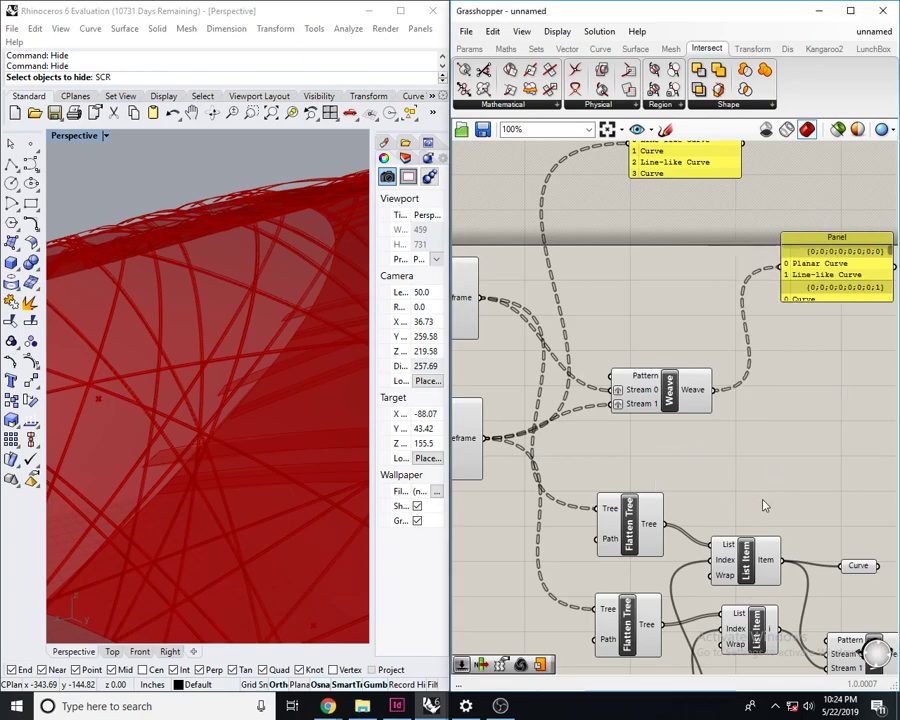
- Add a Ruled Surface component and place it just below the Weave fed by the two Brep Wireframes
double_click(763, 500)
type("rule")
key("Return")
right_click_drag(683, 466, 781, 483)
left_click_drag(841, 503, 769, 459)
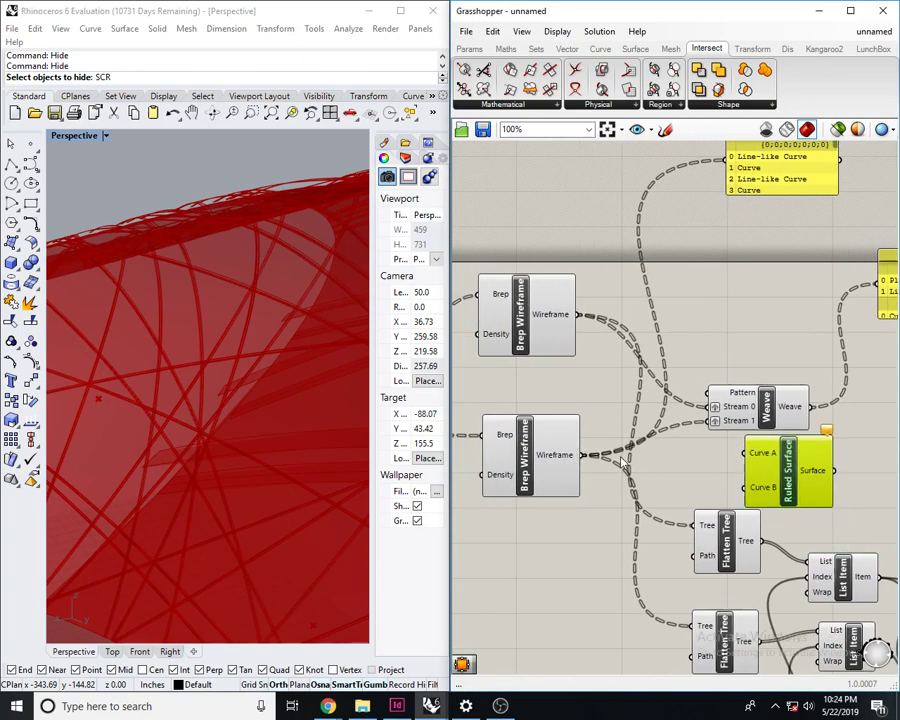
- Graft the Wireframe outputs of both Brep Wireframe components
scroll(621, 457, "down", 1)
right_click_drag(652, 449, 616, 447)
scroll(616, 447, "up", 1)
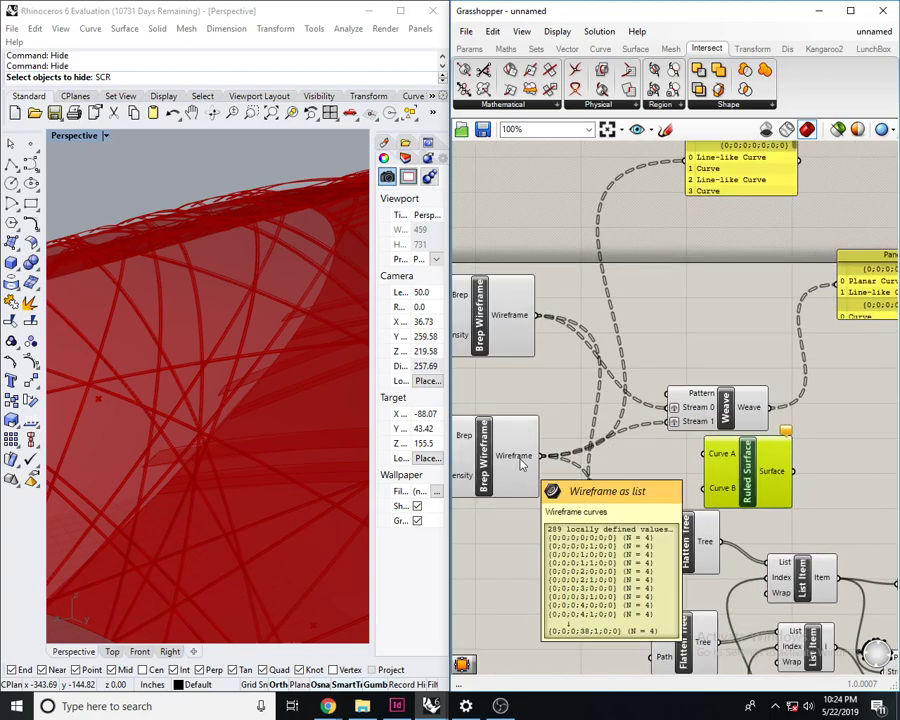
right_click(520, 462)
left_click(558, 552)
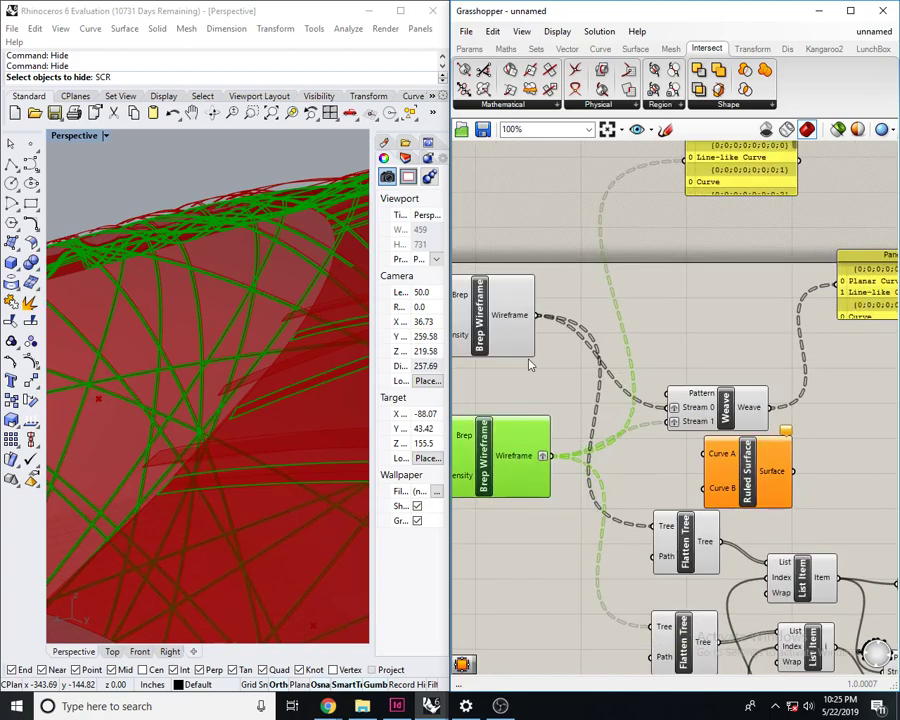
right_click(516, 317)
left_click(552, 389)
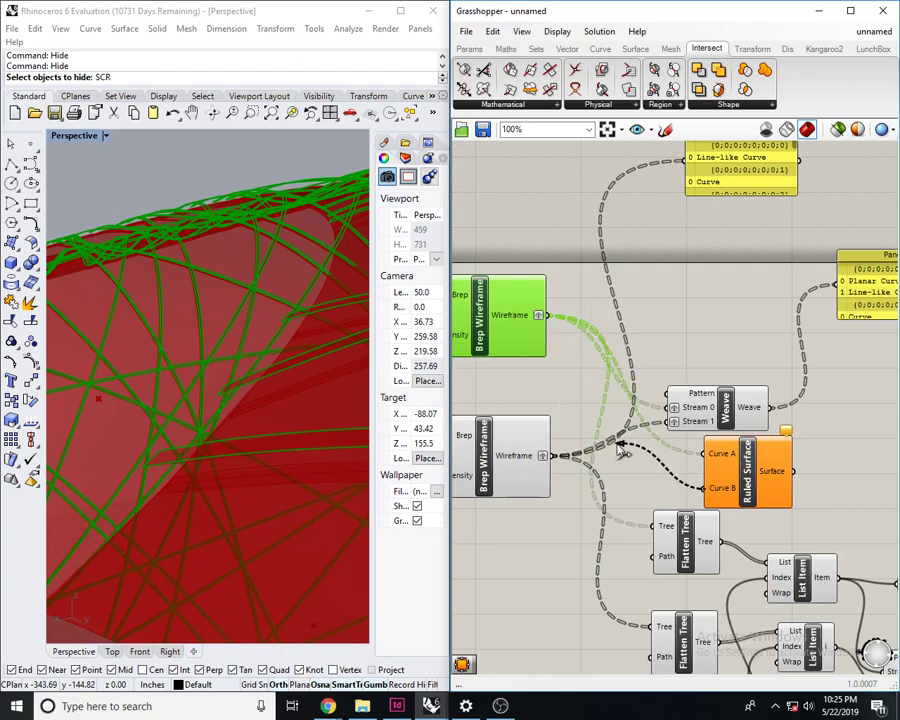
- Wire the upper and lower wireframes into the Ruled Surface's Curve A and Curve B and examine the surfaces
left_click_drag(622, 447, 545, 456)
right_click_drag(743, 476, 697, 482)
left_click(697, 482)
right_click_drag(249, 349, 199, 380)
scroll(258, 386, "down", 12)
right_click_drag(258, 386, 235, 330)
scroll(223, 391, "up", 6)
right_click_drag(600, 300, 578, 300)
left_click_drag(695, 500, 805, 485)
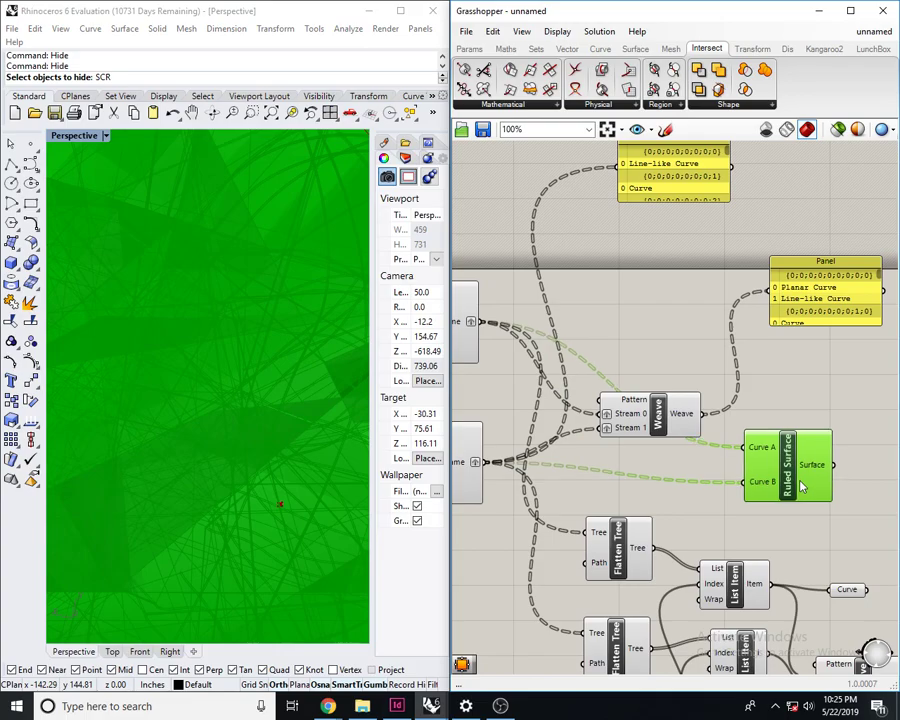
- Trace back to the Flip Curve feeding the earlier Ruled Surface, examine its curves, and shift the component slightly
right_click_drag(603, 495, 693, 408)
scroll(693, 408, "down", 7)
right_click_drag(490, 452, 734, 418)
scroll(610, 416, "up", 4)
right_click_drag(652, 425, 573, 446)
scroll(785, 400, "up", 2)
scroll(794, 401, "down", 2)
right_click_drag(701, 405, 770, 388)
right_click_drag(545, 430, 695, 412)
scroll(577, 448, "up", 2)
left_click(585, 441)
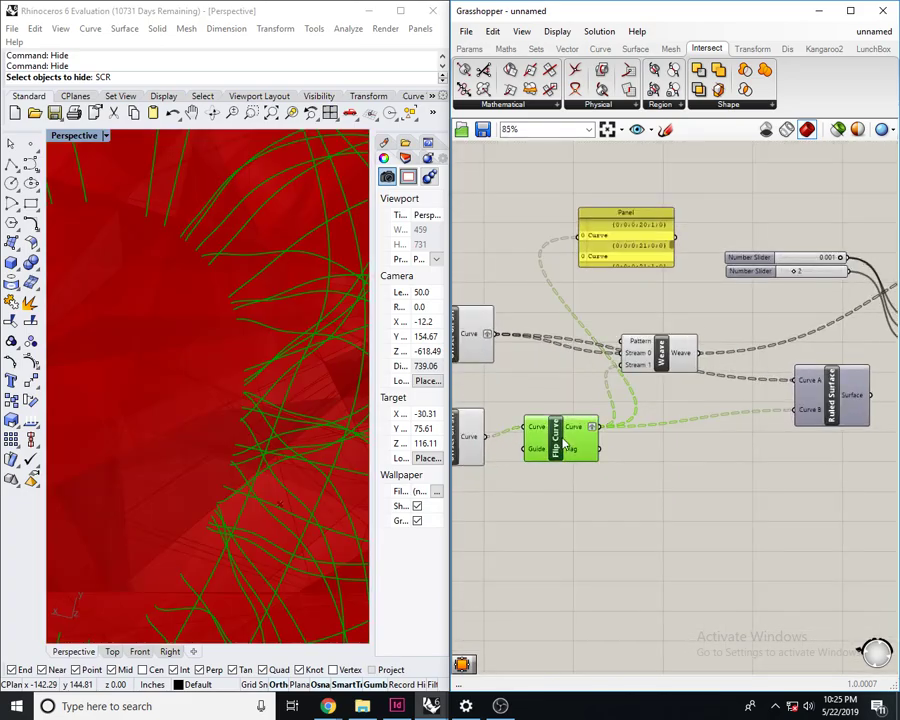
left_click_drag(586, 438, 582, 464)
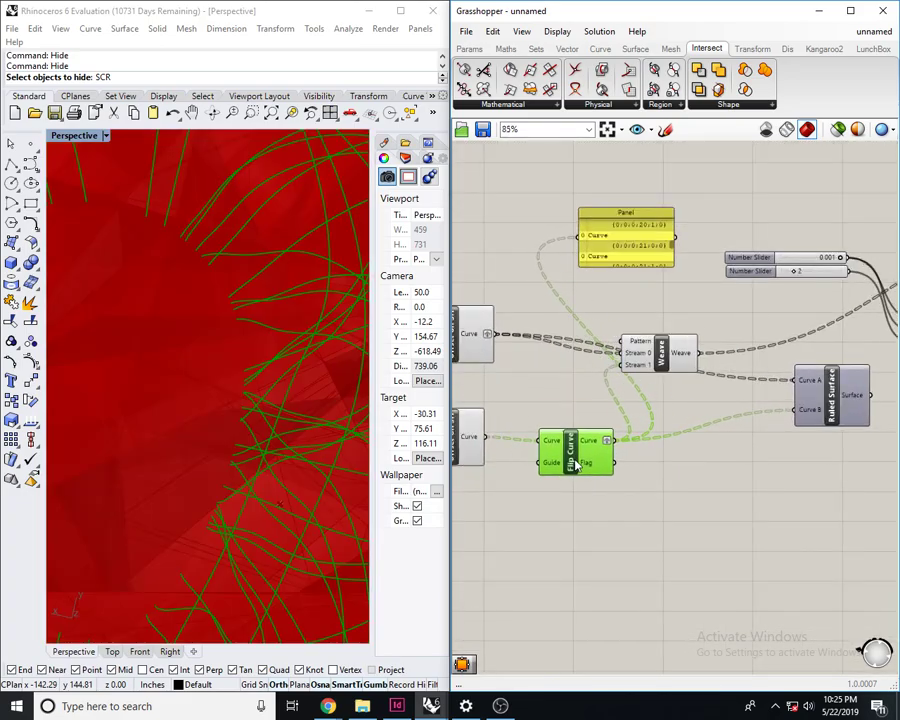
- Return to the wireframe section and examine the Offset Surface's output in the viewport
right_click_drag(226, 372, 330, 440)
scroll(693, 479, "down", 2)
right_click_drag(879, 443, 622, 442)
right_click_drag(892, 322, 731, 346)
scroll(731, 342, "up", 3)
left_click(740, 285)
scroll(783, 358, "down", 2)
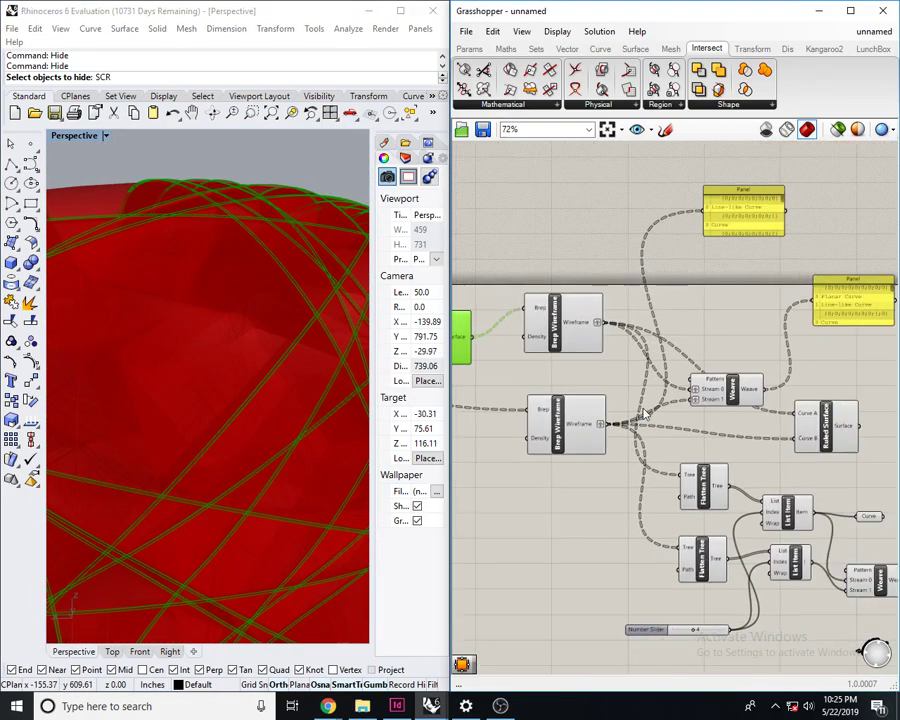
- Insert a Flip Curve component between the lower Brep Wireframe and the new Ruled Surface's Curve B input
scroll(600, 506, "up", 3)
double_click(600, 492)
right_click_drag(600, 492, 499, 572)
scroll(499, 572, "down", 2)
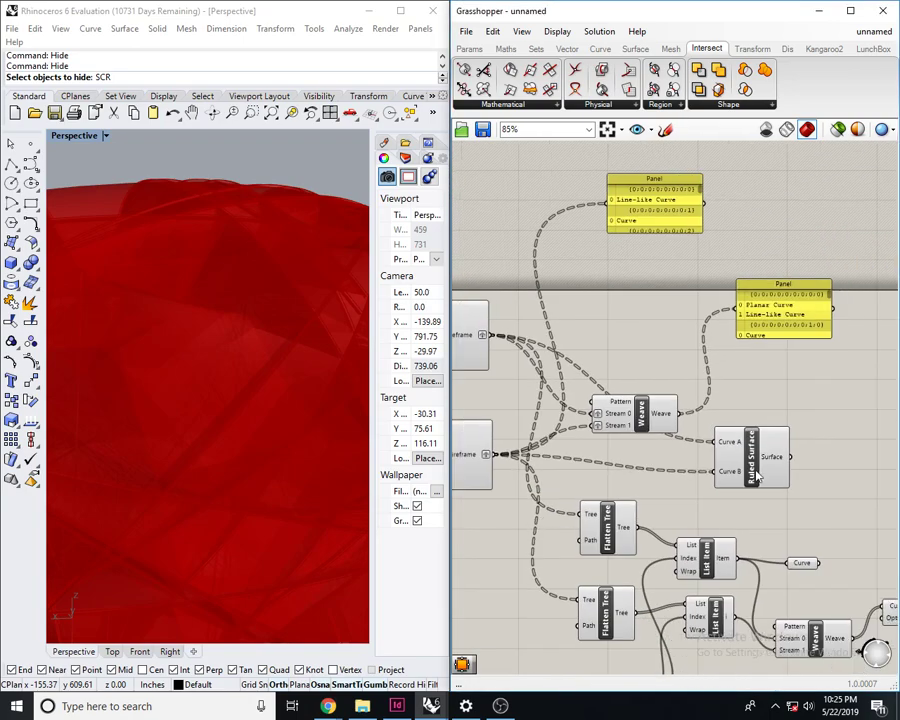
scroll(815, 478, "up", 1)
double_click(815, 478)
type("fli")
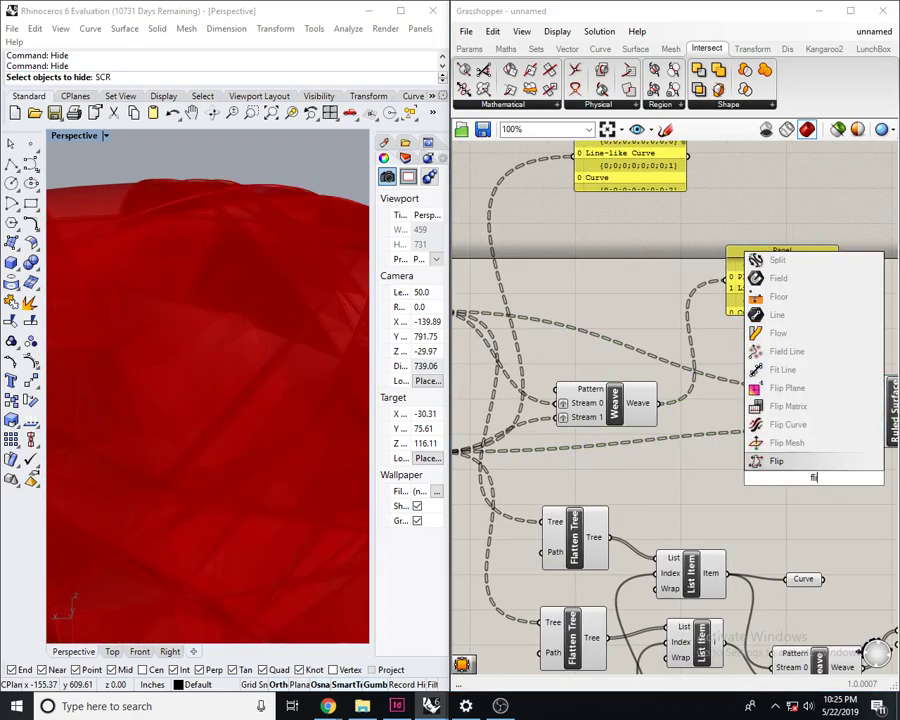
left_click(815, 450)
left_click_drag(783, 466, 569, 441)
scroll(700, 440, "down", 2)
scroll(860, 410, "up", 3)
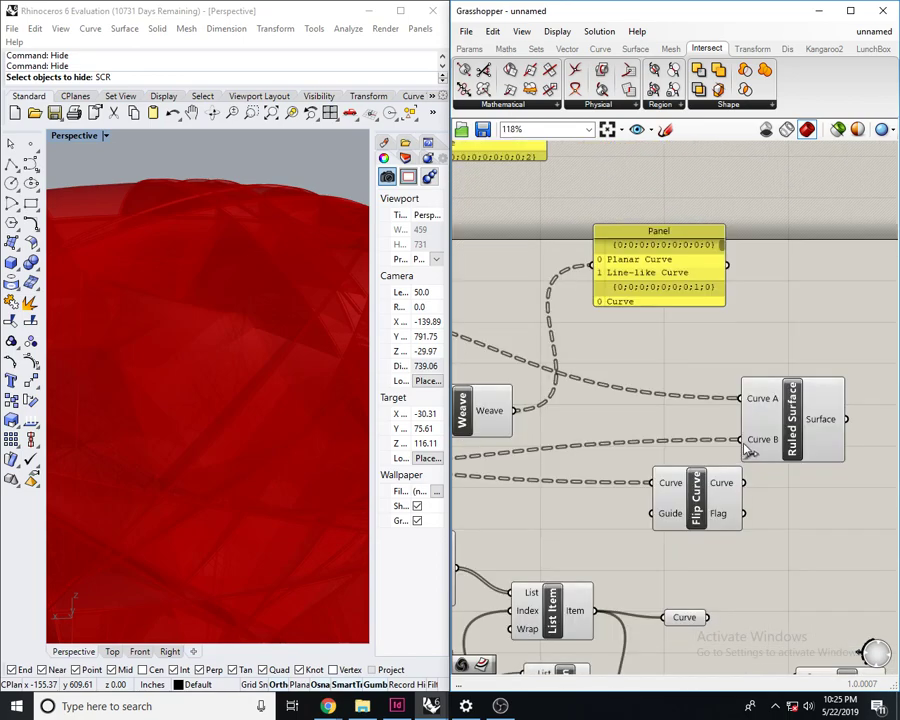
left_click(843, 440)
- Attach a Panel to the new Flip Curve's Curve output and examine the flipped curves and their data branches
mouse_move(260, 440)
right_mouse_down()
mouse_move(225, 440)
mouse_move(203, 475)
mouse_move(248, 445)
right_mouse_up()
left_click(702, 521)
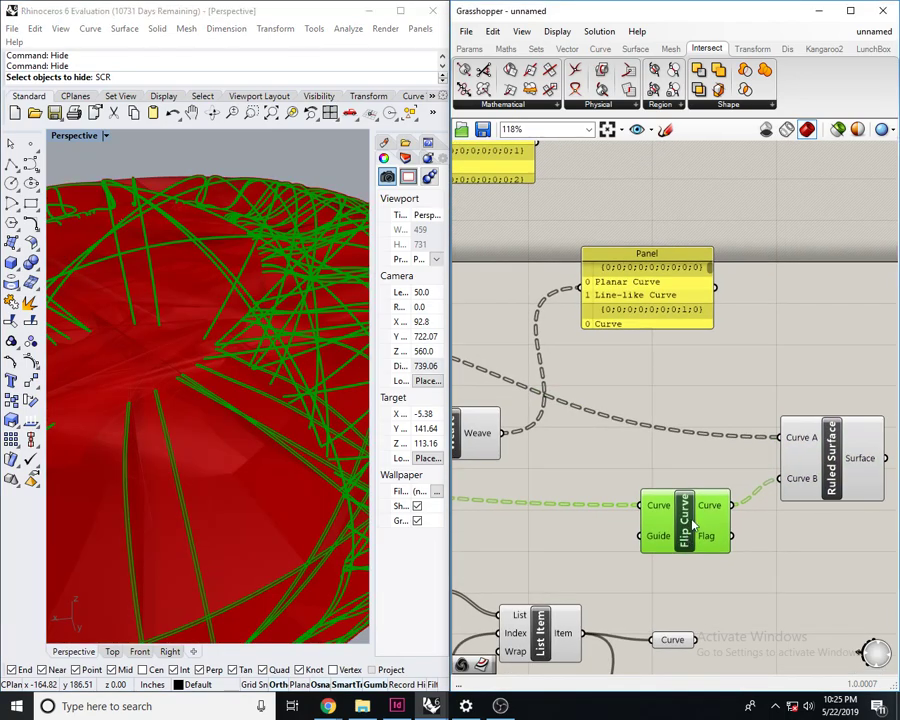
scroll(716, 505, "up", 2)
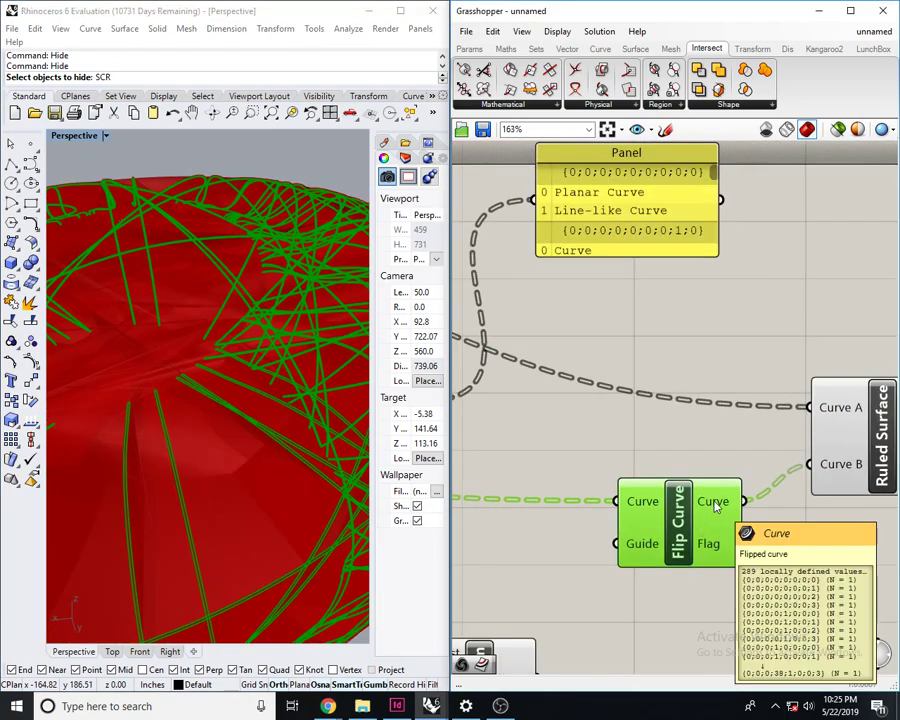
double_click(748, 457)
type("//")
key("Return")
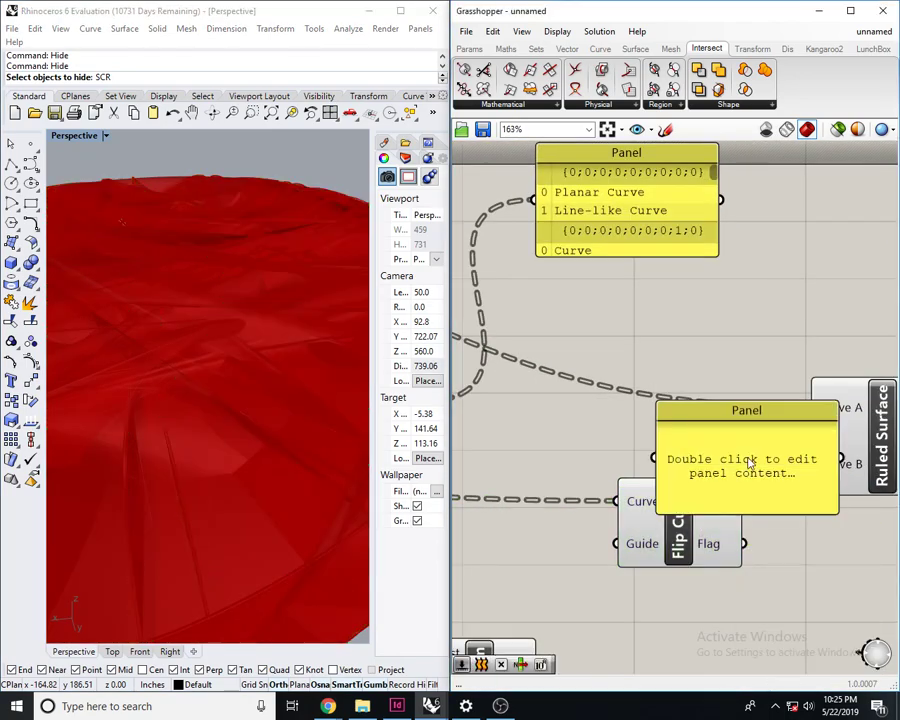
left_click_drag(733, 455, 813, 487)
left_click_drag(735, 485, 727, 499)
right_click_drag(770, 506, 713, 499)
left_click_drag(761, 496, 796, 506)
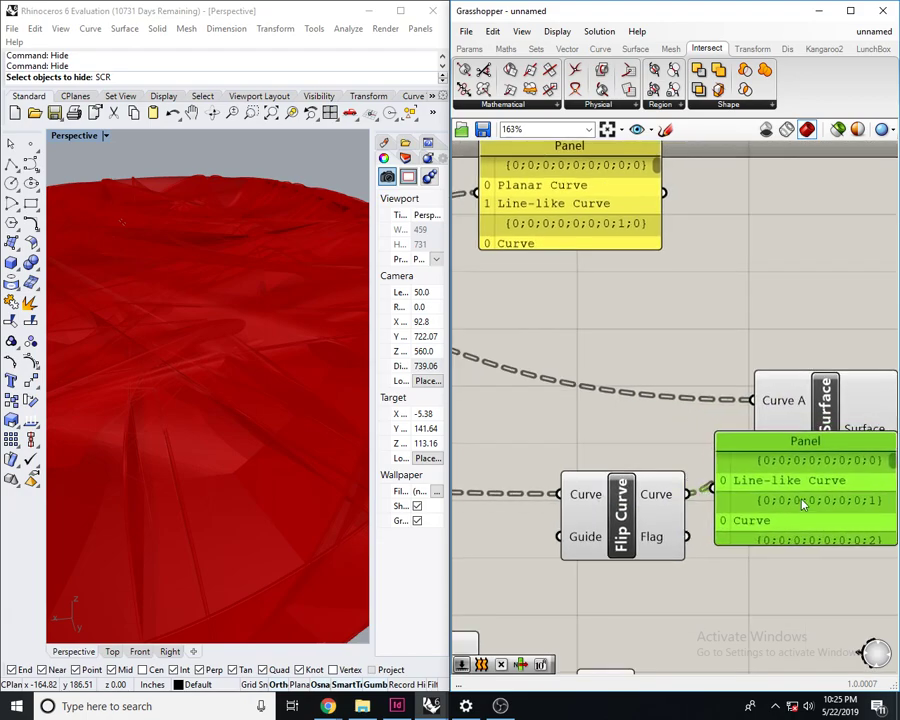
scroll(893, 470, "down", 10)
right_click_drag(806, 489, 752, 523)
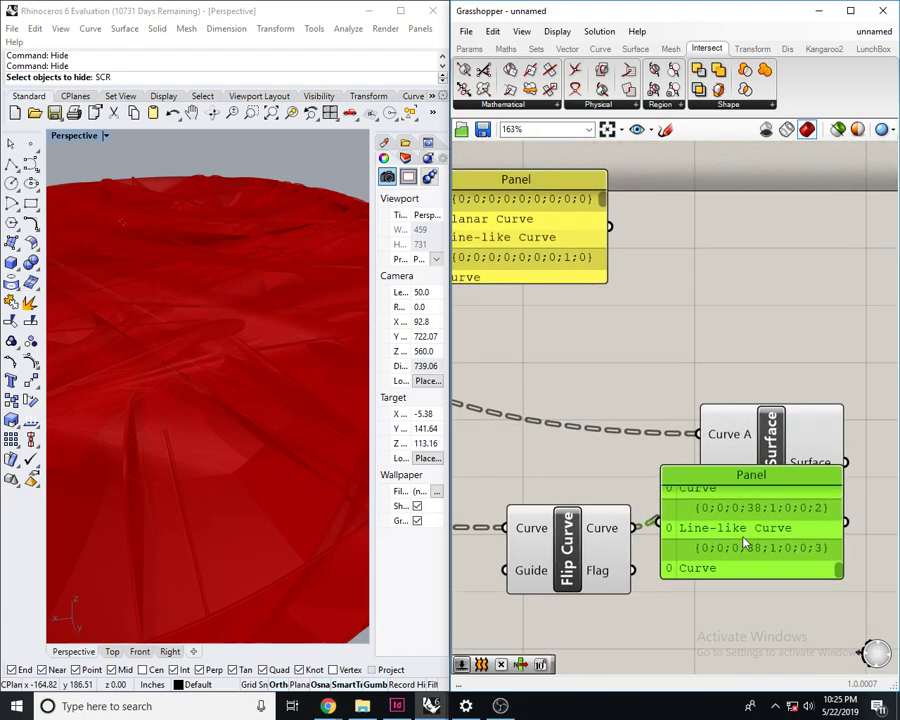
- Delete the Panel and the new Flip Curve, and reconnect the lower wireframe directly to the Ruled Surface's Curve B
key("Delete")
left_click(617, 548)
key("Delete")
right_click_drag(627, 545, 713, 511)
scroll(798, 434, "down", 6)
left_click_drag(801, 439, 601, 455)
scroll(596, 432, "up", 3)
right_click_drag(792, 486, 590, 491)
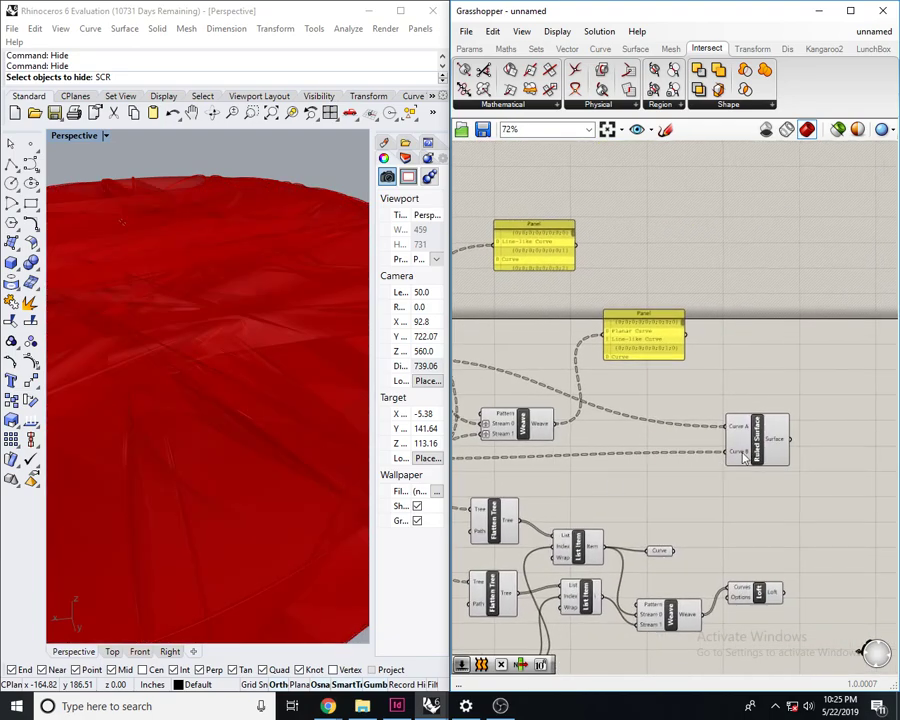
- Delete the Ruled Surface connected to the two Brep Wireframe components
left_click_drag(755, 447, 623, 467)
right_click_drag(587, 466, 732, 472)
key("Delete")
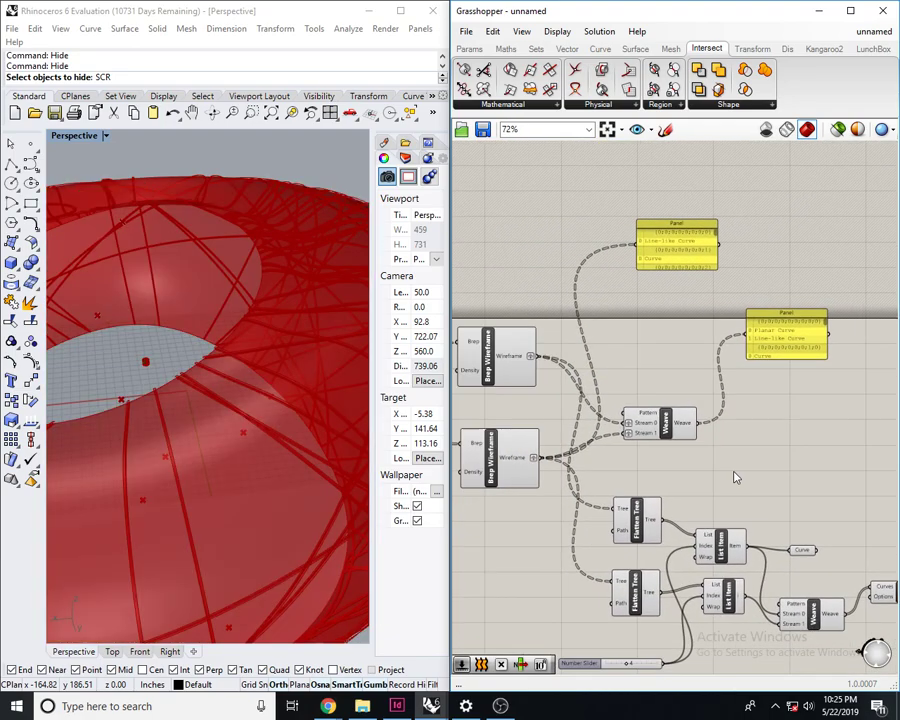
- Add an Edge Surface component and wire the upper and lower wireframes into its Curve A and Curve B inputs
double_click(732, 472)
type("edg")
left_click(705, 434)
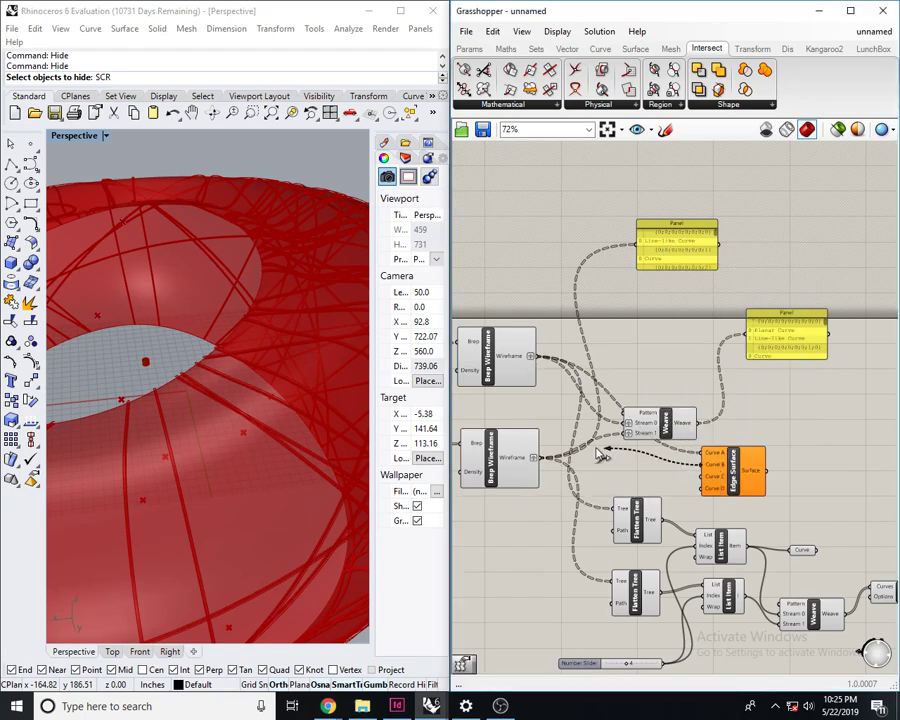
left_click(742, 470)
- Examine the edge surfaces around the stadium and delete the Edge Surface component
right_click_drag(228, 452, 253, 496)
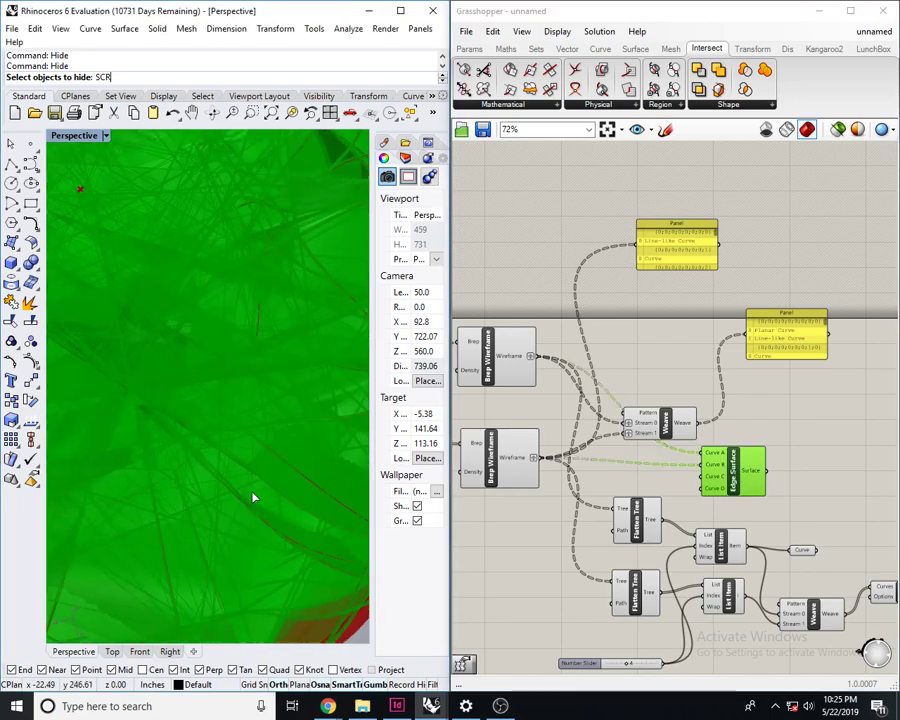
scroll(253, 496, "down", 8)
scroll(215, 436, "up", 8)
right_click_drag(216, 444, 227, 366)
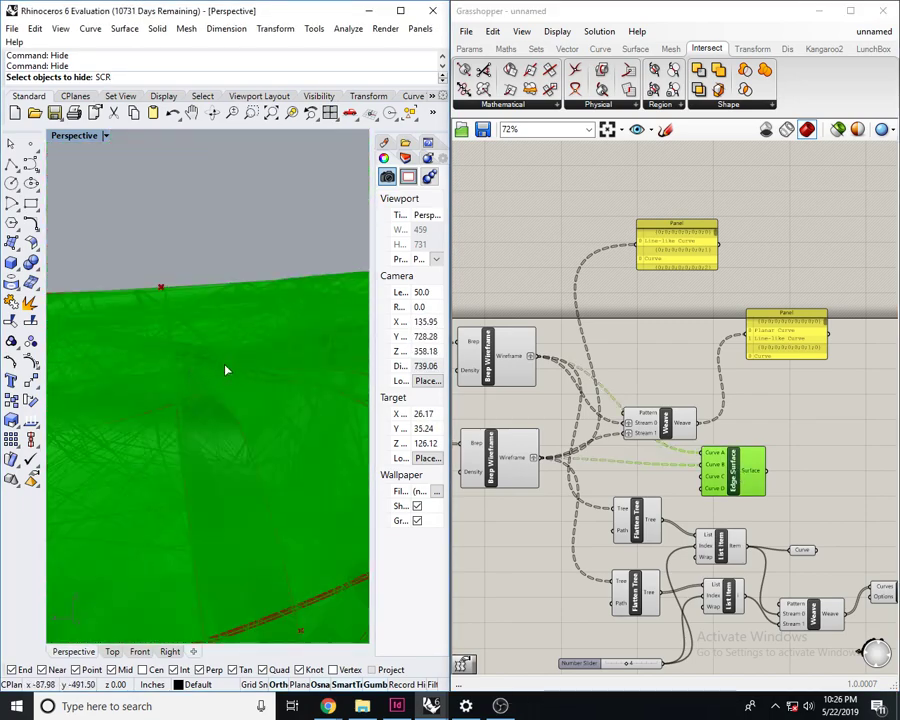
scroll(262, 302, "down", 5)
right_click_drag(795, 420, 756, 460)
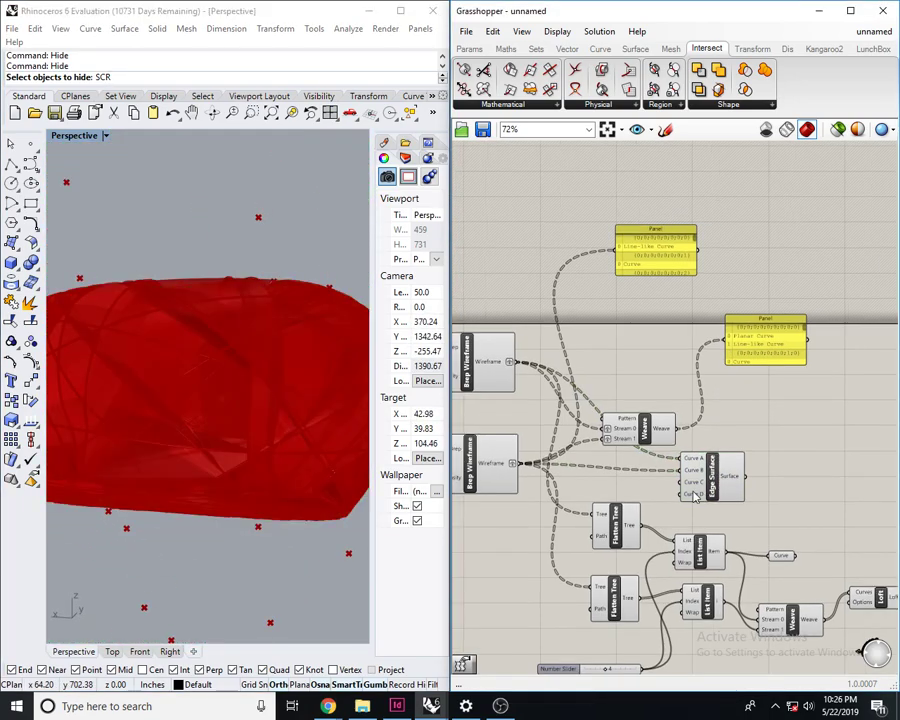
key("Delete")
- Line up the lower Weave with the second List Item's output and the Loft with the Weave's output
right_click_drag(638, 463, 688, 442)
left_click(689, 442)
left_click(759, 444)
right_click_drag(739, 423, 669, 377)
scroll(698, 537, "up", 2)
scroll(698, 537, "up", 2)
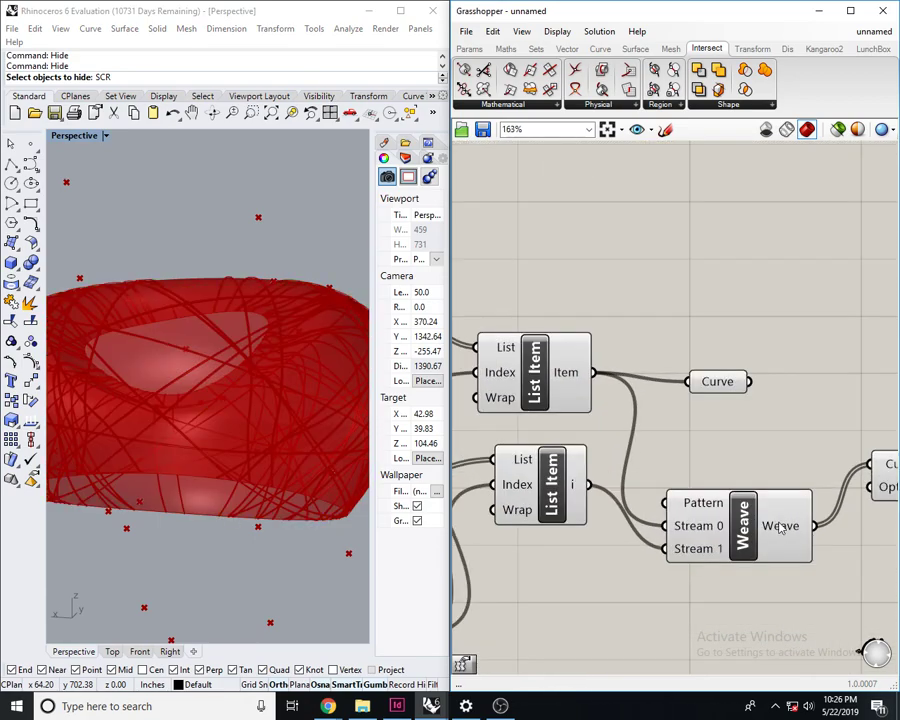
right_click_drag(805, 490, 765, 476)
left_click_drag(634, 524, 630, 460)
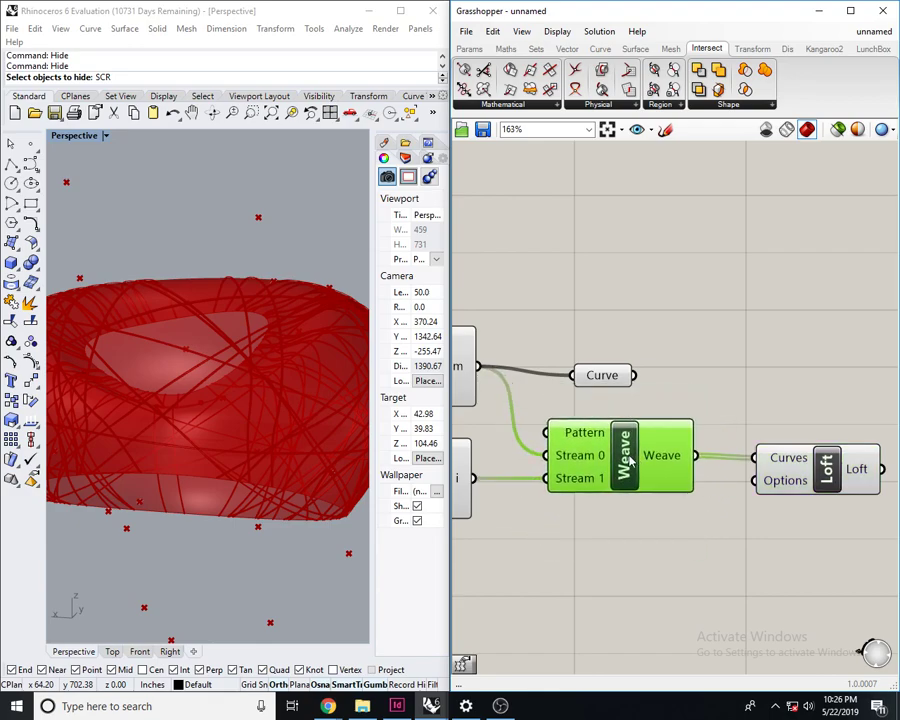
left_click_drag(802, 478, 793, 477)
right_click_drag(514, 496, 603, 478)
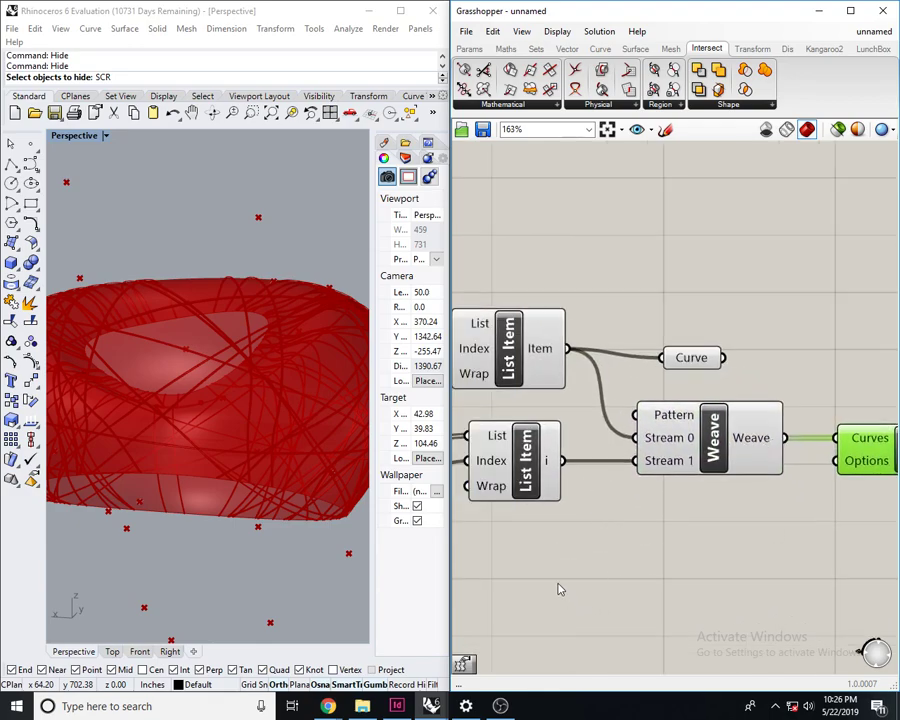
right_click_drag(765, 499, 701, 514)
- Set the index slider feeding the two List Items to 5 and examine the selected curves around the stadium
right_click_drag(228, 415, 243, 469)
scroll(245, 469, "down", 4)
right_click_drag(247, 400, 247, 453)
right_click_drag(614, 577, 882, 464)
right_click_drag(485, 524, 589, 521)
scroll(589, 521, "up", 2)
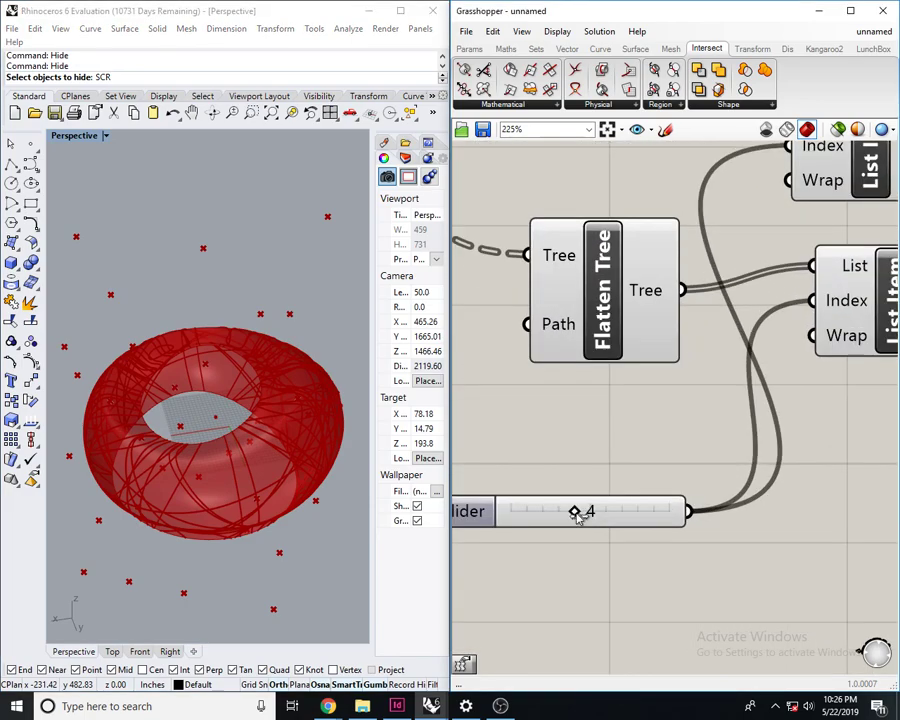
right_click_drag(236, 390, 300, 462)
scroll(210, 450, "up", 8)
scroll(135, 444, "down", 8)
scroll(320, 393, "up", 2)
scroll(214, 399, "down", 8)
right_click_drag(224, 402, 258, 382)
scroll(258, 382, "up", 20)
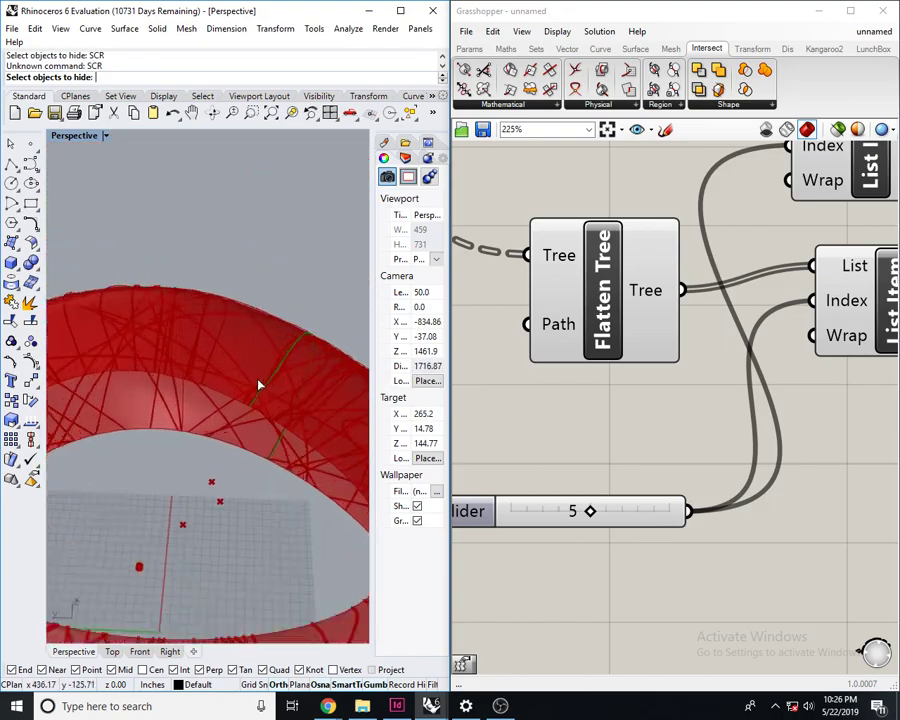
right_click_drag(249, 436, 290, 280)
scroll(275, 401, "up", 6)
- Examine the lower Brep Wireframe's curves and trace the definition back to the original Loft and its Loft Options
scroll(630, 403, "down", 5)
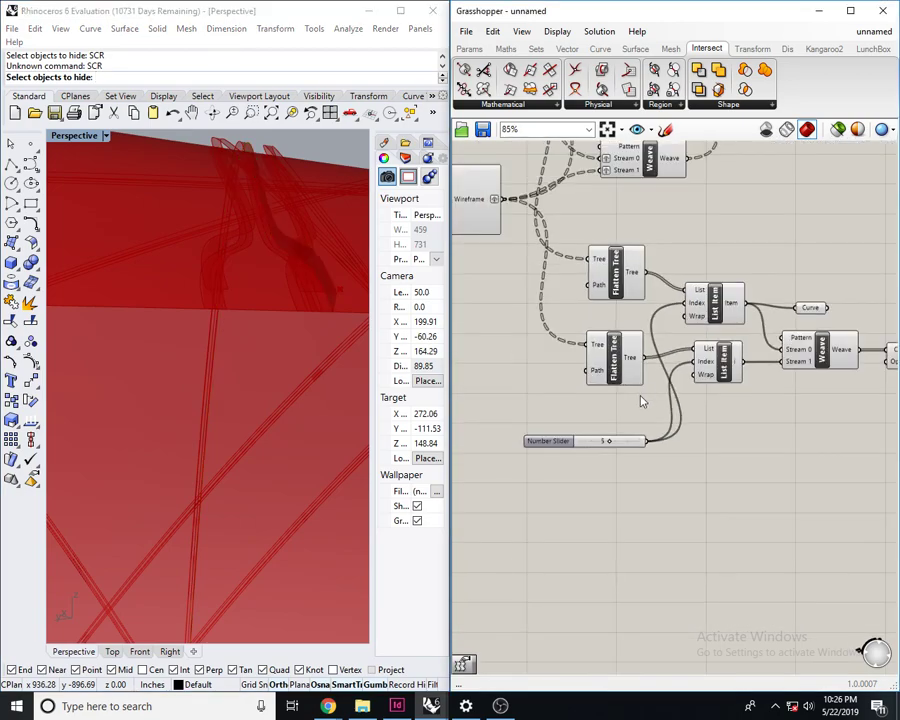
scroll(640, 428, "down", 5)
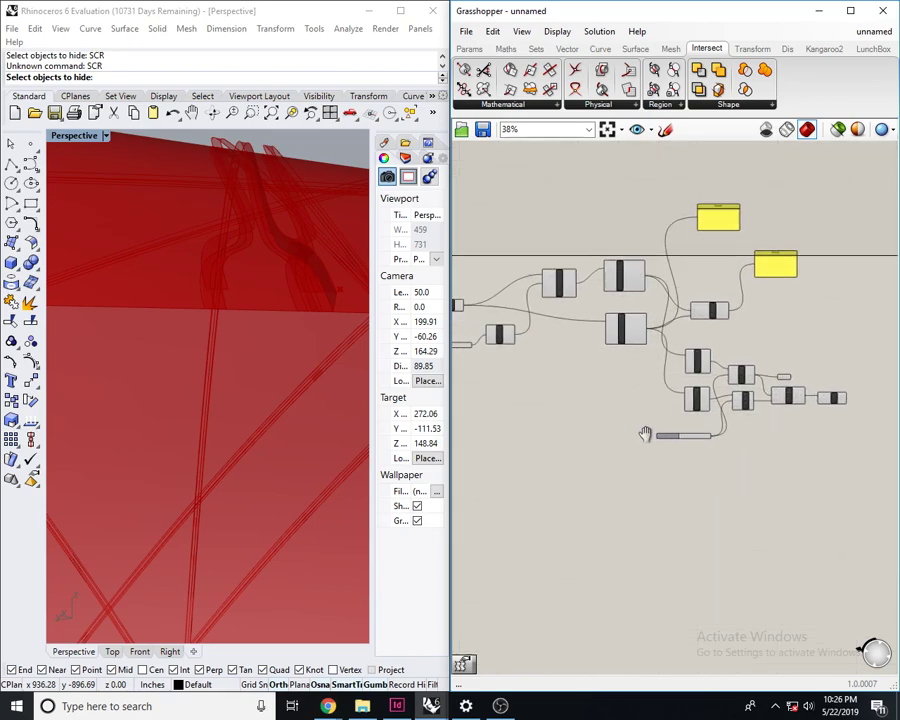
scroll(612, 308, "up", 4)
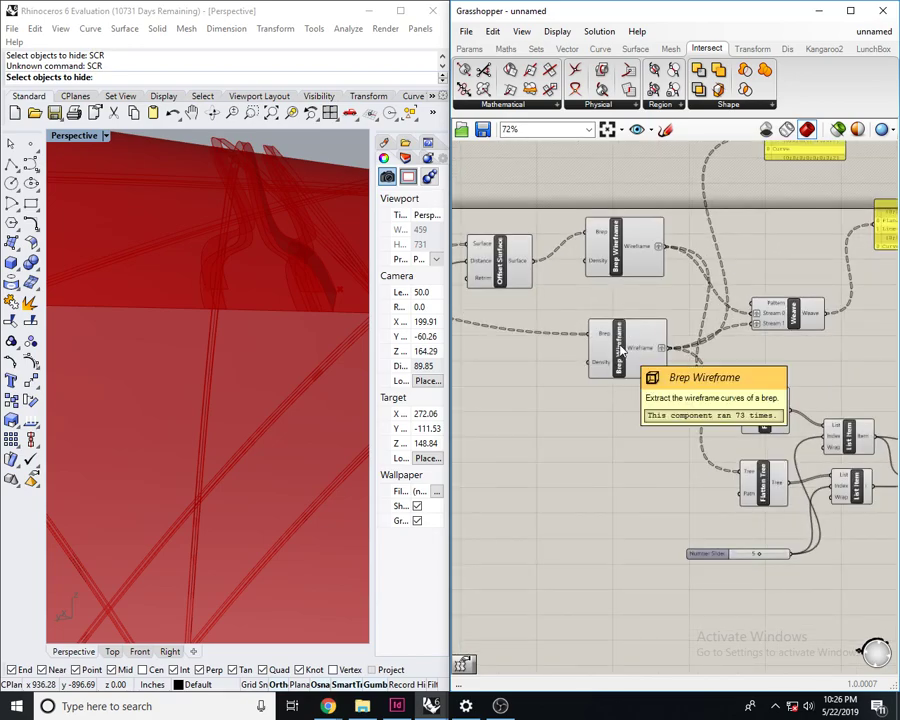
right_click_drag(632, 349, 604, 410)
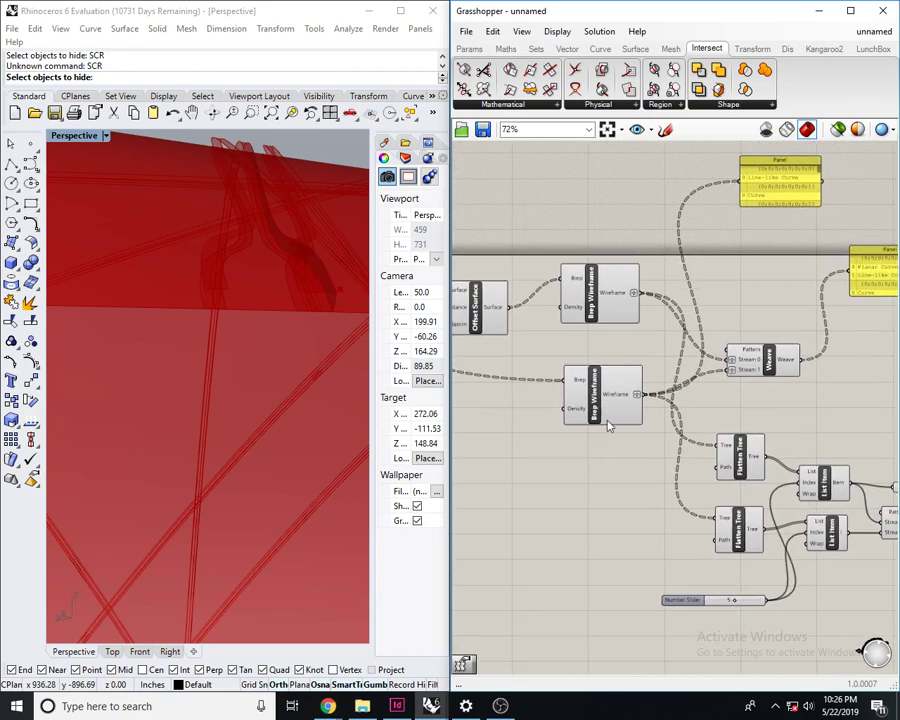
left_click(604, 405)
scroll(604, 405, "down", 4)
scroll(654, 423, "up", 6)
scroll(650, 416, "down", 7)
right_click_drag(648, 413, 700, 426)
scroll(620, 410, "up", 5)
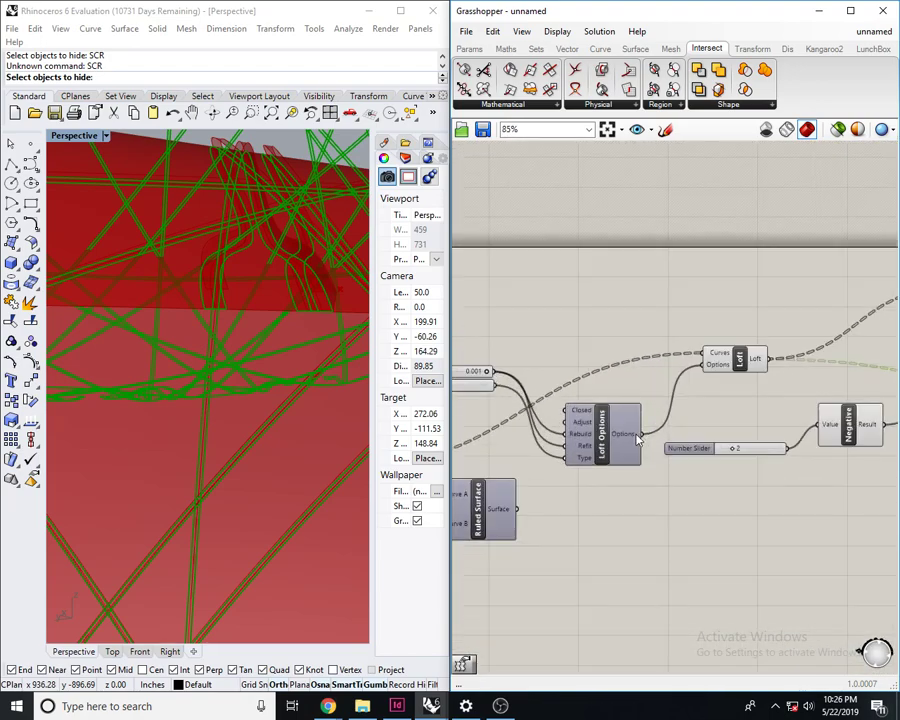
- Move the Ruled Surface component lower on the canvas, clear of the Loft Options group
left_click(625, 402)
left_click(648, 290)
right_click_drag(646, 289, 599, 303)
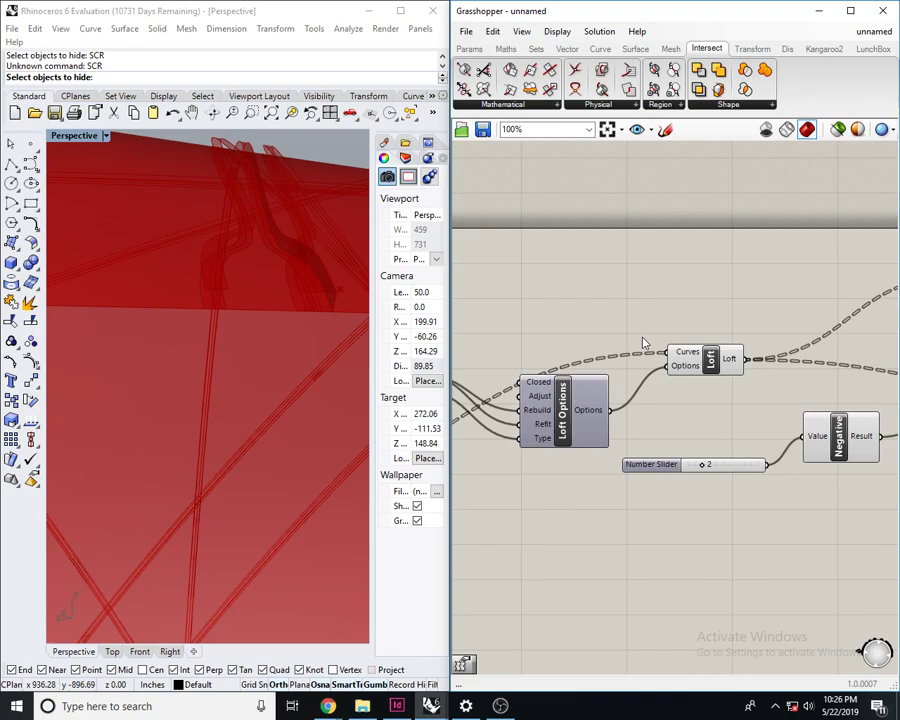
right_click_drag(661, 375, 707, 342)
right_click_drag(627, 364, 790, 293)
right_click_drag(740, 358, 789, 342)
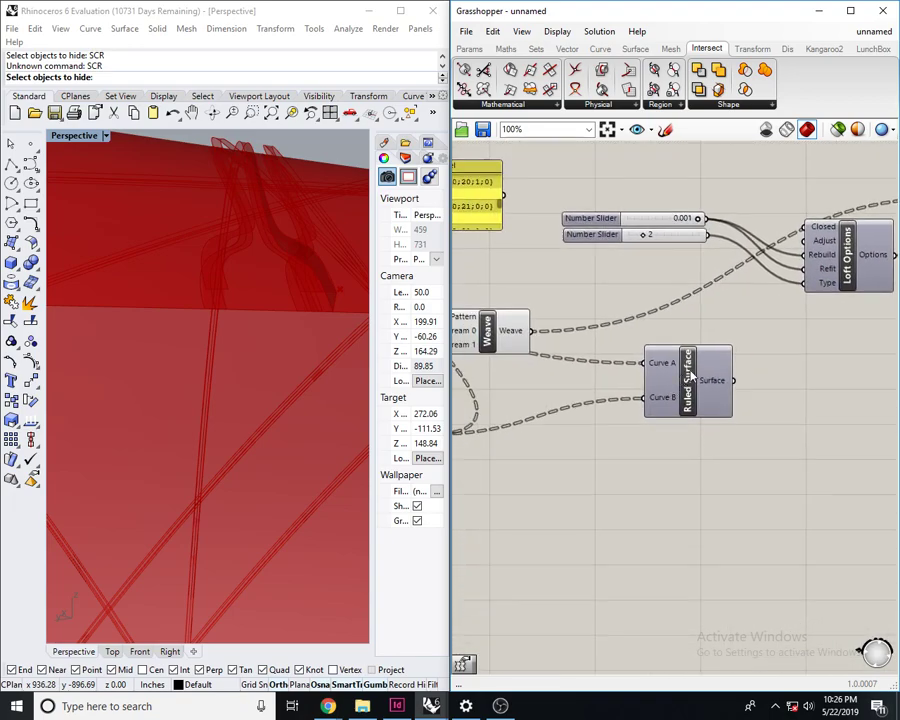
left_click_drag(690, 375, 675, 460)
left_click(727, 423)
right_click_drag(727, 423, 587, 417)
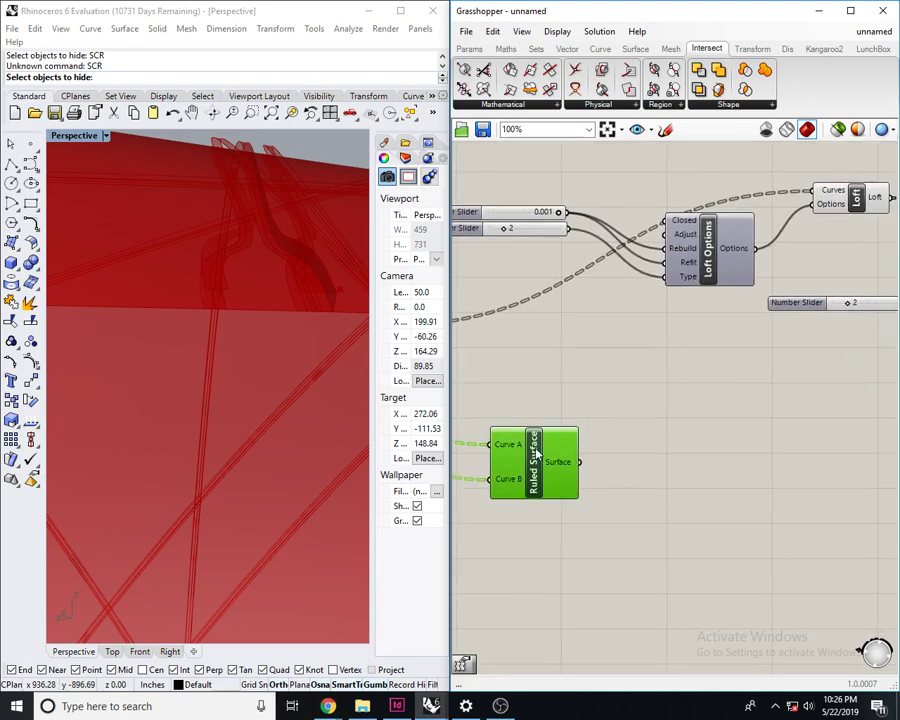
- Enable the preview of the Ruled Surface component
scroll(690, 382, "down", 3)
scroll(620, 410, "up", 3)
middle_click(621, 413)
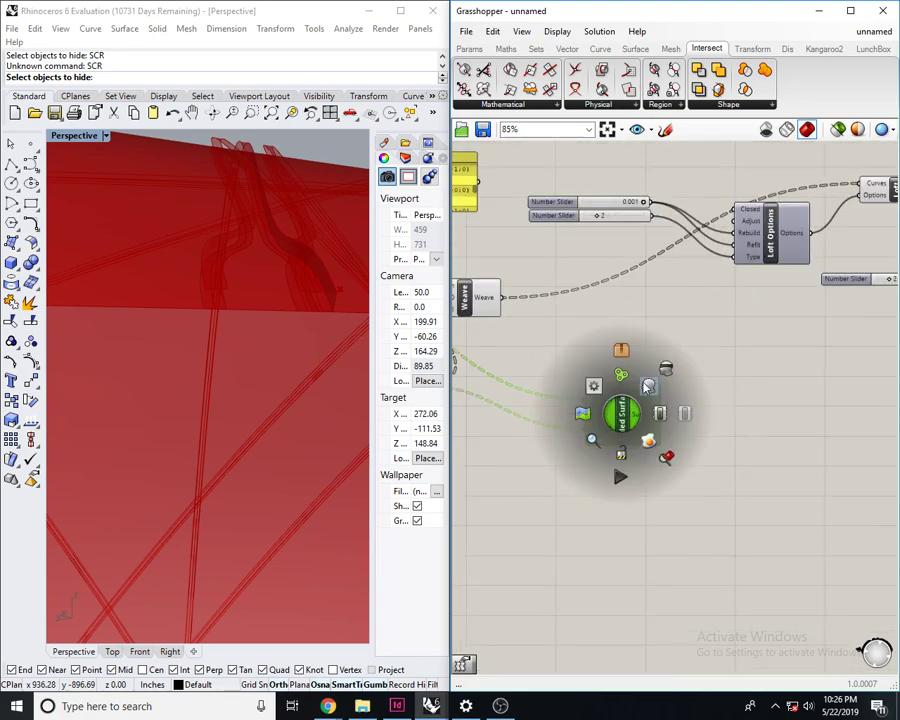
left_click(647, 387)
right_click_drag(295, 342, 312, 398)
left_click(674, 356)
- Add an Offset Curve component in the empty canvas area below the Loft and Negative components
right_click_drag(674, 356, 566, 315)
scroll(566, 315, "down", 5)
scroll(584, 333, "up", 5)
left_click(708, 210)
scroll(709, 208, "down", 1)
right_click_drag(668, 228, 724, 224)
scroll(712, 311, "down", 2)
right_click_drag(731, 338, 667, 349)
left_click(645, 408)
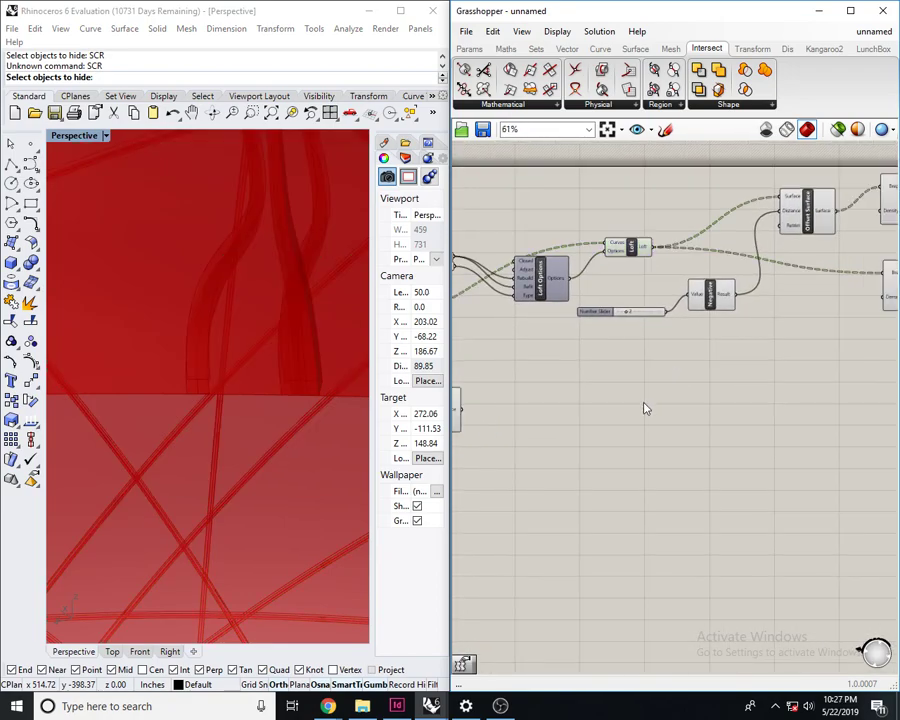
double_click(645, 405)
type("offset")
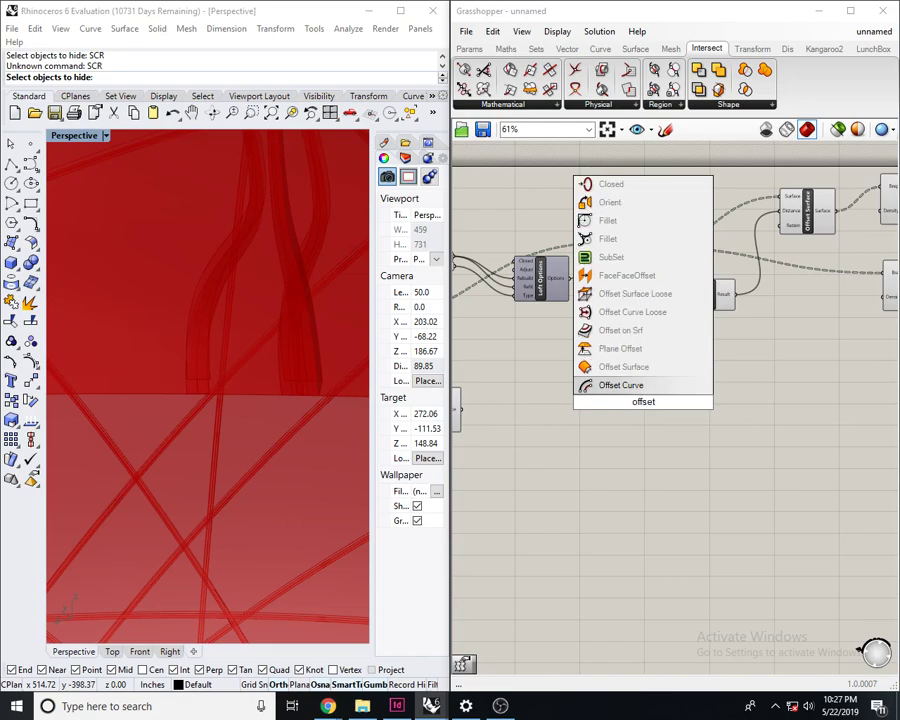
key("Return")
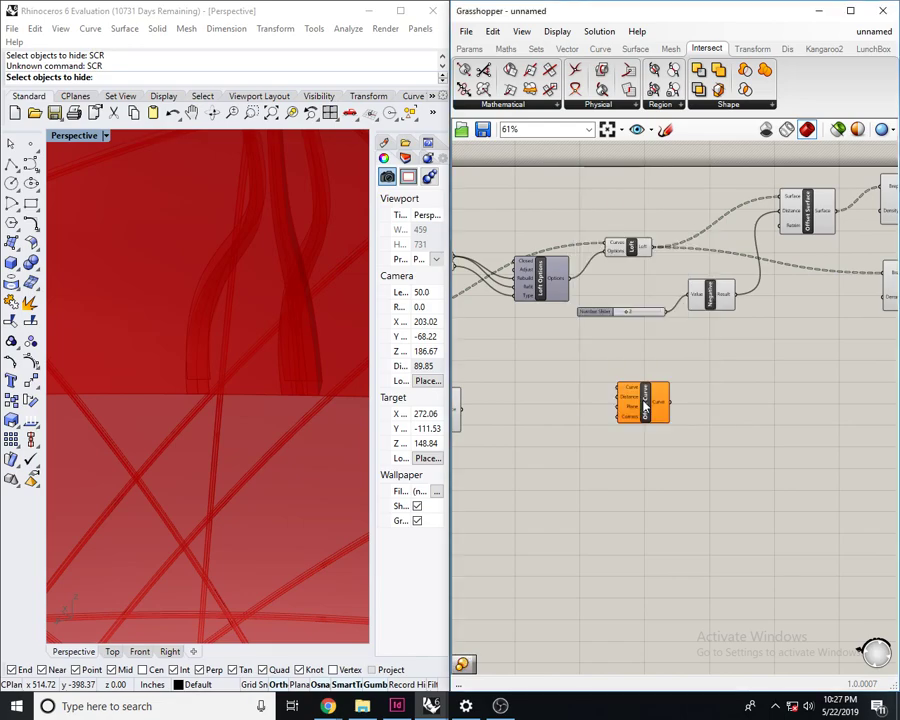
- Reposition the Offset Curve component on the canvas between the Ruled Surface and Brep Wireframe components
right_click_drag(696, 361, 678, 382)
left_click_drag(812, 338, 712, 342)
left_click(575, 430)
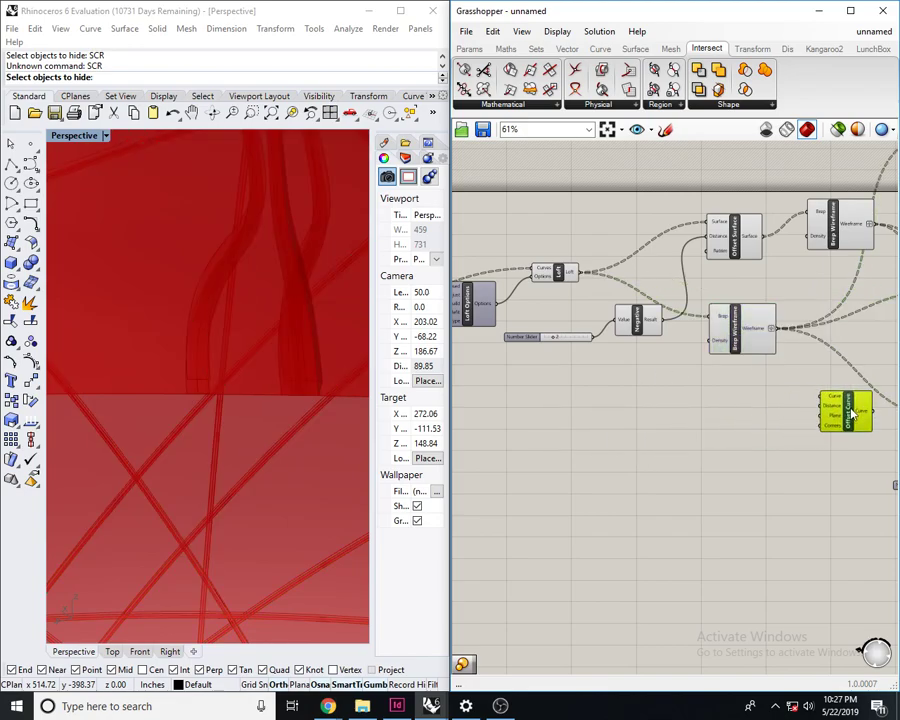
right_click_drag(822, 412, 747, 428)
scroll(746, 424, "up", 2)
scroll(770, 418, "down", 4)
left_click_drag(774, 423, 636, 426)
right_click_drag(636, 426, 690, 430)
scroll(718, 390, "up", 3)
right_click_drag(691, 378, 820, 435)
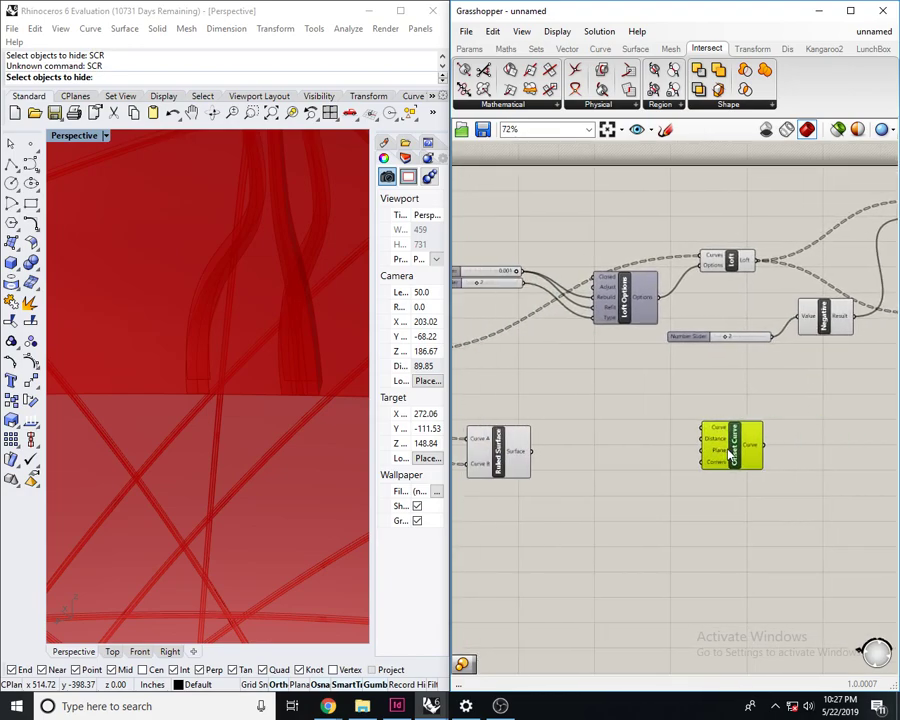
- Delete the lower Brep Wireframe component that is fed by the Loft output
right_click_drag(668, 439, 804, 436)
scroll(804, 436, "down", 2)
scroll(607, 377, "up", 2)
left_click(577, 374)
left_click(712, 407)
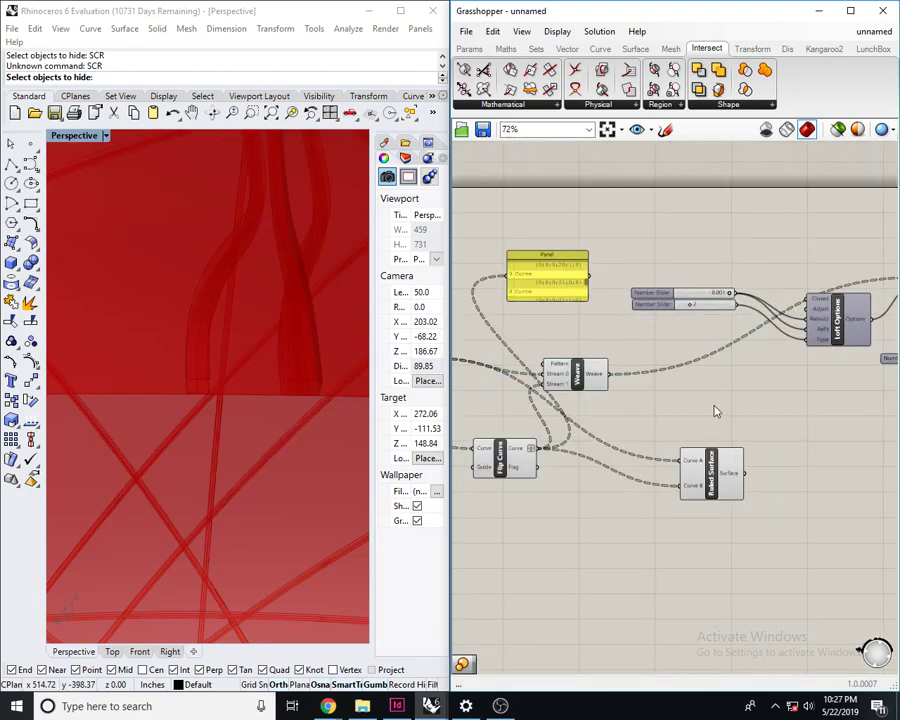
scroll(793, 372, "down", 3)
right_click_drag(887, 382, 655, 380)
scroll(792, 383, "down", 2)
scroll(739, 372, "up", 4)
left_click(764, 383)
scroll(764, 383, "up", 3)
right_click_drag(802, 362, 742, 372)
key("Delete")
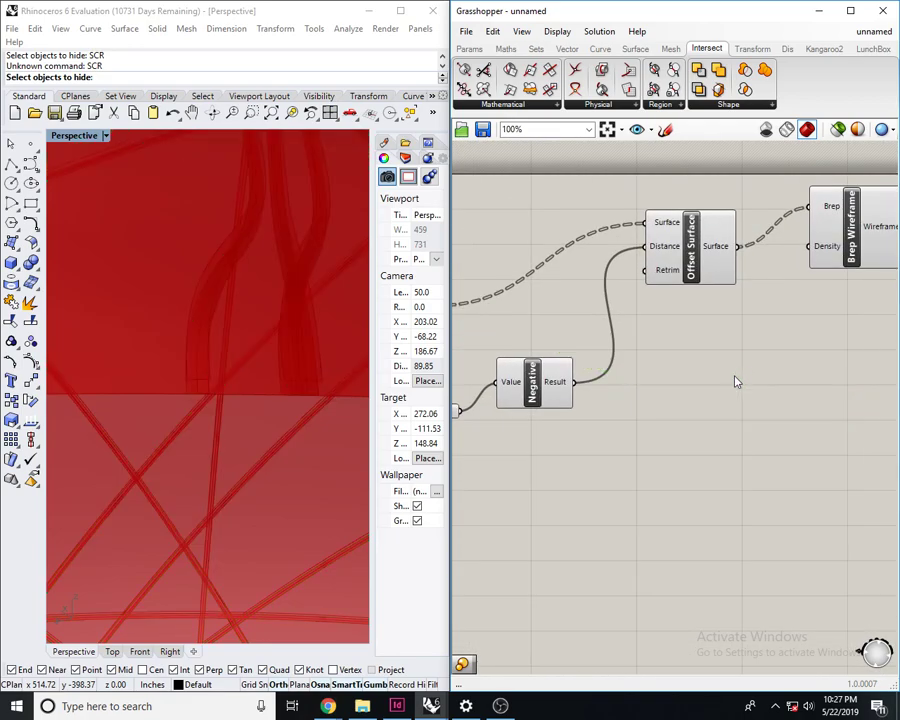
- Delete the remaining group of components downstream of the Offset Surface's Brep Wireframe
scroll(700, 390, "down", 4)
scroll(683, 388, "down", 3)
right_click_drag(676, 388, 723, 379)
right_click_drag(866, 386, 700, 388)
scroll(700, 388, "down", 2)
left_click_drag(843, 462, 706, 338)
right_click_drag(707, 340, 701, 417)
key("Delete")
- Compare the curves of the two Offset on Srf components by highlighting each in turn and examining them in the viewport
scroll(485, 455, "up", 3)
right_click_drag(462, 470, 762, 401)
scroll(616, 425, "up", 7)
left_click(649, 341)
left_click(652, 442)
left_click(645, 348)
left_click_drag(649, 443, 650, 432)
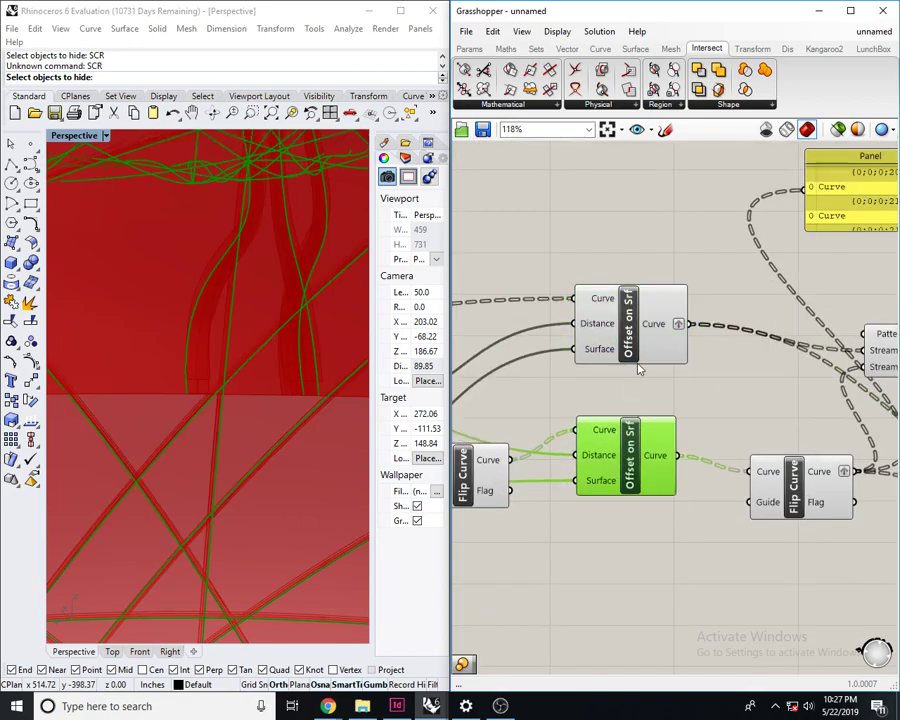
left_click(644, 345)
left_click(649, 432)
left_click(645, 348)
left_click(649, 432)
left_click(664, 406)
right_click_drag(280, 333, 258, 328)
scroll(316, 321, "down", 8)
left_click(627, 331)
left_click(598, 460)
scroll(288, 416, "up", 5)
scroll(316, 392, "down", 2)
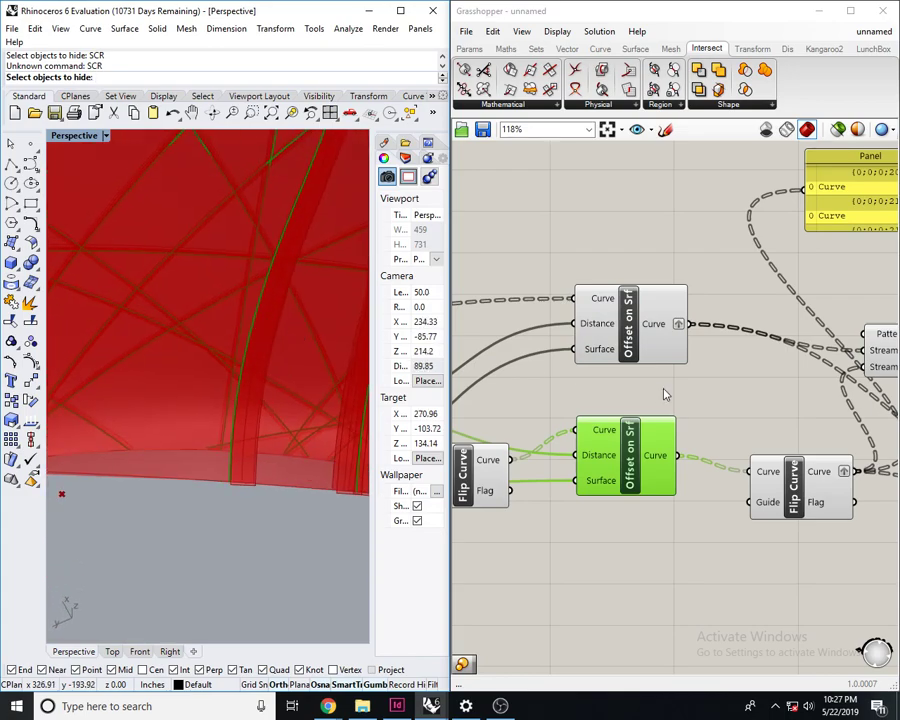
- Add a Brep Wireframe component below the Negative component
scroll(657, 390, "down", 6)
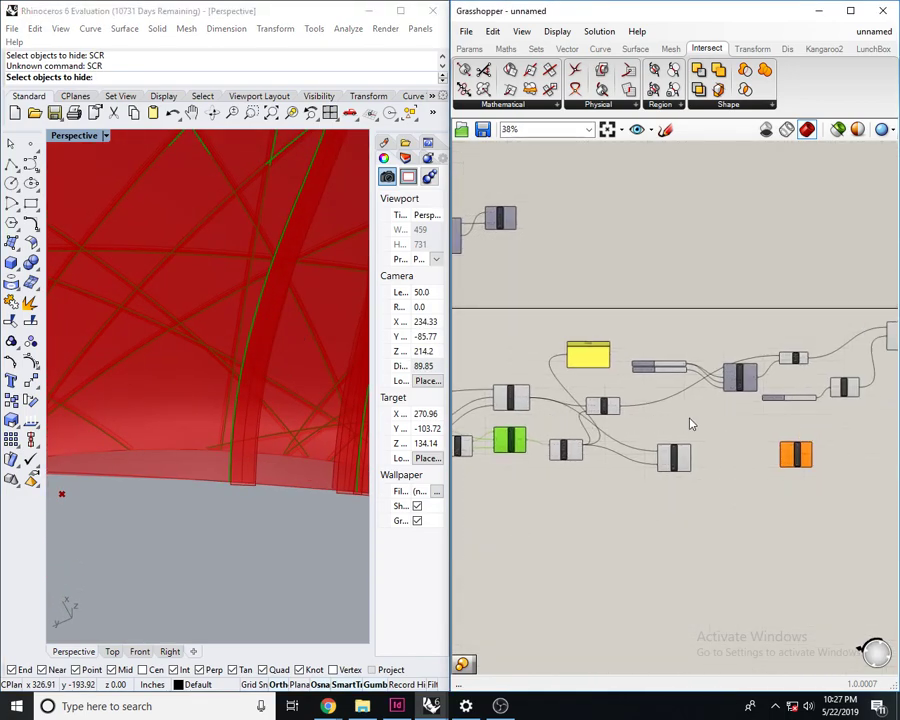
scroll(645, 403, "up", 4)
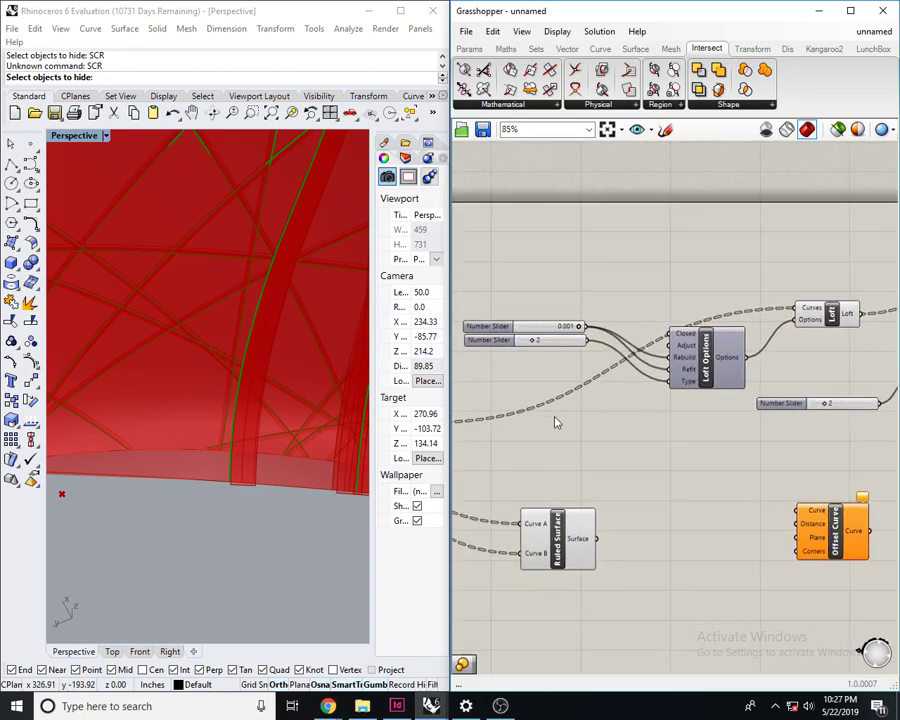
right_click_drag(736, 455, 583, 467)
right_click_drag(741, 432, 649, 442)
mouse_move(796, 428)
right_mouse_down()
mouse_move(657, 438)
mouse_move(721, 430)
right_mouse_up()
double_click(719, 431)
type("B")
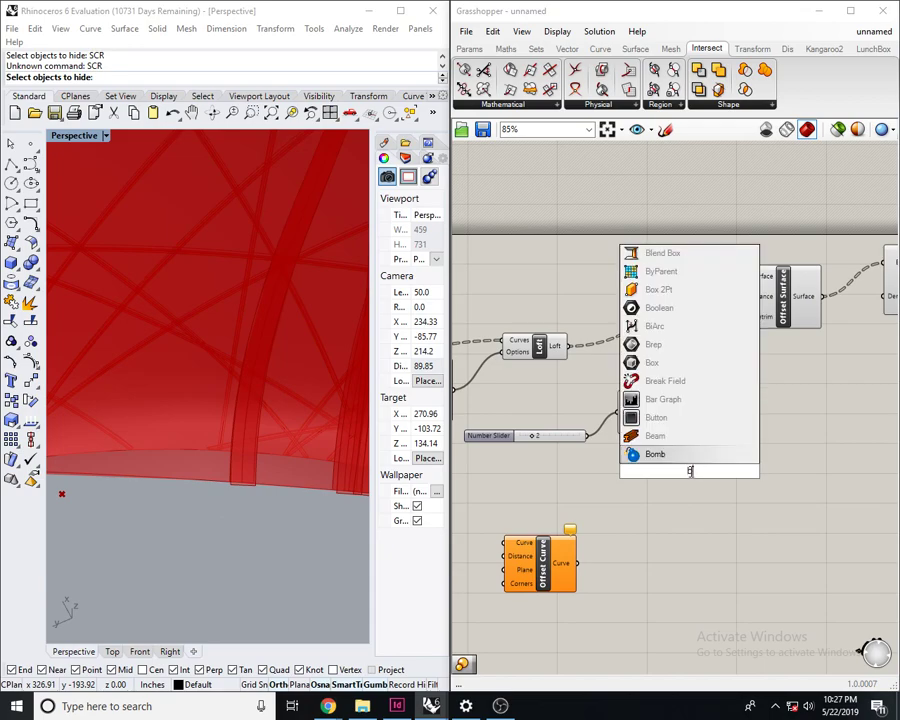
left_click(680, 346)
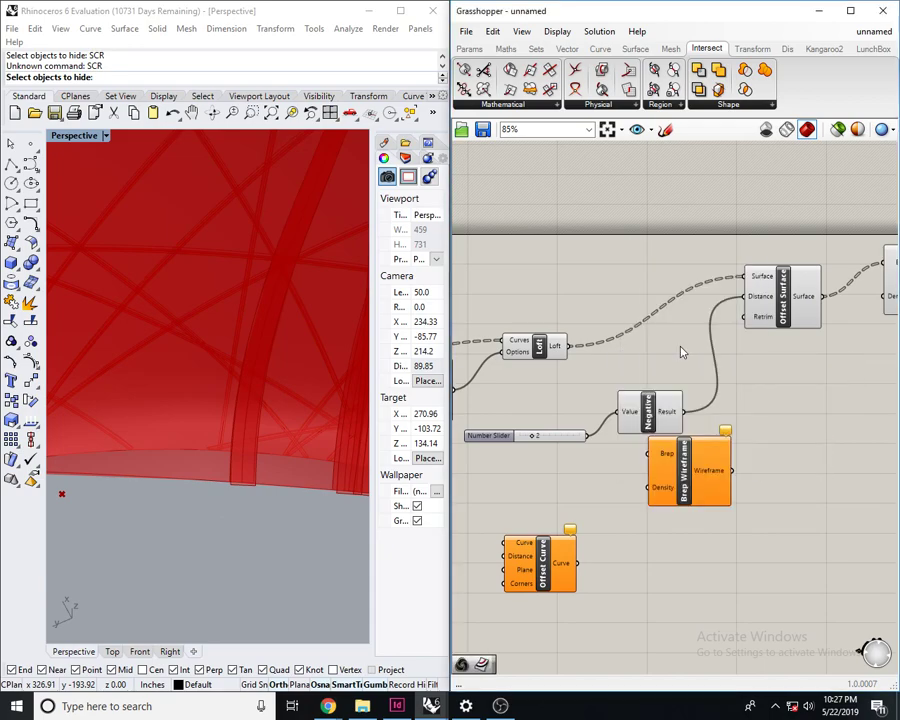
- Place the new Brep Wireframe below the Offset Surface component and connect the Loft output to its Brep input
left_click(684, 462)
right_click_drag(234, 410, 342, 241)
scroll(287, 334, "up", 4)
scroll(290, 351, "down", 8)
scroll(342, 241, "up", 6)
right_click_drag(700, 476, 634, 517)
left_click_drag(634, 517, 695, 560)
right_click_drag(586, 541, 657, 457)
- Try offsetting the wireframe curves by feeding the new Brep Wireframe output into the Offset Curve component, and examine the curves
left_click_drag(553, 519, 829, 412)
right_click_drag(829, 412, 713, 437)
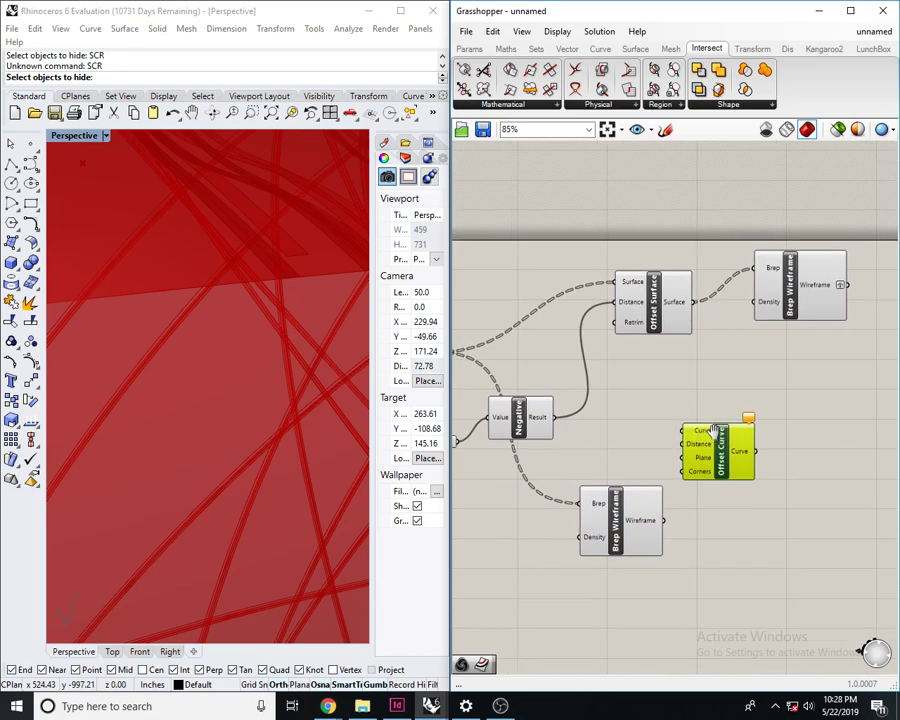
left_click(656, 297)
right_click_drag(670, 345, 768, 416)
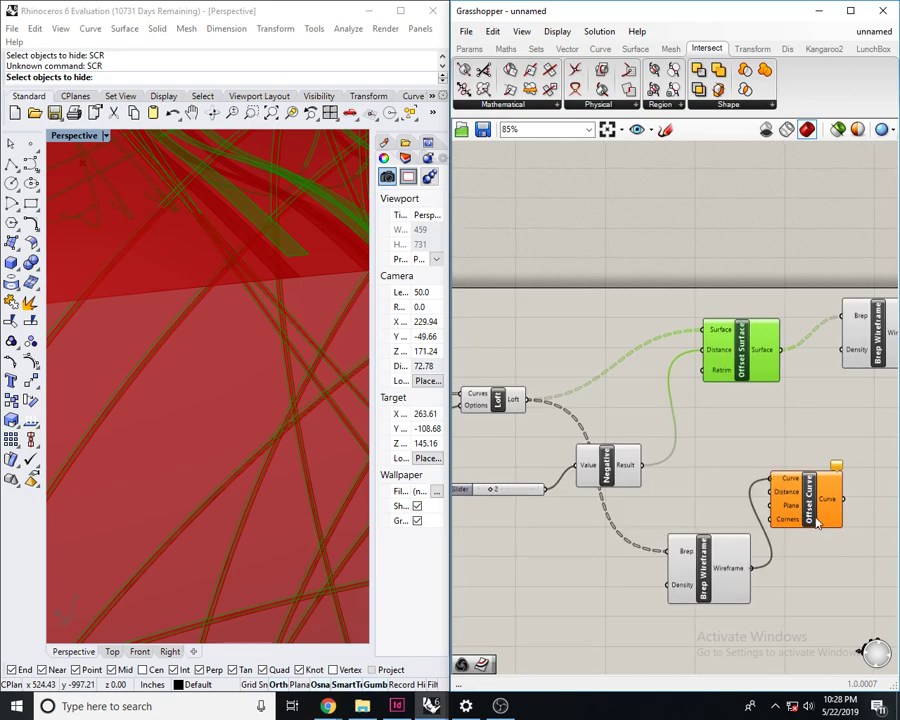
left_click_drag(775, 526, 792, 568)
right_click_drag(792, 568, 747, 535)
scroll(257, 234, "down", 10)
right_click_drag(236, 324, 227, 423)
scroll(286, 226, "up", 10)
right_click_drag(233, 283, 299, 227)
scroll(281, 231, "up", 6)
scroll(280, 237, "down", 5)
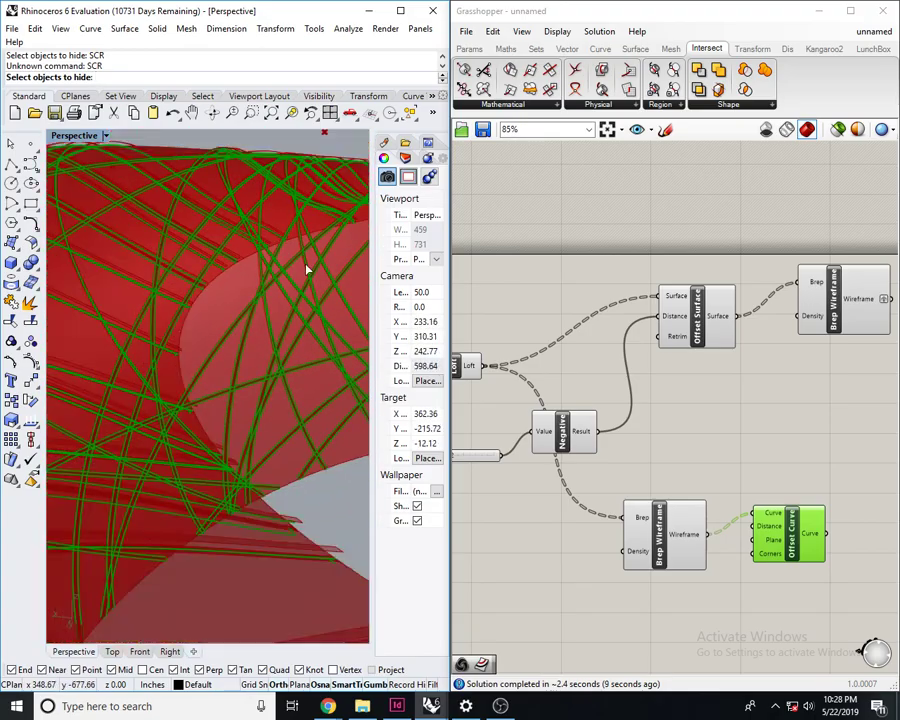
- Delete the Offset Curve component
left_click(792, 426)
left_click(773, 531)
right_click_drag(773, 531, 748, 543)
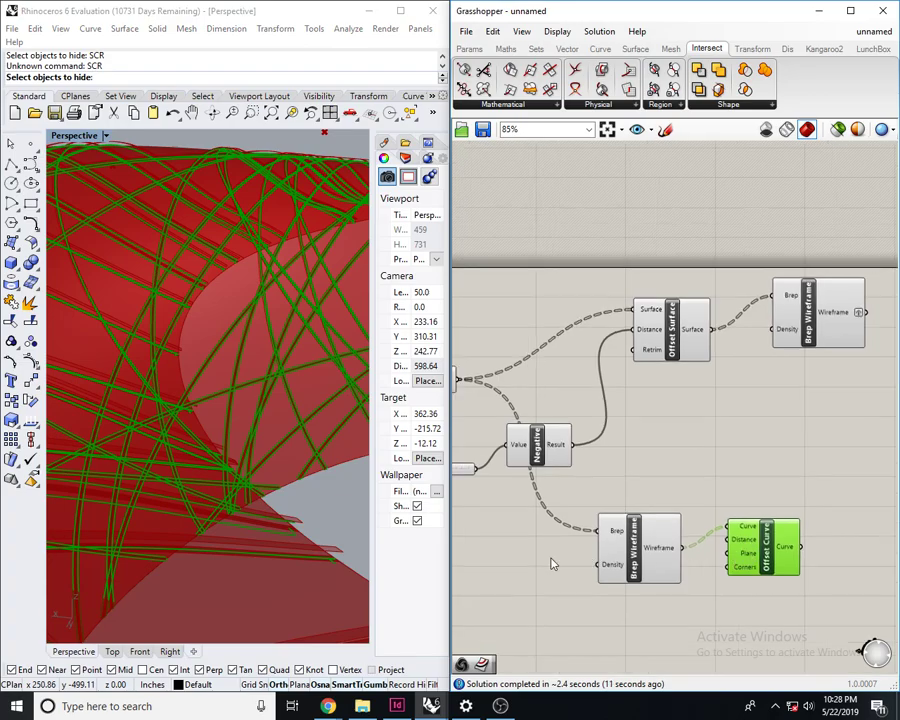
key("Delete")
- Examine the lower Brep Wireframe's curves in the viewport and move that component farther from the Negative component
left_click(640, 556)
right_click_drag(331, 534, 275, 577)
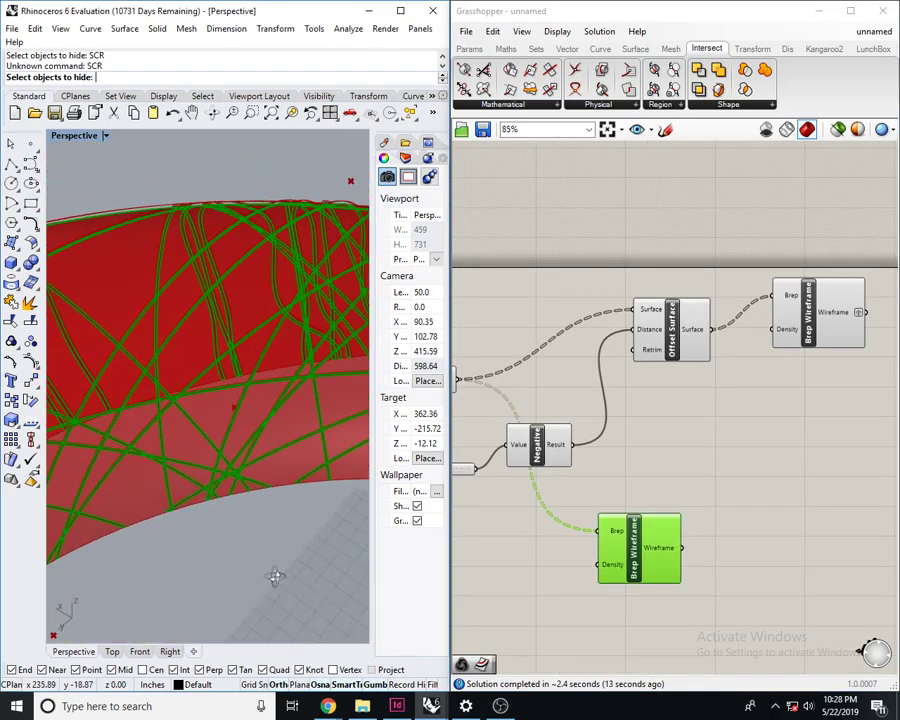
scroll(217, 387, "up", 8)
scroll(304, 410, "down", 6)
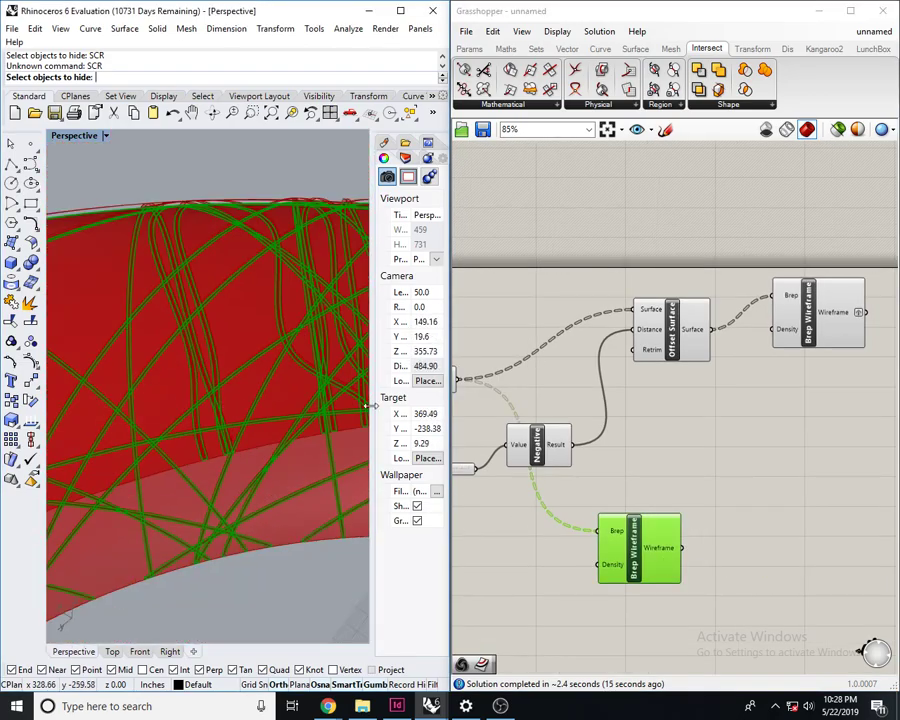
right_click_drag(670, 513, 612, 518)
left_click_drag(582, 543, 676, 543)
left_click(580, 456)
right_click_drag(566, 456, 747, 402)
scroll(747, 402, "down", 1)
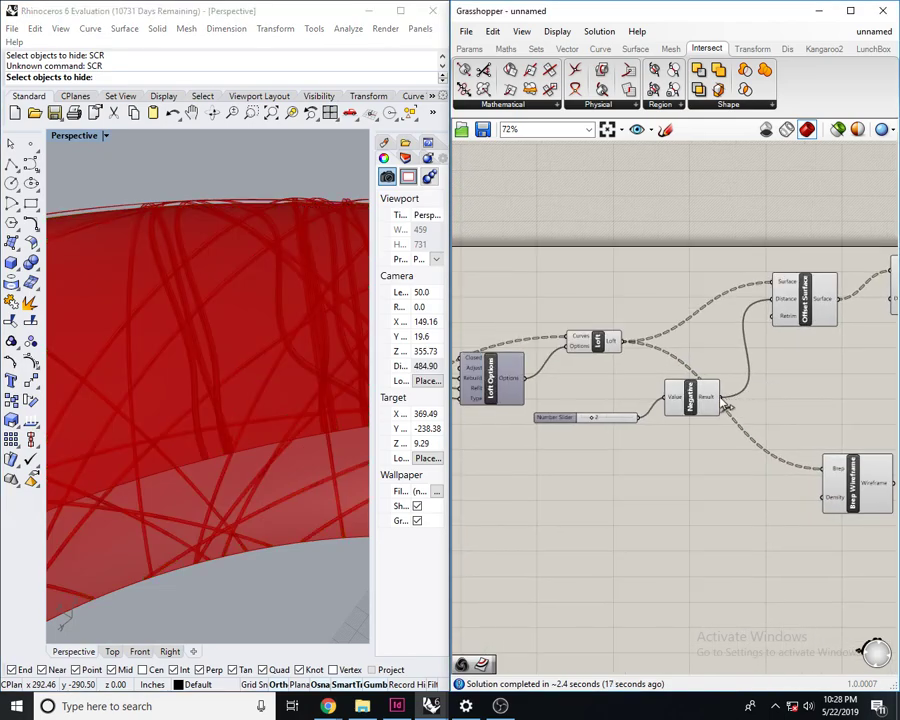
- Move the Ruled Surface component closer to the Offset Surface and lower Brep Wireframe components
right_click_drag(590, 424, 715, 403)
scroll(712, 403, "down", 4)
scroll(709, 404, "up", 3)
right_click_drag(602, 461, 617, 369)
left_click_drag(556, 381, 785, 391)
left_click(852, 366)
right_click_drag(852, 366, 706, 370)
- Replace the Loft connections of the Offset Surface and the lower Brep Wireframe with the Ruled Surface output
right_click_drag(675, 264, 637, 283)
left_click_drag(728, 183, 714, 300)
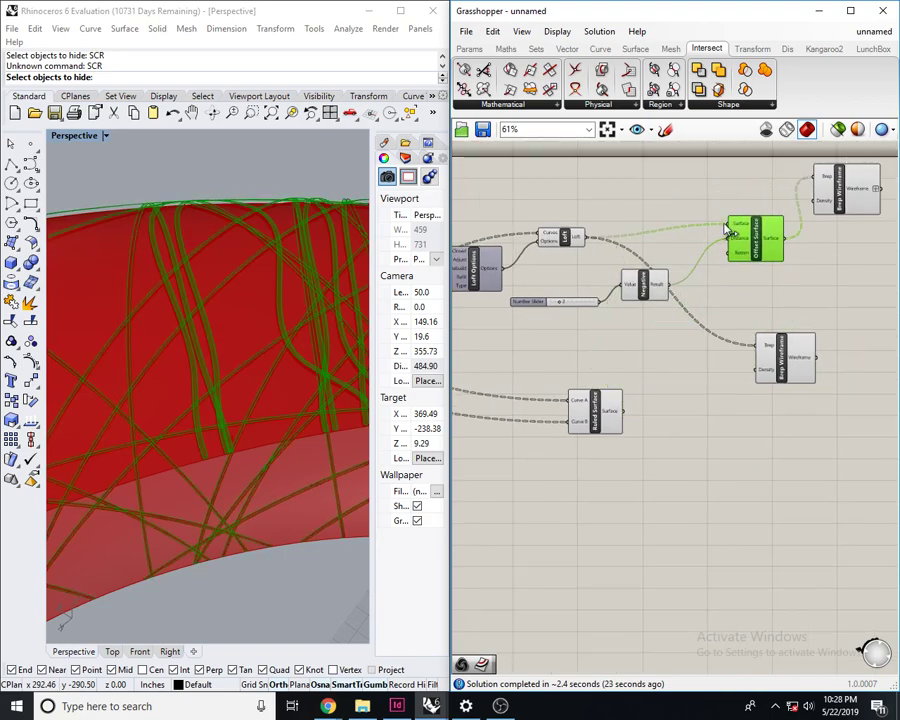
left_click_drag(619, 409, 621, 410)
left_click(743, 331)
right_click_drag(743, 331, 730, 338)
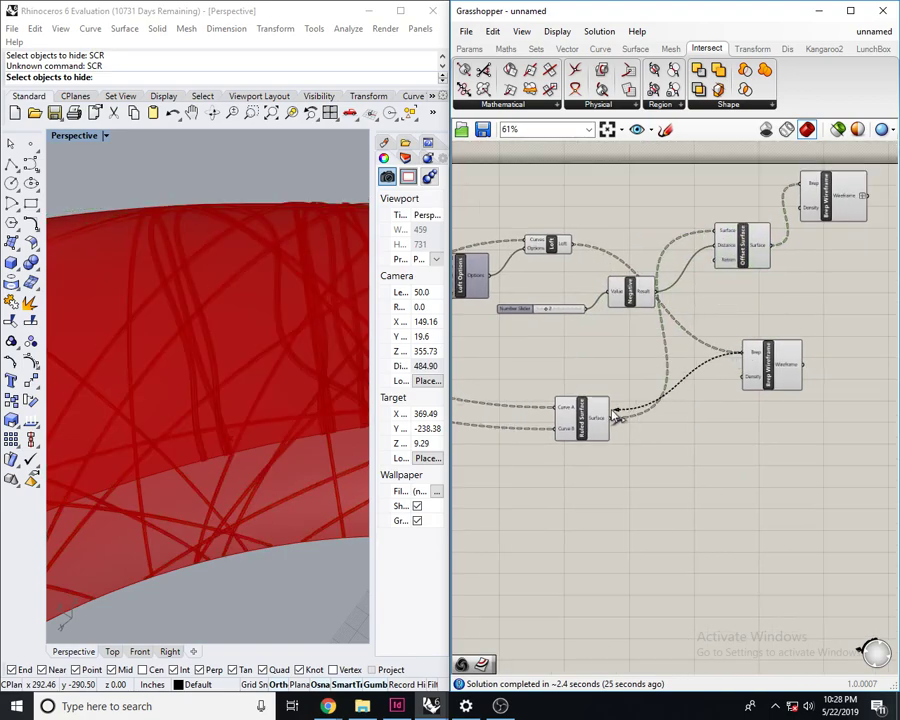
left_click_drag(606, 419, 608, 418)
- Rearrange the two Brep Wireframe components, moving both lower on the canvas
right_click_drag(796, 365, 753, 380)
left_click_drag(743, 386, 695, 477)
left_click(832, 289)
right_click_drag(832, 289, 803, 278)
left_click_drag(769, 208, 813, 308)
left_click(813, 308)
right_click_drag(813, 308, 749, 300)
left_click_drag(613, 442, 654, 434)
left_click(753, 410)
right_click_drag(753, 410, 706, 399)
double_click(743, 394)
type("brep wirefra")
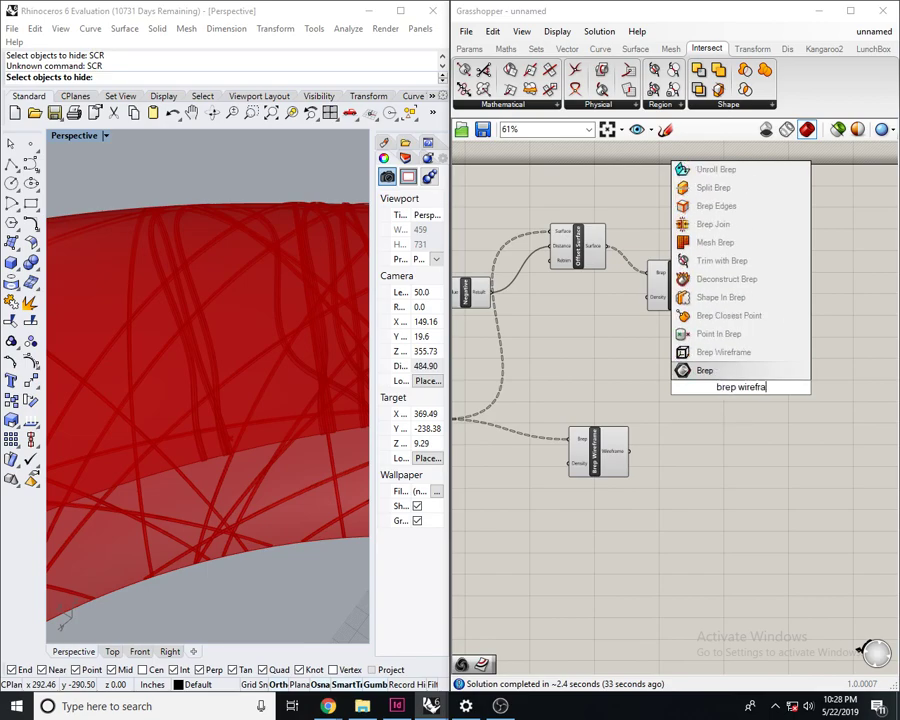
type("m")
key("Return")
scroll(804, 379, "up", 2)
left_click_drag(766, 499, 632, 298)
right_click_drag(726, 391, 750, 407)
- Try adding another Brep Wireframe component fed by the lower Brep Wireframe's output, and delete it
type("b")
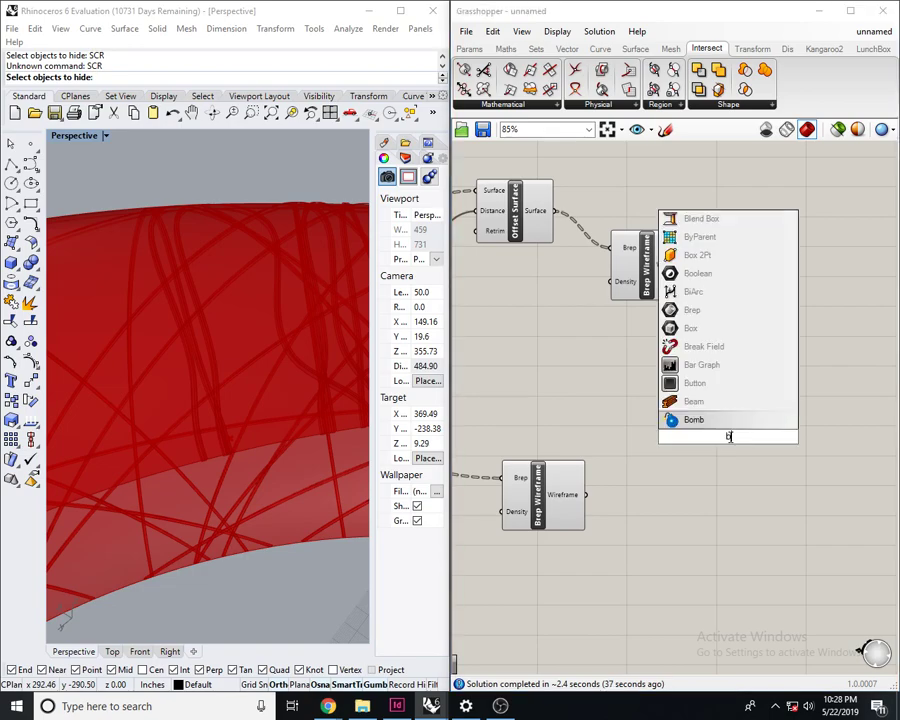
type("rep wireframe")
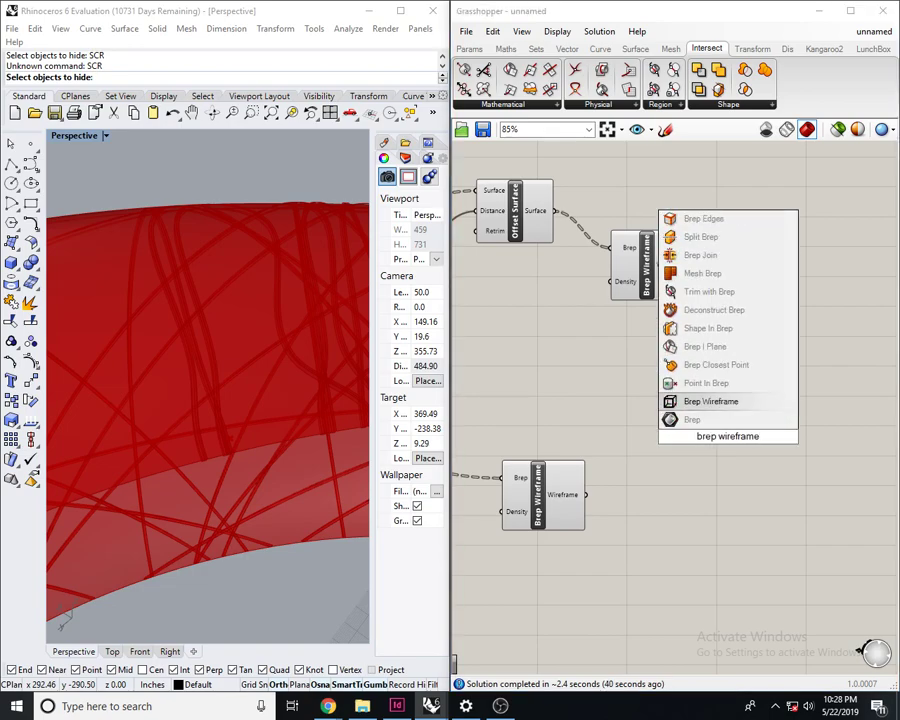
key("Return")
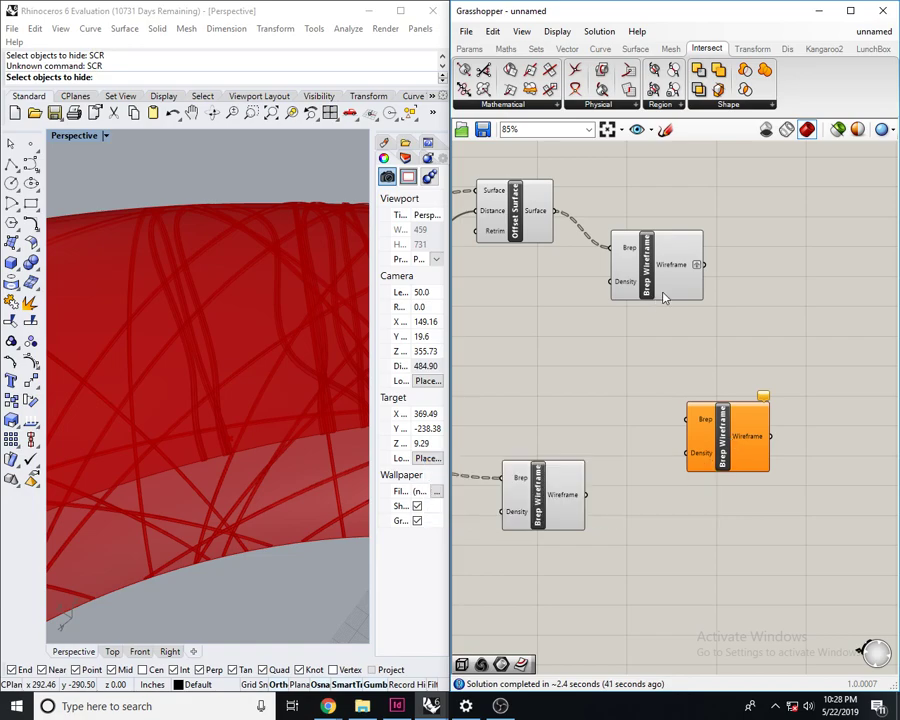
left_click_drag(706, 453, 683, 470)
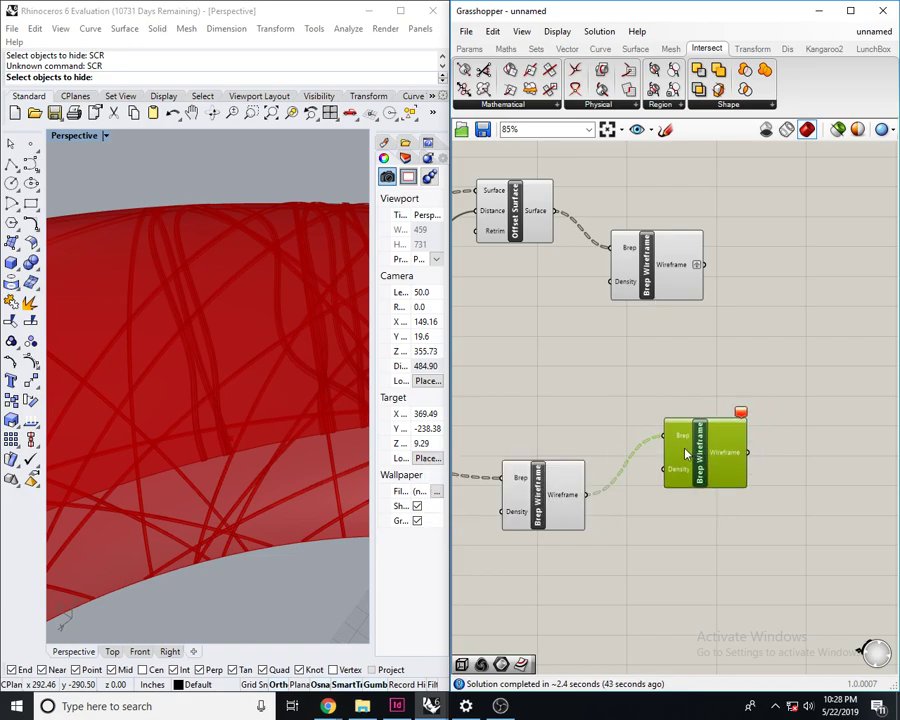
scroll(686, 453, "up", 2)
right_click_drag(686, 453, 744, 444)
left_click_drag(772, 420, 735, 460)
right_click_drag(736, 466, 712, 479)
key("Delete")
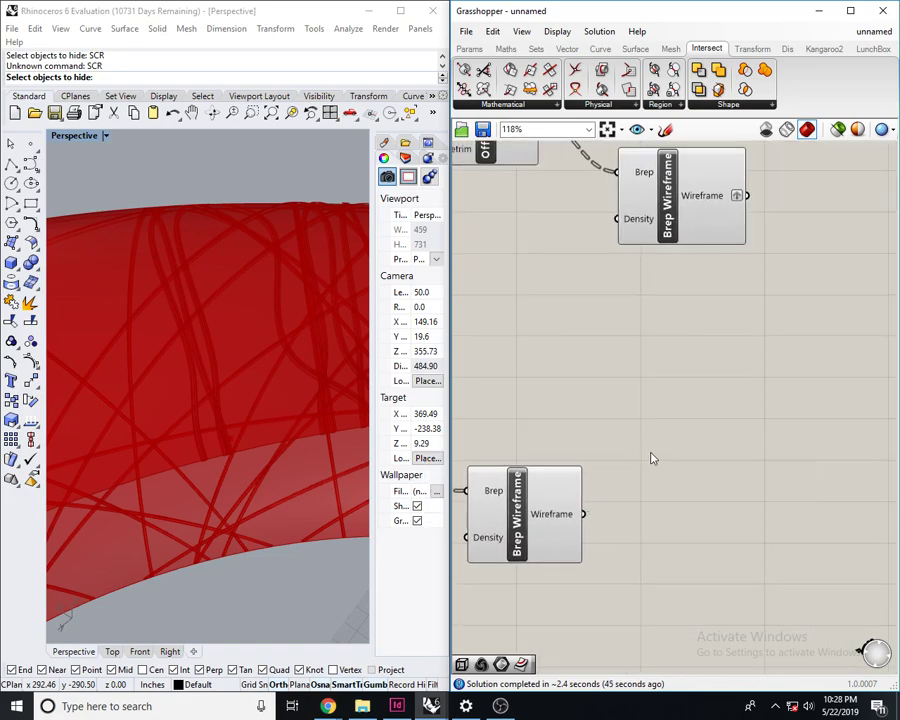
- Graft the lower Brep Wireframe's output and feed both wireframe outputs into Stream 0 and Stream 1 of a new Weave component
right_click(565, 526)
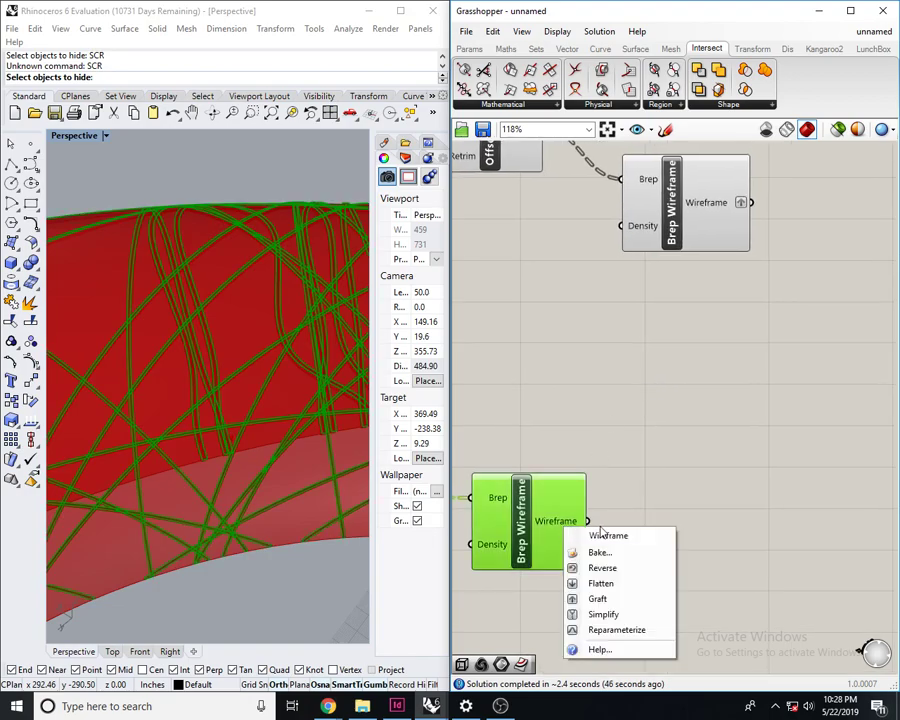
left_click(601, 583)
left_click(772, 482)
double_click(772, 482)
type("weave")
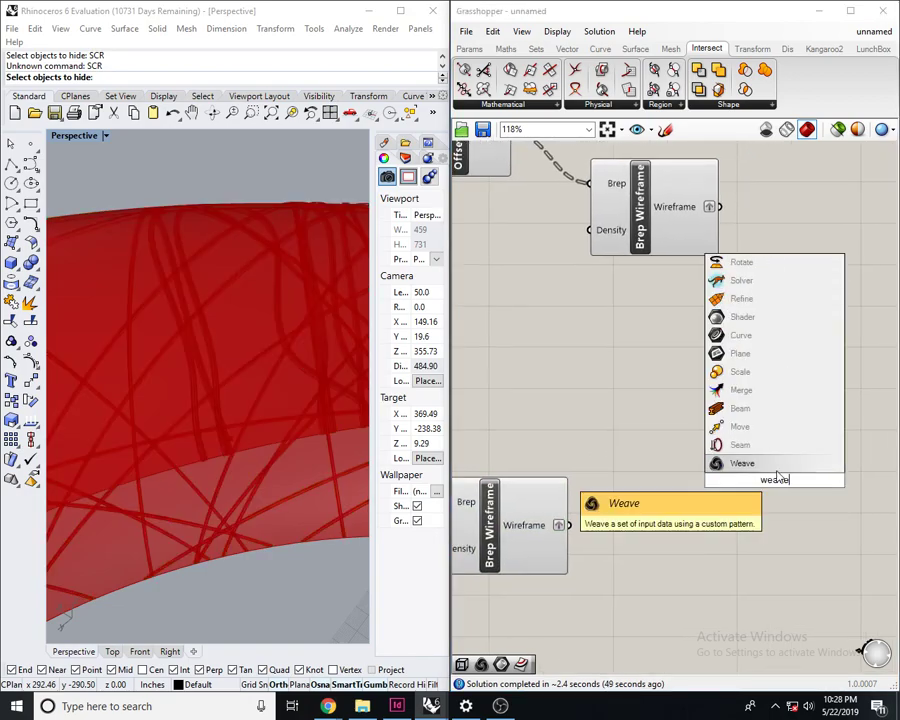
key("Return")
right_click_drag(777, 477, 762, 491)
left_click_drag(703, 494, 705, 221)
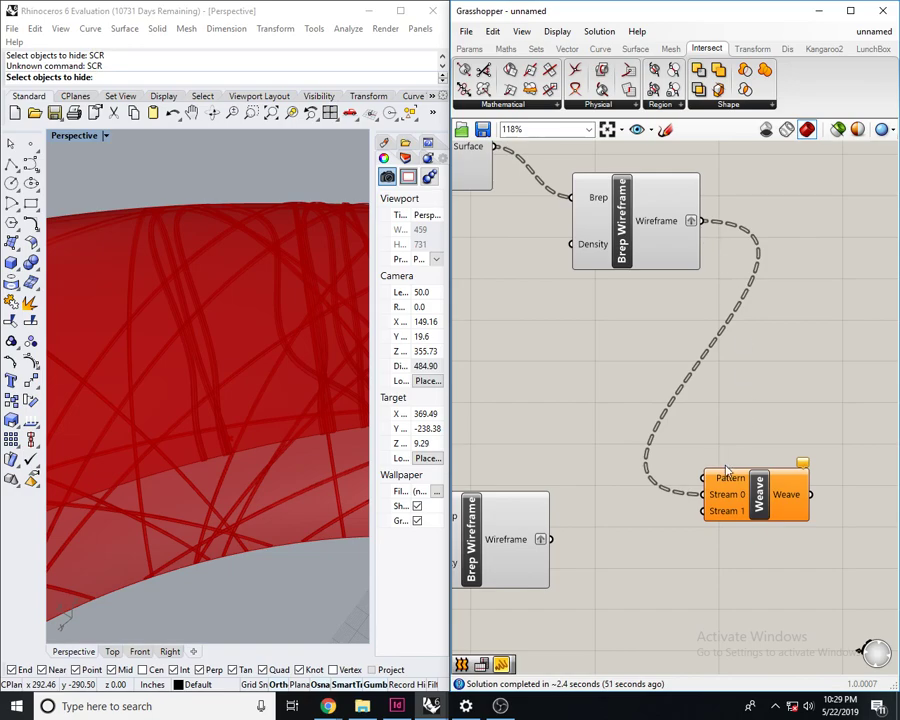
left_click_drag(590, 520, 550, 539)
- Try to loft the woven curves with a new Loft component fed by the Weave output
right_click_drag(744, 527, 661, 447)
left_click(718, 508)
double_click(754, 416)
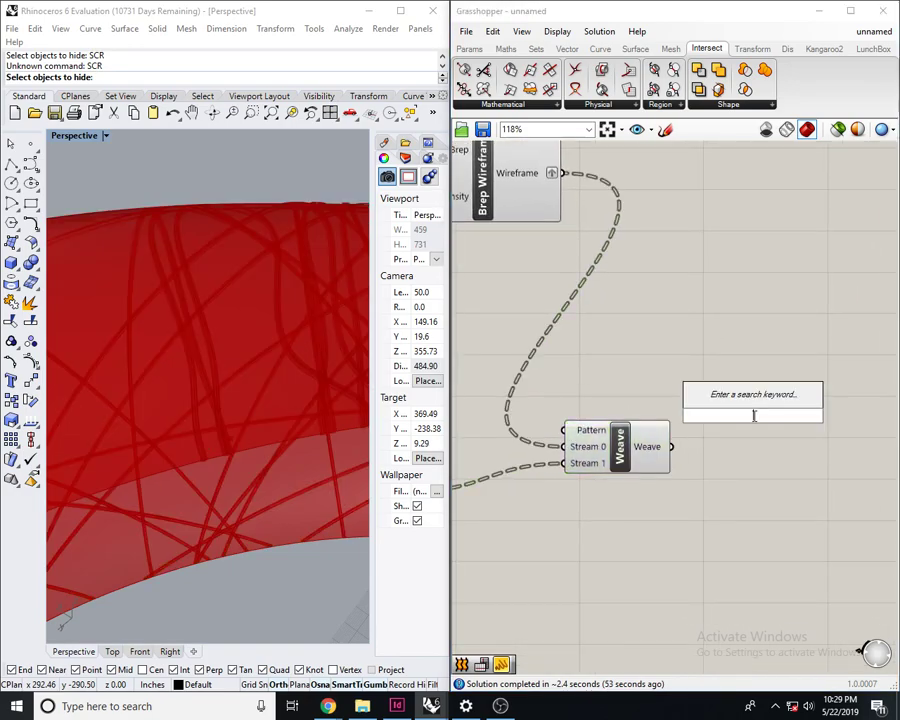
type("loft")
key("Return")
scroll(706, 418, "up", 3)
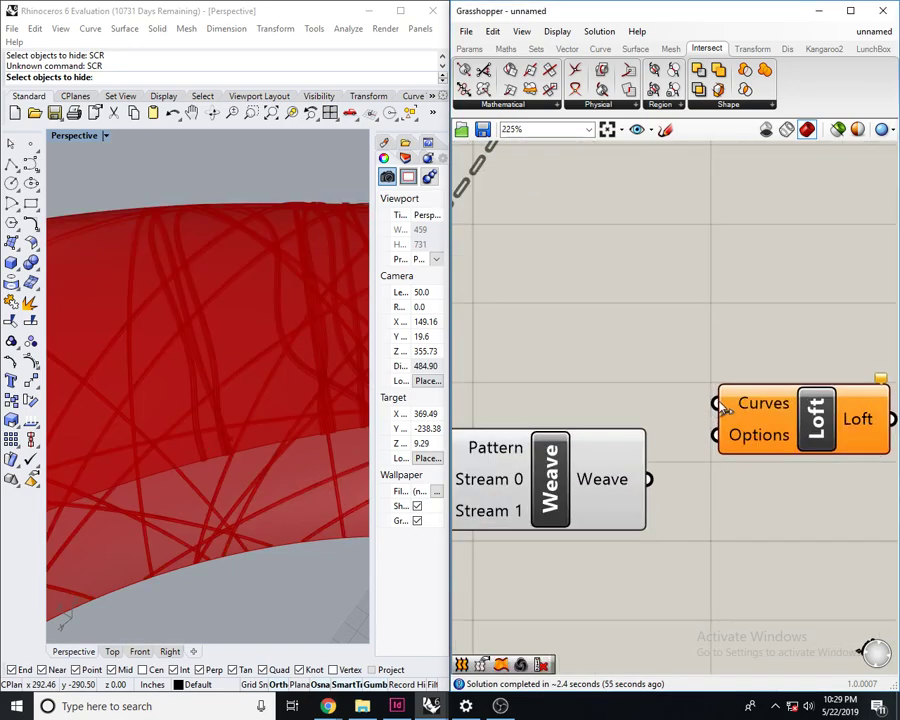
left_click_drag(648, 479, 716, 403)
left_click(755, 403)
- Examine the lofted geometry in the perspective view and read the new Loft component's error message
right_click_drag(202, 414, 272, 429)
scroll(272, 429, "down", 10)
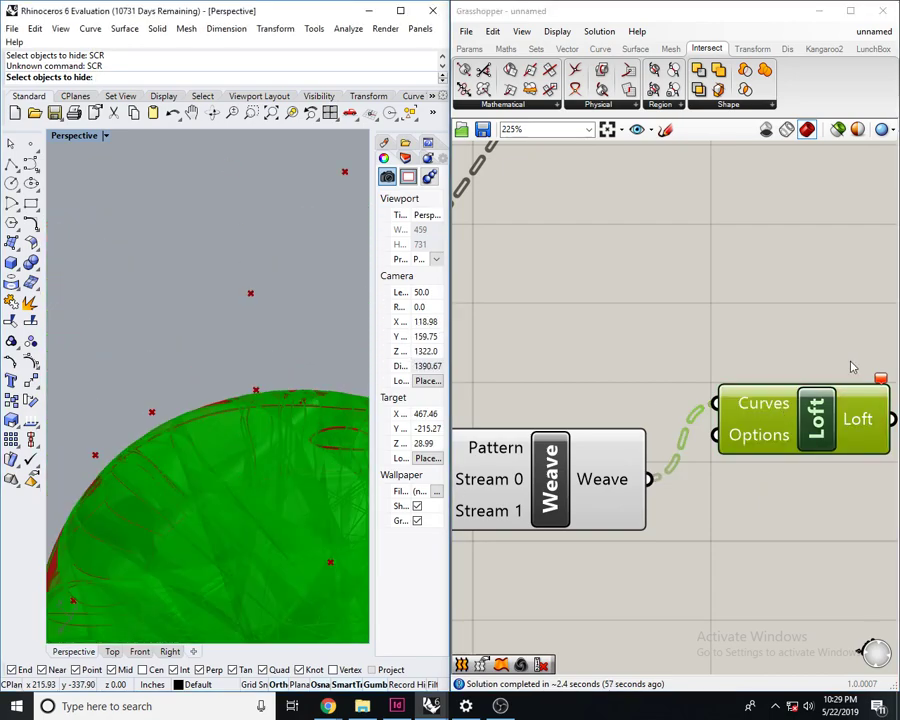
left_click(878, 376)
right_click_drag(785, 304, 572, 308)
mouse_move(668, 381)
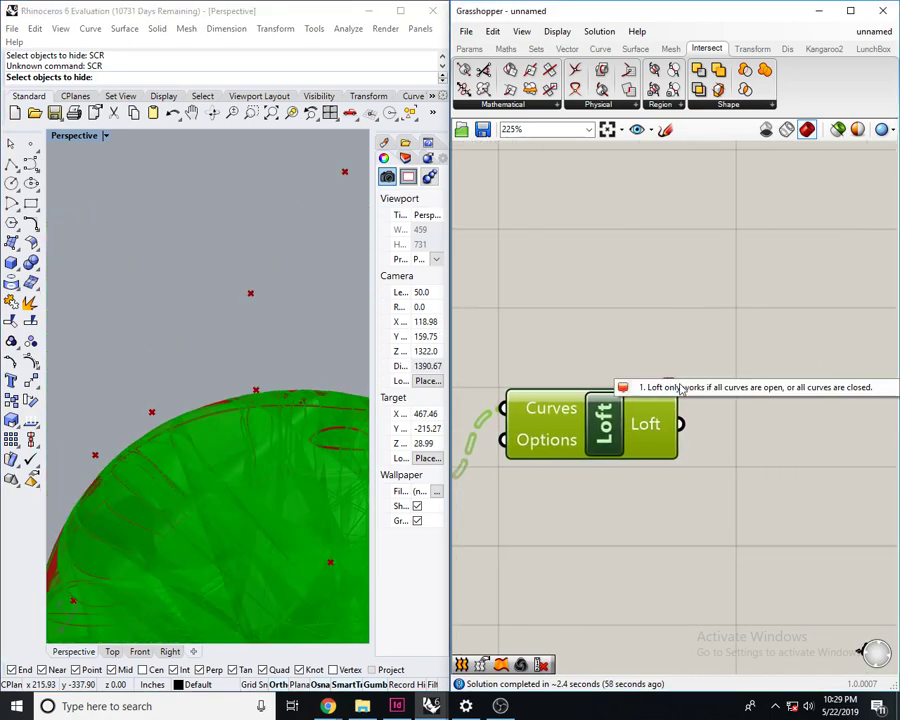
left_click(720, 279)
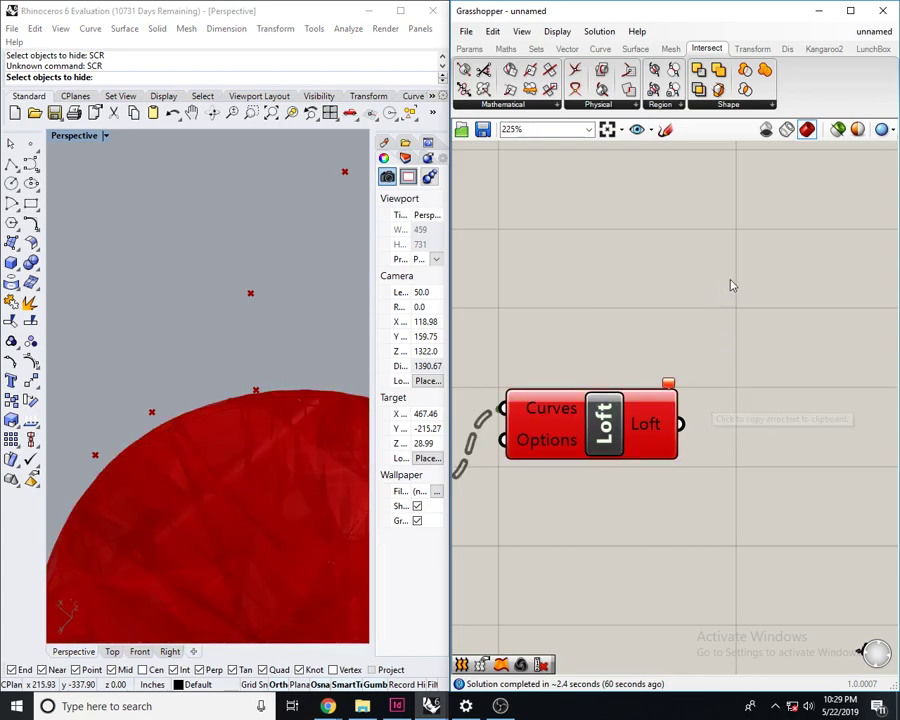
- Show the hidden objects in the Rhino model and delete the Loft component connected to Weave
right_click_drag(245, 410, 300, 388)
scroll(238, 376, "down", 10)
scroll(343, 465, "up", 6)
right_click_drag(236, 376, 270, 440)
scroll(270, 408, "down", 8)
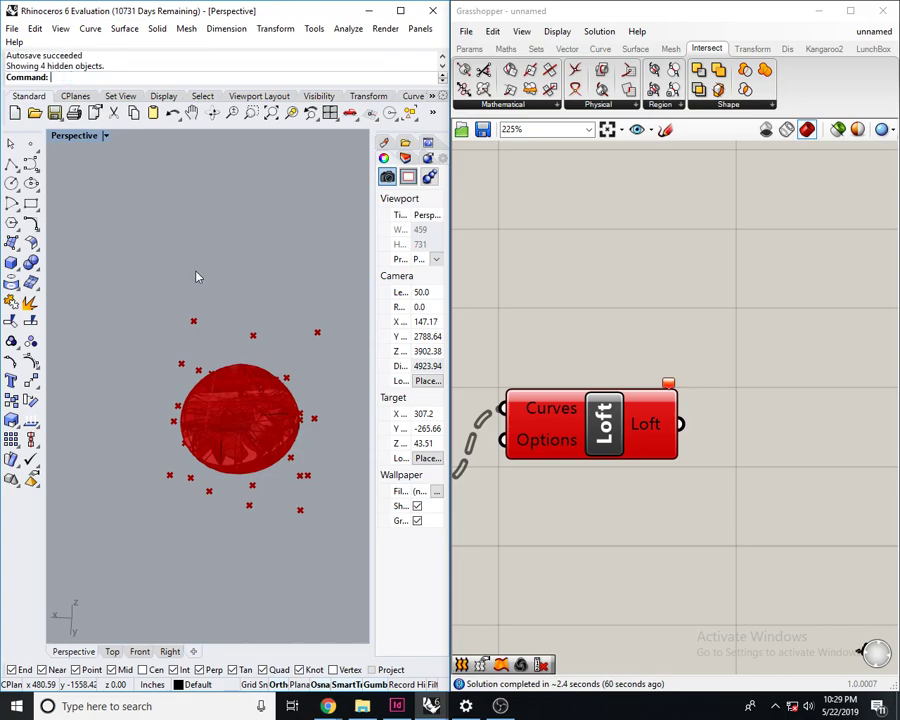
scroll(789, 424, "down", 3)
left_click(682, 432)
key("Delete")
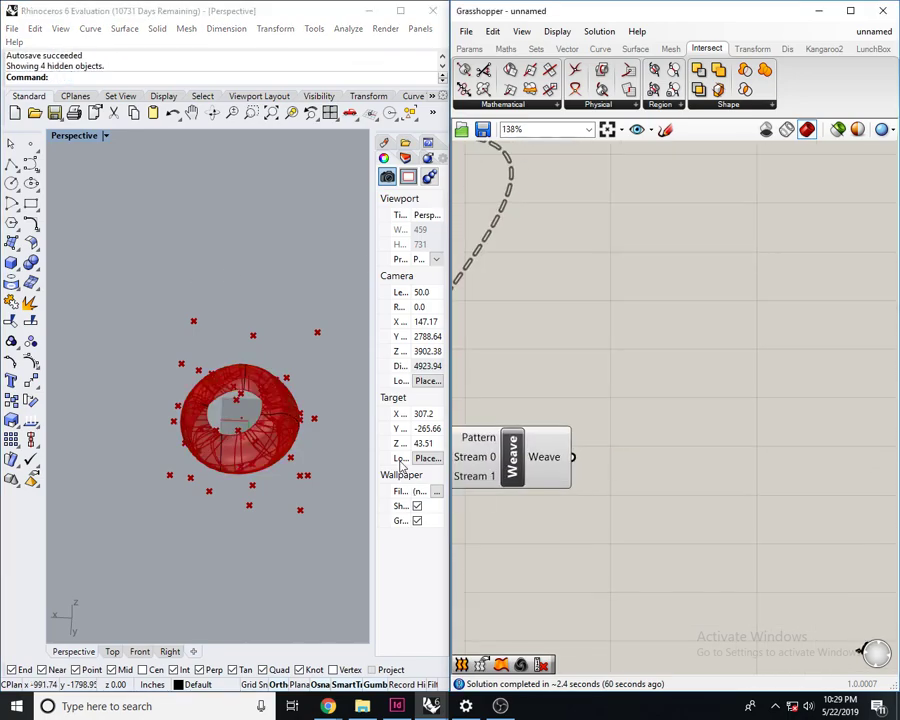
- Select the curve running over the ring and move one of its control points to reshape the form
scroll(250, 416, "up", 5)
scroll(300, 432, "down", 2)
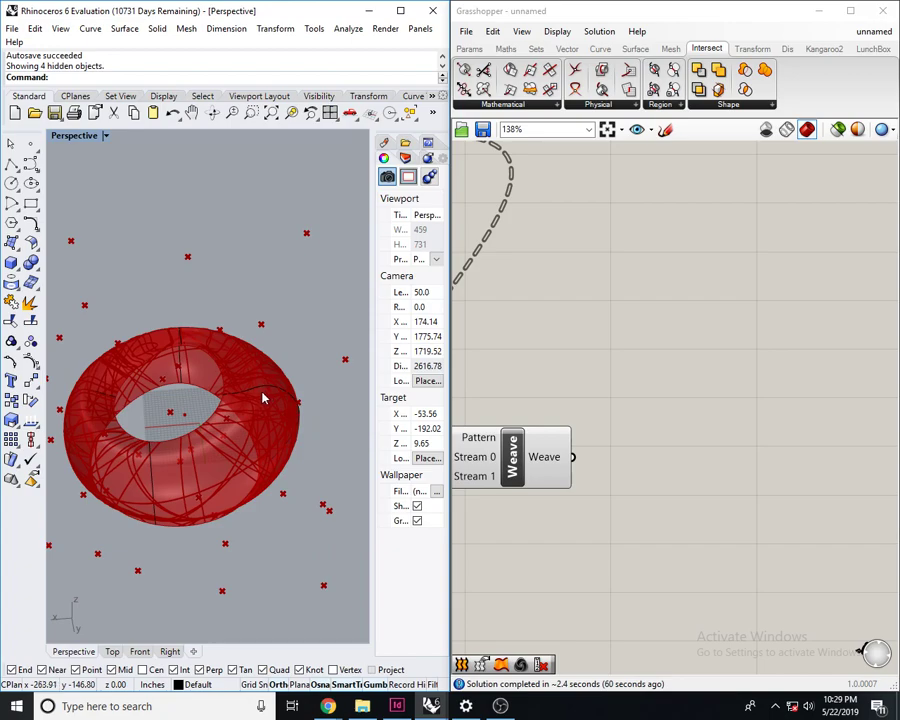
scroll(240, 400, "up", 6)
left_click(278, 460)
scroll(260, 437, "down", 1)
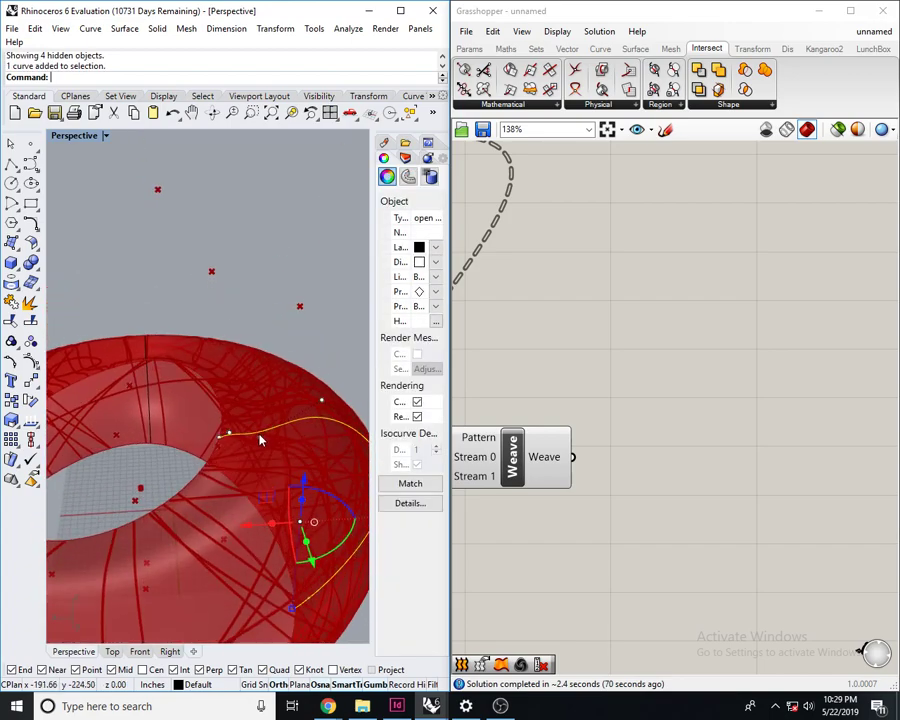
left_click(259, 409)
left_click_drag(259, 409, 256, 408)
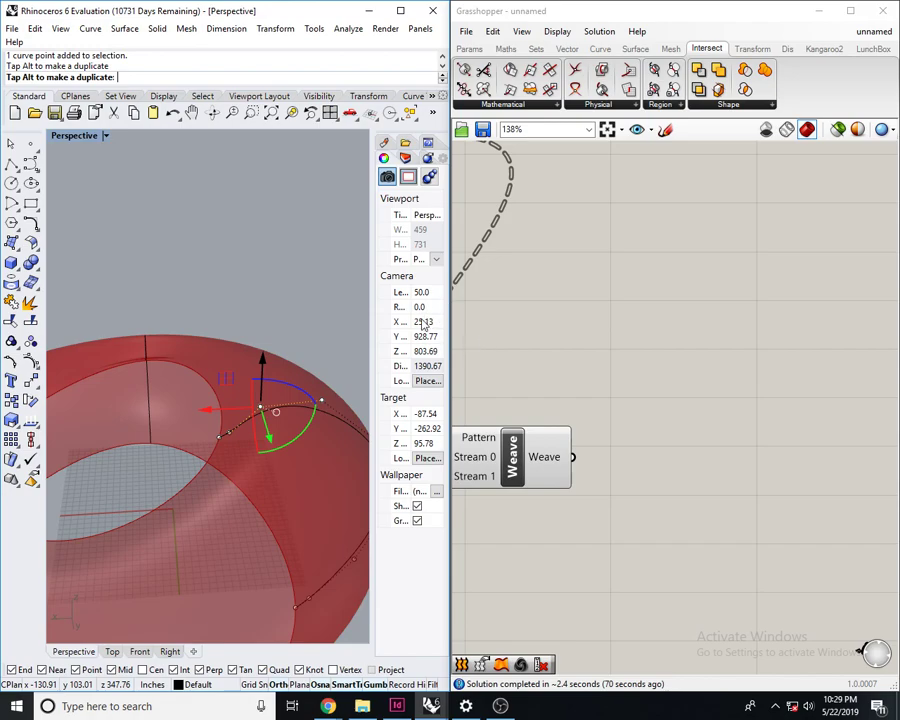
- Examine the strips on the reshaped ring from several sides and close up
scroll(231, 342, "down", 2)
right_click_drag(231, 342, 225, 372)
scroll(222, 400, "up", 4)
right_click_drag(477, 405, 680, 320)
scroll(557, 380, "down", 4)
right_click_drag(245, 425, 276, 492)
scroll(250, 428, "down", 3)
scroll(275, 482, "up", 2)
scroll(272, 483, "down", 1)
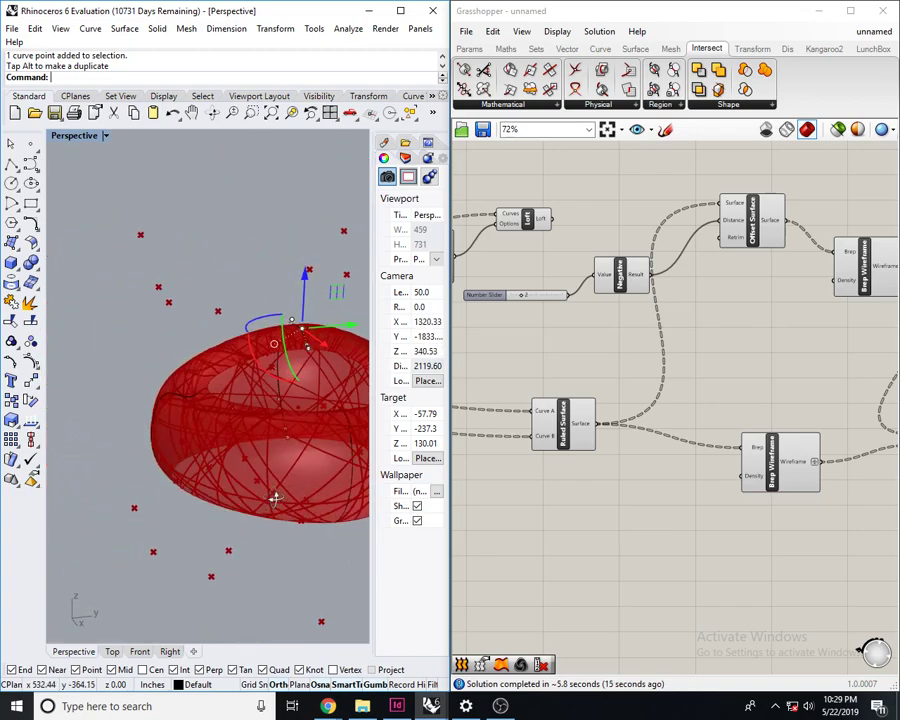
scroll(267, 520, "up", 4)
scroll(291, 446, "up", 3)
scroll(290, 433, "down", 1)
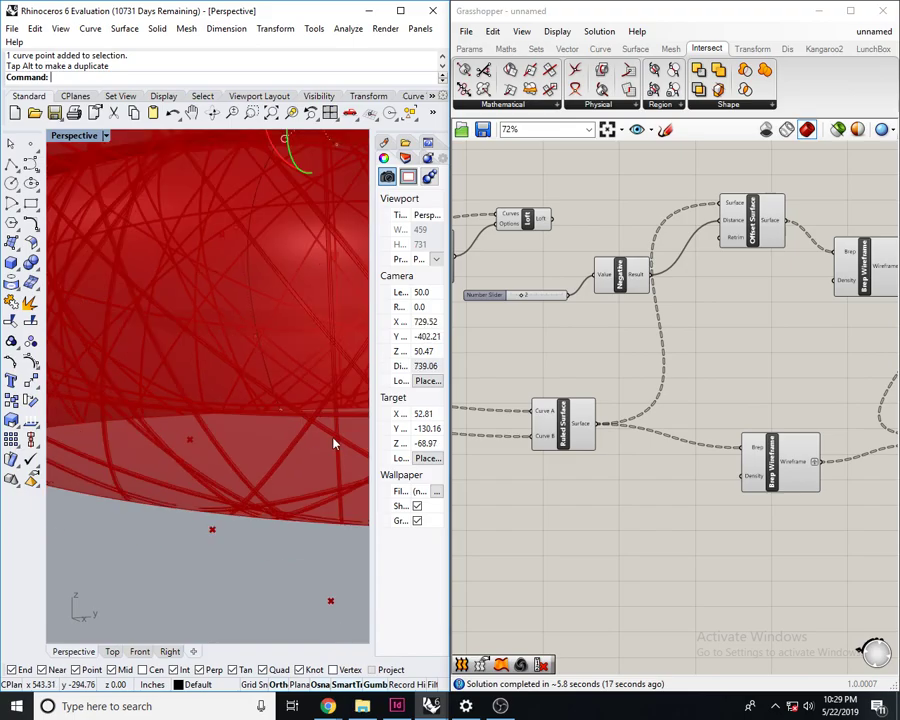
- Highlight the Weave component's curves and examine them on the ring
right_click_drag(767, 463, 627, 478)
left_click(656, 481)
left_click(862, 396)
right_click_drag(811, 458, 768, 473)
left_click(766, 474)
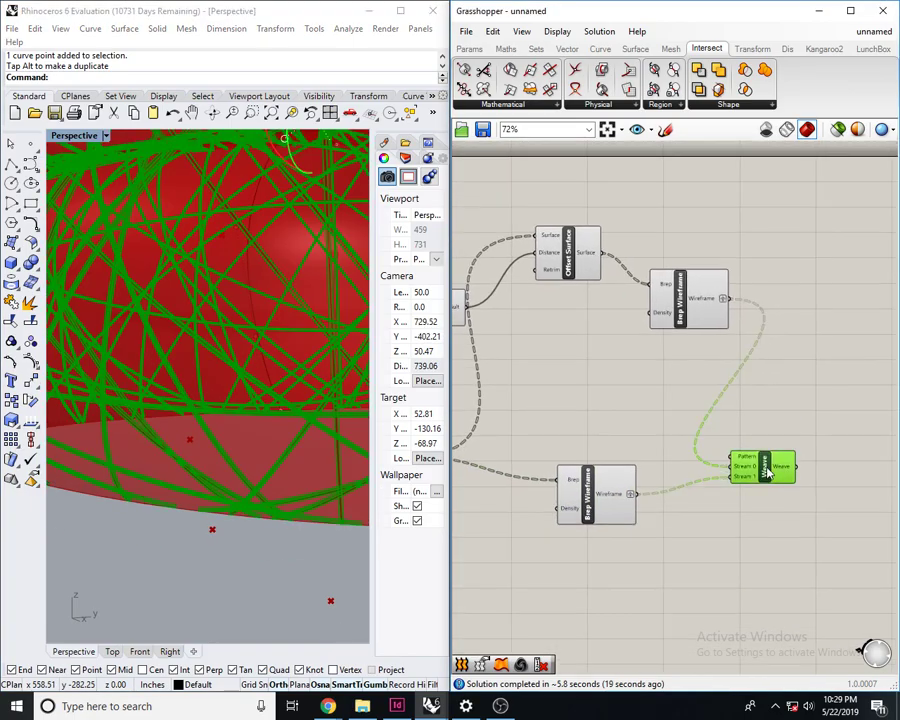
scroll(290, 380, "down", 5)
right_click_drag(341, 350, 221, 334)
scroll(221, 334, "down", 6)
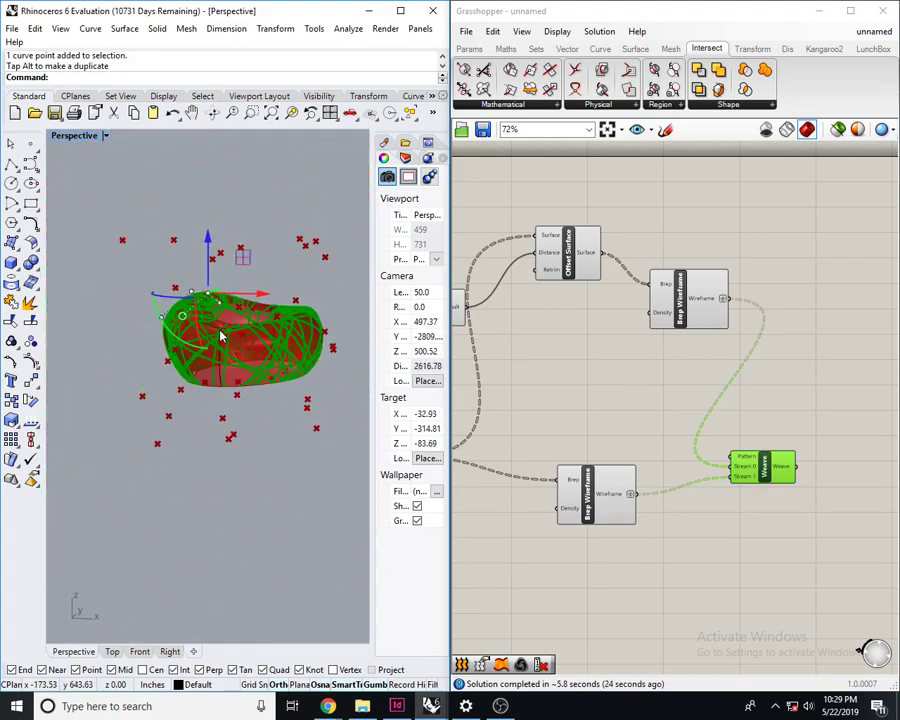
- Highlight the curves of the CENTERLINE Brep | Plane component and examine them on the ring from several sides
left_click(536, 381)
scroll(536, 381, "down", 3)
right_click_drag(500, 385, 775, 390)
right_click_drag(465, 398, 654, 412)
scroll(653, 412, "up", 5)
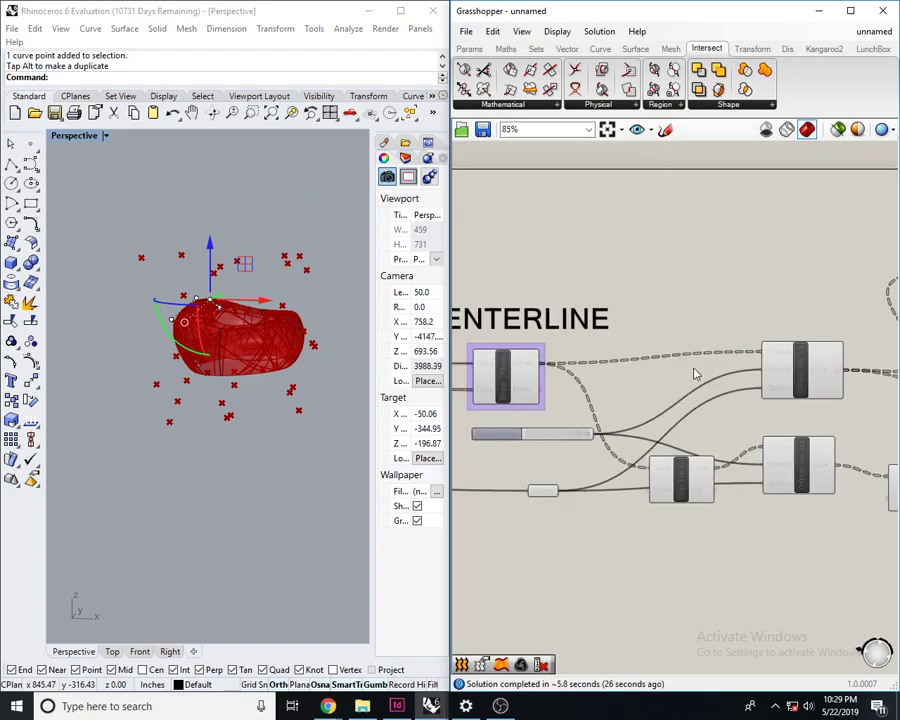
left_click(668, 405)
right_click_drag(200, 310, 191, 360)
scroll(250, 330, "up", 6)
scroll(700, 400, "down", 5)
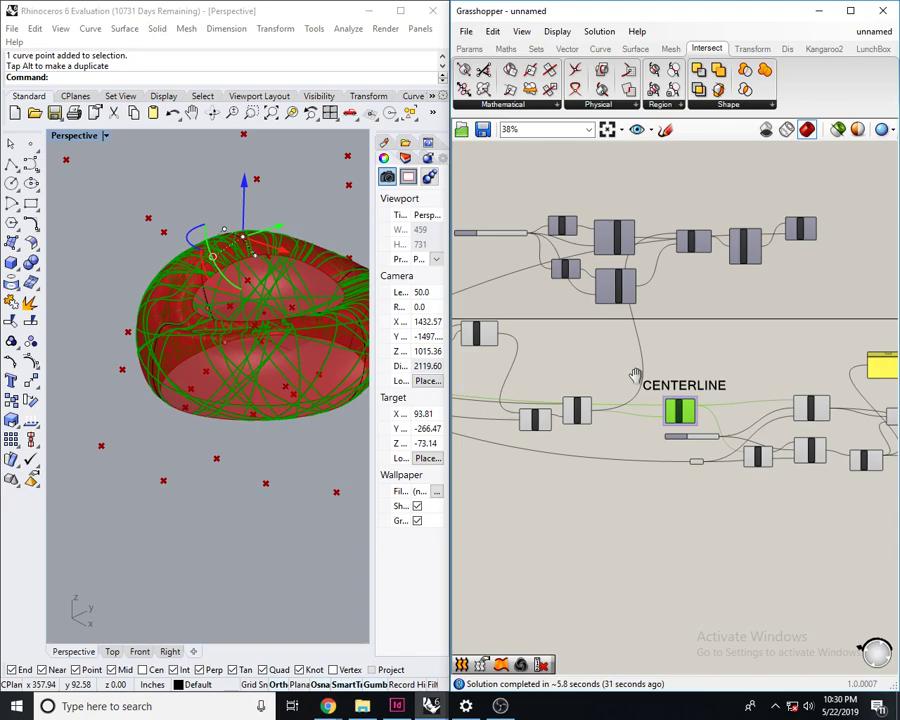
scroll(635, 375, "up", 6)
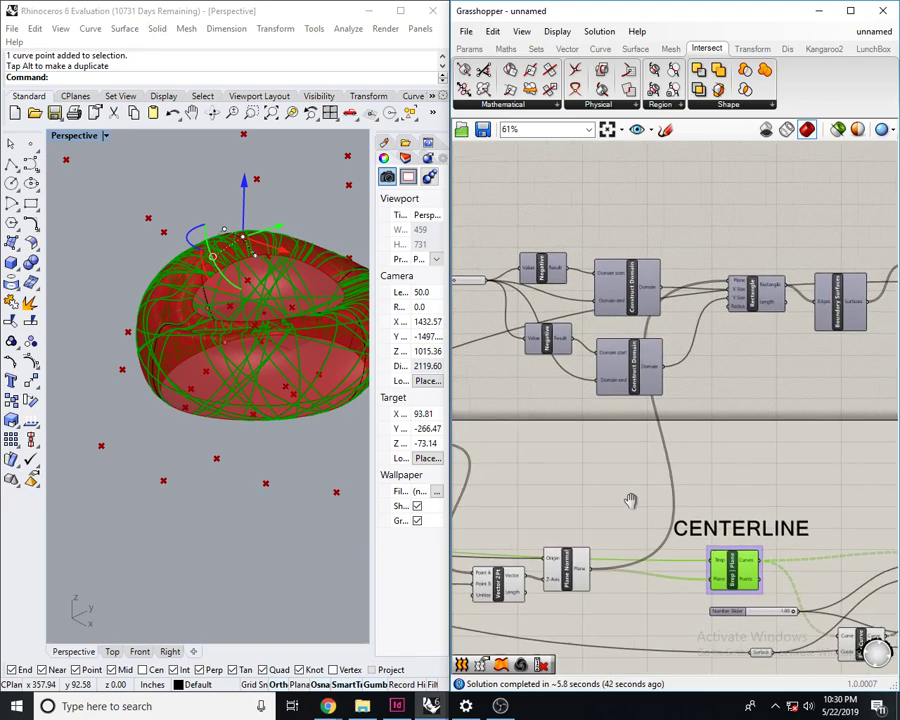
left_click(717, 408)
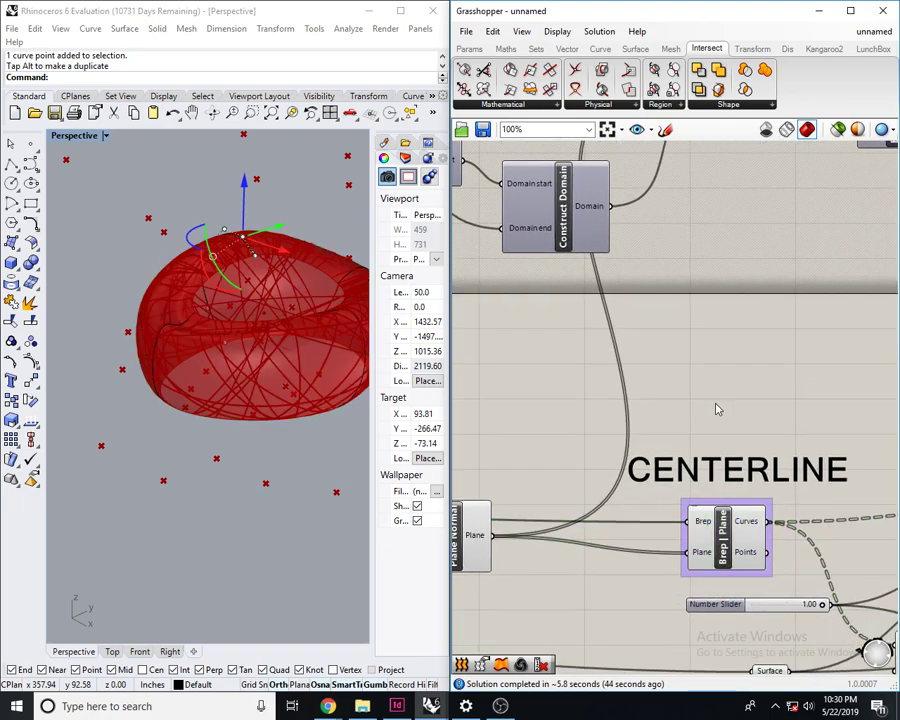
left_click(696, 534)
right_click_drag(308, 340, 317, 394)
scroll(242, 400, "up", 4)
right_click_drag(242, 400, 265, 293)
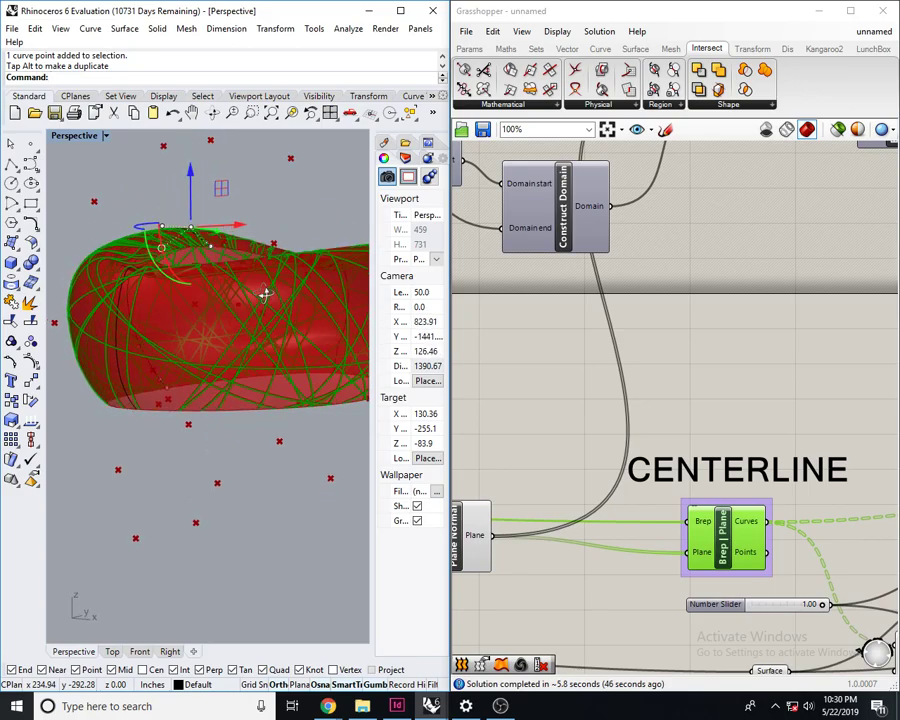
- Set the slider for Populate 3D's Count to 55 and inspect the denser strip pattern on the ring
scroll(604, 440, "down", 3)
scroll(636, 444, "up", 8)
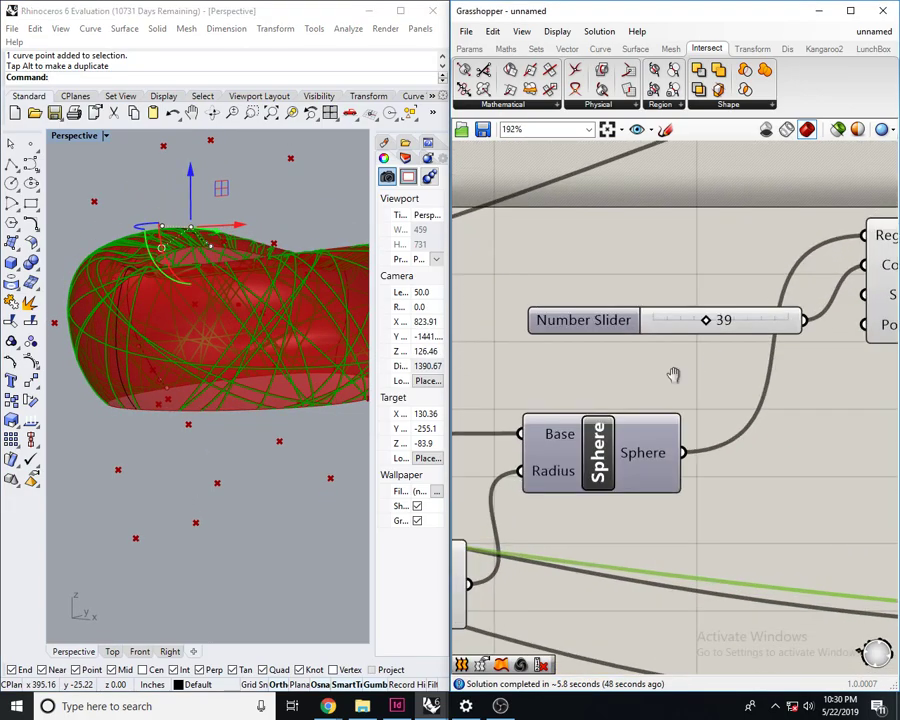
scroll(632, 350, "up", 2)
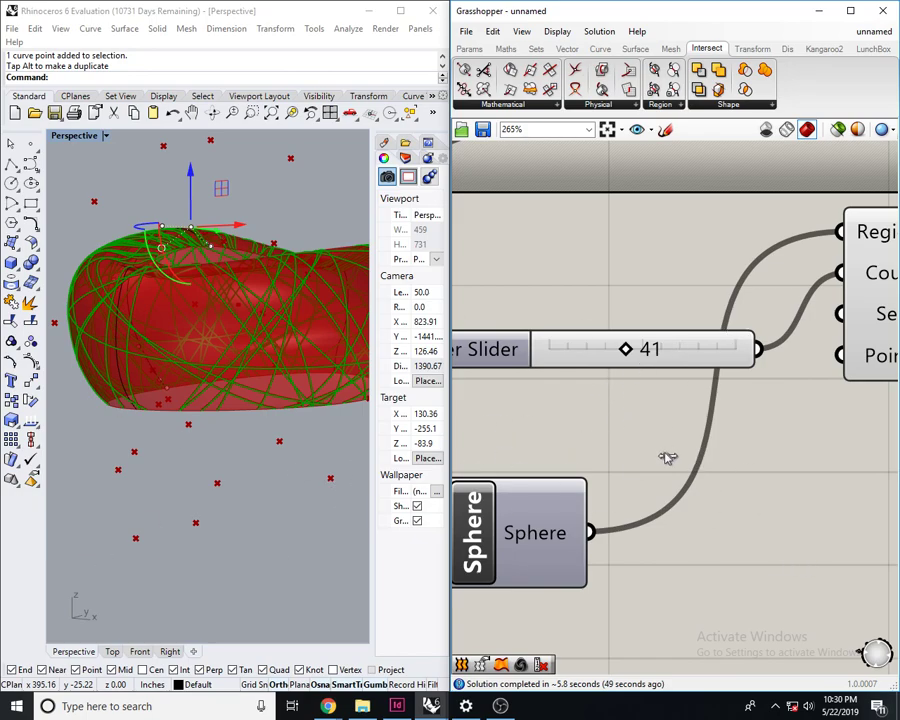
scroll(679, 474, "down", 4)
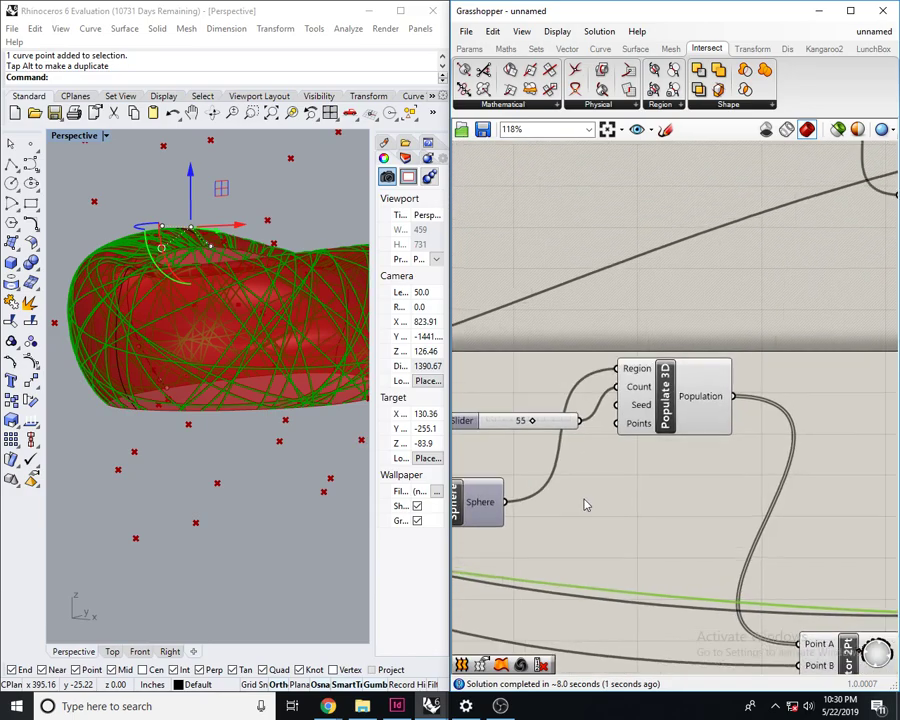
scroll(528, 428, "up", 1)
right_click_drag(210, 367, 235, 371)
scroll(235, 371, "down", 8)
right_click_drag(177, 392, 267, 452)
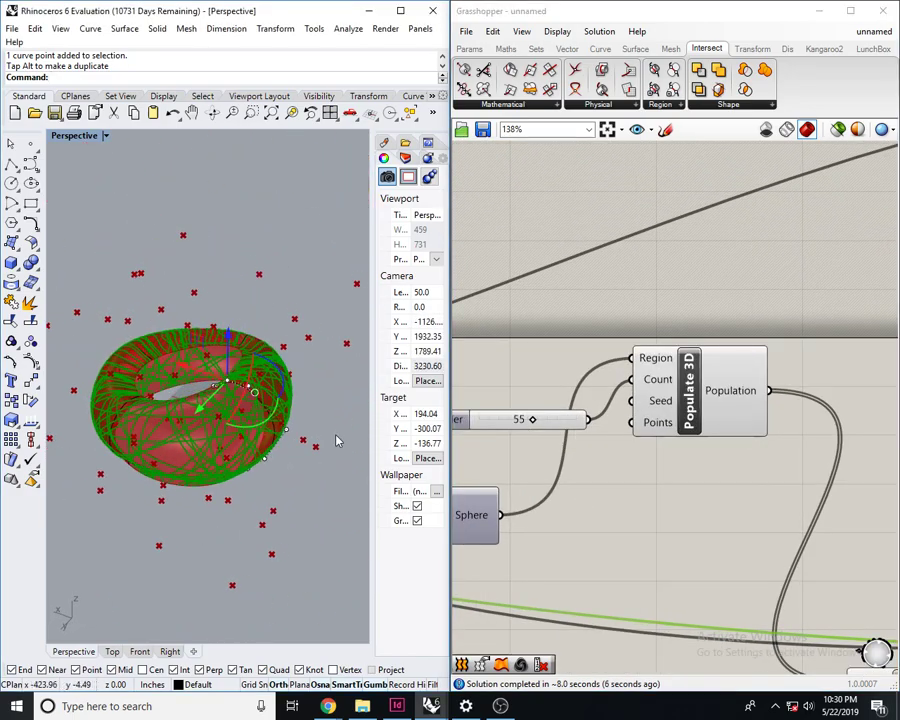
- Turn on the preview of the Sphere component that bounds the Populate 3D points
left_click(652, 527)
right_click_drag(643, 413, 765, 405)
left_click(654, 393)
scroll(602, 443, "down", 2)
scroll(633, 443, "up", 2)
left_click(636, 453)
middle_click(638, 454)
left_click(662, 429)
left_click(750, 476)
- Turn on the preview of the Boundary Surfaces component and view the cutting planes from the side
right_click_drag(671, 483, 584, 457)
left_click(654, 488)
scroll(638, 445, "down", 3)
right_click_drag(766, 385, 480, 450)
right_click_drag(664, 428, 294, 464)
left_click(790, 244)
middle_click(794, 242)
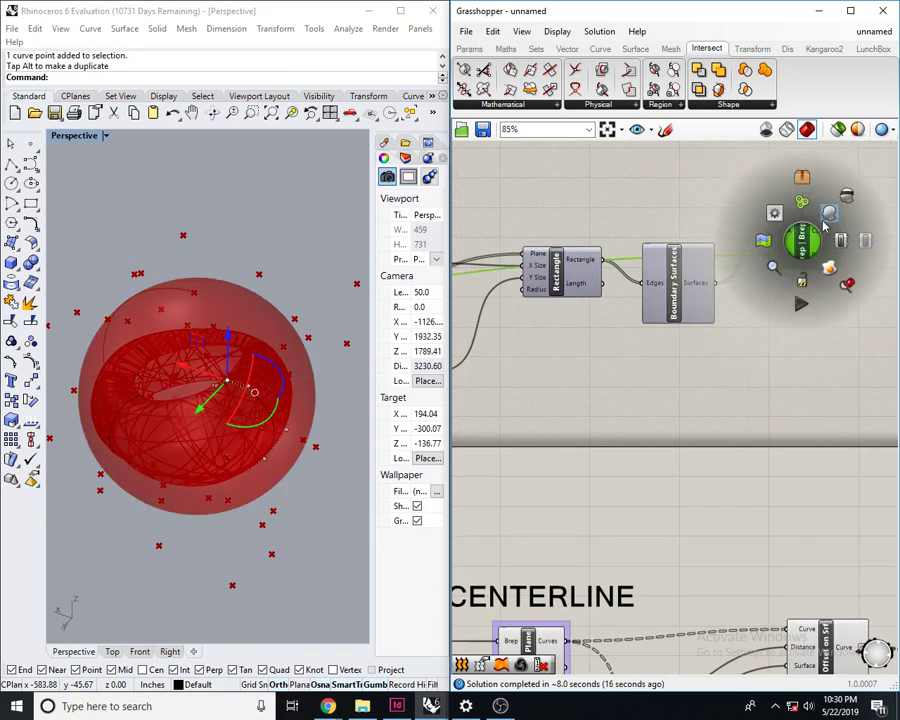
left_click(699, 292)
middle_click(705, 285)
left_click(716, 258)
left_click(642, 434)
left_click(668, 294)
right_click_drag(322, 414, 300, 360)
- Set the Number Slider feeding the Division component's B input to 1.5
left_click(482, 424)
right_click_drag(547, 413, 588, 408)
scroll(640, 414, "down", 5)
scroll(697, 418, "up", 5)
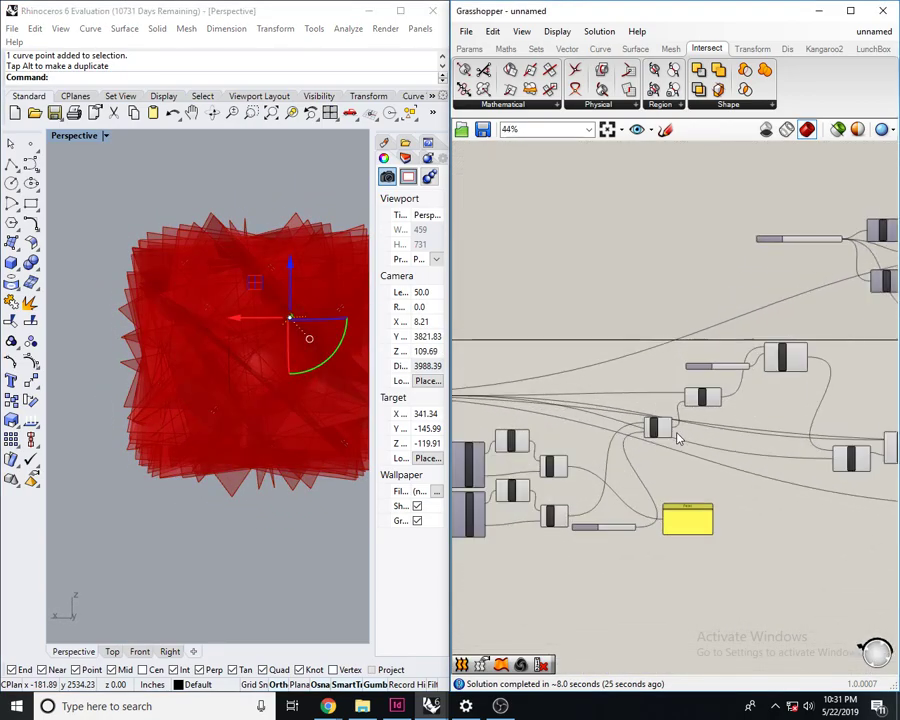
right_click_drag(705, 422, 570, 425)
scroll(660, 510, "up", 4)
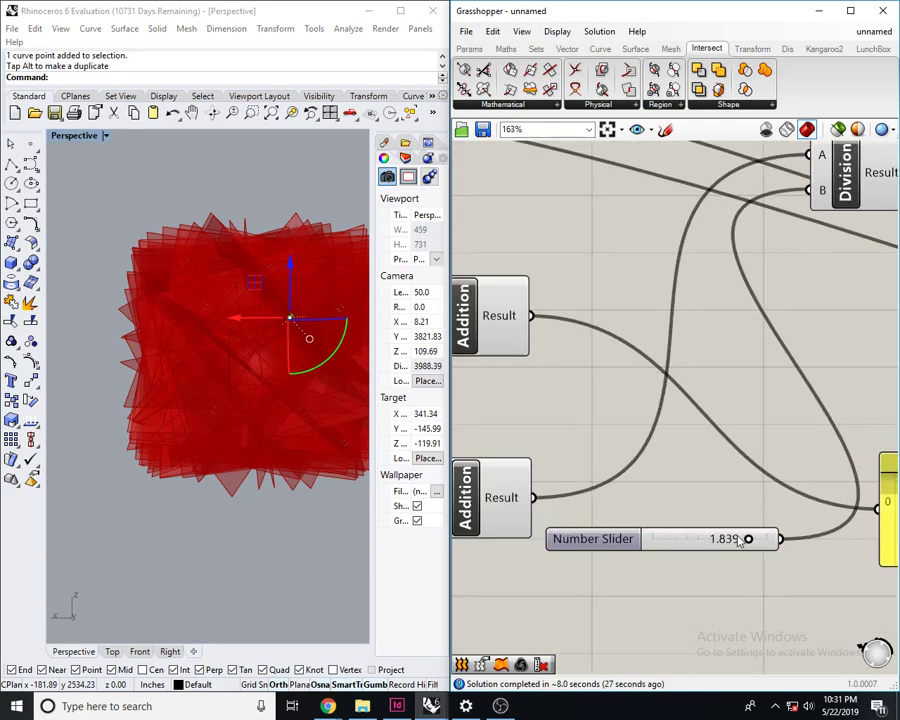
double_click(640, 504)
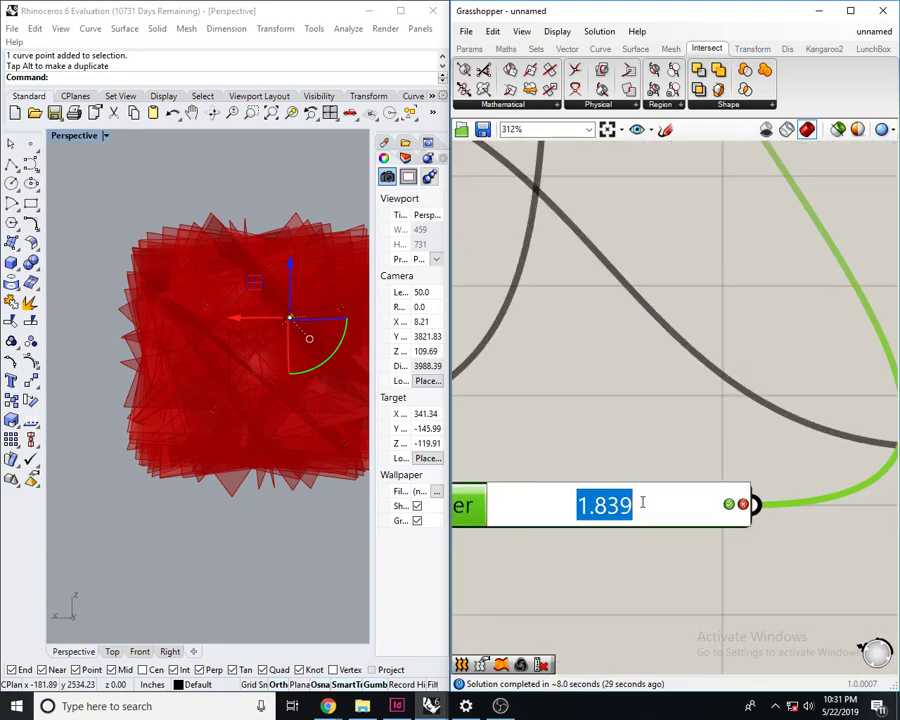
type("1")
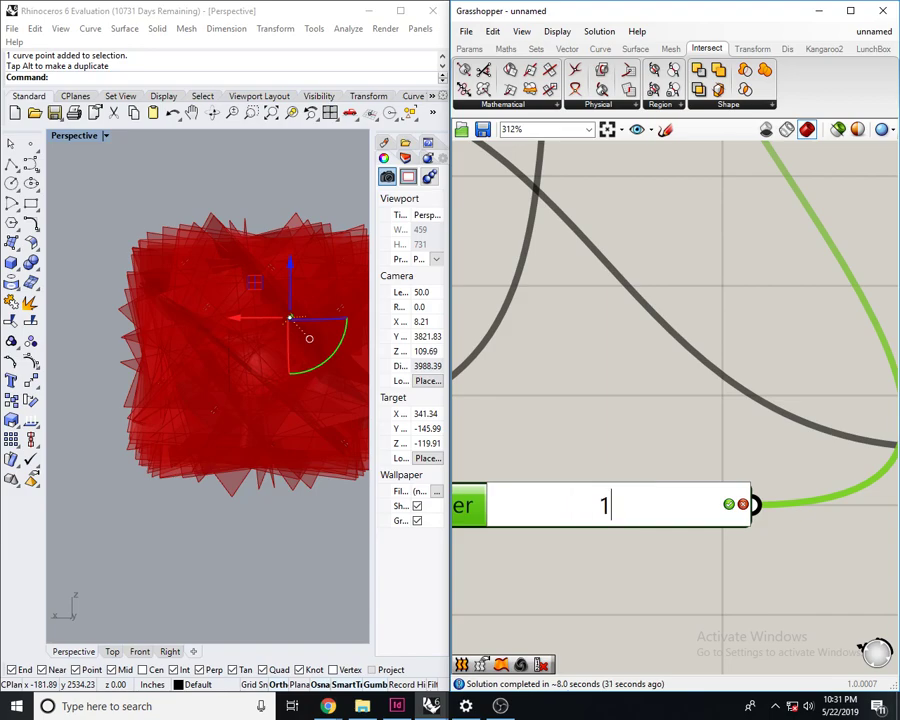
type(".5")
key("Return")
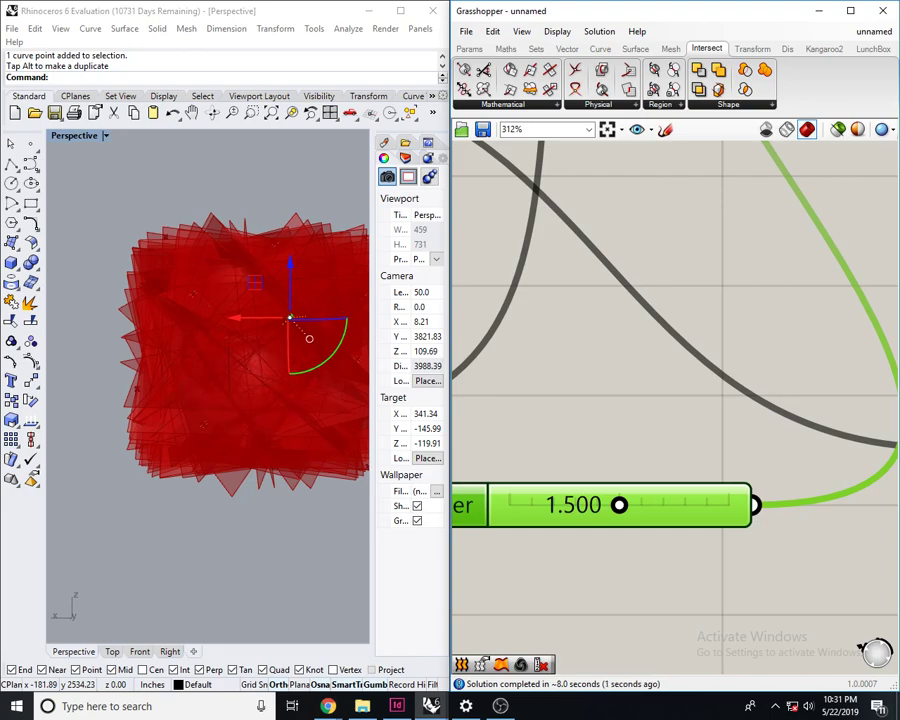
- Turn off the preview of the Boundary Surfaces component
scroll(563, 389, "down", 10)
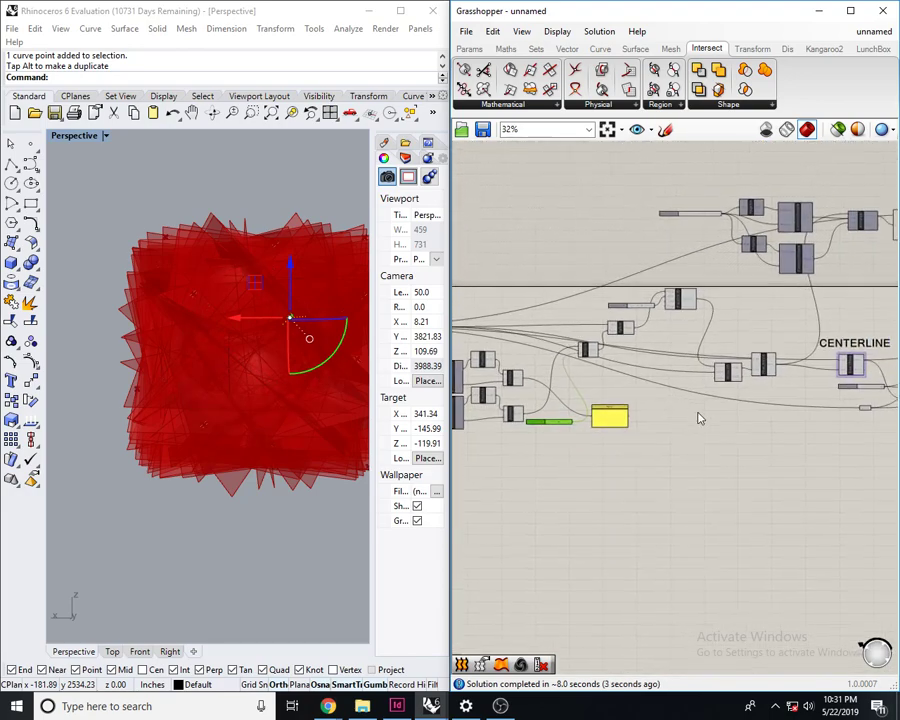
scroll(730, 349, "up", 6)
right_click_drag(732, 350, 693, 376)
scroll(676, 372, "down", 6)
scroll(814, 298, "up", 5)
left_click(709, 232)
middle_click(712, 229)
left_click(756, 189)
- Review the CENTERLINE section of the definition and the ring inside its bounding sphere
right_click_drag(530, 386, 885, 380)
scroll(653, 408, "up", 1)
left_click(645, 391)
scroll(640, 399, "down", 5)
left_click(775, 418)
right_click_drag(775, 418, 668, 433)
scroll(771, 507, "up", 4)
right_click_drag(771, 507, 671, 500)
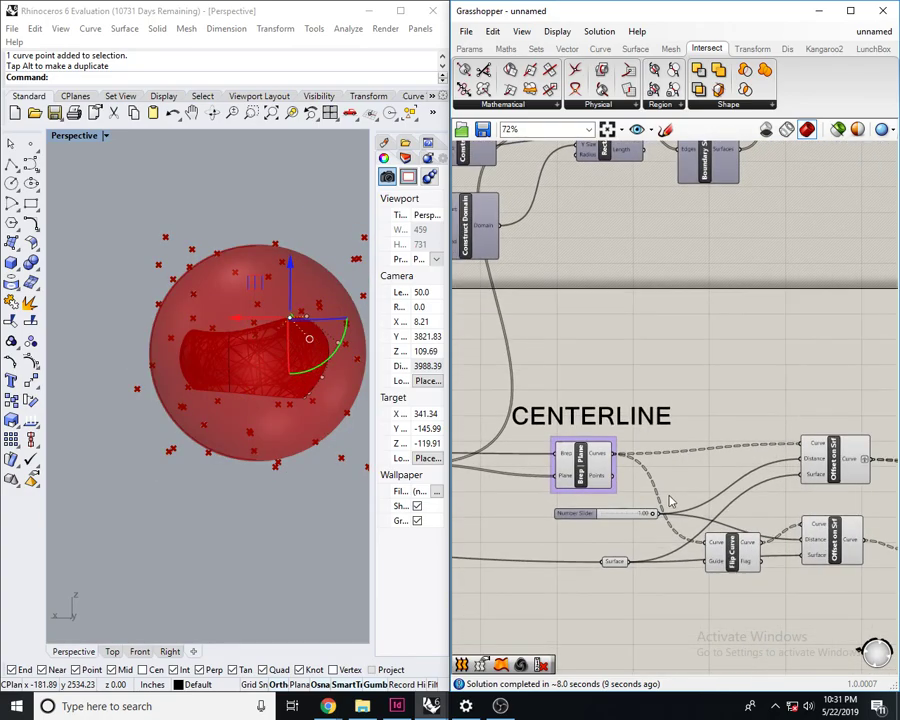
right_click_drag(264, 358, 256, 410)
- Turn off the Sphere component's preview and select Populate 3D to highlight its points around the ring
scroll(500, 420, "down", 5)
right_click_drag(500, 420, 737, 416)
right_click_drag(657, 416, 714, 450)
scroll(568, 382, "up", 5)
left_click(557, 382)
middle_click(557, 382)
left_click(605, 338)
left_click(635, 343)
right_click_drag(780, 416, 734, 422)
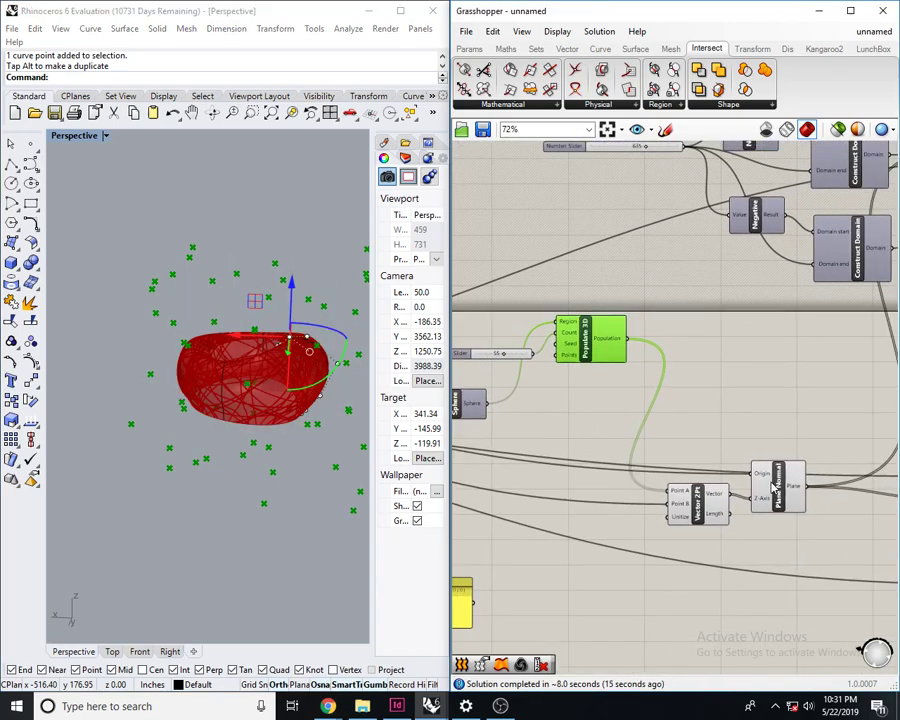
- Review the definition downstream of Plane Normal, through Offset Surface and Brep Wireframe, up to the Weave component
right_click_drag(859, 486, 700, 492)
left_click(820, 503)
right_click_drag(271, 392, 300, 390)
scroll(236, 393, "up", 6)
scroll(230, 395, "down", 5)
scroll(261, 393, "down", 5)
scroll(131, 400, "up", 5)
scroll(771, 368, "down", 4)
right_click_drag(812, 377, 607, 390)
scroll(677, 419, "up", 1)
right_click_drag(677, 419, 541, 414)
scroll(630, 430, "up", 1)
right_click_drag(710, 429, 540, 415)
scroll(690, 401, "up", 3)
right_click_drag(690, 401, 590, 399)
scroll(590, 362, "up", 2)
left_click(561, 352)
right_click_drag(661, 406, 552, 355)
right_click_drag(765, 364, 668, 355)
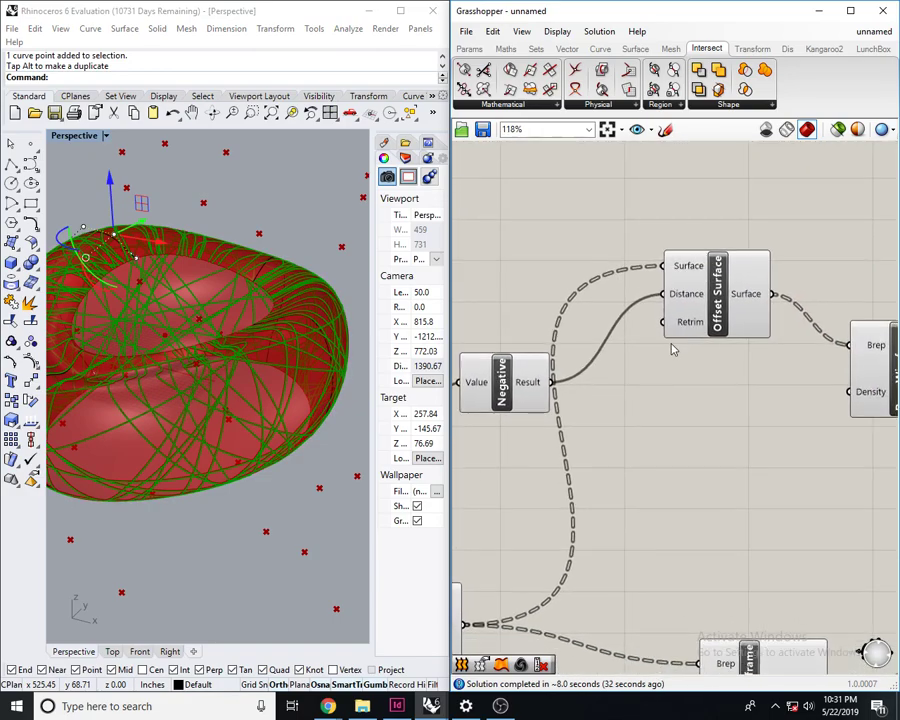
right_click_drag(739, 396, 607, 412)
right_click_drag(693, 432, 519, 352)
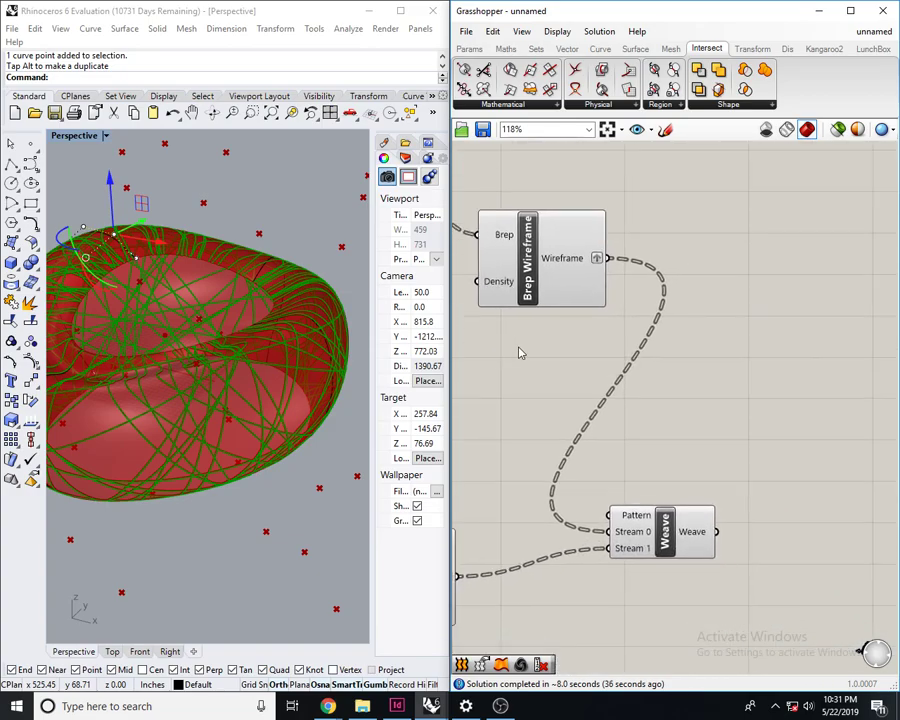
right_click_drag(674, 545, 628, 550)
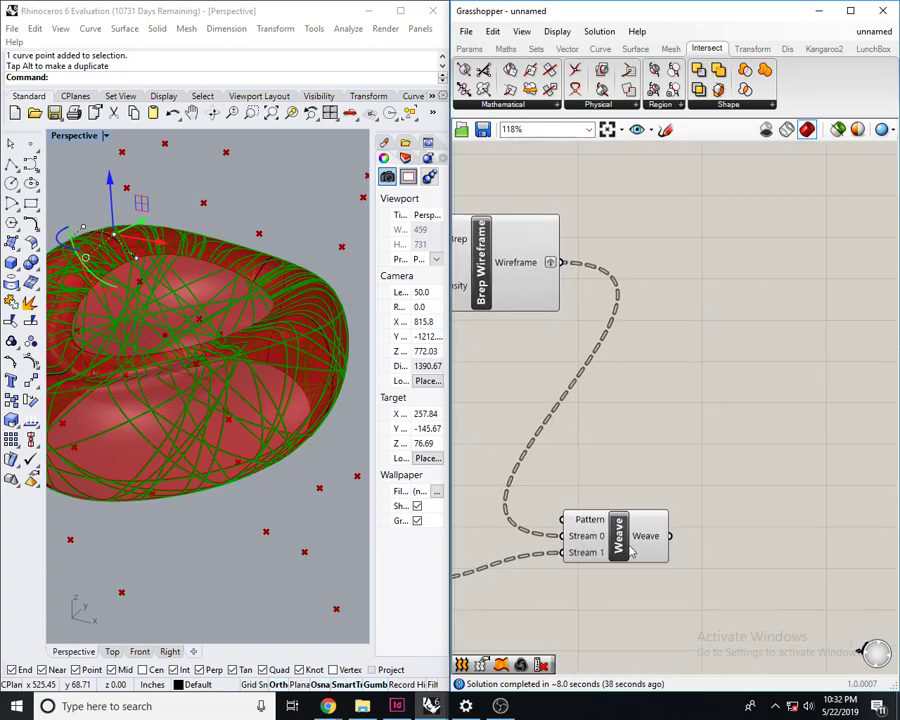
- Select the Weave component and examine its paired curves up close on the ring's surface
left_click(628, 550)
scroll(157, 381, "up", 10)
scroll(215, 372, "down", 4)
right_click_drag(157, 380, 201, 380)
scroll(201, 320, "up", 6)
scroll(277, 449, "up", 2)
right_click_drag(125, 340, 201, 408)
scroll(201, 391, "up", 3)
right_click_drag(247, 381, 290, 380)
- Add a Loft component and try lofting the curves from the Weave output
double_click(784, 415)
type("loft")
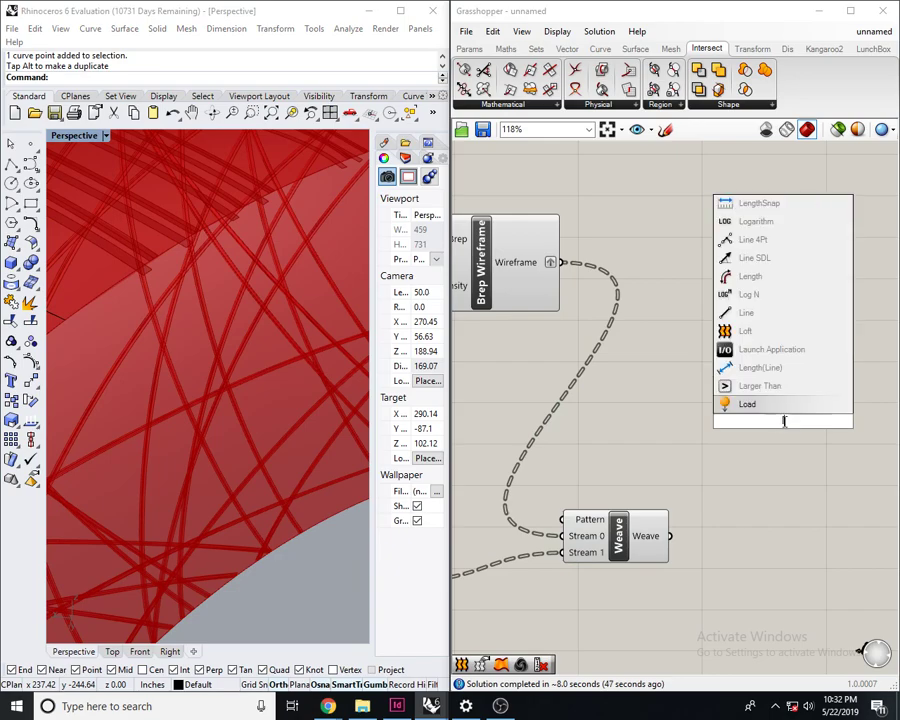
key("Return")
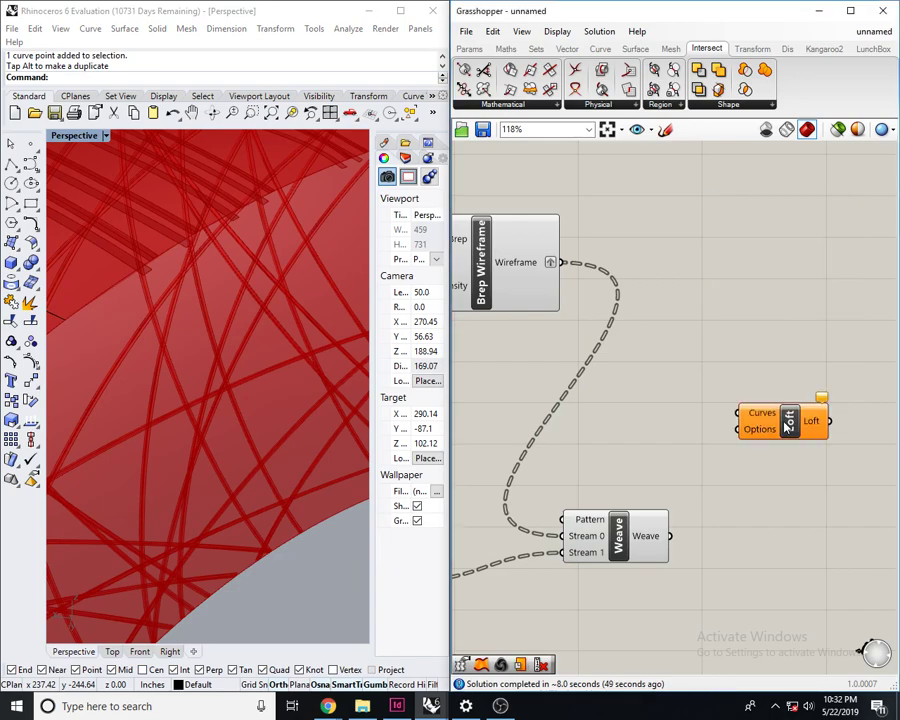
scroll(697, 413, "up", 3)
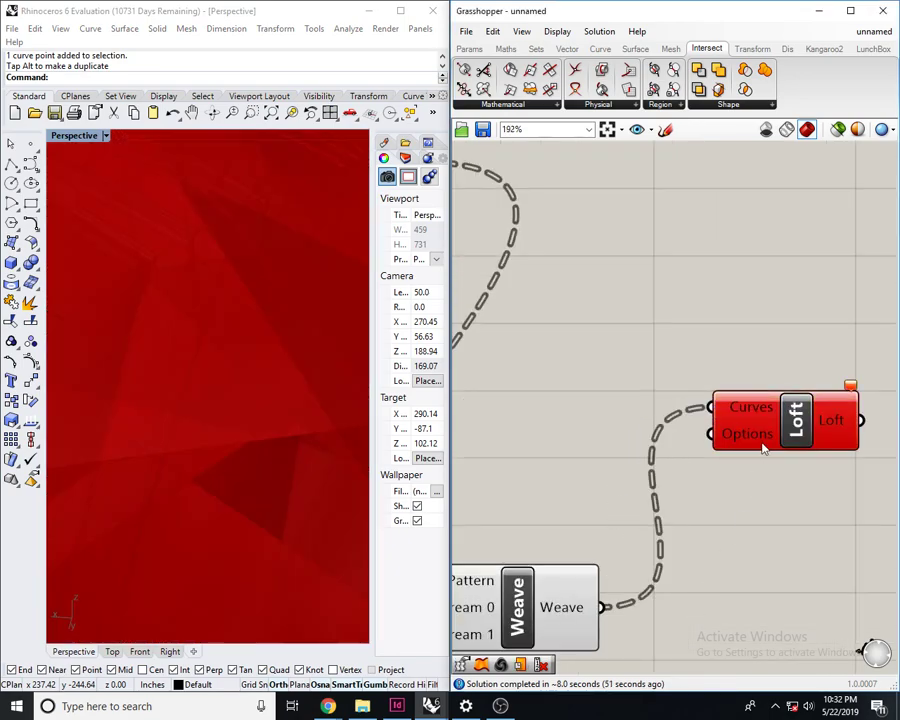
- Compare the highlighted geometry of the Loft and Weave components on the ring
left_click(756, 440)
scroll(234, 428, "down", 5)
right_click_drag(250, 497, 268, 465)
left_click(511, 596)
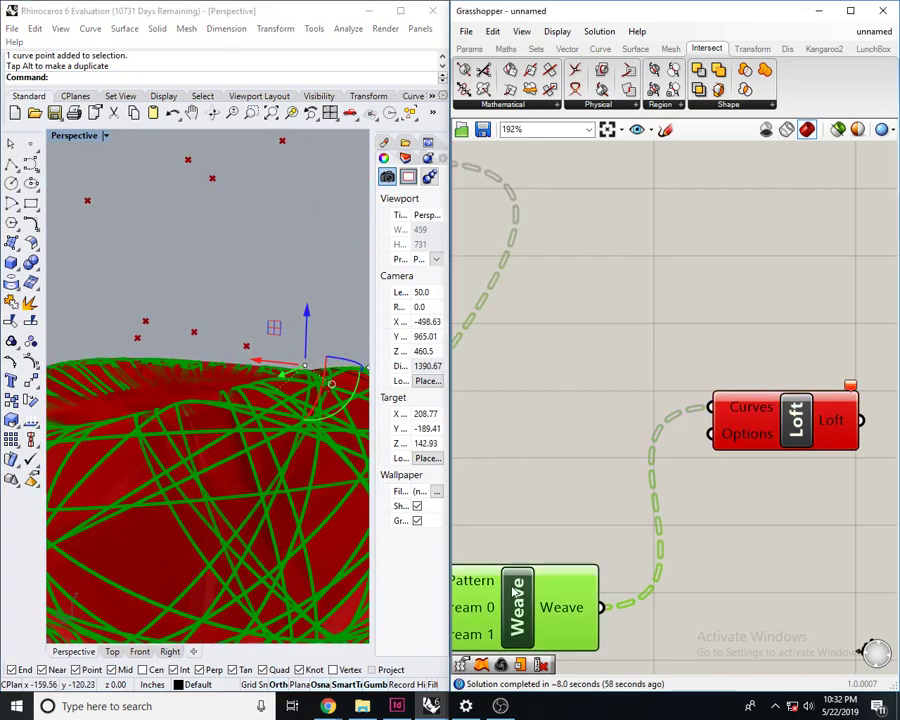
left_click(559, 443)
right_click_drag(588, 383, 555, 402)
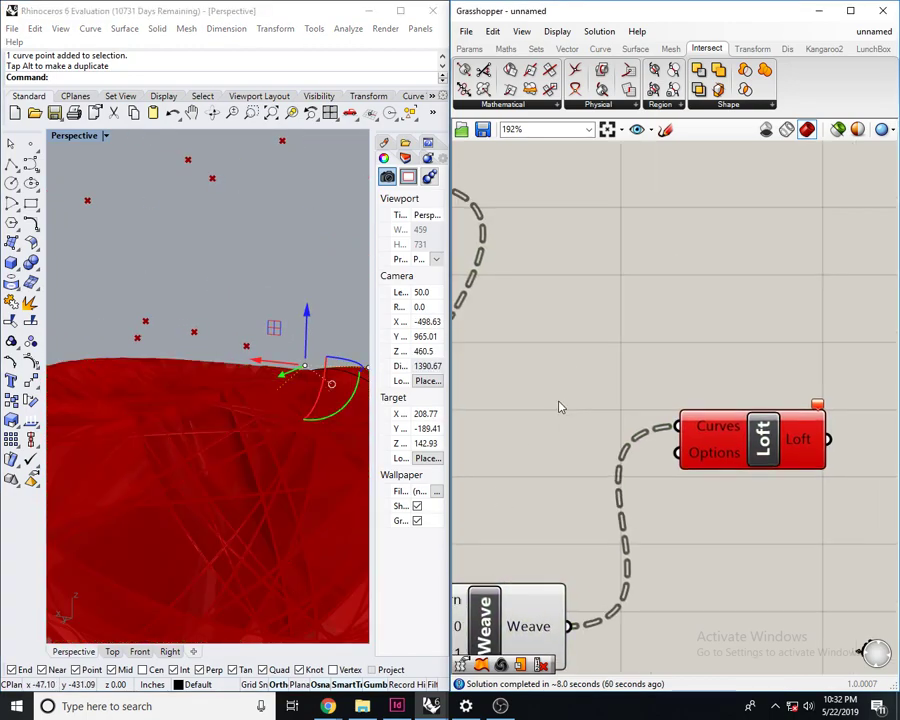
left_click(737, 438)
right_click_drag(279, 402, 262, 390)
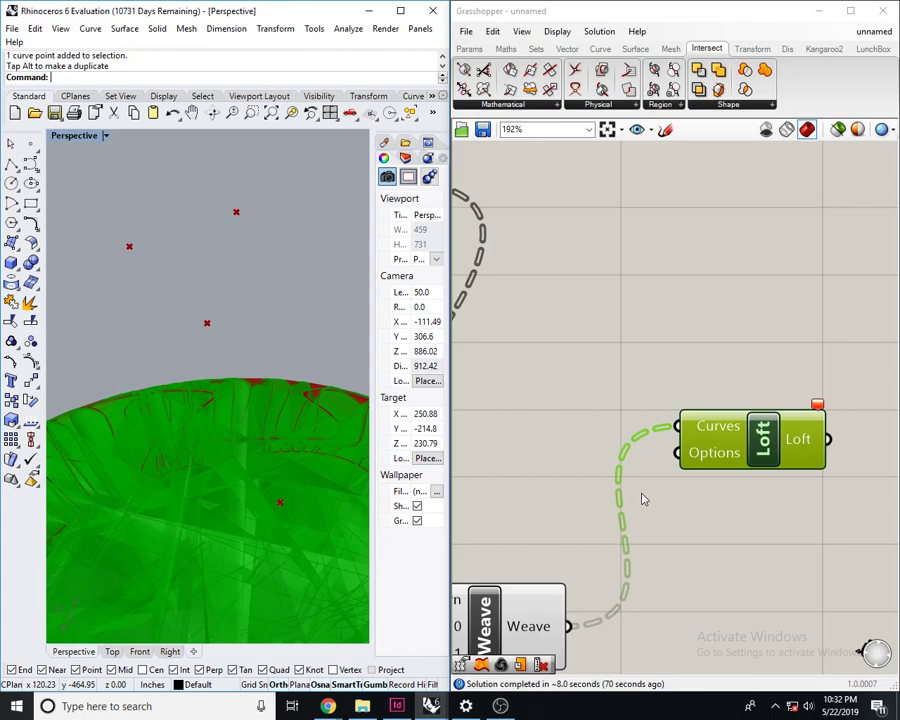
- Delete the Loft component attached to Weave
left_click(806, 398)
right_click_drag(804, 406, 732, 482)
left_click(676, 496)
key("Delete")
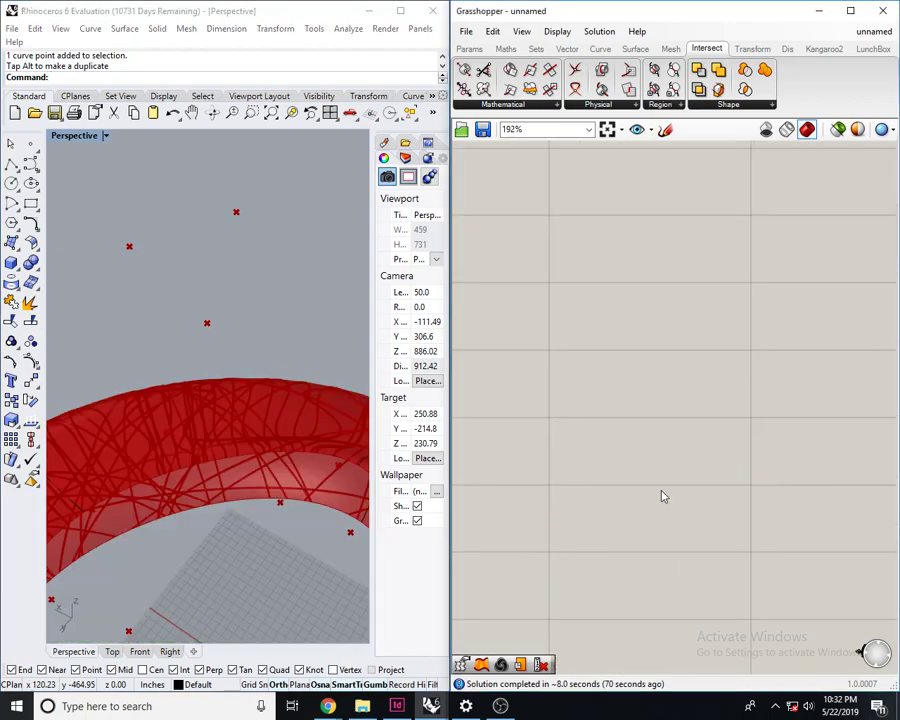
- Select the Weave component and inspect its curves around the ring's rim again
scroll(594, 497, "down", 3)
scroll(616, 464, "up", 3)
left_click(605, 528)
scroll(199, 427, "up", 12)
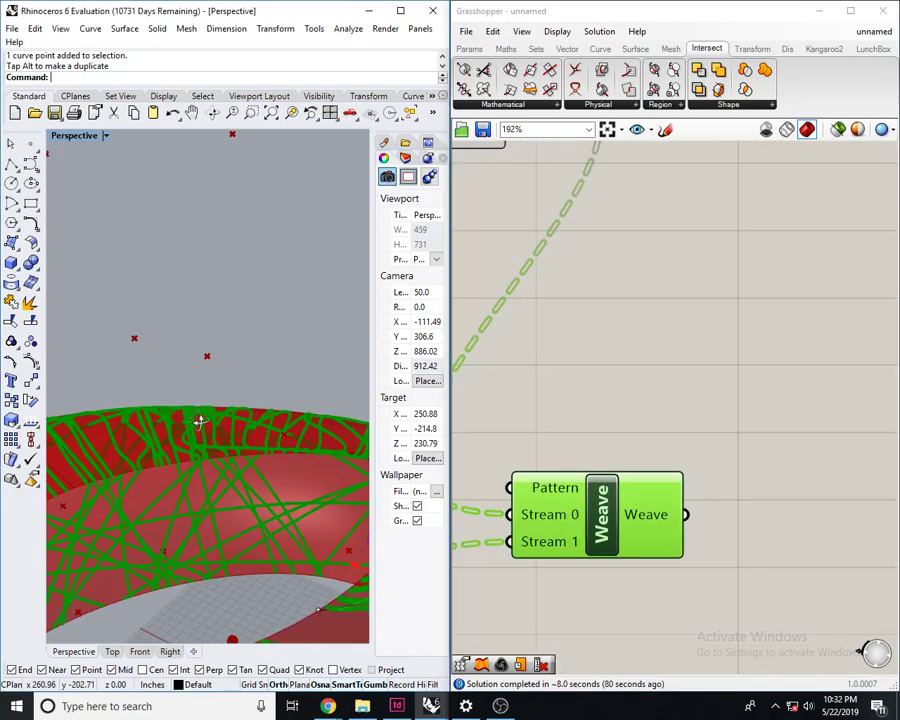
scroll(225, 461, "down", 18)
left_click(663, 440)
scroll(668, 444, "down", 8)
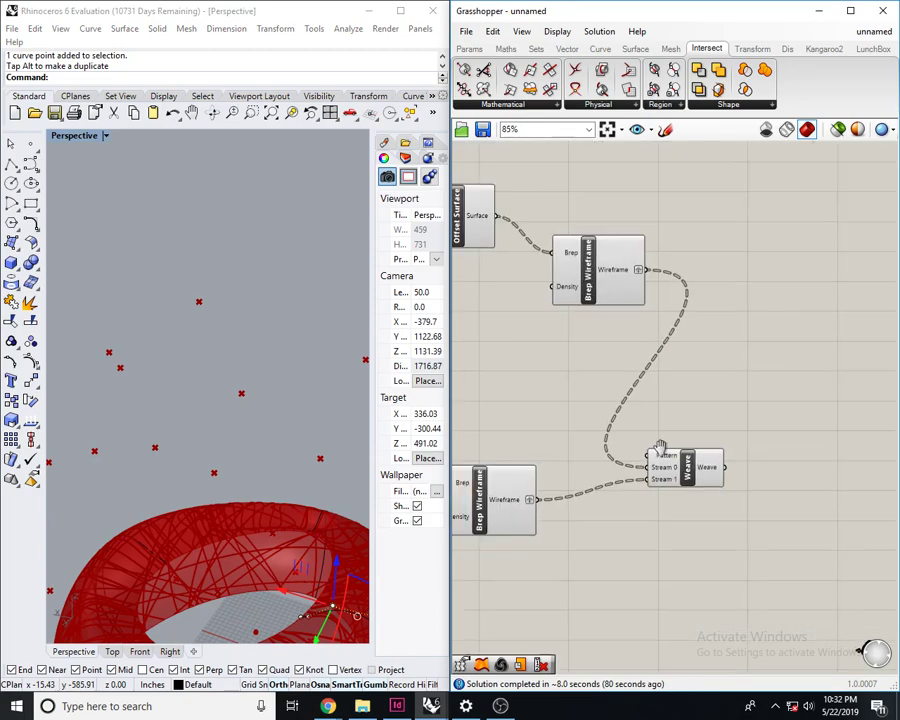
- Add a Number Slider with value 2 and connect it to the Seed input of Populate 3D
scroll(585, 365, "up", 3)
scroll(620, 358, "up", 4)
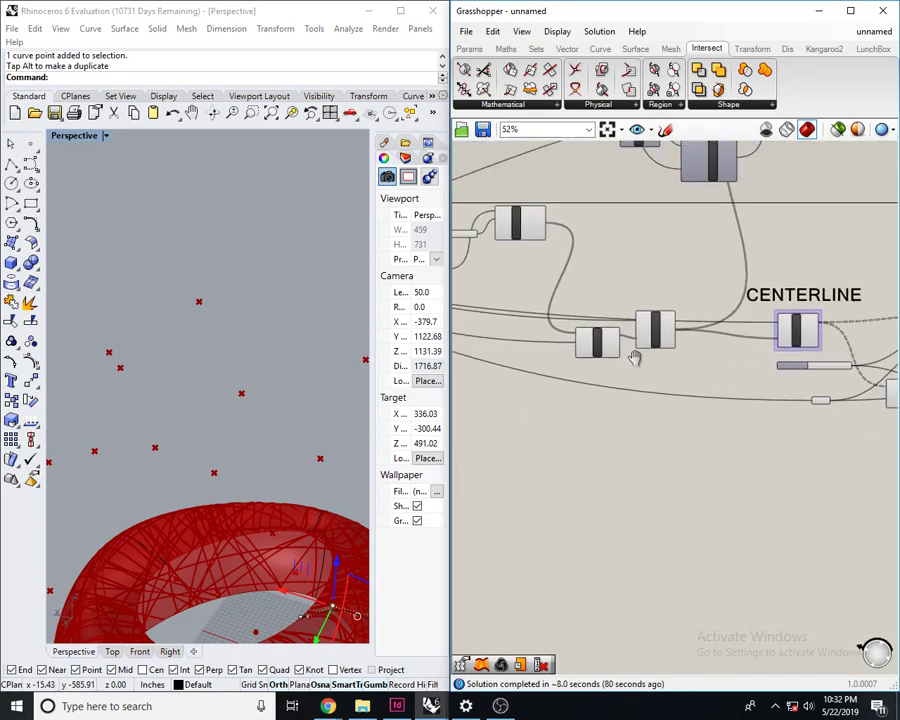
scroll(605, 345, "down", 6)
scroll(650, 296, "up", 2)
left_click(650, 296)
scroll(640, 365, "up", 5)
double_click(640, 367)
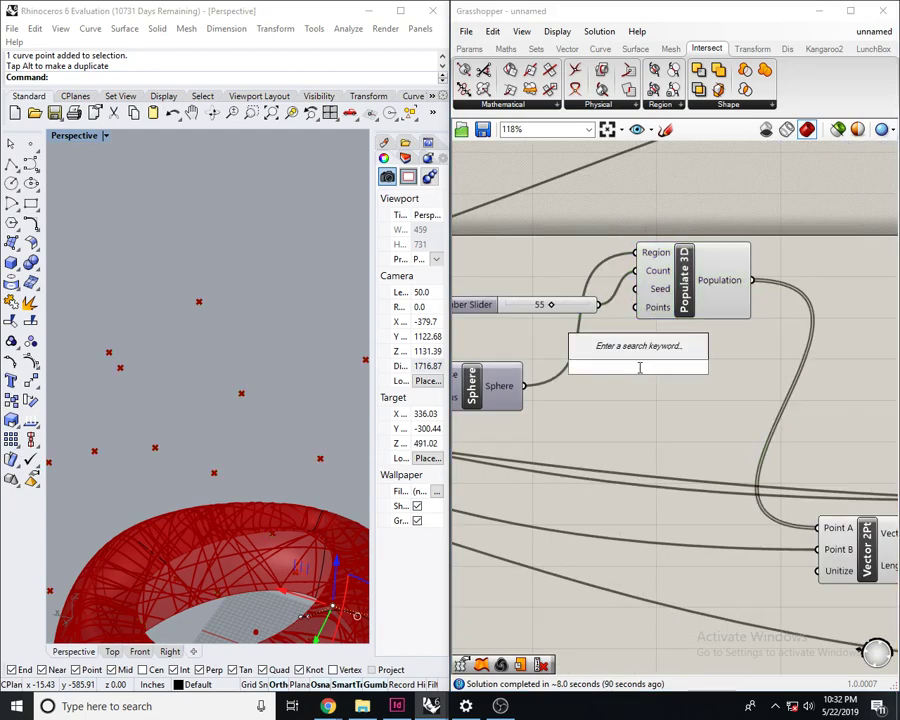
type("2")
key("Return")
scroll(609, 290, "up", 3)
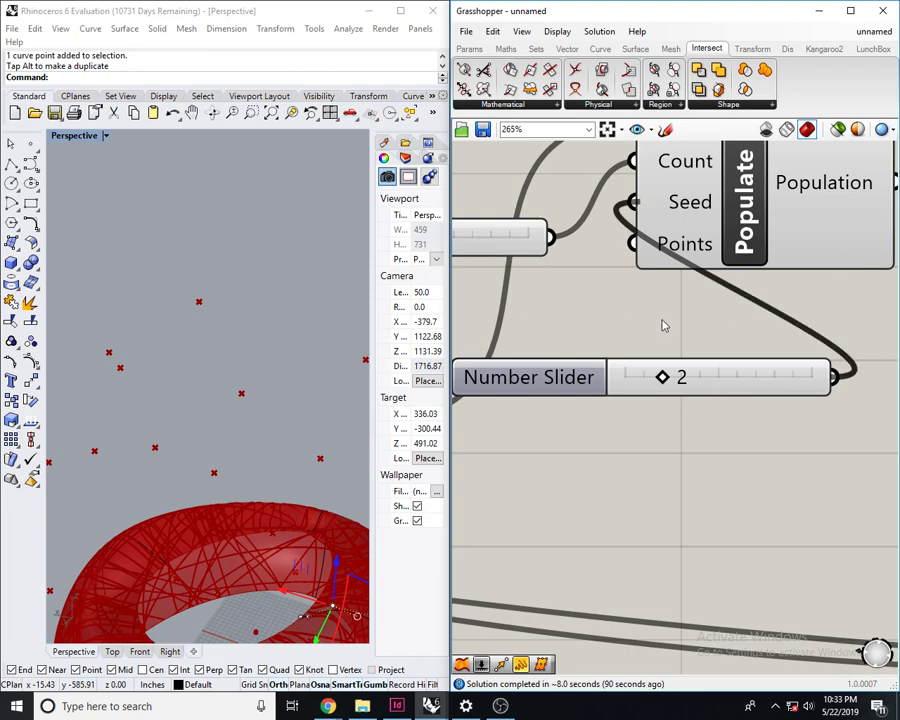
scroll(662, 325, "down", 6)
right_click_drag(698, 346, 670, 352)
scroll(594, 424, "up", 3)
right_click_drag(594, 424, 752, 374)
left_click_drag(695, 365, 546, 528)
- Disconnect all wires from the Curves output of the CENTERLINE Brep | Plane component
right_click_drag(795, 432, 707, 440)
scroll(600, 398, "down", 3)
scroll(792, 446, "up", 2)
scroll(687, 442, "up", 2)
right_click(716, 430)
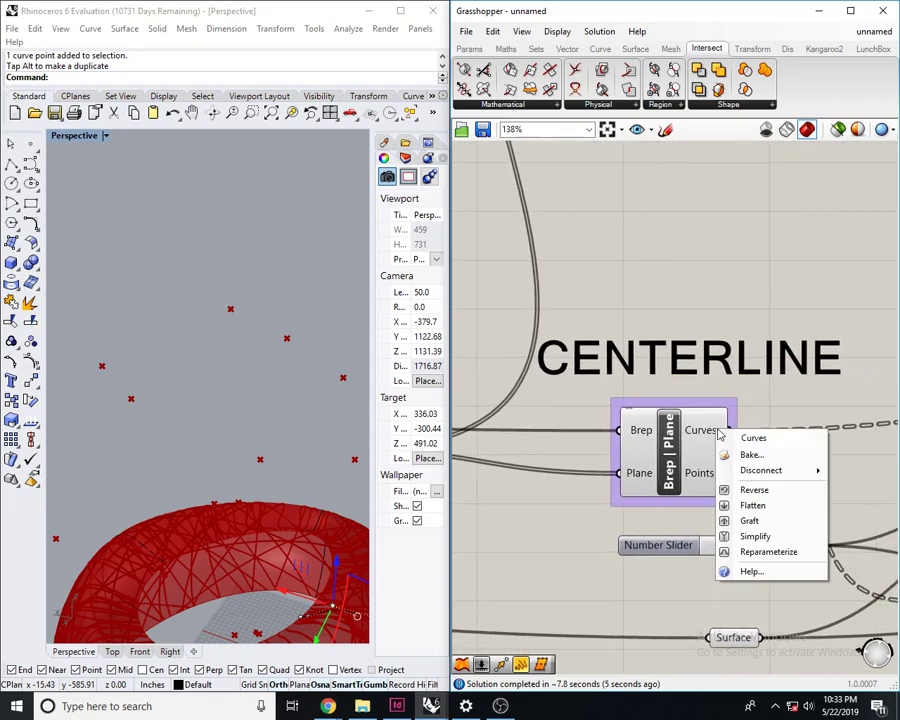
mouse_move(780, 474)
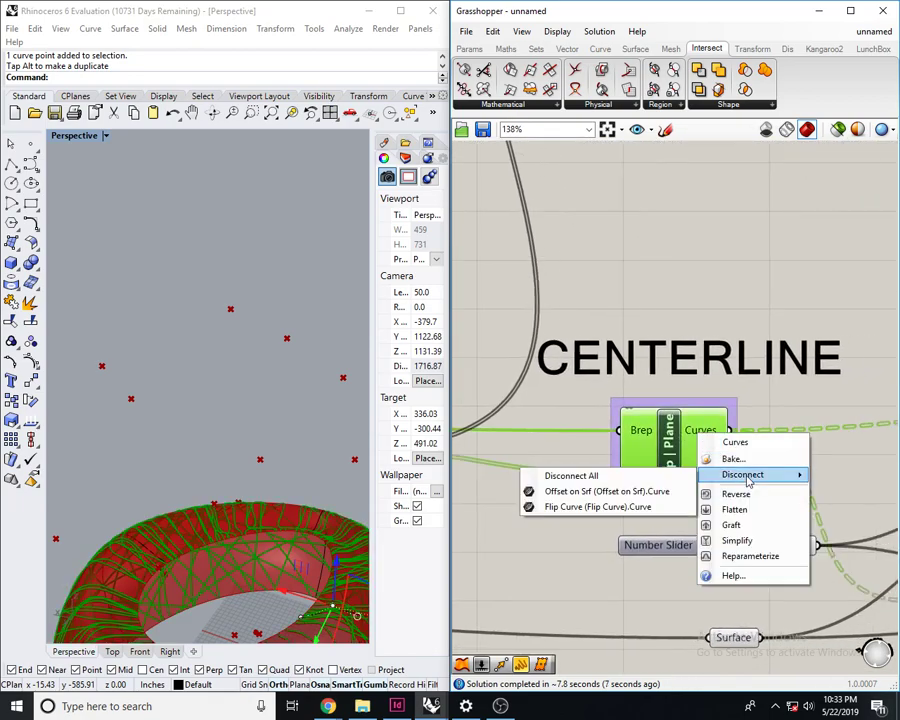
left_click(670, 477)
scroll(700, 460, "down", 5)
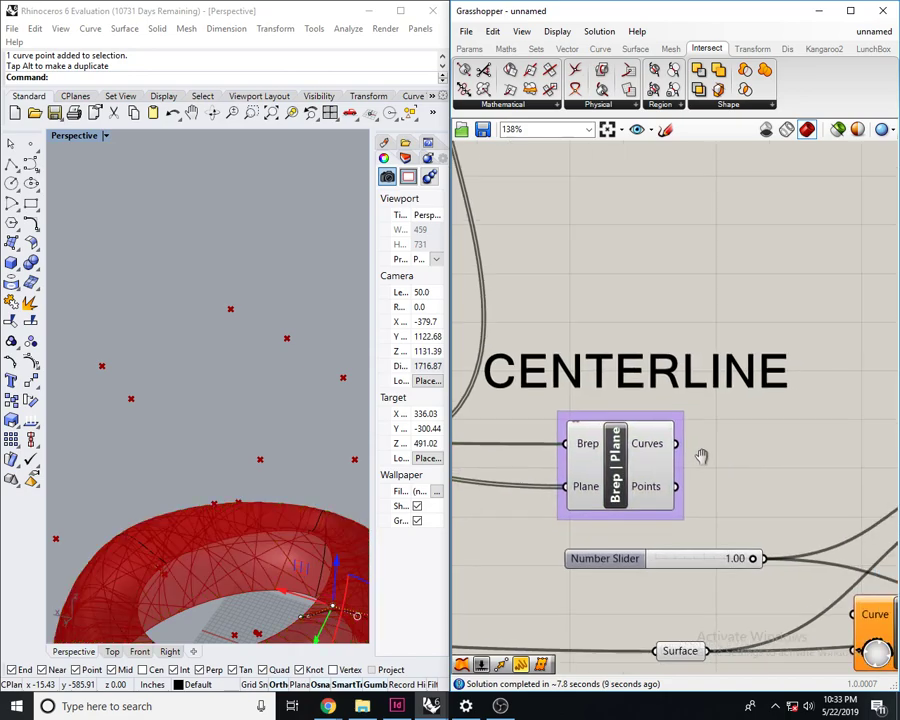
- Select the CENTERLINE Brep | Plane component and examine its intersection curves around the ring from several sides
right_click_drag(494, 496, 639, 500)
scroll(547, 350, "up", 2)
right_click_drag(600, 393, 520, 394)
right_click_drag(736, 516, 541, 522)
left_click(755, 512)
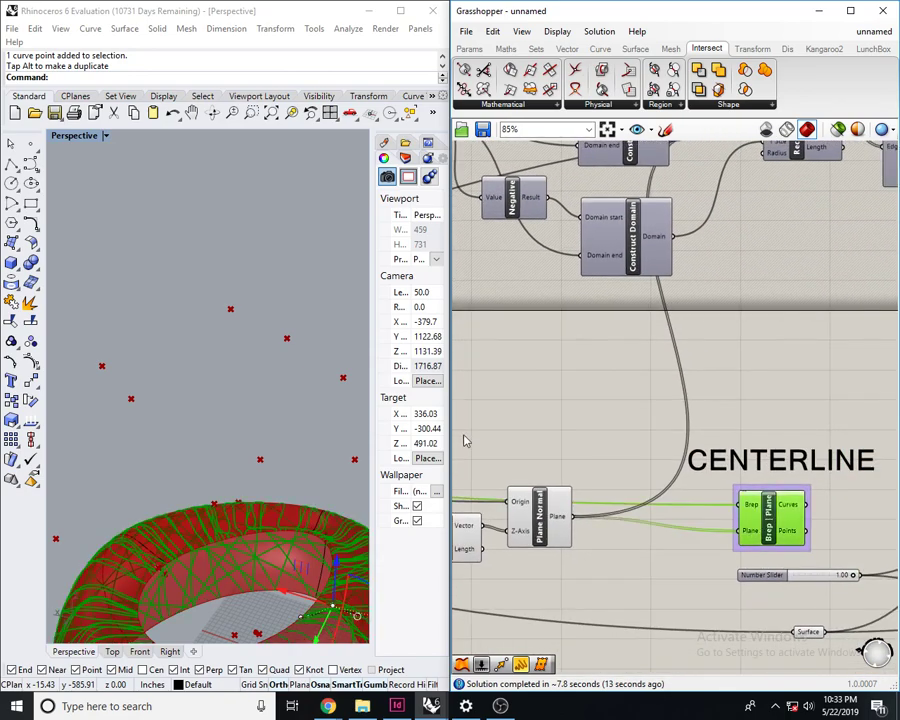
right_click_drag(462, 440, 686, 425)
right_click_drag(551, 439, 594, 431)
right_click_drag(234, 552, 100, 522)
scroll(281, 466, "down", 8)
mouse_move(189, 532)
right_mouse_down()
mouse_move(179, 542)
mouse_move(197, 526)
mouse_move(194, 517)
right_mouse_up()
right_click_drag(890, 437, 839, 447)
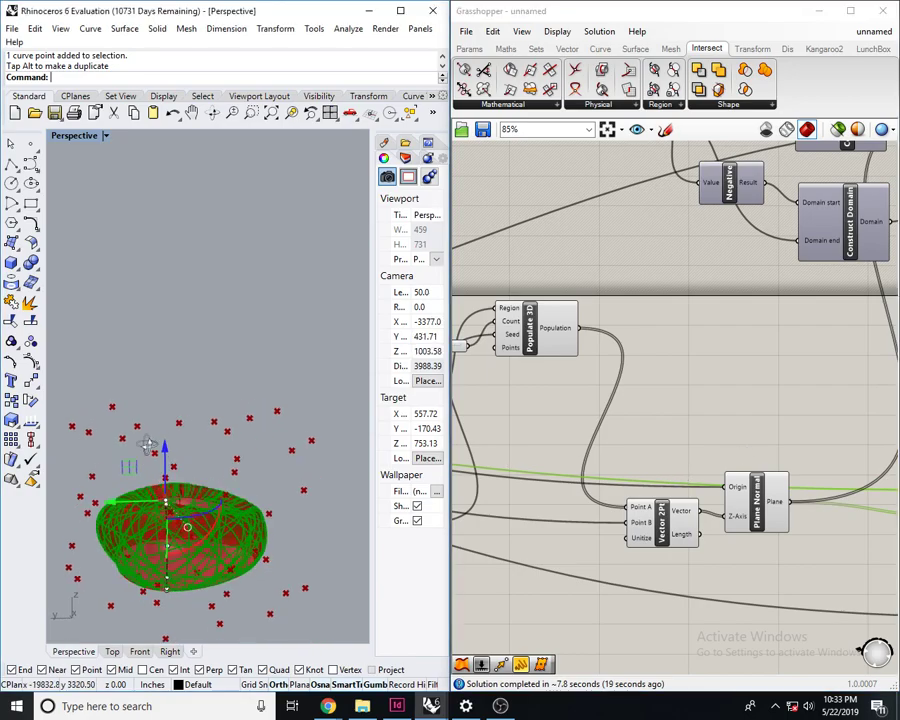
scroll(206, 526, "up", 6)
scroll(173, 514, "down", 4)
scroll(173, 514, "down", 2)
scroll(181, 508, "up", 8)
right_click_drag(240, 511, 78, 489)
right_click_drag(264, 531, 300, 520)
double_click(702, 374)
type("sel")
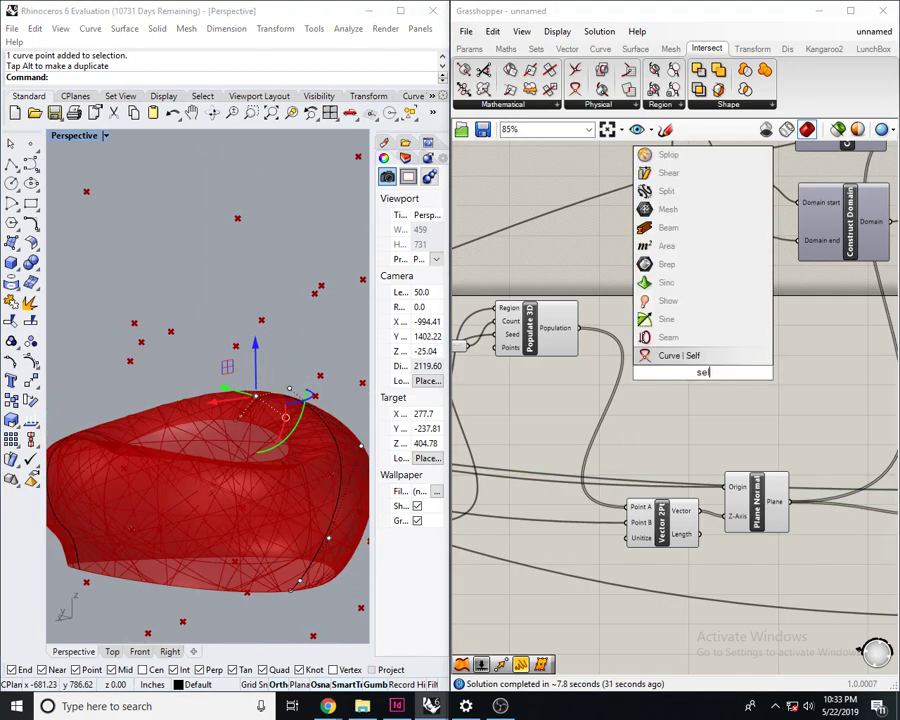
key("Return")
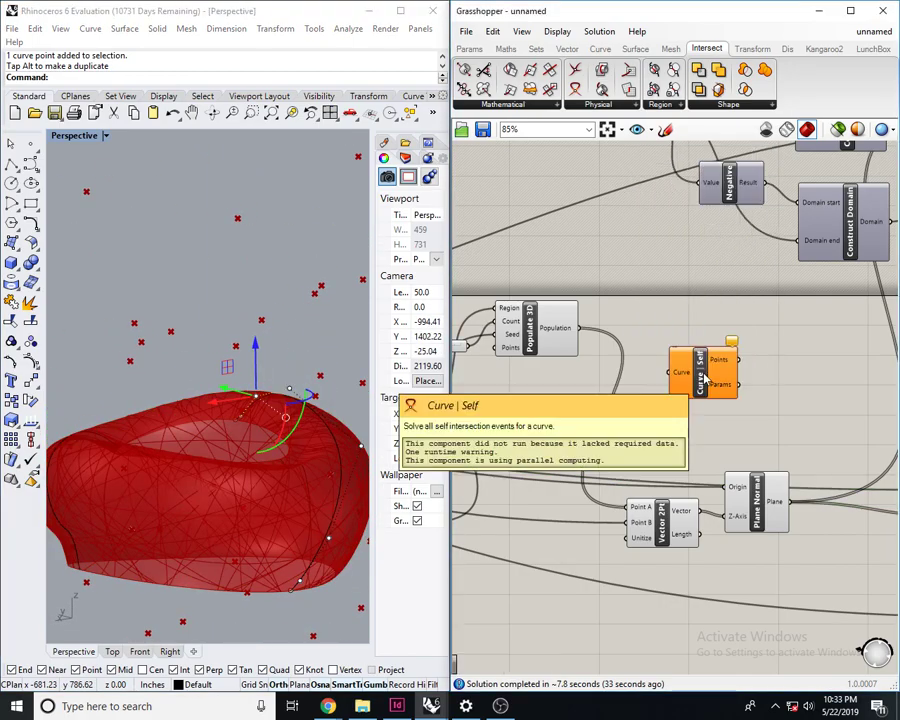
left_click(706, 378)
right_click_drag(706, 378, 646, 414)
key("Delete")
- Add a Closed component and try it on the Population output of Populate 3D
double_click(648, 410)
type("closed")
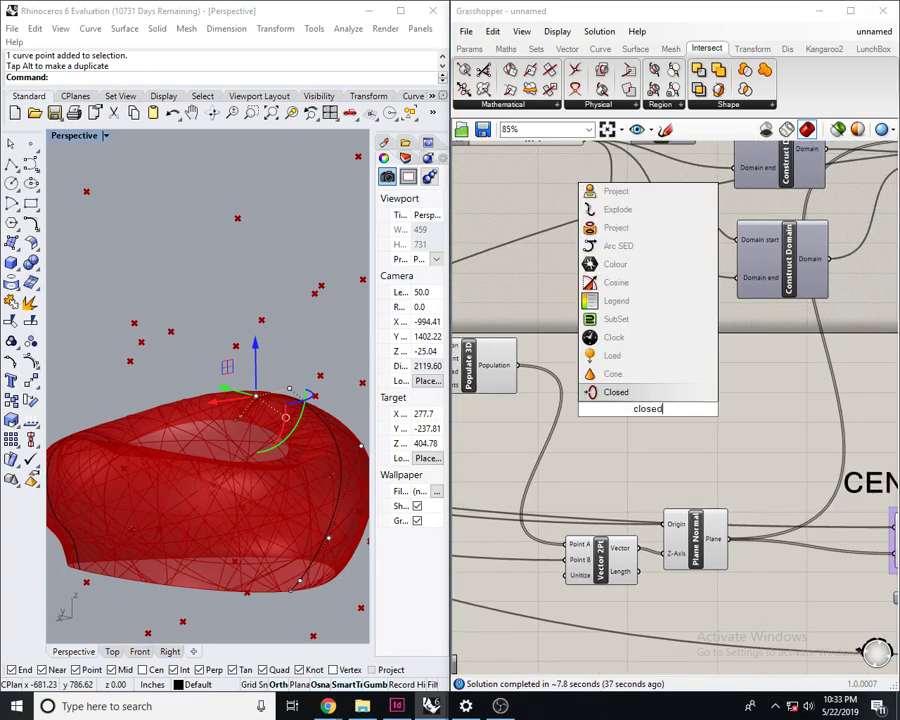
left_click(645, 393)
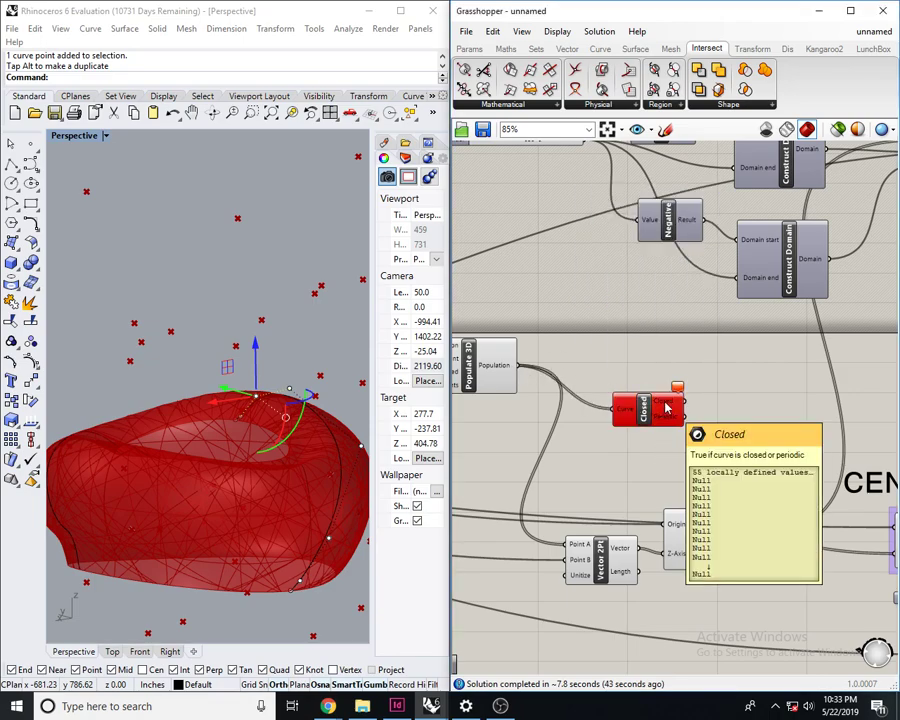
mouse_move(685, 394)
right_click(675, 332)
- Connect the Brep | Plane Curves output to the Closed component's Curve input and place Closed just after Brep | Plane
right_click_drag(625, 441, 548, 448)
left_click_drag(545, 415, 720, 515)
right_click_drag(616, 424, 720, 423)
left_click_drag(522, 402, 843, 415)
right_click_drag(843, 415, 689, 422)
scroll(733, 425, "up", 2)
mouse_move(689, 422)
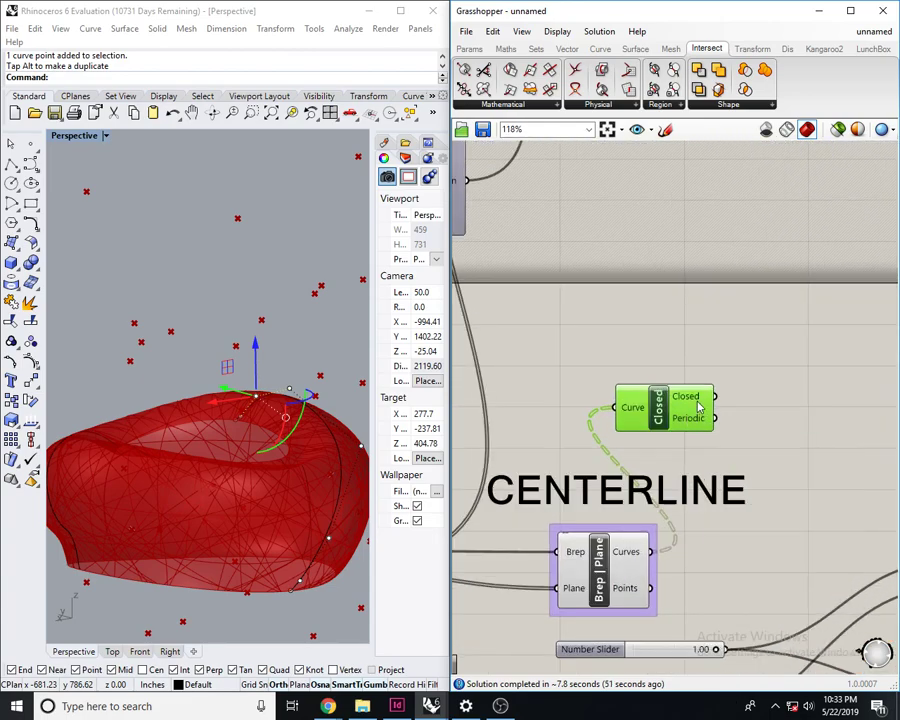
left_click_drag(700, 404, 770, 580)
right_click_drag(863, 493, 793, 438)
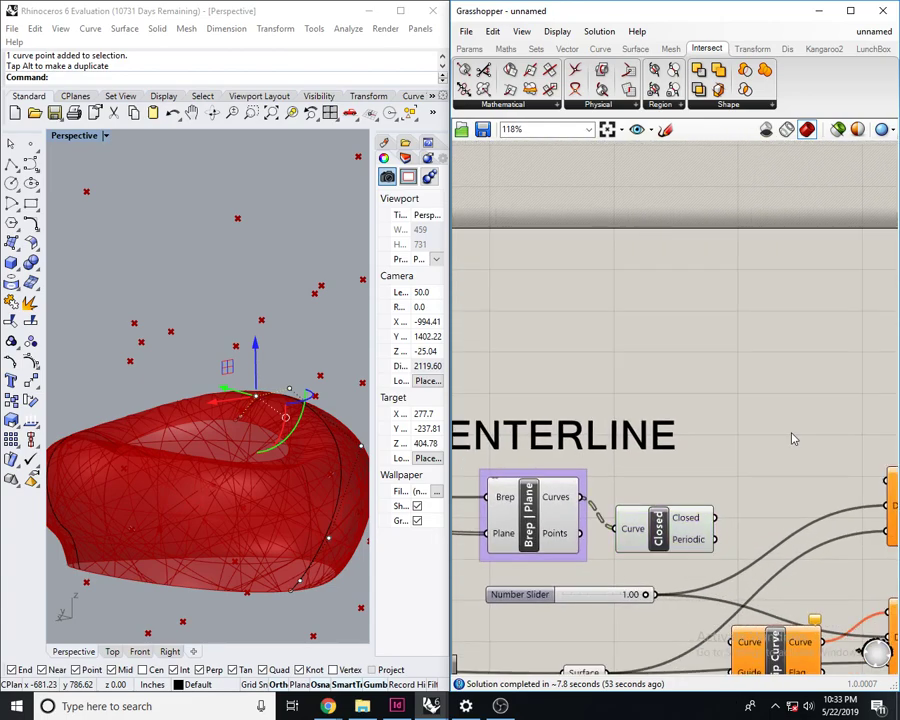
- Add a Panel and connect the Closed output to it
double_click(793, 438)
type("panel")
key("Return")
scroll(770, 440, "up", 2)
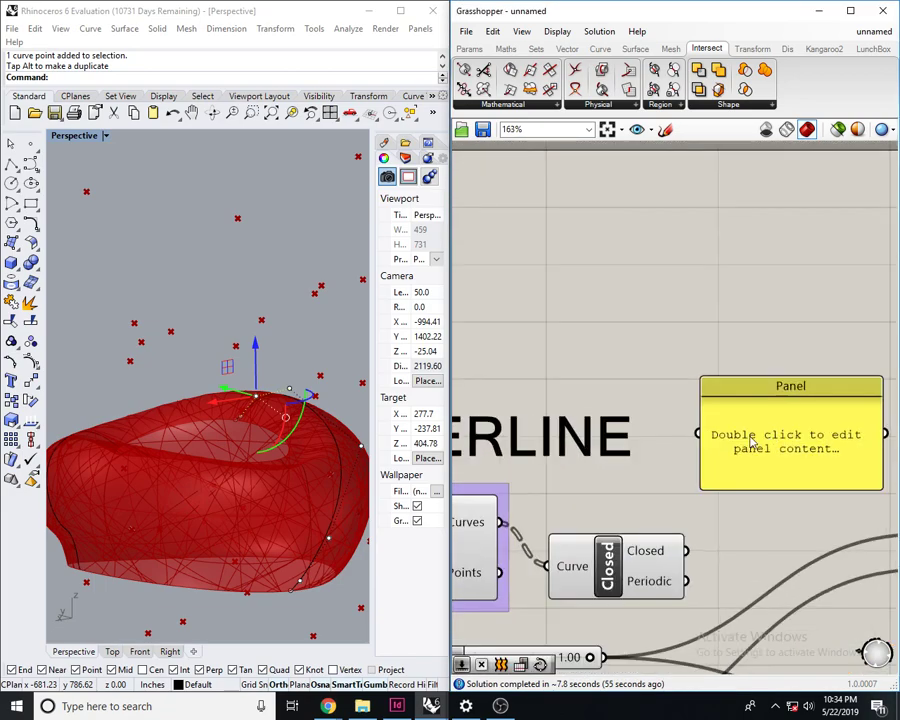
left_click_drag(700, 437, 686, 550)
right_click_drag(840, 426, 792, 418)
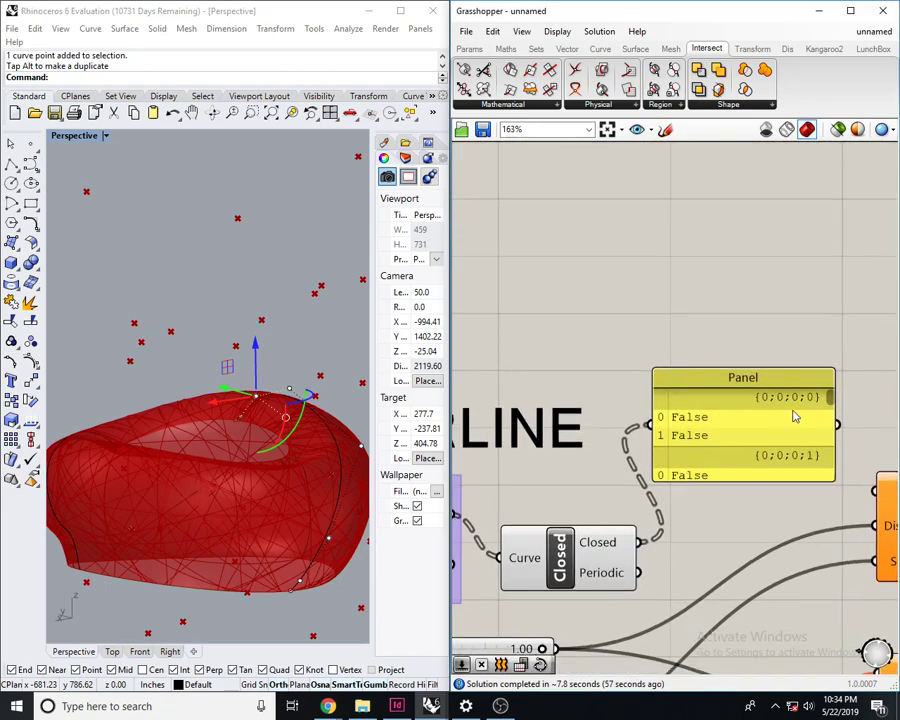
- Enlarge the Panel above the Closed component and scroll through its list of values
left_click_drag(828, 400, 741, 589)
scroll(747, 356, "up", 3)
scroll(669, 410, "down", 2)
scroll(675, 416, "up", 1)
left_click_drag(683, 408, 762, 317)
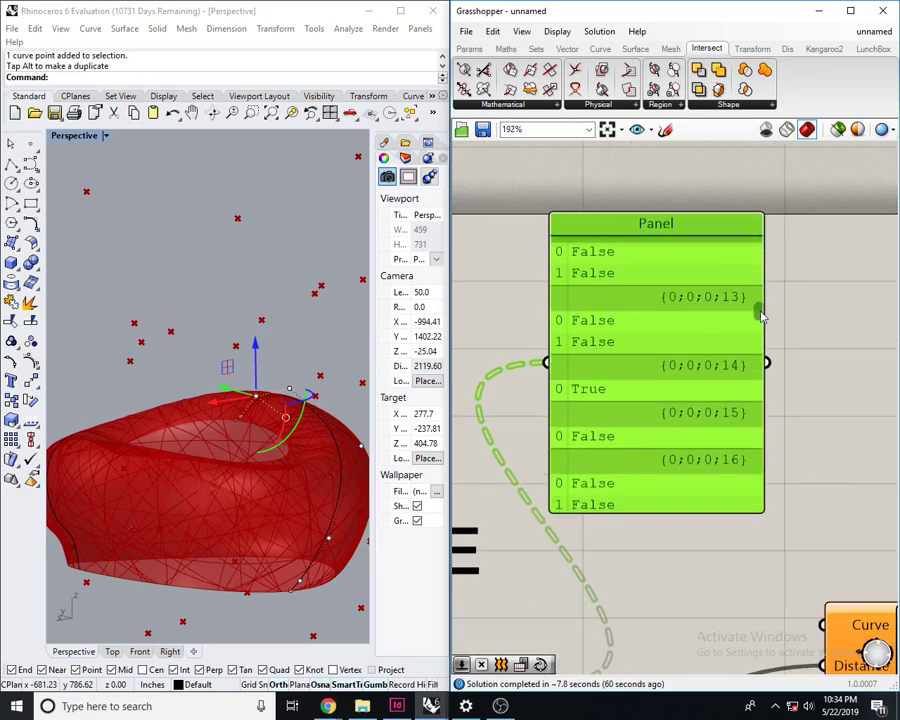
left_click(639, 592)
right_click_drag(639, 592, 773, 422)
scroll(712, 461, "down", 2)
left_click_drag(685, 500, 699, 457)
left_click(780, 476)
- Select all components downstream of Closed and move them further away to make room for new components
scroll(777, 480, "down", 2)
right_click_drag(777, 480, 691, 486)
scroll(746, 423, "down", 7)
right_click_drag(746, 423, 611, 334)
left_click_drag(747, 450, 525, 371)
scroll(636, 382, "up", 2)
left_click_drag(688, 451, 558, 296, "shift")
scroll(600, 340, "down", 2)
right_click_drag(692, 382, 653, 392)
scroll(660, 388, "down", 1)
left_click_drag(828, 456, 636, 287, "shift")
right_click_drag(672, 394, 605, 401)
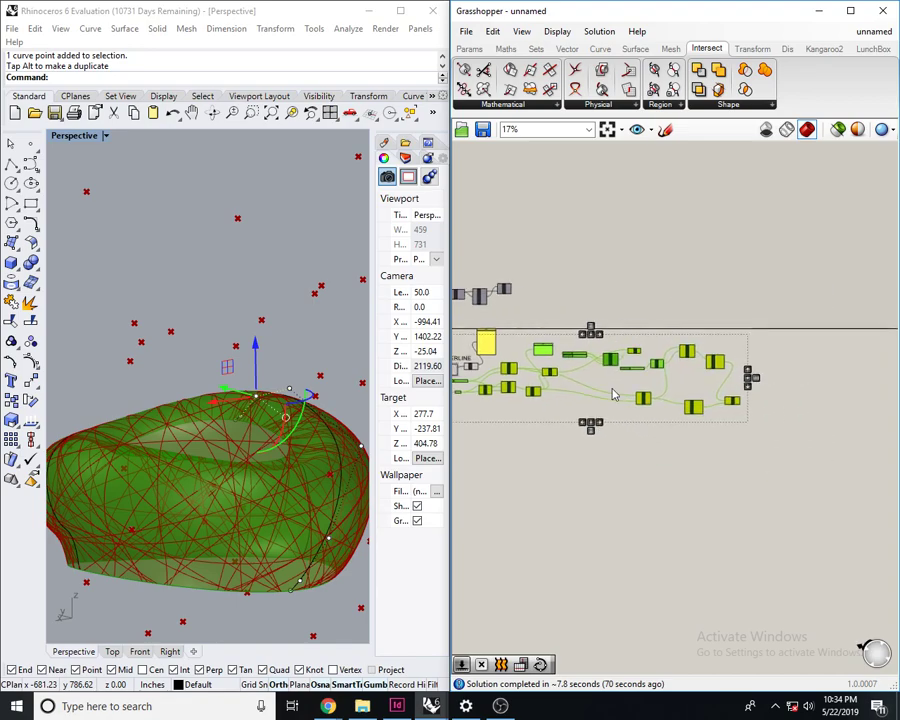
left_click_drag(655, 366, 758, 370)
left_click(637, 316)
- Add a List Item component after Closed and connect the Closed output to its List input
right_click_drag(463, 382, 648, 424)
scroll(650, 422, "up", 9)
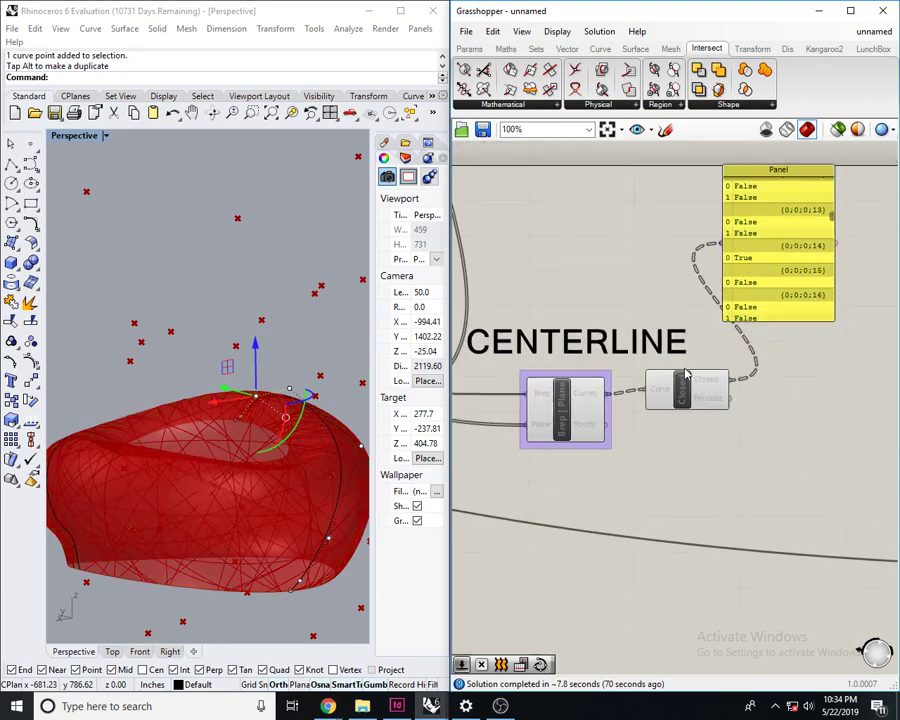
scroll(777, 362, "up", 4)
scroll(706, 355, "down", 2)
right_click_drag(686, 283, 657, 312)
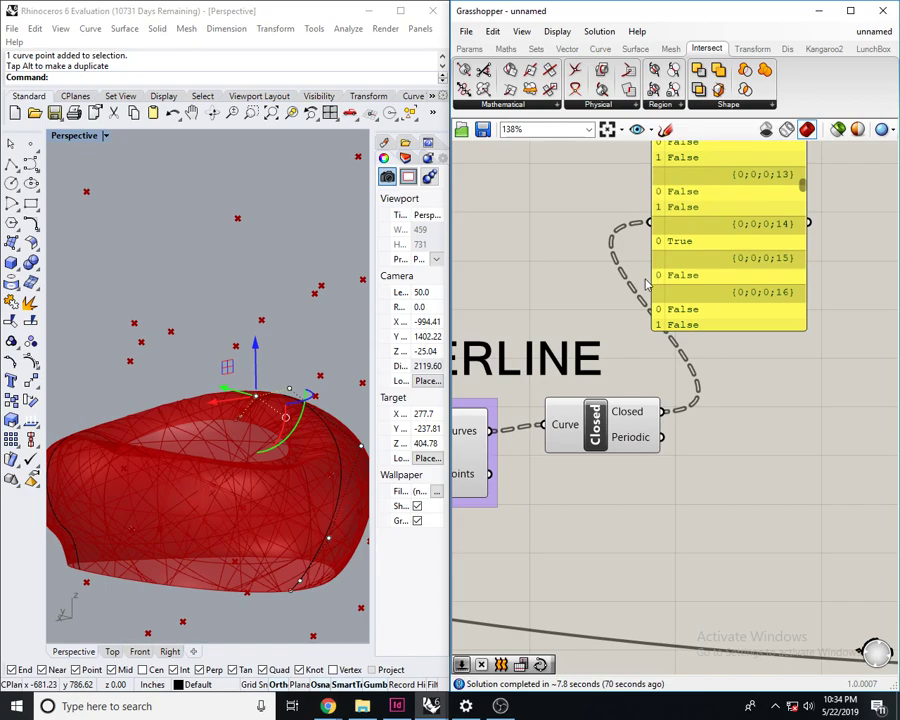
scroll(636, 418, "down", 1)
right_click_drag(751, 408, 707, 420)
double_click(711, 420)
right_click_drag(707, 498, 679, 505)
double_click(696, 497)
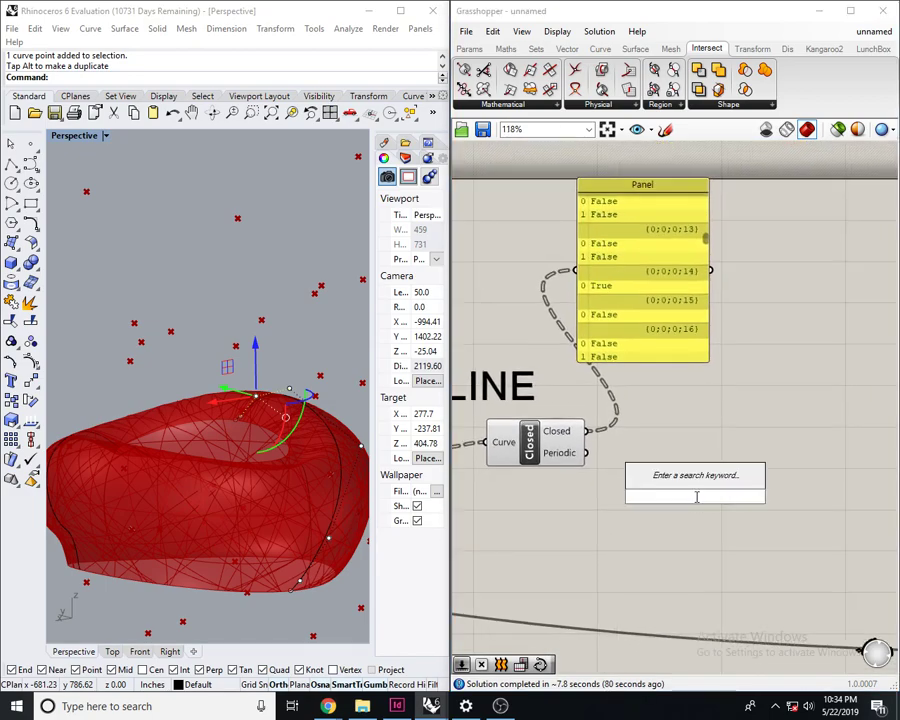
type("list item")
key("Return")
scroll(655, 487, "up", 3)
left_click_drag(643, 487, 537, 409)
left_click_drag(711, 533, 763, 425)
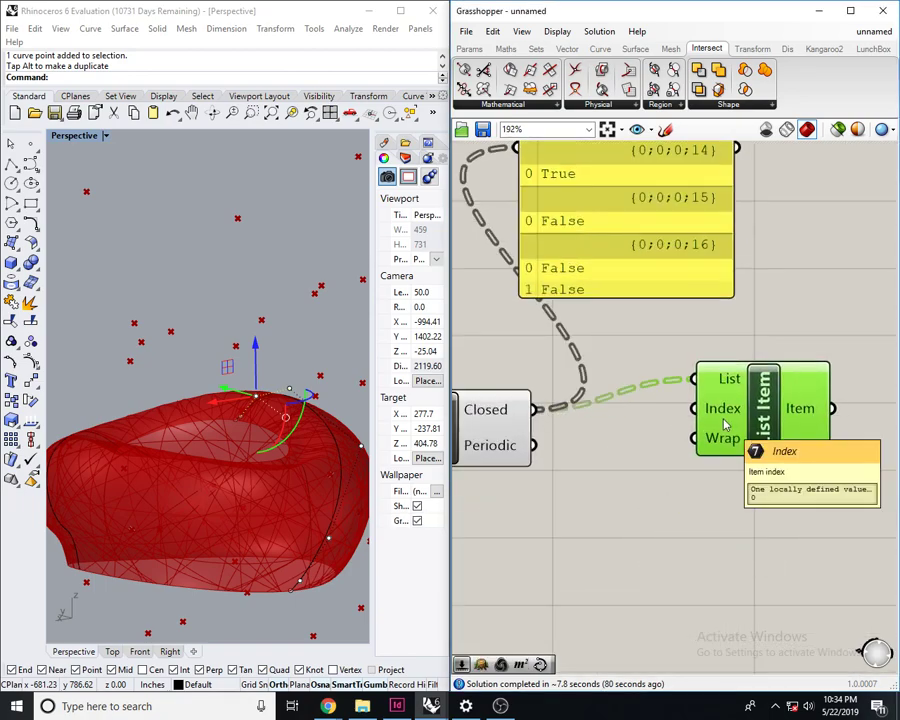
scroll(727, 425, "down", 1)
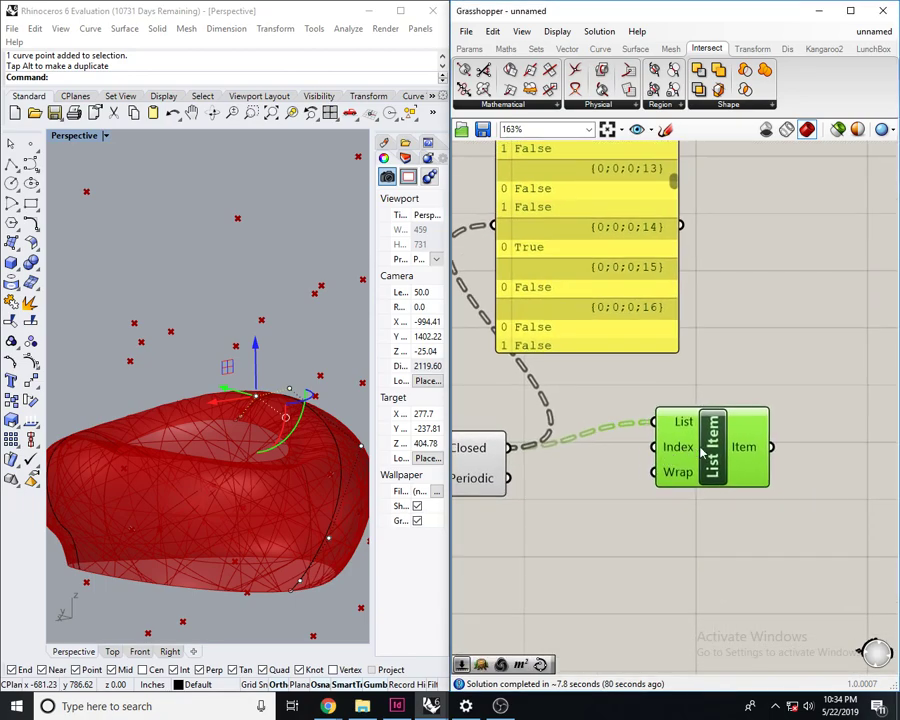
- Add a Flatten Tree component between Closed and List Item and connect the Closed output to its Tree input
double_click(607, 489)
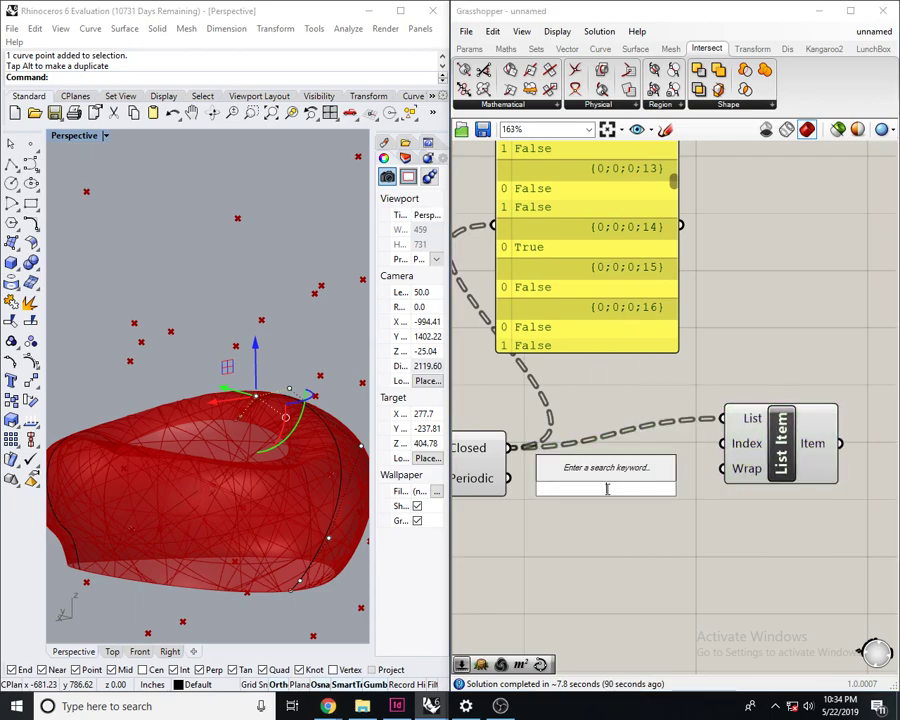
type("flatt")
key("Return")
scroll(617, 415, "up", 1)
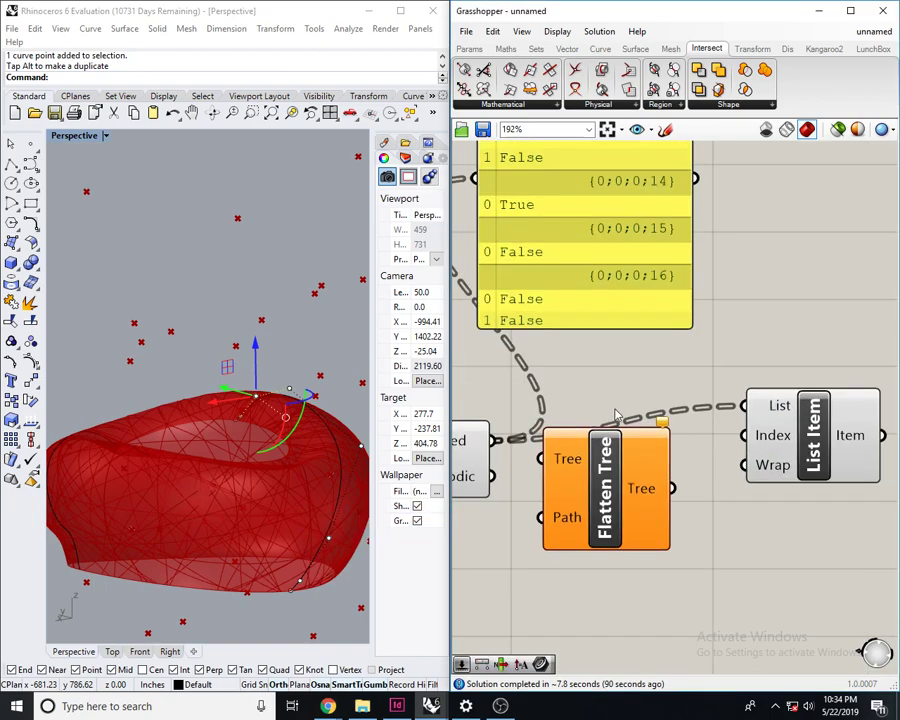
left_click_drag(542, 461, 492, 441)
right_click_drag(611, 463, 582, 472)
scroll(634, 211, "down", 3)
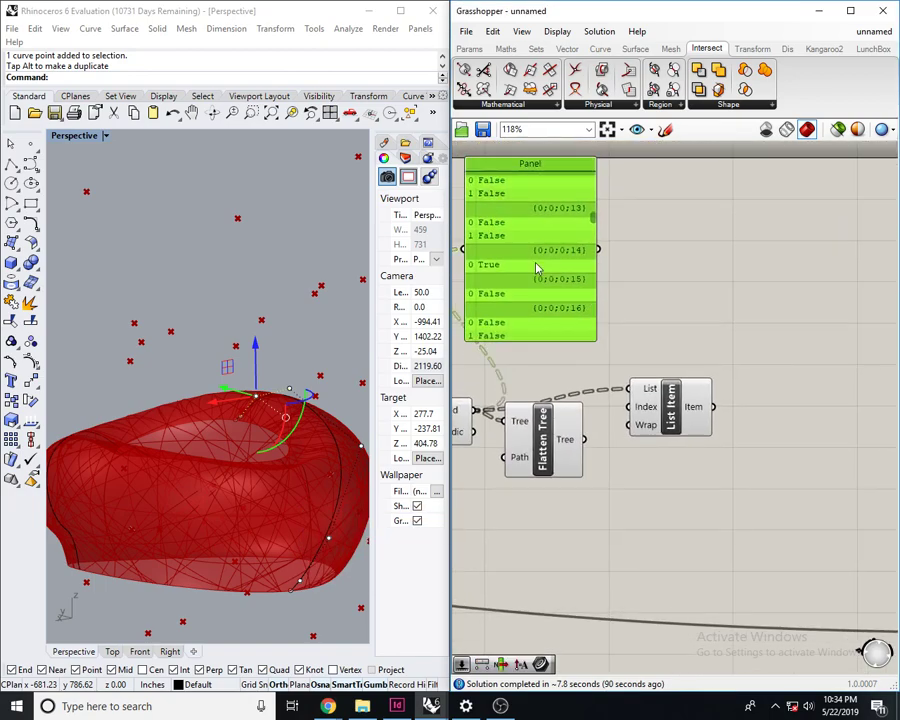
- Move the Panel aside, connect the Flatten Tree output to it, and scroll through the flattened Closed values
left_click_drag(528, 268, 724, 252)
left_click_drag(648, 305, 583, 439)
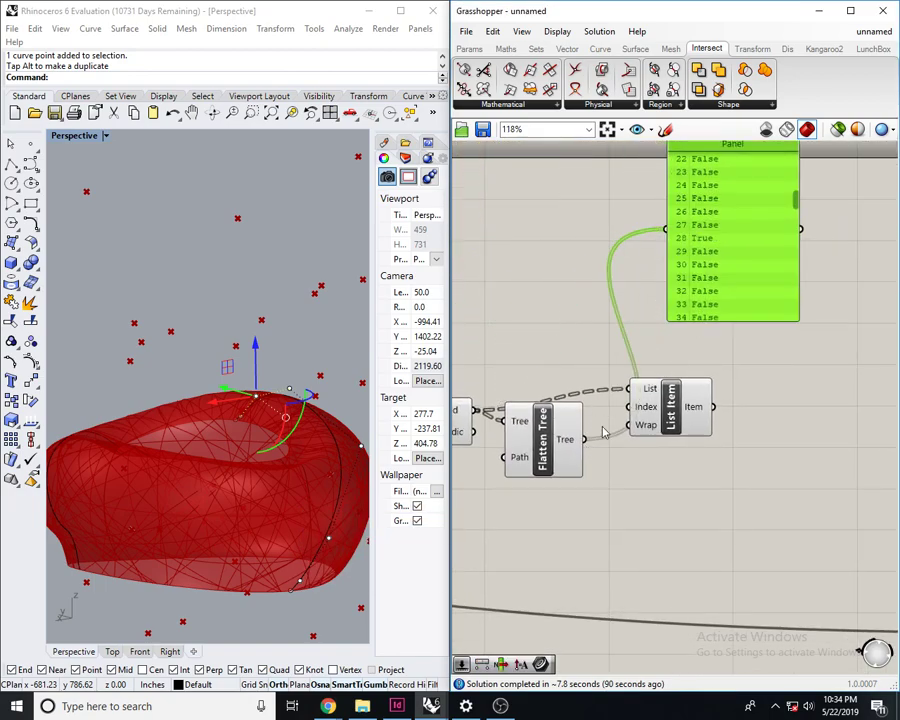
right_click_drag(761, 218, 711, 235)
mouse_move(744, 222)
left_mouse_down()
mouse_move(749, 177)
mouse_move(754, 216)
mouse_move(735, 331)
mouse_move(745, 205)
left_mouse_up()
mouse_move(699, 319)
right_mouse_down()
mouse_move(683, 259)
mouse_move(687, 316)
right_mouse_up()
scroll(701, 228, "up", 2)
left_click_drag(729, 201, 729, 220)
right_click_drag(698, 378, 690, 354)
scroll(750, 240, "down", 5)
scroll(675, 309, "up", 4)
scroll(640, 380, "down", 2)
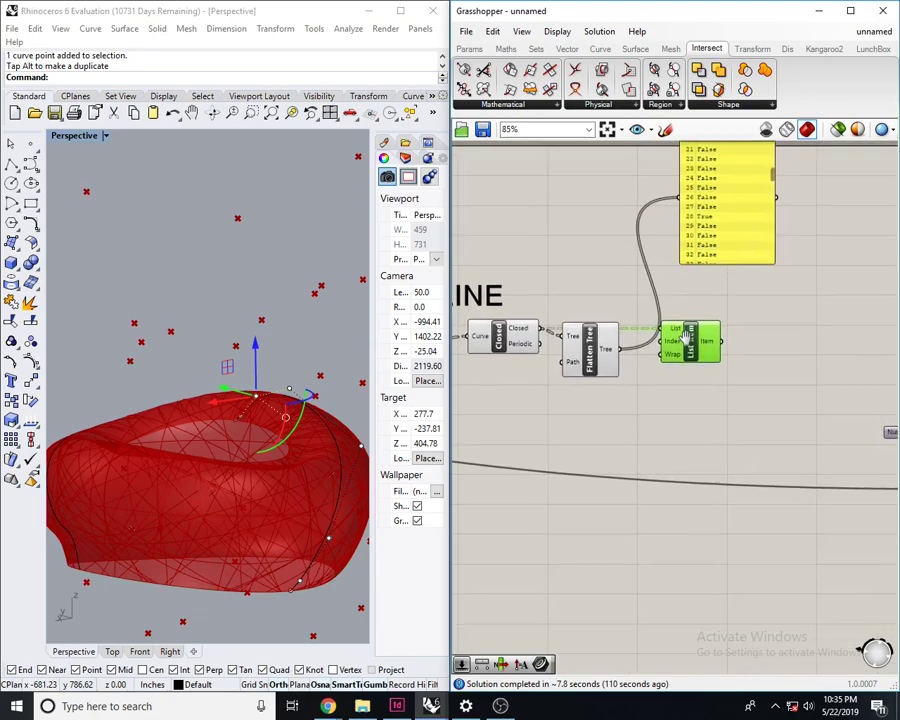
- Add a Number Slider set to 28 and connect it to the List Item's Index input
double_click(637, 447)
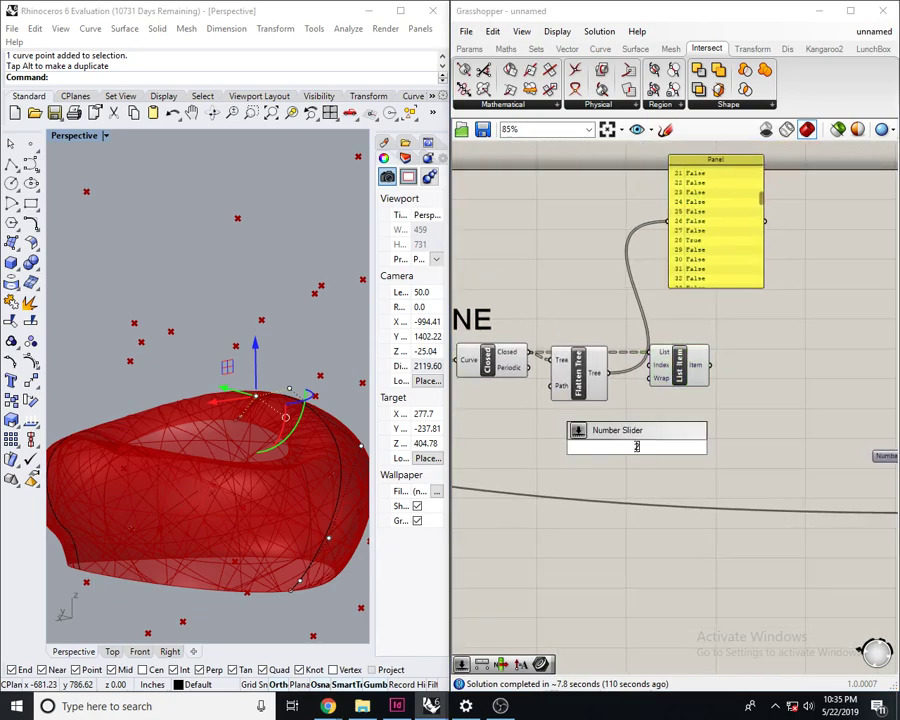
key("Return")
scroll(651, 375, "up", 2)
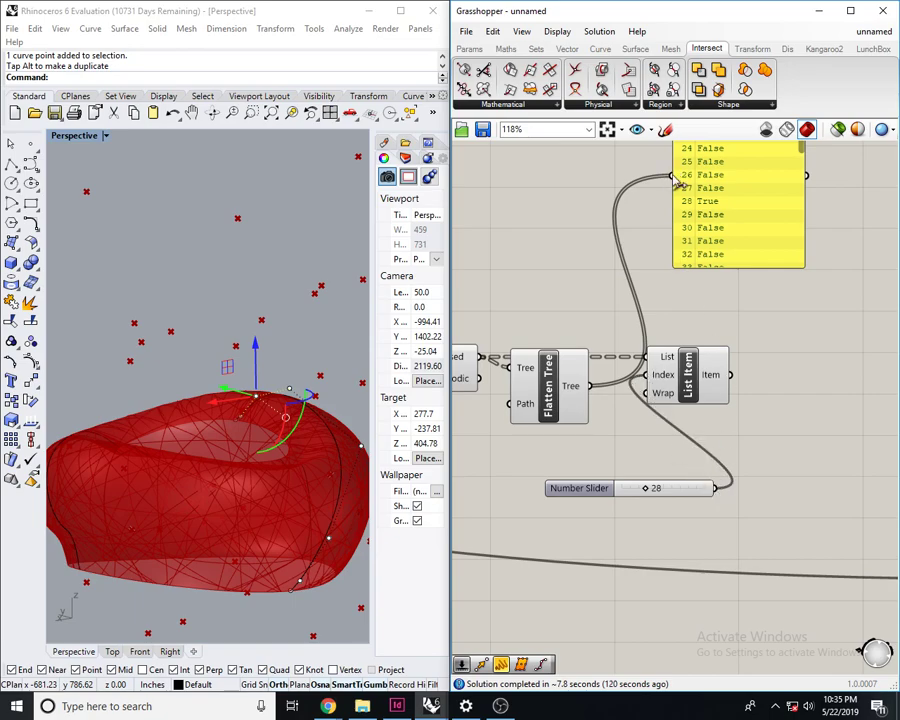
- Connect the List Item output to the Panel and the Flatten Tree output to the List Item's List input
left_click_drag(730, 385, 730, 378)
right_click_drag(731, 343, 684, 447)
left_click_drag(699, 325, 747, 323)
left_click_drag(631, 470, 671, 455)
right_click_drag(623, 455, 721, 444)
left_click_drag(607, 469, 741, 435)
right_click_drag(791, 374, 714, 385)
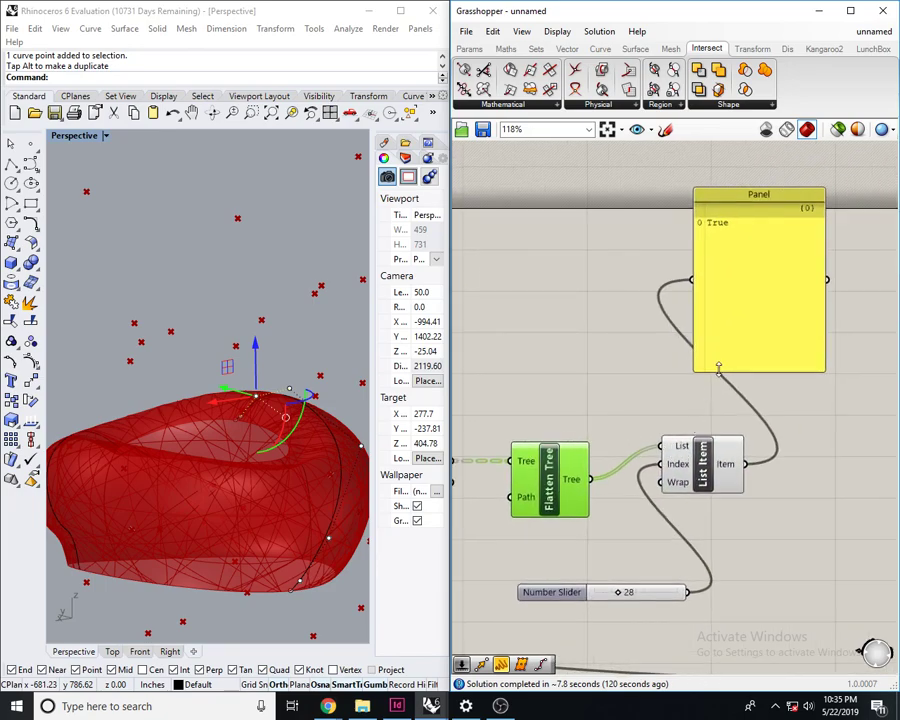
right_click_drag(677, 420, 647, 427)
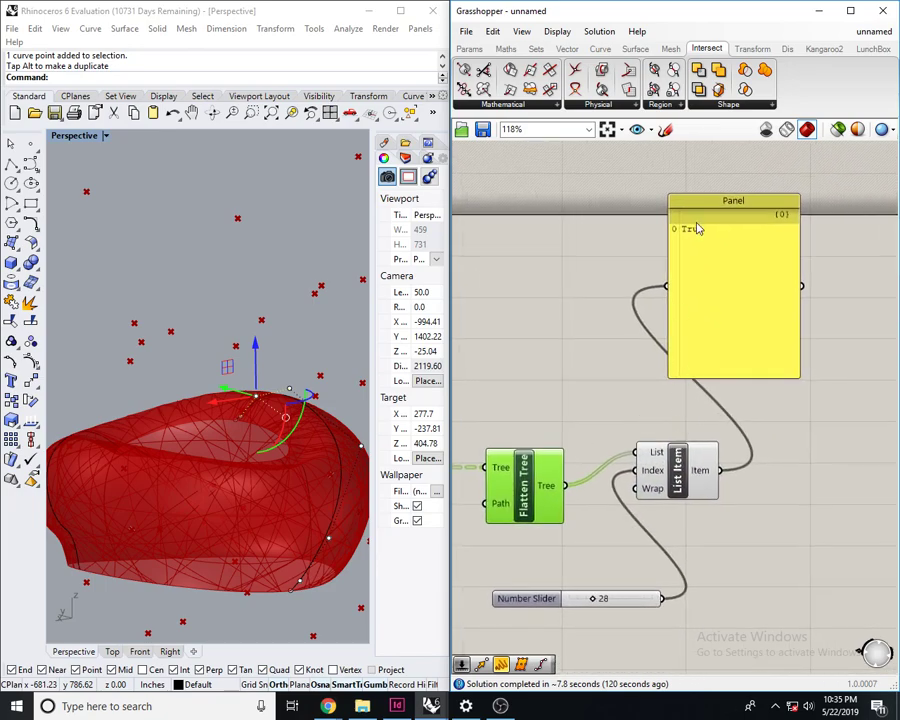
- Add a Cull Index component above the Flatten Tree component
scroll(604, 394, "down", 2)
scroll(566, 374, "up", 1)
double_click(569, 365)
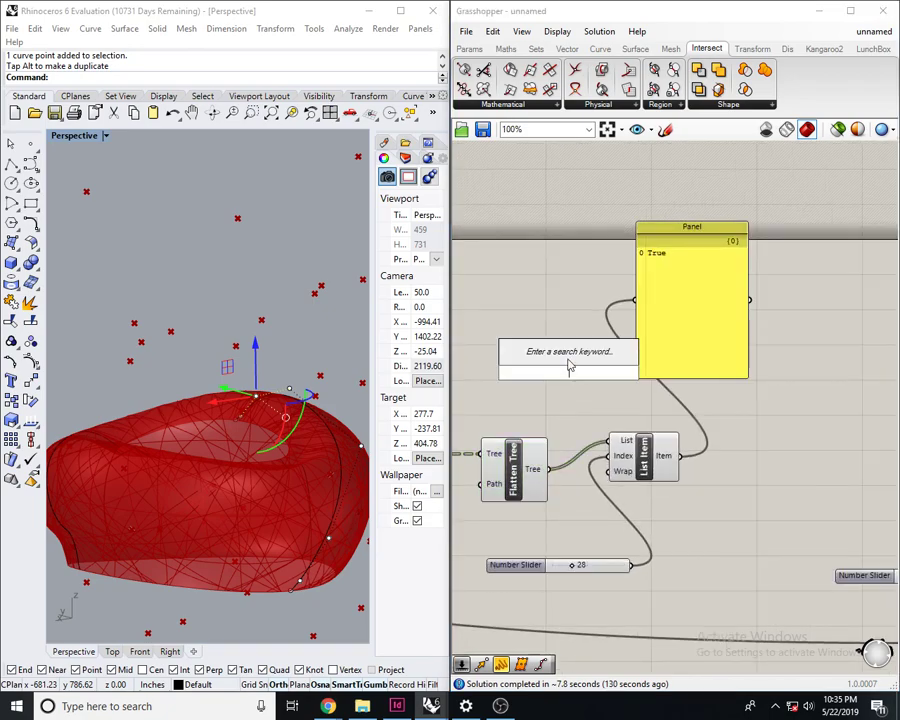
type("cull index")
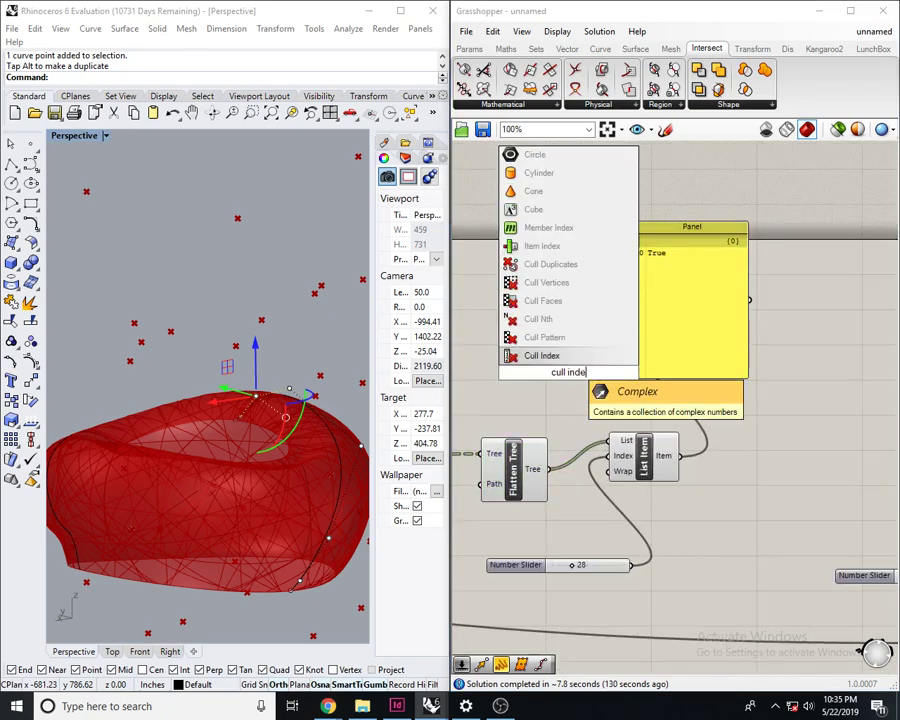
key("Return")
scroll(571, 365, "up", 1)
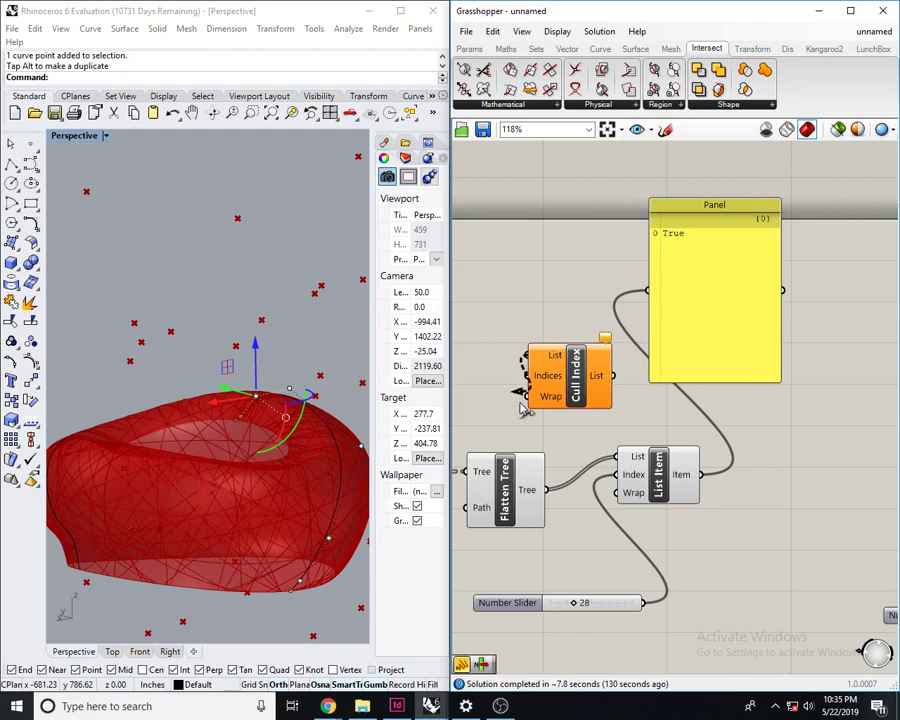
- Place Cull Index below List Item and connect Flatten Tree to its List and the 28 slider to its Indices
left_click_drag(578, 395, 729, 574)
scroll(706, 449, "down", 3)
left_click_drag(685, 470, 751, 454)
left_click(728, 538)
right_click_drag(728, 538, 701, 527)
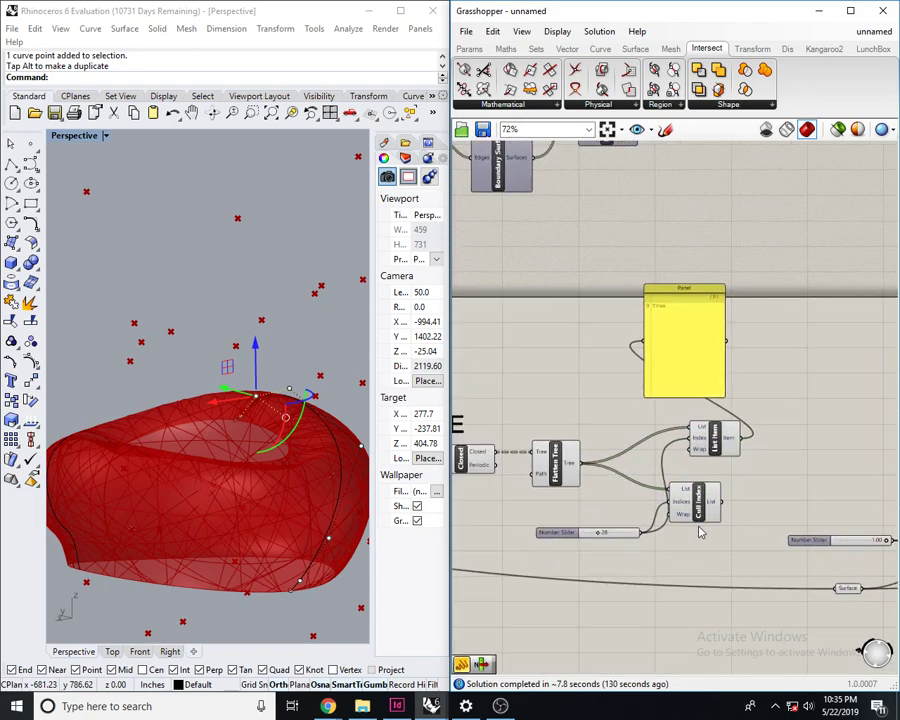
left_click_drag(713, 512, 735, 516)
- Connect the Cull Index output to the Panel and move the Panel further away from the List Item
right_click_drag(808, 401, 795, 400)
scroll(639, 402, "up", 5)
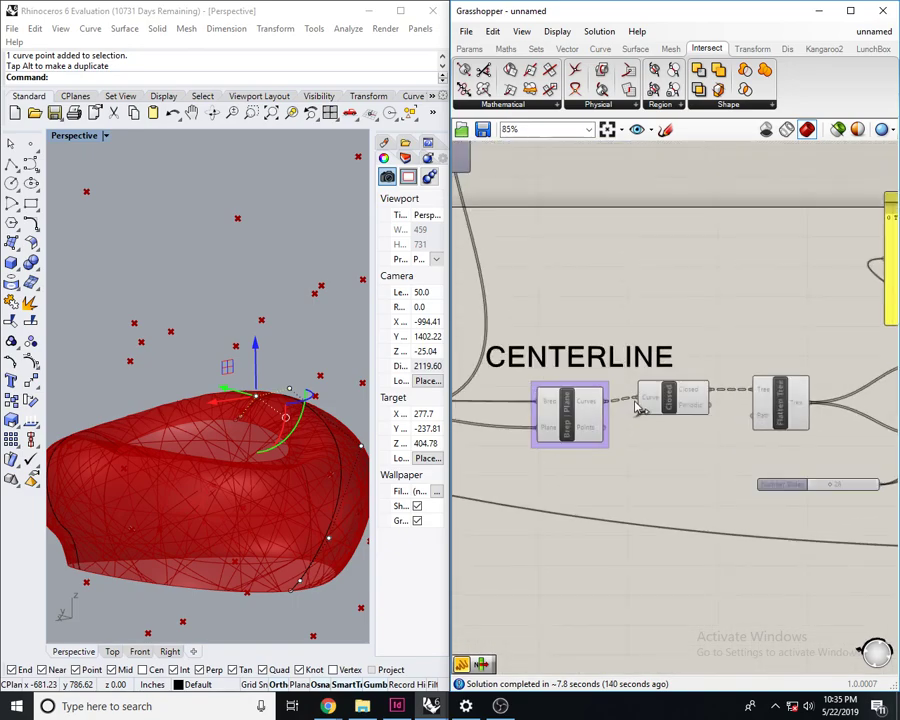
scroll(758, 364, "down", 5)
scroll(700, 440, "up", 3)
right_click_drag(779, 424, 709, 403)
scroll(196, 524, "down", 3)
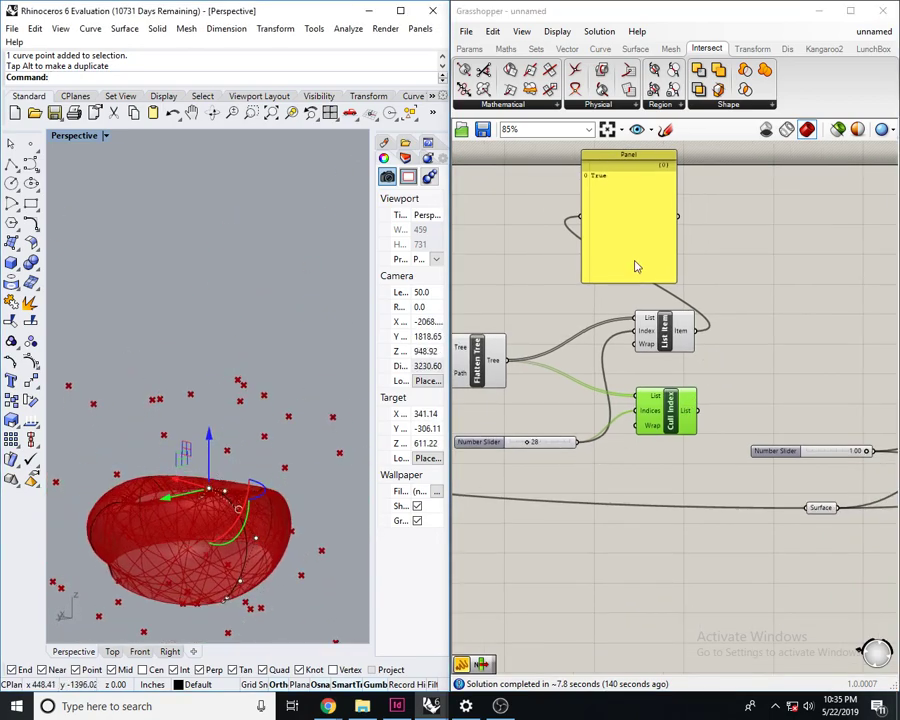
left_click_drag(586, 224, 706, 430)
left_click_drag(639, 216, 758, 267)
- Replace Cull Index's List source with the Curves output of the centerline Brep | Plane component
scroll(755, 318, "up", 4)
scroll(631, 386, "down", 6)
right_click_drag(636, 387, 656, 387)
scroll(660, 387, "up", 3)
scroll(700, 380, "down", 3)
scroll(733, 375, "up", 3)
scroll(766, 305, "down", 5)
left_click_drag(728, 360, 569, 316)
scroll(587, 316, "up", 4)
right_click_drag(671, 358, 452, 378)
- Flatten the List input of Cull Index and preview its curves on the ring
left_click(720, 386)
right_click_drag(110, 515, 166, 507)
scroll(233, 542, "up", 6)
right_click_drag(233, 544, 365, 474)
right_click_drag(727, 312, 688, 410)
scroll(722, 418, "up", 1)
right_click(718, 404)
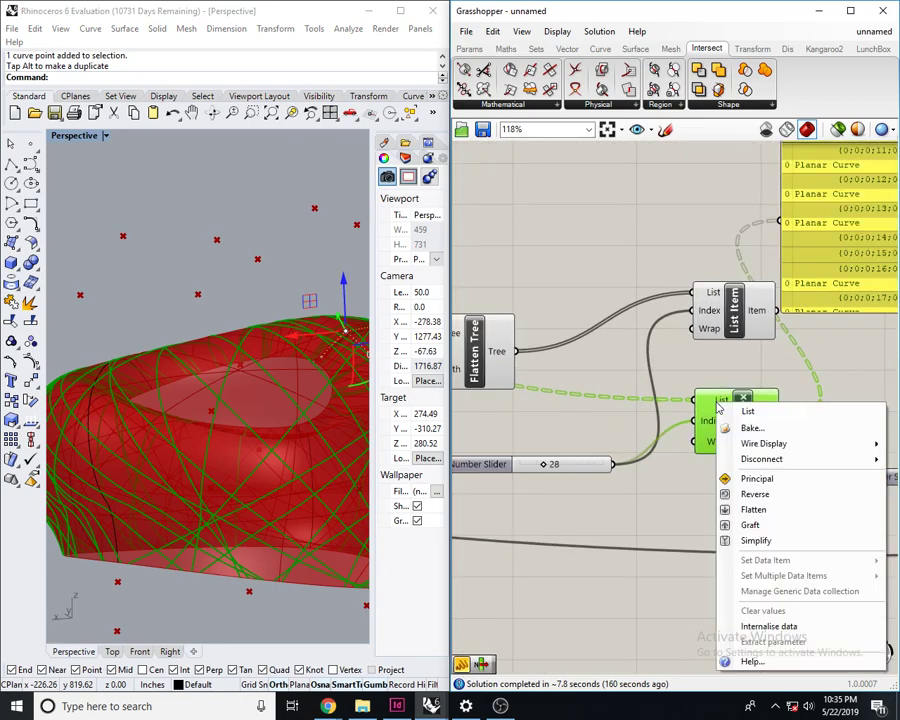
left_click(755, 510)
right_click_drag(248, 448, 261, 484)
scroll(219, 470, "down", 4)
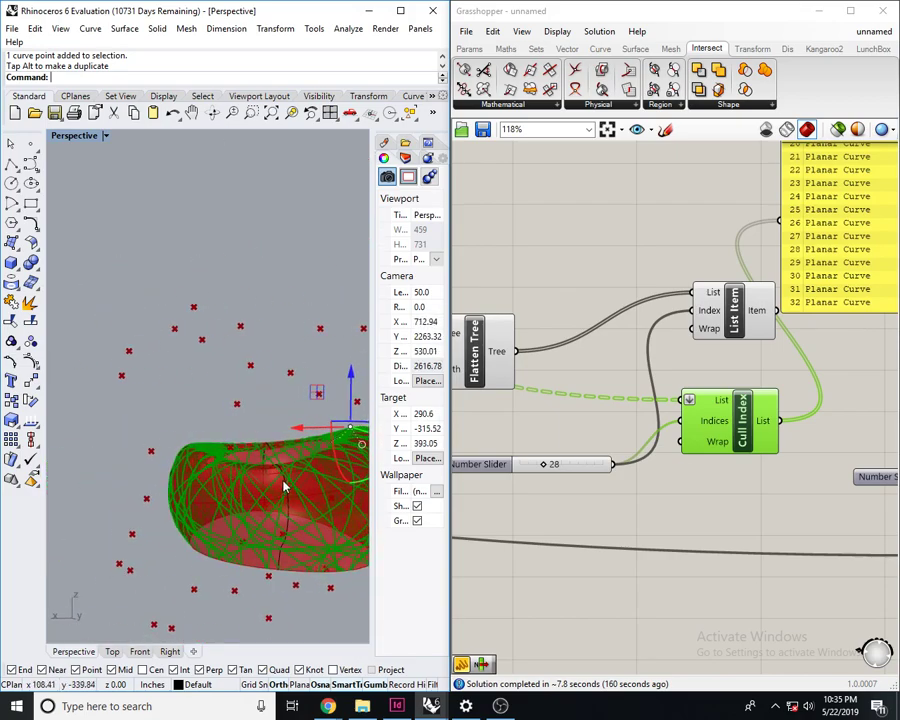
left_click(820, 414)
- Add a Curve parameter fed by Cull Index and connect it to the first Offset on Srf and Flip Curve
scroll(683, 414, "down", 3)
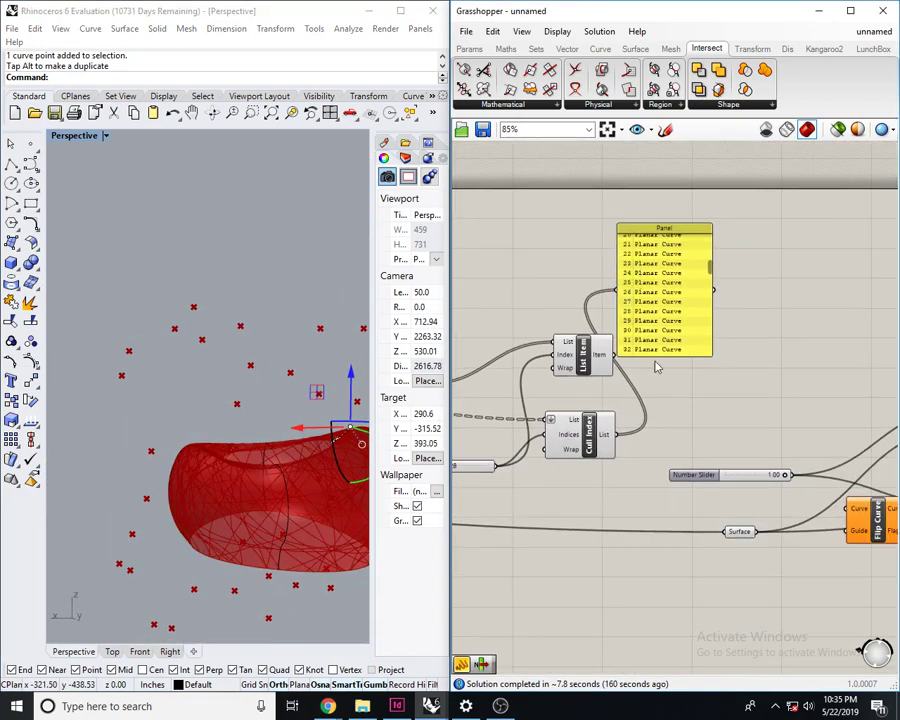
scroll(752, 456, "down", 3)
scroll(748, 456, "up", 3)
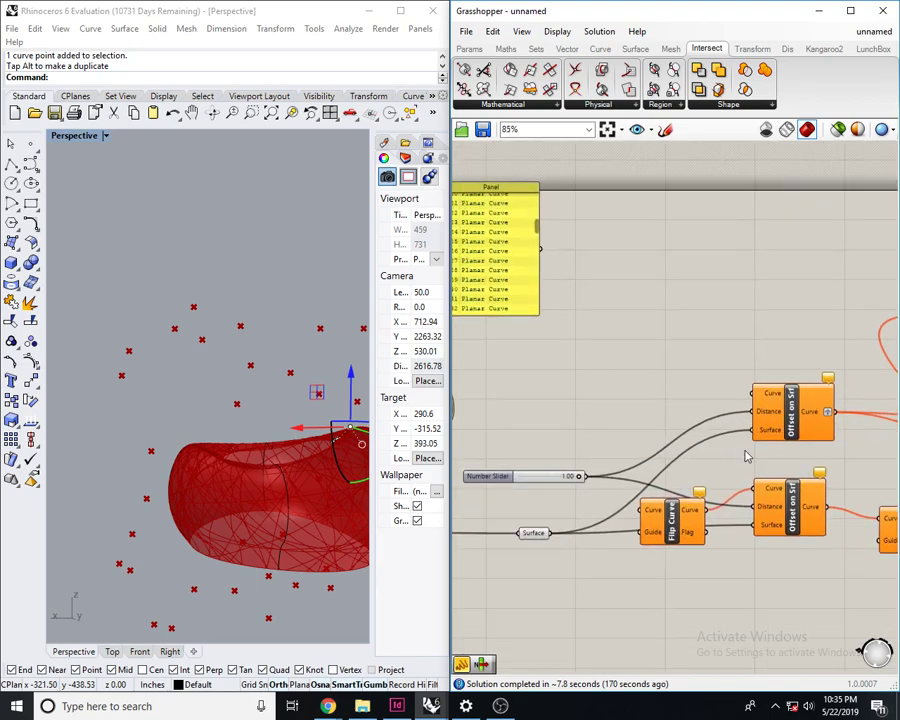
right_click_drag(740, 483, 787, 474)
right_click_drag(700, 474, 750, 485)
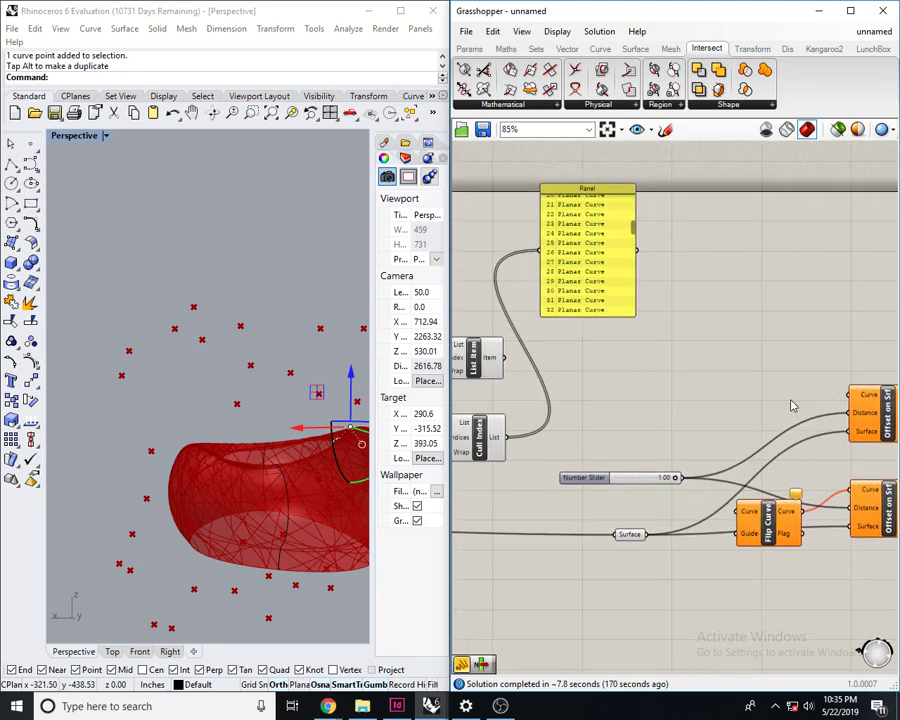
double_click(748, 378)
type("c")
left_click(757, 383)
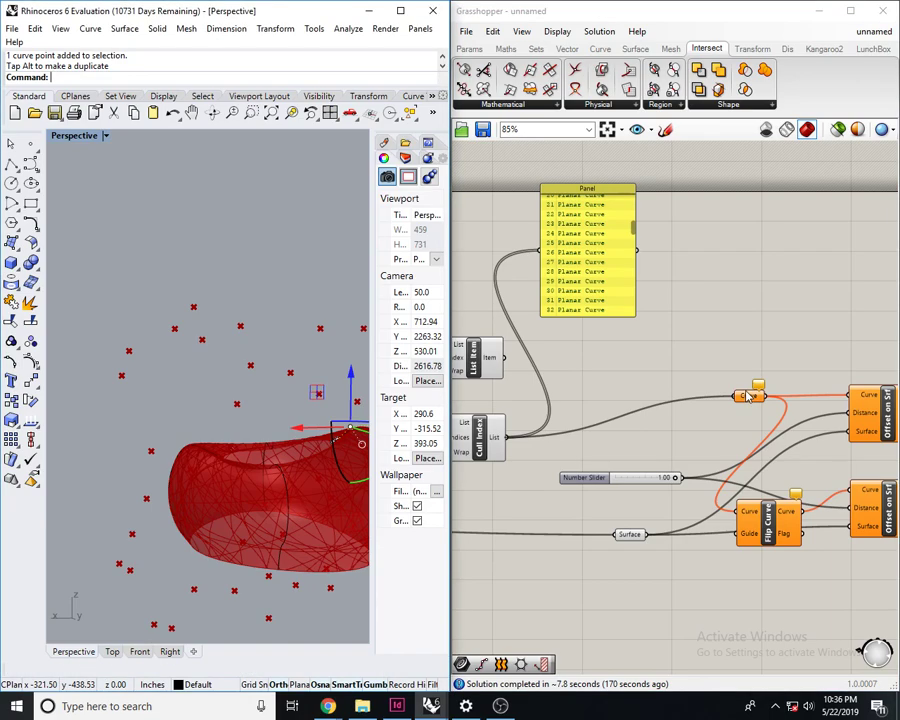
mouse_move(748, 396)
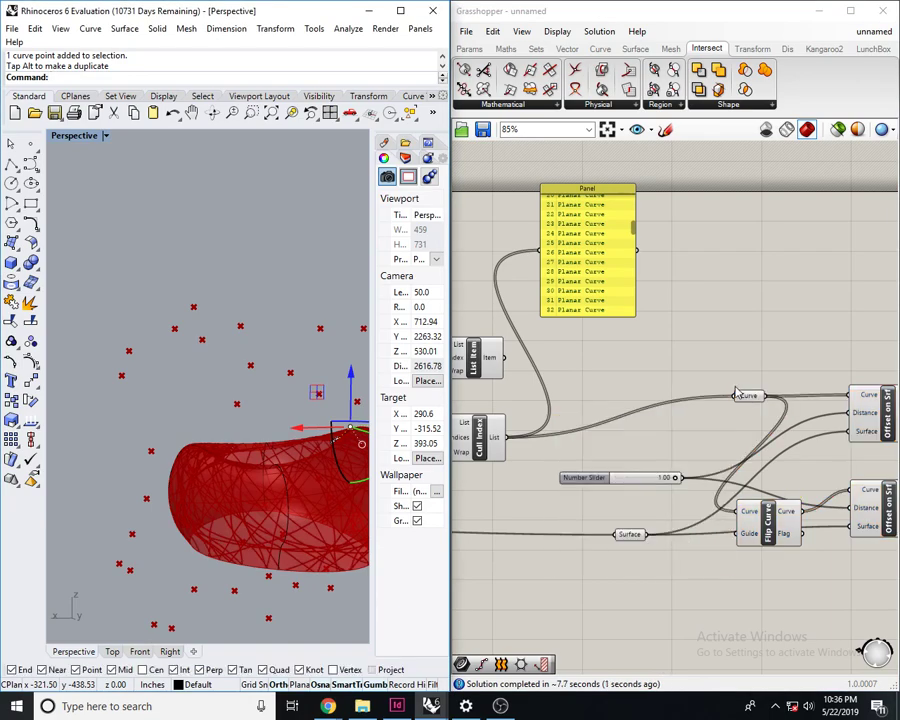
- Move the new Curve parameter closer to the Cull Index component
right_click_drag(749, 404, 633, 420)
scroll(656, 414, "up", 3)
left_click_drag(627, 406, 525, 420)
left_click(621, 373)
- Select the Loft component and examine its strip preview around the ring
scroll(621, 373, "down", 4)
right_click_drag(751, 395, 511, 434)
scroll(511, 434, "down", 3)
right_click_drag(862, 458, 621, 486)
scroll(719, 446, "up", 2)
right_click_drag(457, 429, 617, 418)
scroll(617, 418, "up", 2)
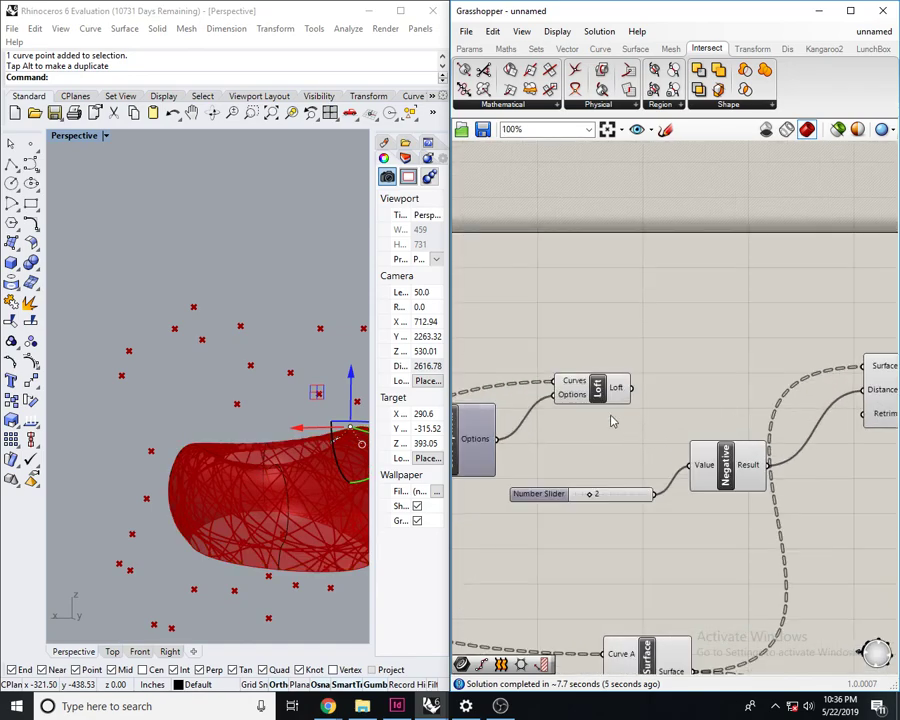
left_click(598, 390)
right_click_drag(278, 496, 260, 530)
scroll(260, 530, "down", 6)
scroll(262, 492, "up", 8)
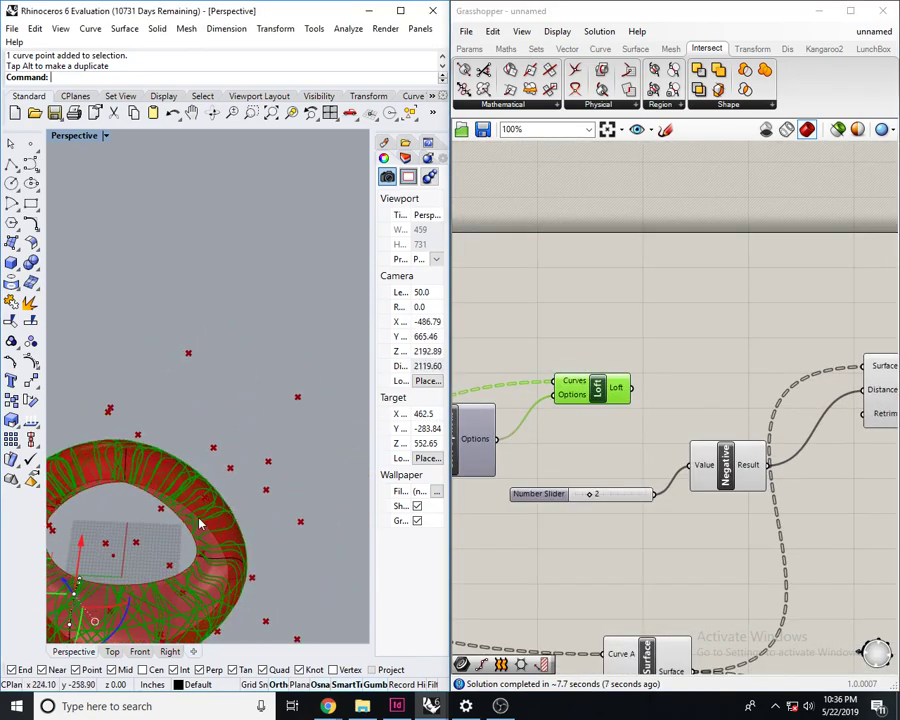
right_click_drag(199, 525, 101, 480)
scroll(251, 474, "down", 10)
scroll(155, 452, "up", 20)
right_click_drag(219, 481, 151, 440)
scroll(151, 530, "up", 15)
scroll(169, 516, "down", 17)
- Try feeding Offset Surface and Brep Wireframe from the Loft output instead of the Ruled Surface output
right_click_drag(710, 557, 672, 467)
right_click_drag(616, 469, 699, 444)
right_click_drag(789, 465, 660, 476)
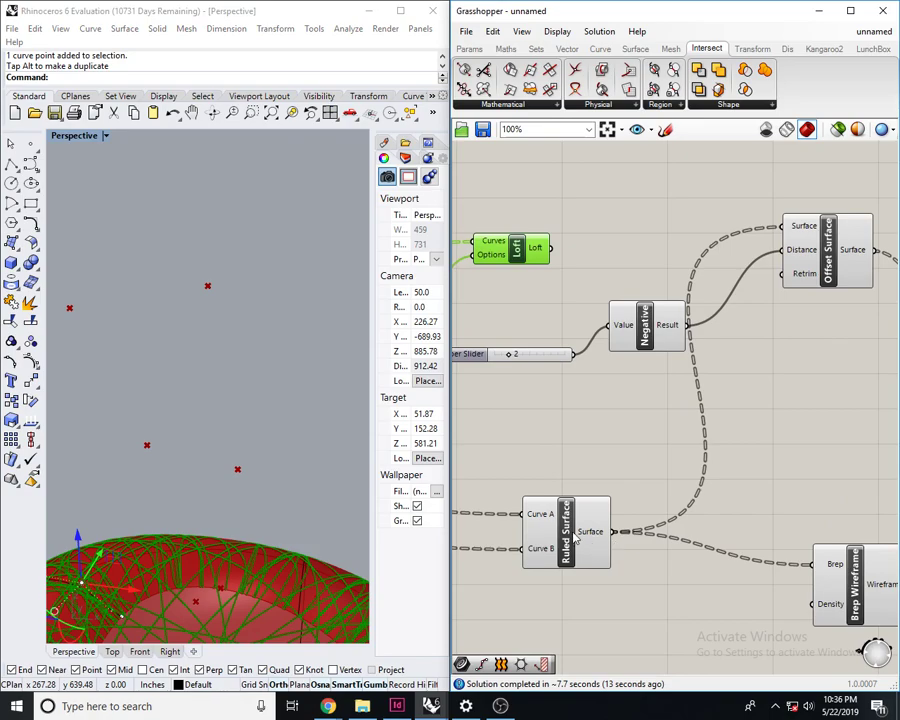
right_click_drag(612, 442, 584, 477)
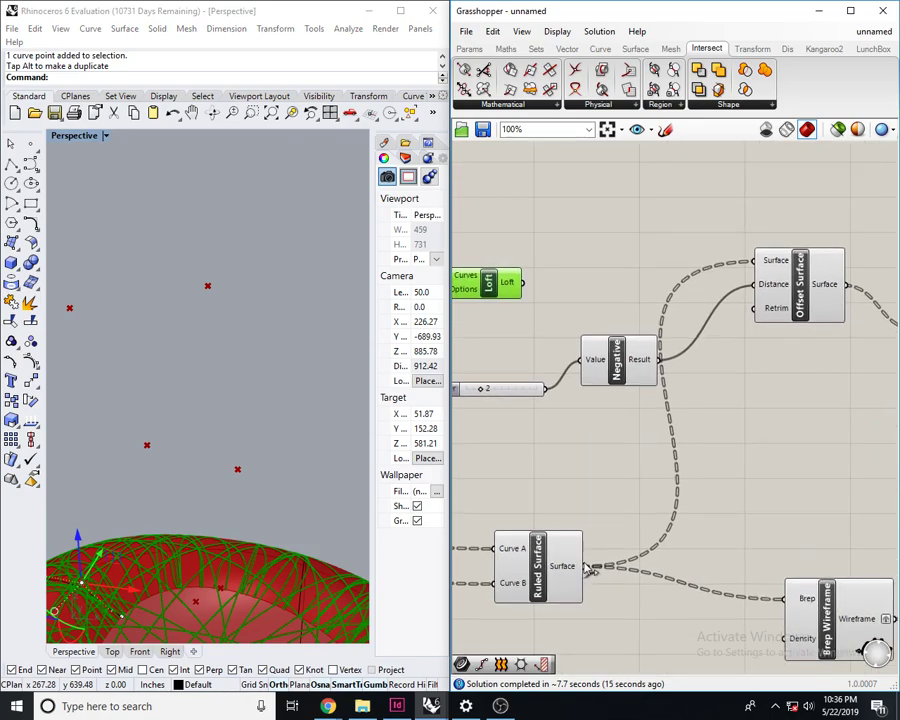
right_click_drag(759, 385, 686, 400)
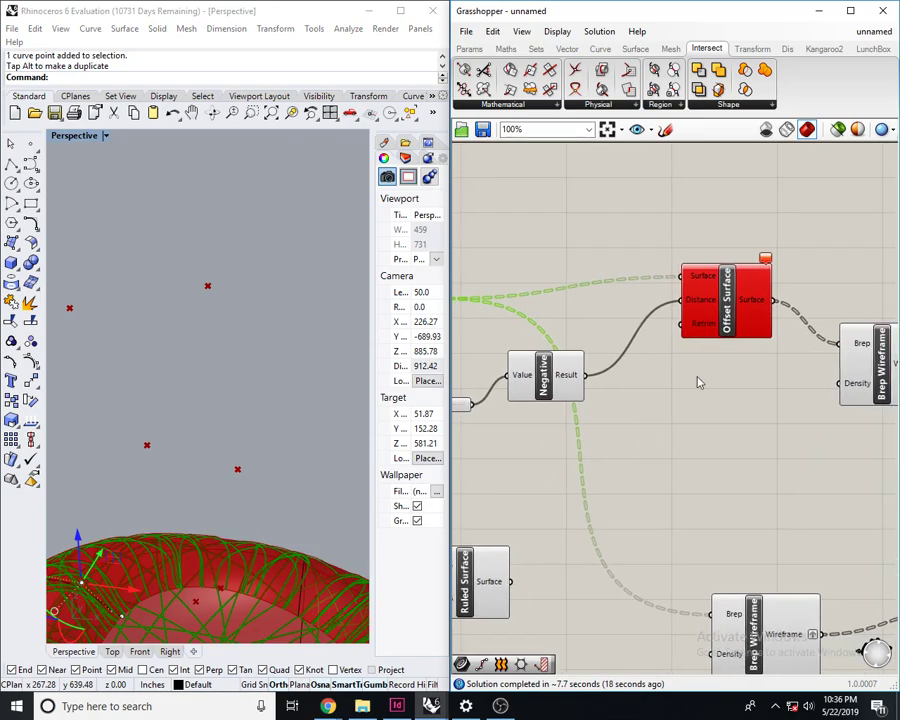
- Inspect the error on Offset Surface and preview its resulting surfaces on the ring
right_click_drag(701, 315, 755, 299)
left_click(829, 275)
left_click(817, 262)
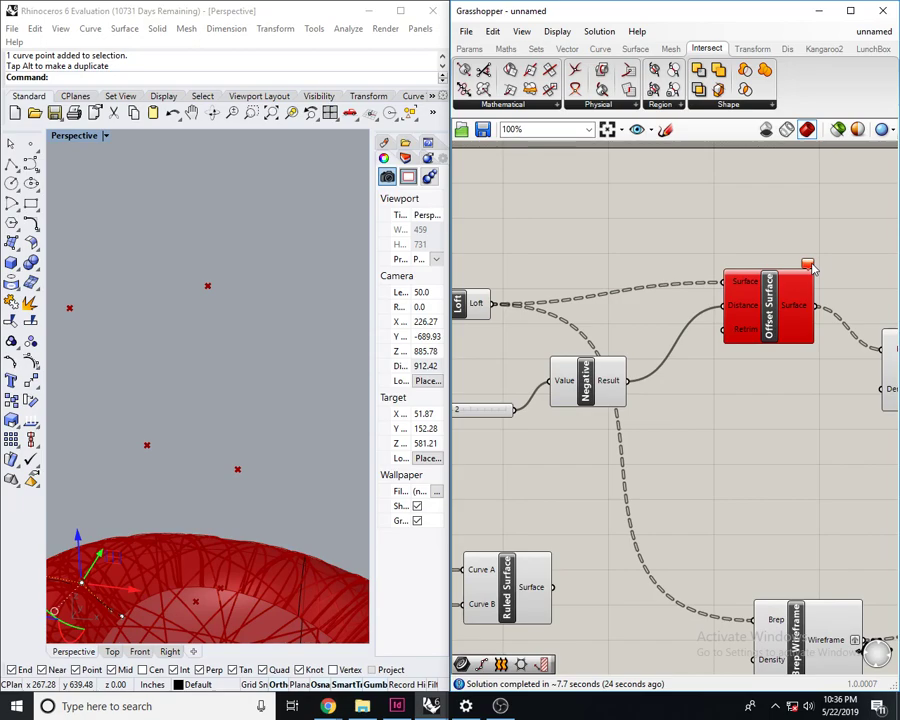
right_click_drag(850, 253, 840, 259)
left_click(763, 316)
right_click_drag(763, 316, 667, 336)
right_click_drag(252, 578, 233, 599)
scroll(233, 599, "down", 8)
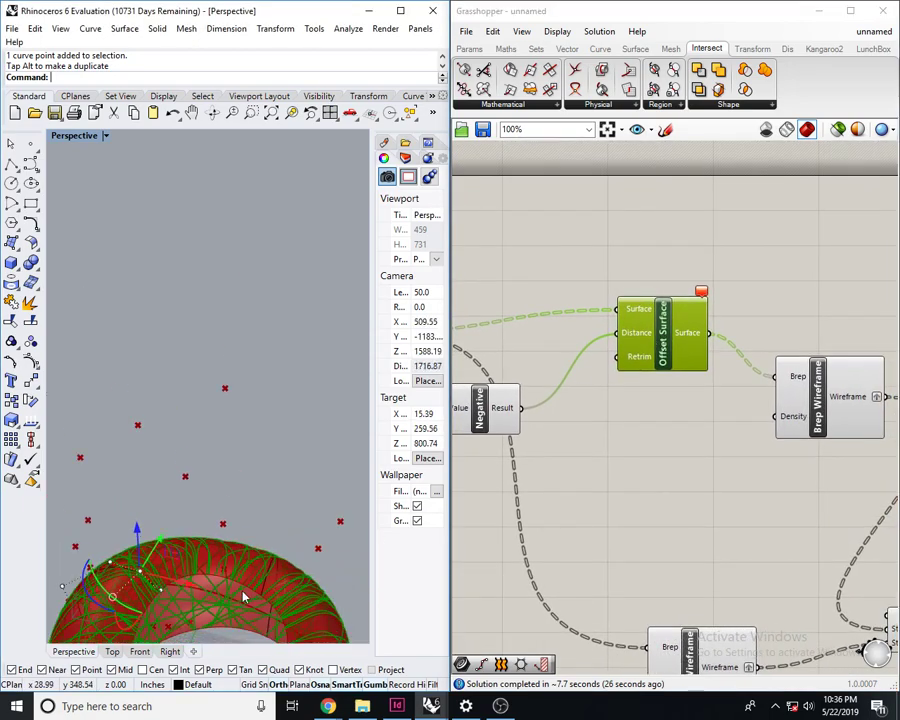
- Undo the rewiring so Offset Surface and Brep Wireframe use the Ruled Surface output
right_click_drag(688, 308, 778, 264)
scroll(722, 362, "down", 2)
right_click(716, 378)
left_click(680, 368)
scroll(770, 296, "up", 5)
scroll(720, 285, "down", 4)
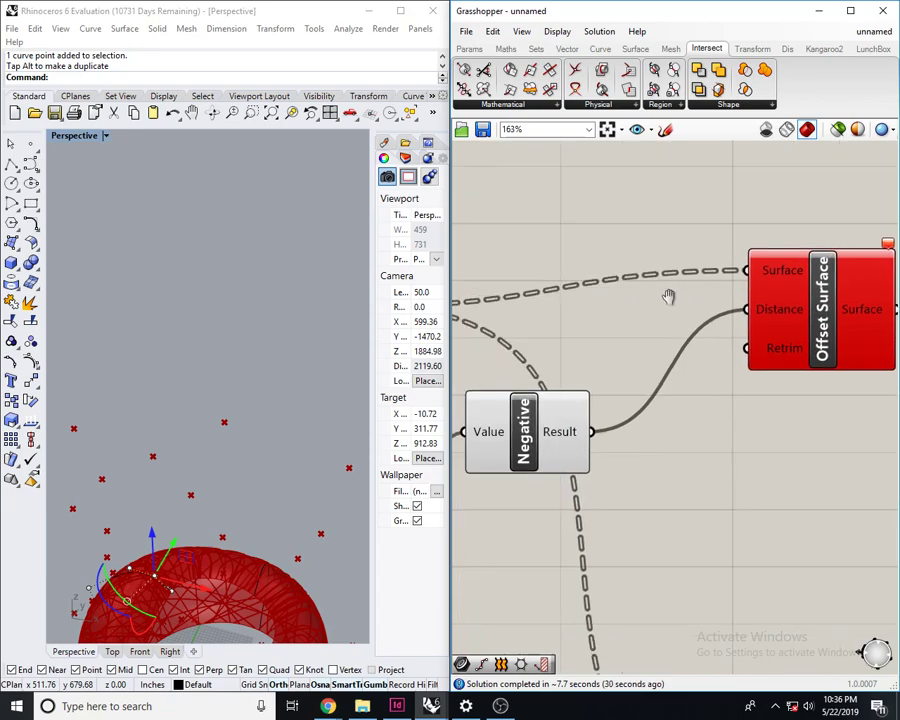
scroll(815, 275, "up", 4)
right_click_drag(780, 271, 758, 274)
scroll(697, 298, "down", 3)
key("ctrl+z")
- Examine the Ruled Surface preview and the data structure of the Loft output
right_click_drag(691, 416, 657, 358)
scroll(657, 358, "down", 1)
right_click_drag(483, 522, 628, 456)
scroll(628, 456, "up", 2)
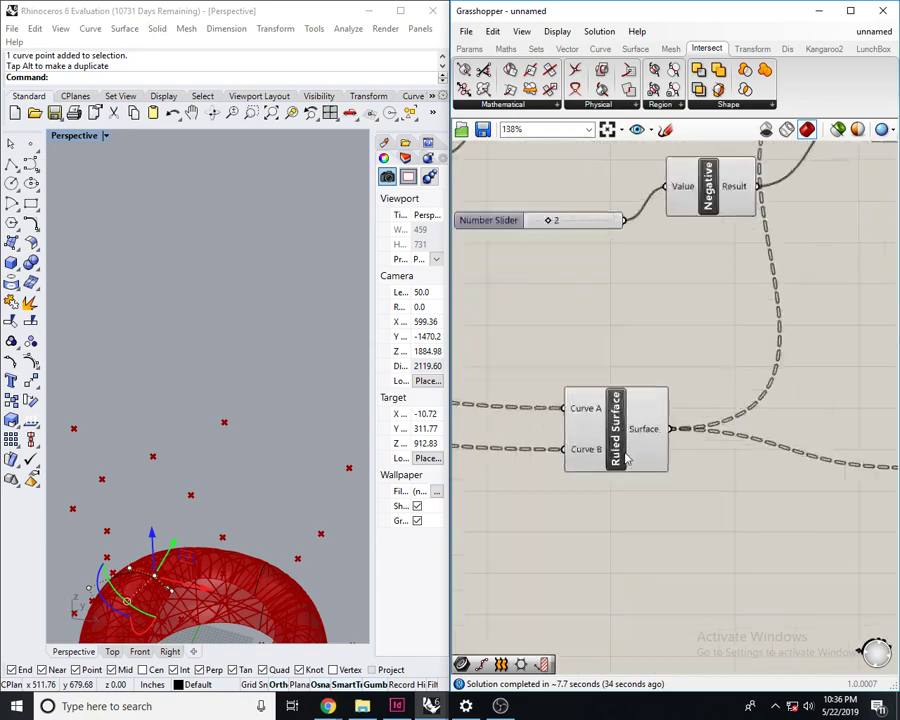
left_click(628, 456)
scroll(628, 456, "up", 2)
scroll(655, 425, "down", 5)
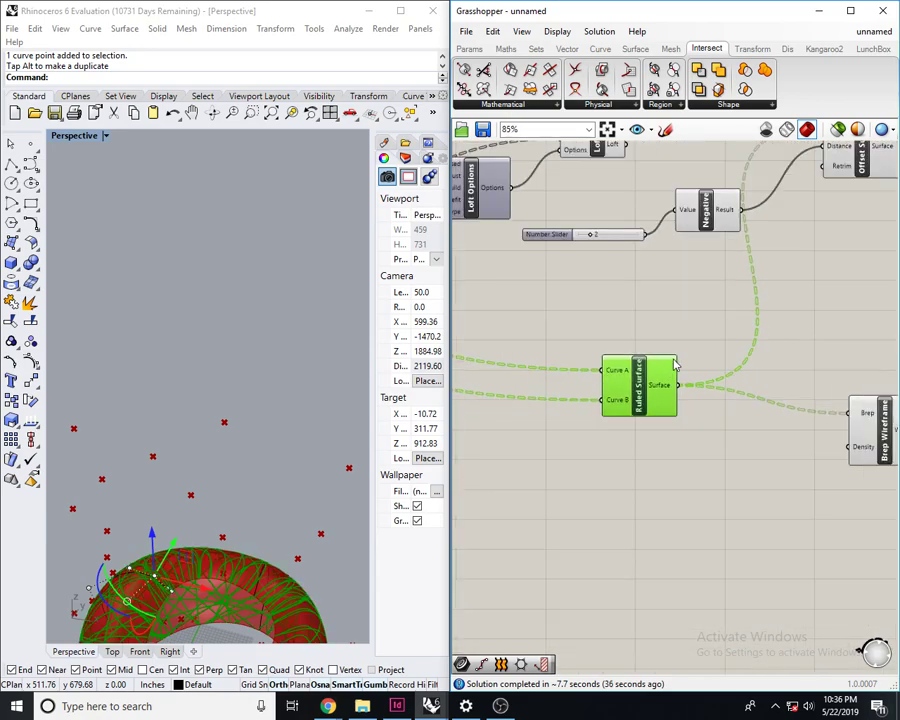
scroll(650, 286, "up", 5)
mouse_move(602, 192)
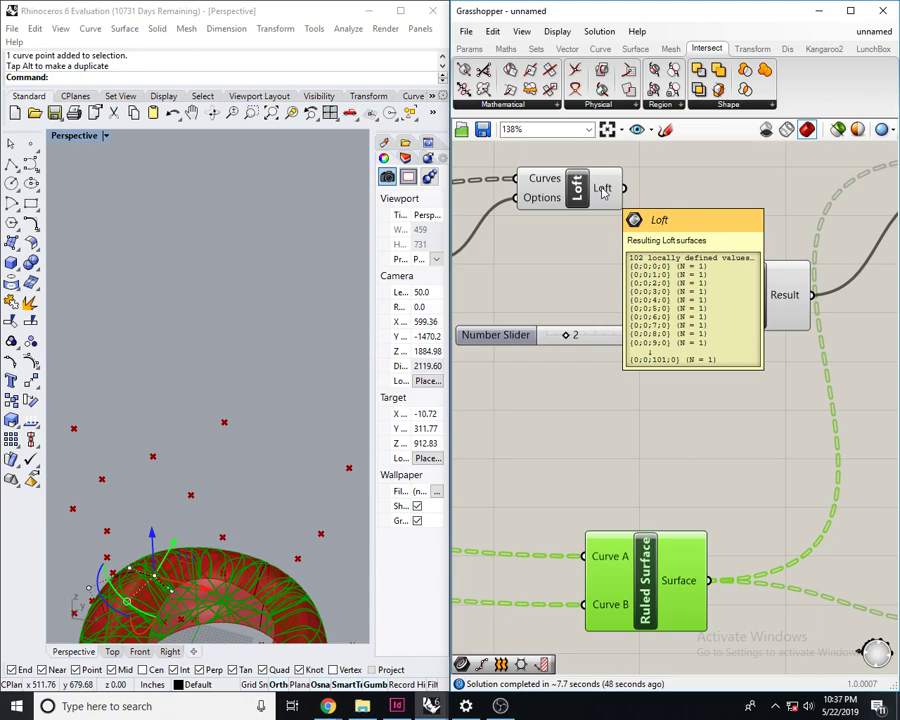
scroll(625, 388, "down", 5)
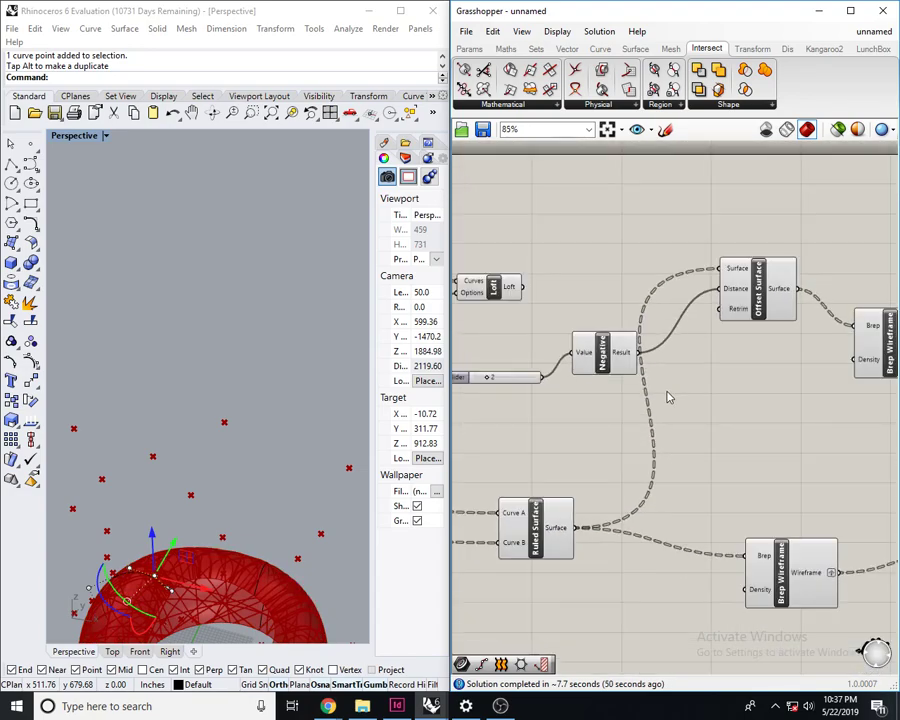
right_click_drag(663, 394, 727, 336)
scroll(668, 298, "up", 5)
scroll(663, 378, "down", 6)
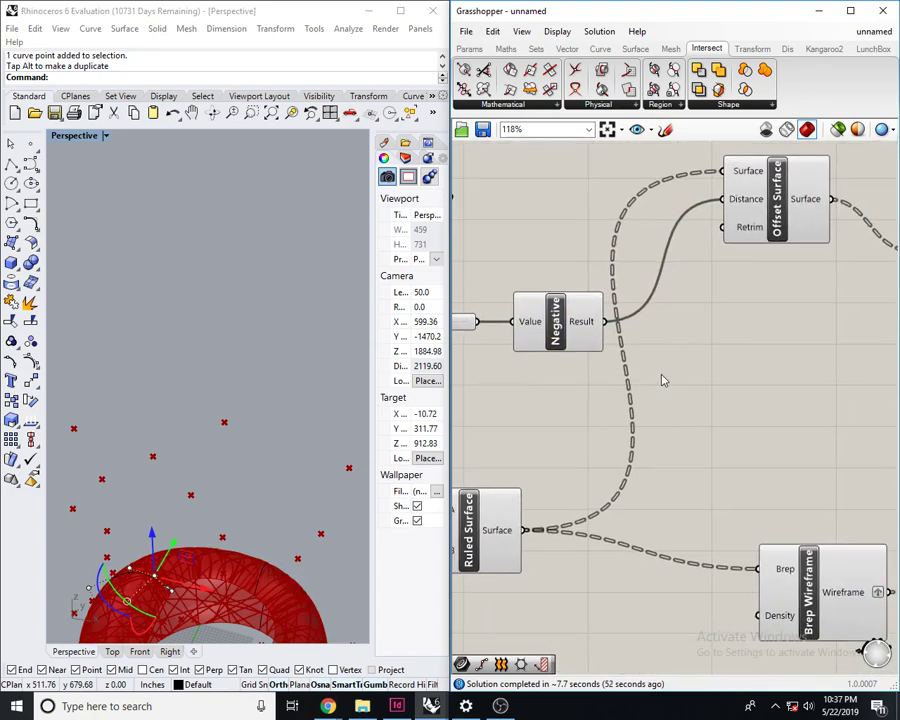
- Examine the wireframe curves produced by the Brep Wireframe that follows Offset Surface
scroll(700, 420, "up", 7)
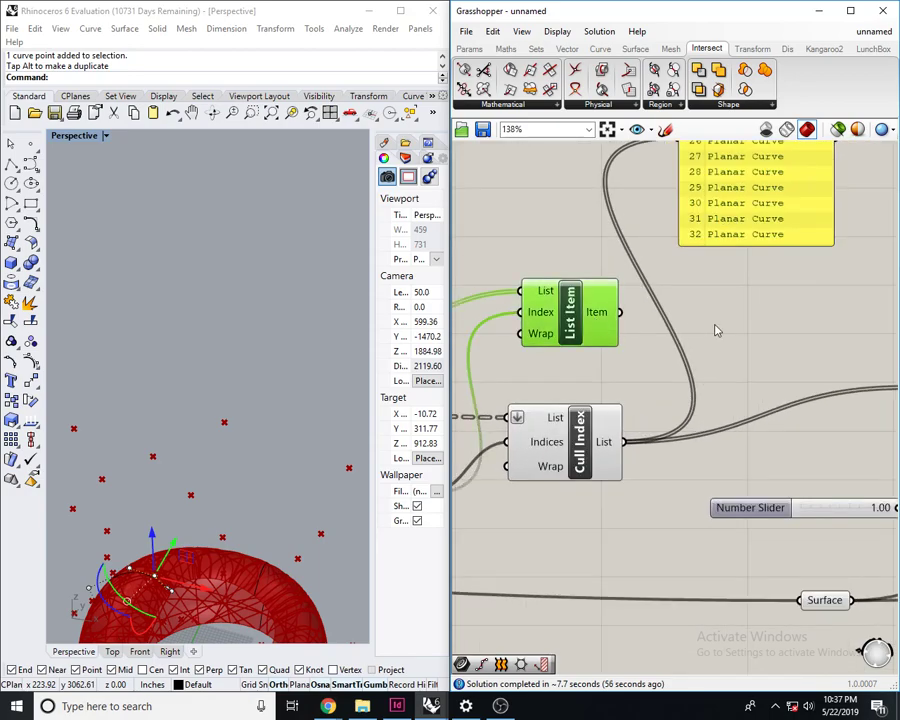
scroll(689, 330, "down", 7)
scroll(595, 430, "up", 5)
scroll(577, 395, "up", 1)
left_click(695, 260)
right_click_drag(678, 326, 582, 346)
left_click(776, 313)
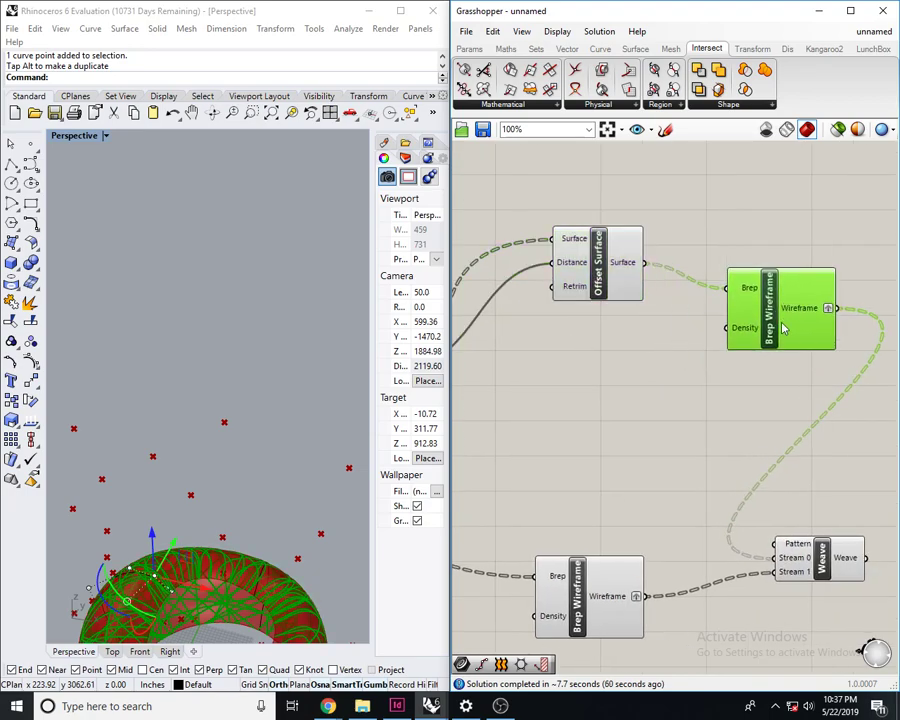
right_click_drag(776, 313, 585, 291)
- Move the Weave component up so it sits between the two Brep Wireframe components
left_click_drag(669, 523, 789, 450)
left_click(713, 315)
right_click_drag(713, 315, 768, 291)
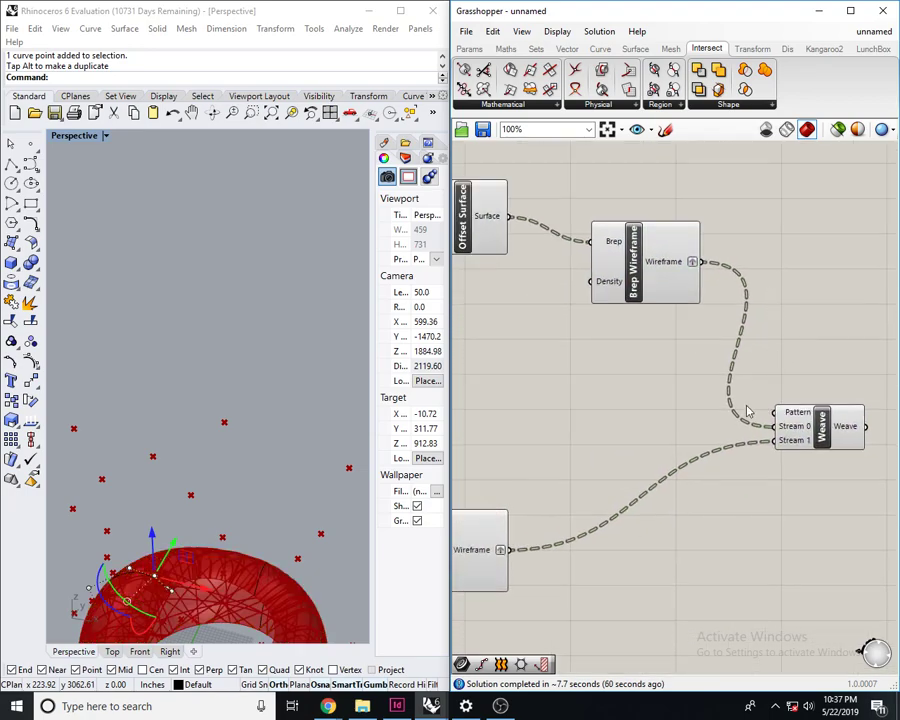
- Preview the Weave output on the ring and zoom to one of the ring's profile curves
left_click(832, 426)
right_click_drag(588, 523, 486, 496)
right_click_drag(210, 568, 152, 530)
scroll(151, 579, "up", 12)
scroll(200, 543, "down", 2)
scroll(200, 543, "down", 8)
right_click_drag(265, 540, 271, 420, "shift")
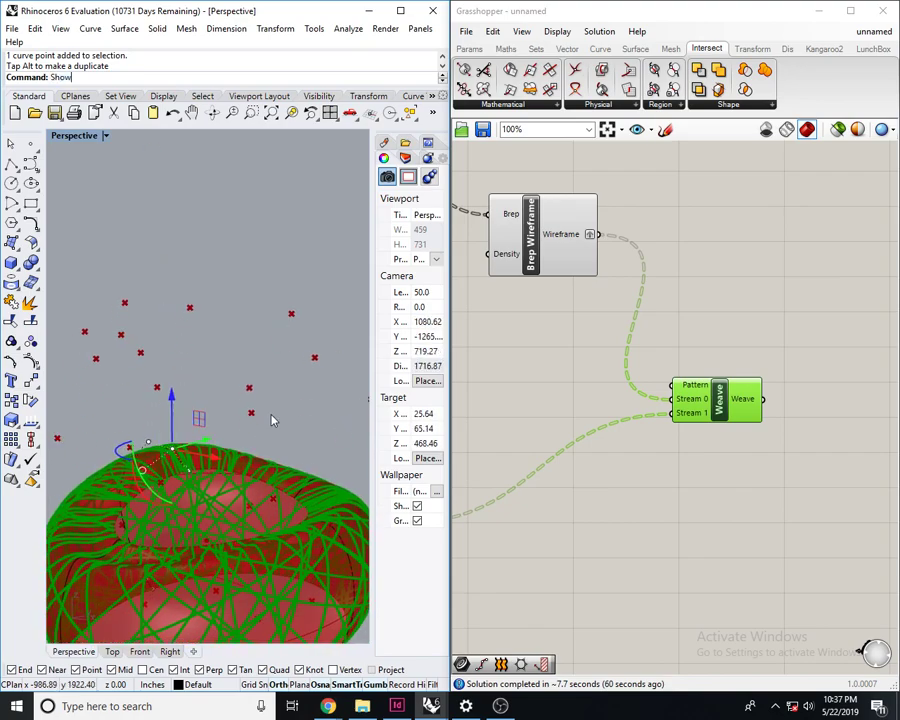
scroll(210, 507, "down", 12)
left_click_drag(306, 554, 100, 351)
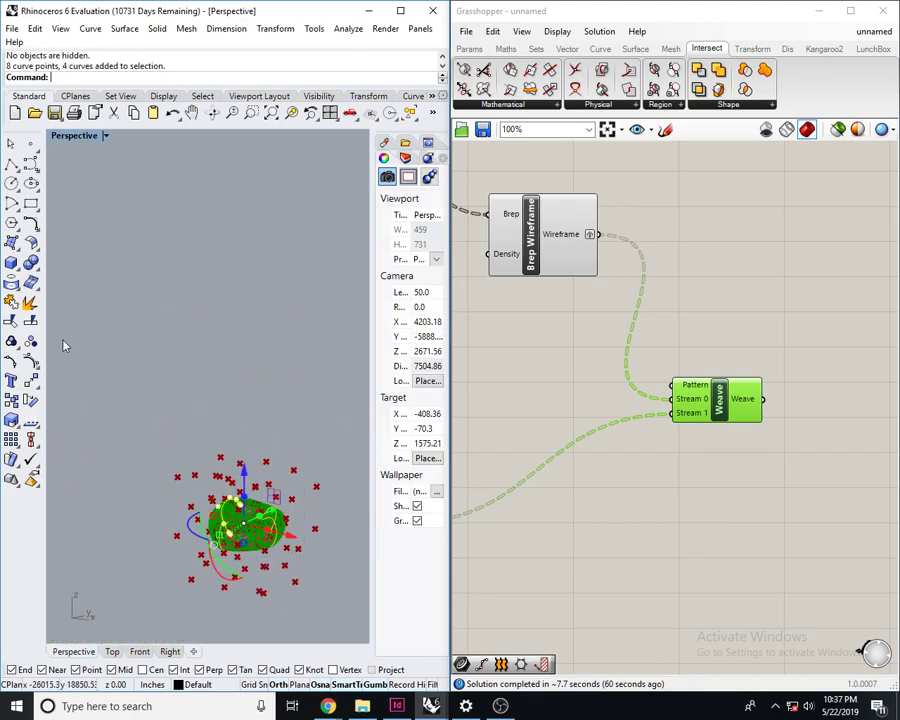
left_click(289, 114)
left_click(216, 287)
scroll(216, 320, "up", 6)
left_click_drag(219, 357, 110, 185)
left_click(289, 114)
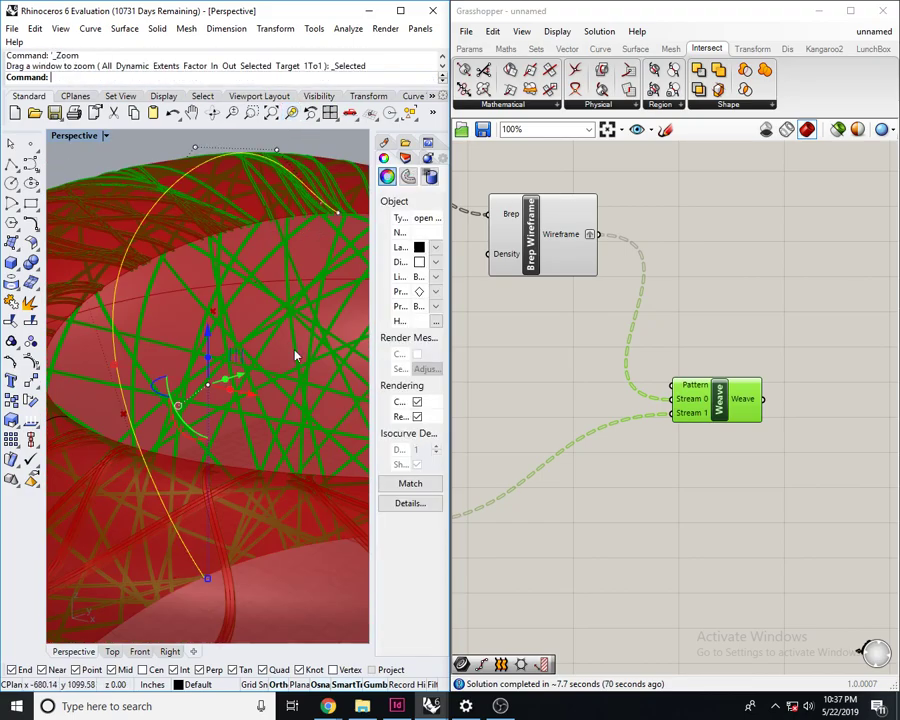
- Examine the woven strip-edge curves up close along the ring's upper edge
right_click_drag(309, 316, 243, 339)
left_click(243, 336)
scroll(254, 278, "up", 5)
right_click_drag(254, 278, 291, 276)
scroll(205, 340, "down", 8)
right_click_drag(205, 340, 262, 344)
scroll(225, 358, "up", 6)
scroll(262, 344, "down", 3)
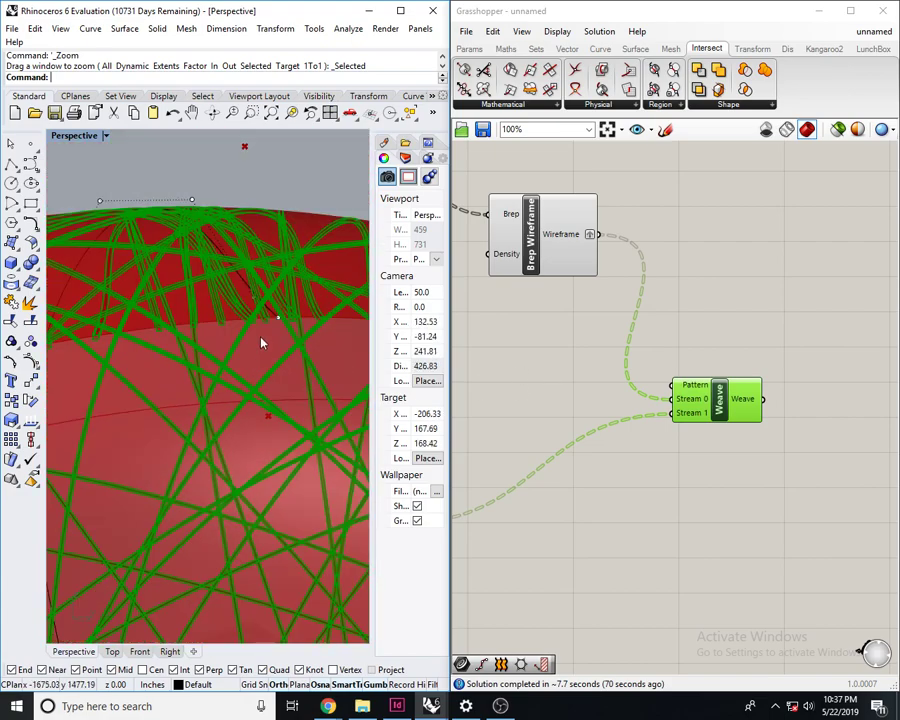
left_click(687, 300)
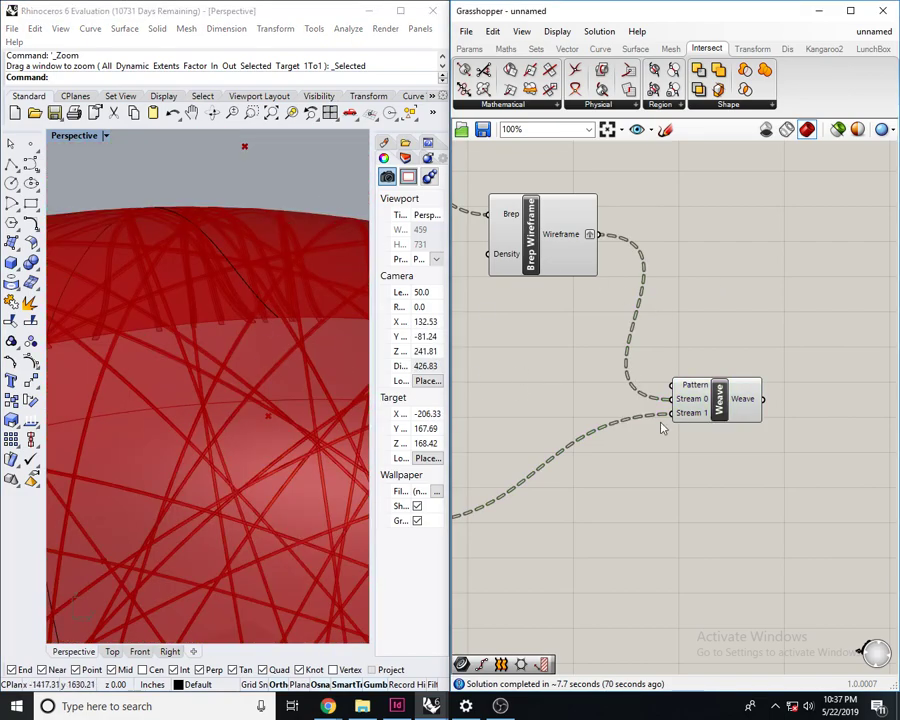
double_click(765, 364)
type("loft")
key("Return")
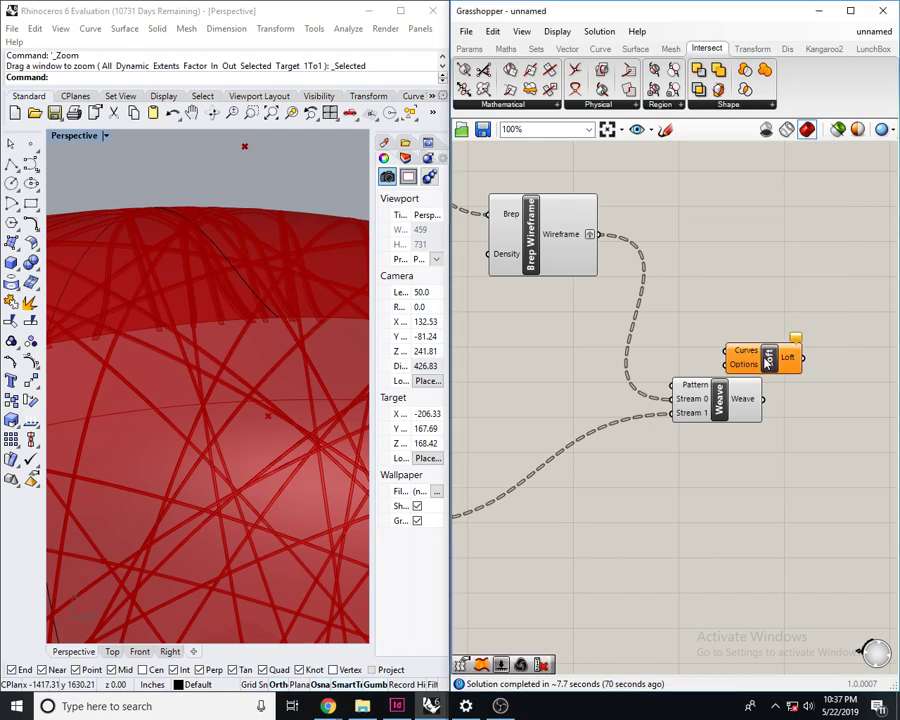
scroll(763, 365, "up", 3)
scroll(763, 365, "down", 5)
scroll(583, 392, "up", 4)
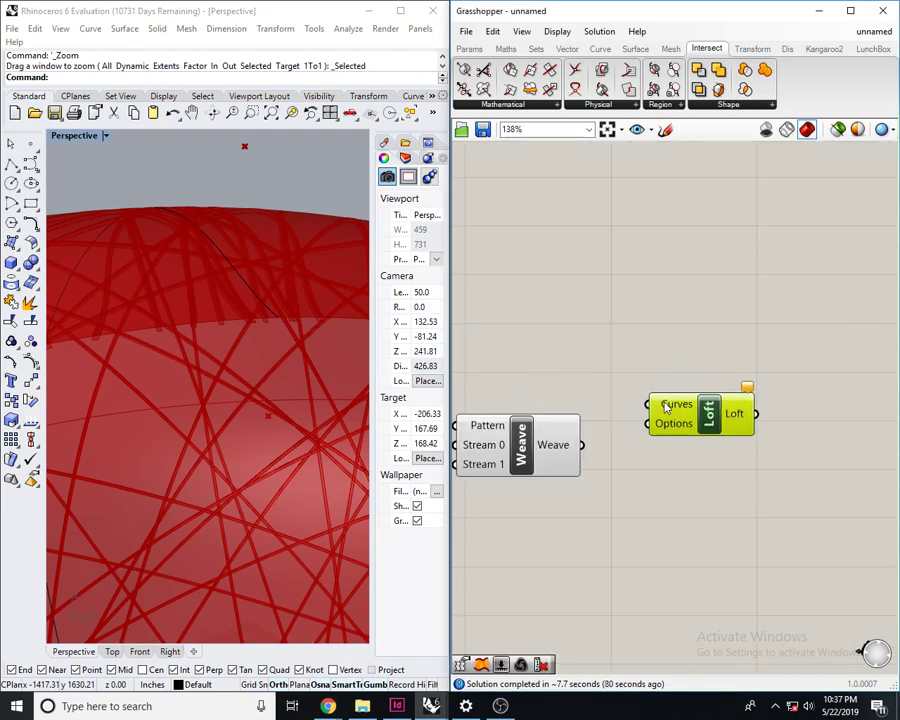
left_click_drag(583, 450, 584, 447)
left_click(683, 349)
left_click(692, 400)
left_click(701, 309)
left_click(703, 395)
key("Delete")
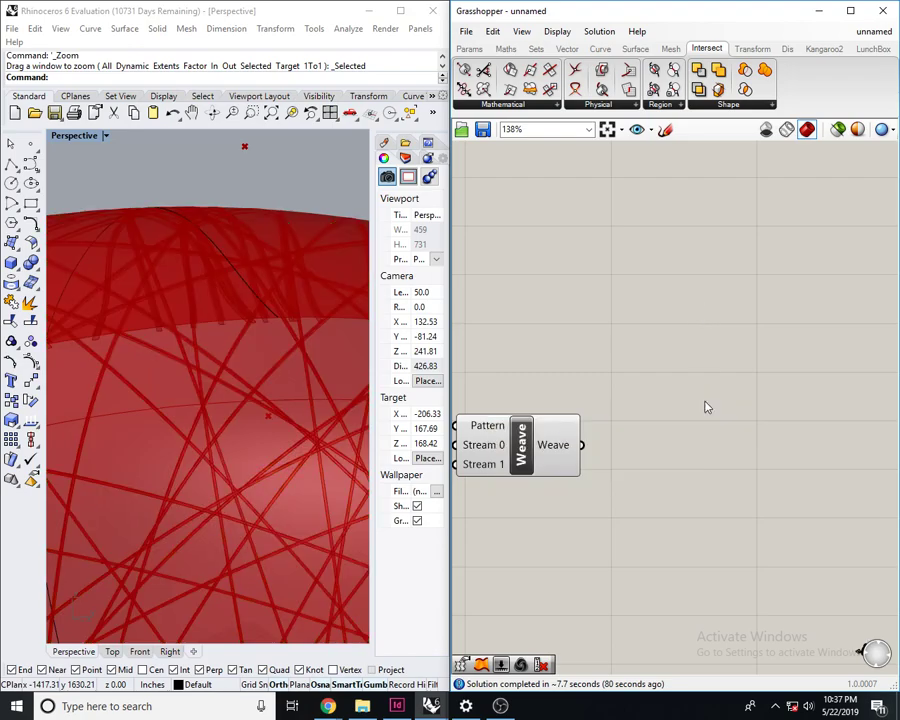
- Connect the number slider set to 2 directly to Offset Surface's Distance input and remove the Negative component
left_click(516, 450)
right_click_drag(505, 458, 630, 390)
scroll(630, 390, "down", 6)
scroll(463, 433, "up", 3)
right_click_drag(463, 433, 636, 422)
scroll(637, 420, "up", 4)
scroll(730, 373, "down", 3)
right_click_drag(736, 374, 550, 439)
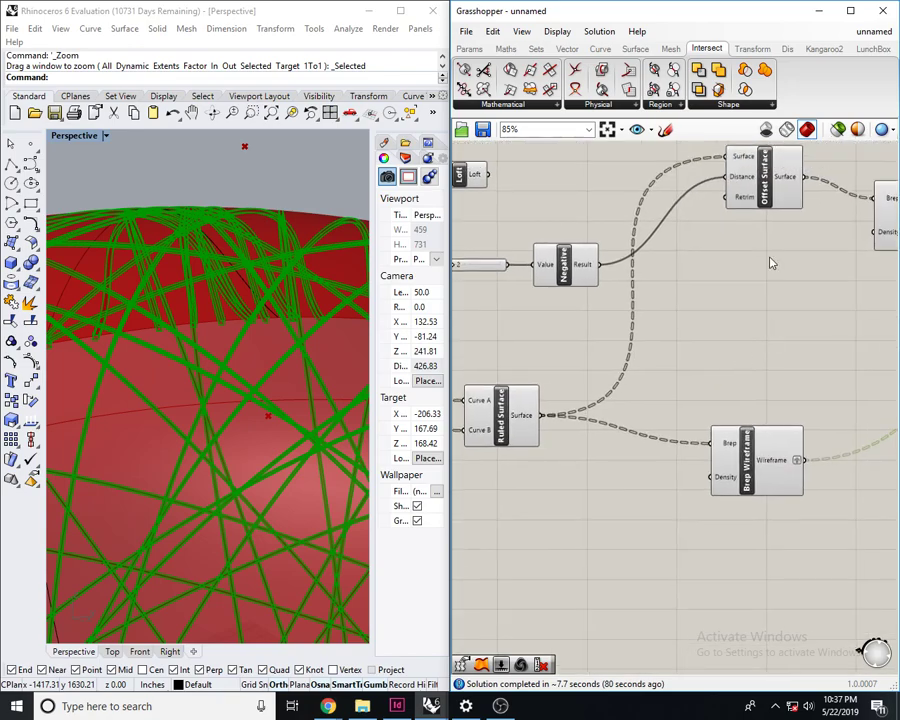
right_click_drag(690, 311, 760, 338)
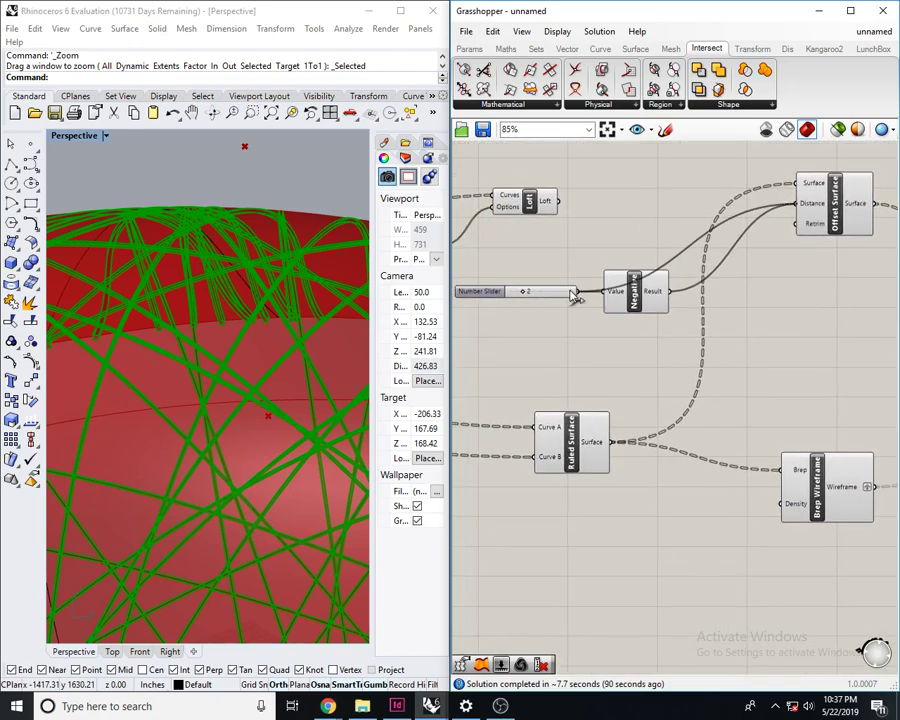
left_click_drag(638, 302, 668, 360)
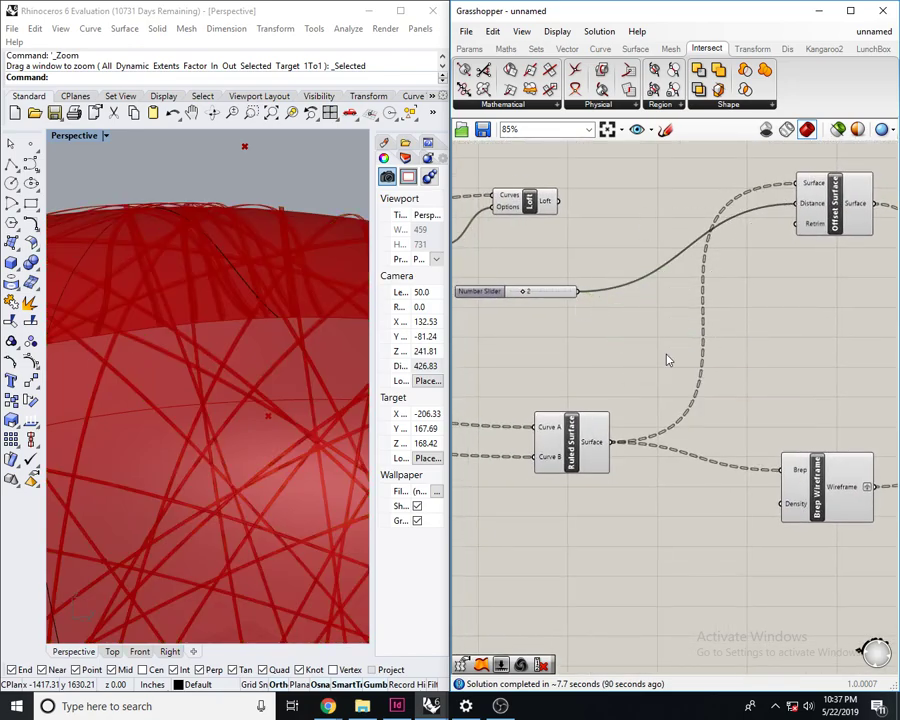
- Add a Loft component beside Weave and feed its Curves input from the Weave output
scroll(666, 360, "down", 5)
right_click_drag(761, 312, 625, 350)
scroll(736, 394, "up", 5)
right_click_drag(736, 394, 705, 428)
type("loft")
key("Return")
scroll(715, 432, "up", 4)
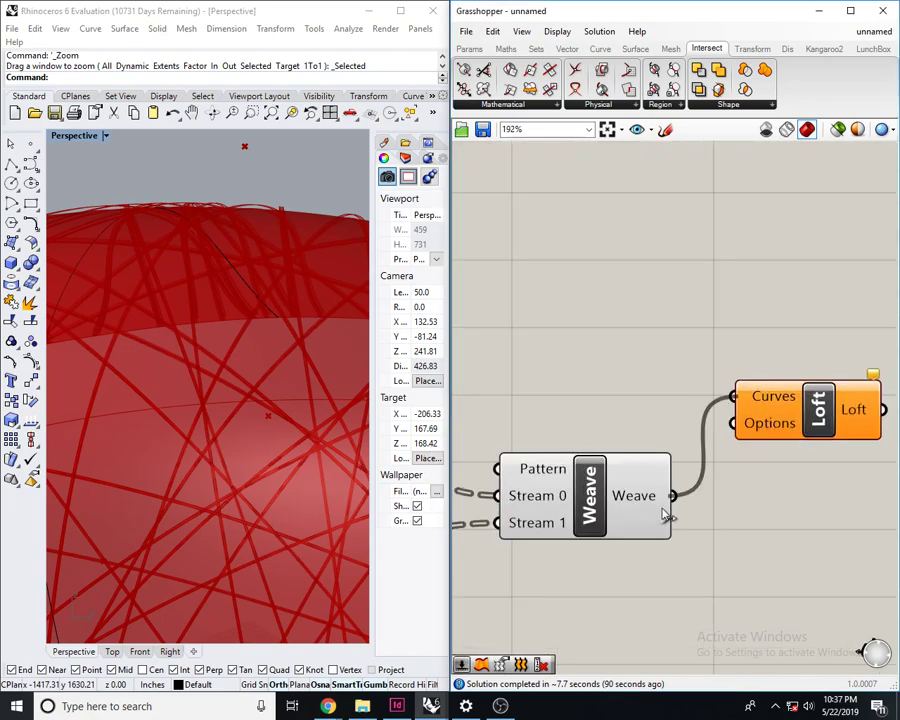
left_click_drag(664, 505, 668, 505)
right_click_drag(742, 513, 671, 521)
left_click_drag(719, 426, 735, 474)
- Examine the lofted strips around the ring and across its central opening
right_click_drag(152, 394, 248, 467)
scroll(205, 410, "down", 13)
scroll(163, 466, "up", 1)
scroll(259, 439, "up", 4)
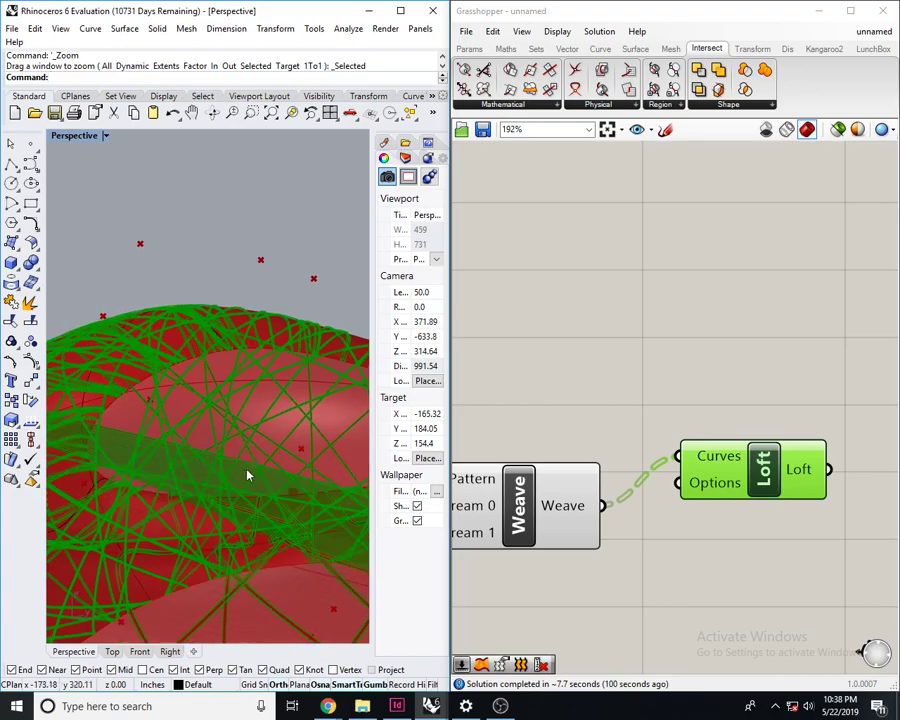
scroll(235, 496, "up", 2)
scroll(243, 496, "down", 10)
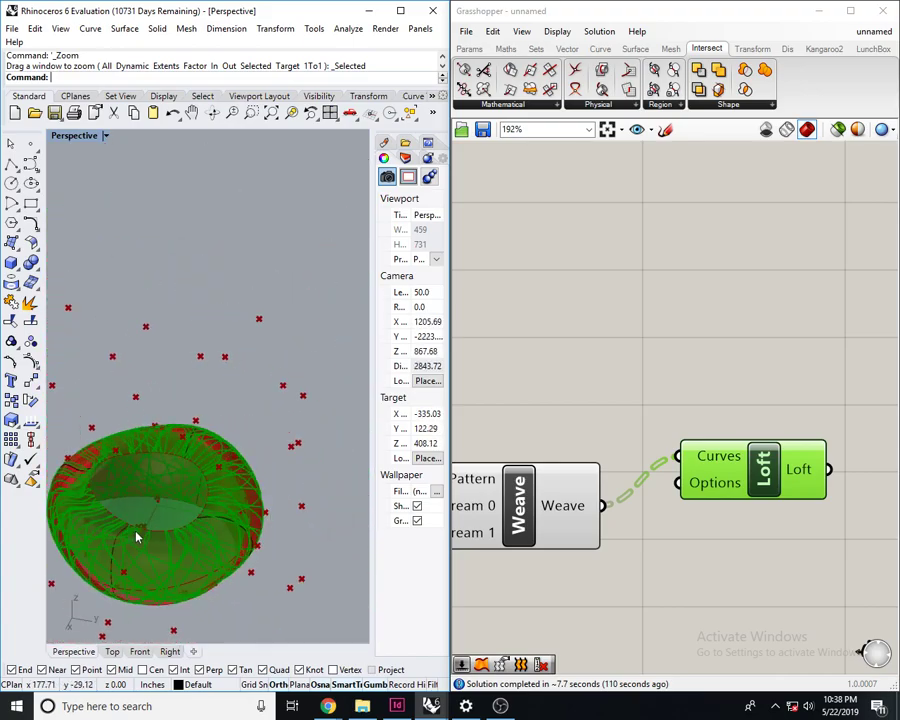
scroll(137, 510, "up", 9)
right_click_drag(176, 494, 243, 438)
scroll(261, 428, "up", 1)
scroll(233, 432, "down", 7)
right_click_drag(298, 405, 253, 490)
scroll(241, 500, "up", 6)
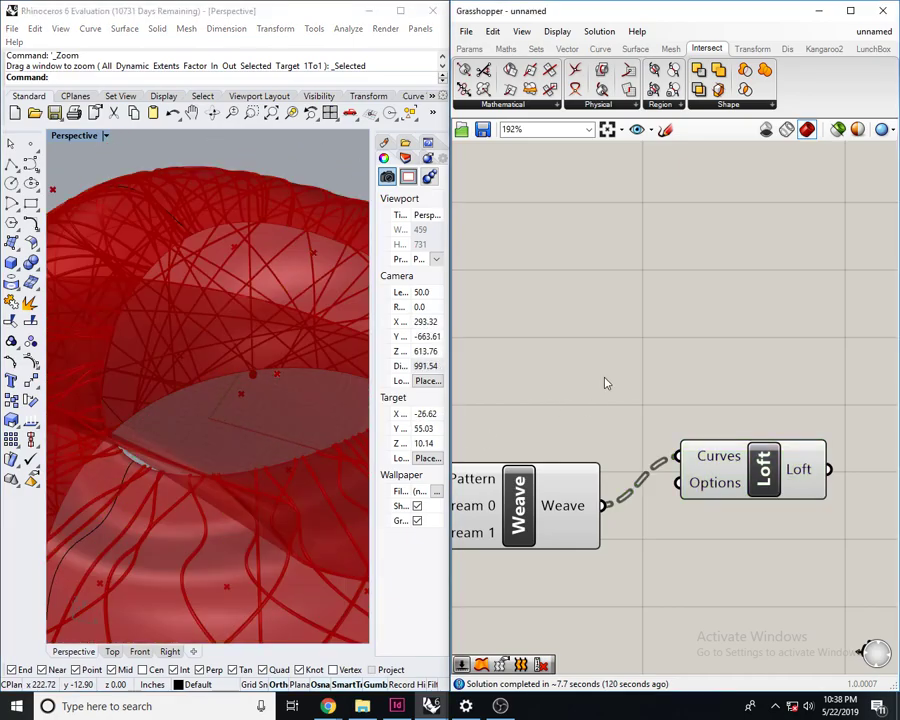
- Preview the Weave curves and inspect the strip ends at the ring's inner edge in perspective and top views
left_click(518, 520)
scroll(527, 470, "down", 2)
right_click_drag(365, 496, 250, 460)
scroll(245, 466, "down", 6)
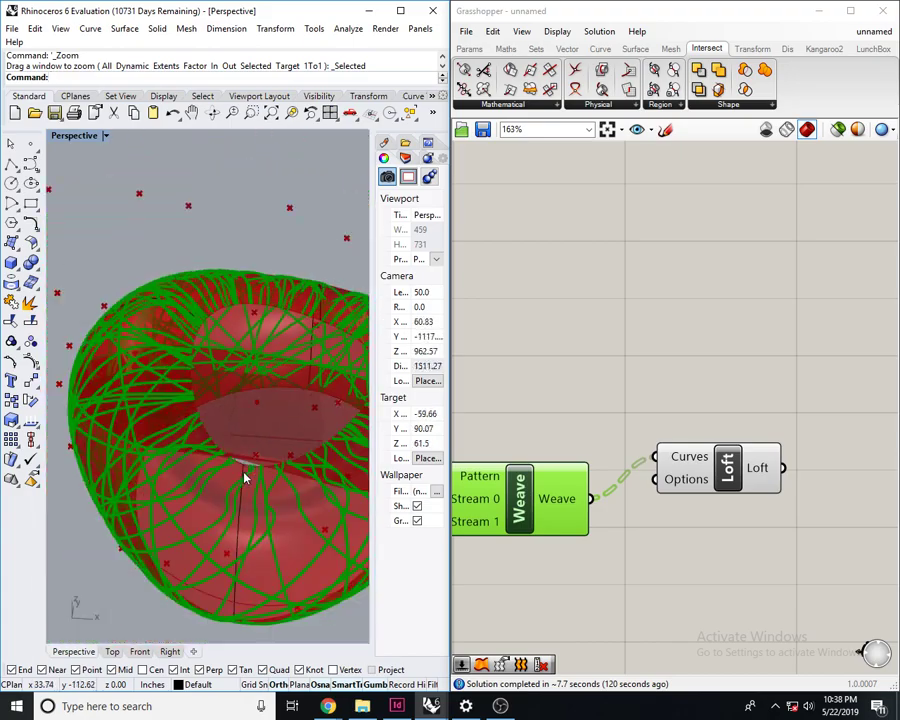
scroll(240, 462, "up", 12)
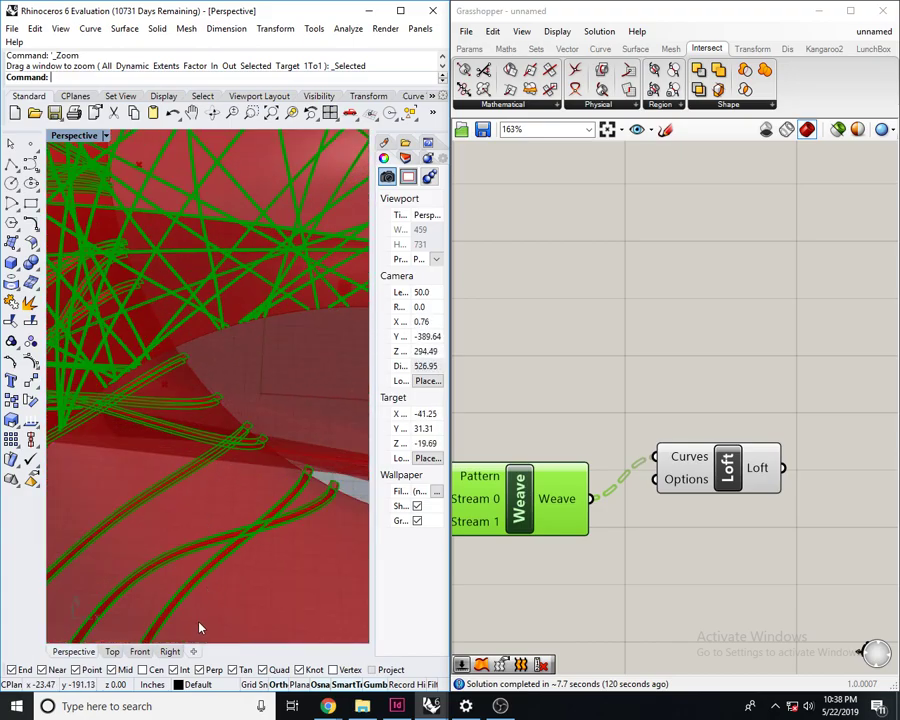
left_click(110, 651)
scroll(199, 373, "up", 2)
scroll(175, 437, "up", 3)
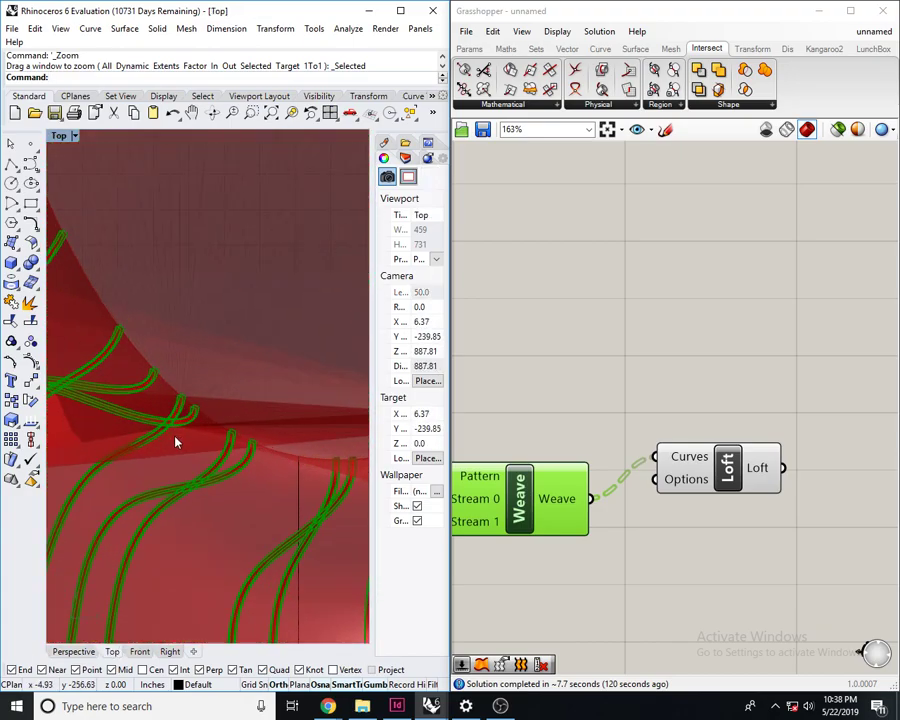
scroll(210, 426, "down", 5)
scroll(205, 427, "down", 5)
- Preview the Loft surfaces in top view and inspect the faulty area near the inner edge in perspective
left_click(700, 467)
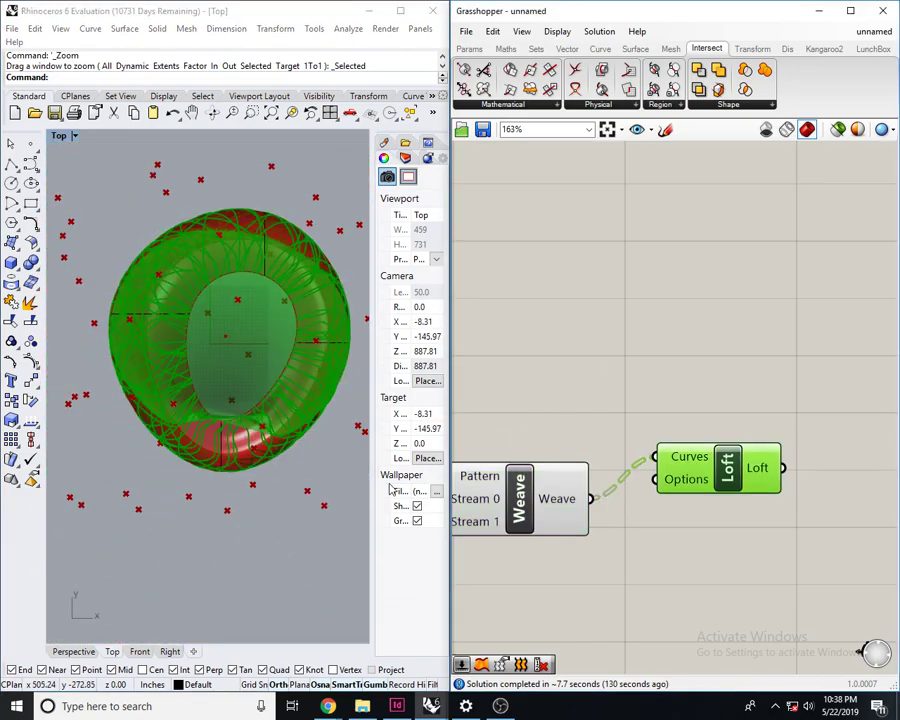
left_click(86, 652)
scroll(153, 362, "down", 6)
right_click_drag(153, 362, 261, 437)
scroll(228, 460, "up", 6)
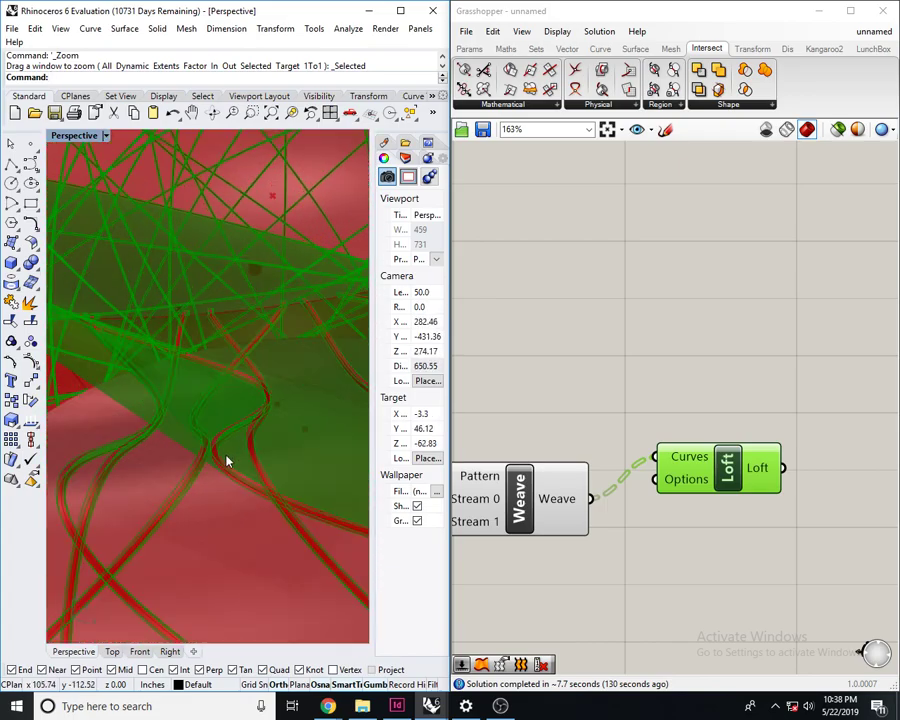
scroll(227, 464, "down", 6)
scroll(267, 440, "down", 6)
- Raise a control point of the ring's profile curve vertically to reshape the ring near its inner opening
right_click_drag(251, 478, 148, 488)
scroll(216, 418, "up", 2)
left_click(185, 401)
scroll(195, 400, "up", 5)
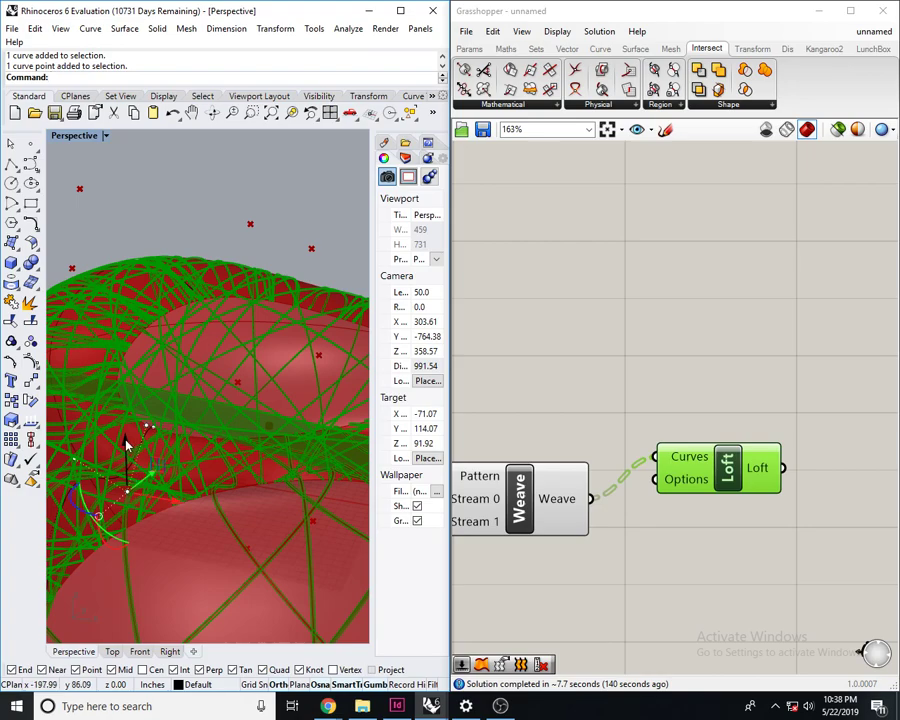
left_click_drag(118, 366, 118, 366)
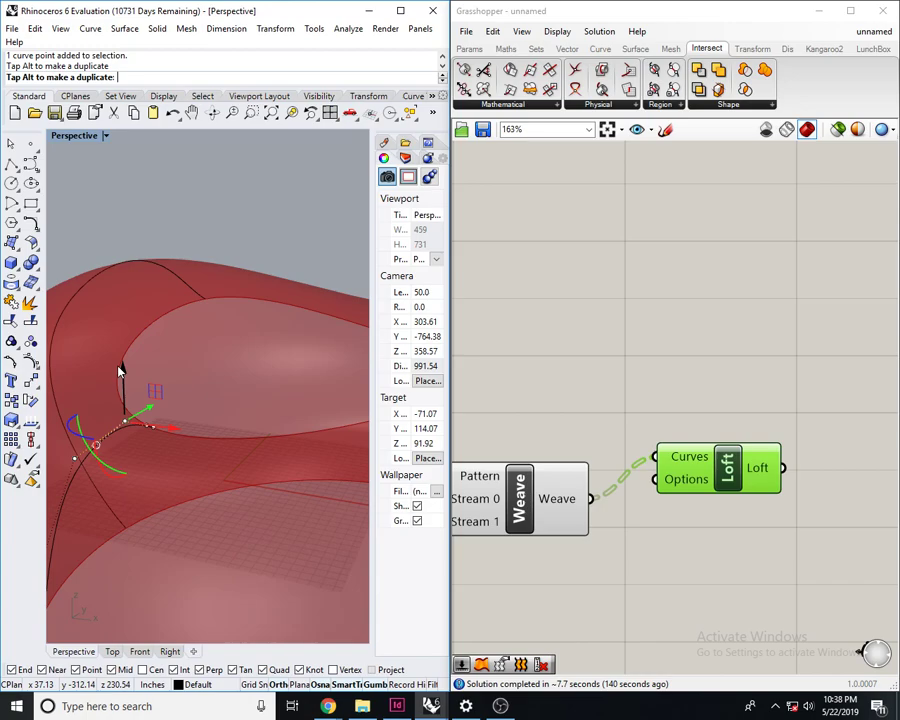
left_click_drag(118, 371, 118, 371)
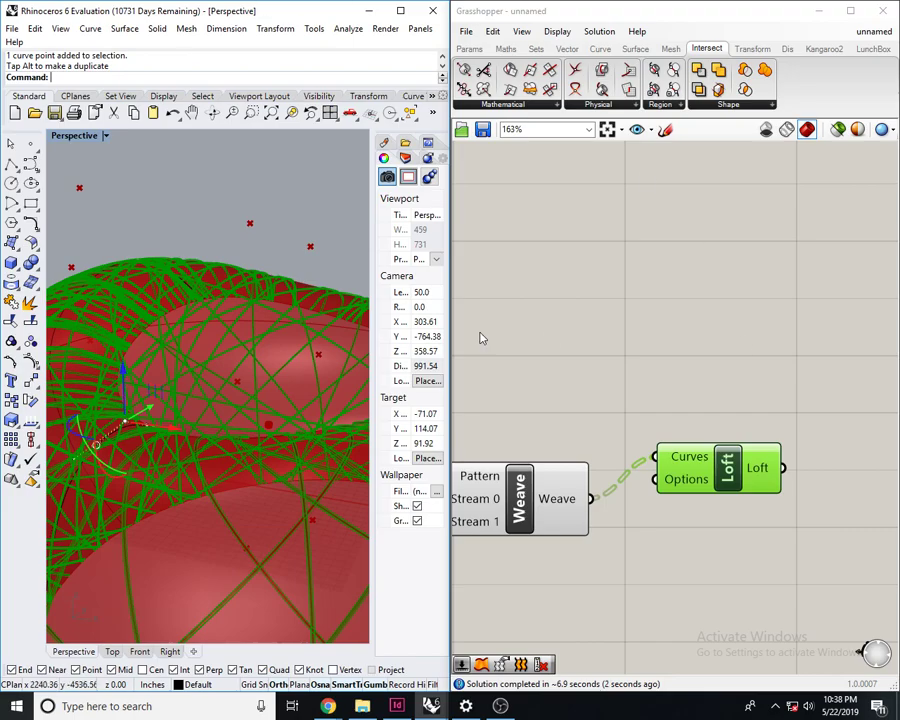
- Examine the regenerated lofted strips on the reshaped ring from several angles
scroll(302, 334, "down", 8)
right_click_drag(264, 392, 288, 380)
scroll(79, 374, "up", 6)
scroll(234, 320, "down", 5)
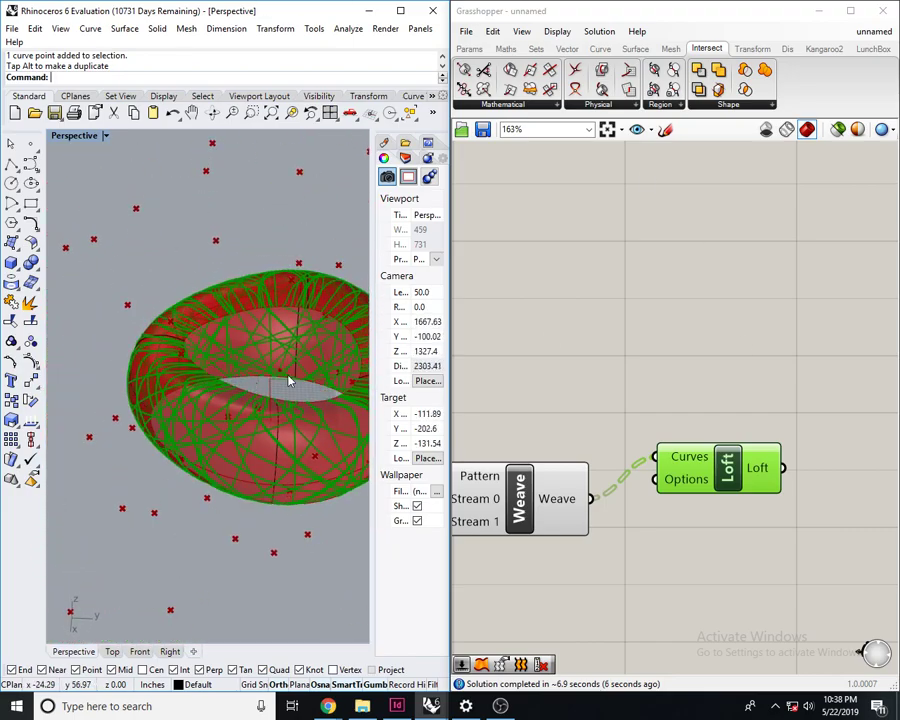
right_click_drag(344, 424, 228, 380)
scroll(187, 438, "up", 4)
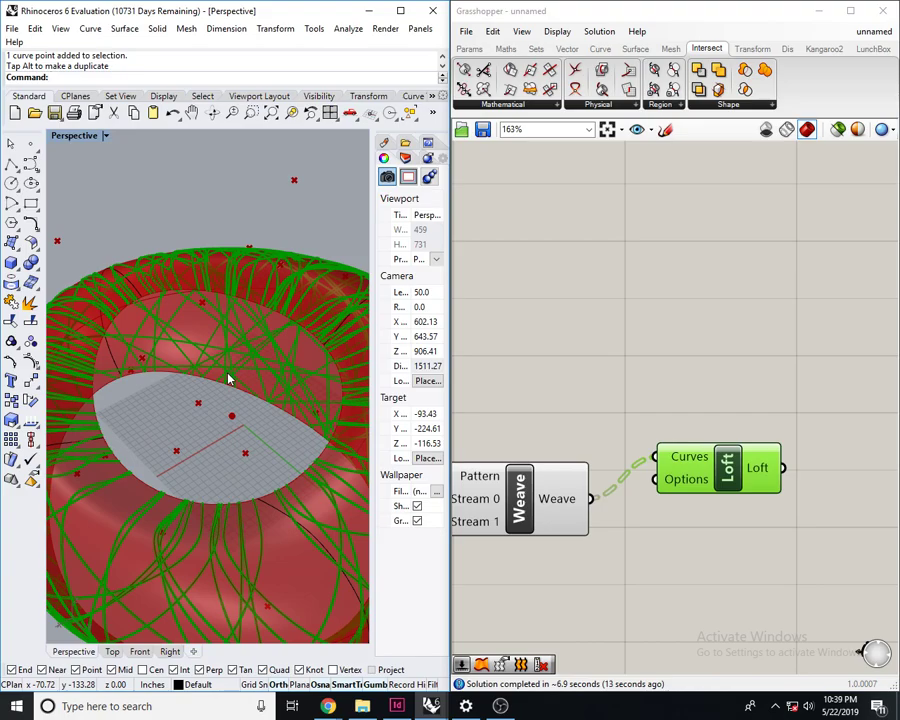
right_click_drag(241, 470, 214, 464)
scroll(187, 536, "down", 6)
scroll(250, 444, "up", 6)
scroll(257, 448, "down", 4)
scroll(214, 464, "down", 4)
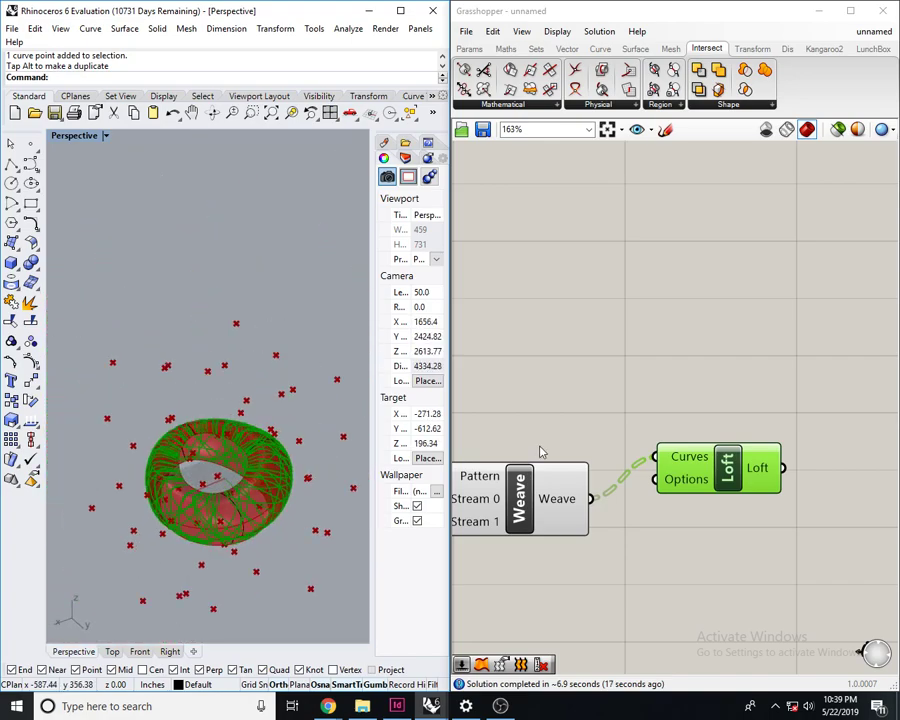
- Try displaying the Loft result by feeding it into the Geometry input of a Custom Preview component
double_click(720, 345)
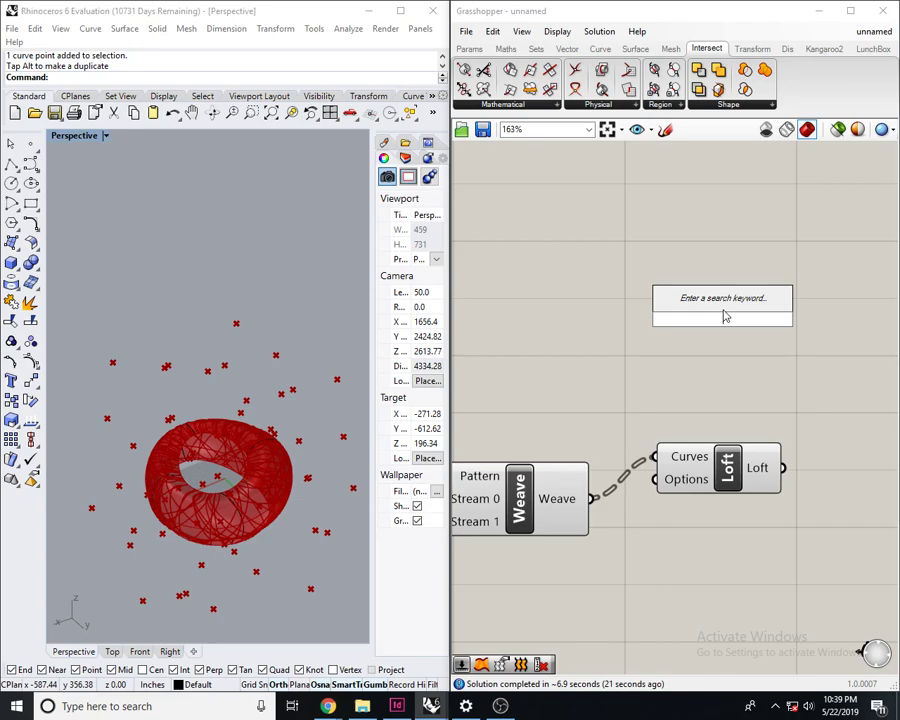
type("preview")
key("Return")
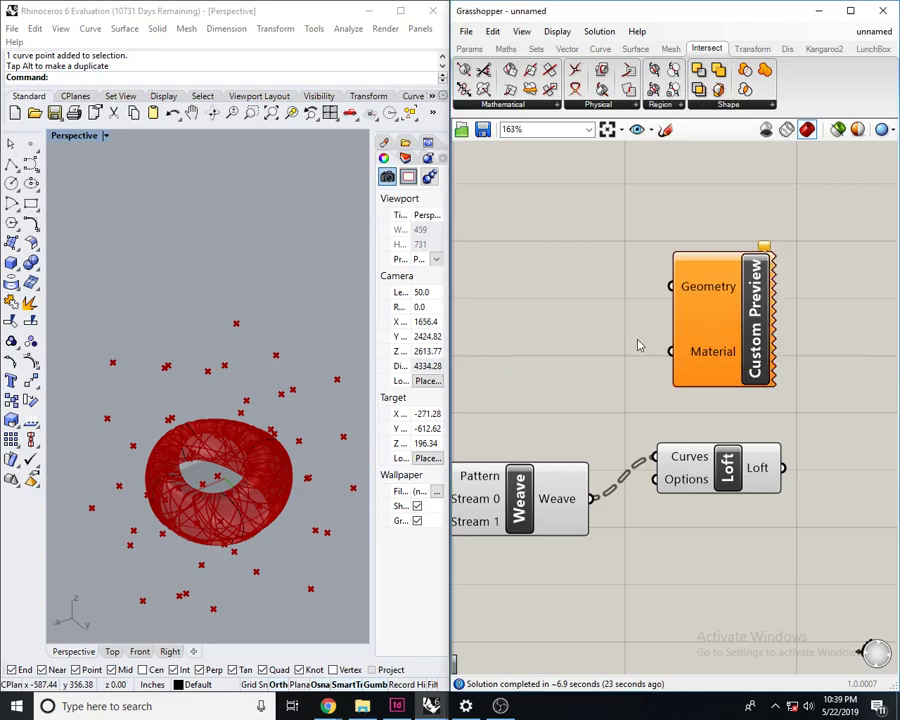
scroll(620, 330, "down", 2)
left_click_drag(686, 439, 686, 438)
left_click_drag(665, 341, 819, 463)
left_click(762, 256)
scroll(264, 441, "up", 8)
right_click_drag(228, 452, 241, 408)
scroll(238, 404, "up", 6)
scroll(238, 406, "down", 6)
- Remove the Custom Preview component attached to the Loft output
left_click(641, 436)
middle_click(642, 432)
left_click(686, 386)
left_click(546, 384)
middle_click(642, 432)
left_click(722, 334)
scroll(531, 424, "down", 8)
scroll(636, 424, "up", 3)
left_click(641, 432)
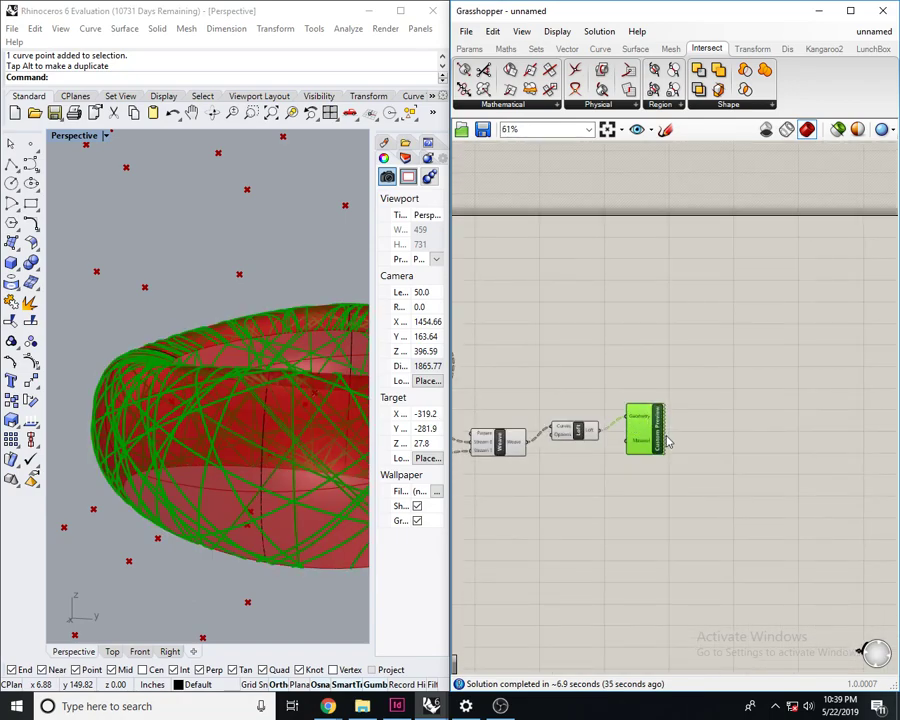
left_click(667, 443)
- Bake the Loft result into Rhino on the Default layer as a group, with colour by layer
scroll(617, 420, "up", 3)
right_click(605, 415)
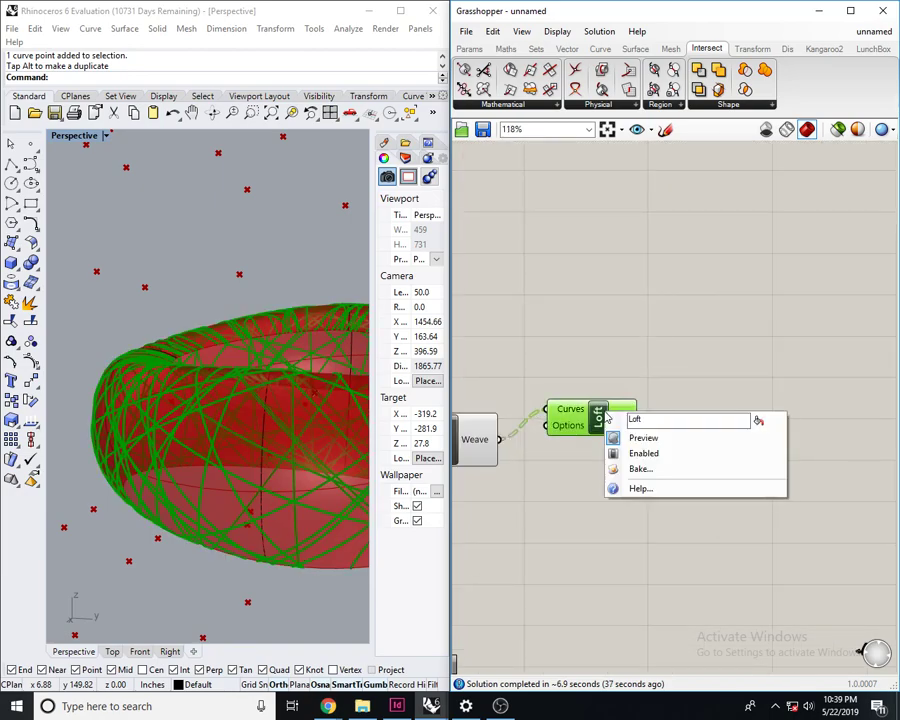
left_click(638, 469)
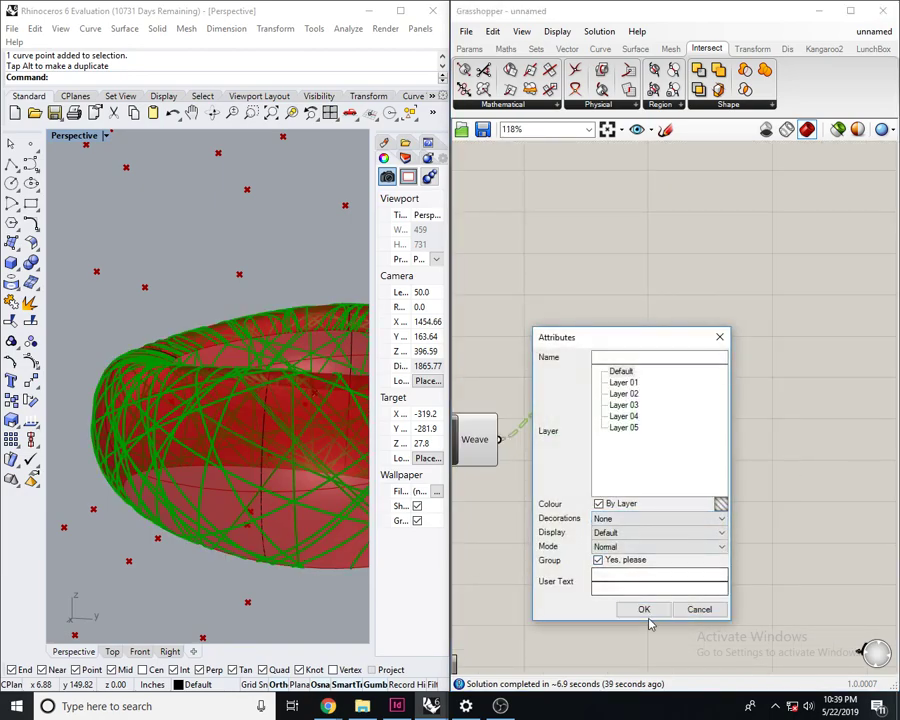
left_click(644, 609)
scroll(600, 490, "down", 5)
scroll(679, 502, "down", 5)
scroll(276, 415, "up", 5)
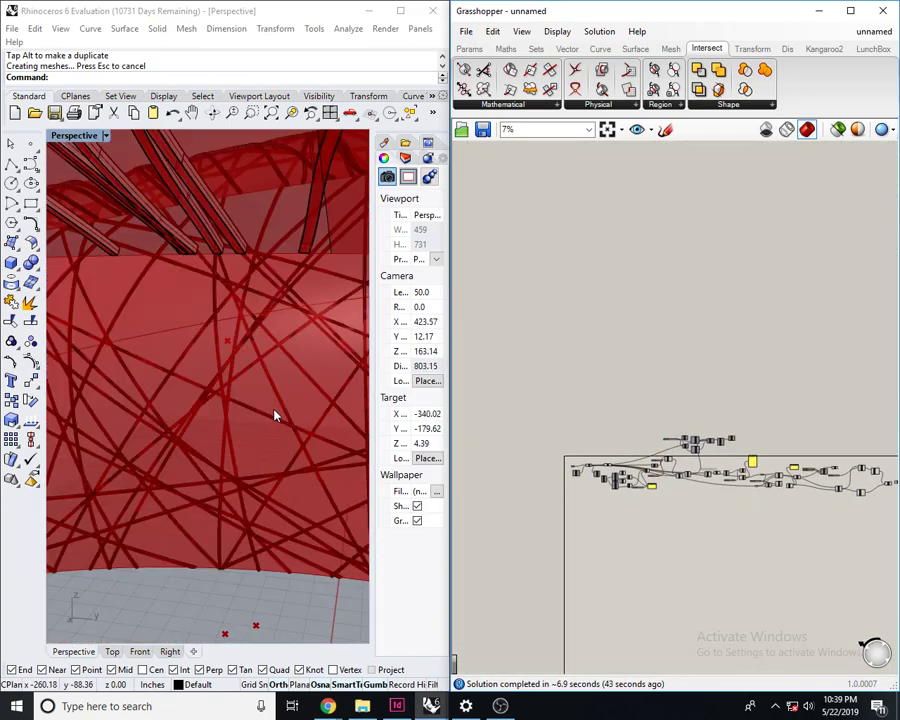
- Bake the ring's base Loft surface into Rhino on the Default layer as a group, with colour by layer
scroll(276, 415, "down", 1)
scroll(196, 316, "down", 3)
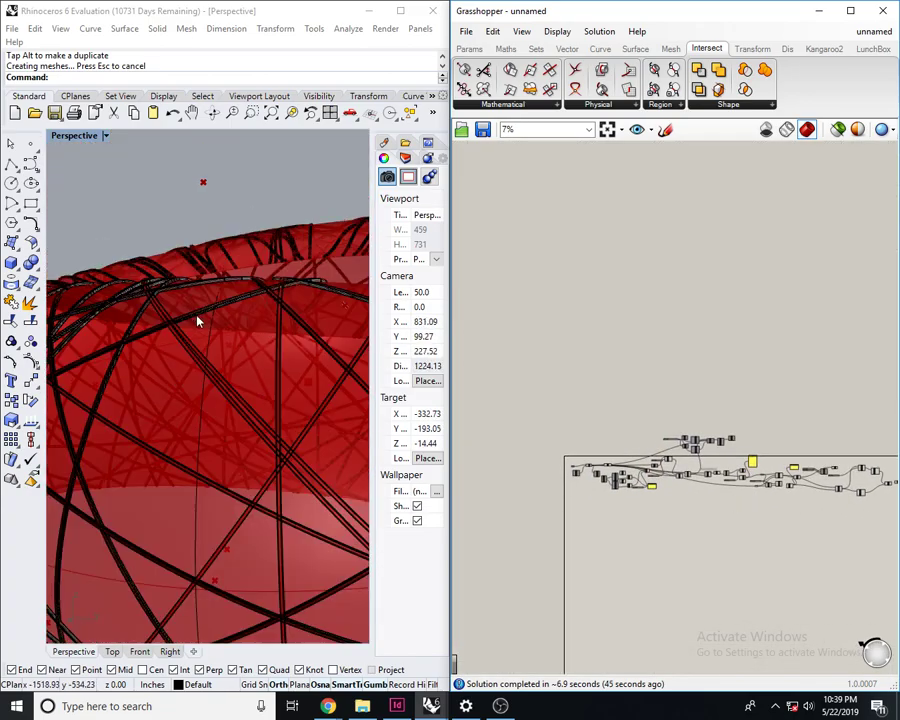
left_click(250, 410)
left_click(290, 180)
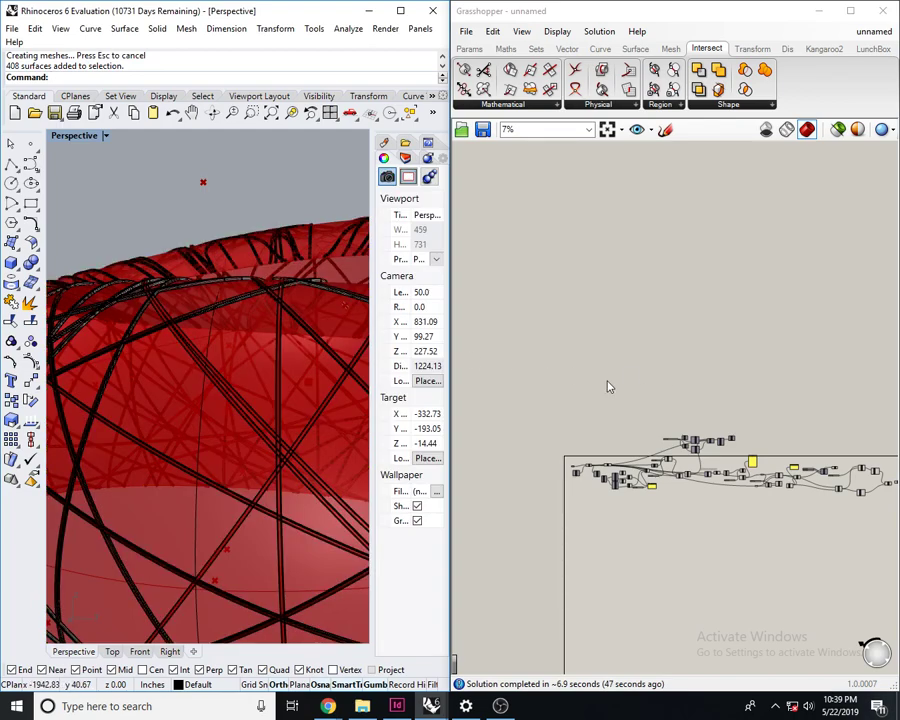
scroll(700, 395, "up", 4)
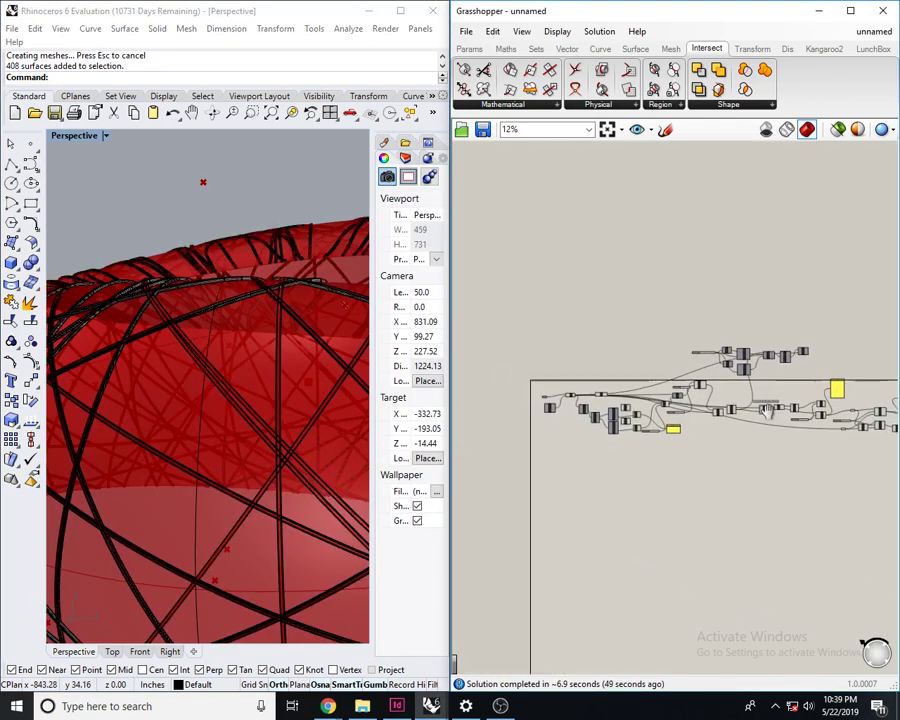
scroll(700, 415, "up", 5)
left_click(545, 400)
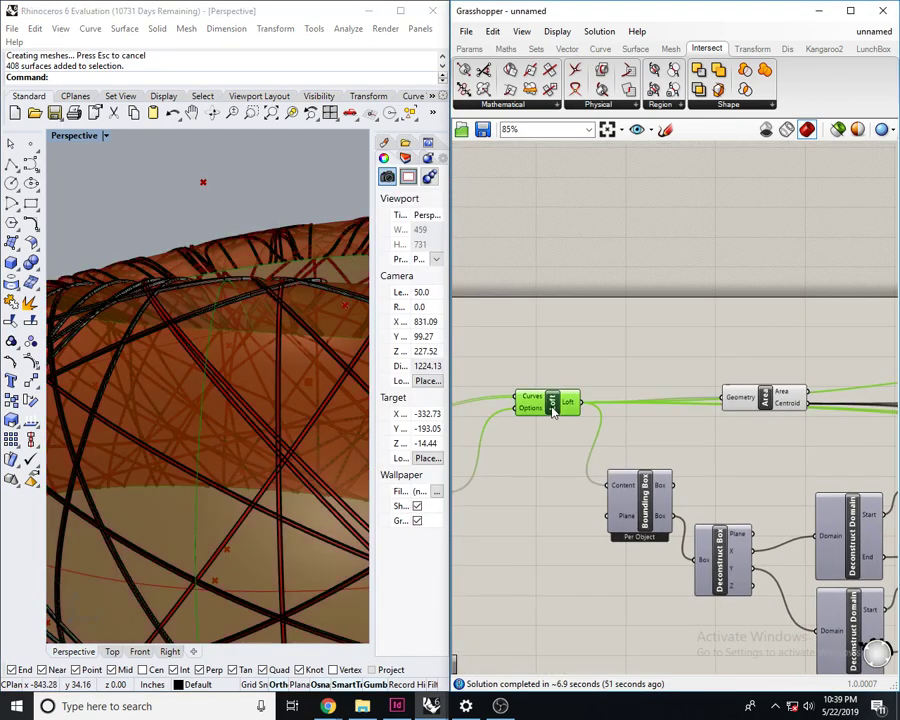
right_click(552, 406)
left_click(588, 465)
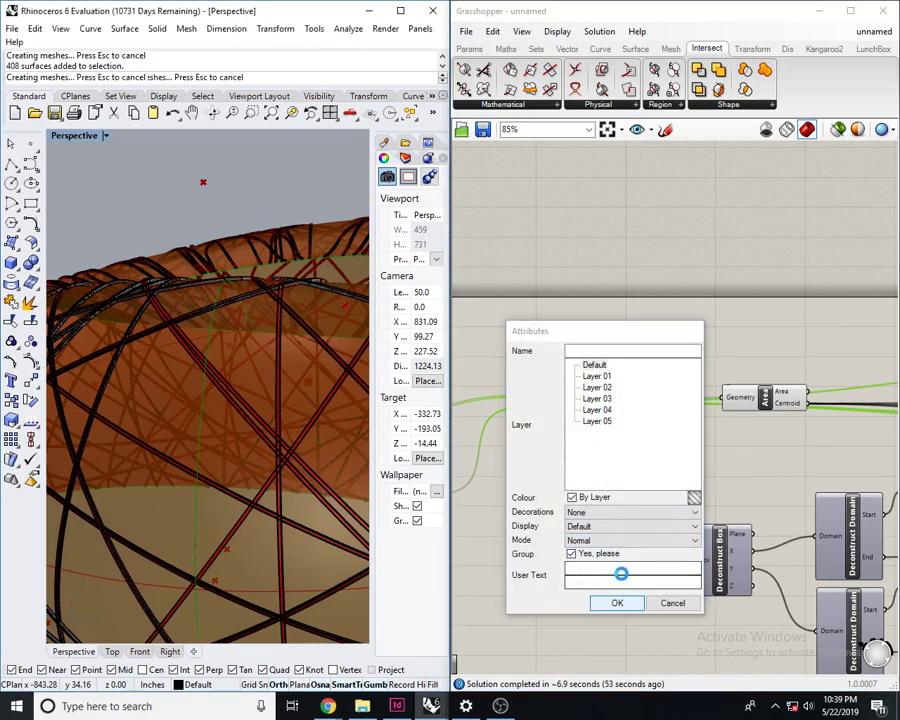
left_click(614, 541)
- Close Grasshopper and hide the baked ring surface so only the baked strips show
left_click(884, 10)
right_click_drag(315, 343, 321, 311)
left_click(271, 297)
key("Return")
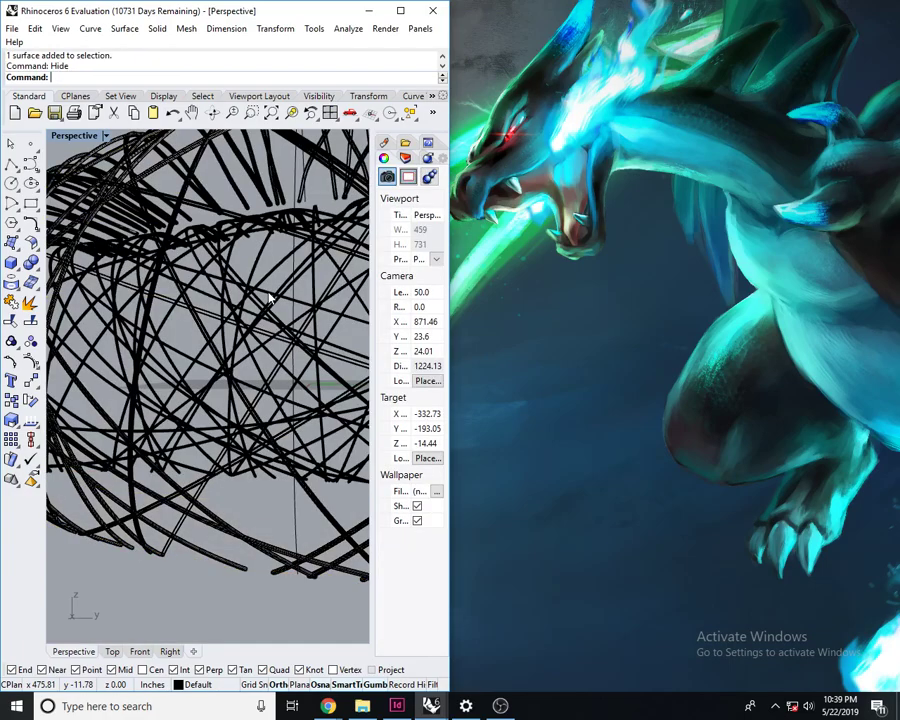
scroll(268, 296, "down", 8)
right_click_drag(335, 328, 257, 398)
scroll(188, 354, "up", 12)
scroll(189, 352, "up", 4)
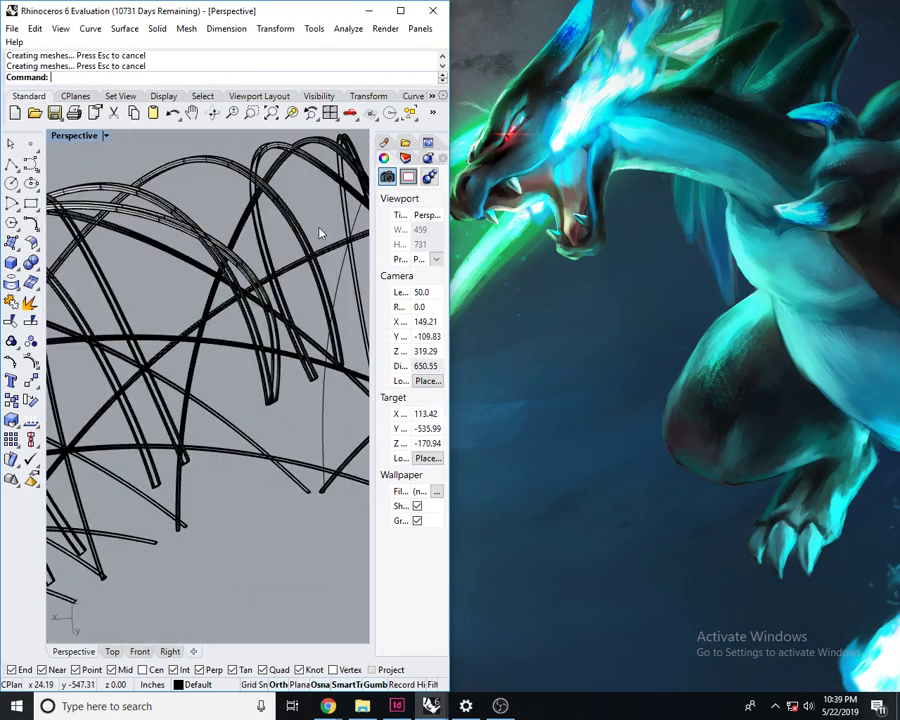
- Reopen Grasshopper and bake the Offset Surface result of the strips into Rhino
key("Return")
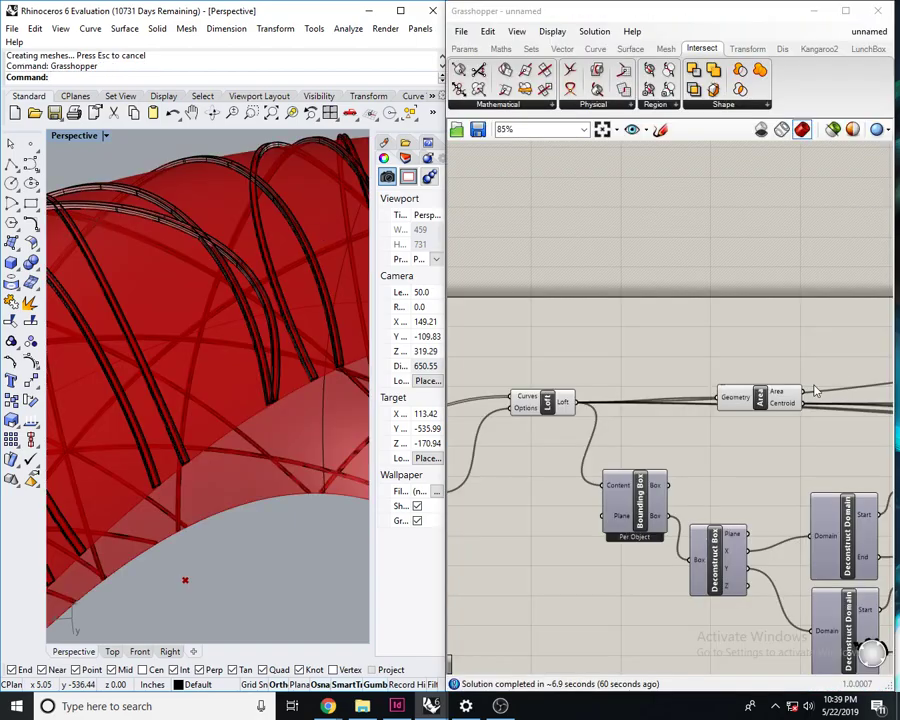
scroll(697, 403, "down", 5)
right_click_drag(698, 403, 645, 385)
scroll(645, 385, "down", 1)
scroll(700, 370, "up", 5)
scroll(690, 376, "down", 3)
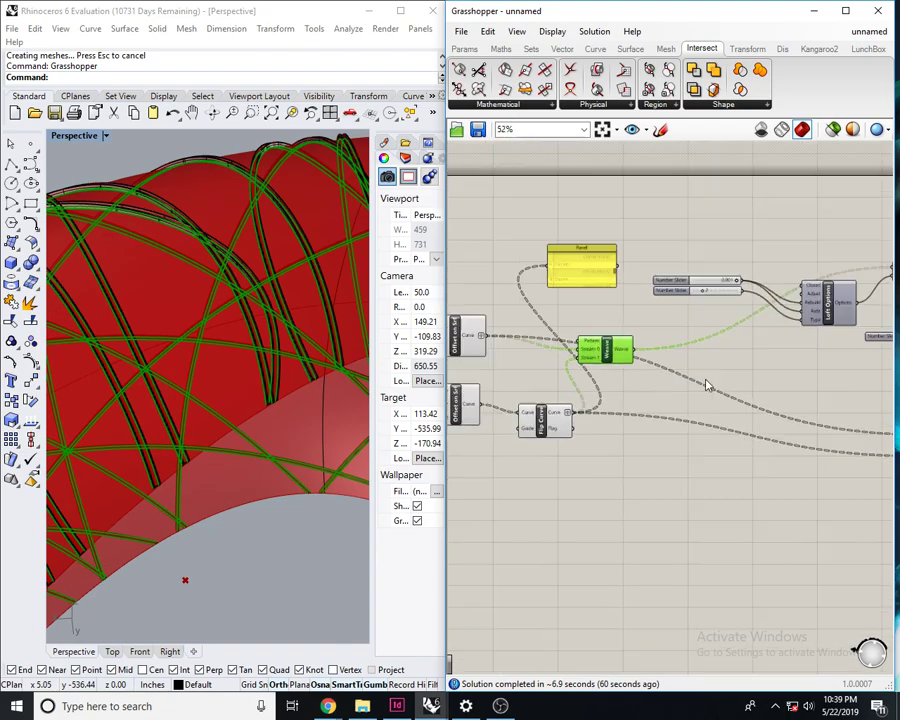
scroll(752, 373, "up", 3)
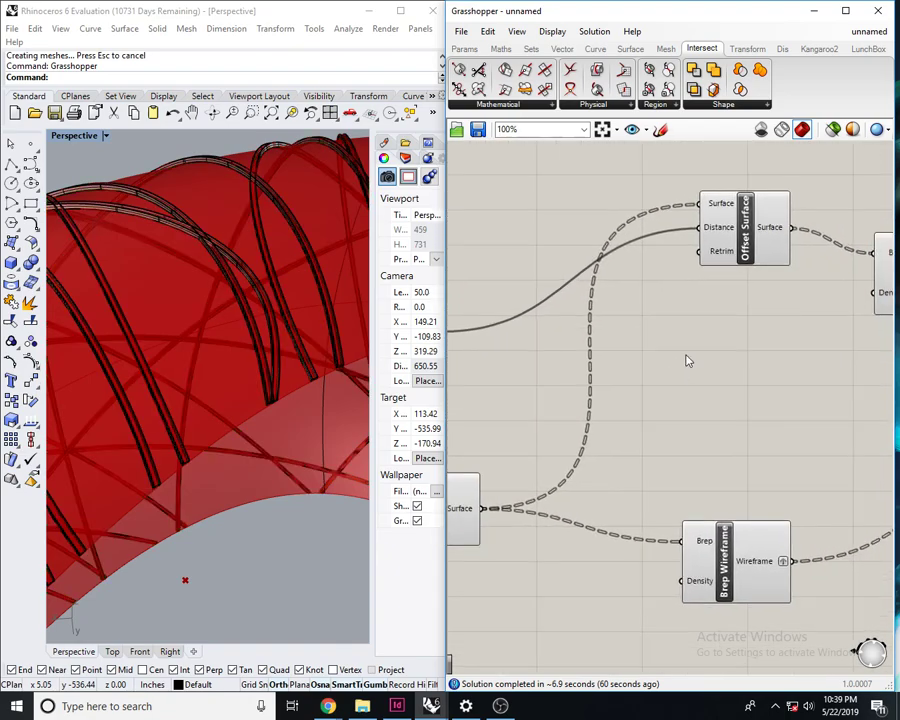
left_click(748, 243)
right_click(748, 243)
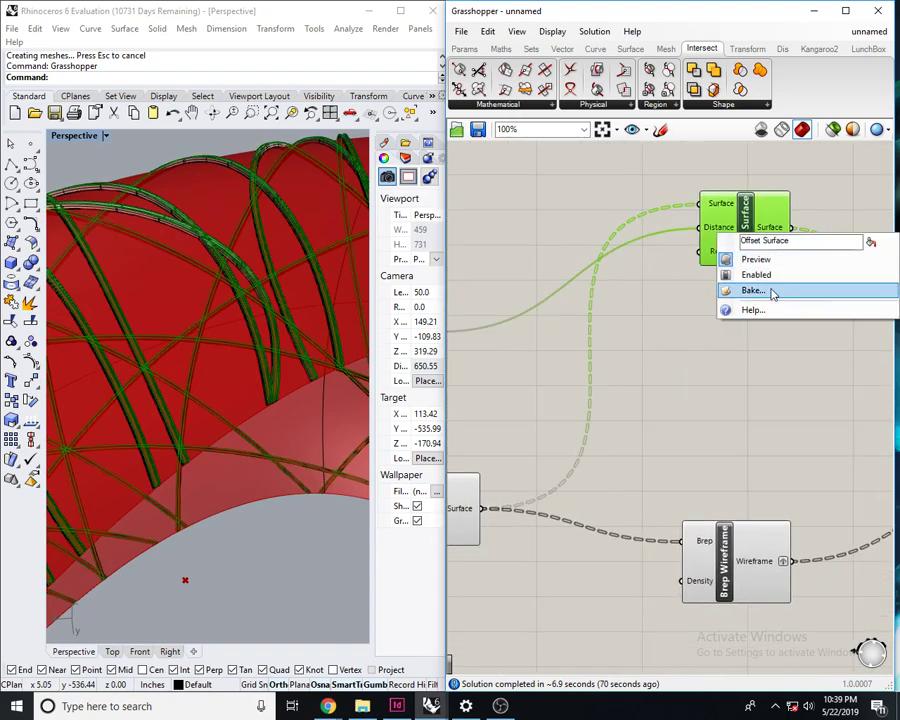
left_click(752, 290)
left_click(785, 421)
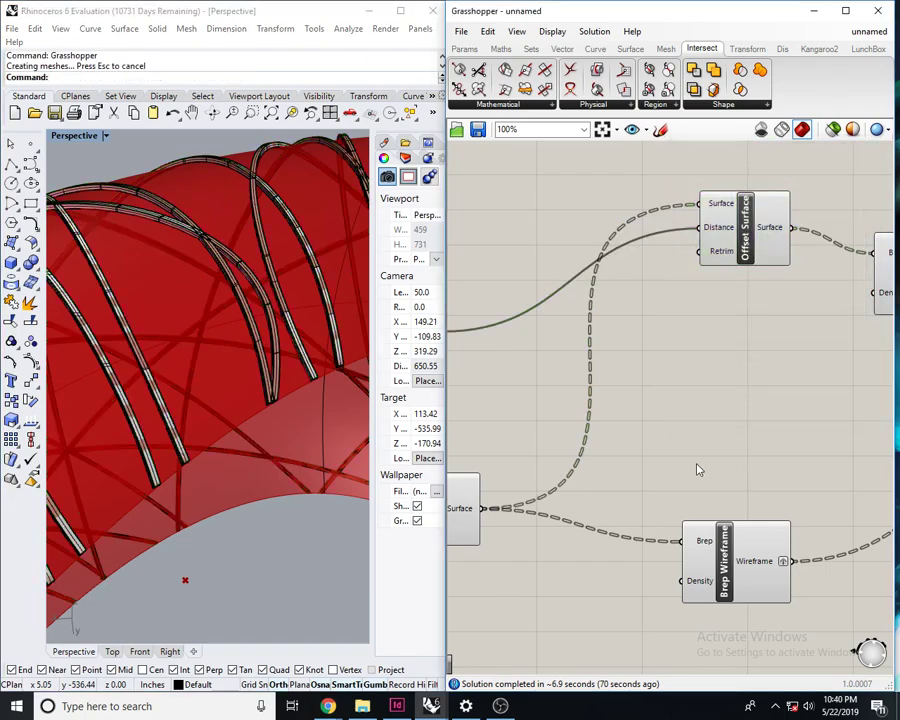
- Bake the strips' Ruled Surface result into Rhino and close Grasshopper
right_click_drag(697, 468, 651, 455)
left_click(645, 455)
right_click(630, 456)
left_click(664, 512)
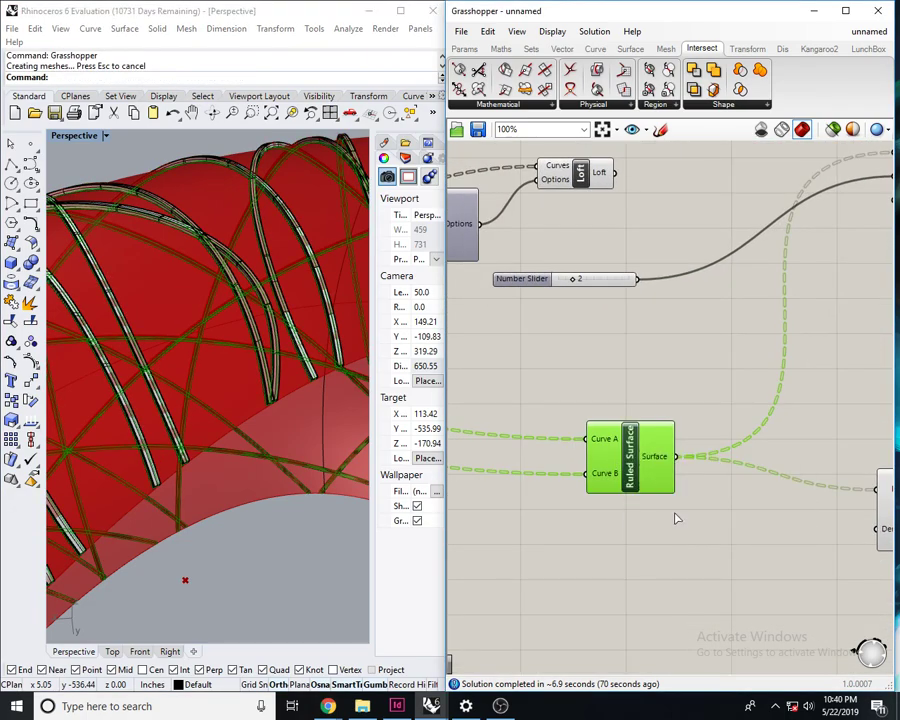
left_click(684, 645)
right_click_drag(663, 331, 588, 348)
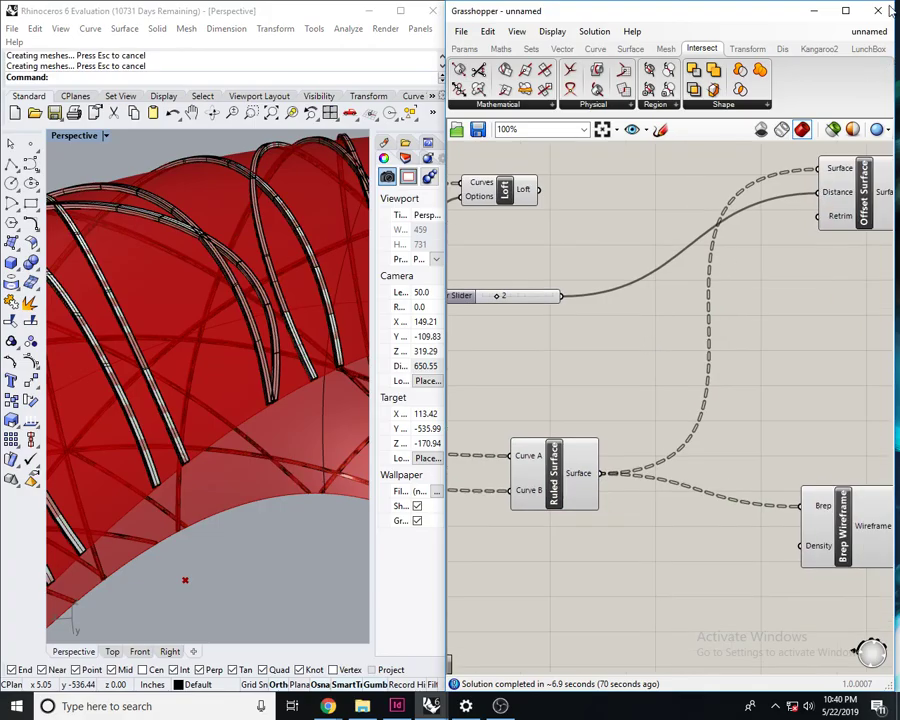
left_click(880, 12)
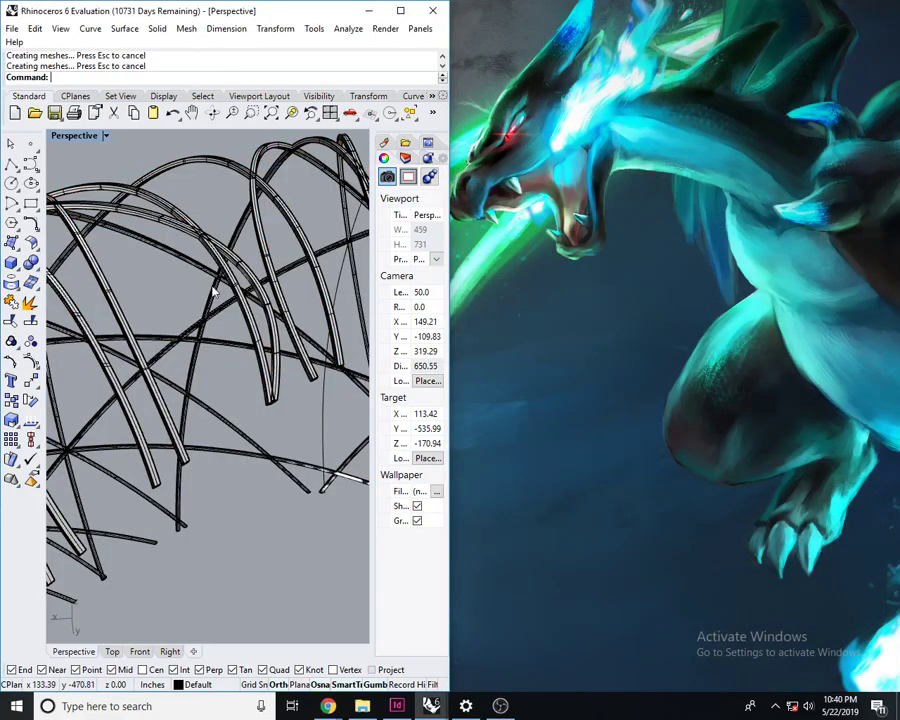
- Join all the baked strip surfaces in the maximized Rhino window and show the hidden ring surface again
left_click(401, 9)
right_click_drag(612, 380, 365, 178)
scroll(436, 210, "down", 10)
key("ctrl+a")
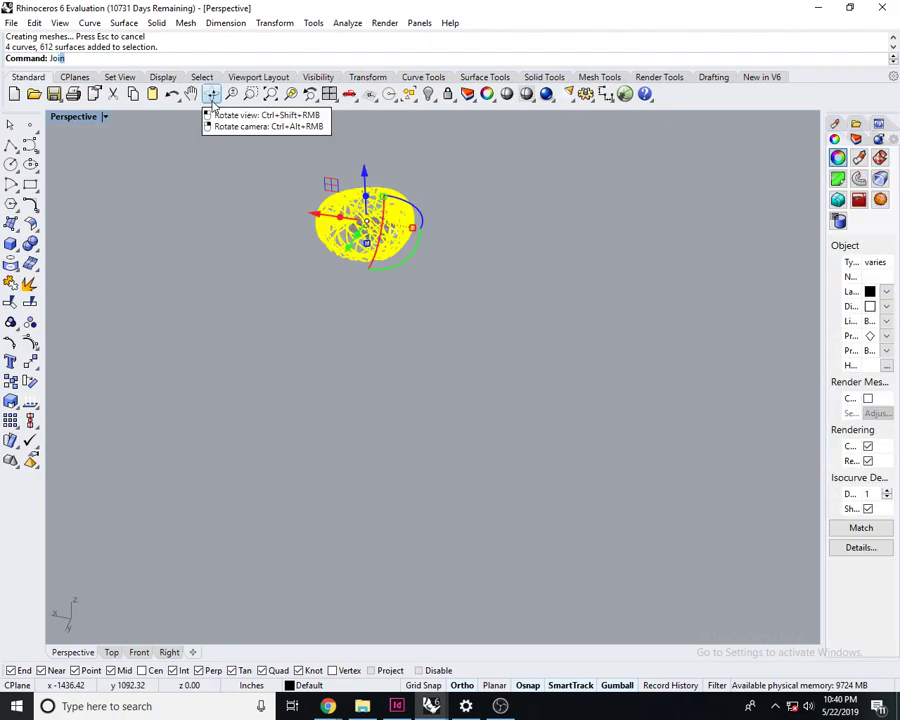
key("Return")
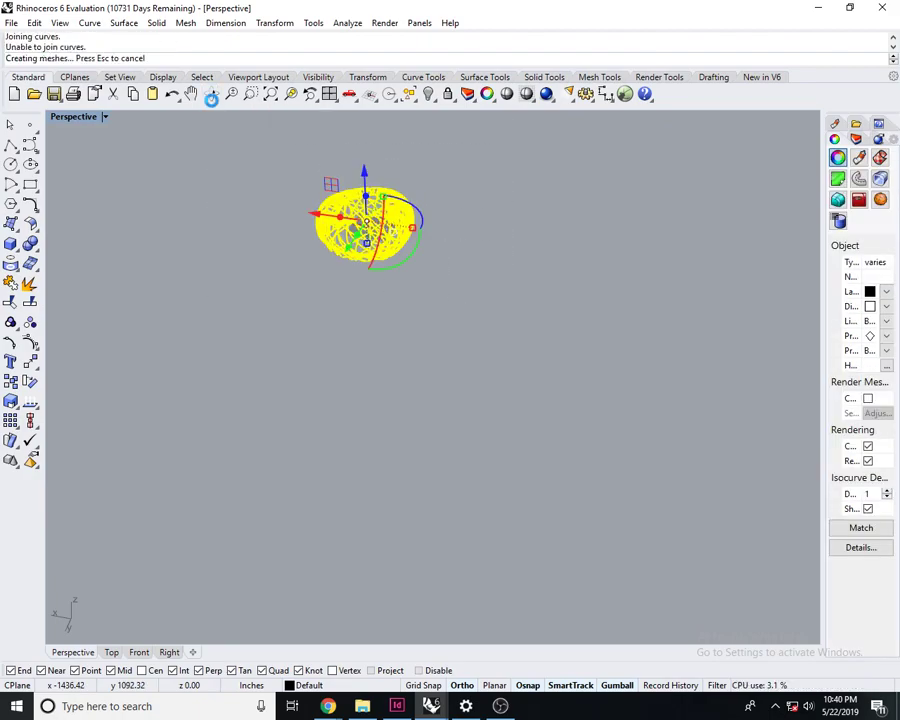
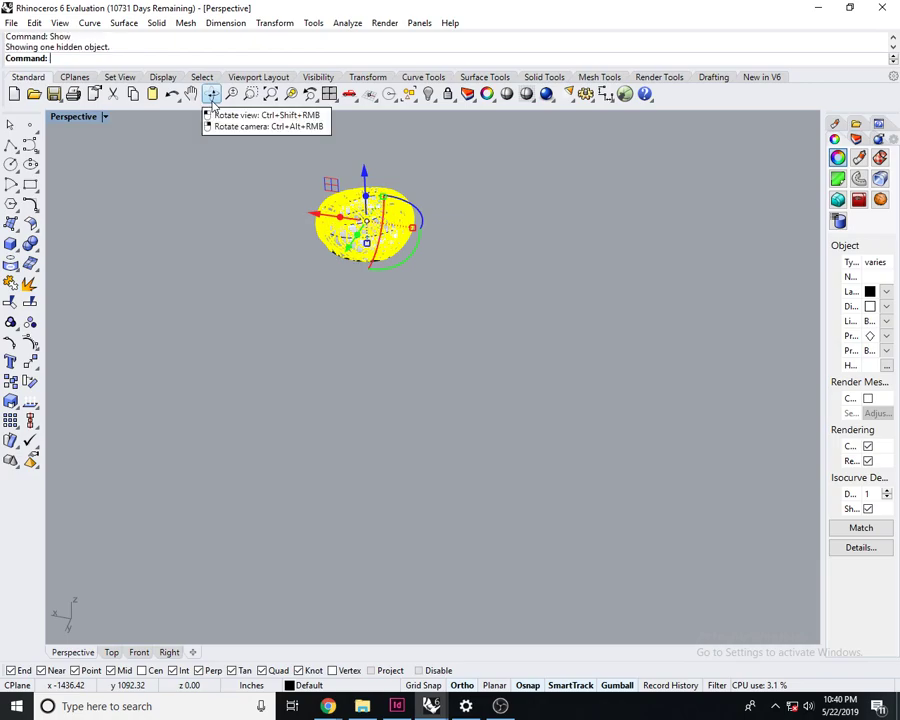
- Fit the Perspective view to the whole ring with its strips and clear the selection
left_click(183, 147)
right_click_drag(374, 251, 318, 268)
scroll(503, 183, "up", 10)
scroll(473, 142, "down", 6)
right_click_drag(540, 305, 609, 426, "shift")
key("ctrl+a")
left_click(291, 96)
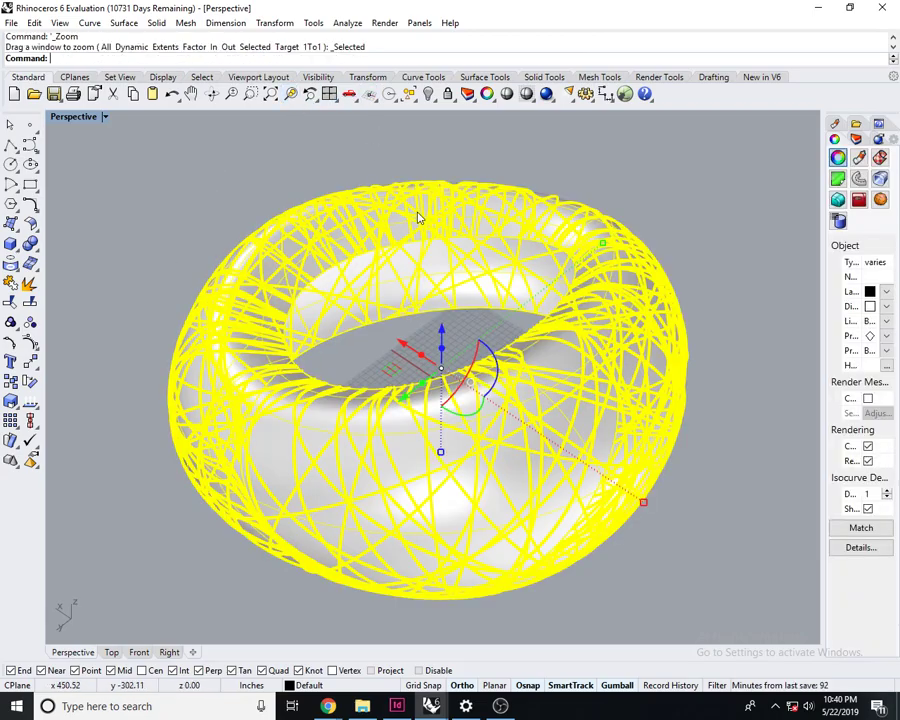
left_click(516, 216)
left_click(545, 233)
left_click(435, 360)
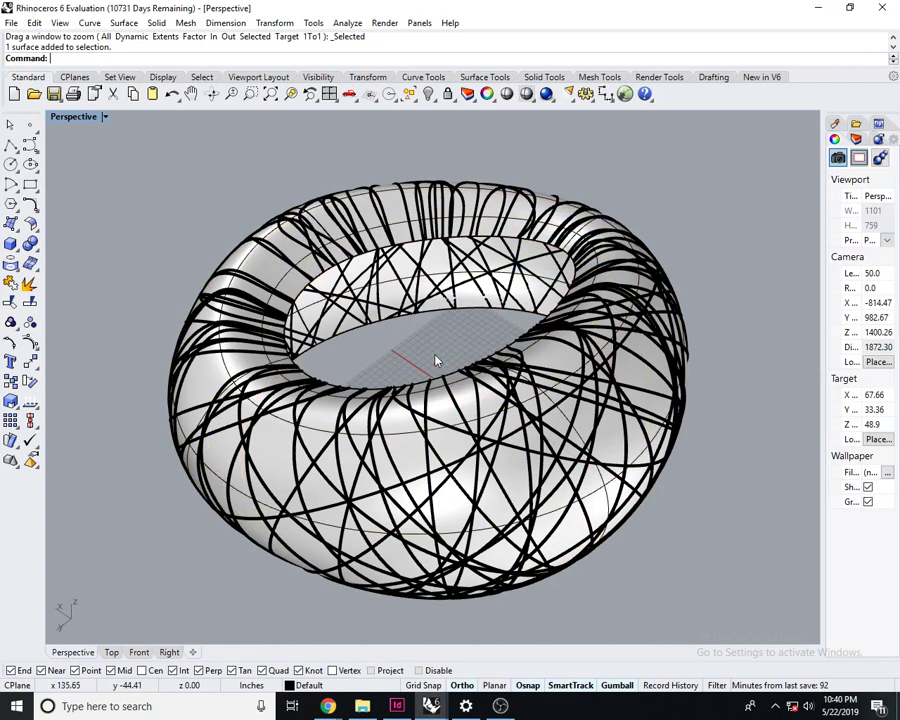
- Examine the joined strips on the ring from several angles, inside and outside, up close
mouse_move(485, 323)
right_mouse_down()
mouse_move(396, 410)
mouse_move(480, 300)
right_mouse_up()
scroll(480, 296, "up", 5)
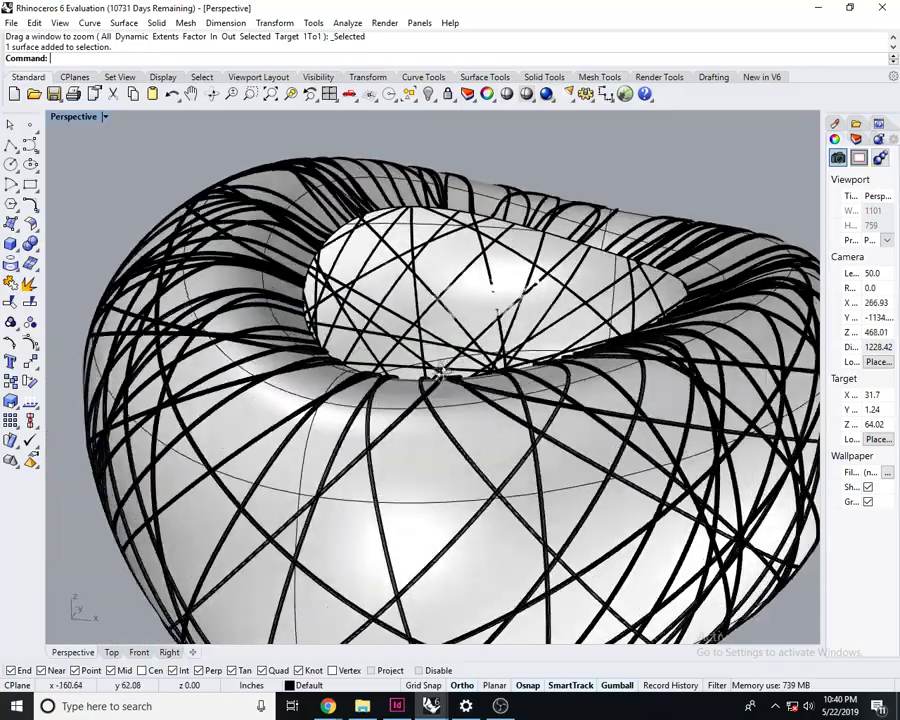
scroll(380, 405, "up", 15)
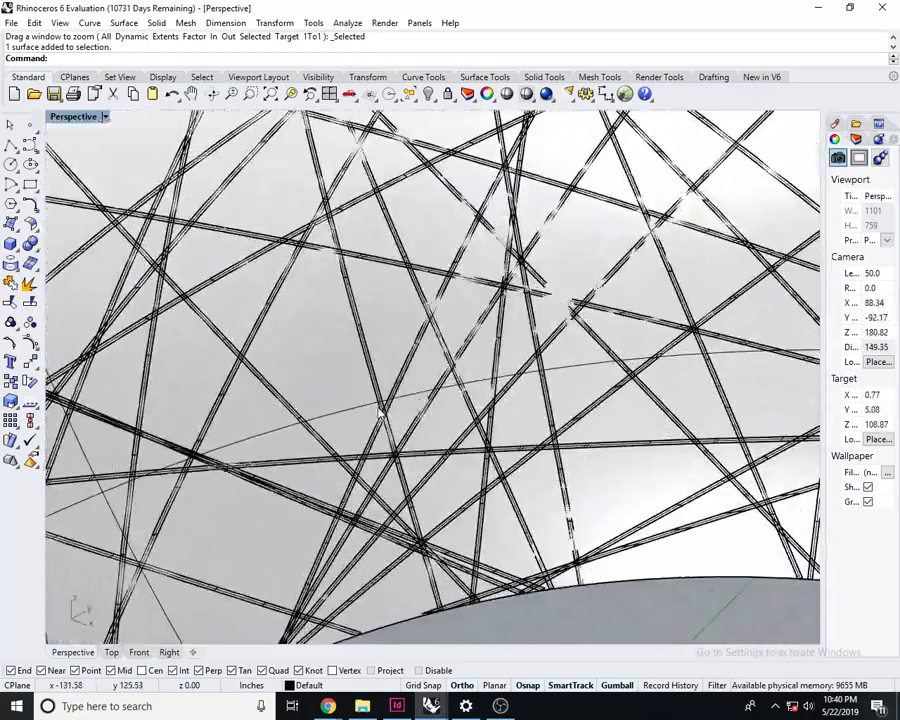
scroll(380, 410, "down", 15)
right_click_drag(382, 462, 398, 440)
scroll(390, 430, "down", 7)
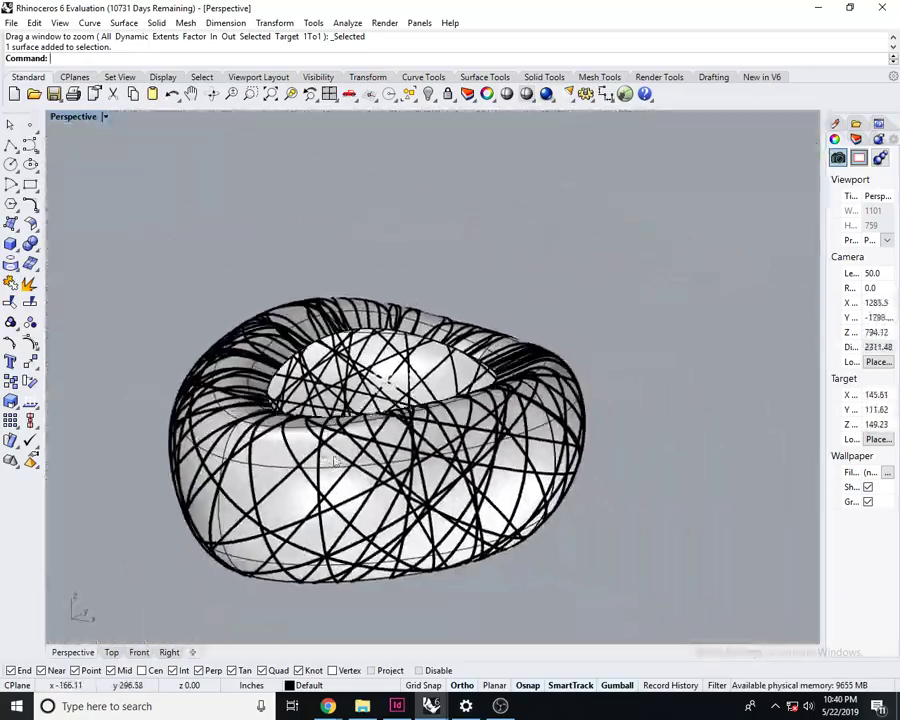
scroll(300, 460, "up", 7)
right_click_drag(300, 465, 525, 464)
scroll(430, 420, "down", 10)
right_click_drag(430, 420, 528, 337)
scroll(402, 498, "up", 8)
scroll(615, 400, "down", 6)
scroll(620, 416, "up", 6)
scroll(538, 367, "up", 5)
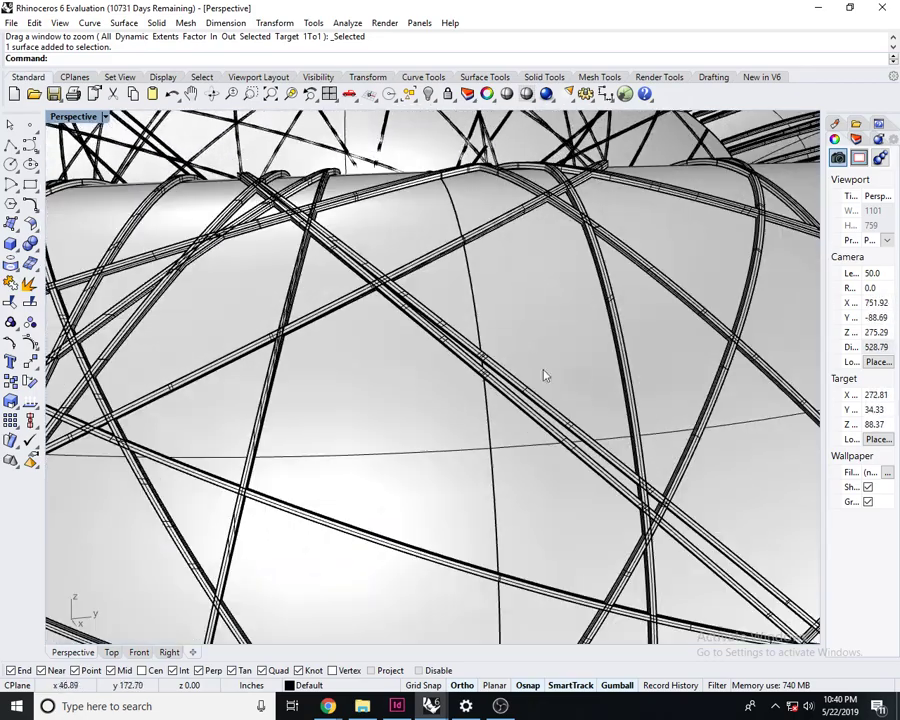
scroll(540, 390, "up", 2)
- Select the joined strips and check them for naked edges with ShowEdges
key("ctrl+a")
scroll(500, 375, "down", 6)
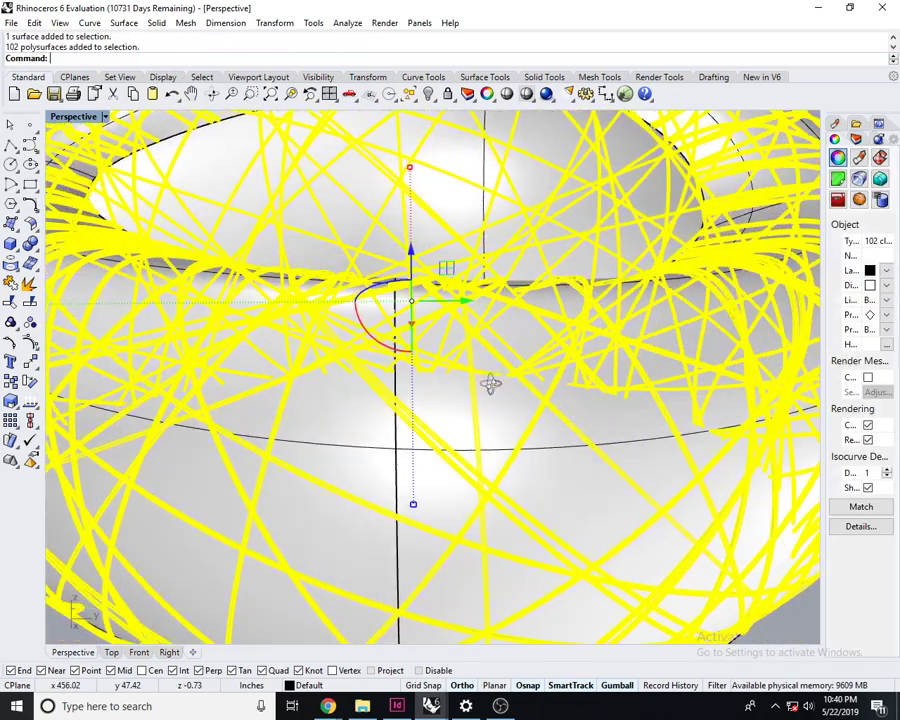
type("ShowEdges")
key("Return")
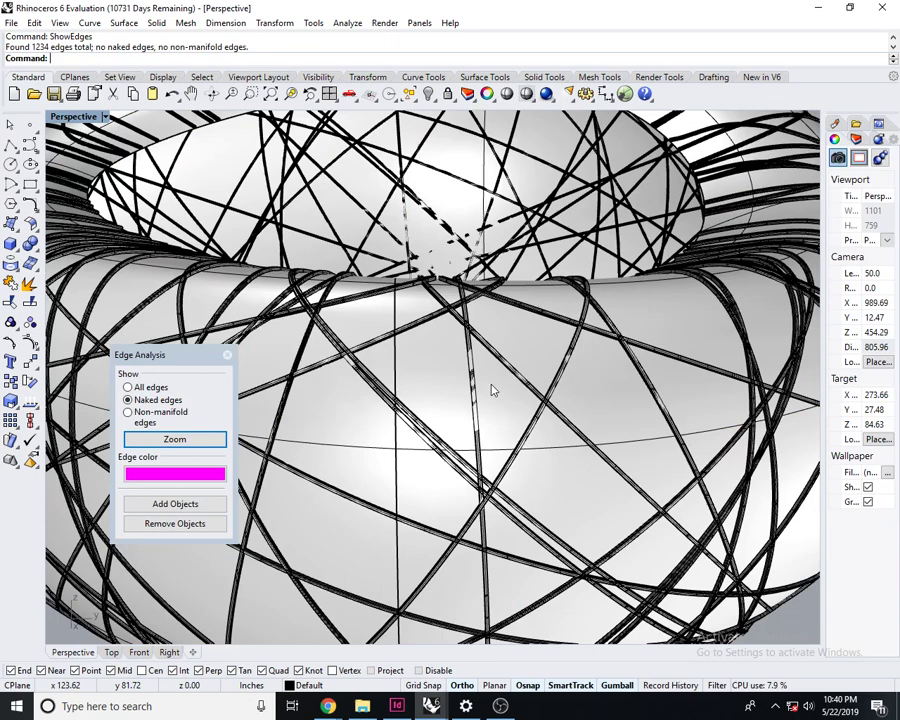
left_click(229, 356)
- Set the Perspective viewport to Rendered display and inspect the strips on the ring
right_click_drag(690, 195, 468, 283)
scroll(468, 283, "down", 8)
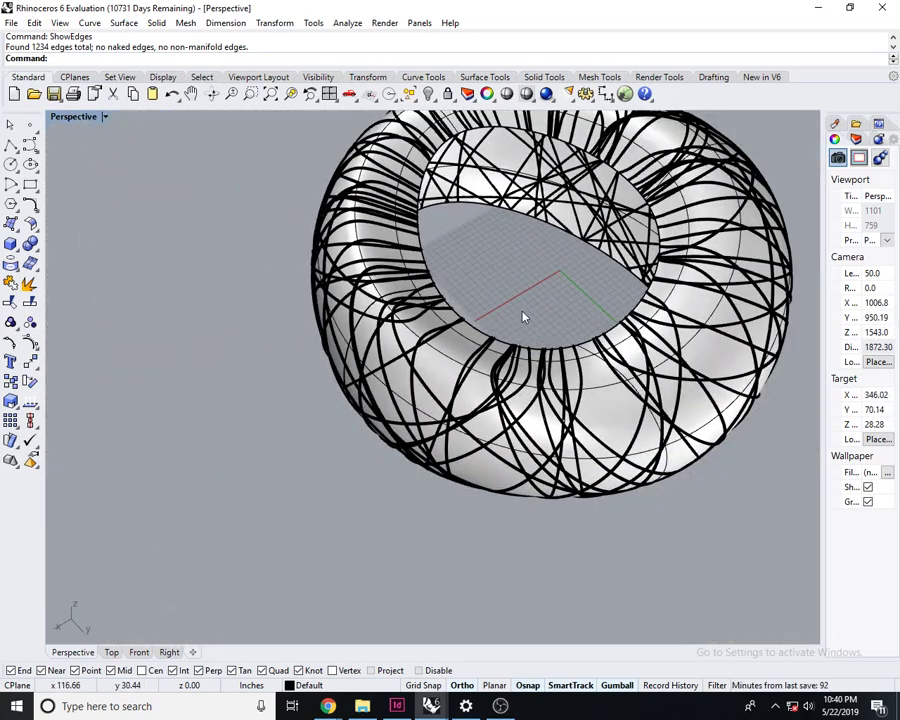
right_click_drag(522, 315, 544, 465, "shift")
right_click_drag(544, 465, 433, 459)
scroll(433, 459, "up", 10)
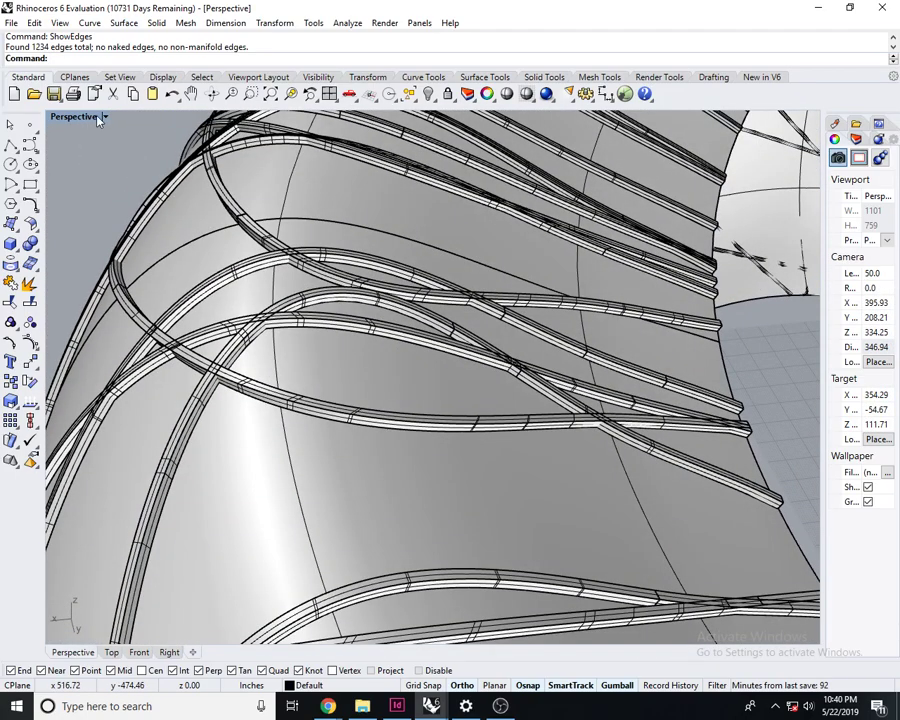
left_click(97, 118)
left_click(127, 186)
right_click_drag(338, 416, 452, 385)
scroll(452, 385, "down", 4)
right_click_drag(370, 424, 524, 350, "shift")
right_click_drag(524, 350, 350, 430)
scroll(486, 408, "down", 4)
left_click(352, 449)
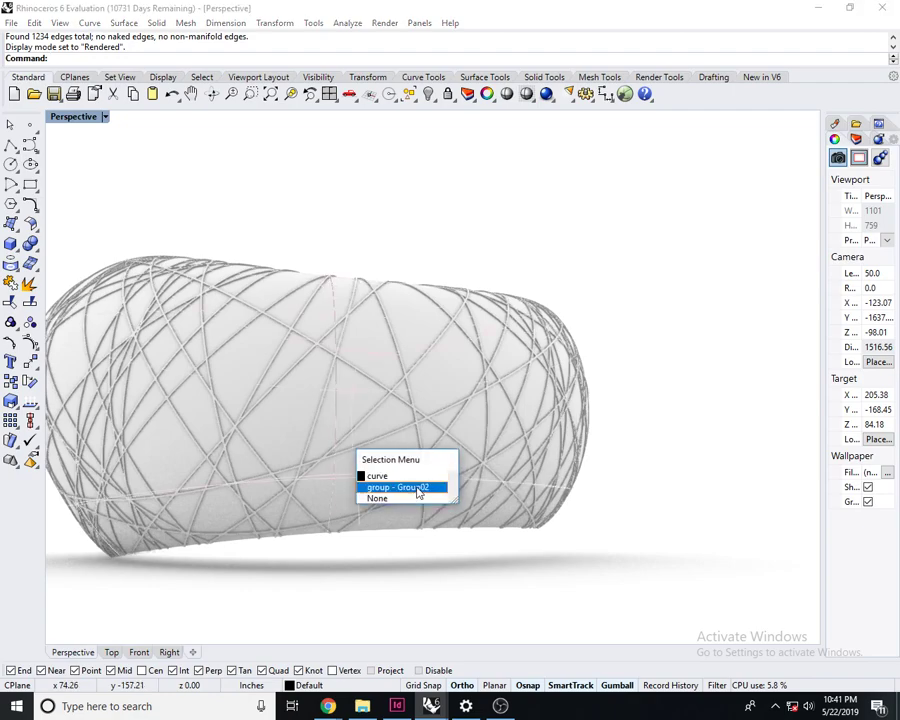
left_click(648, 412)
scroll(648, 420, "down", 8)
right_click_drag(648, 420, 660, 538)
left_click_drag(665, 541, 285, 215)
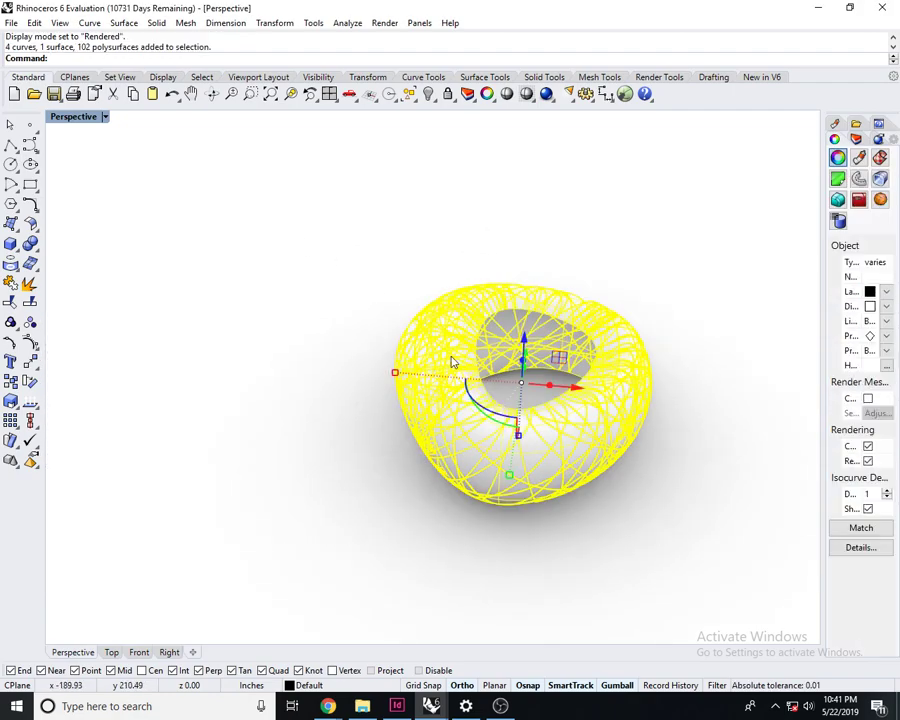
key("Escape")
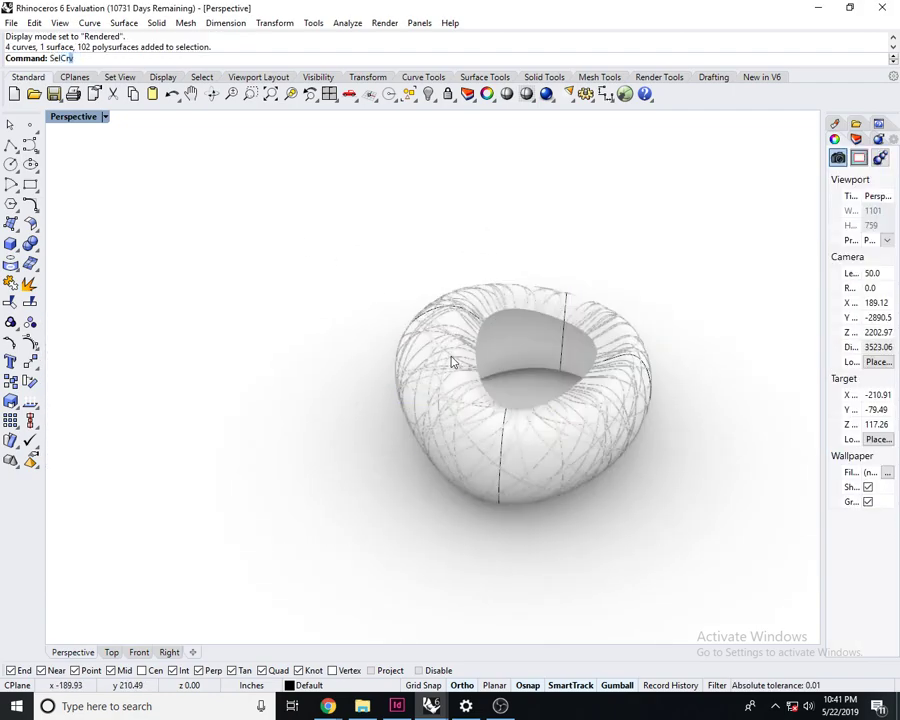
- Lock all the profile curves and delete the baked ring surface and strip polysurfaces
key("Return")
key("Return")
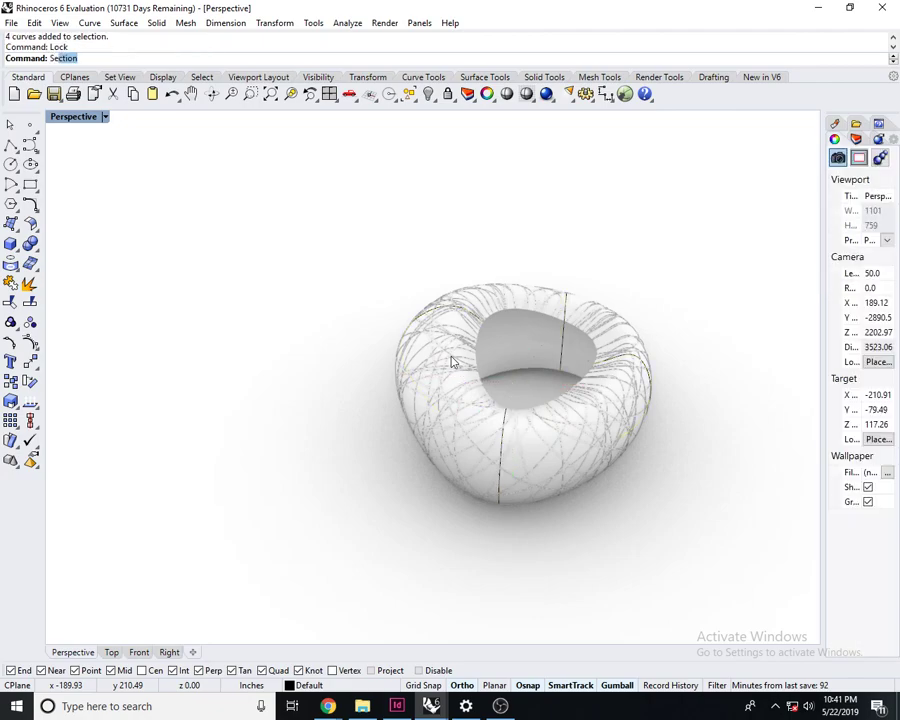
key("Return")
key("Delete")
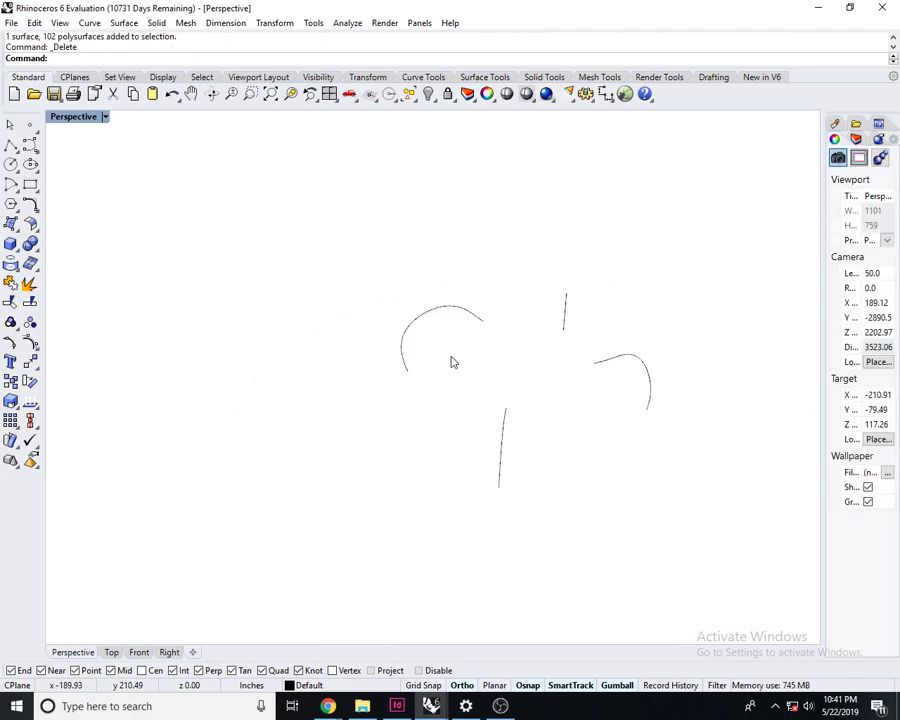
- Switch the Perspective viewport to Shaded display and return it to Rendered
left_click(104, 117)
left_click(110, 168)
right_click_drag(518, 332, 504, 336)
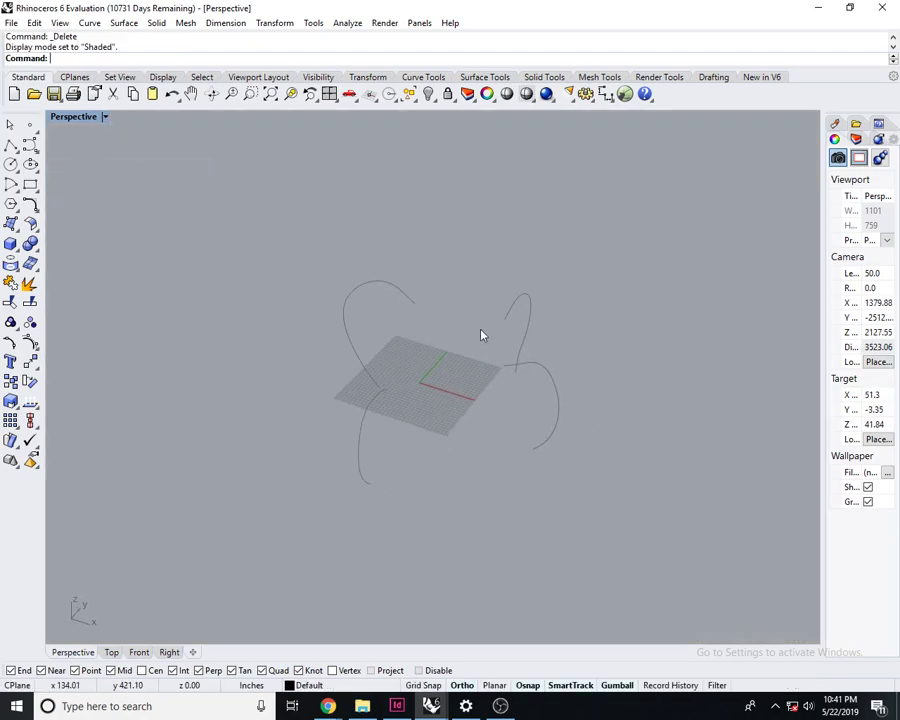
left_click(104, 117)
left_click(132, 184)
right_click_drag(490, 394, 442, 371)
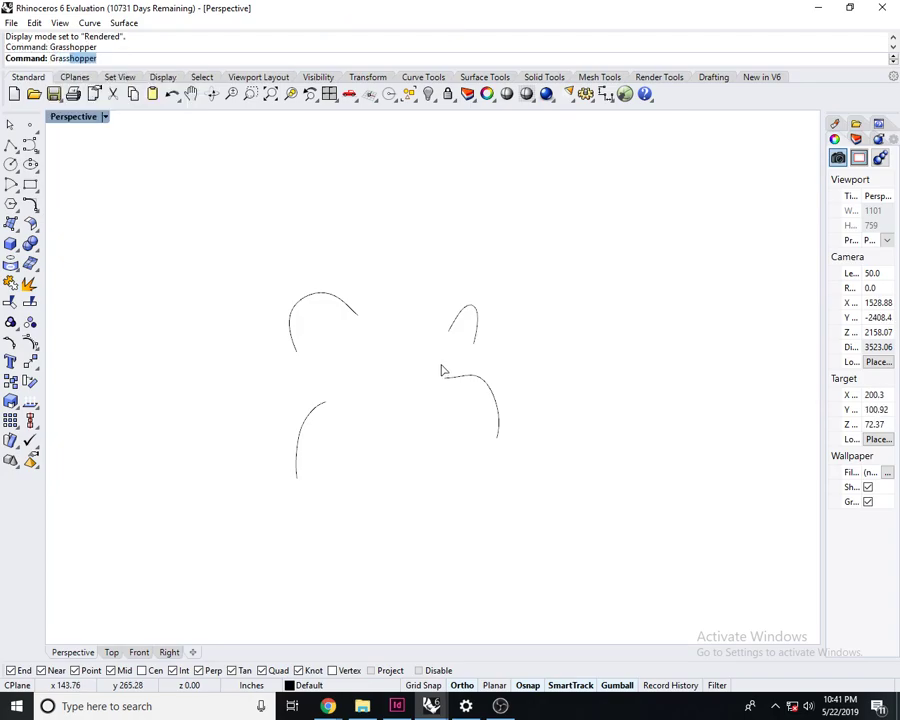
- Reopen the Grasshopper definition and add a Merge component beside the final Loft component
key("Return")
right_click_drag(376, 378, 346, 338)
right_click_drag(683, 309, 595, 311)
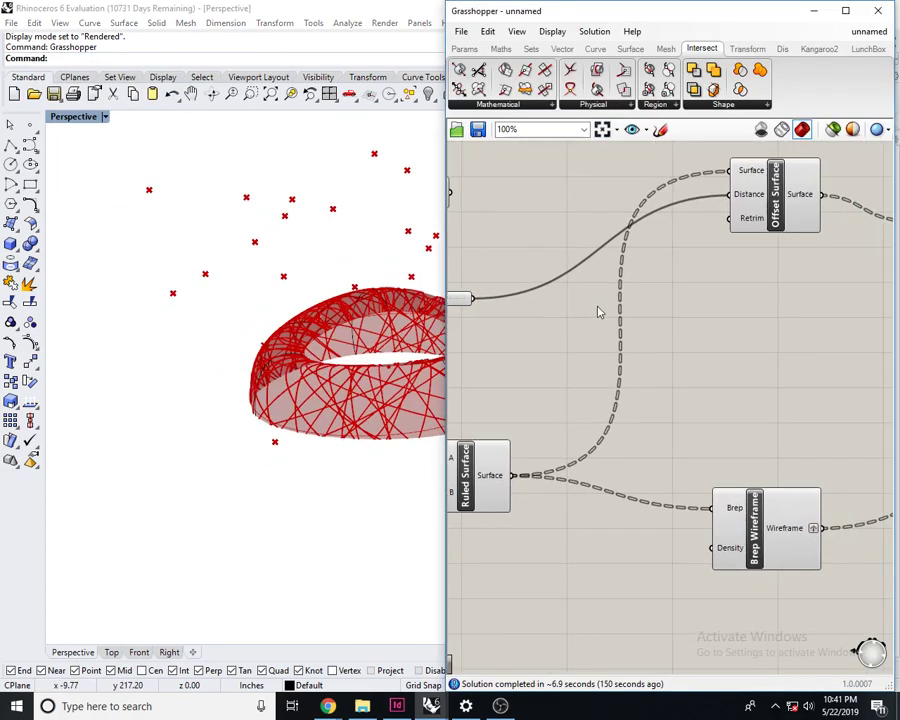
scroll(668, 329, "down", 7)
right_click_drag(805, 345, 723, 343)
scroll(726, 350, "up", 2)
scroll(726, 361, "up", 7)
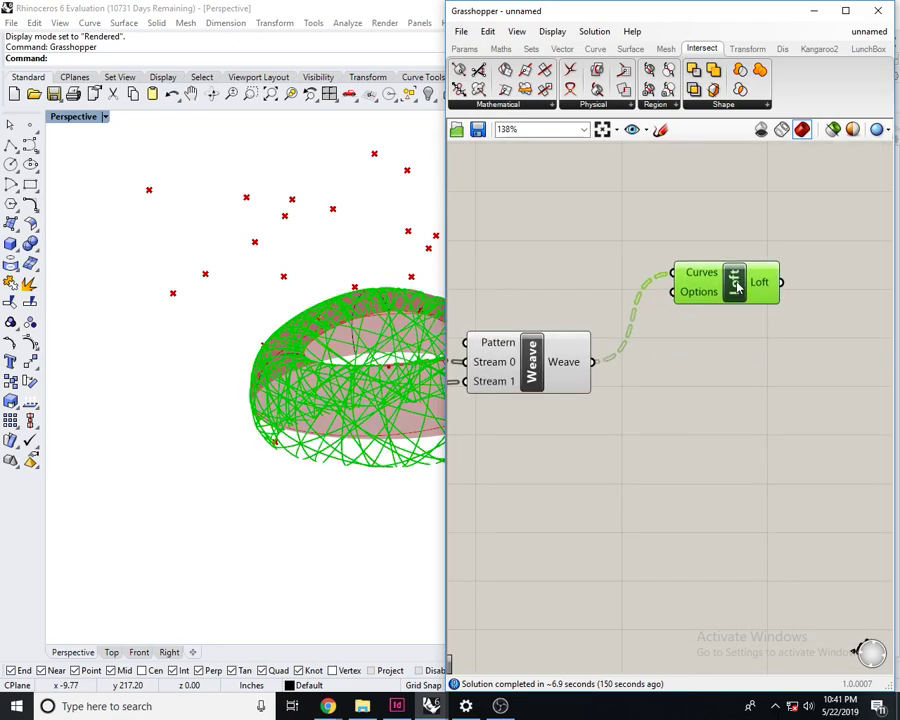
double_click(768, 393)
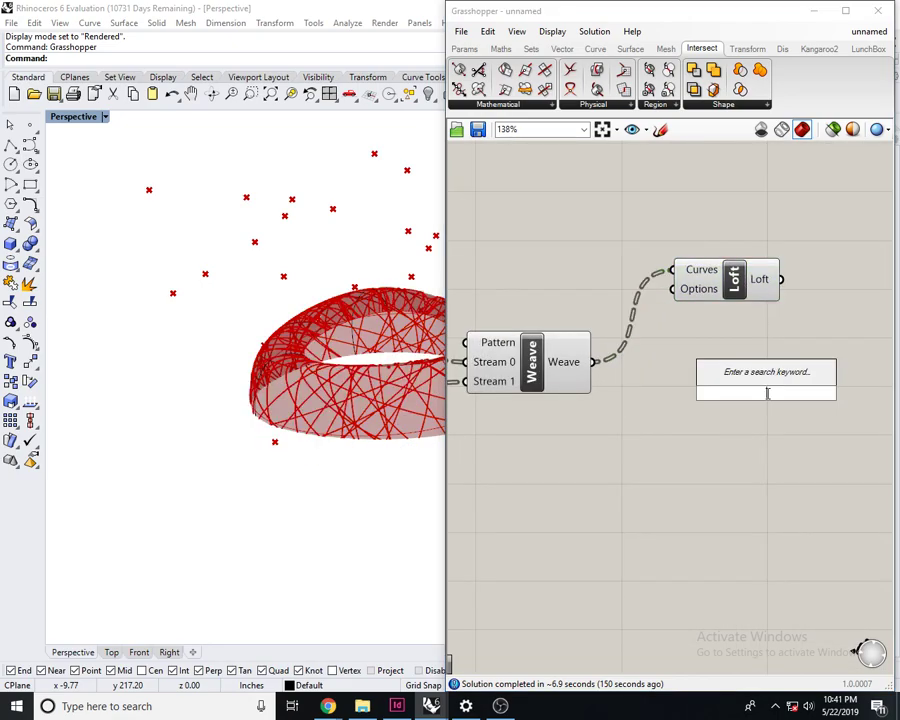
type("mer")
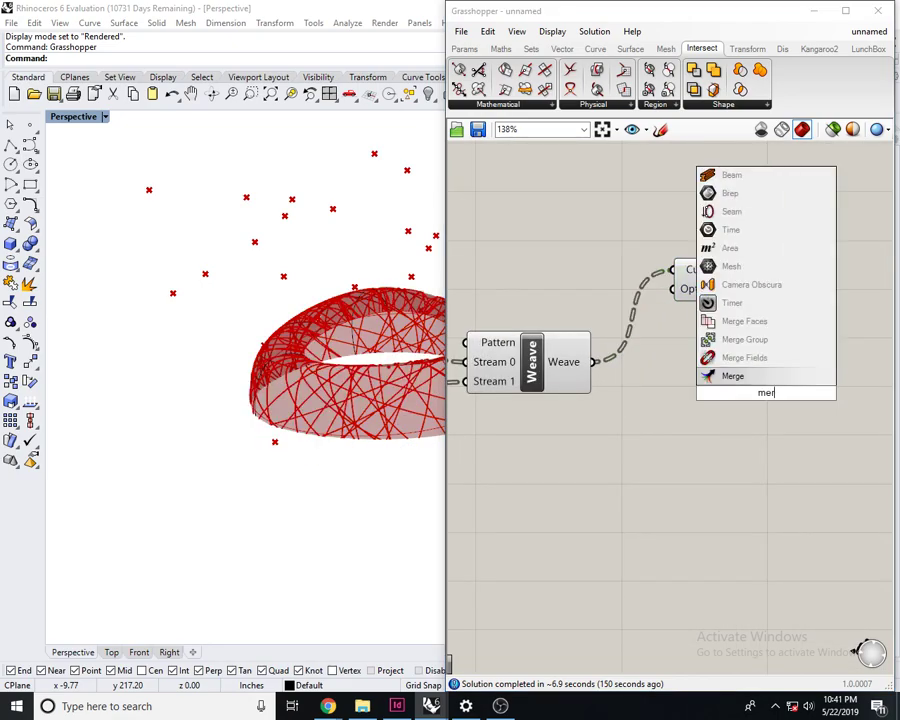
key("Return")
- Connect the final Loft output to the Merge's first input and the Offset Surface output to its second input
left_click(774, 290)
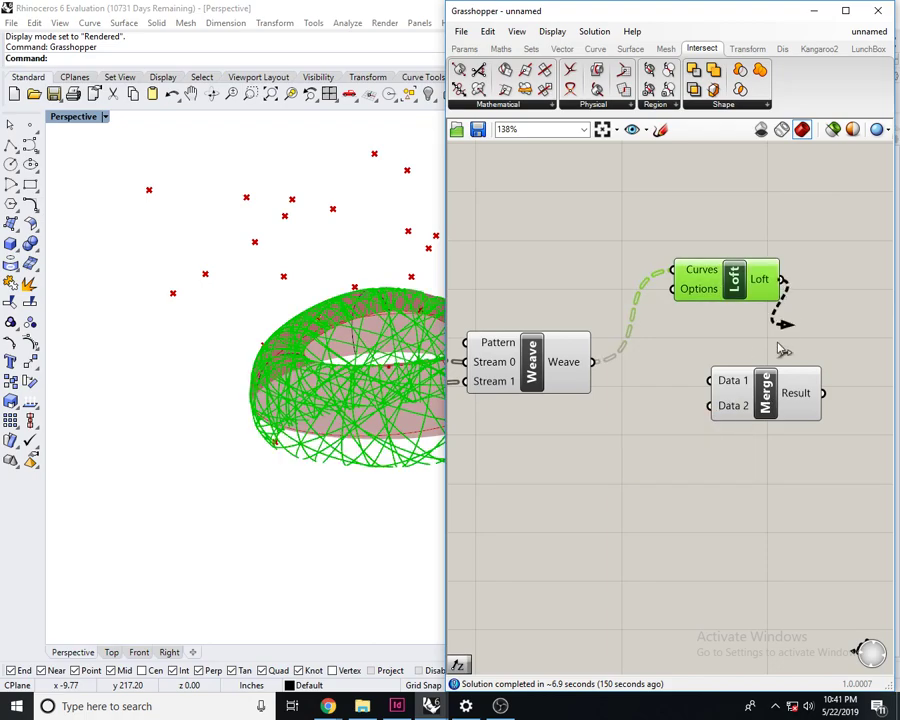
scroll(813, 316, "down", 6)
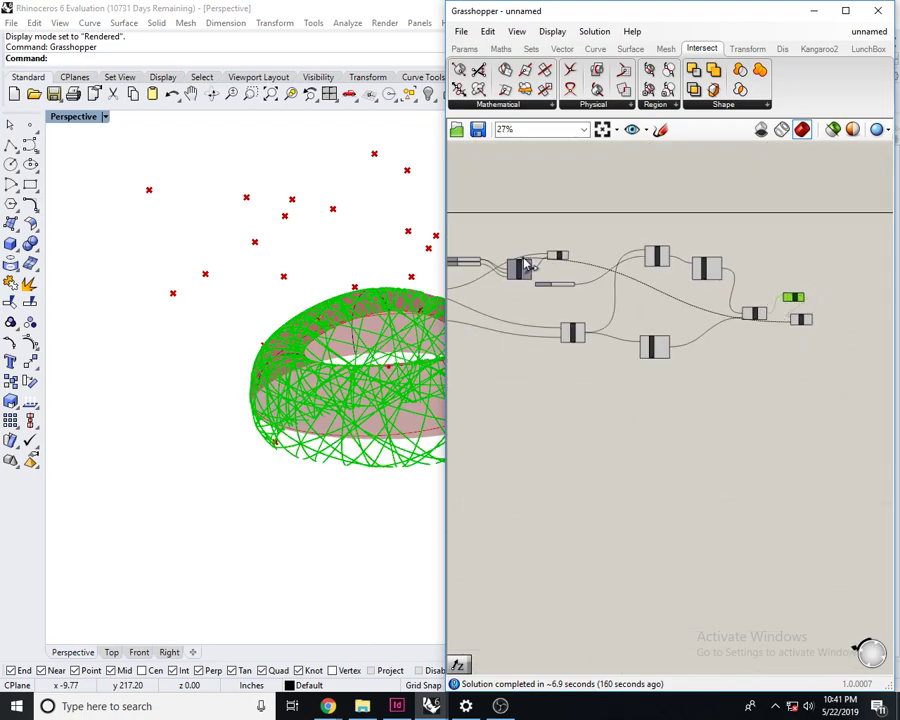
scroll(582, 256, "up", 4)
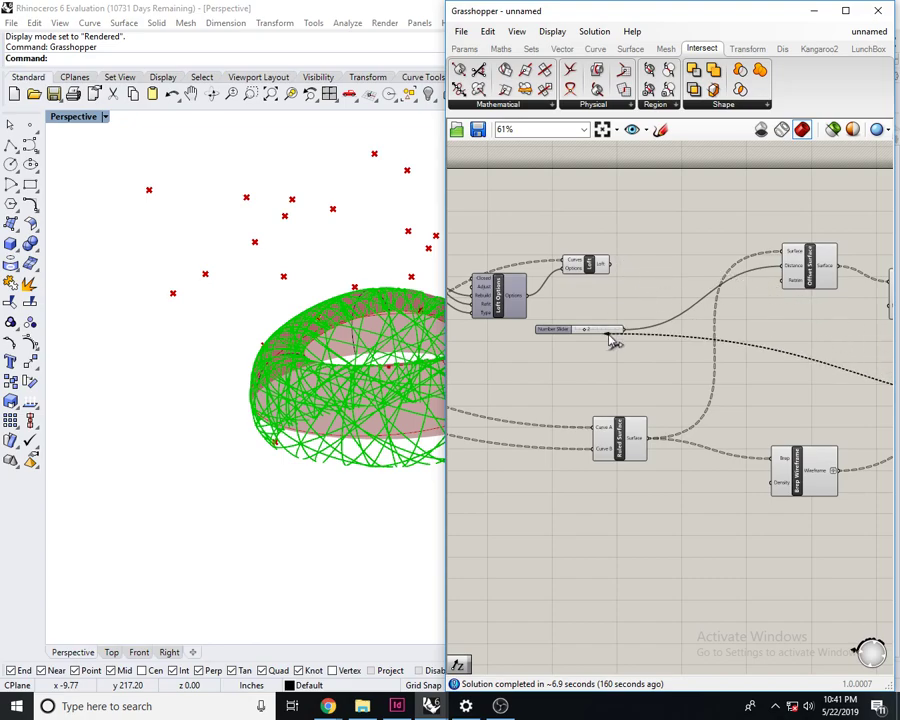
scroll(640, 343, "down", 4)
scroll(530, 342, "up", 6)
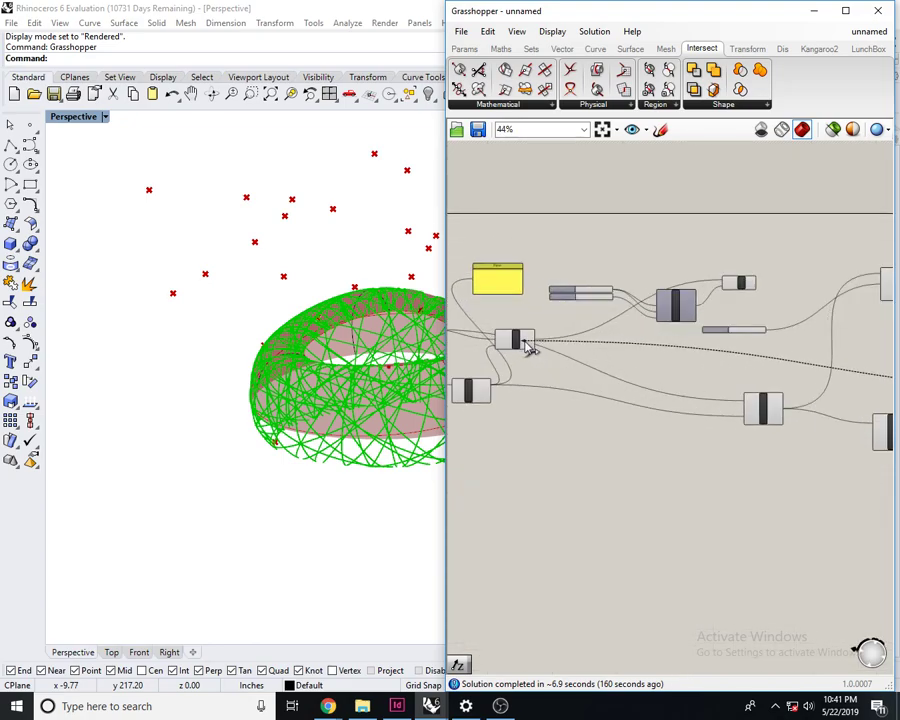
scroll(545, 345, "down", 4)
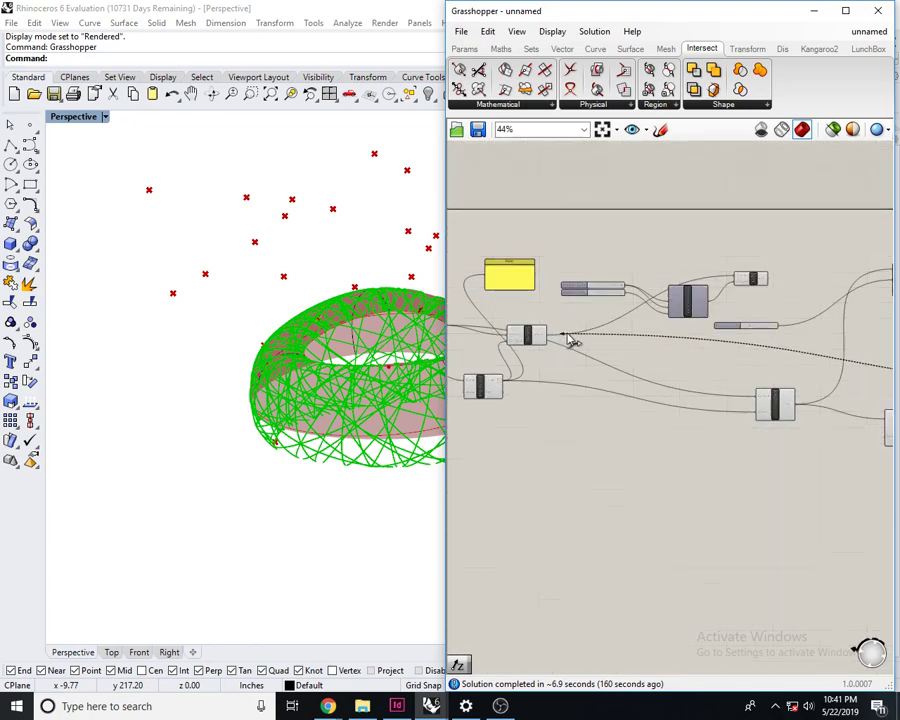
scroll(560, 370, "up", 2)
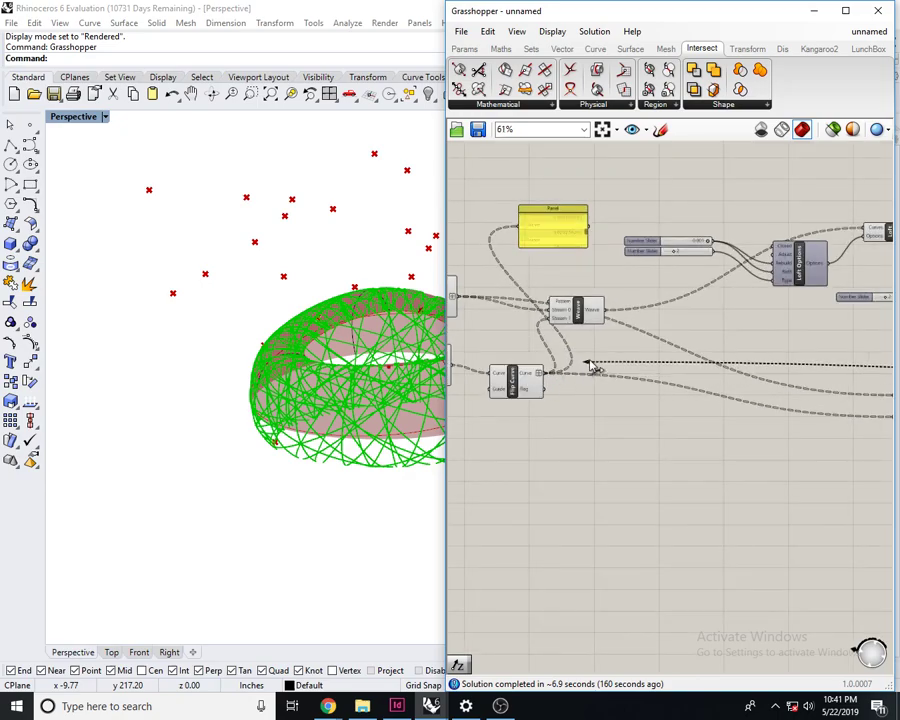
scroll(612, 326, "down", 4)
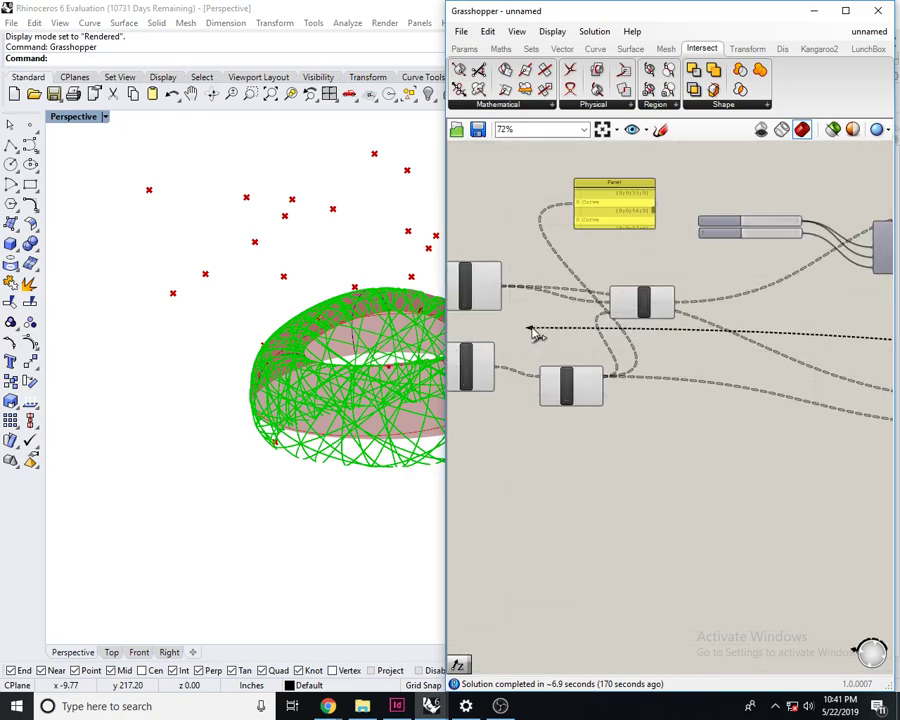
scroll(535, 338, "down", 3)
scroll(625, 327, "up", 5)
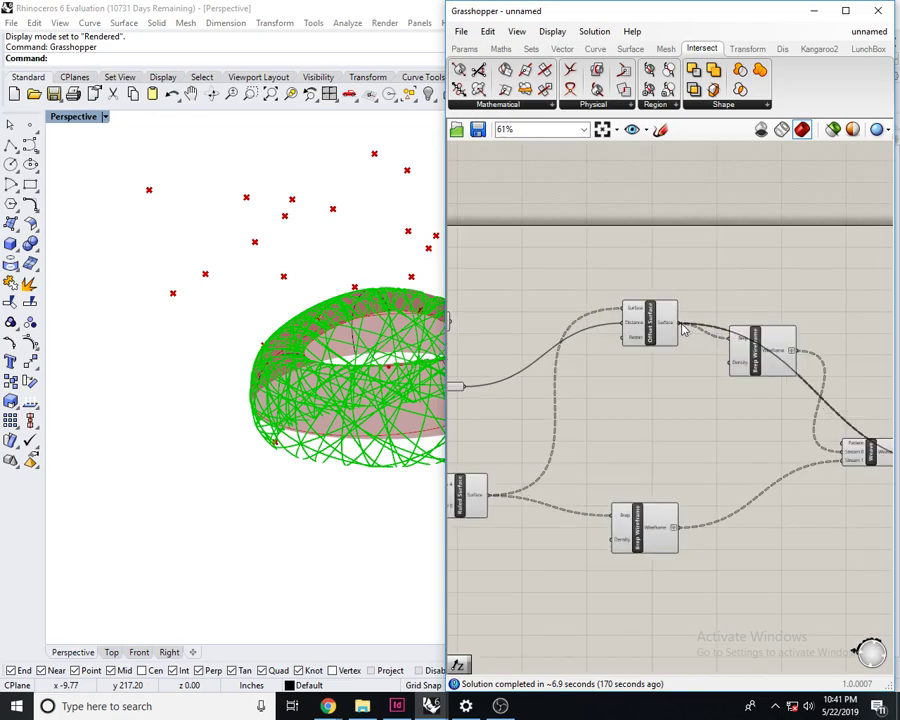
- Connect the Ruled Surface output to the Merge's D3 input and check the merged strips
scroll(580, 386, "down", 3)
scroll(498, 432, "up", 5)
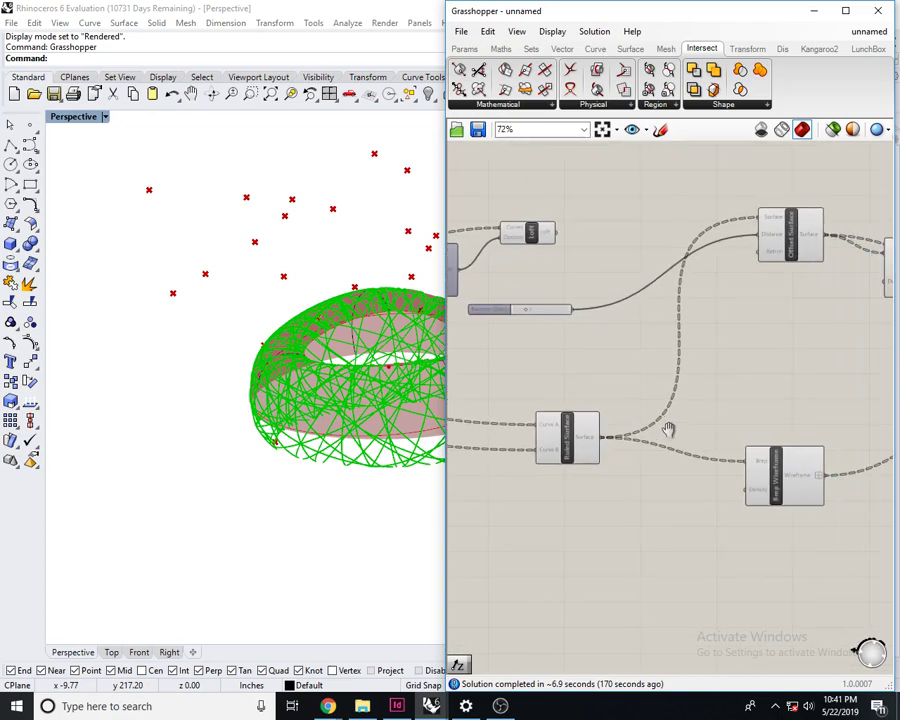
left_click(494, 432)
scroll(596, 350, "down", 5)
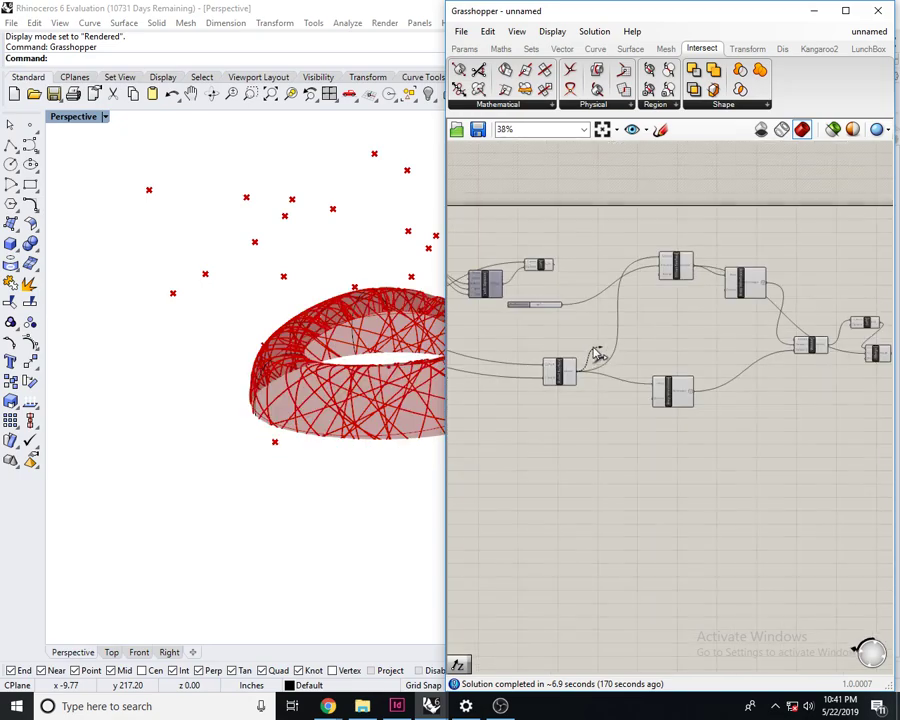
scroll(734, 358, "up", 5)
right_click_drag(774, 360, 687, 375)
left_click_drag(683, 376, 748, 374)
left_click(734, 285)
scroll(697, 294, "up", 3)
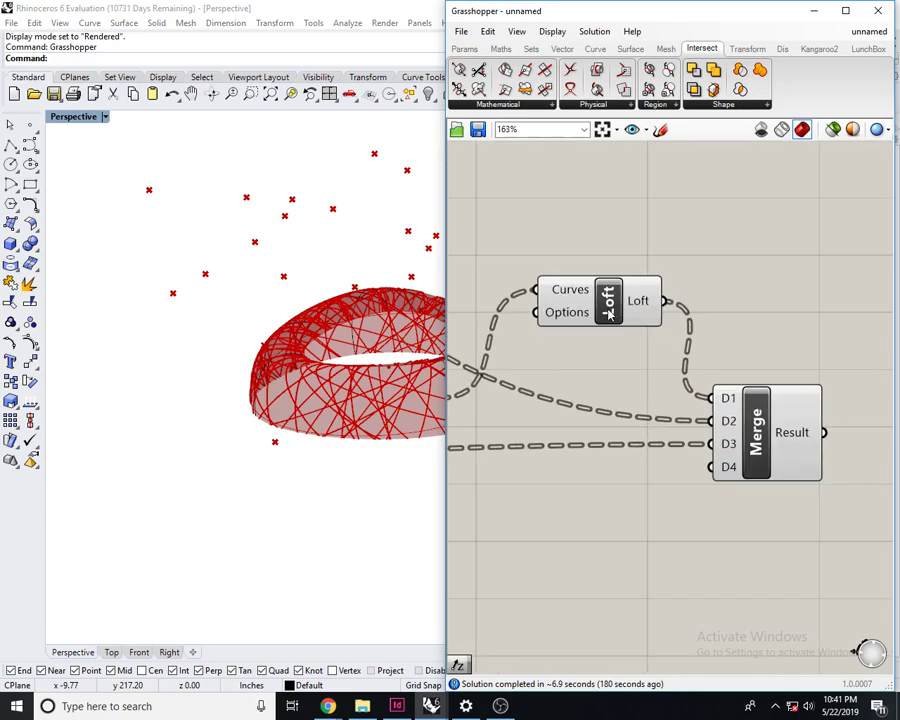
left_click(609, 315)
right_click_drag(757, 338, 707, 337)
left_click(686, 408)
scroll(637, 322, "down", 3)
right_click_drag(696, 402, 739, 394)
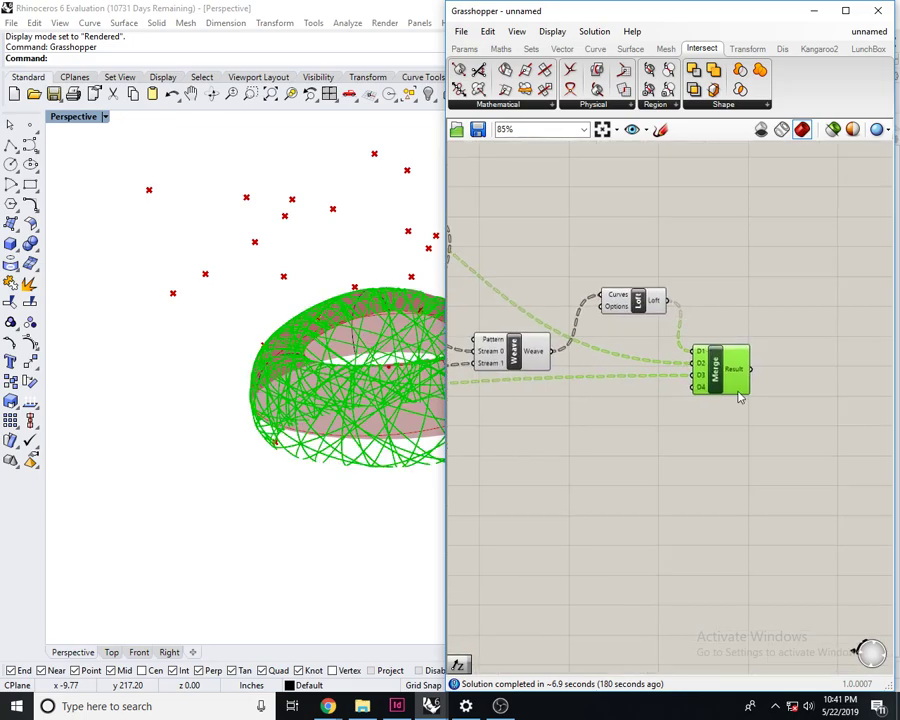
- Add a Custom Preview component and connect the Merge result to its Geometry input
left_click(715, 478)
double_click(714, 476)
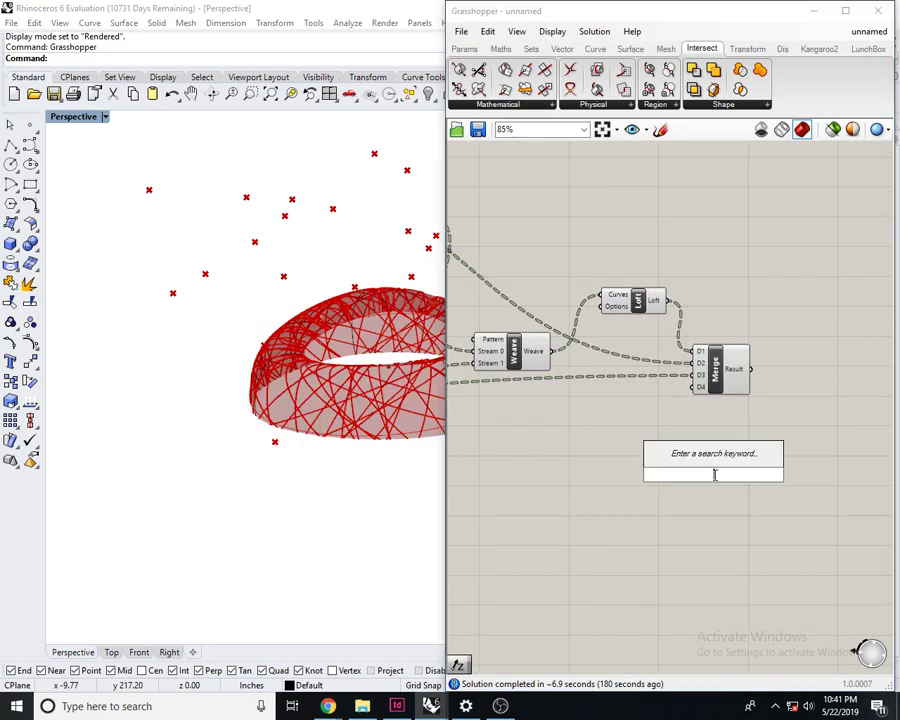
type("custom")
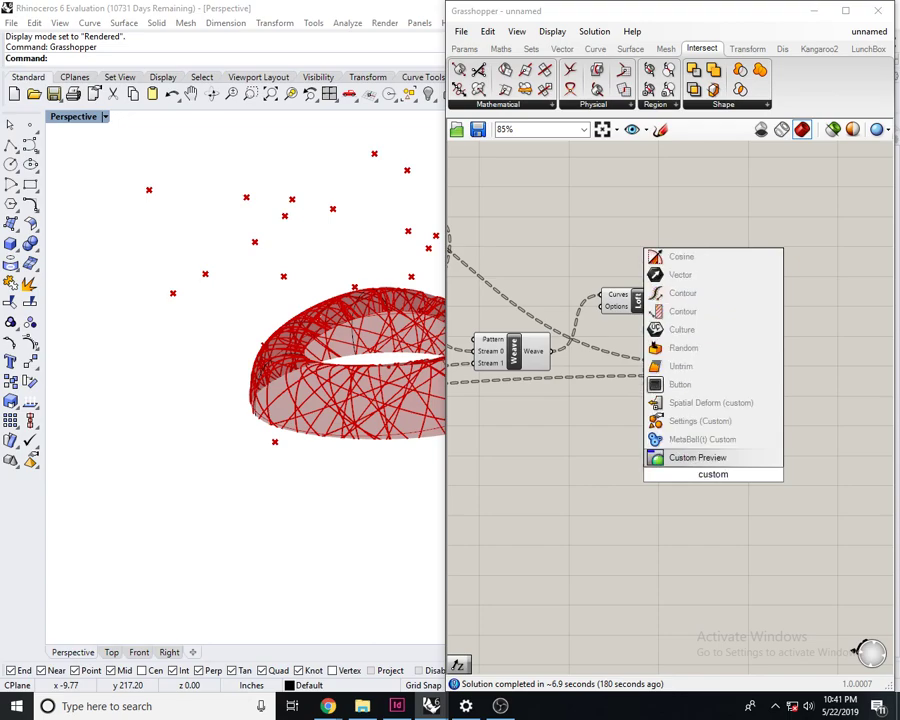
key("Return")
left_click_drag(719, 467, 857, 372)
scroll(731, 369, "up", 2)
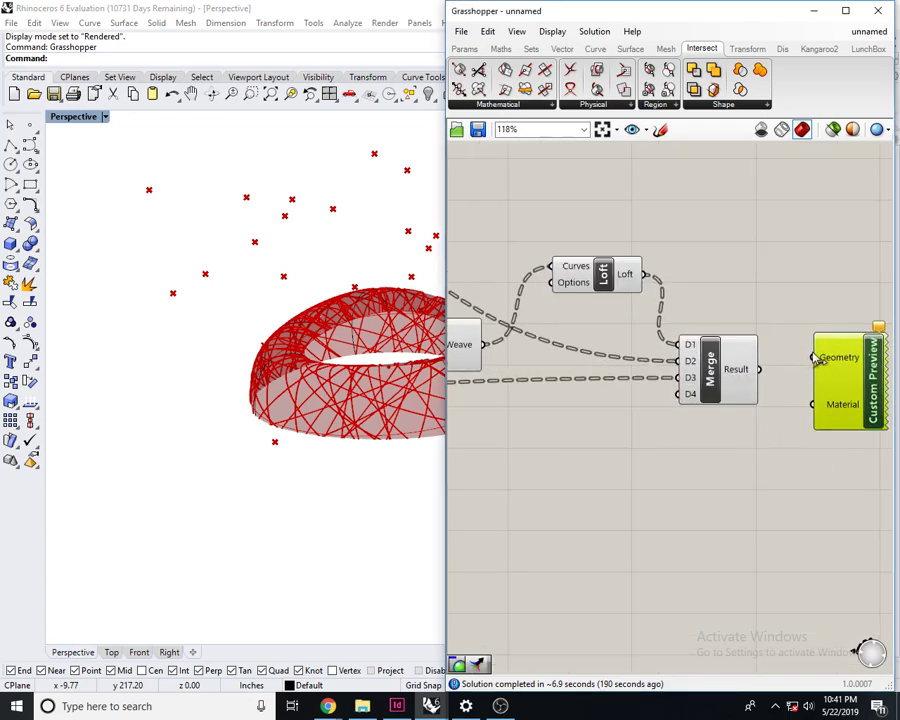
left_click(862, 316)
right_click_drag(862, 316, 849, 326)
left_click(830, 410)
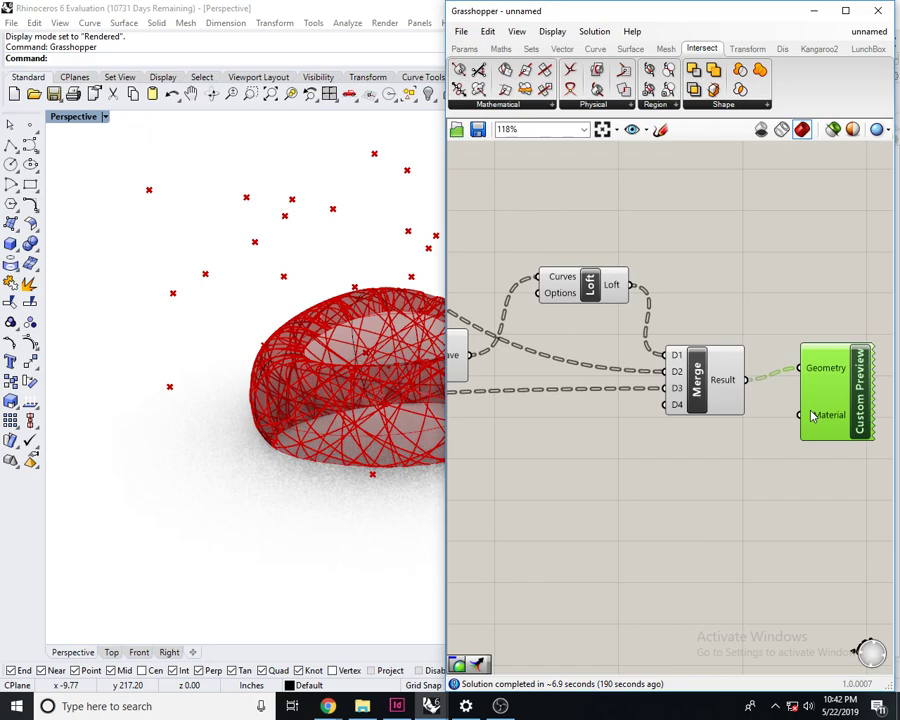
right_click_drag(830, 405, 783, 397)
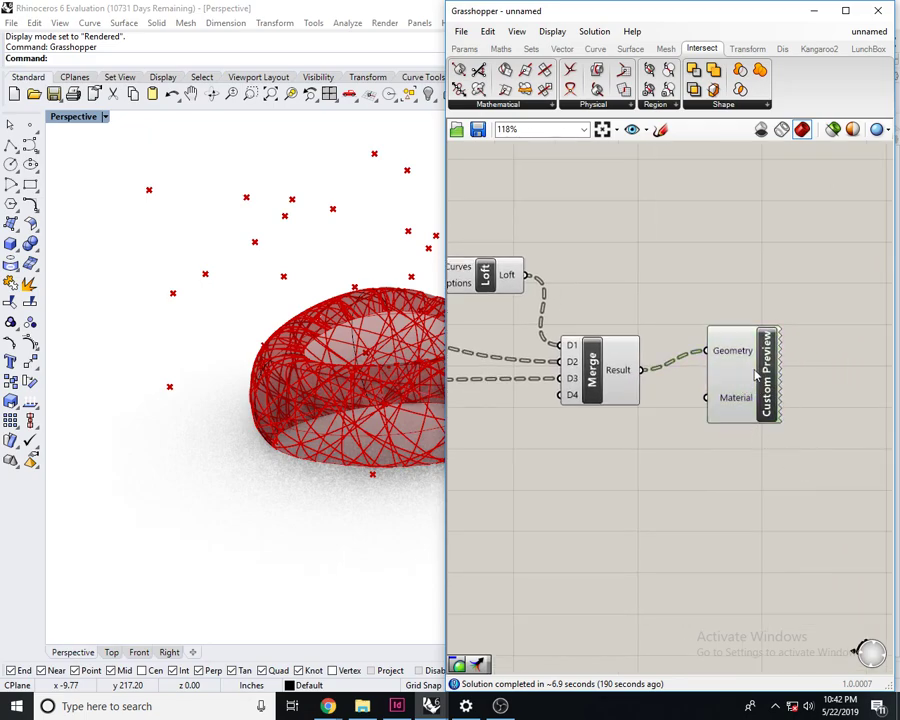
double_click(785, 397)
left_click(854, 310)
scroll(823, 368, "up", 1)
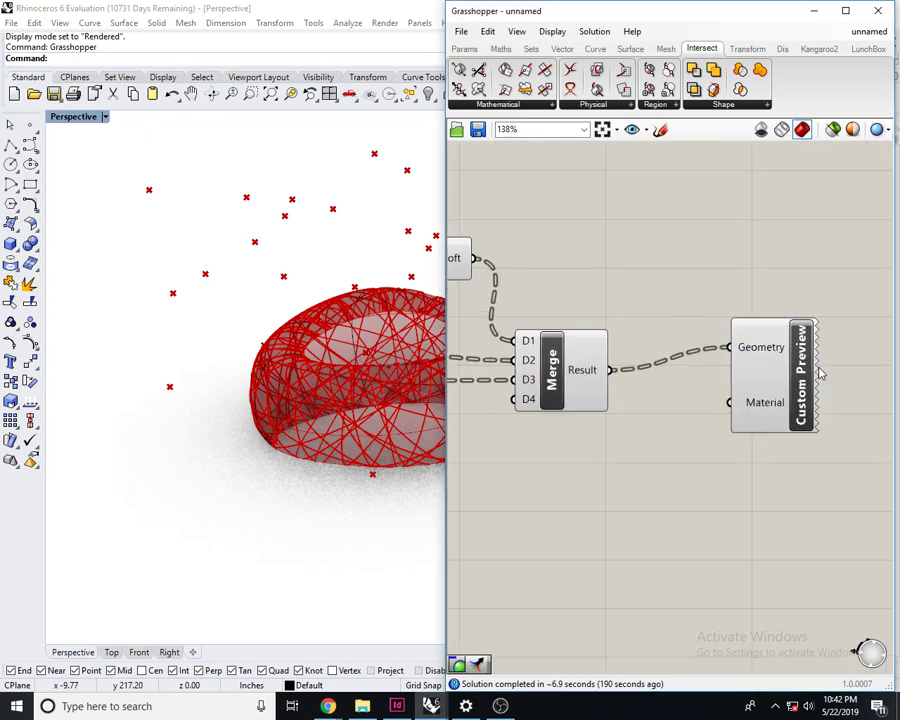
right_click(808, 375)
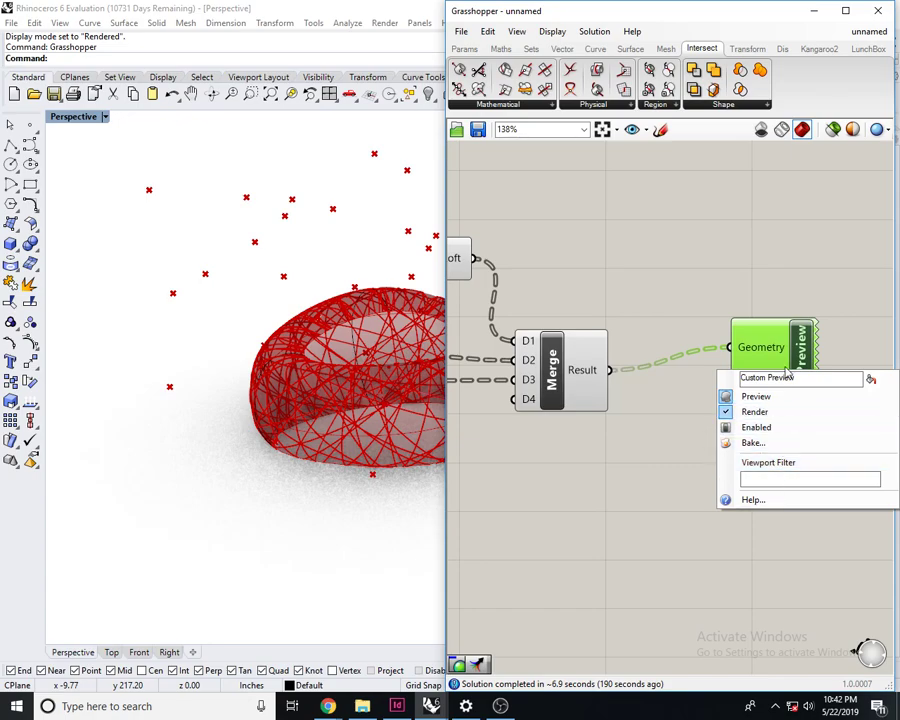
left_click(826, 260)
right_click_drag(824, 254, 784, 263)
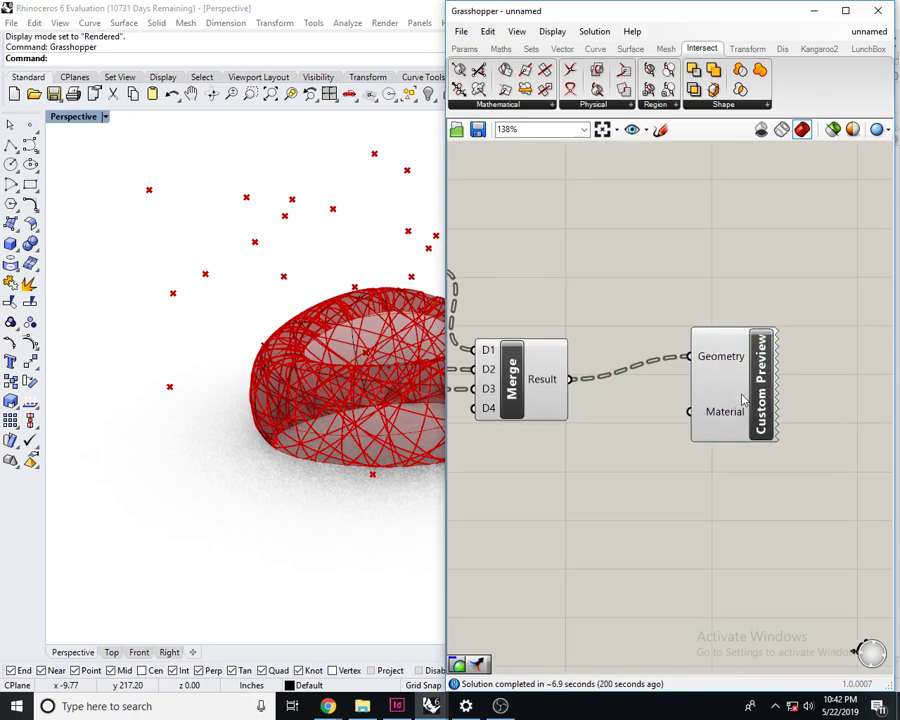
right_click(732, 410)
left_click(775, 556)
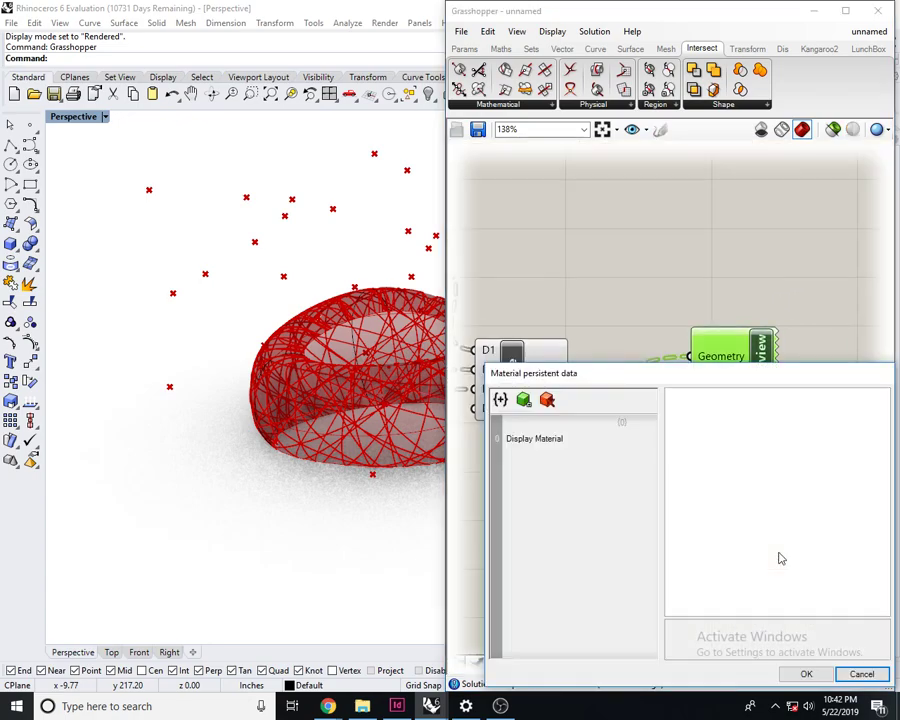
left_click_drag(792, 376, 723, 300)
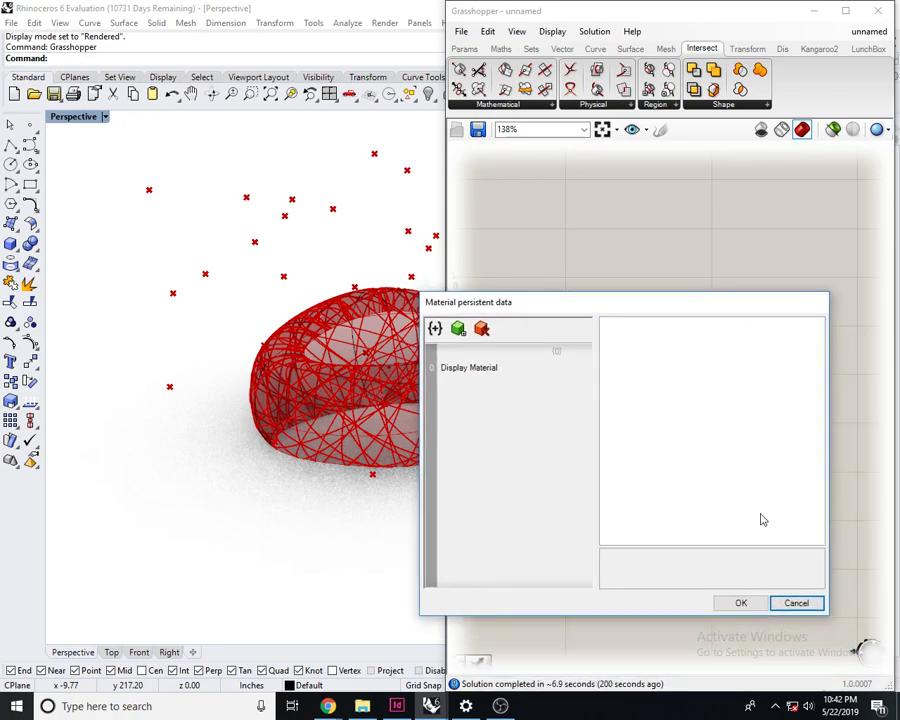
left_click(796, 601)
right_click(757, 381)
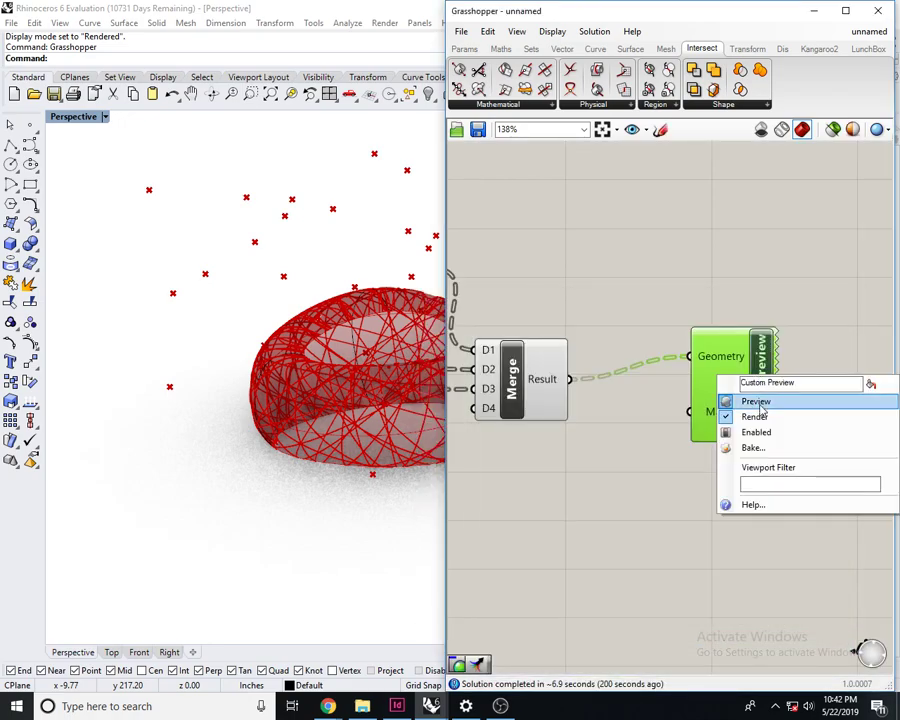
left_click(815, 277)
right_click(714, 362)
left_click(706, 420)
- Add another Display Material to the shader collection of the Custom Preview's Material input and accept it
right_click(708, 421)
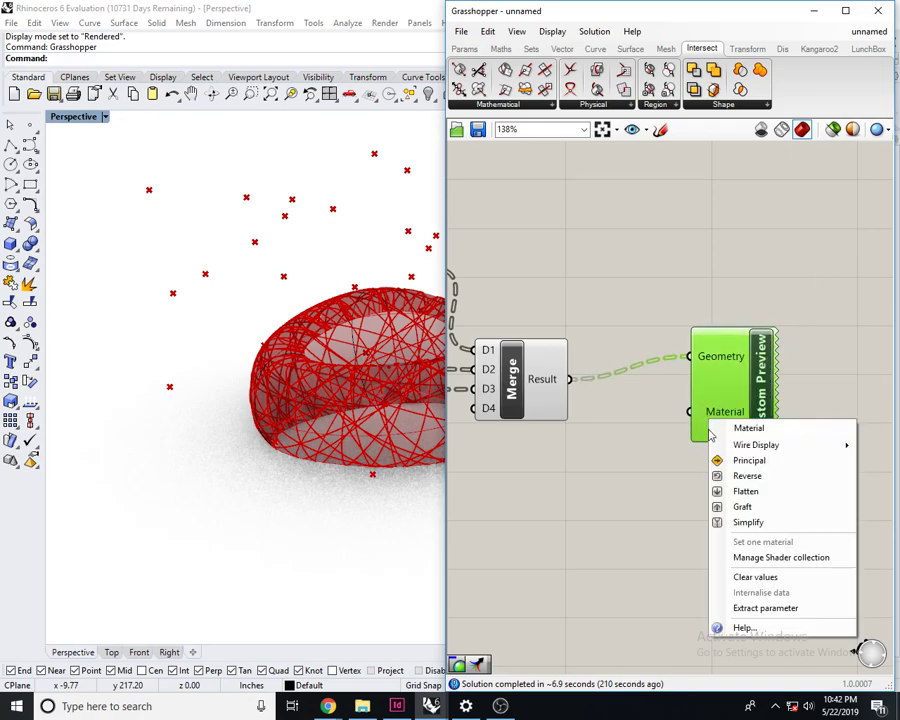
left_click(812, 557)
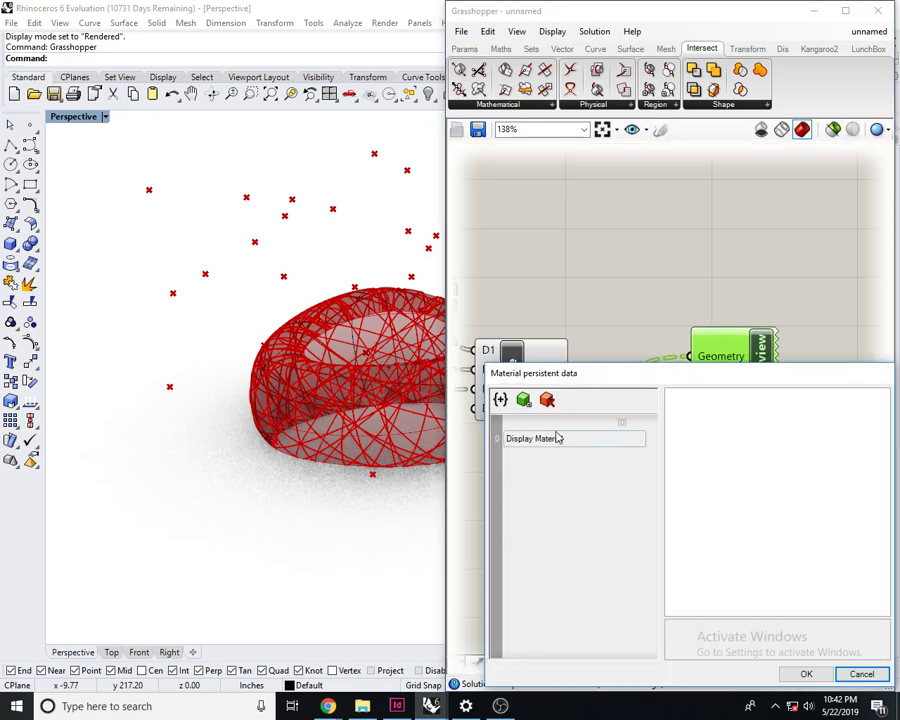
left_click(524, 400)
left_click_drag(694, 379, 598, 286)
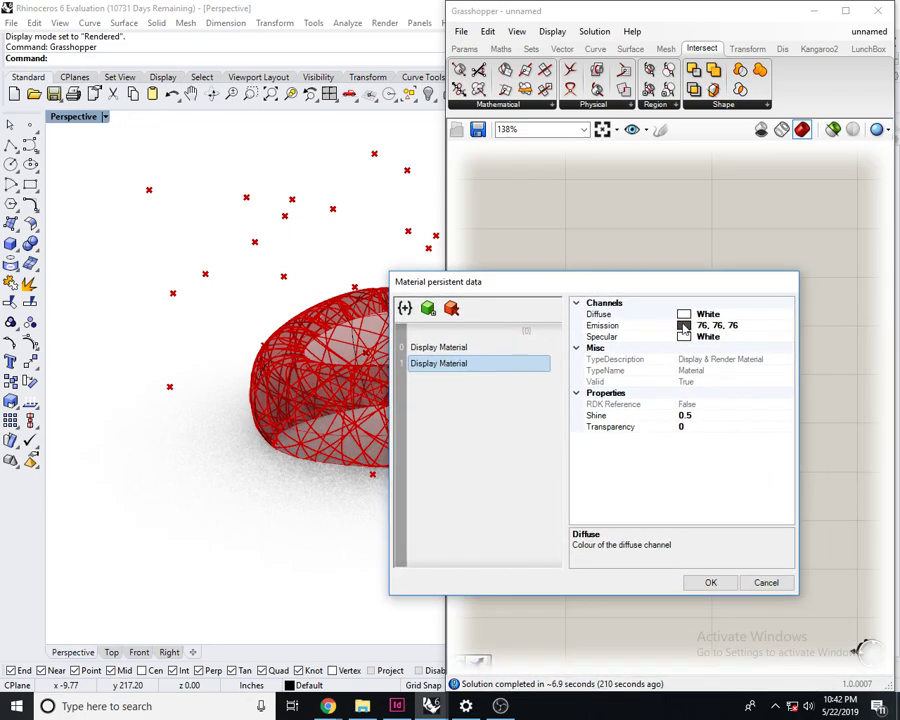
left_click(710, 581)
- Turn off the regular previews of the definition's components so the strips display only through Custom Preview
scroll(760, 306, "down", 6)
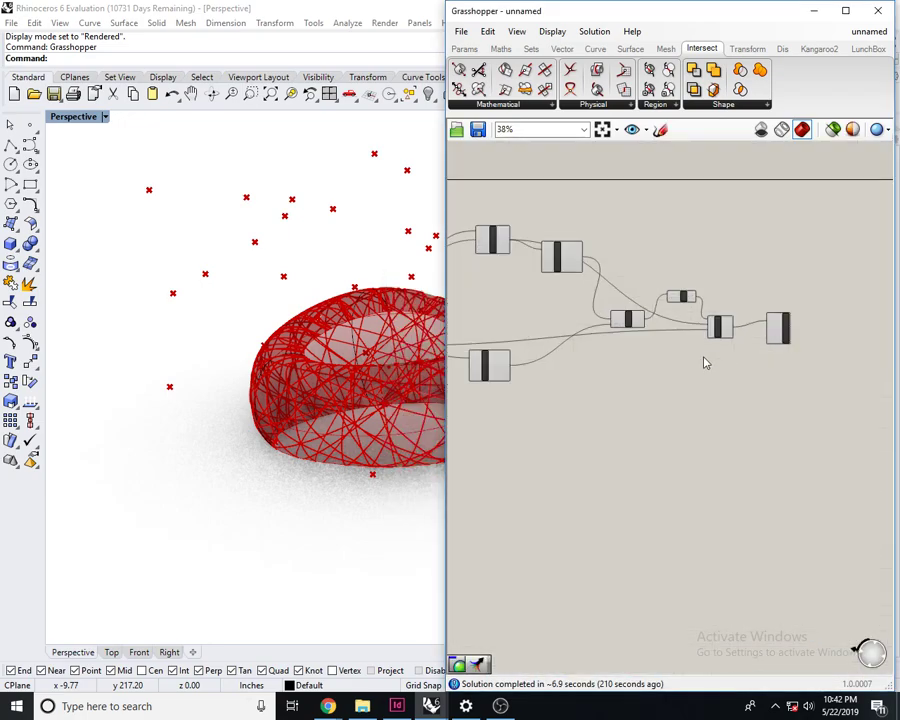
left_click_drag(783, 419, 500, 220)
scroll(737, 294, "down", 3)
middle_click(500, 220)
left_click(545, 176)
left_click(571, 179)
middle_click(611, 229)
left_click(661, 193)
- Add a second Custom Preview component above the ring's first Loft and feed the Loft output into its Geometry input
right_click_drag(497, 266, 619, 298)
scroll(619, 298, "up", 8)
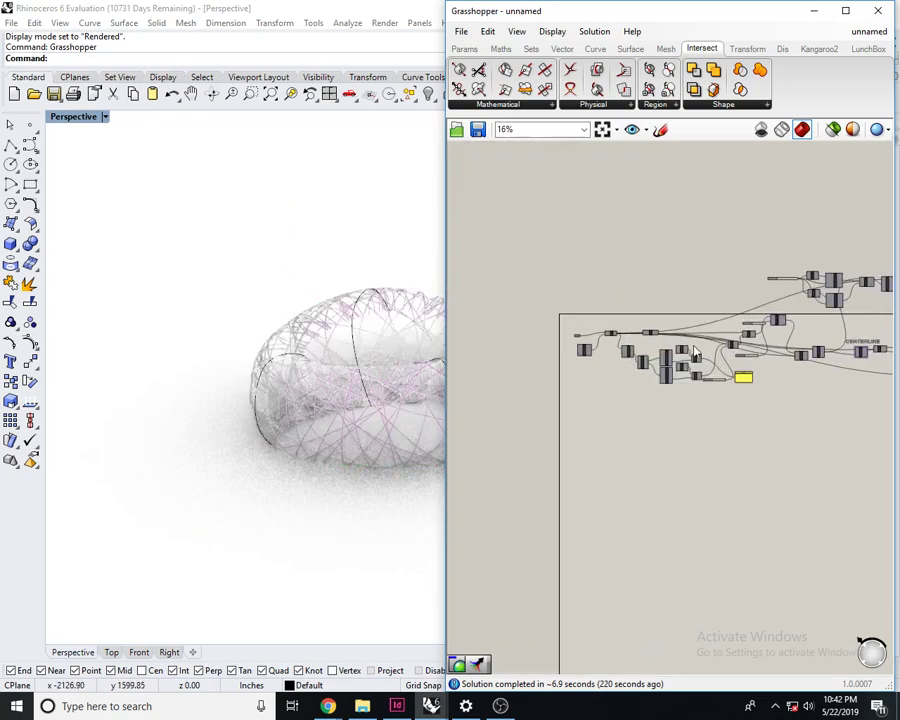
right_click(578, 292)
left_click(658, 229)
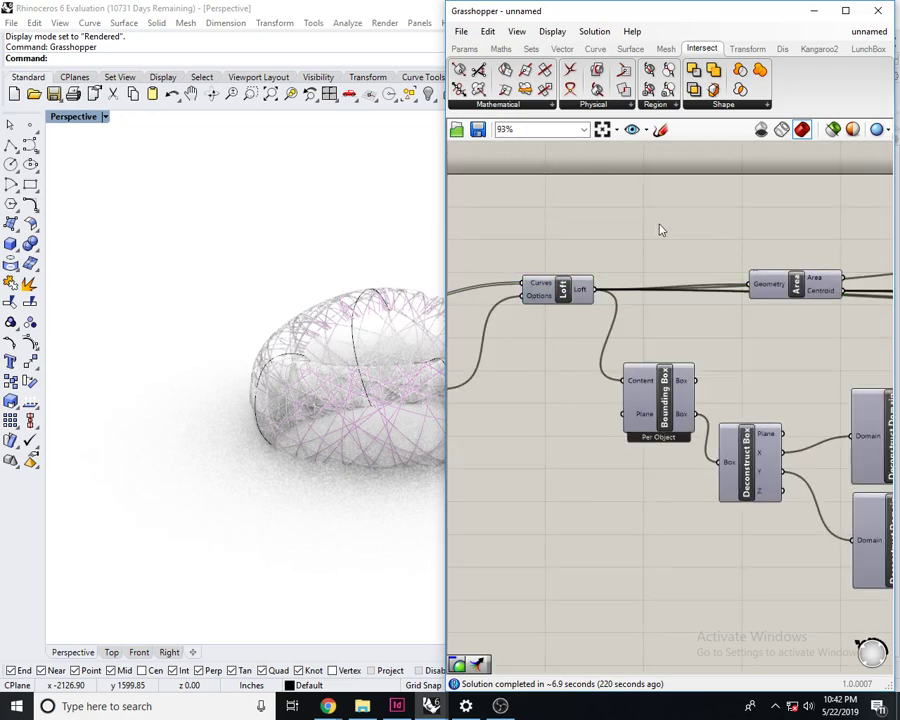
double_click(659, 226)
type("custom")
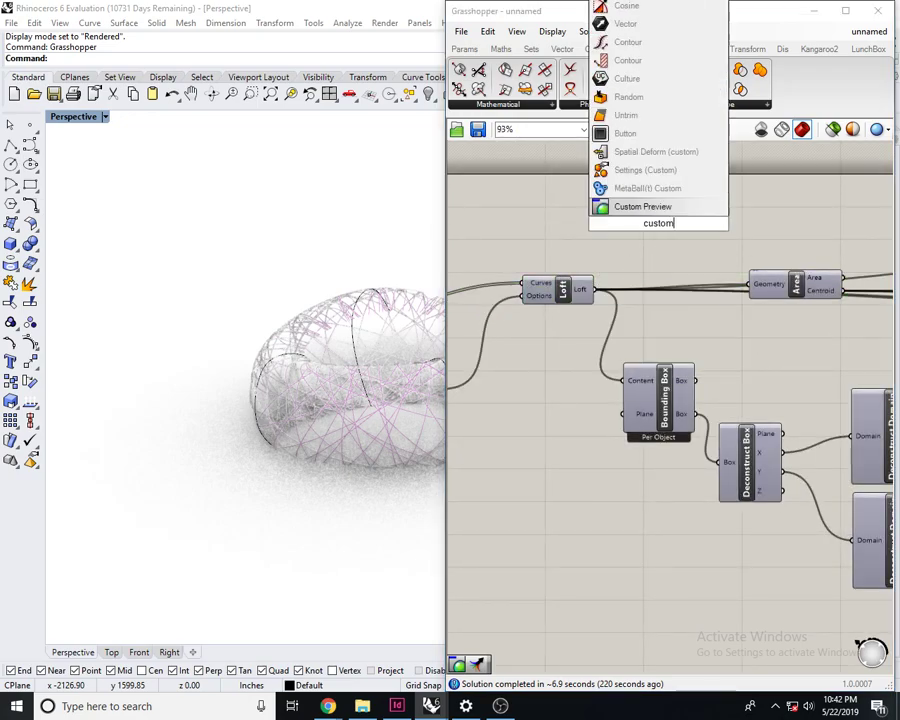
key("Return")
scroll(632, 206, "up", 4)
left_click_drag(623, 193, 561, 340)
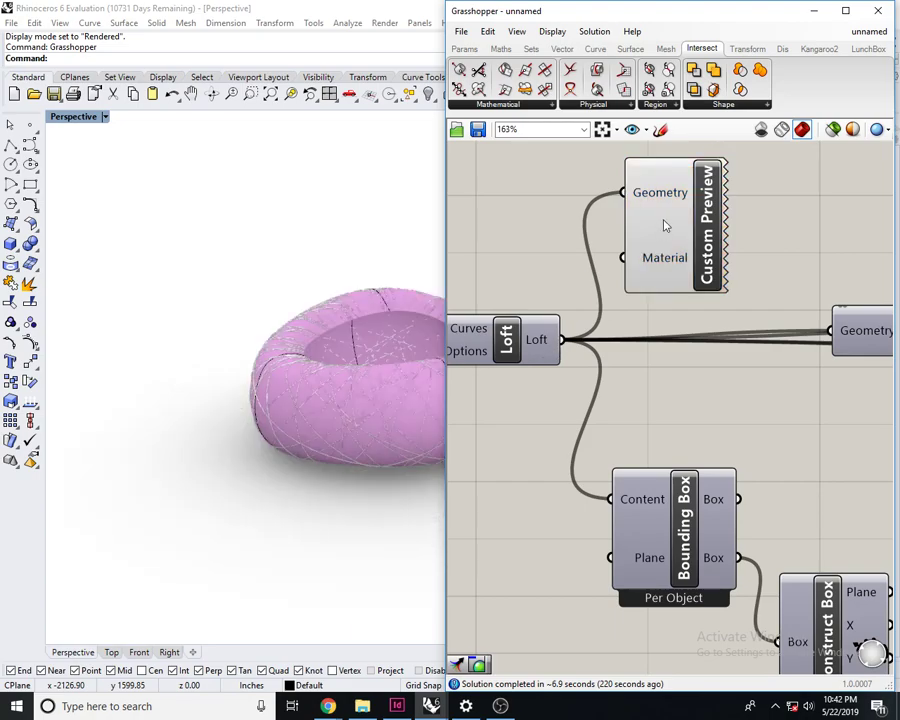
- Move the ring surface's Custom Preview to the end of the definition, just below the Custom Preview fed by Merge
left_click(665, 227)
scroll(665, 227, "down", 8)
scroll(665, 227, "down", 3)
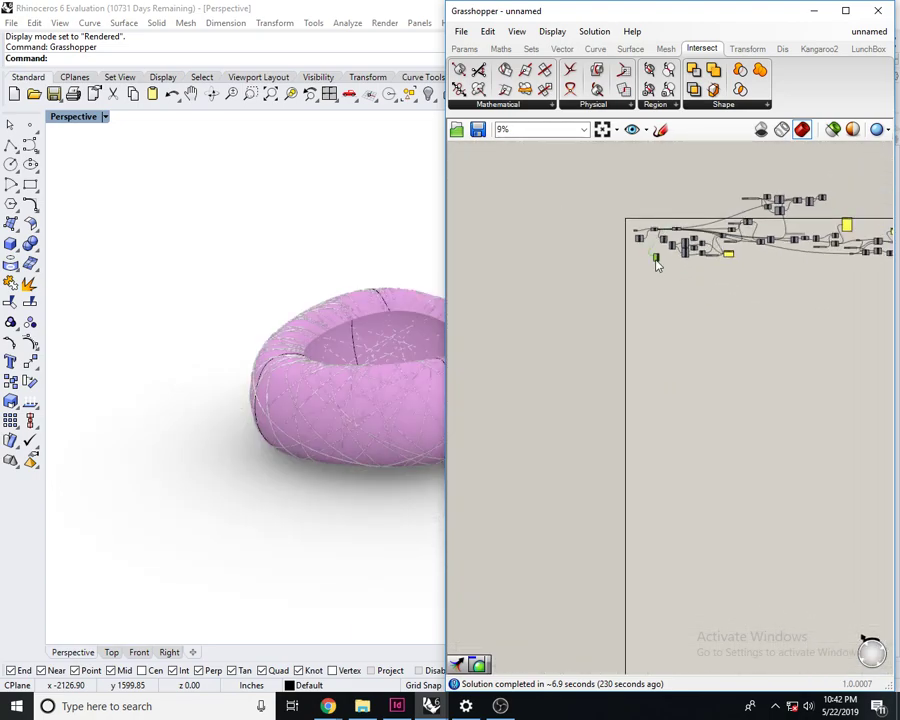
left_click_drag(657, 262, 840, 274)
scroll(840, 272, "up", 6)
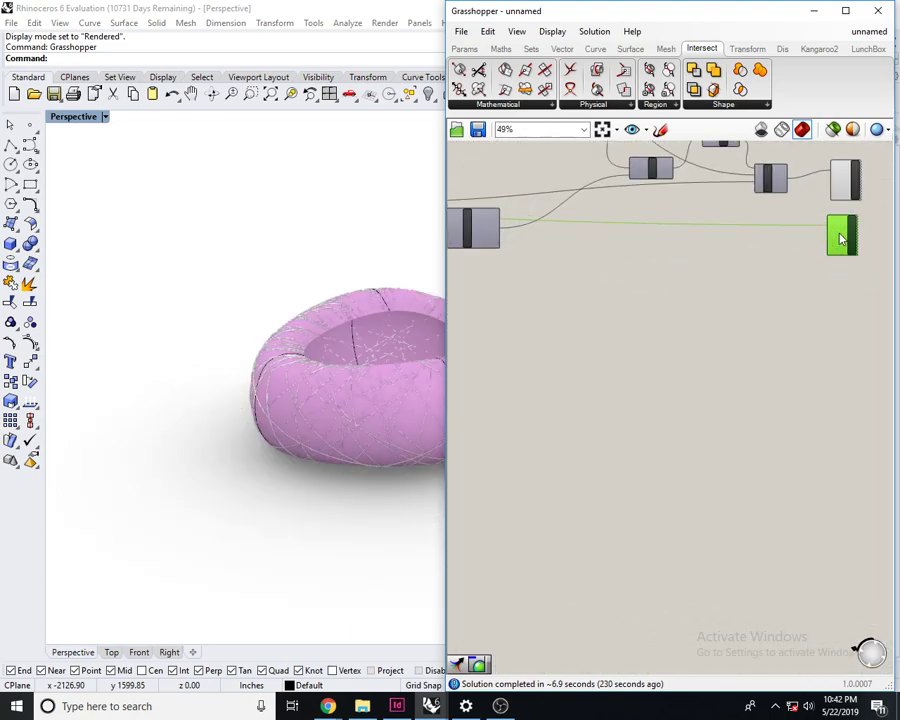
right_click_drag(840, 238, 726, 322)
left_click_drag(771, 375, 729, 214)
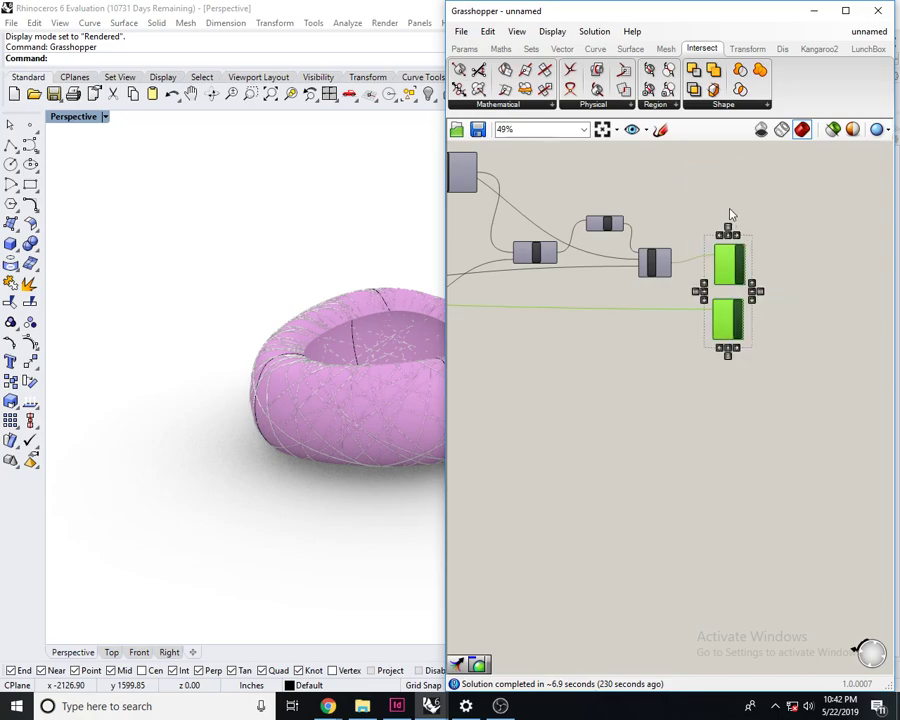
left_click(784, 164)
- Graft the Result output of the Merge component that feeds the strips' Custom Preview
scroll(285, 390, "up", 5)
scroll(279, 378, "up", 6)
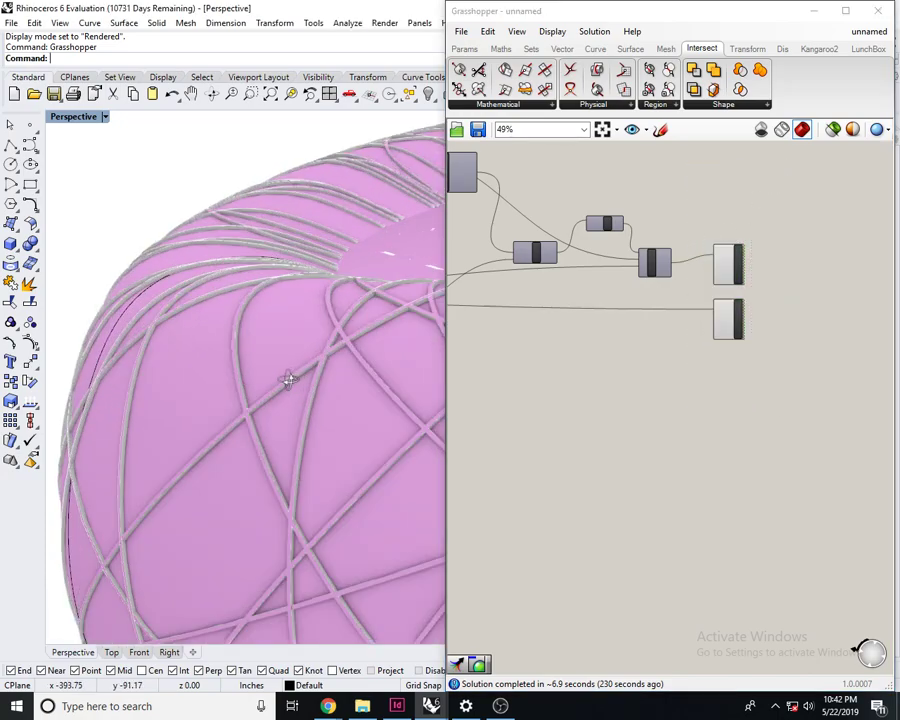
right_click_drag(603, 295, 578, 331)
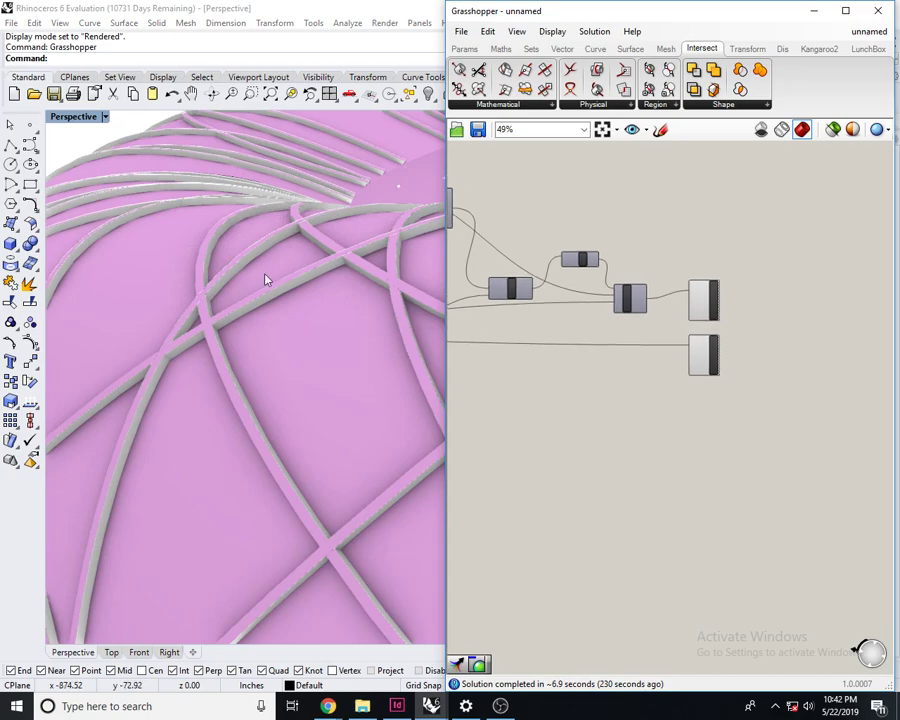
scroll(284, 303, "up", 3)
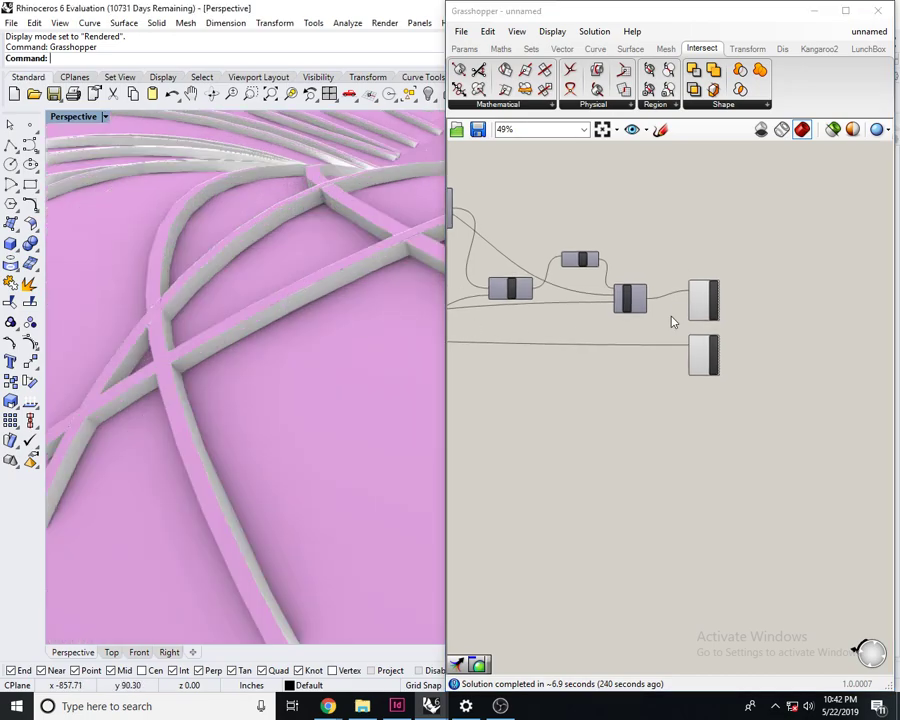
scroll(673, 321, "up", 4)
left_click(703, 305)
left_click(541, 313)
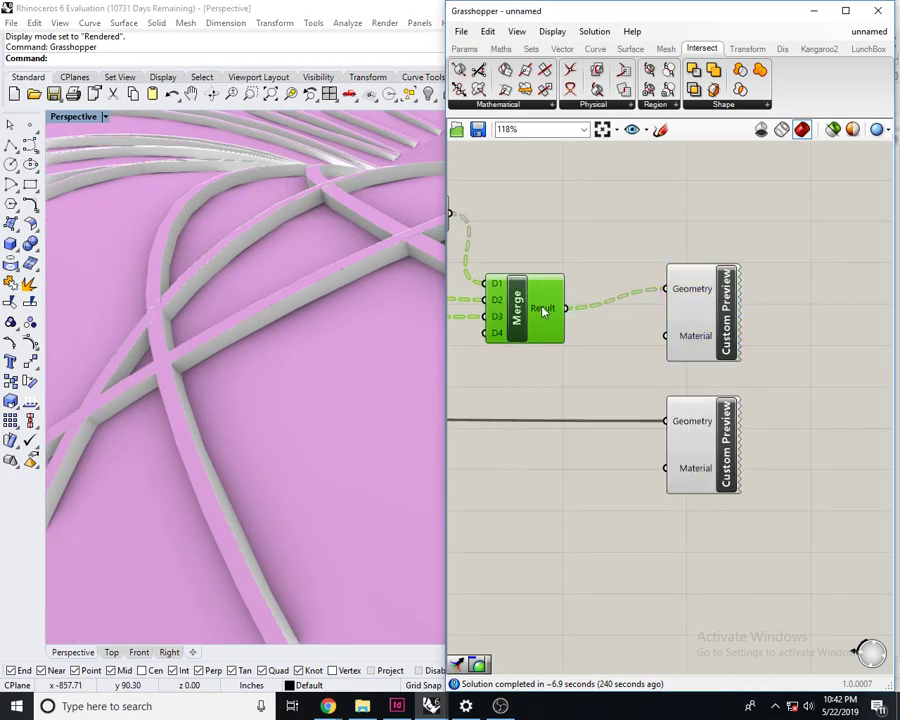
right_click(549, 312)
left_click(580, 381)
left_click(617, 234)
right_click_drag(644, 264, 609, 283)
left_click(645, 325)
- Add another Display Material to the Material shader collection of the ring surface's Custom Preview and accept it
scroll(249, 256, "down", 7)
right_click_drag(272, 275, 330, 260)
scroll(338, 356, "down", 7)
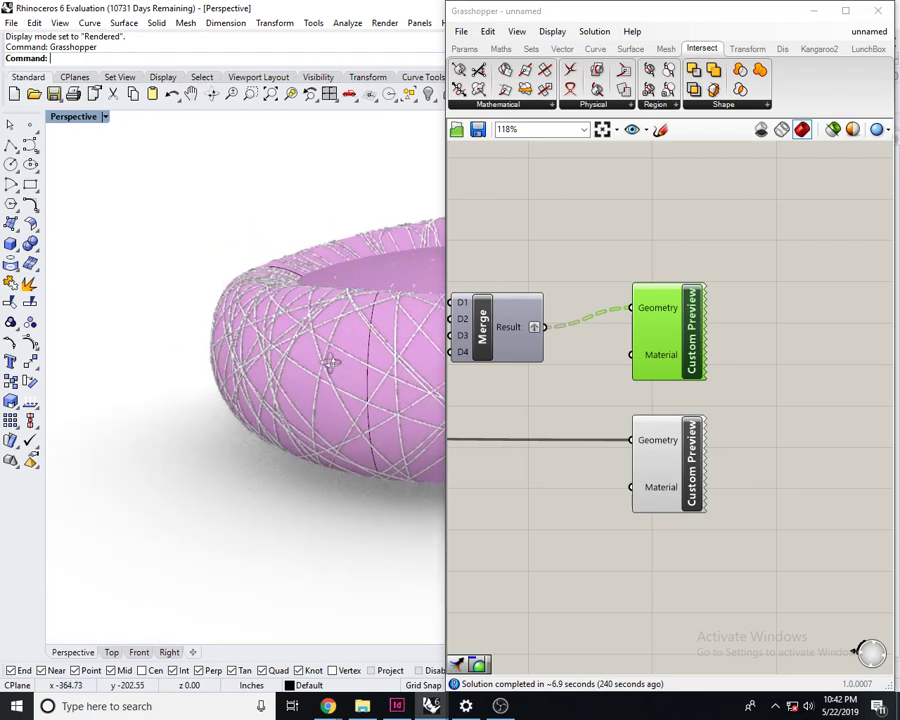
right_click_drag(338, 356, 300, 420)
scroll(672, 502, "up", 2)
left_click(667, 486)
right_click(665, 484)
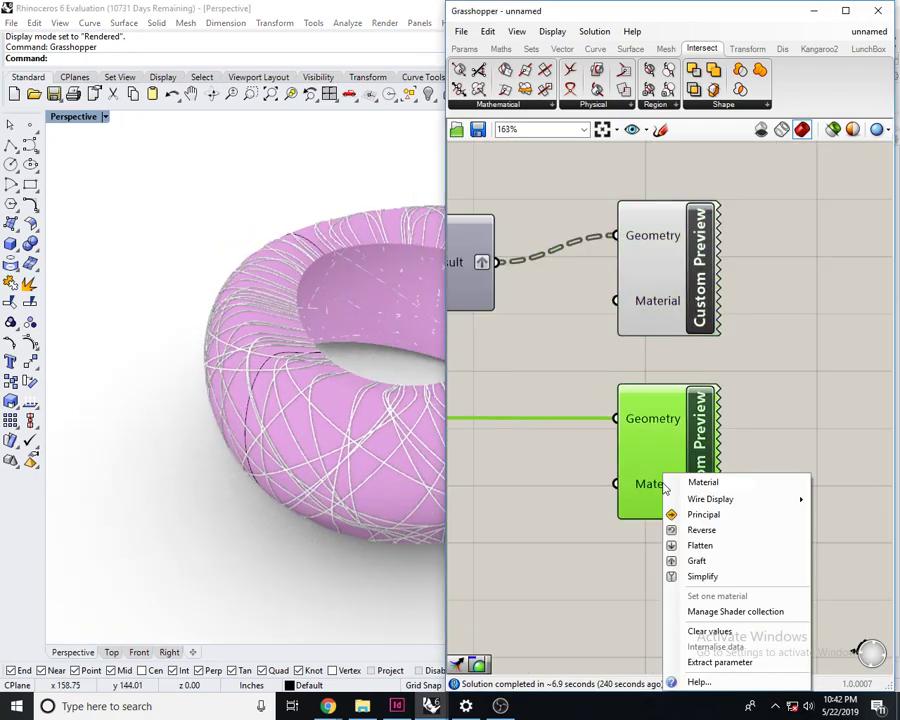
left_click(702, 609)
left_click(526, 403)
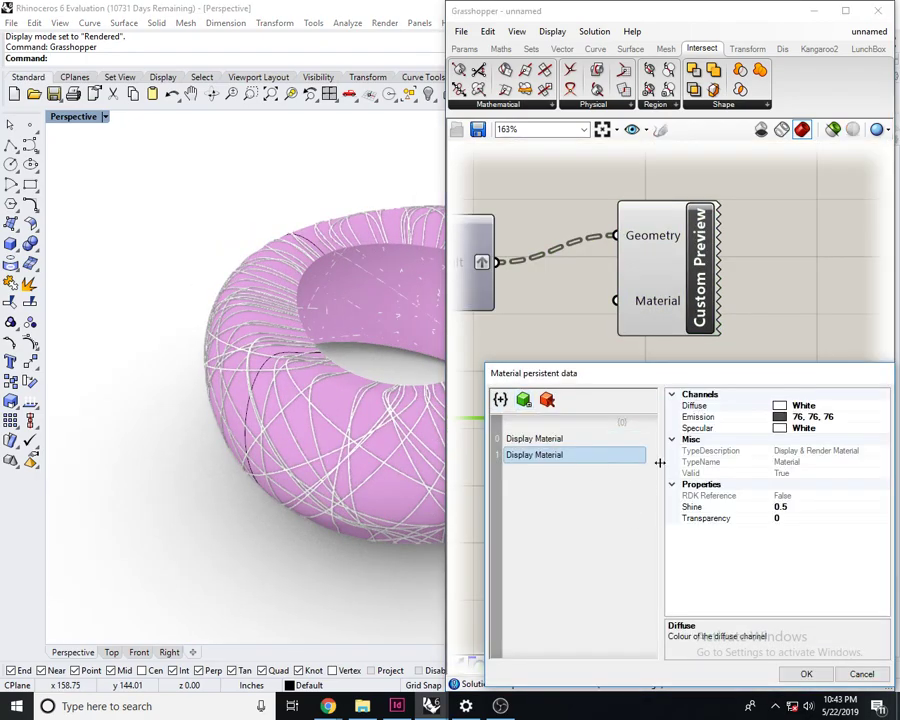
left_click(806, 674)
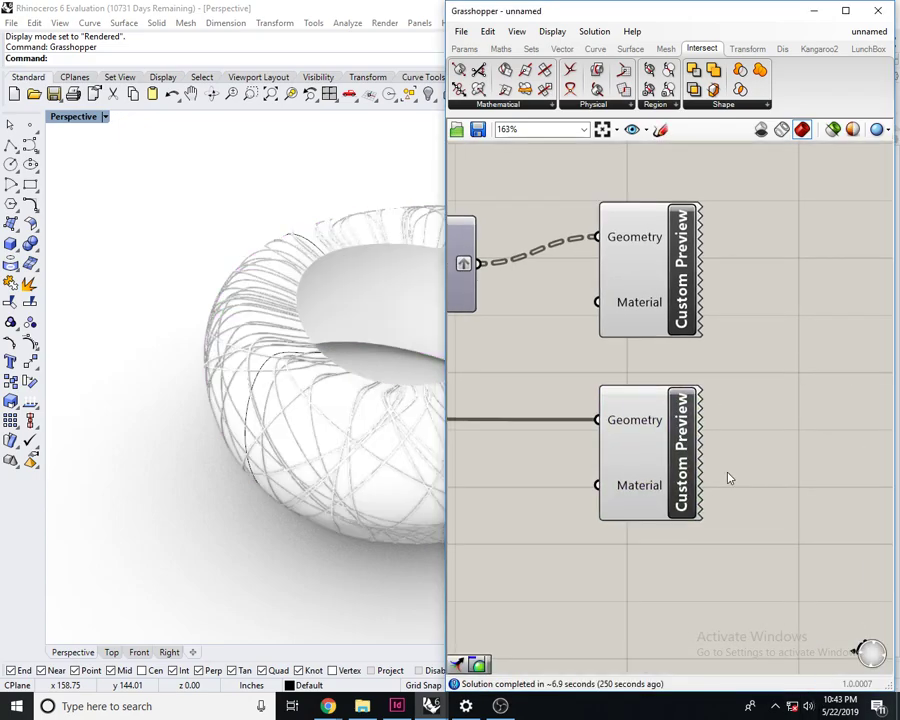
- Reopen the ring surface's shader collection, remove the Plum Display Material and select the remaining white one
double_click(643, 490)
key("Escape")
left_click(651, 490)
right_click(648, 484)
left_click(727, 611)
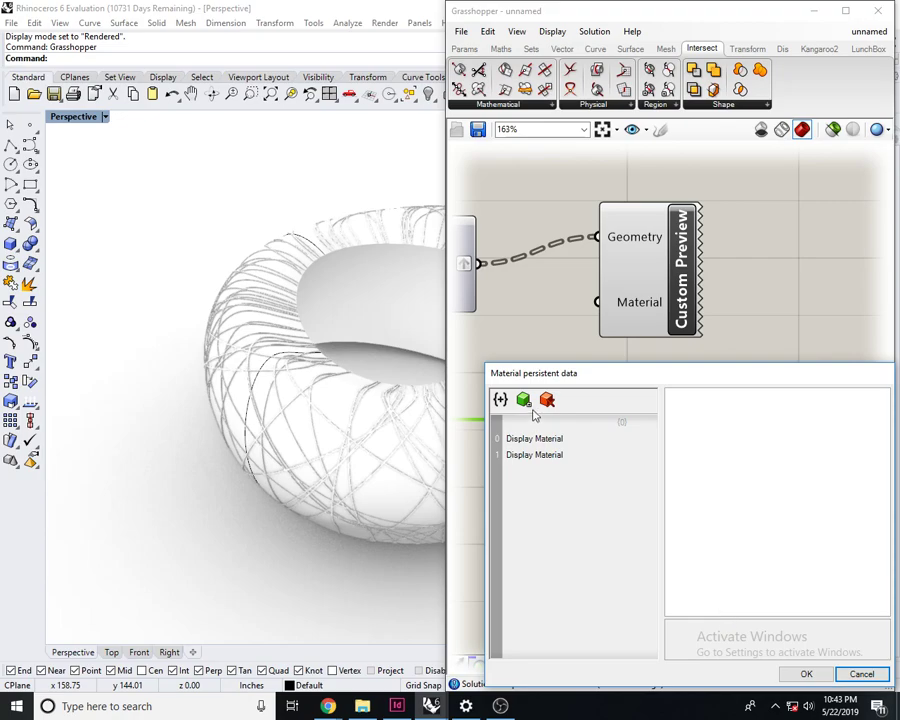
left_click(517, 444)
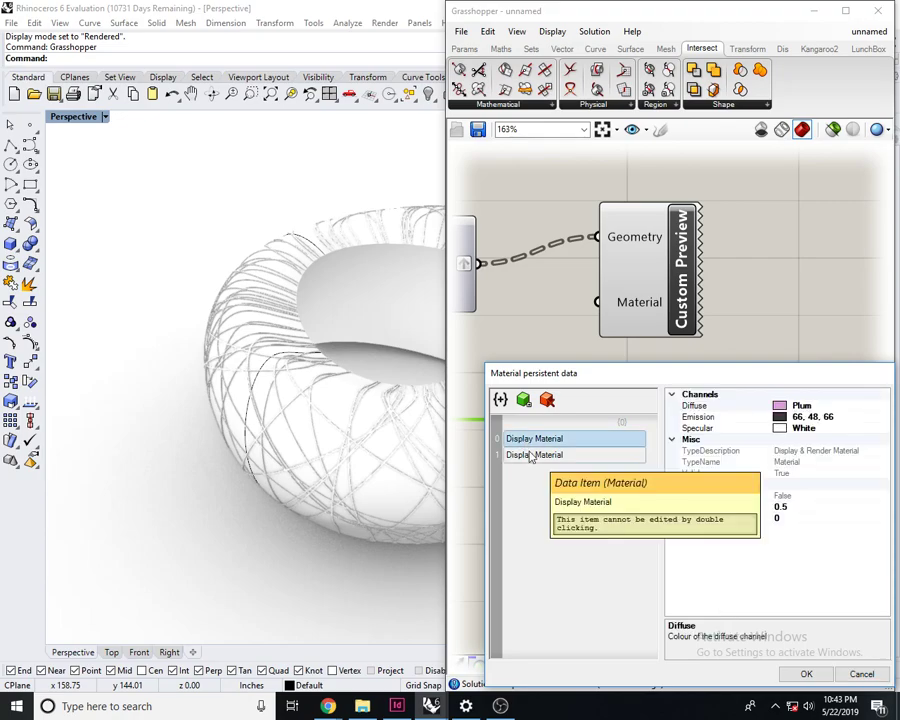
left_click(547, 400)
left_click(545, 438)
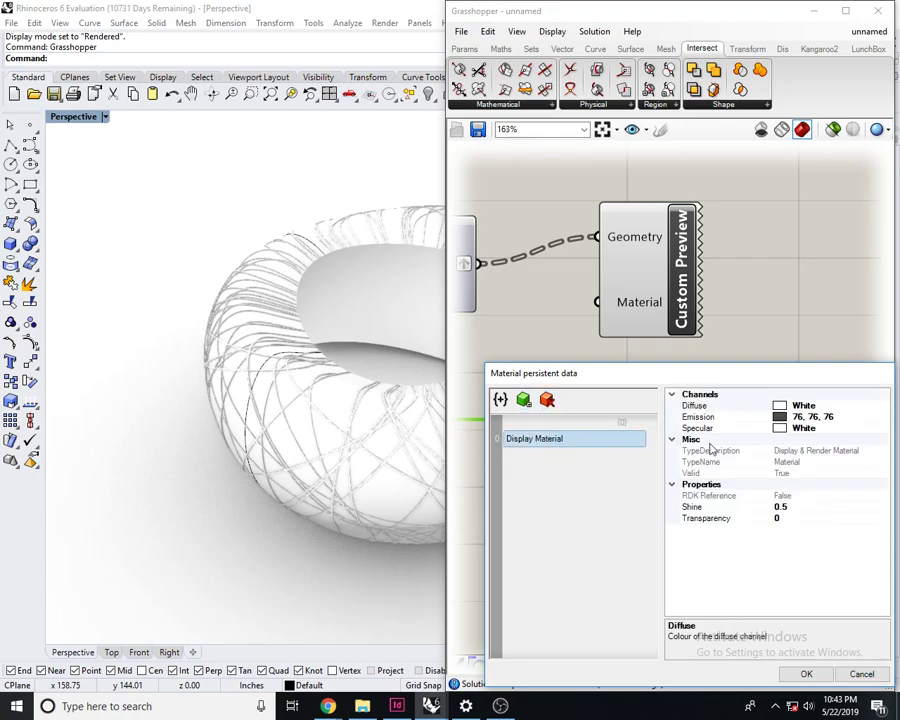
- Set the remaining Display Material's Diffuse colour to a grey and accept the collection
left_click(779, 407)
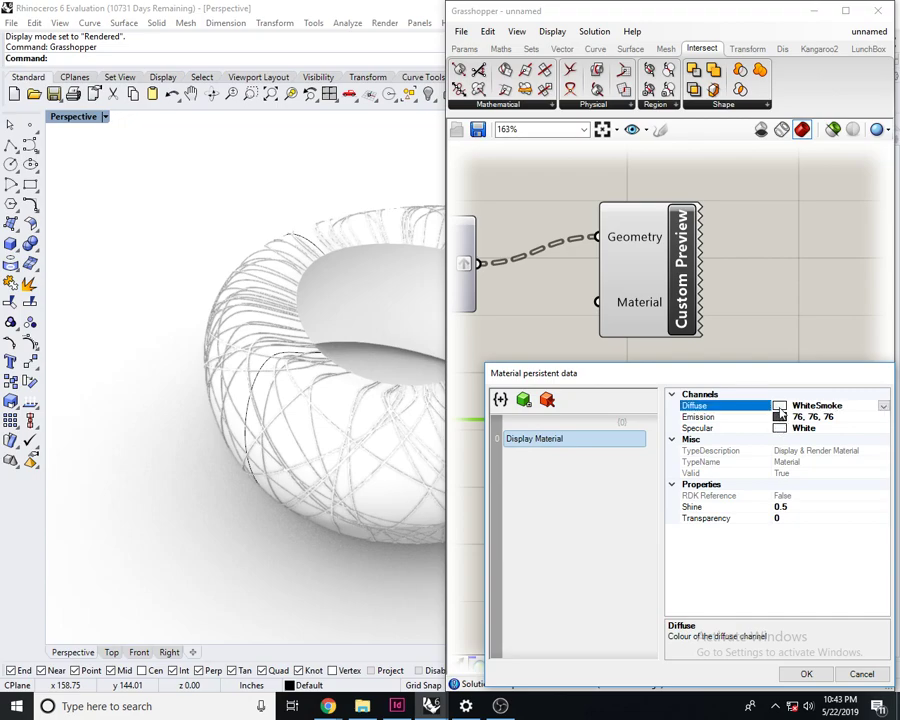
left_click(884, 406)
mouse_move(882, 452)
left_mouse_down()
mouse_move(880, 476)
mouse_move(882, 451)
left_mouse_up()
left_click(778, 461)
left_click(806, 674)
- Examine the white strips against the grey ring surface up close and from several sides in the Rendered view
scroll(325, 347, "up", 3)
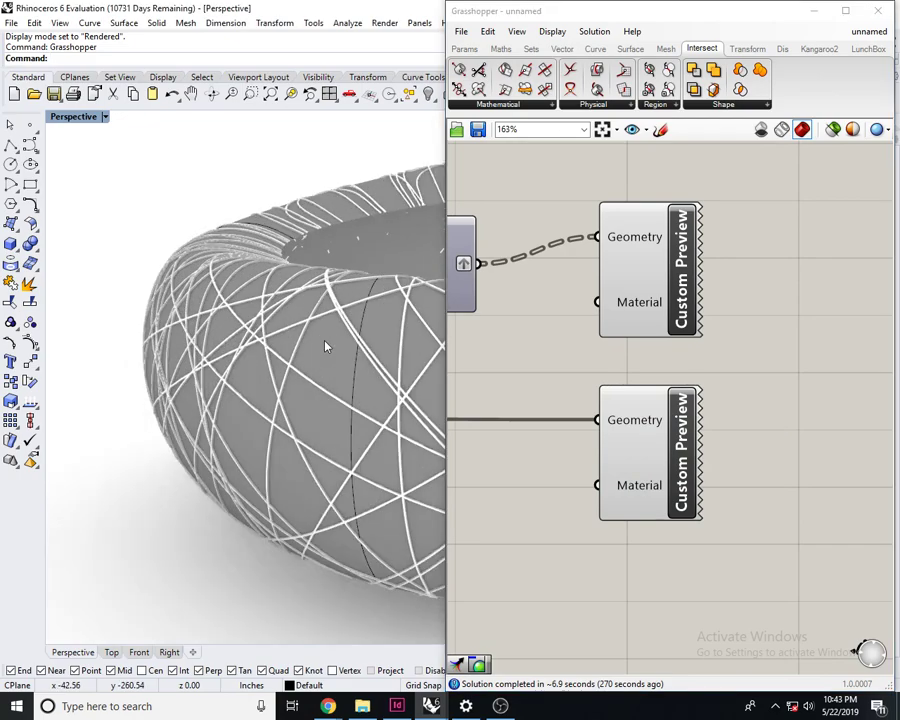
scroll(325, 346, "up", 2)
mouse_move(325, 346)
right_mouse_down()
mouse_move(301, 426)
mouse_move(331, 351)
right_mouse_up()
scroll(314, 399, "down", 3)
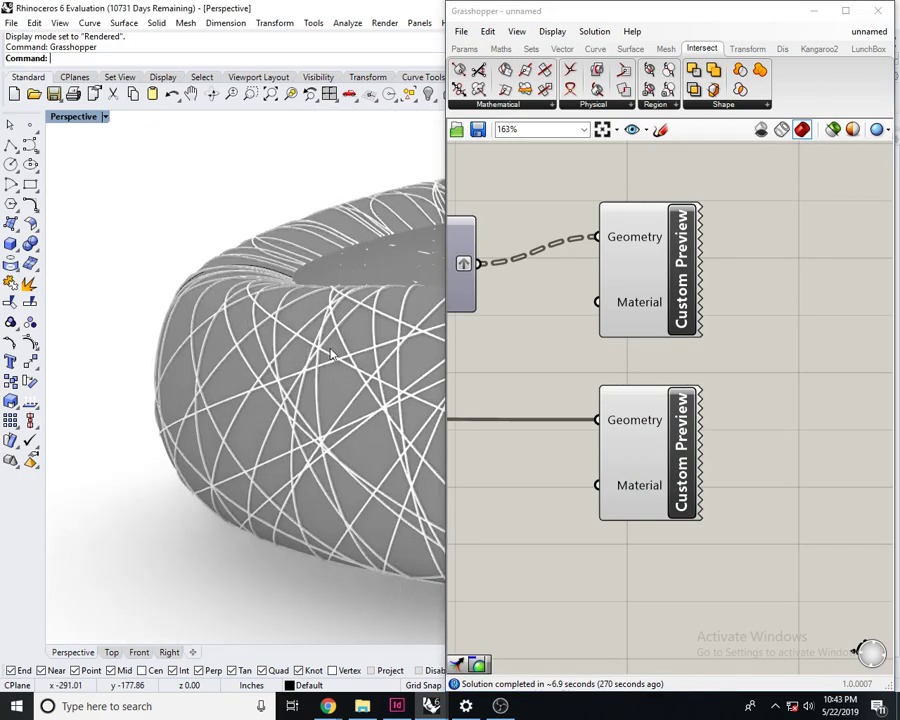
scroll(331, 351, "up", 8)
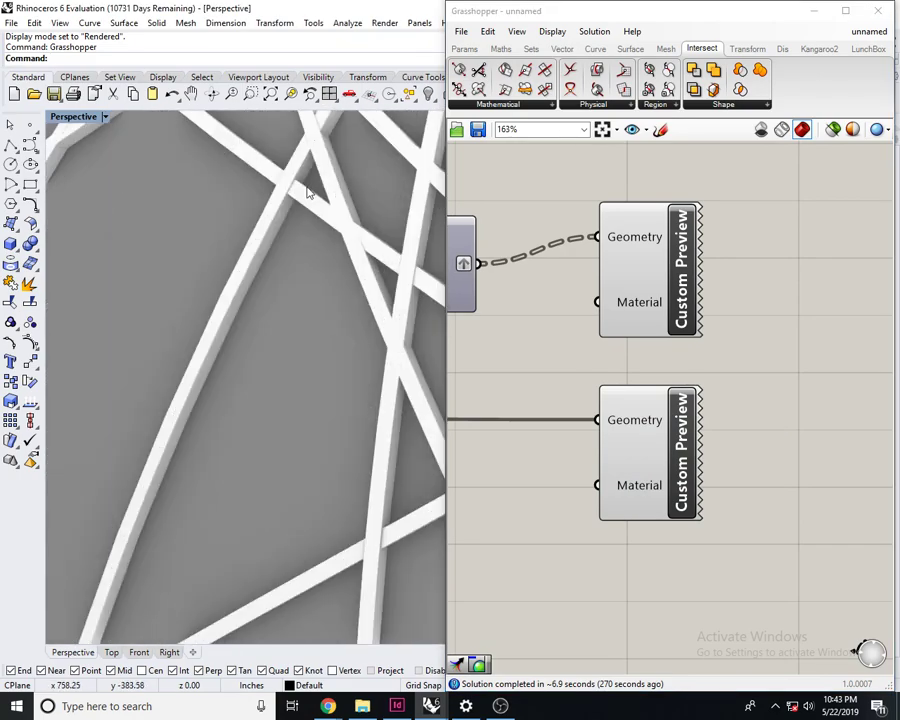
scroll(229, 201, "down", 8)
right_click_drag(229, 201, 276, 271)
scroll(305, 241, "up", 3)
scroll(276, 271, "down", 5)
right_click_drag(396, 320, 291, 337)
scroll(254, 328, "up", 3)
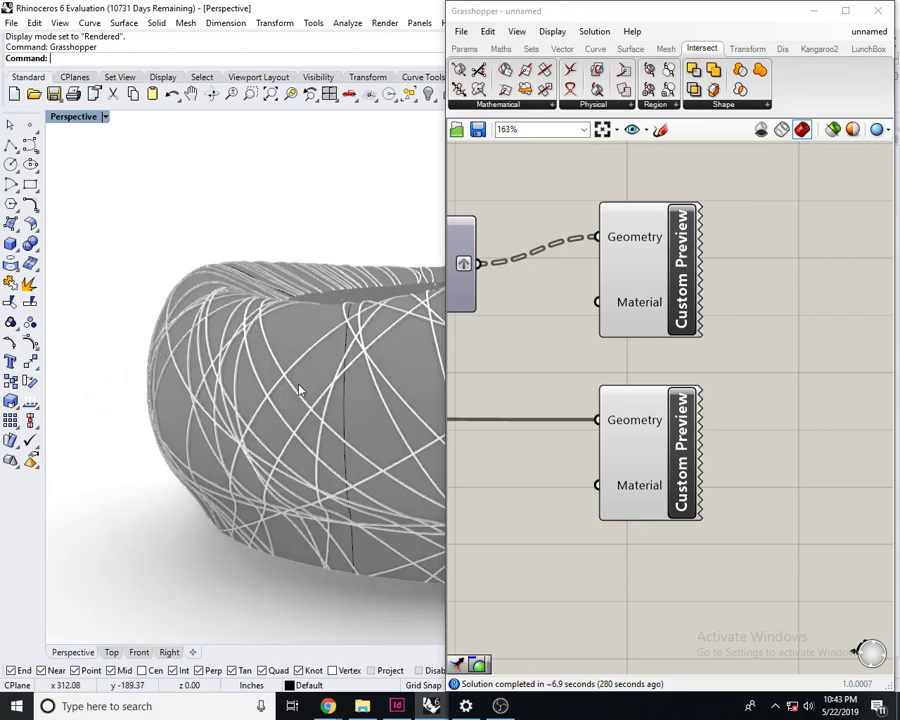
scroll(717, 418, "down", 5)
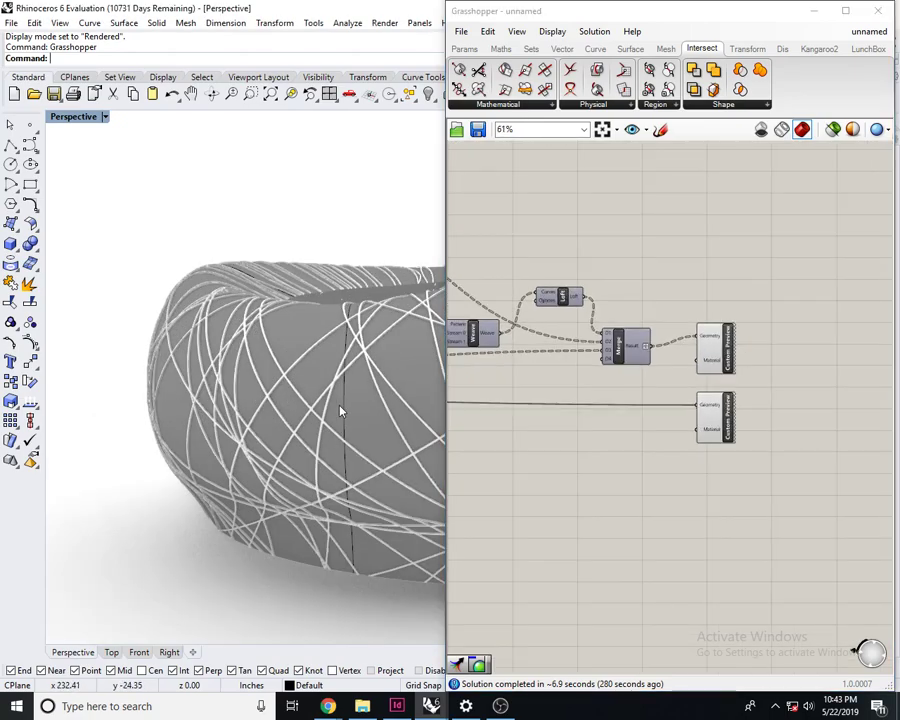
scroll(344, 410, "down", 3)
right_click_drag(354, 410, 314, 568)
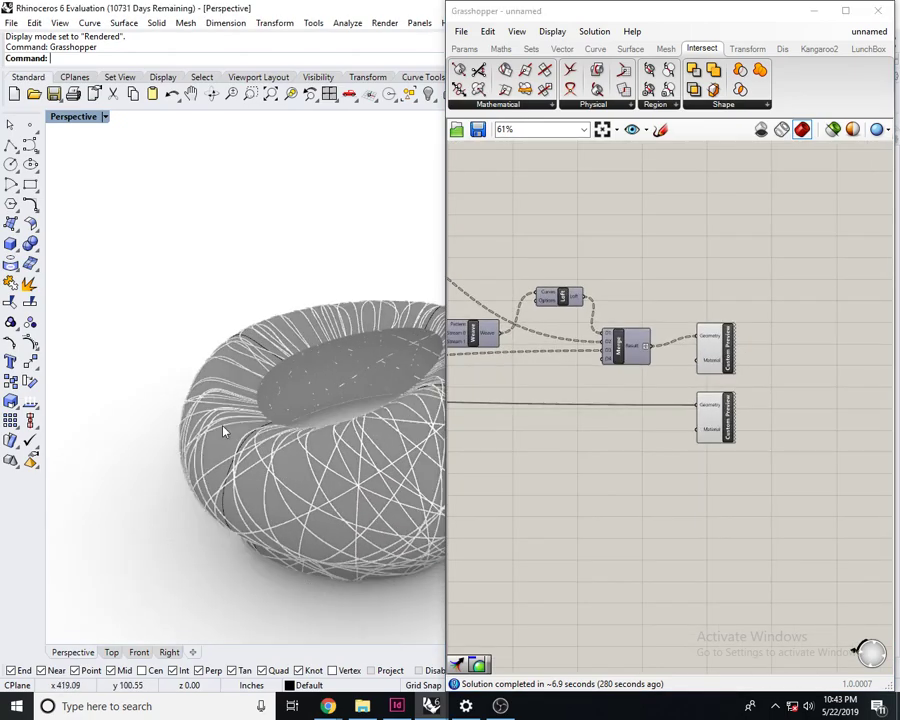
- Unlock all locked Rhino objects and pull an outer control point of one ring profile curve inward
type("Unlock")
key("Return")
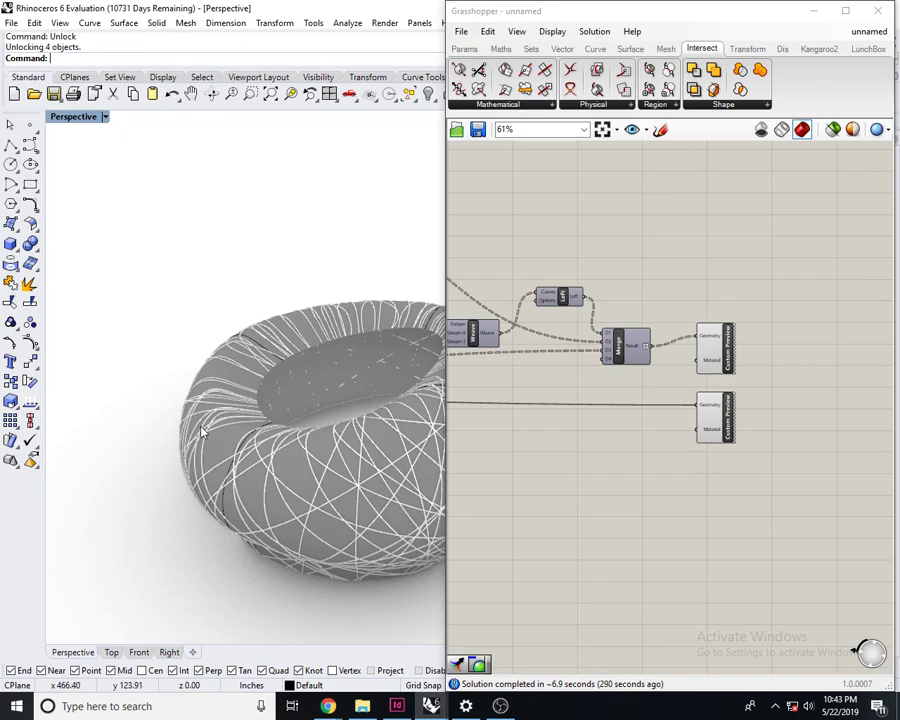
scroll(218, 433, "up", 2)
left_click(234, 482)
right_click_drag(265, 503, 286, 490)
scroll(212, 398, "up", 5)
scroll(205, 360, "up", 2)
left_click_drag(174, 356, 230, 361)
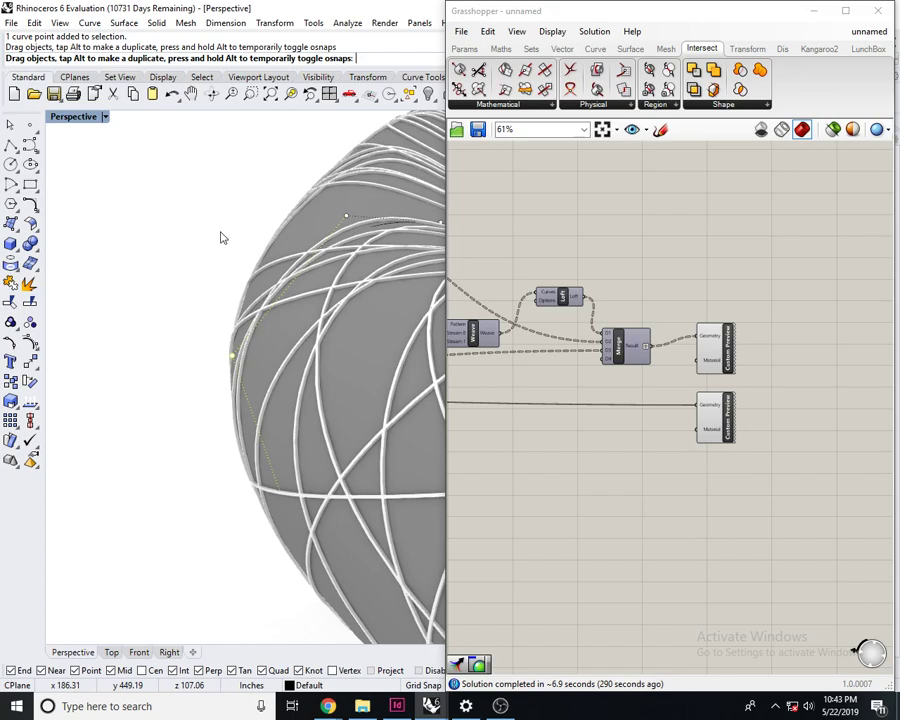
mouse_move(276, 250)
right_mouse_down()
mouse_move(200, 222)
mouse_move(116, 126)
right_mouse_up()
- Switch the Perspective viewport to the Shaded display mode and bring the whole ring into view
left_click(104, 117)
left_click(117, 170)
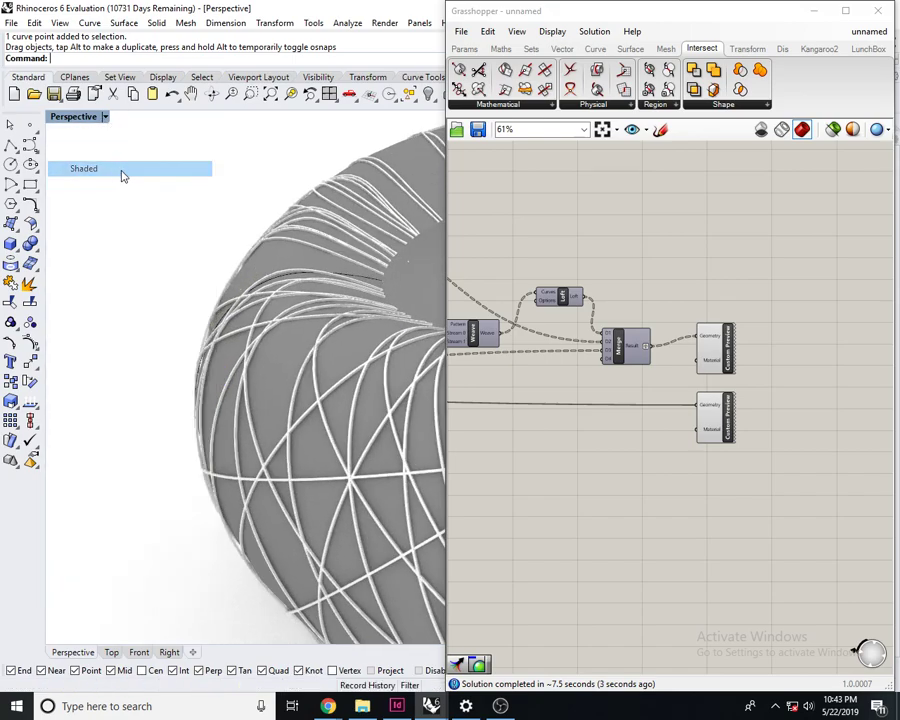
scroll(305, 346, "down", 6)
mouse_move(352, 322)
right_mouse_down()
mouse_move(330, 360)
mouse_move(287, 380)
right_mouse_up()
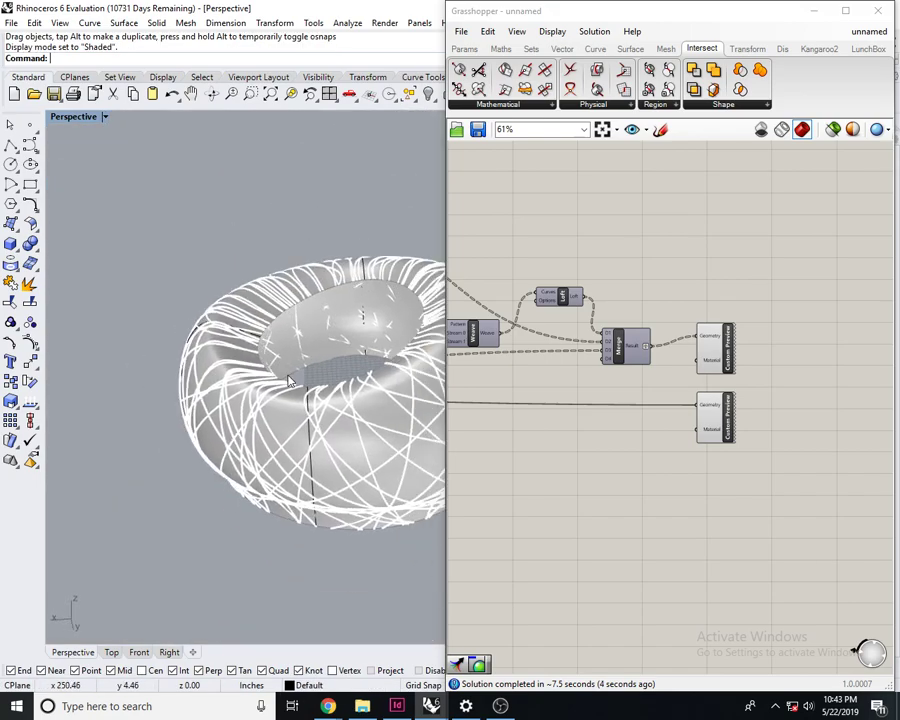
scroll(288, 441, "up", 10)
scroll(290, 444, "down", 10)
right_click_drag(292, 468, 336, 356, "shift")
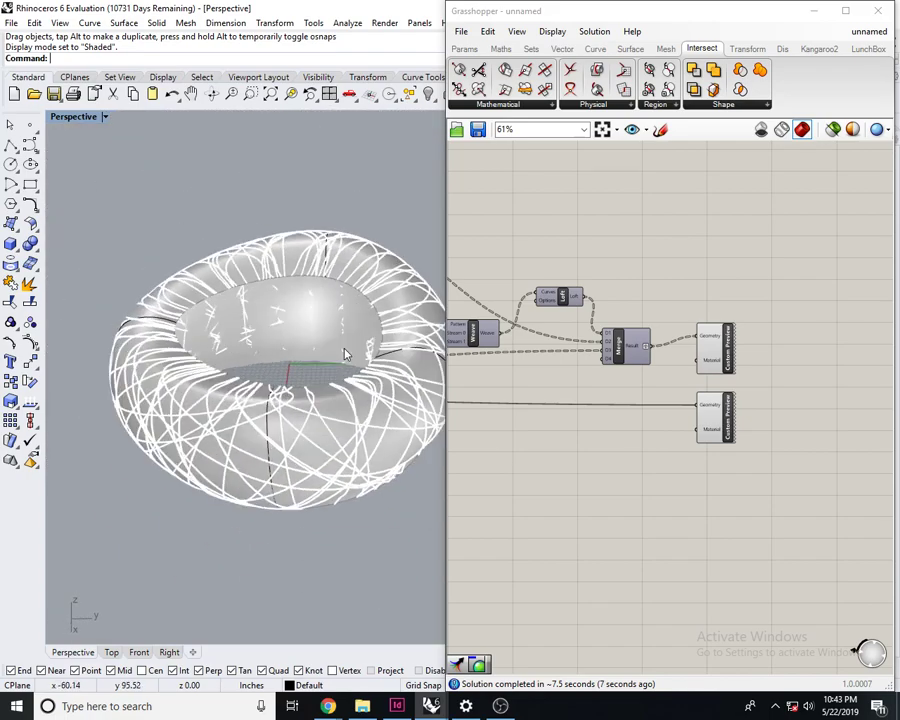
- Select the outer control point of the ring's profile curve and move it further inward along the Y direction
scroll(352, 354, "up", 6)
left_click(426, 350)
right_click_drag(426, 350, 310, 346)
scroll(310, 346, "up", 4)
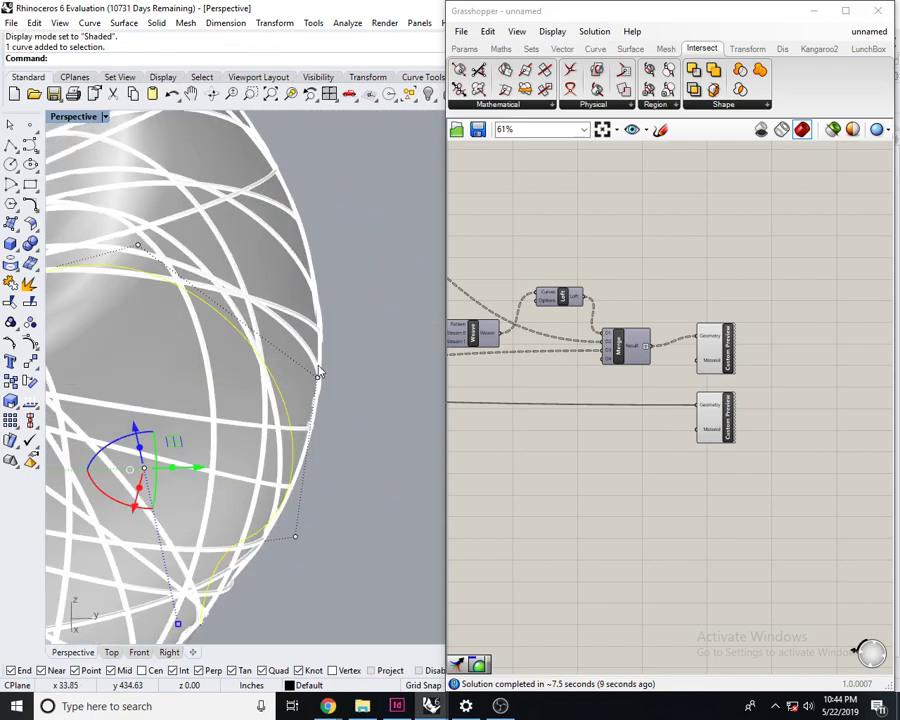
left_click(317, 381)
scroll(300, 394, "down", 8)
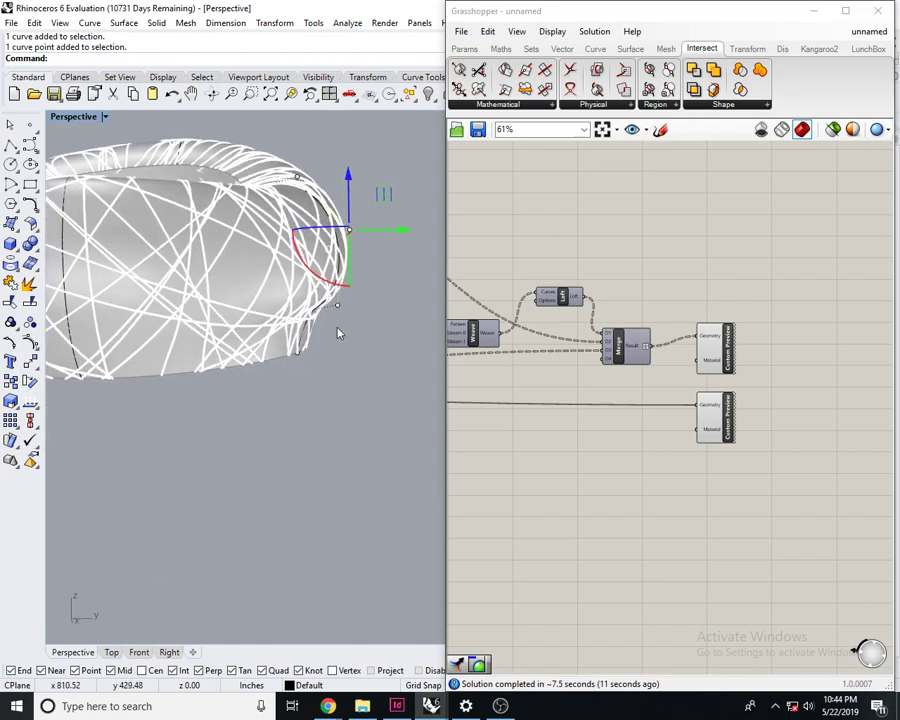
left_click_drag(398, 233, 393, 296)
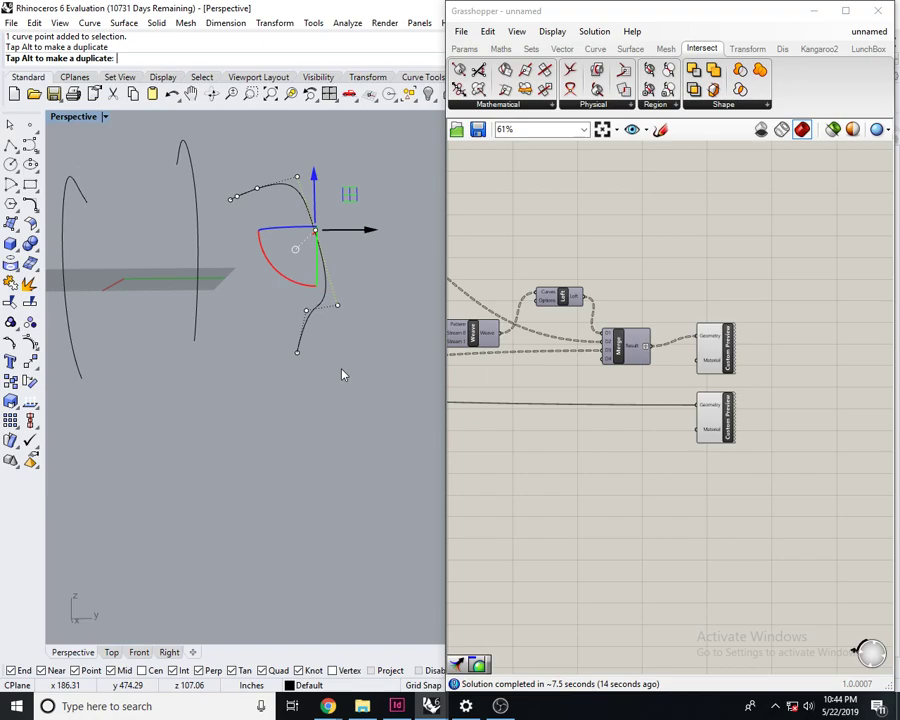
- Examine how the strips follow the reshaped ring from the outside, the inside and above
right_click_drag(341, 373, 272, 343)
scroll(197, 338, "up", 10)
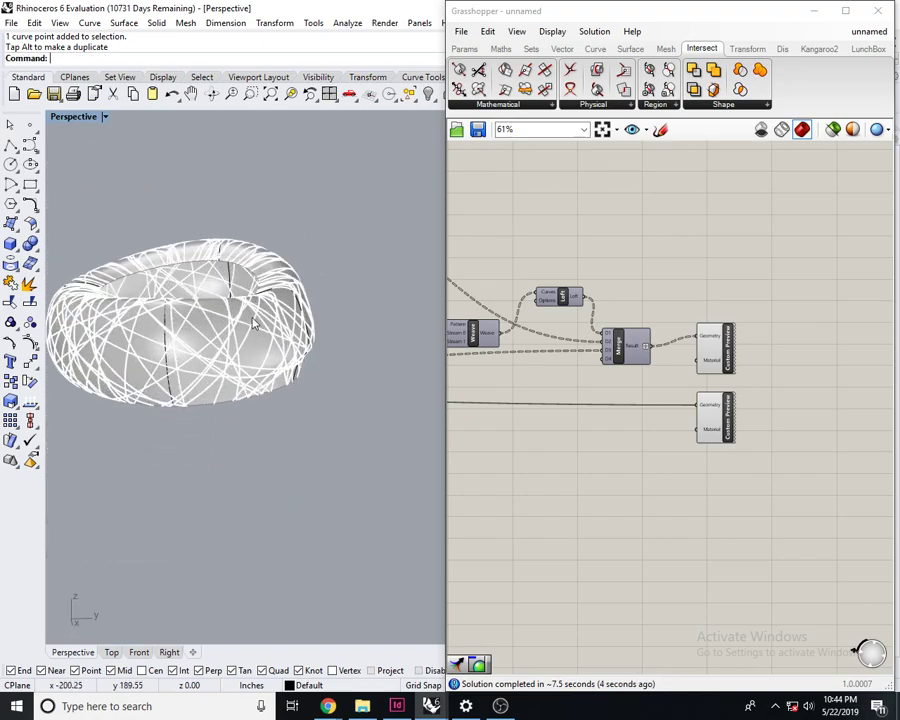
right_click_drag(197, 338, 196, 377)
scroll(167, 330, "up", 2)
scroll(260, 326, "down", 5)
left_click(228, 390)
right_click_drag(250, 356, 164, 244)
scroll(283, 212, "down", 6)
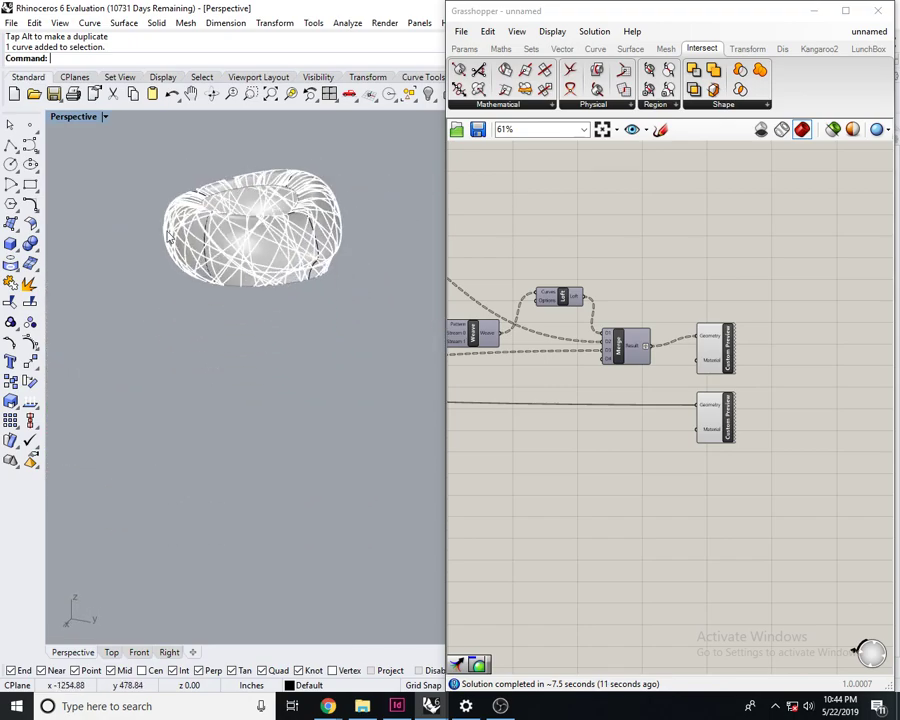
scroll(185, 208, "up", 6)
right_click_drag(305, 196, 198, 200)
scroll(198, 200, "down", 4)
scroll(198, 200, "down", 2)
scroll(300, 200, "up", 12)
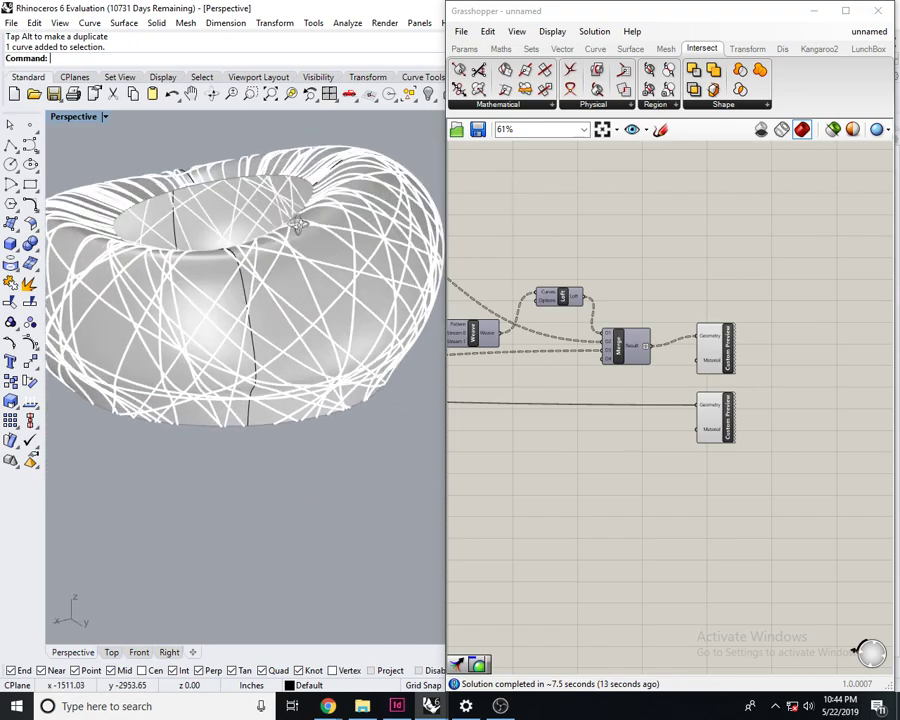
scroll(139, 412, "down", 6)
right_click_drag(226, 372, 289, 413)
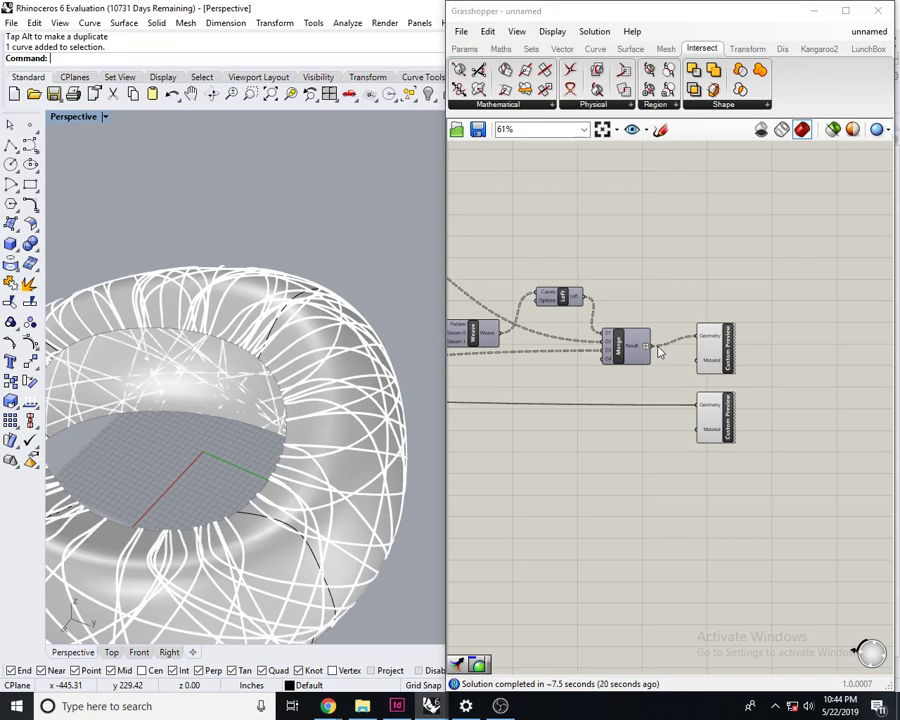
- Turn on the preview of the Weave component before the strips' Loft and zoom in on its curves
right_click_drag(634, 345, 656, 413)
left_click(658, 402)
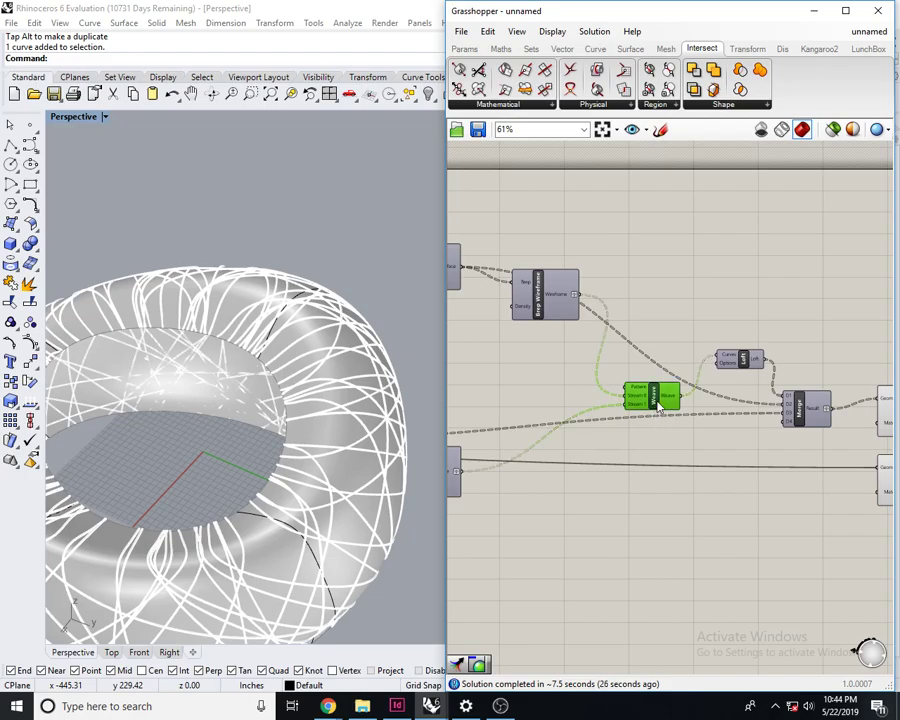
middle_click(651, 394)
left_click(670, 368)
right_click_drag(337, 462, 336, 330)
scroll(253, 341, "up", 2)
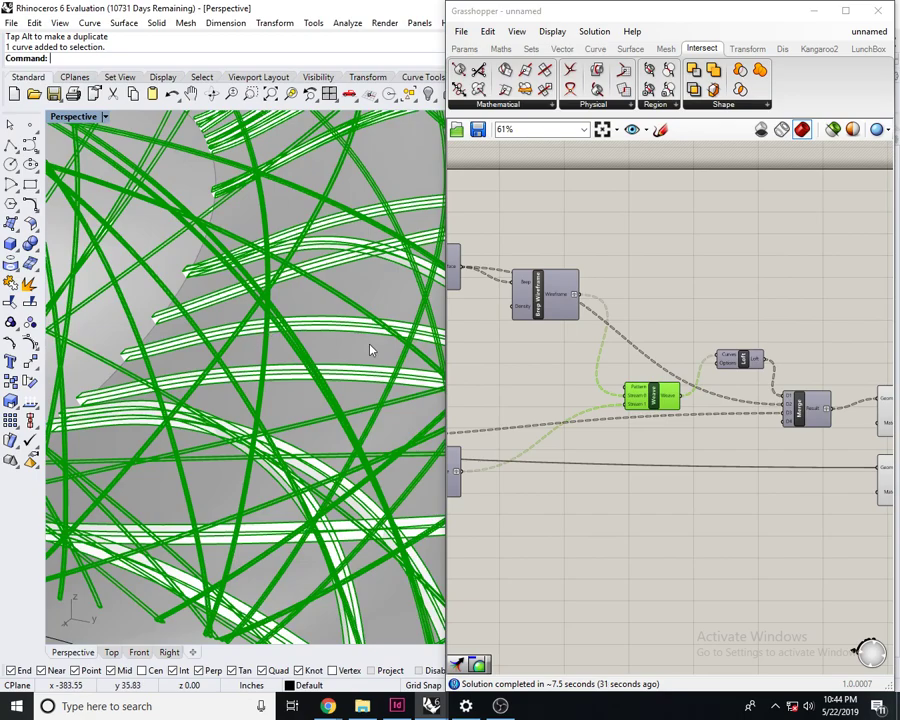
- Turn off the preview of the Weave component that feeds the strips' Loft
left_click(660, 326)
left_click(652, 396)
middle_click(652, 396)
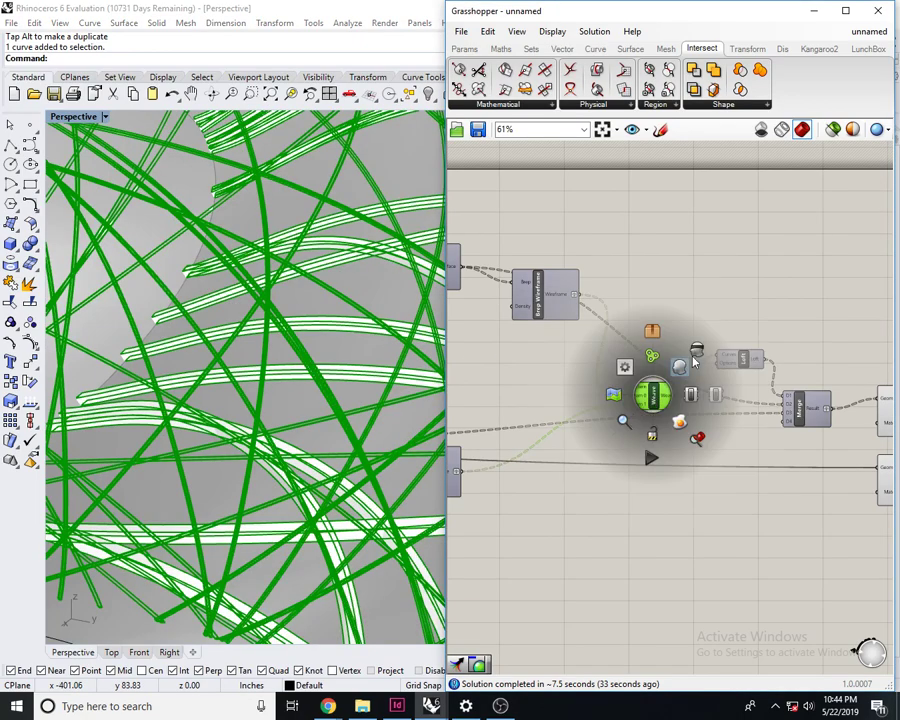
left_click(680, 367)
left_click(714, 296)
- Review the Grasshopper definition from the strips' Loft back to its earlier components, and examine the whole ring in the Perspective viewport
scroll(688, 272, "up", 2)
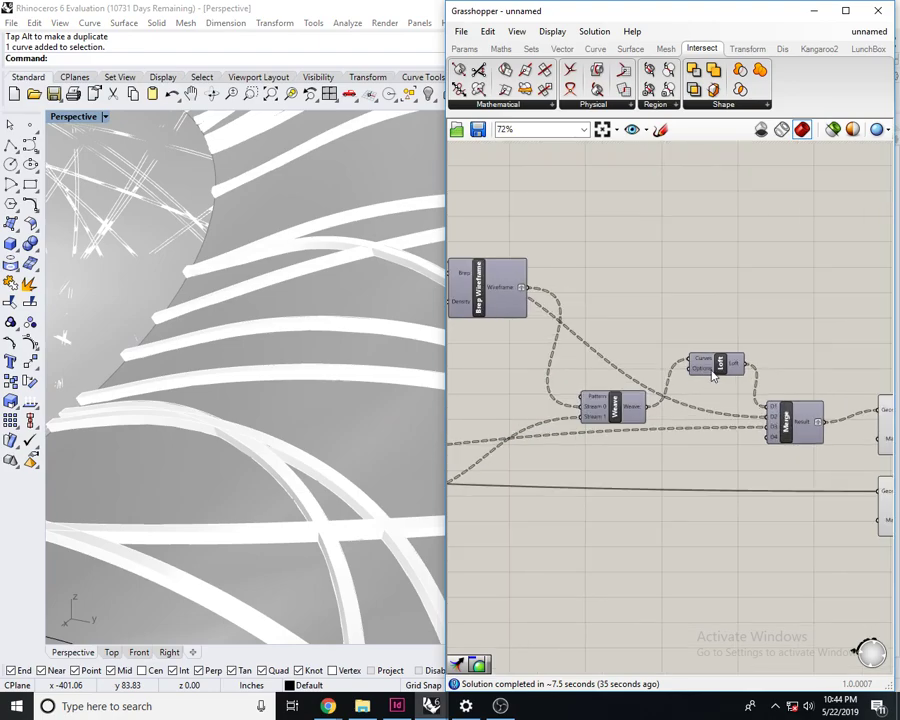
scroll(587, 364, "down", 5)
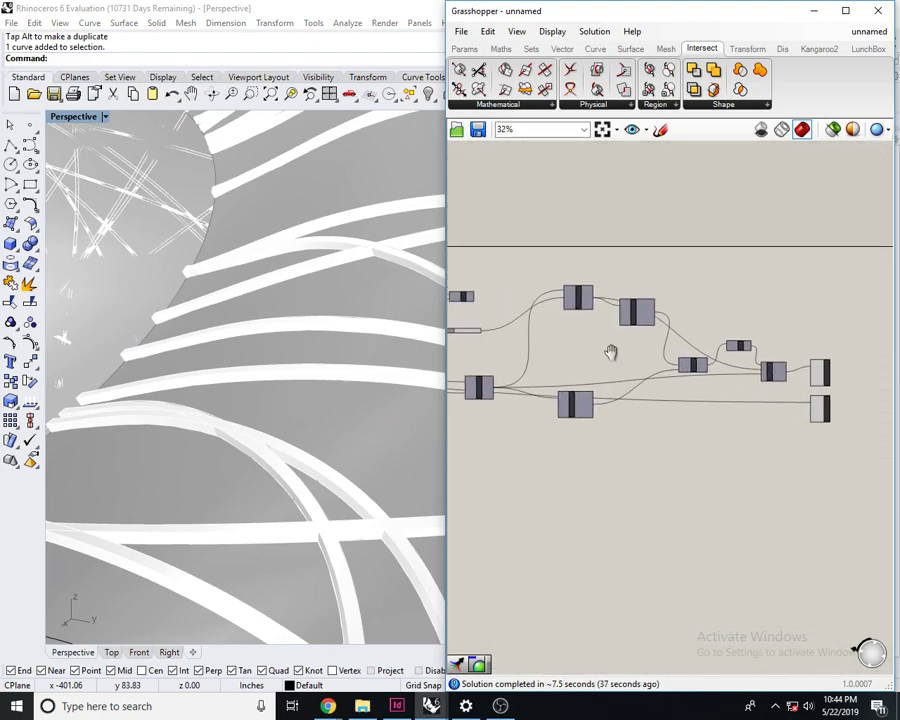
right_click_drag(462, 346, 577, 346)
right_click_drag(502, 332, 610, 345)
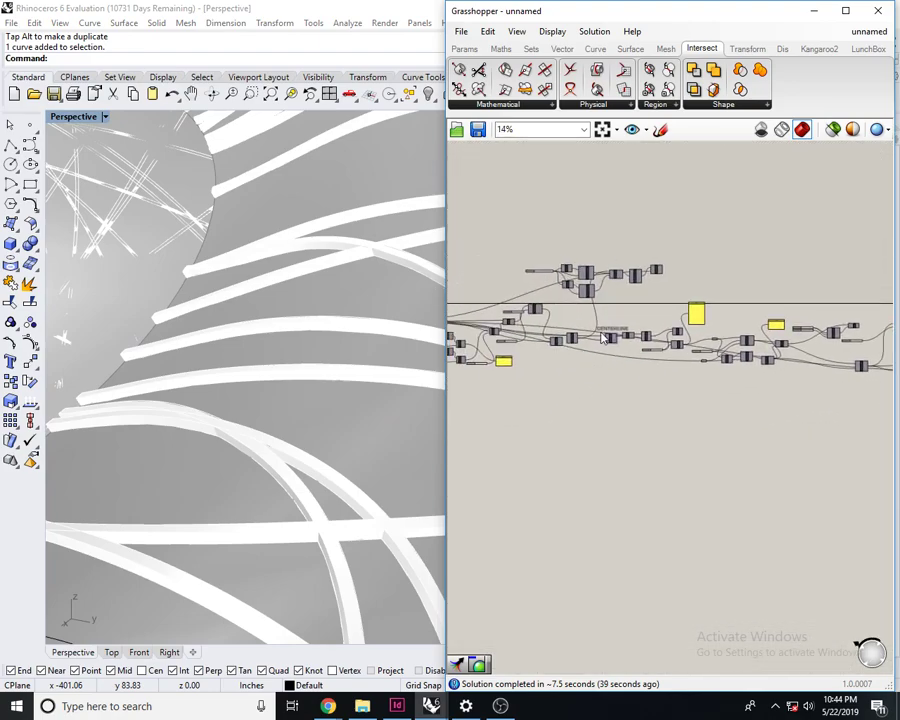
scroll(490, 362, "down", 2)
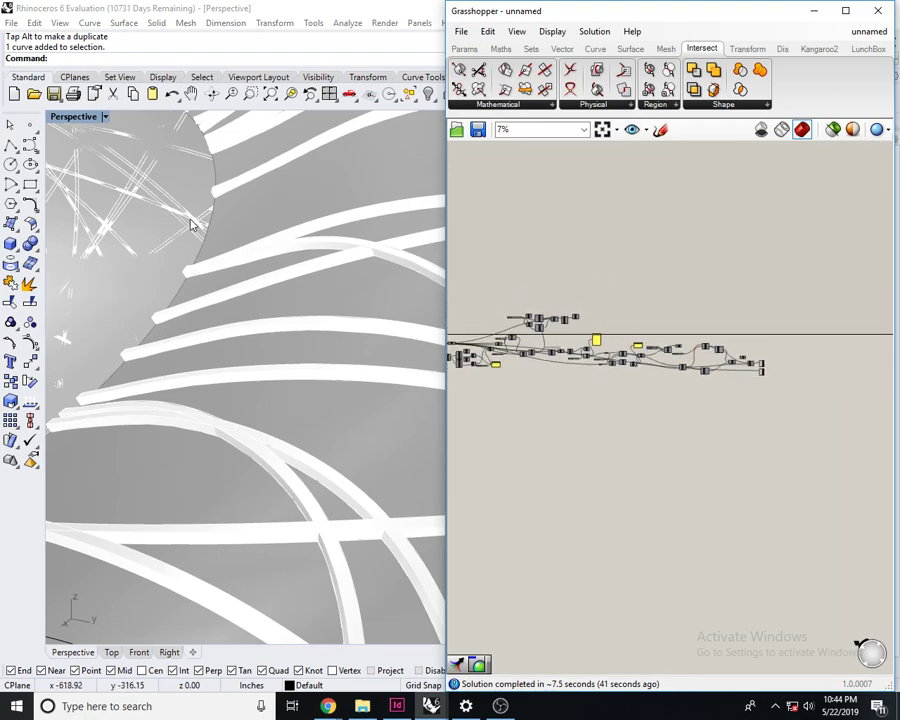
scroll(187, 228, "down", 8)
right_click_drag(295, 287, 233, 268)
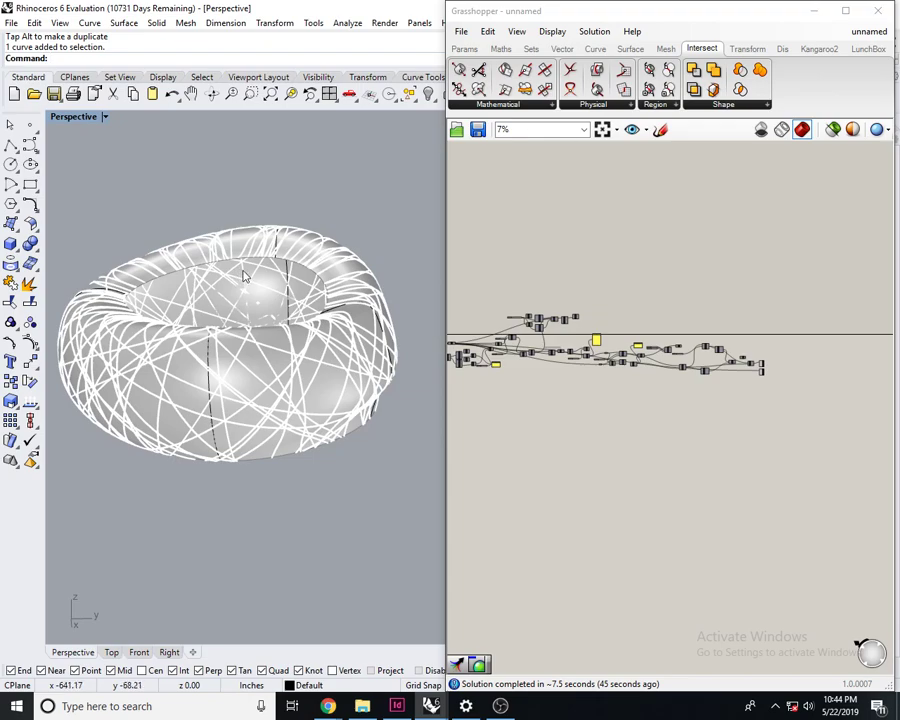